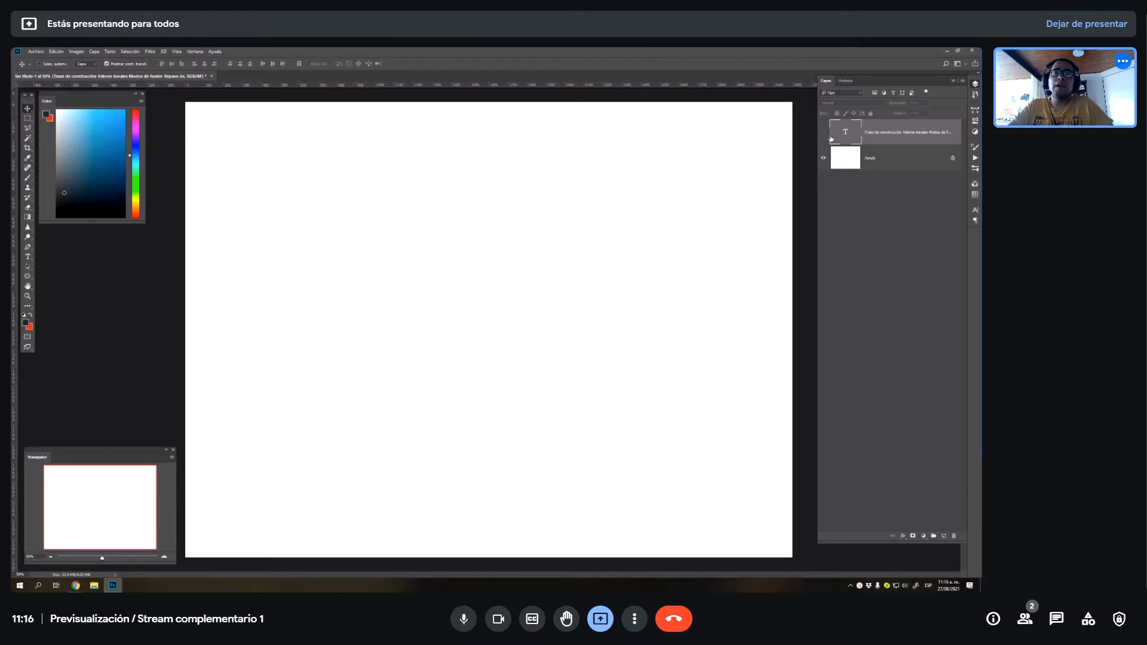
- Show the topic list text layer and paint a red dot beside "Trazo de construcción" on a new layer
left_click(823, 132)
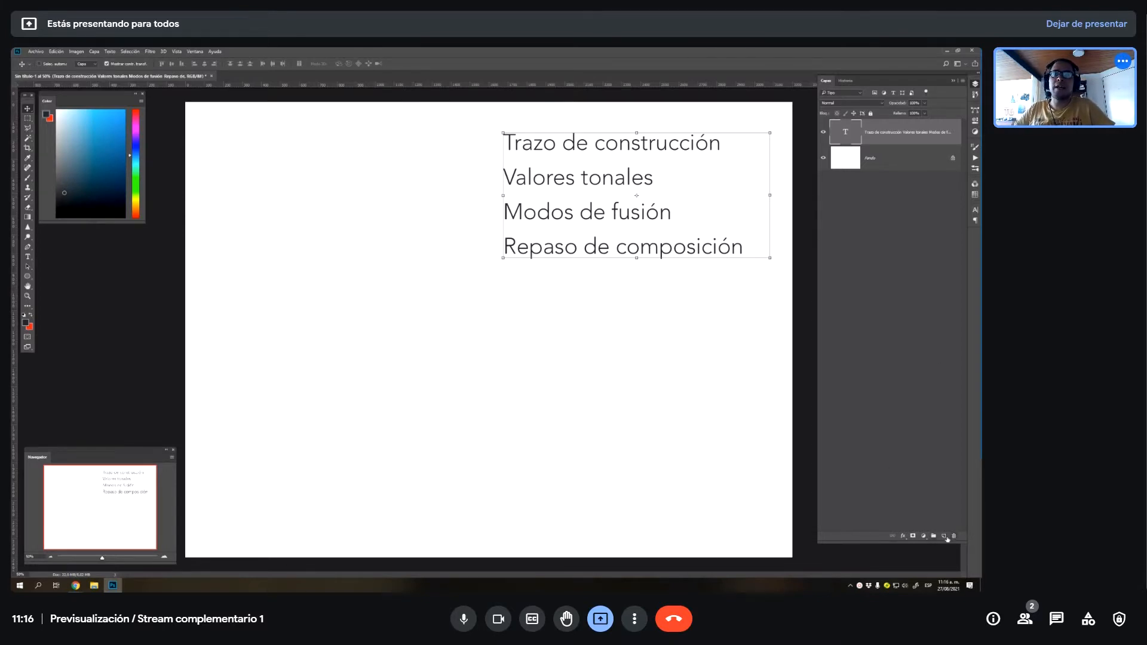
left_click(944, 536)
key("b")
key("x")
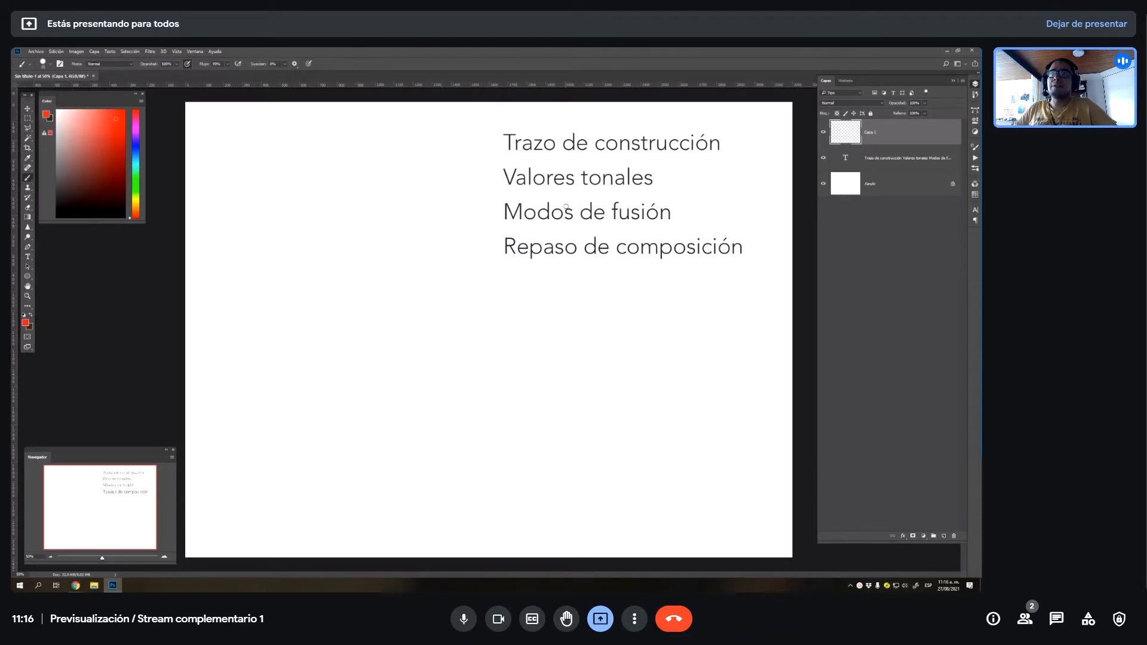
left_click_drag(490, 144, 497, 143)
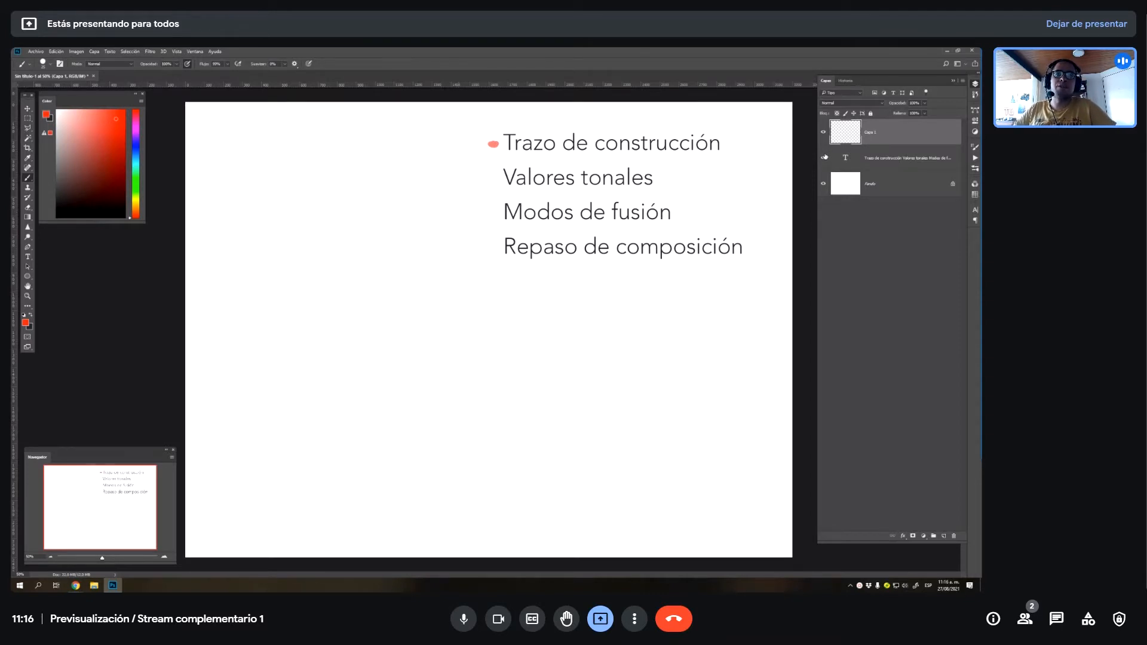
- Hide the topic text and red dot layers, and add a new layer with the dark foreground colour ready
left_click(824, 157)
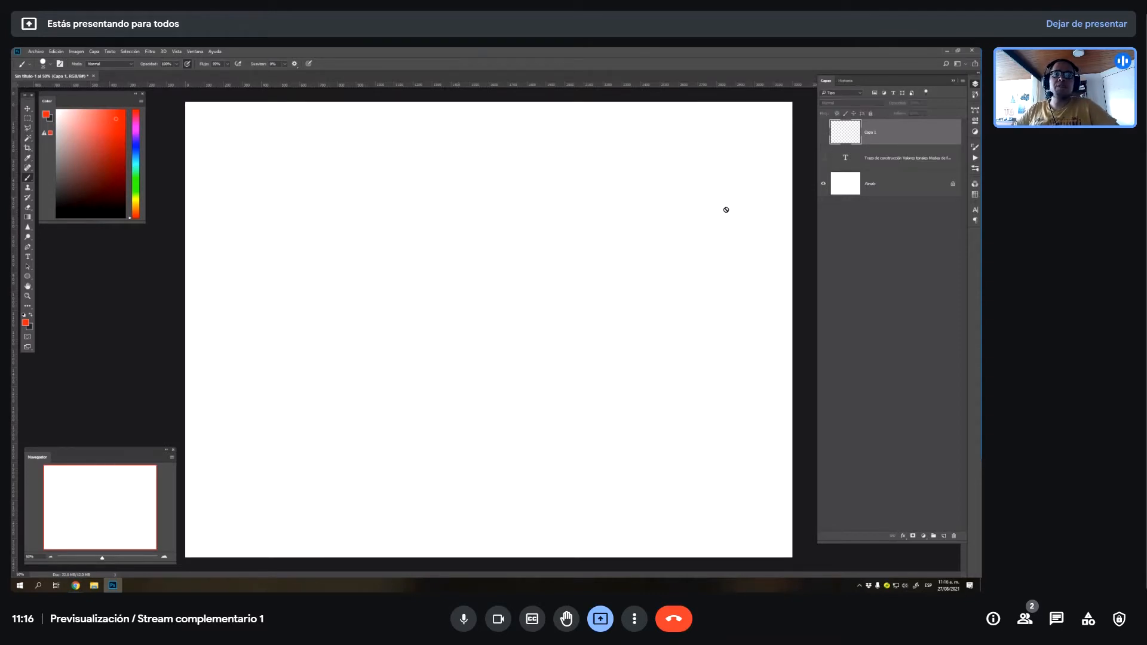
left_click(944, 536)
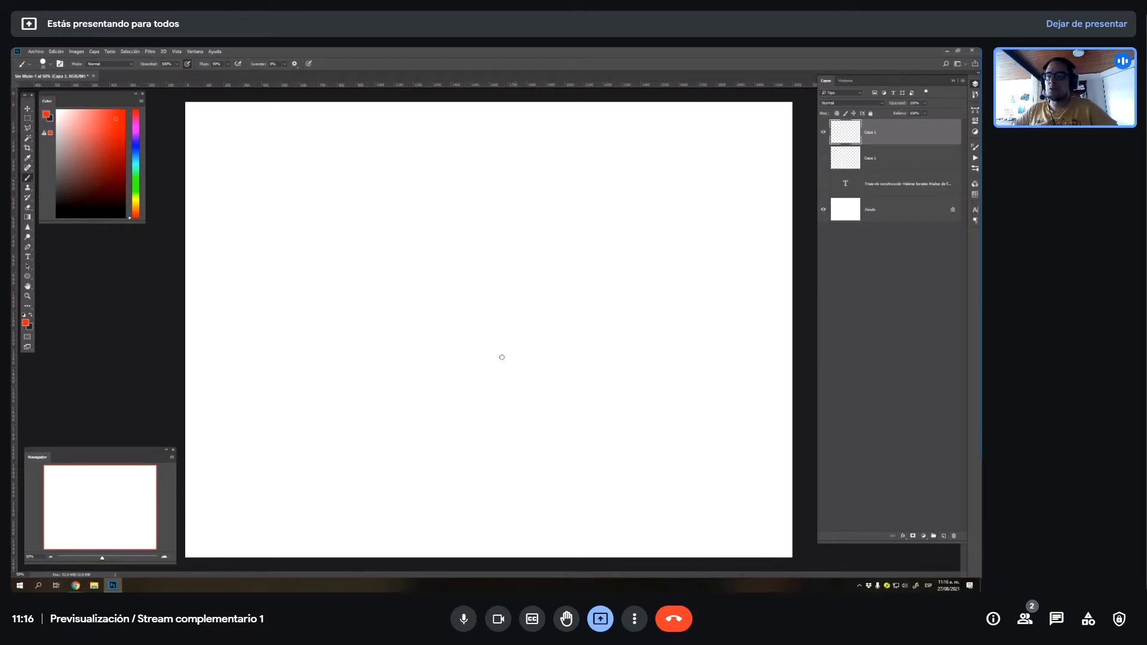
key("x")
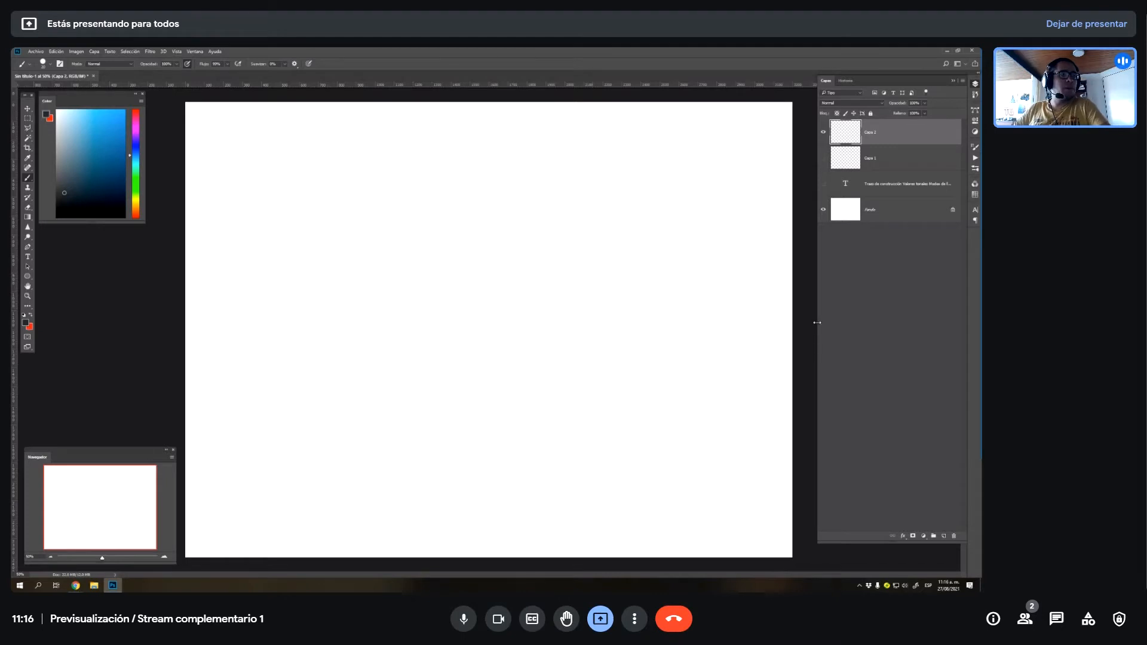
- Minimize the webcam self-view in the meeting window and dismiss the notice about it
mouse_move(1076, 103)
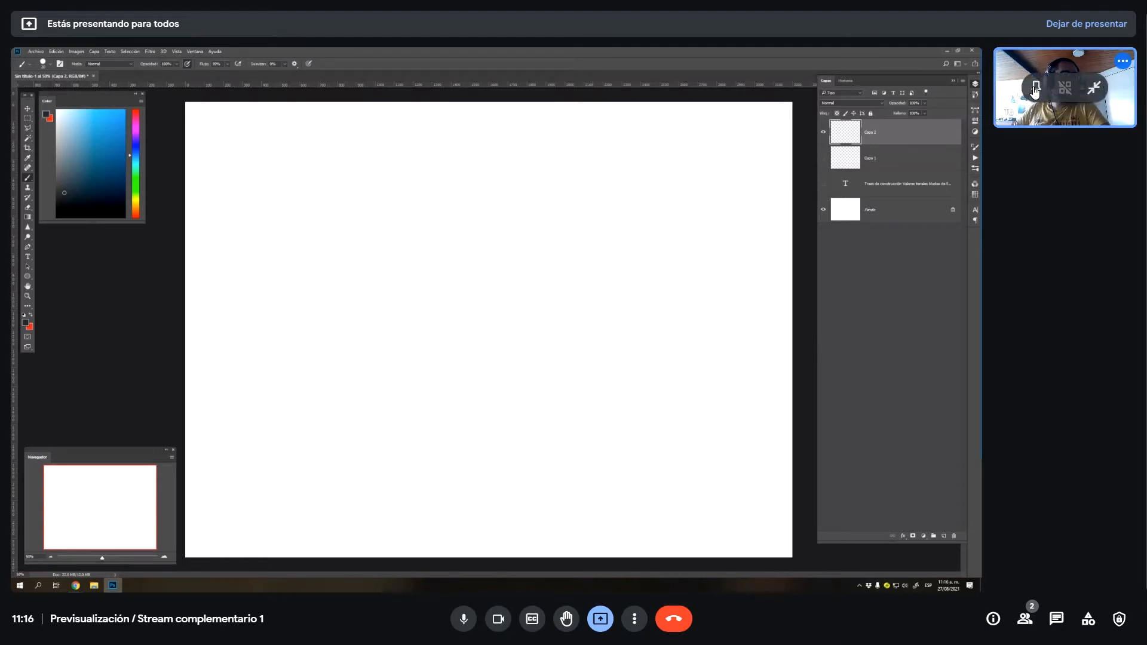
left_click(1095, 89)
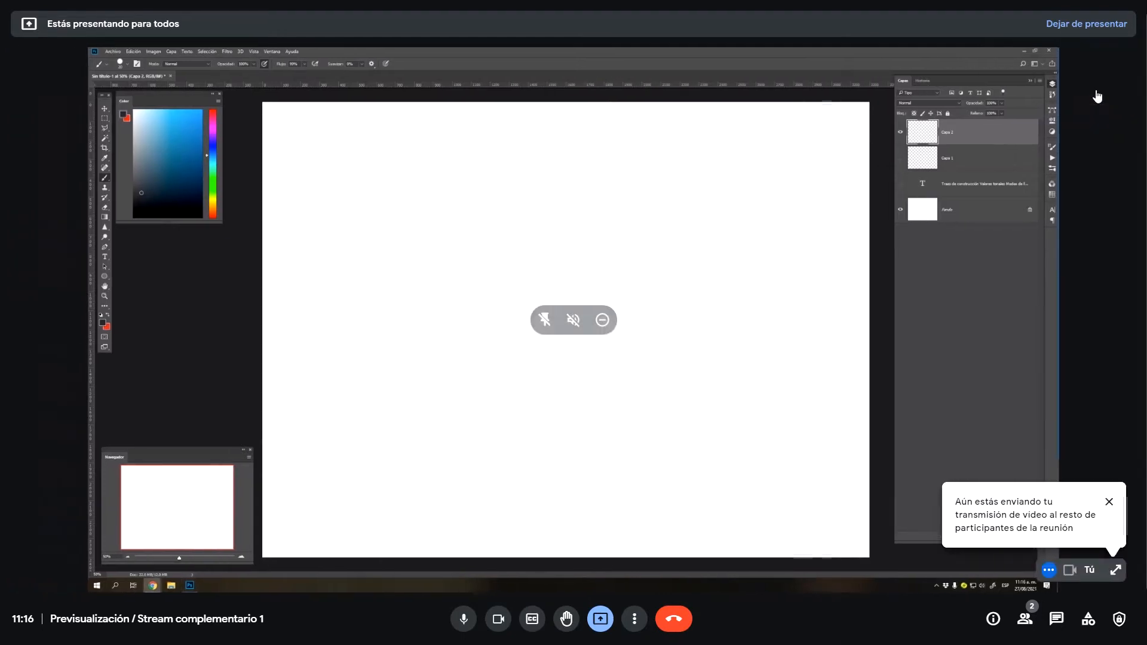
left_click(1109, 502)
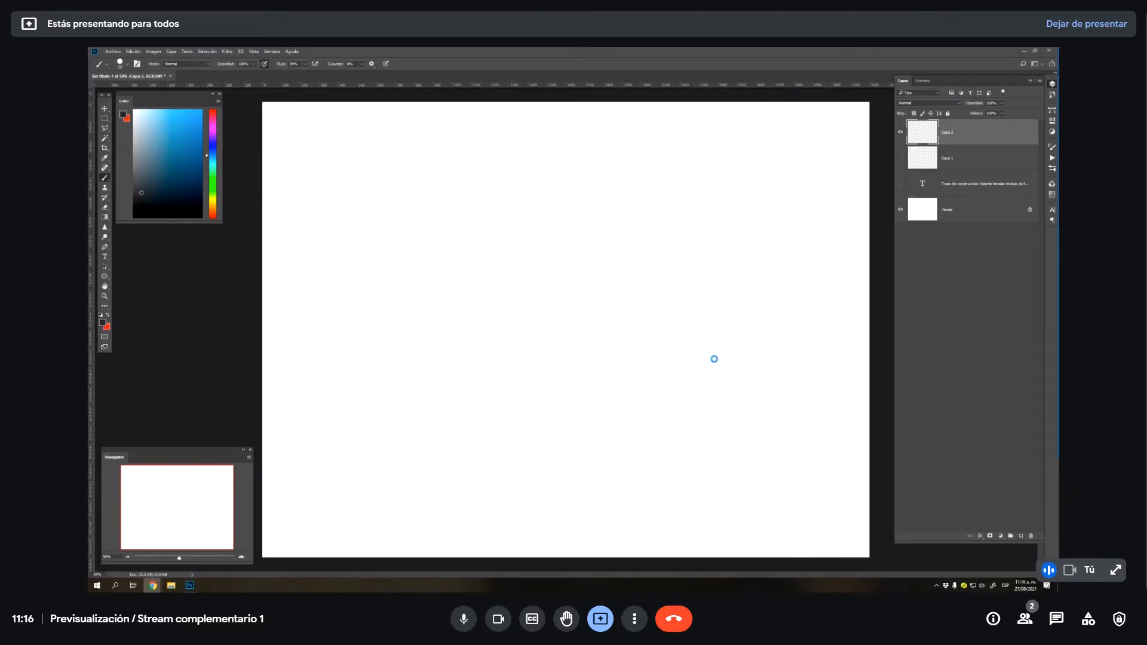
- Back in Photoshop, sketch a large quadrilateral on Capa 2 with short overlapping dark strokes and mark its centre with a red X
left_click(966, 136)
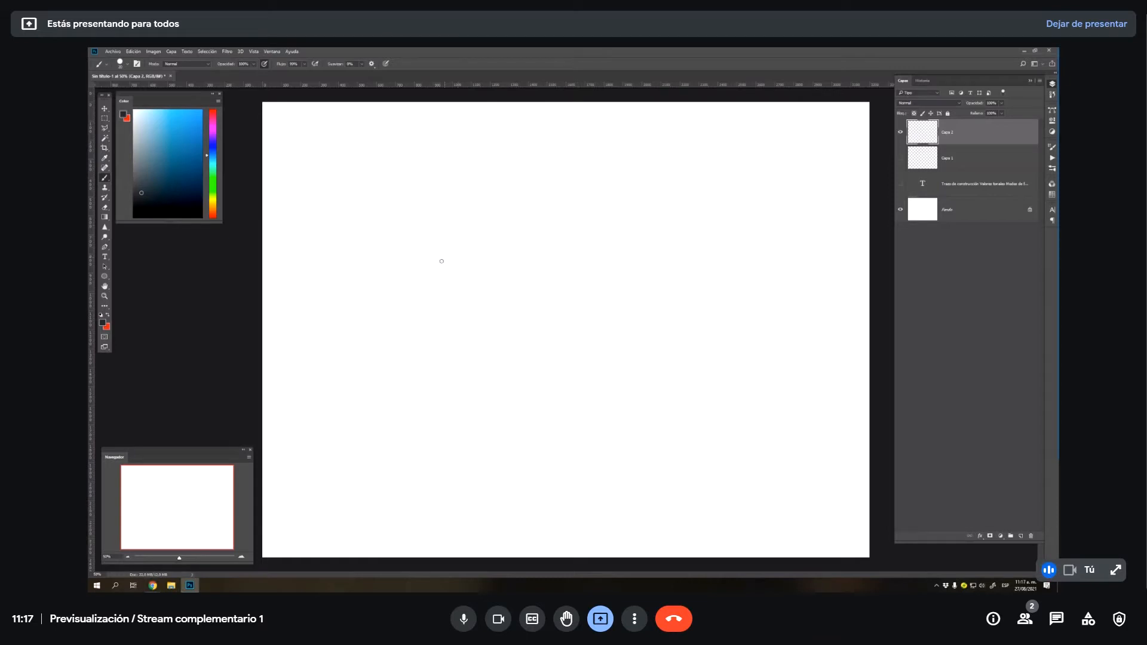
mouse_move(376, 279)
left_mouse_down()
mouse_move(405, 258)
mouse_move(505, 230)
mouse_move(560, 225)
mouse_move(570, 240)
mouse_move(593, 338)
mouse_move(586, 378)
mouse_move(449, 409)
left_mouse_up()
mouse_move(385, 277)
left_mouse_down()
mouse_move(380, 311)
mouse_move(410, 408)
mouse_move(493, 404)
left_mouse_up()
key("x")
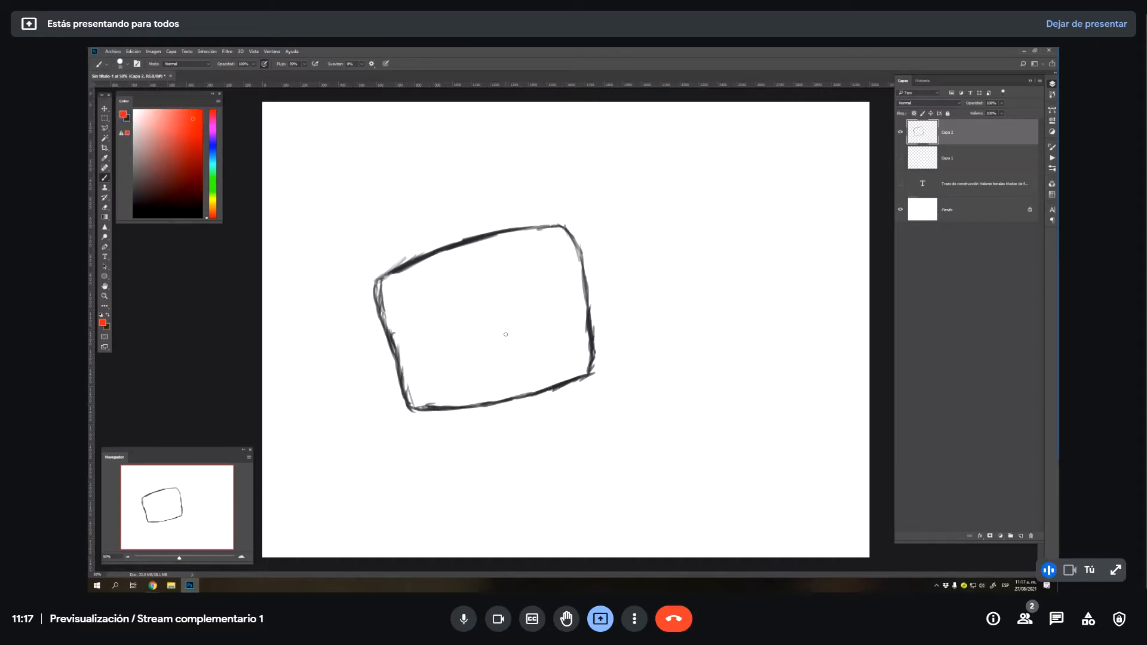
left_click_drag(465, 300, 521, 331)
left_click_drag(508, 297, 479, 346)
- Draw a dark wobbly-lined rectangle to the right of the first shape and shift the whole drawing up and left
key("x")
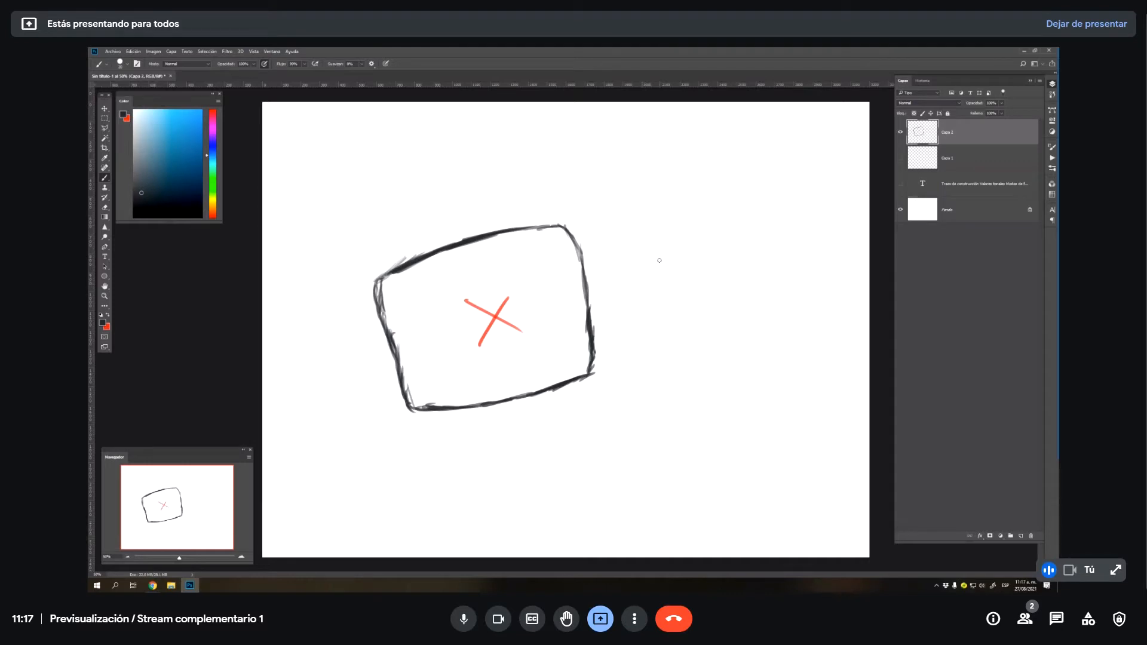
mouse_move(652, 281)
left_mouse_down()
mouse_move(643, 194)
mouse_move(660, 175)
mouse_move(772, 167)
mouse_move(784, 310)
mouse_move(666, 321)
mouse_move(656, 292)
left_mouse_up()
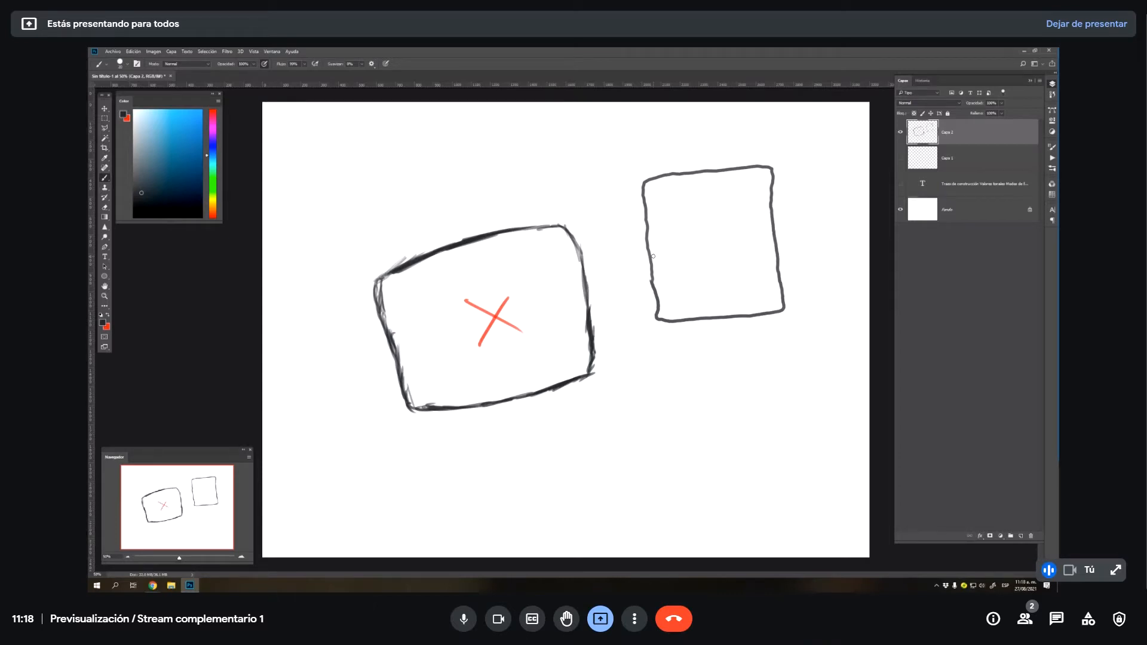
key("v")
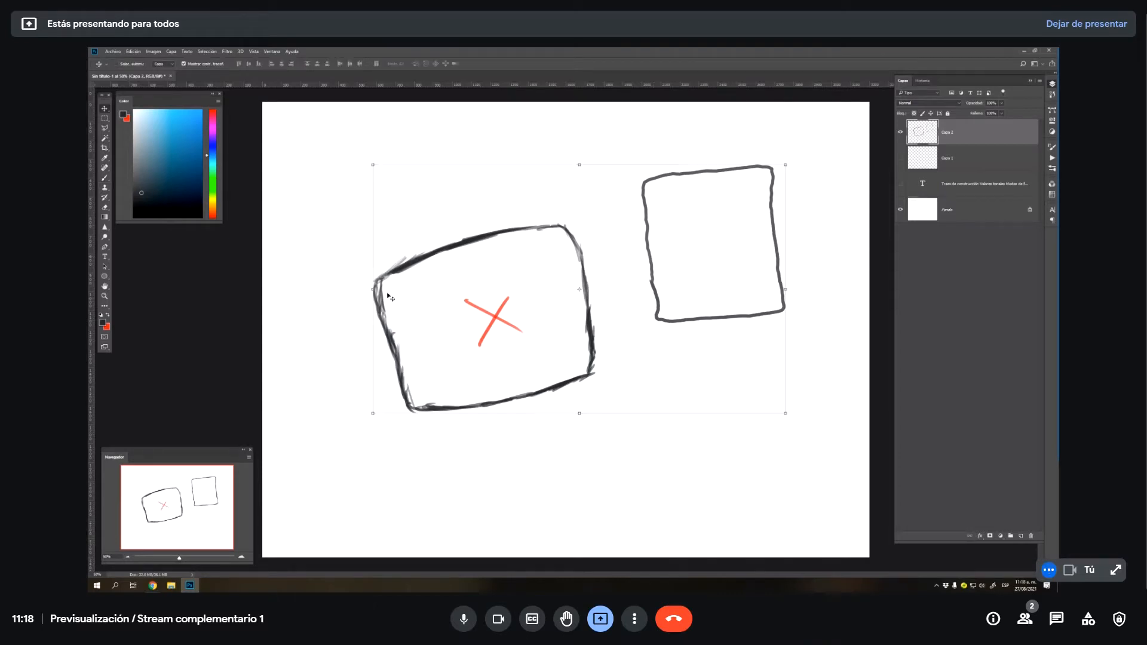
mouse_move(519, 359)
left_mouse_down()
mouse_move(478, 310)
mouse_move(454, 321)
left_mouse_up()
key("b")
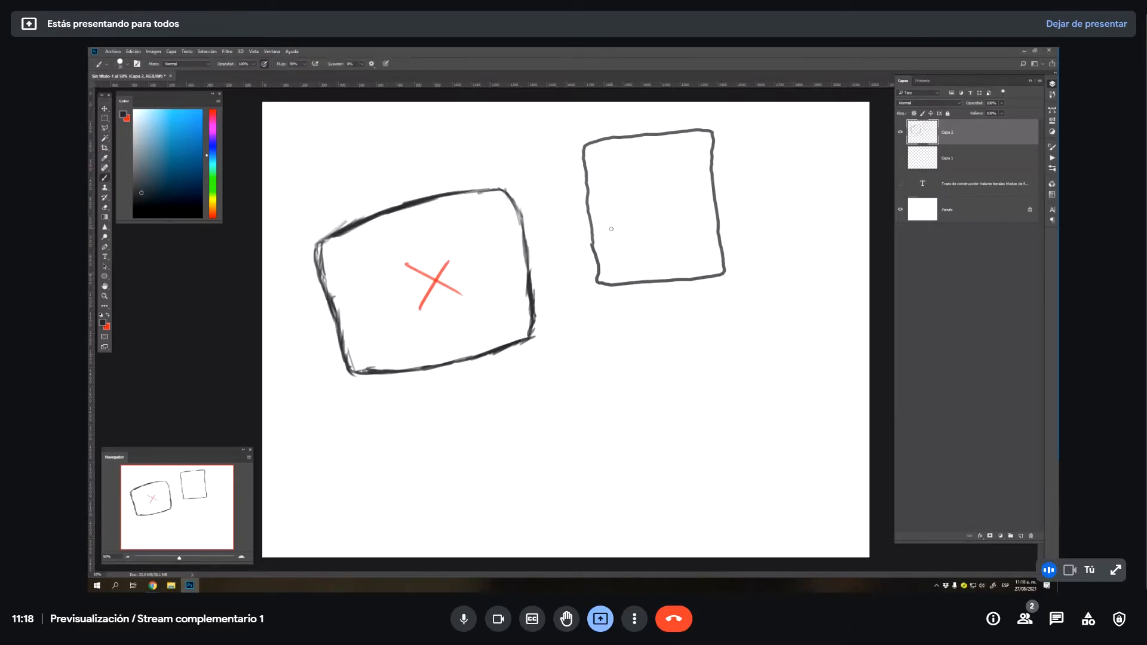
- Mark the second rectangle with a red X and hand-letter the dark labels "L.P." and "L.L.P" above the two shapes
key("x")
mouse_move(630, 186)
left_mouse_down()
mouse_move(676, 228)
mouse_move(629, 228)
left_mouse_up()
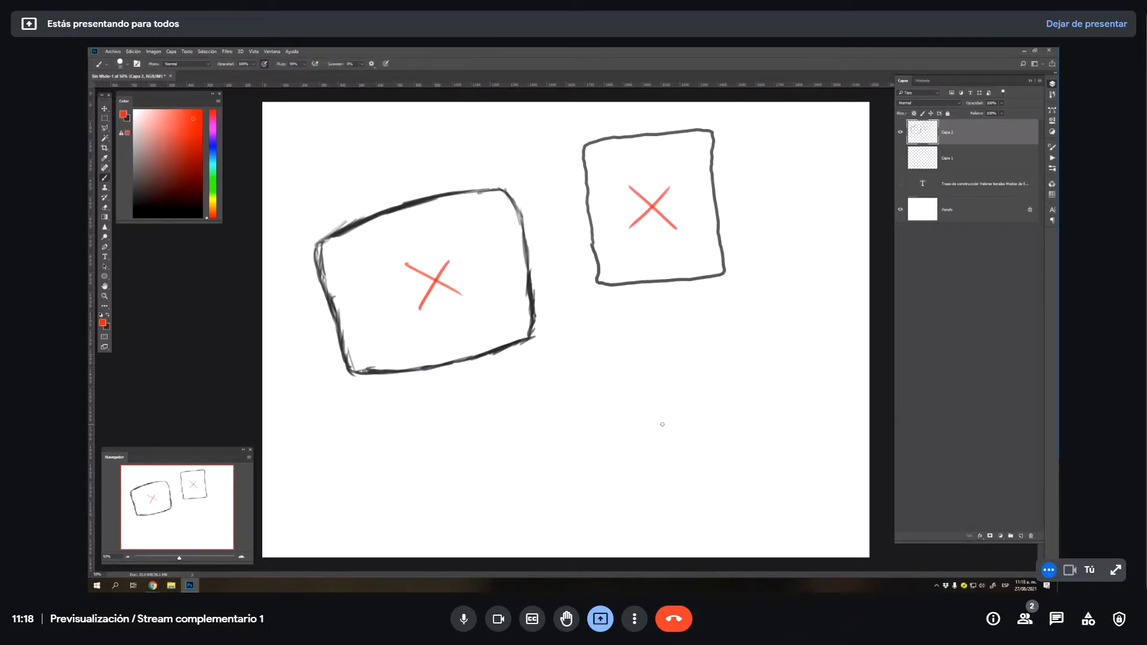
key("x")
mouse_move(329, 175)
left_mouse_down()
mouse_move(350, 200)
mouse_move(365, 173)
mouse_move(361, 186)
left_mouse_up()
left_click(353, 199)
left_click(382, 186)
mouse_move(550, 123)
left_mouse_down()
mouse_move(568, 138)
mouse_move(601, 129)
left_mouse_up()
left_click(574, 134)
left_click_drag(603, 112, 605, 119)
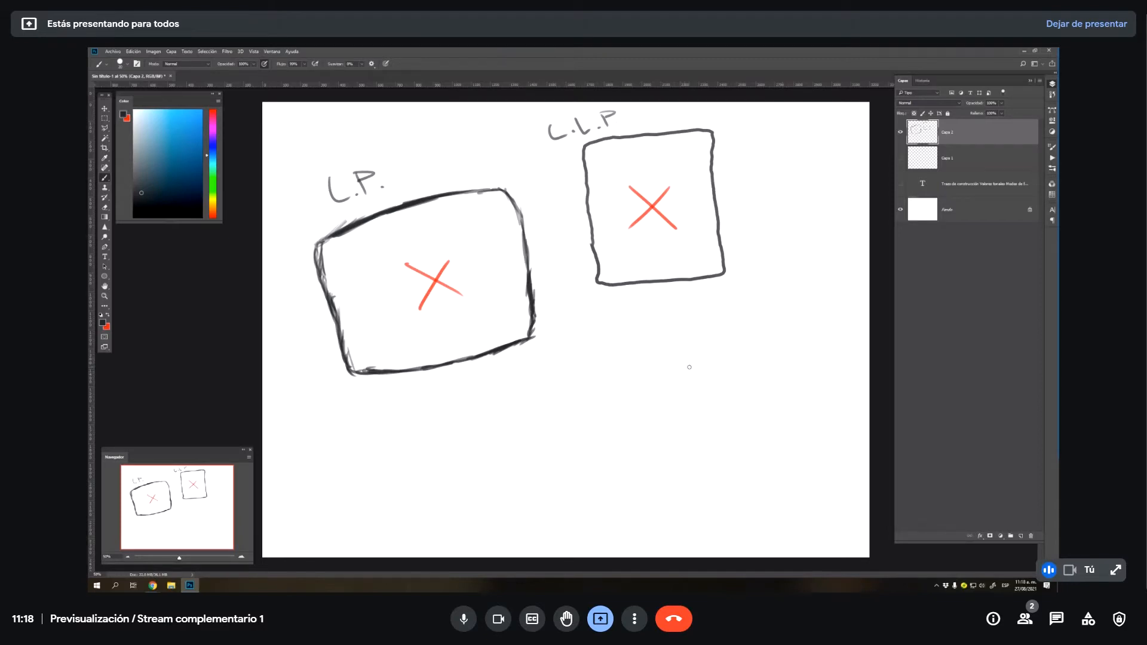
- Draw a third rectangle below the second one, repeatedly undoing and redrawing its individual side strokes
left_click_drag(604, 335, 683, 325)
key("ctrl+z")
mouse_move(605, 335)
left_mouse_down()
mouse_move(722, 315)
mouse_move(704, 317)
mouse_move(747, 374)
left_mouse_up()
key("ctrl+z")
mouse_move(695, 318)
left_mouse_down()
mouse_move(723, 319)
mouse_move(735, 415)
left_mouse_up()
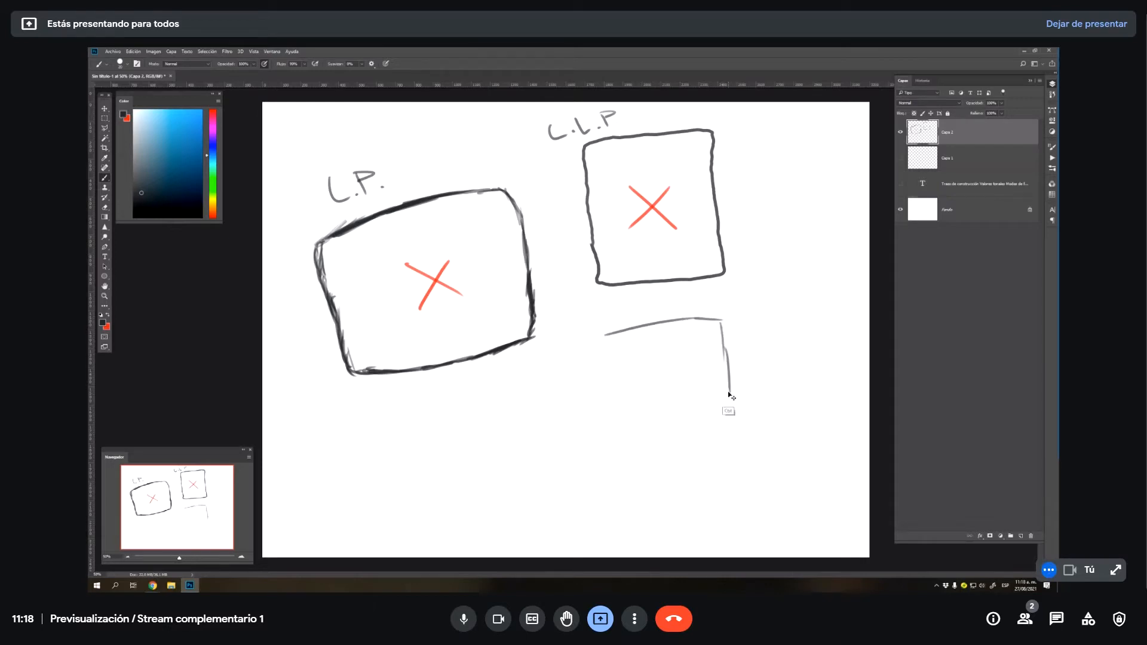
key("ctrl+z")
left_click_drag(722, 320, 741, 437)
key("ctrl+z")
mouse_move(740, 427)
left_mouse_down()
mouse_move(718, 459)
mouse_move(742, 438)
mouse_move(661, 470)
mouse_move(719, 457)
mouse_move(612, 470)
mouse_move(603, 369)
mouse_move(649, 389)
left_mouse_up()
key("ctrl+z")
- Hand-letter "CTRL + Z!" inside the third rectangle and mark it with a red X
left_click_drag(651, 367, 674, 362)
mouse_move(662, 368)
left_mouse_down()
mouse_move(663, 386)
mouse_move(688, 379)
left_mouse_up()
mouse_move(695, 362)
left_mouse_down()
mouse_move(711, 382)
mouse_move(662, 413)
left_mouse_up()
mouse_move(655, 402)
left_mouse_down()
mouse_move(668, 401)
mouse_move(679, 441)
mouse_move(691, 437)
left_mouse_up()
mouse_move(695, 426)
left_mouse_down()
mouse_move(693, 405)
mouse_move(739, 429)
mouse_move(736, 407)
left_mouse_up()
left_click(699, 435)
key("x")
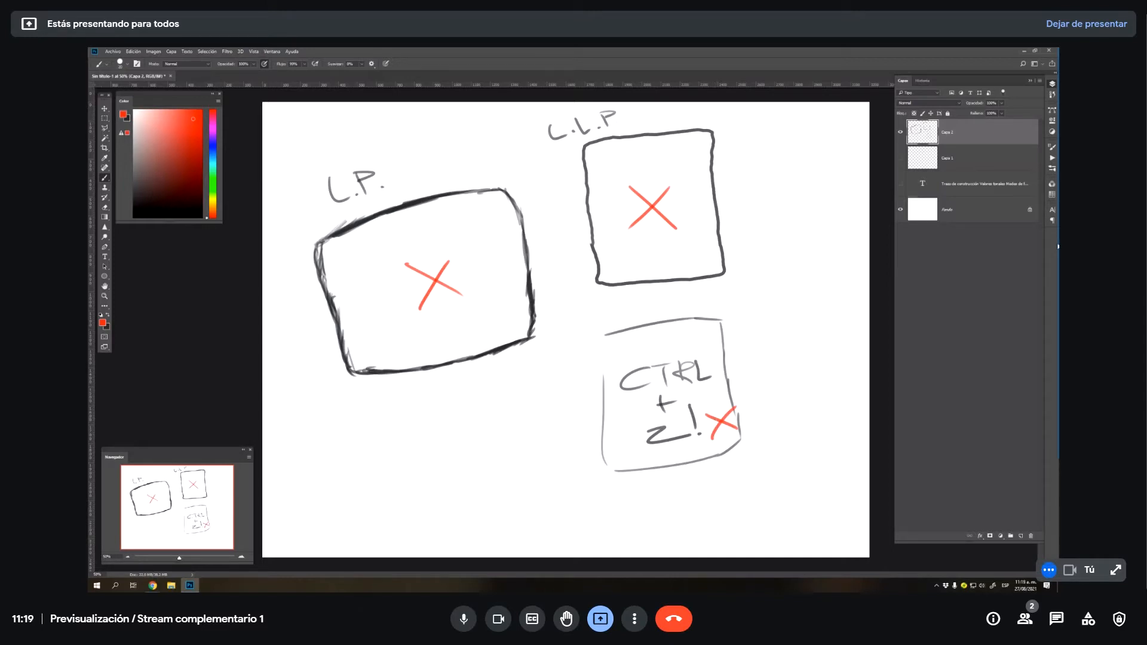
- Hide the line-example layer, keep the red dot layer hidden, and add a new layer with the dark foreground colour
left_click(901, 131)
left_click(901, 158)
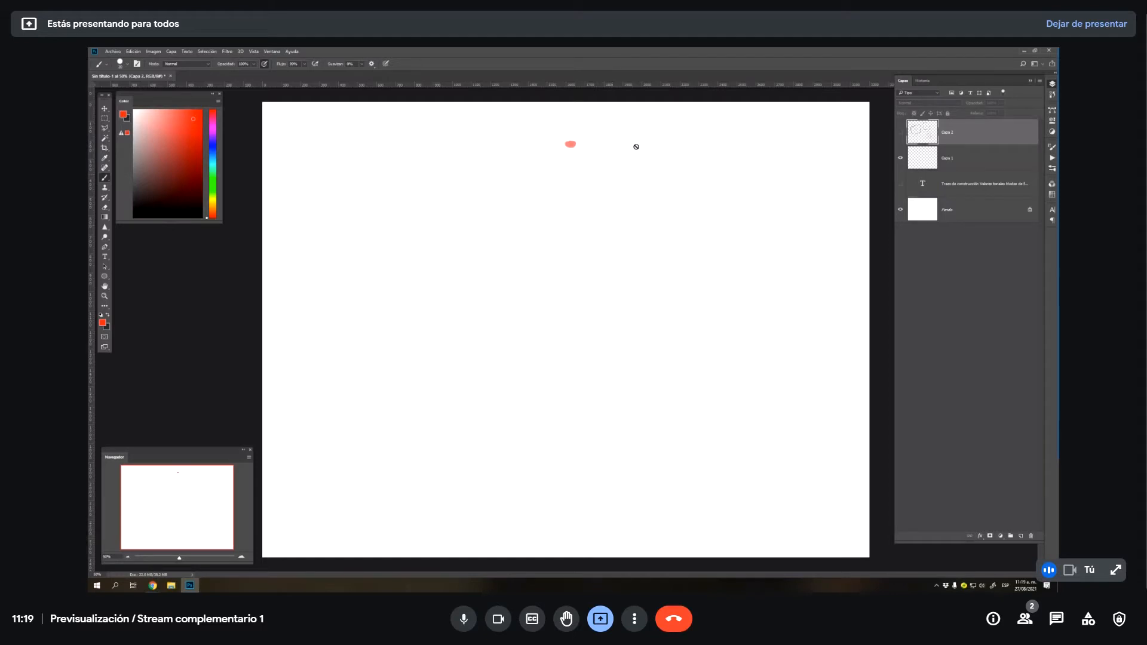
left_click(900, 158)
left_click(1021, 536)
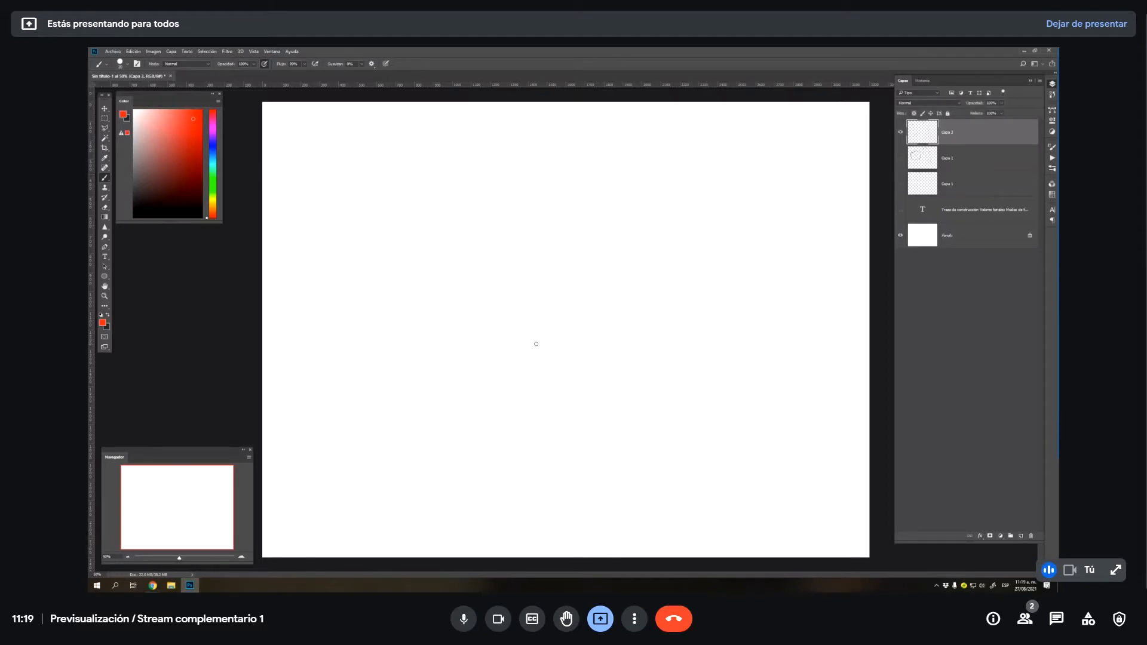
key("x")
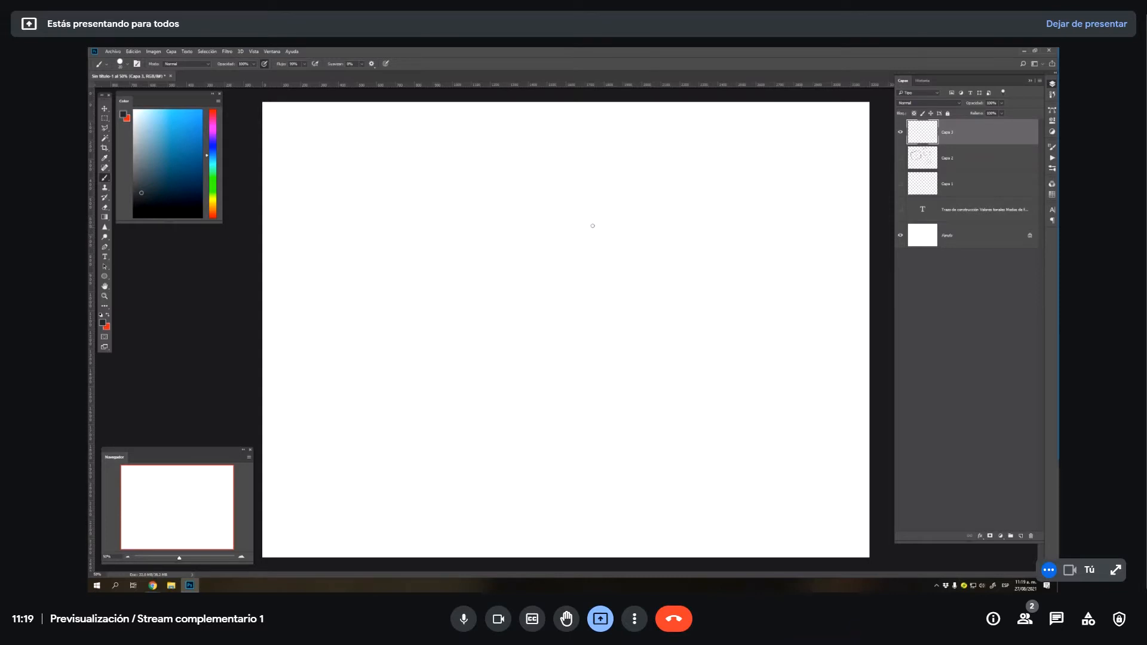
- Sketch the light outline of a domed helmeted head in the canvas's upper middle, with a loose jaw line beneath
mouse_move(423, 244)
left_mouse_down()
mouse_move(439, 189)
mouse_move(436, 199)
mouse_move(469, 173)
mouse_move(447, 182)
mouse_move(505, 163)
left_mouse_up()
mouse_move(534, 173)
left_mouse_down()
mouse_move(554, 193)
mouse_move(565, 319)
mouse_move(503, 344)
mouse_move(456, 323)
mouse_move(468, 334)
mouse_move(435, 332)
mouse_move(403, 291)
mouse_move(421, 240)
mouse_move(411, 293)
mouse_move(476, 337)
left_mouse_up()
mouse_move(408, 281)
left_mouse_down()
mouse_move(390, 289)
mouse_move(437, 348)
mouse_move(520, 361)
left_mouse_up()
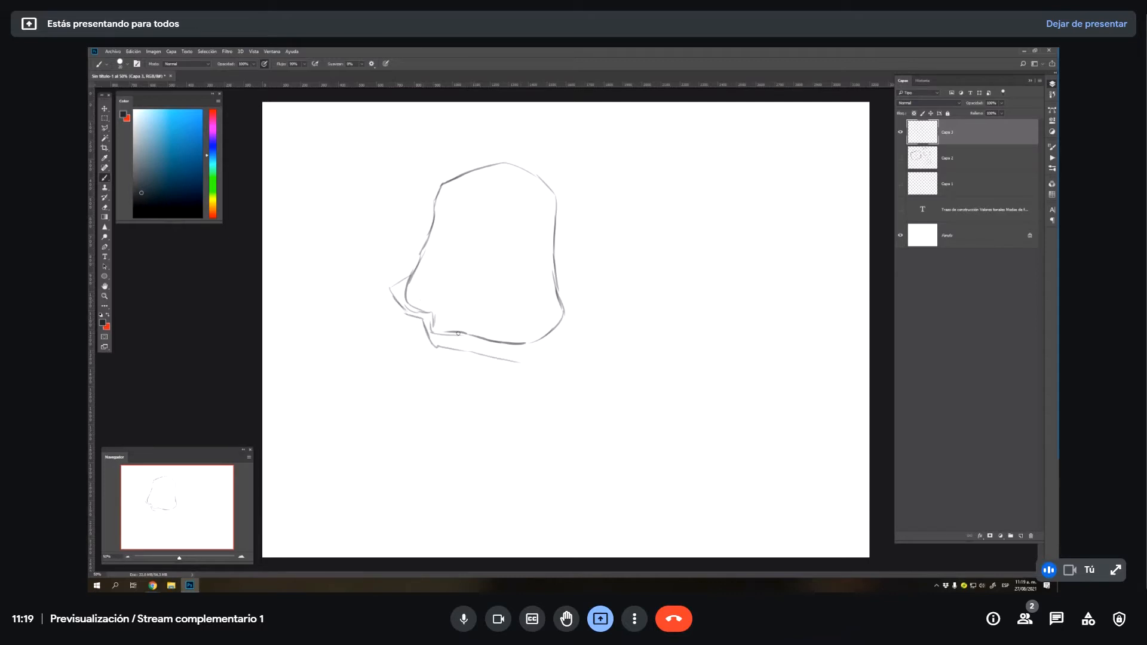
- Clean up the overlapping lower-left lines and sketch the head's left side piece and the right end of the jaw band
mouse_move(431, 320)
left_mouse_down()
mouse_move(448, 272)
mouse_move(437, 254)
mouse_move(417, 258)
mouse_move(412, 302)
mouse_move(423, 297)
mouse_move(403, 275)
mouse_move(417, 255)
mouse_move(451, 261)
mouse_move(442, 305)
left_mouse_up()
key("e")
key("b")
mouse_move(453, 261)
left_mouse_down()
mouse_move(441, 311)
mouse_move(469, 335)
left_mouse_up()
mouse_move(559, 279)
left_mouse_down()
mouse_move(570, 298)
mouse_move(556, 340)
mouse_move(528, 363)
left_mouse_up()
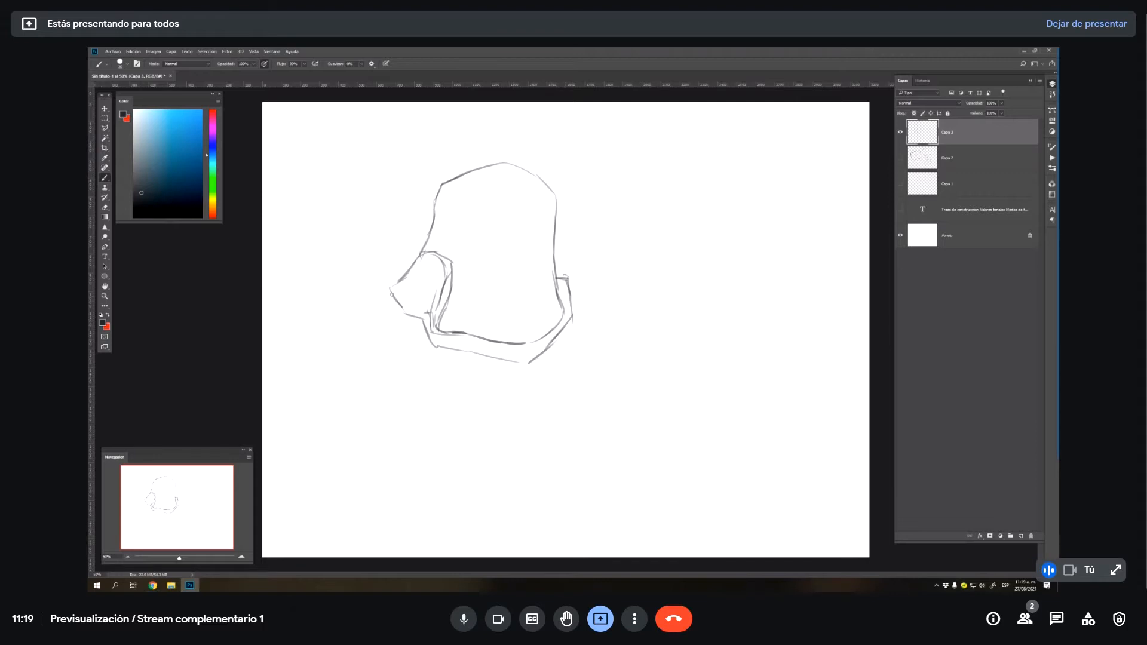
- Add short neck marks on both sides and curved vertical and horizontal contour lines across the dome
mouse_move(391, 293)
left_mouse_down()
mouse_move(402, 304)
mouse_move(388, 334)
left_mouse_up()
left_click_drag(568, 324, 556, 350)
mouse_move(532, 200)
left_mouse_down()
mouse_move(518, 294)
mouse_move(530, 335)
left_mouse_up()
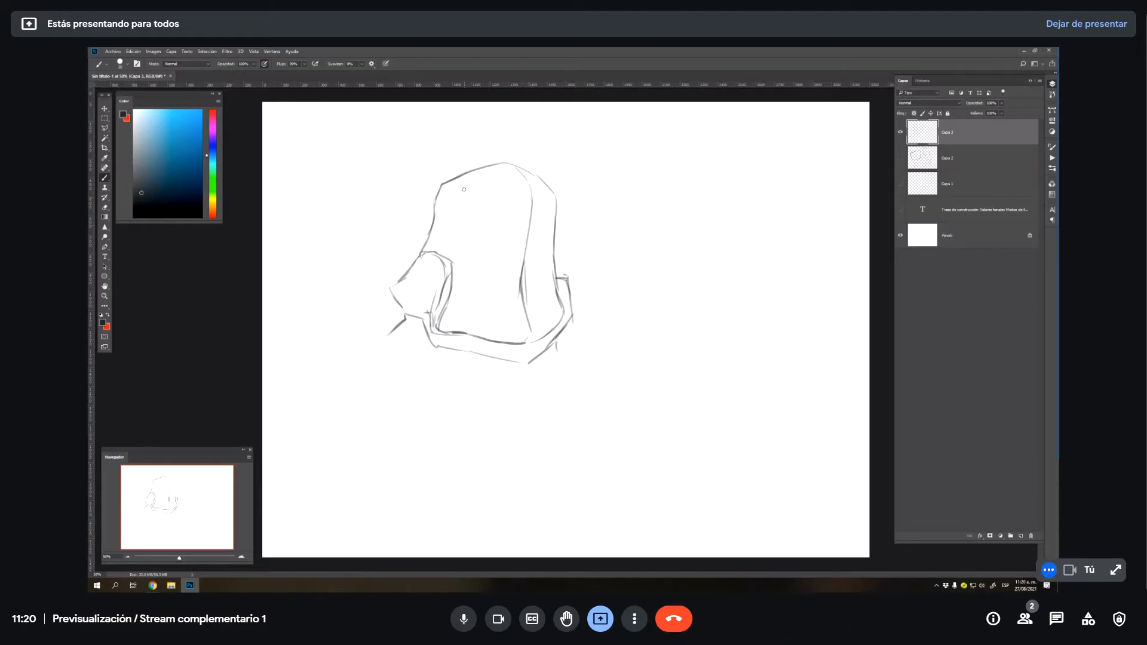
mouse_move(447, 186)
left_mouse_down()
mouse_move(483, 215)
mouse_move(484, 199)
mouse_move(474, 269)
mouse_move(484, 336)
left_mouse_up()
left_click_drag(463, 214, 518, 241)
- Erase and rework the head's right edge and jaw band, and sketch a wide collar curving beneath them
key("e")
mouse_move(565, 276)
left_mouse_down()
mouse_move(565, 263)
mouse_move(571, 326)
mouse_move(555, 350)
left_mouse_up()
key("b")
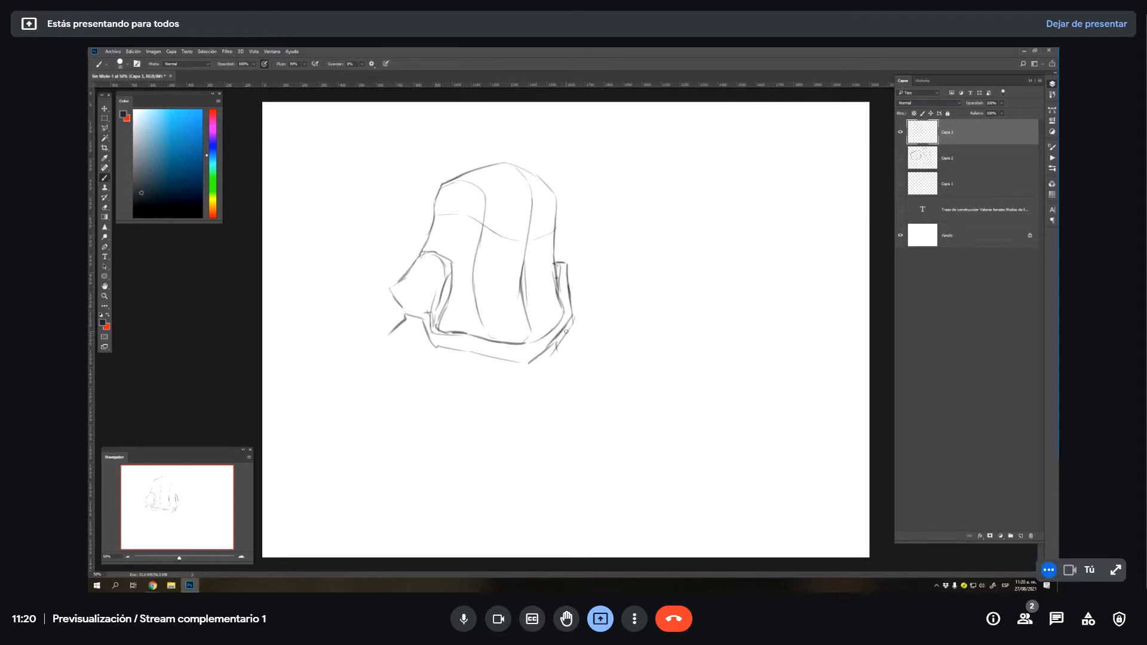
mouse_move(565, 331)
left_mouse_down()
mouse_move(528, 372)
mouse_move(431, 345)
left_mouse_up()
mouse_move(389, 292)
left_mouse_down()
mouse_move(395, 311)
mouse_move(364, 328)
mouse_move(411, 371)
mouse_move(468, 401)
mouse_move(566, 393)
left_mouse_up()
mouse_move(573, 316)
left_mouse_down()
mouse_move(593, 360)
mouse_move(552, 398)
mouse_move(564, 387)
mouse_move(500, 397)
left_mouse_up()
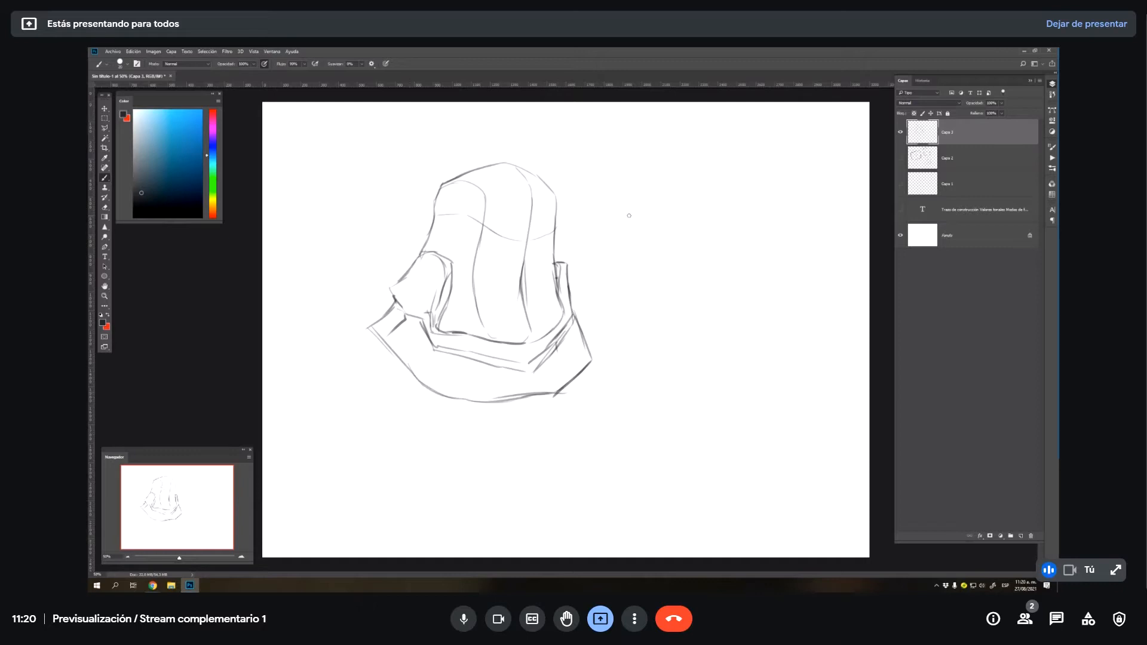
- Erase the lower part of the right contour line and sketch a rounded mask shape over the lower face
key("e")
mouse_move(519, 263)
left_mouse_down()
mouse_move(531, 326)
mouse_move(485, 294)
mouse_move(482, 309)
mouse_move(495, 280)
mouse_move(482, 303)
mouse_move(503, 267)
mouse_move(544, 277)
left_mouse_up()
key("b")
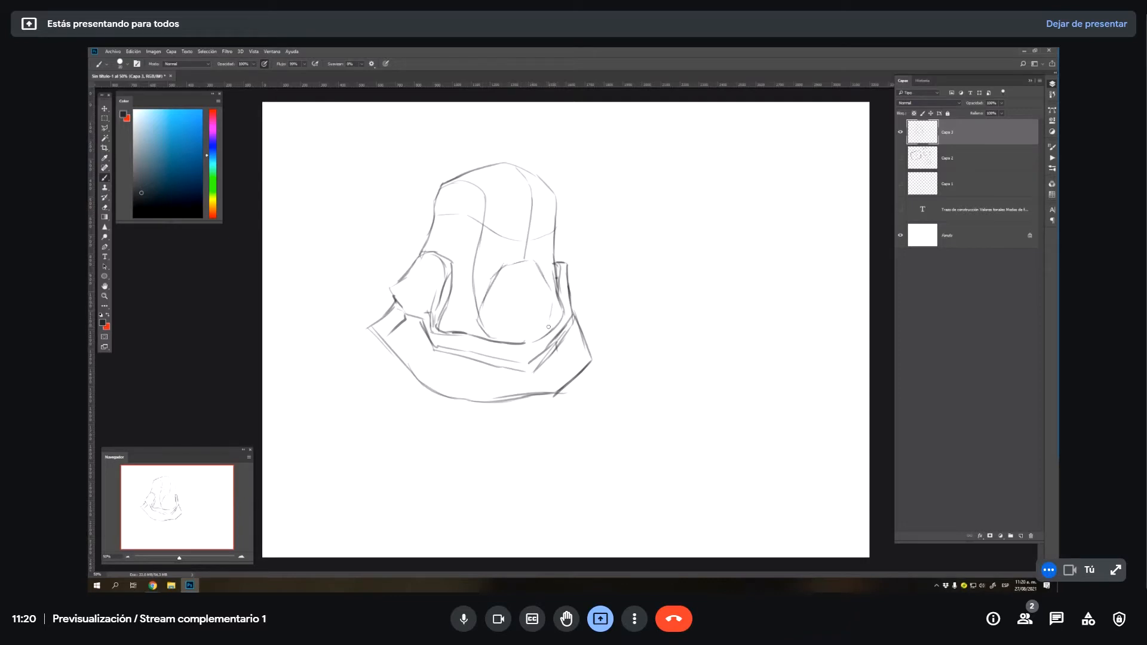
left_click_drag(546, 330, 505, 343)
- Erase overlapping lines at the mask's lower right and sketch the neck of a protruding filter there
key("e")
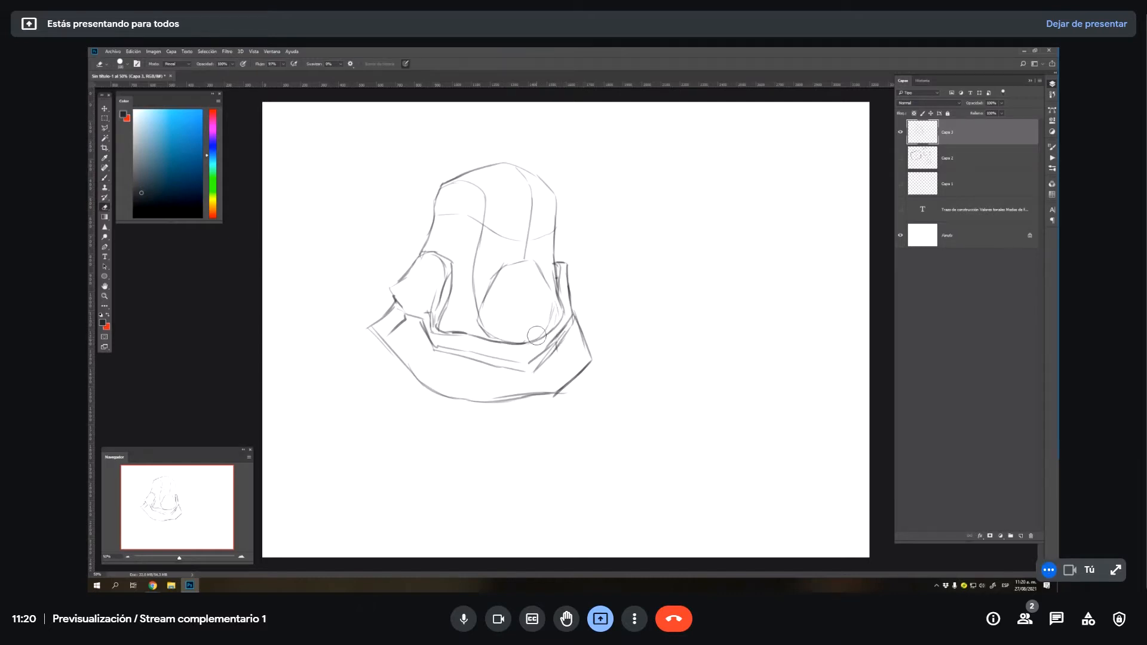
mouse_move(536, 336)
left_mouse_down()
mouse_move(543, 398)
mouse_move(560, 362)
mouse_move(522, 341)
mouse_move(546, 312)
mouse_move(554, 349)
mouse_move(520, 330)
mouse_move(557, 304)
mouse_move(514, 335)
mouse_move(534, 307)
mouse_move(511, 344)
left_mouse_up()
key("b")
mouse_move(537, 298)
left_mouse_down()
mouse_move(526, 261)
mouse_move(542, 300)
mouse_move(491, 303)
mouse_move(550, 330)
mouse_move(562, 317)
mouse_move(551, 310)
mouse_move(530, 339)
mouse_move(513, 337)
mouse_move(529, 351)
mouse_move(551, 312)
mouse_move(563, 328)
mouse_move(556, 344)
mouse_move(519, 342)
mouse_move(534, 369)
left_mouse_up()
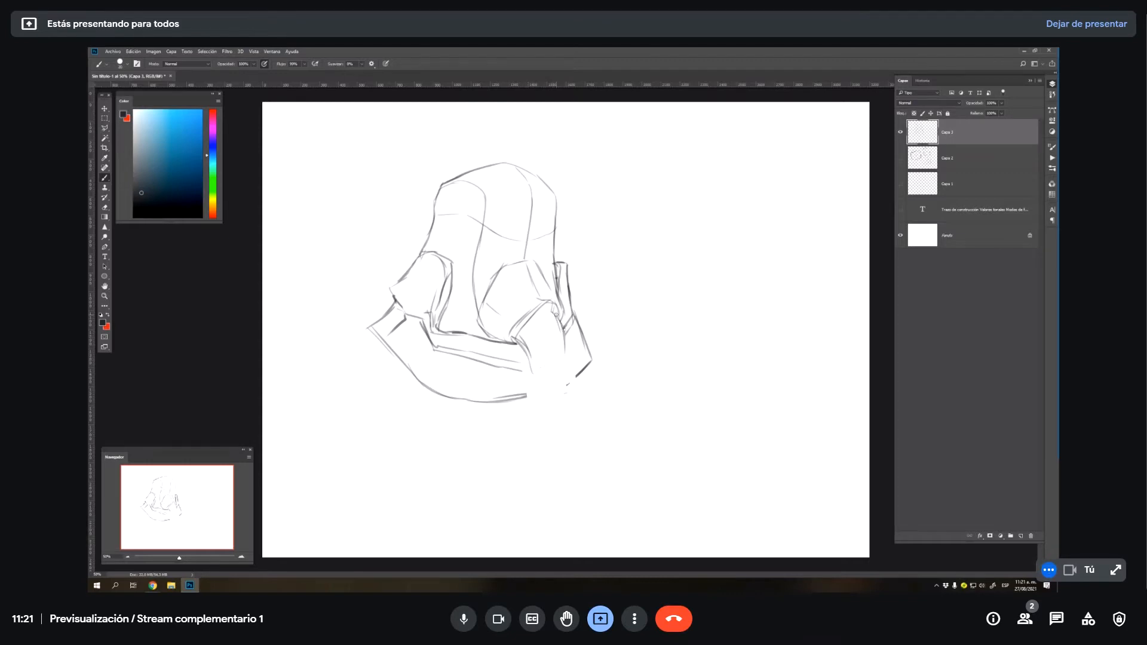
left_click_drag(556, 314, 564, 359)
- Erase the collar's outer right edge, sketch the filter's rounded front canister, and close the collar curve below it
key("e")
mouse_move(586, 340)
left_mouse_down()
mouse_move(574, 359)
mouse_move(584, 335)
mouse_move(600, 353)
left_mouse_up()
key("b")
mouse_move(530, 356)
left_mouse_down()
mouse_move(576, 330)
mouse_move(569, 322)
mouse_move(524, 351)
mouse_move(562, 334)
mouse_move(548, 339)
mouse_move(545, 362)
mouse_move(541, 339)
mouse_move(537, 368)
mouse_move(530, 363)
mouse_move(558, 369)
left_mouse_up()
mouse_move(566, 323)
left_mouse_down()
mouse_move(582, 339)
mouse_move(566, 369)
mouse_move(587, 340)
mouse_move(576, 356)
mouse_move(535, 363)
mouse_move(559, 362)
left_mouse_up()
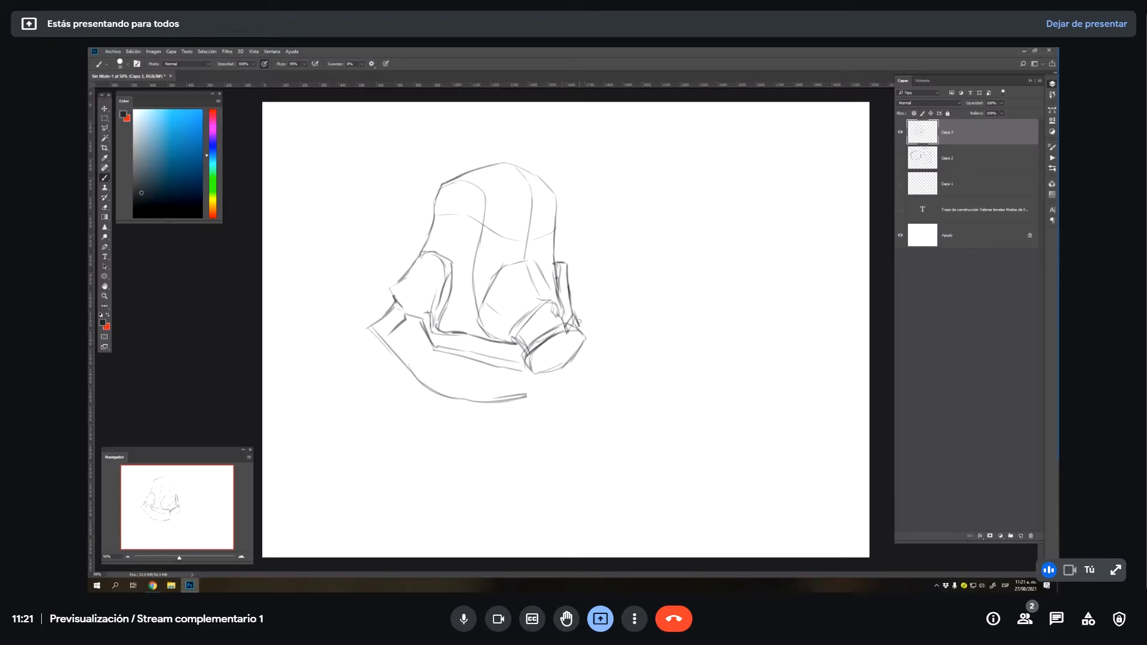
mouse_move(515, 400)
left_mouse_down()
mouse_move(560, 374)
mouse_move(552, 383)
left_mouse_up()
- Erase the construction lines across the brow and draw the helmet's curved brim above the face
mouse_move(491, 258)
left_mouse_down()
mouse_move(482, 254)
mouse_move(493, 267)
mouse_move(487, 256)
mouse_move(549, 271)
left_mouse_up()
mouse_move(491, 241)
left_mouse_down()
mouse_move(539, 245)
mouse_move(542, 227)
mouse_move(521, 242)
mouse_move(507, 213)
mouse_move(552, 239)
mouse_move(485, 251)
mouse_move(469, 274)
mouse_move(544, 250)
mouse_move(476, 261)
mouse_move(474, 248)
mouse_move(458, 278)
mouse_move(442, 251)
left_mouse_up()
key("e")
left_click_drag(542, 245, 521, 252)
key("b")
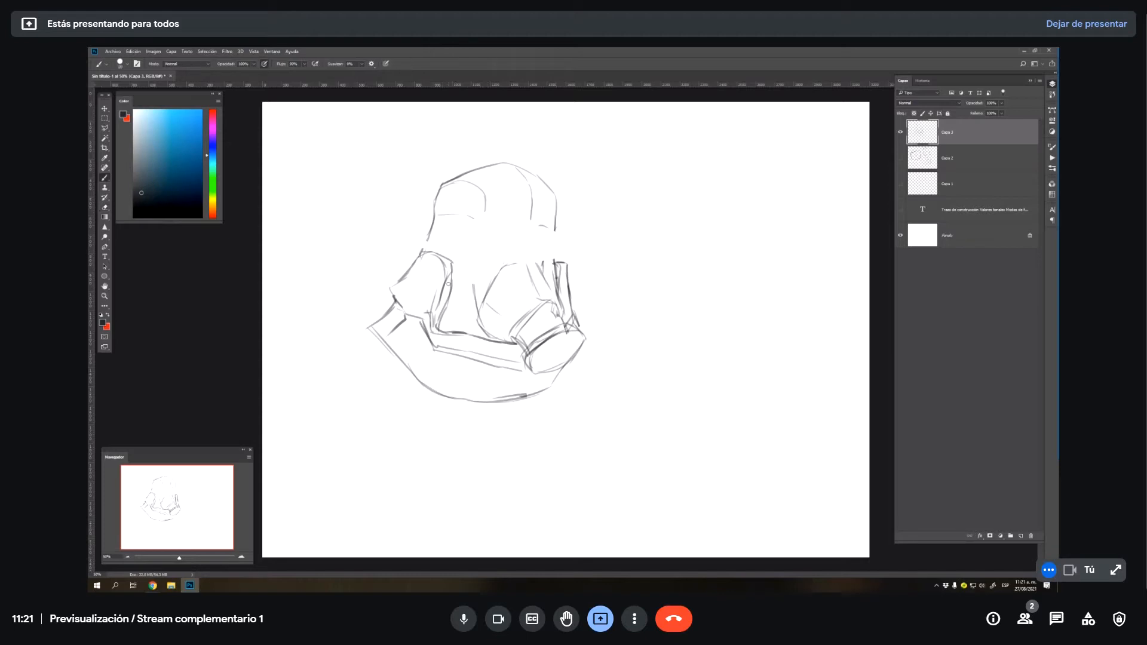
key("e")
key("b")
mouse_move(468, 252)
left_mouse_down()
mouse_move(546, 238)
mouse_move(568, 266)
mouse_move(555, 246)
mouse_move(465, 252)
mouse_move(456, 267)
mouse_move(480, 239)
mouse_move(547, 232)
mouse_move(568, 250)
mouse_move(554, 222)
mouse_move(567, 248)
left_mouse_up()
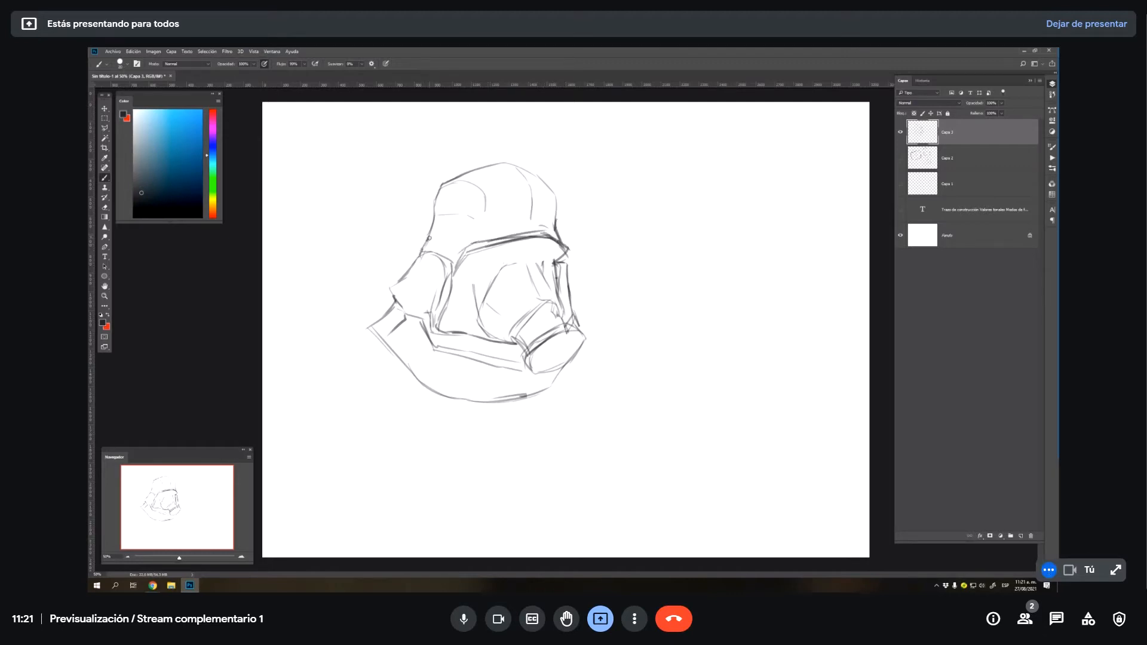
- Draw two round eye lenses beneath the brim and refine the mask with small holes on the filter front
mouse_move(492, 275)
left_mouse_down()
mouse_move(527, 260)
mouse_move(542, 273)
mouse_move(542, 260)
mouse_move(503, 249)
mouse_move(490, 285)
mouse_move(504, 246)
mouse_move(487, 290)
left_mouse_up()
mouse_move(539, 247)
left_mouse_down()
mouse_move(541, 266)
mouse_move(499, 245)
mouse_move(541, 271)
mouse_move(475, 258)
mouse_move(557, 263)
mouse_move(547, 282)
mouse_move(569, 306)
left_mouse_up()
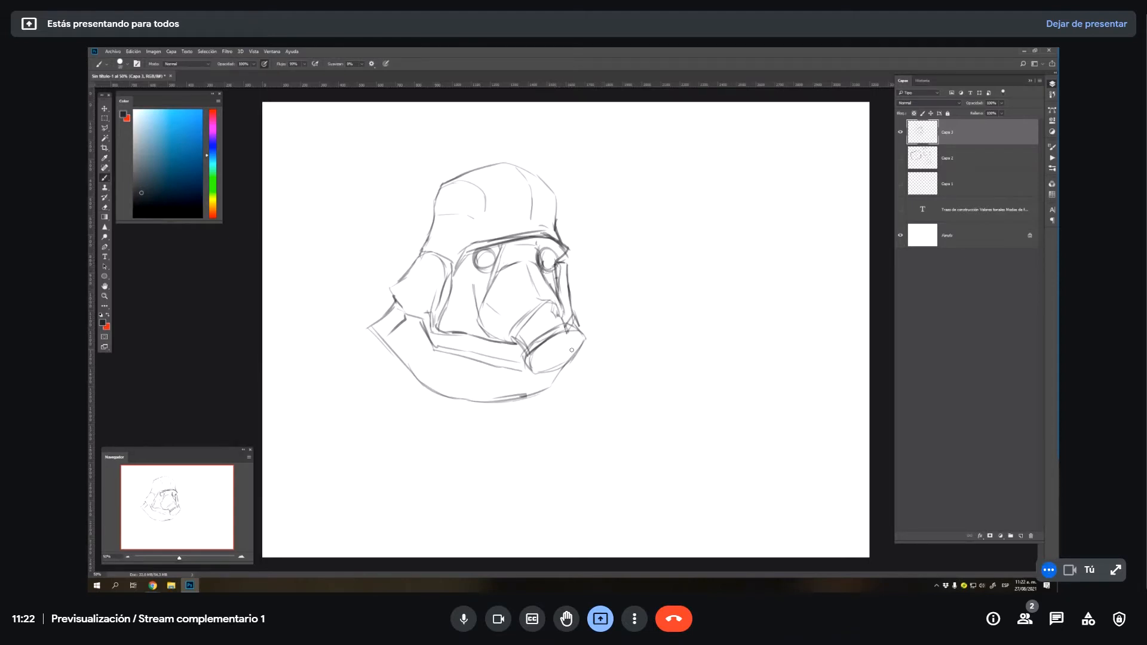
left_click_drag(548, 350, 540, 353)
left_click_drag(569, 351, 557, 356)
left_click_drag(501, 319, 491, 341)
- Add small bolts on both sides of the helmet and redraw the left side flap with a wider, darker outline
left_click_drag(437, 202, 441, 212)
mouse_move(434, 219)
left_mouse_down()
mouse_move(423, 250)
mouse_move(379, 289)
mouse_move(413, 319)
mouse_move(415, 262)
mouse_move(421, 286)
mouse_move(439, 289)
mouse_move(429, 311)
left_mouse_up()
key("e")
key("b")
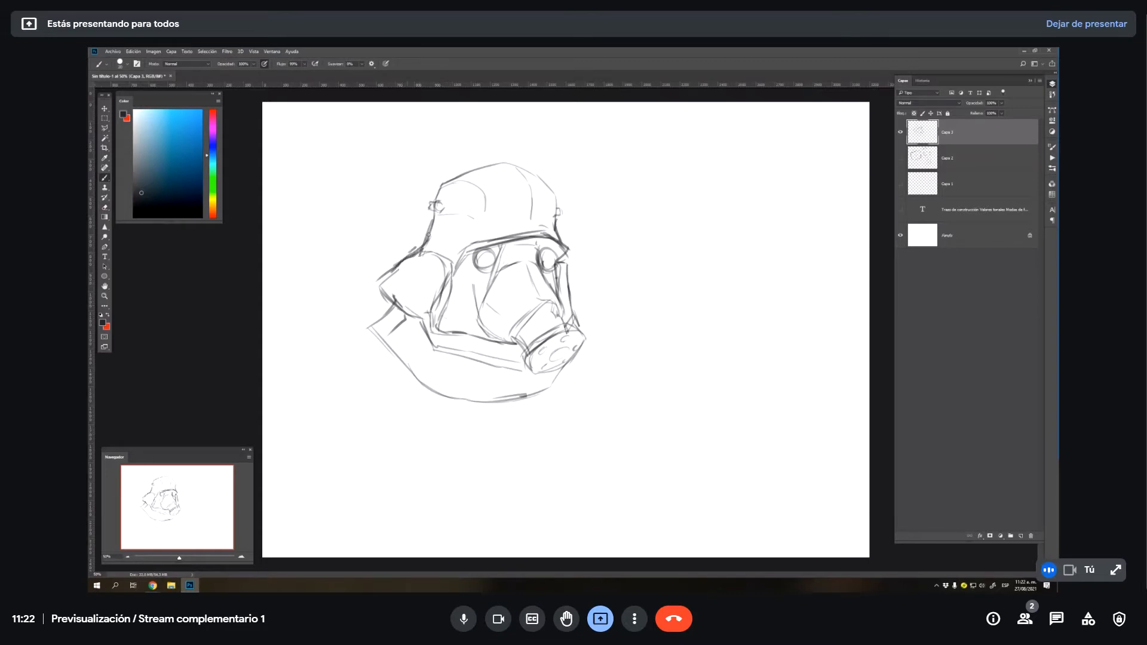
- Move the sketched head toward the centre of the canvas
key("v")
mouse_move(494, 354)
left_mouse_down()
mouse_move(588, 372)
mouse_move(705, 322)
mouse_move(680, 312)
mouse_move(709, 333)
mouse_move(645, 402)
left_mouse_up()
key("z")
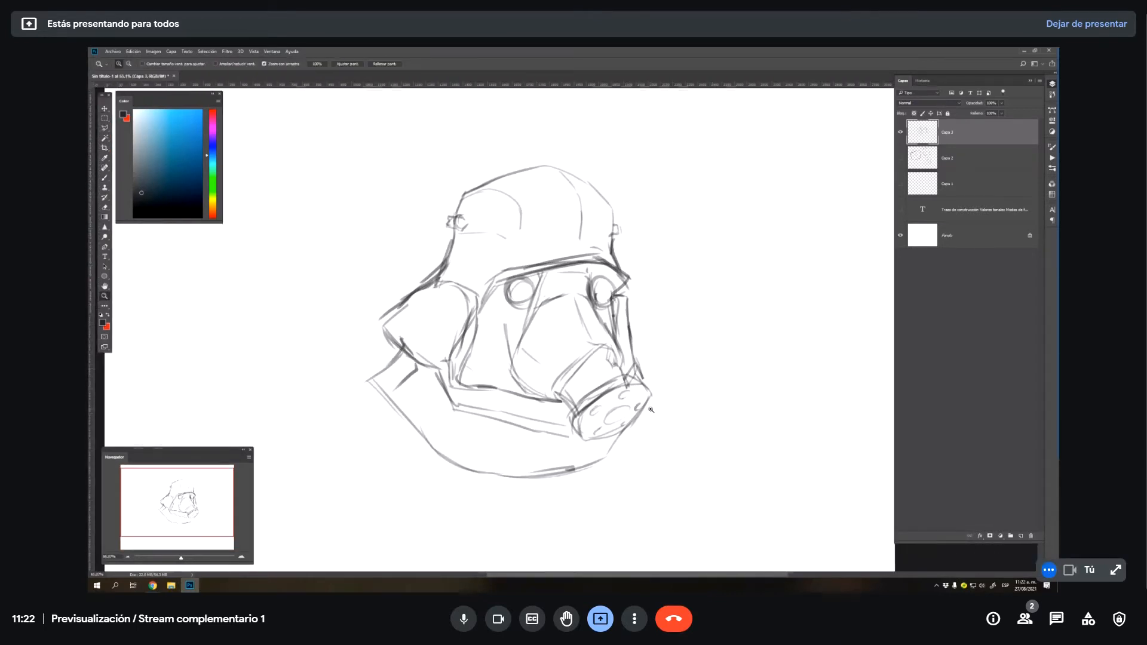
key("b")
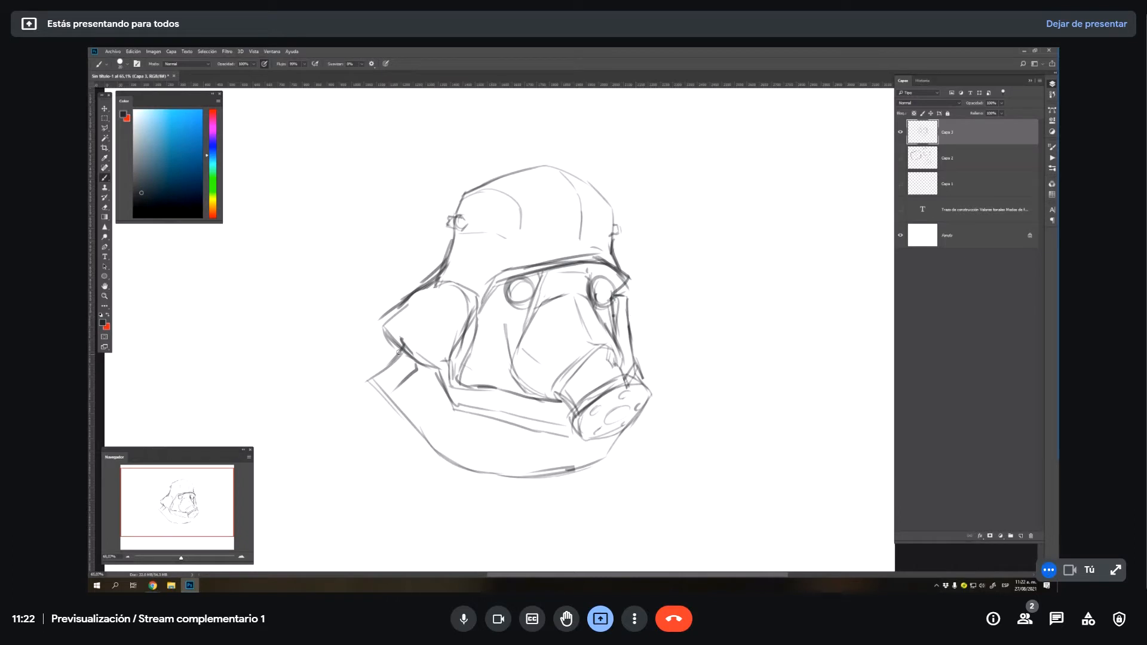
- Draw a tapering neck base with a curved bottom edge below the collar, and extend the collar's left corner into a pointed tip
left_click_drag(383, 332, 421, 365)
left_click_drag(390, 414, 470, 497)
mouse_move(440, 454)
left_mouse_down()
mouse_move(478, 520)
mouse_move(563, 533)
left_mouse_up()
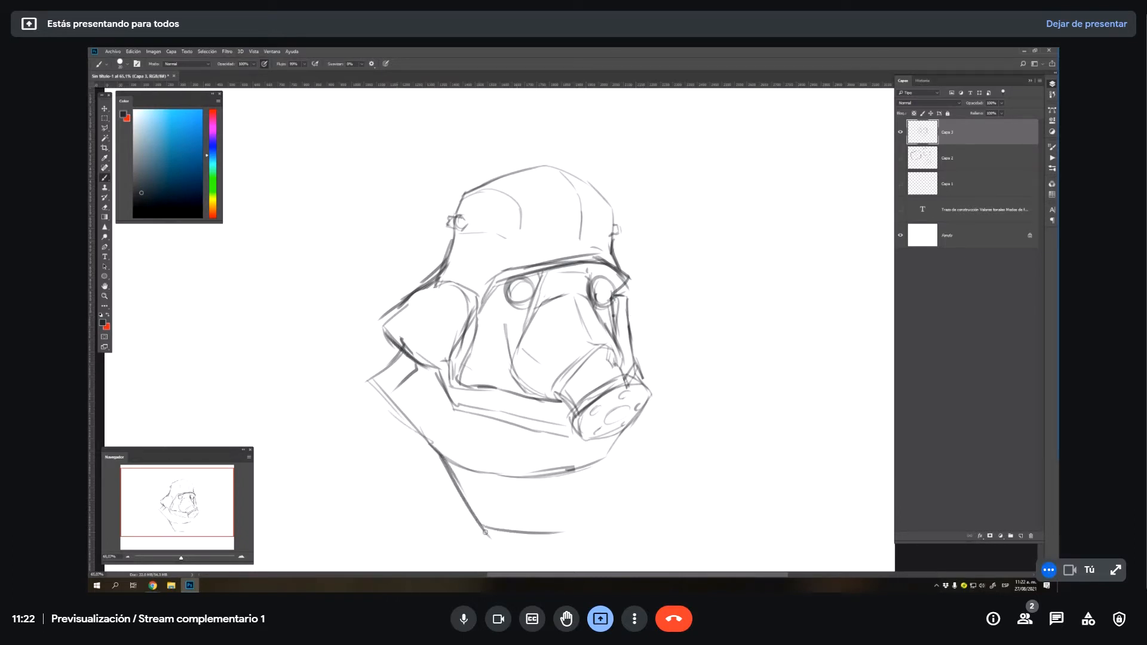
mouse_move(489, 534)
left_mouse_down()
mouse_move(601, 524)
mouse_move(624, 437)
mouse_move(600, 496)
left_mouse_up()
mouse_move(373, 396)
left_mouse_down()
mouse_move(378, 374)
mouse_move(346, 408)
left_mouse_up()
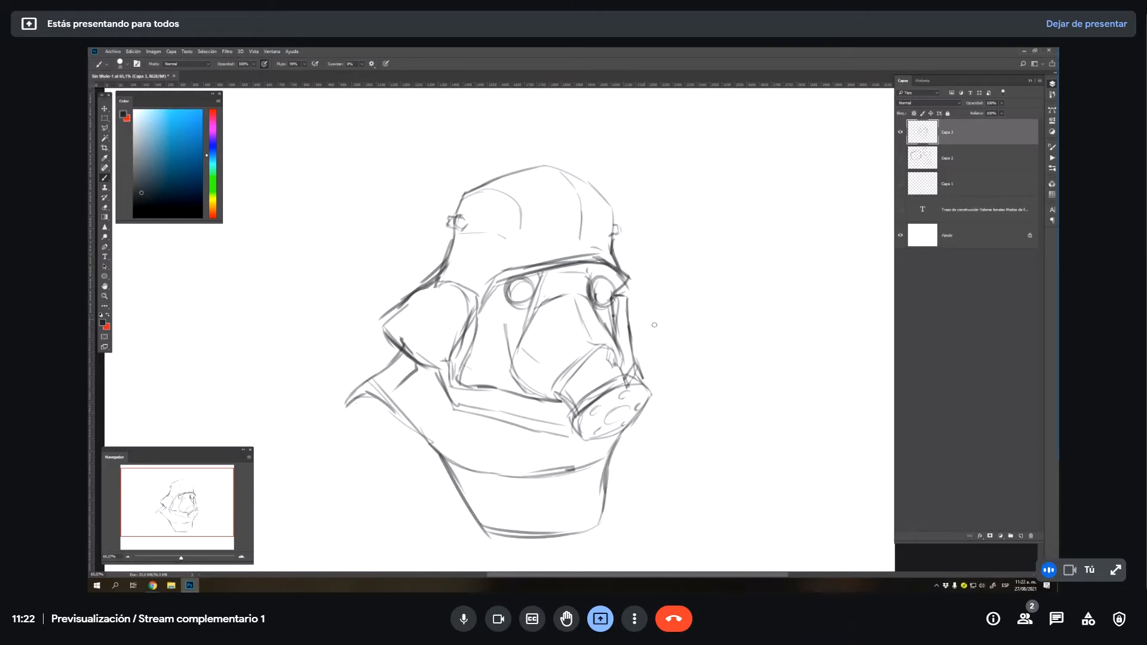
- Erase the upper contour line right of the mask and extend the helmet brim's right end into a sharper point
key("e")
mouse_move(637, 316)
left_mouse_down()
mouse_move(619, 297)
mouse_move(628, 315)
mouse_move(618, 308)
mouse_move(615, 281)
mouse_move(633, 283)
mouse_move(622, 267)
mouse_move(635, 275)
mouse_move(596, 260)
mouse_move(638, 279)
mouse_move(616, 248)
mouse_move(641, 280)
left_mouse_up()
key("b")
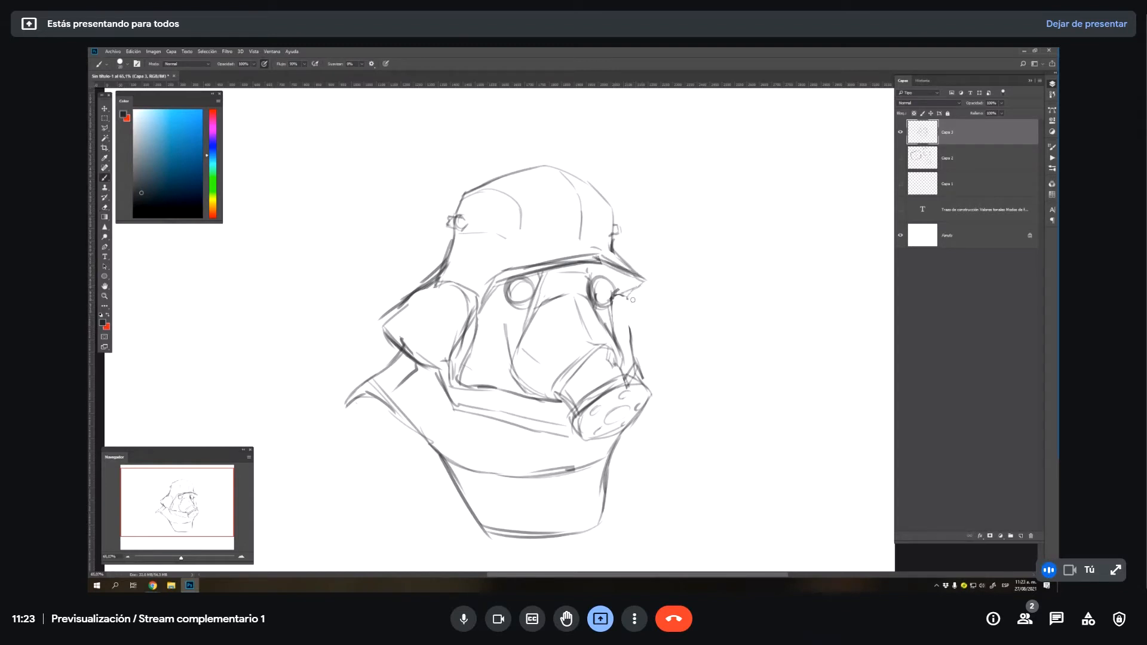
- Draw several diagonal sample strokes in the empty area beside the mask and undo them
left_click_drag(744, 274, 718, 283)
left_click_drag(801, 283, 669, 313)
left_click_drag(805, 289, 694, 315)
left_click_drag(803, 289, 660, 349)
left_click_drag(814, 312, 682, 380)
left_click_drag(801, 358, 728, 408)
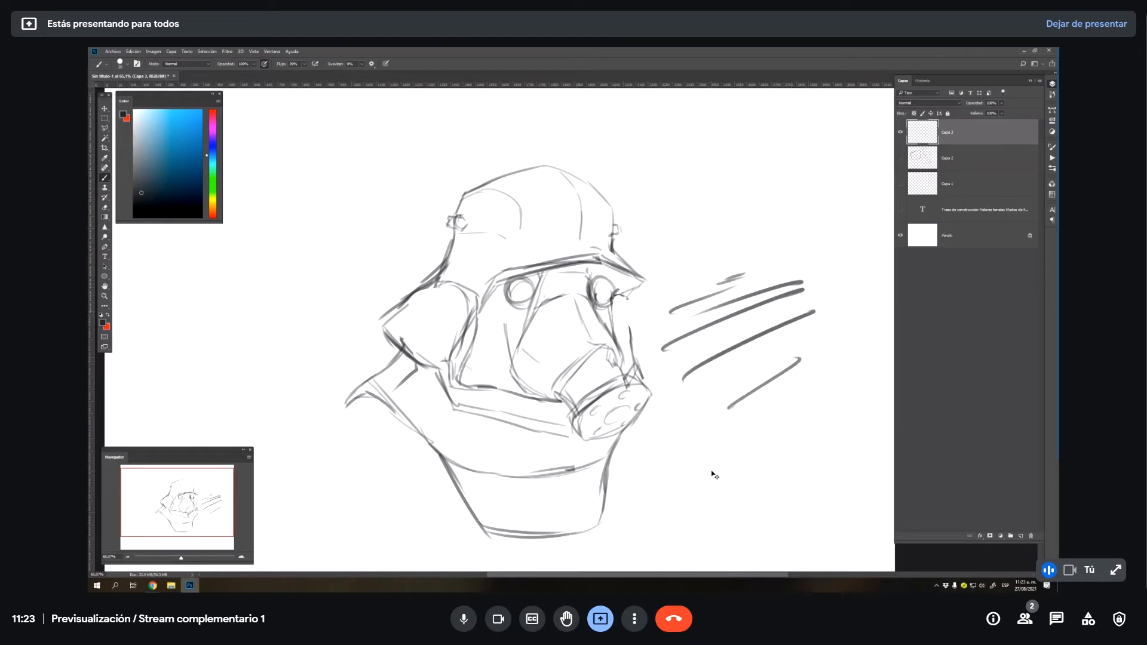
key("ctrl+z")
key("ctrl+z")
key("ctrl+z")
key("ctrl+z")
key("ctrl+z")
key("ctrl+z")
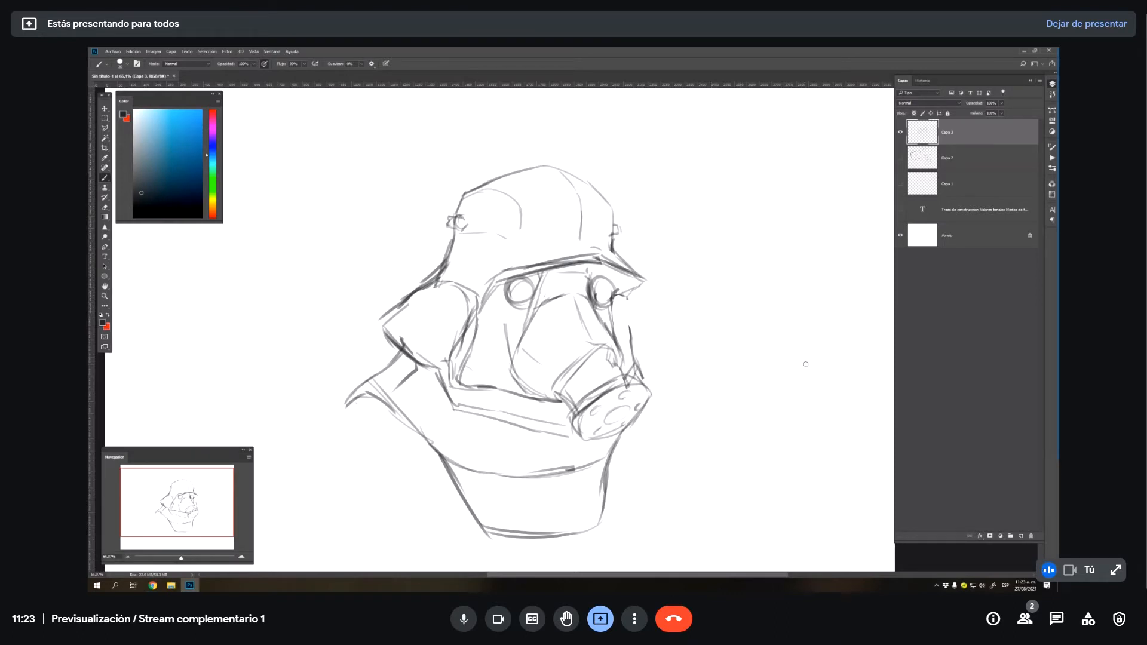
- Erase the stray line beside the right eye lens and redraw the left lens as a larger, darker circle
key("e")
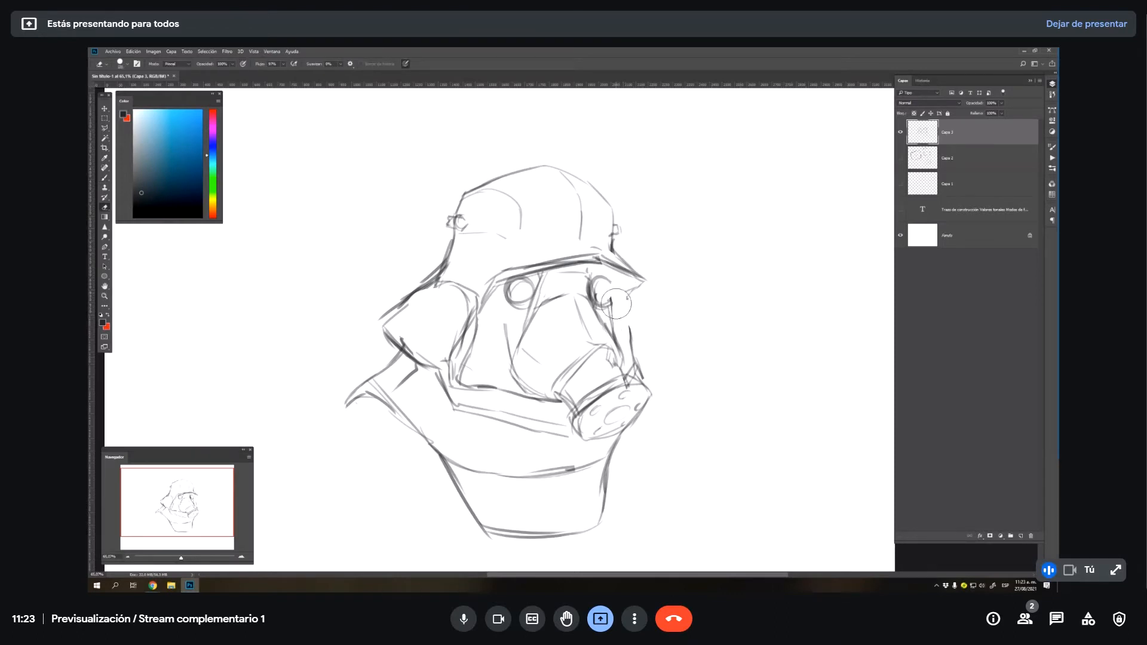
key("b")
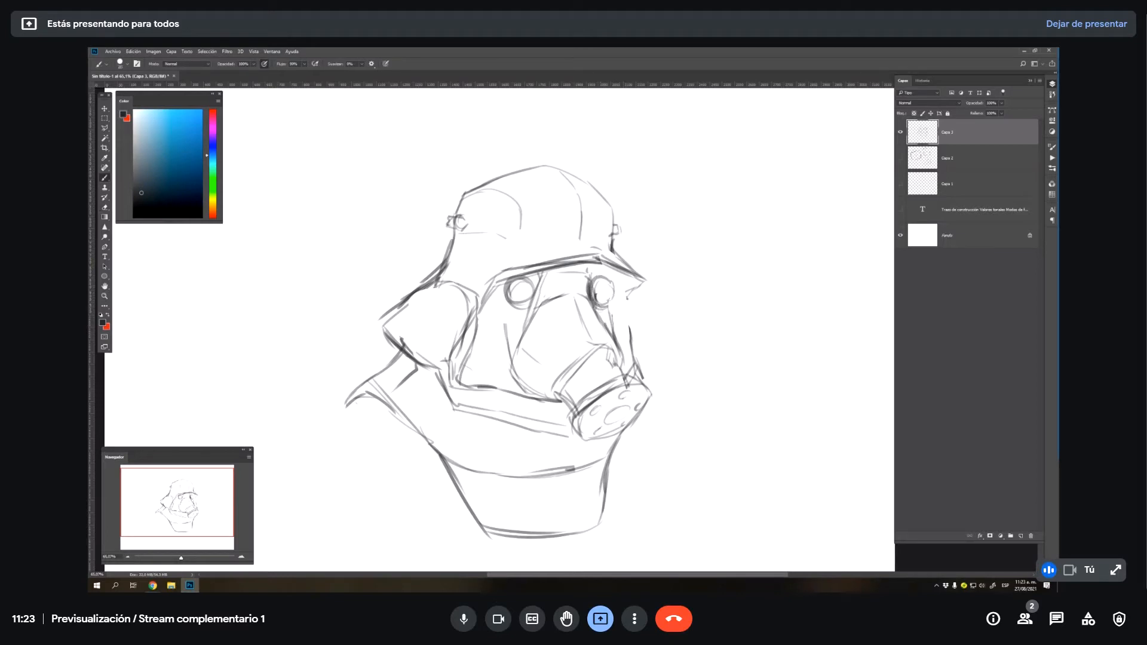
key("ctrl+z")
key("ctrl+z")
key("ctrl+z")
mouse_move(536, 292)
left_mouse_down()
mouse_move(531, 277)
mouse_move(529, 304)
left_mouse_up()
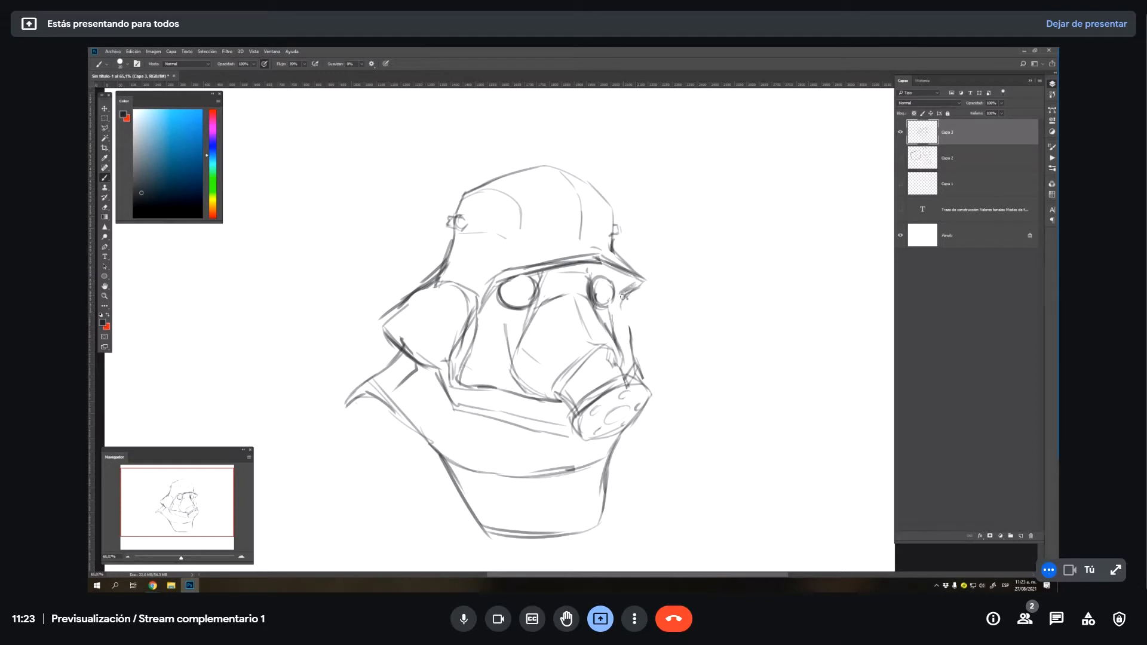
- Strengthen the left side flap's lower and inner edges and redraw the contour below the brim along the mask's right side
left_click_drag(431, 362, 450, 370)
left_click_drag(468, 310, 452, 360)
key("e")
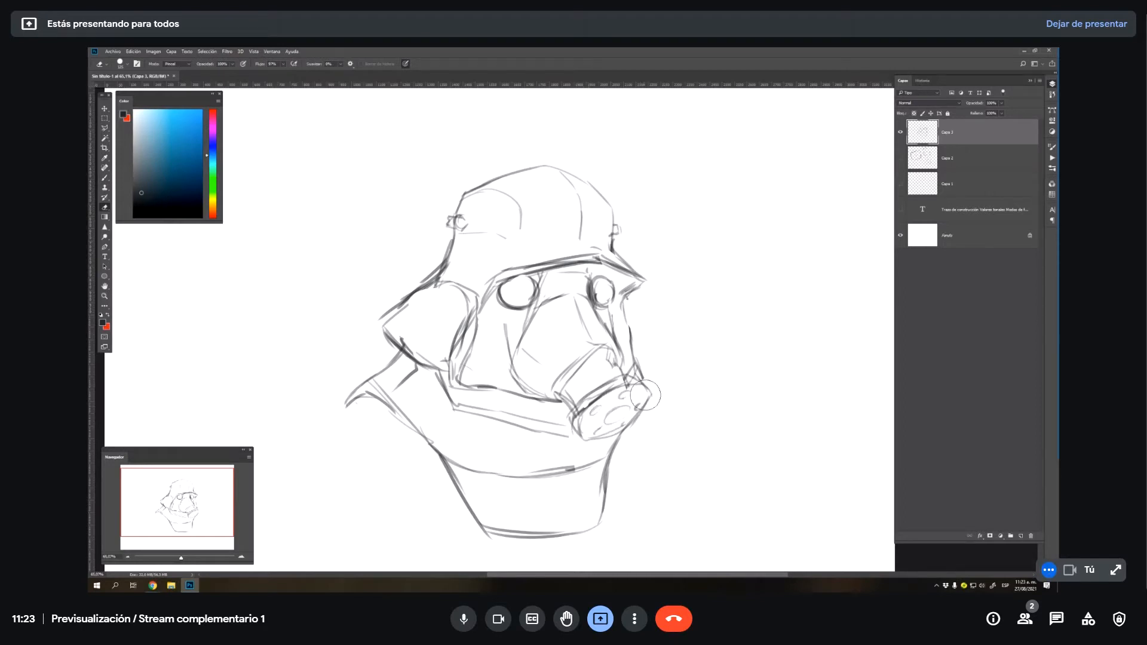
key("b")
left_click_drag(626, 307, 634, 365)
left_click_drag(625, 305, 634, 338)
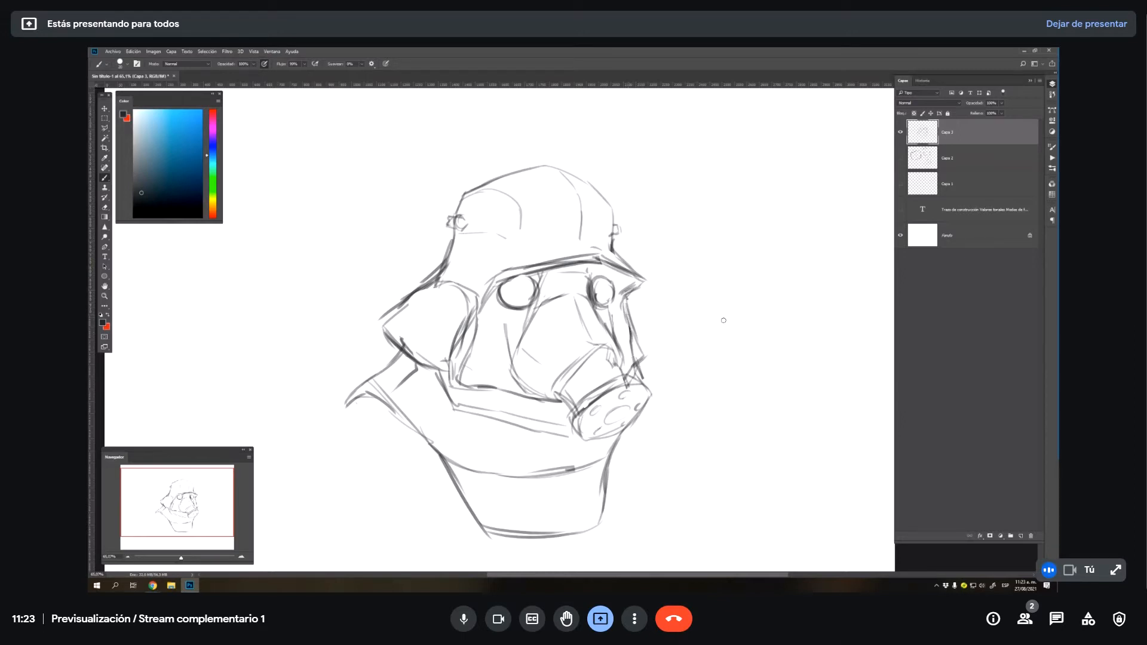
- Draw a sample broken contour beside the helmet, then enclose it with the Polygonal Lasso, delete it and deselect
mouse_move(693, 232)
left_mouse_down()
mouse_move(732, 213)
mouse_move(805, 251)
mouse_move(801, 278)
left_mouse_up()
key("l")
left_click(726, 184)
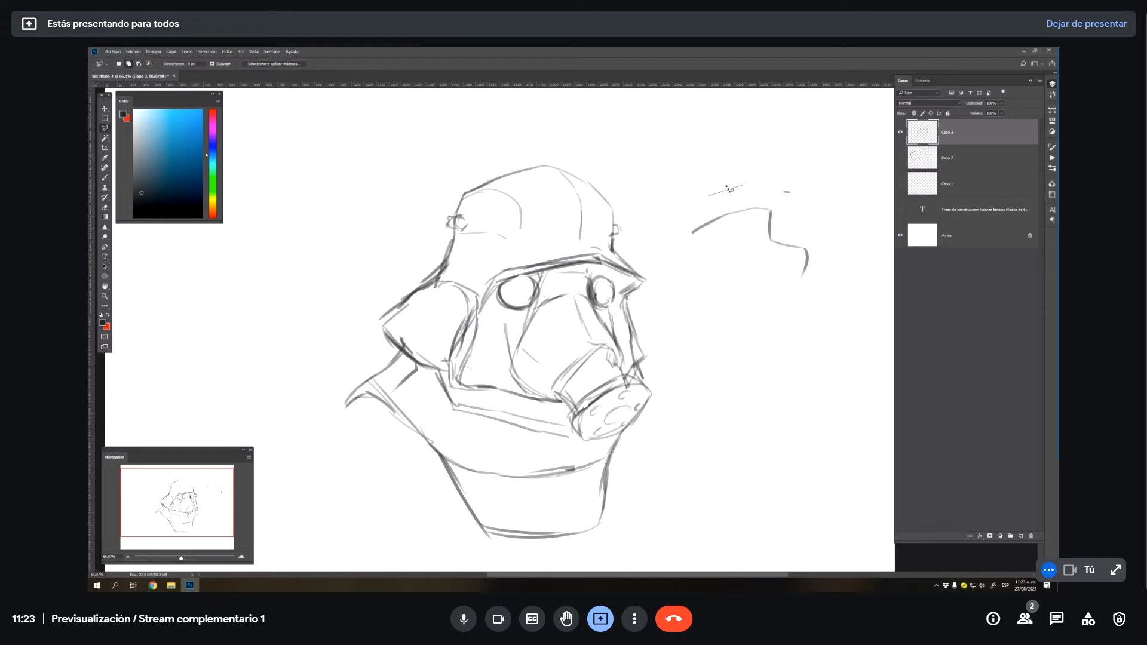
left_click(677, 237)
left_click(707, 291)
left_click(801, 320)
left_click(854, 254)
left_click(760, 168)
left_click(742, 185, "ctrl")
left_click(766, 164)
left_click(811, 156)
left_click(839, 201)
left_click(793, 229)
left_click(718, 190, "ctrl")
key("Delete")
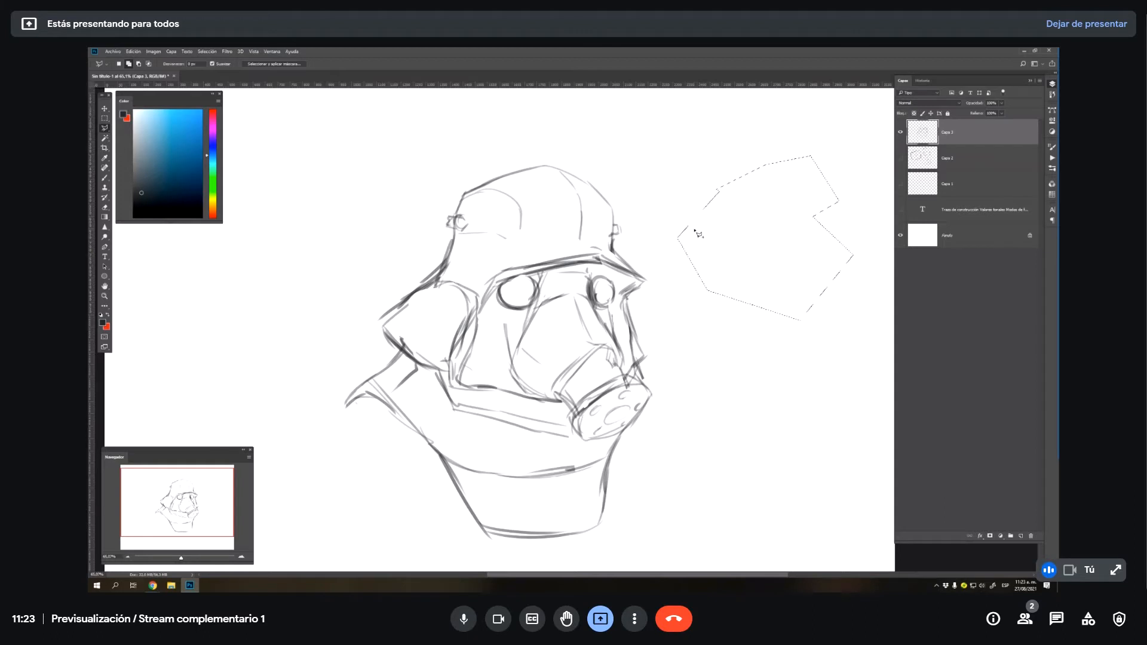
key("ctrl+d")
- Redraw the helmet's left outline from the side flap up to the crown with a darker brush stroke
key("b")
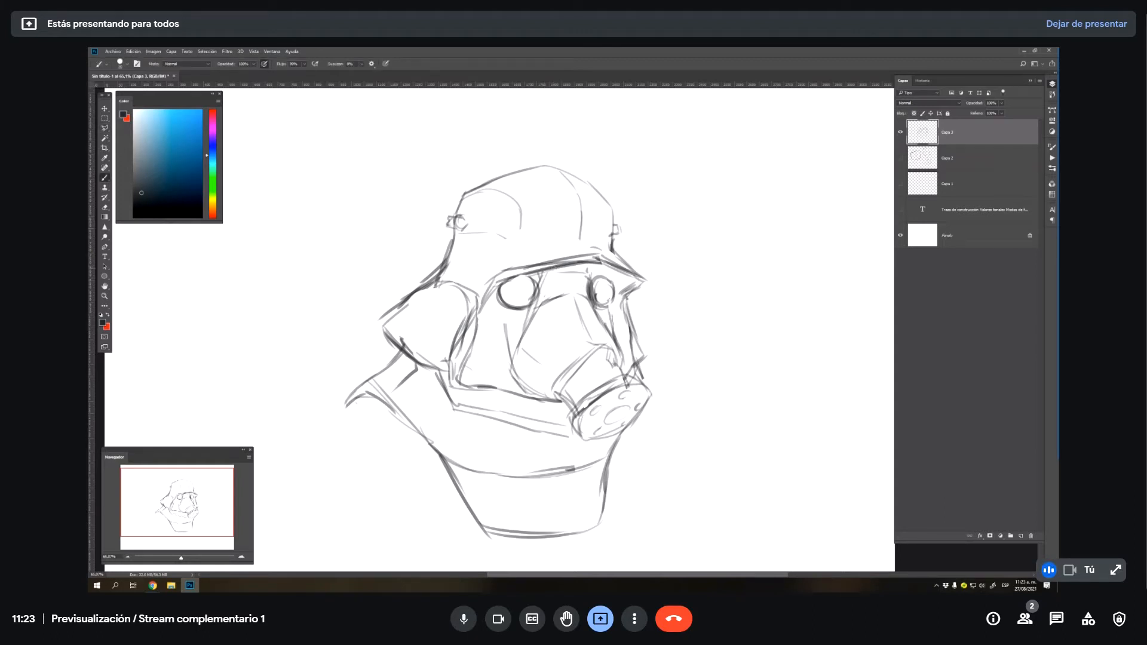
mouse_move(418, 288)
left_mouse_down()
mouse_move(451, 196)
mouse_move(443, 210)
mouse_move(521, 178)
left_mouse_up()
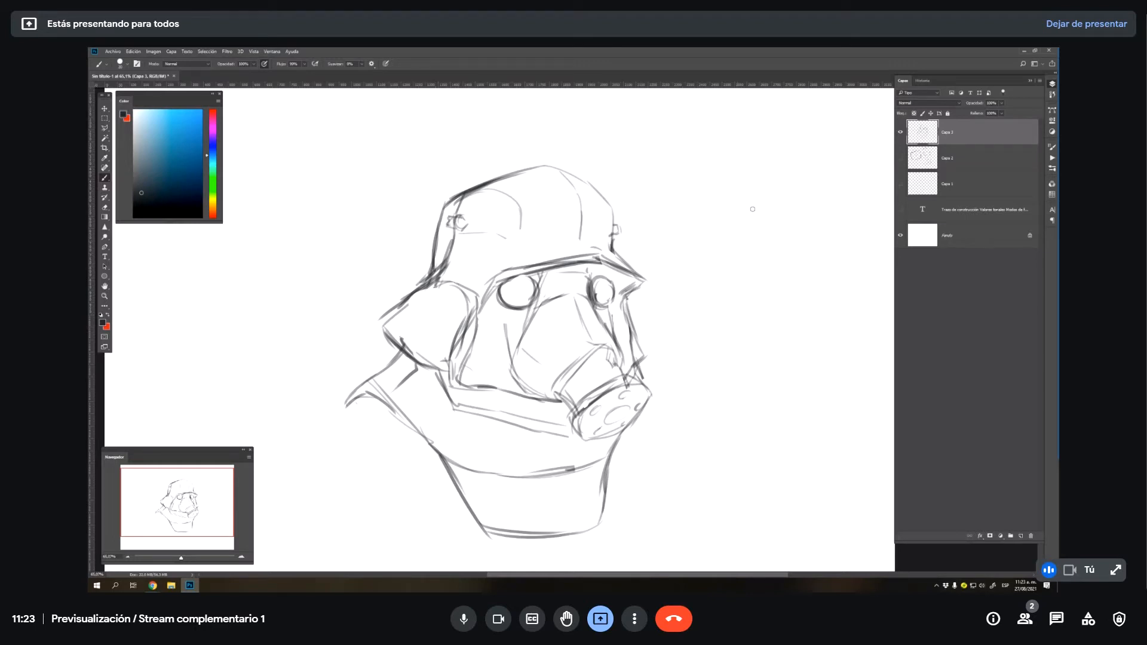
- Draw a long wavy sample stroke beside the mask and undo it
mouse_move(776, 188)
left_mouse_down()
mouse_move(756, 213)
mouse_move(749, 301)
mouse_move(719, 373)
mouse_move(749, 413)
mouse_move(735, 189)
left_mouse_up()
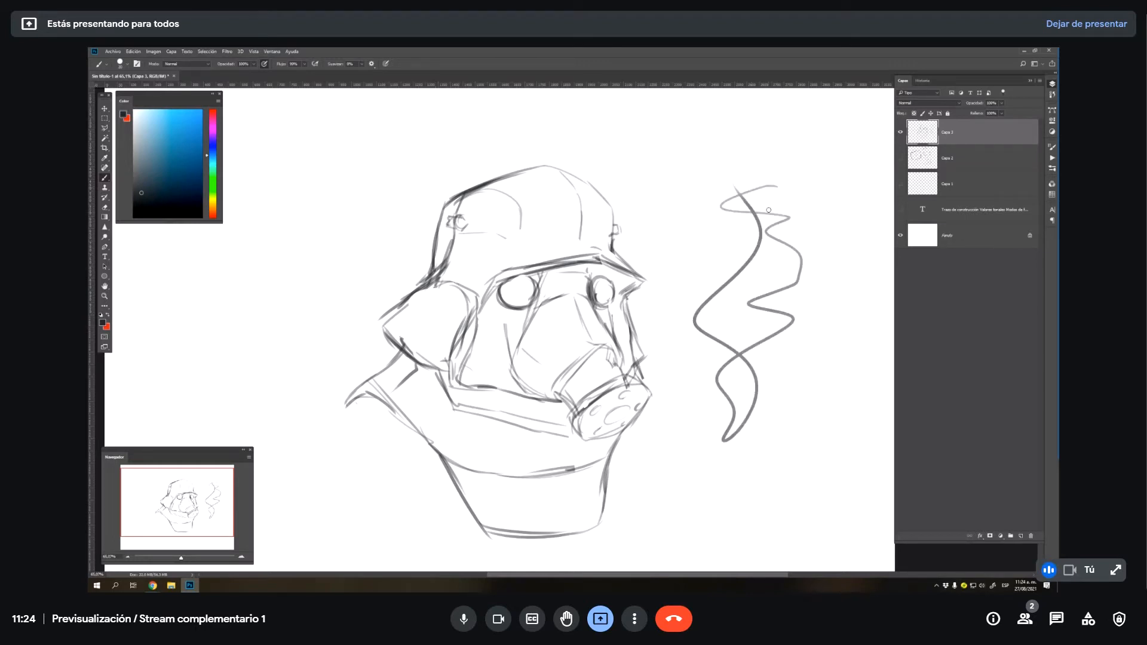
key("ctrl+z")
key("ctrl+z")
- Switch the brush to red and scribble sample strokes beside the helmet, first with pressure-controlled opacity and then with it turned off
key("x")
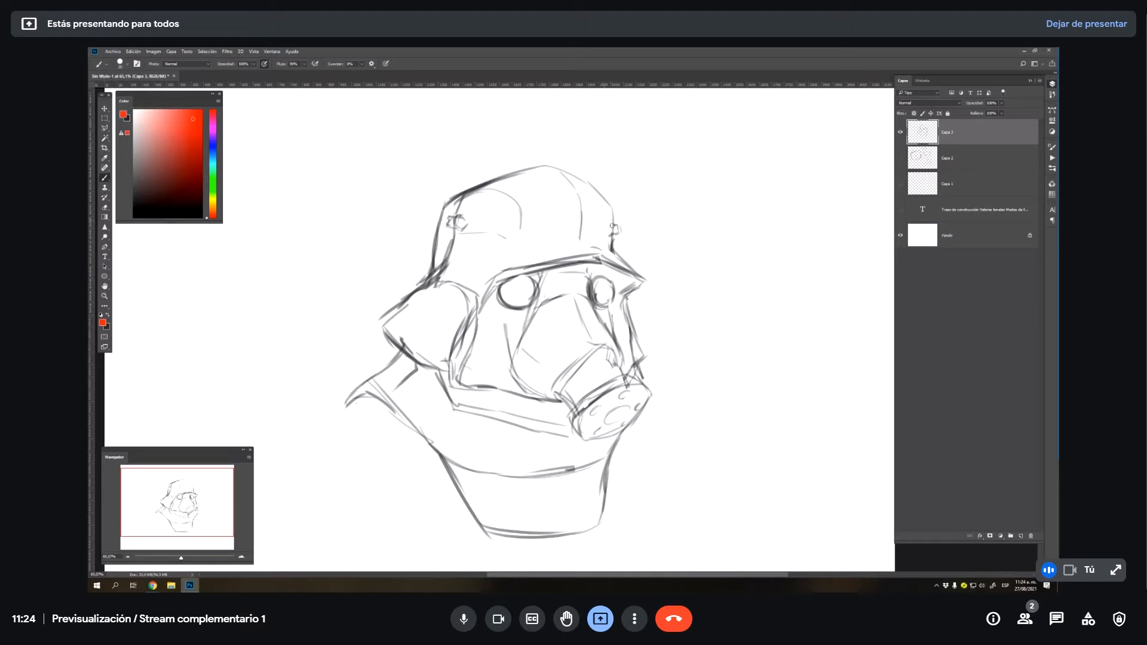
left_click(723, 185)
left_click_drag(740, 155, 731, 297)
mouse_move(736, 192)
left_mouse_down()
mouse_move(744, 209)
mouse_move(724, 280)
left_mouse_up()
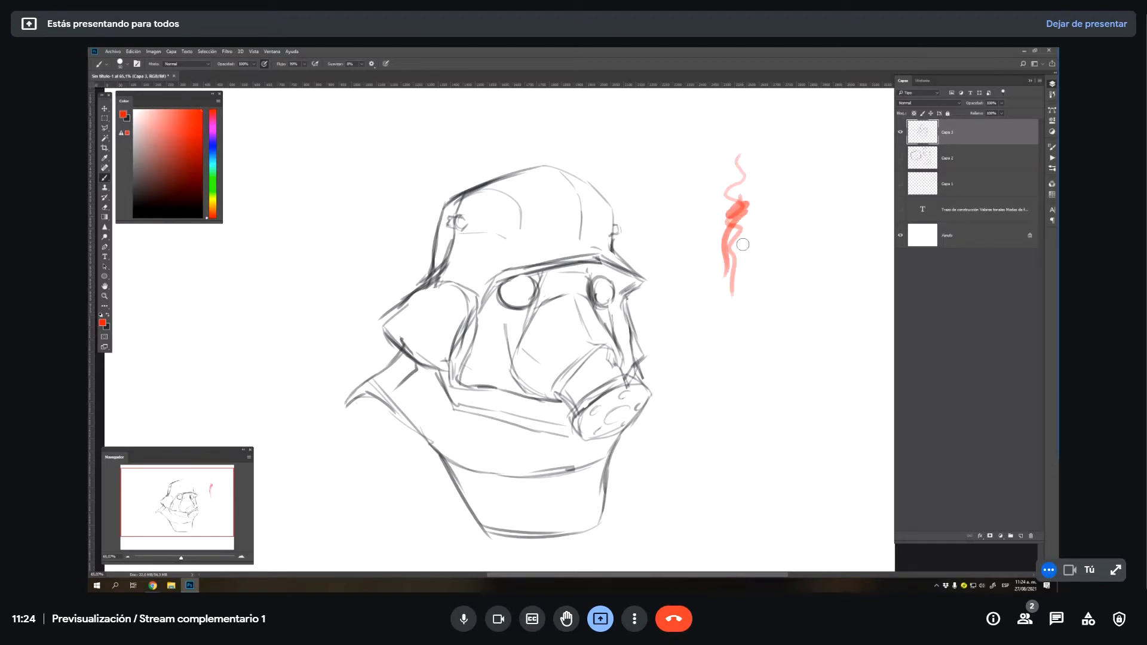
mouse_move(752, 218)
left_mouse_down()
mouse_move(702, 254)
mouse_move(768, 245)
mouse_move(735, 215)
mouse_move(727, 299)
left_mouse_up()
left_click_drag(735, 236, 729, 272)
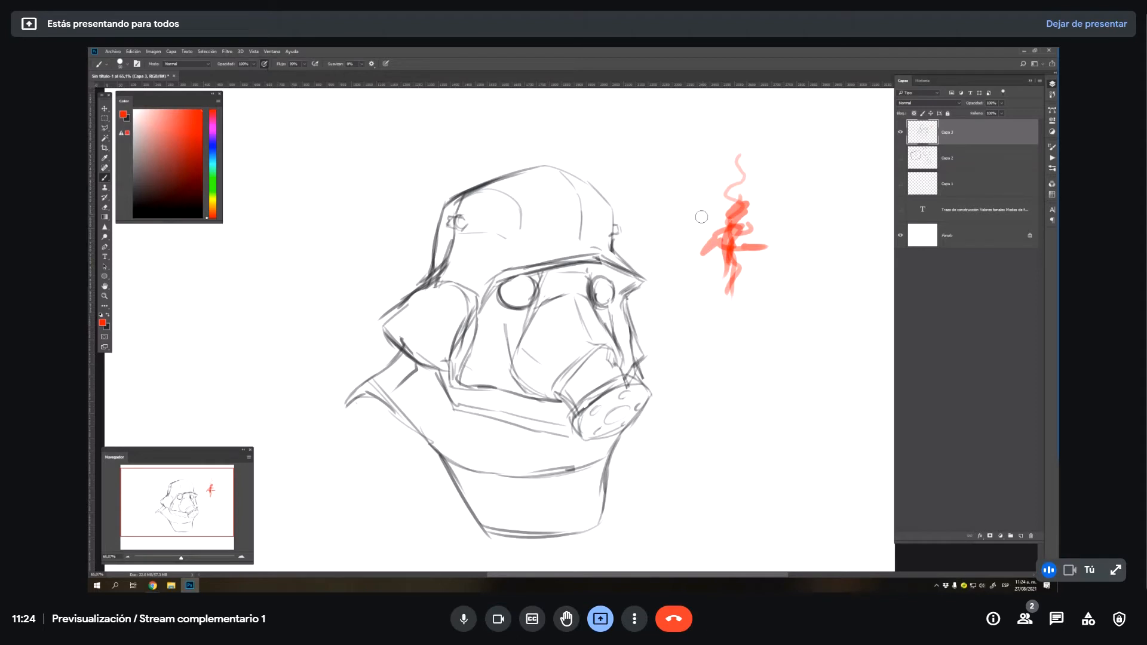
mouse_move(739, 201)
left_mouse_down()
mouse_move(757, 190)
mouse_move(804, 197)
left_mouse_up()
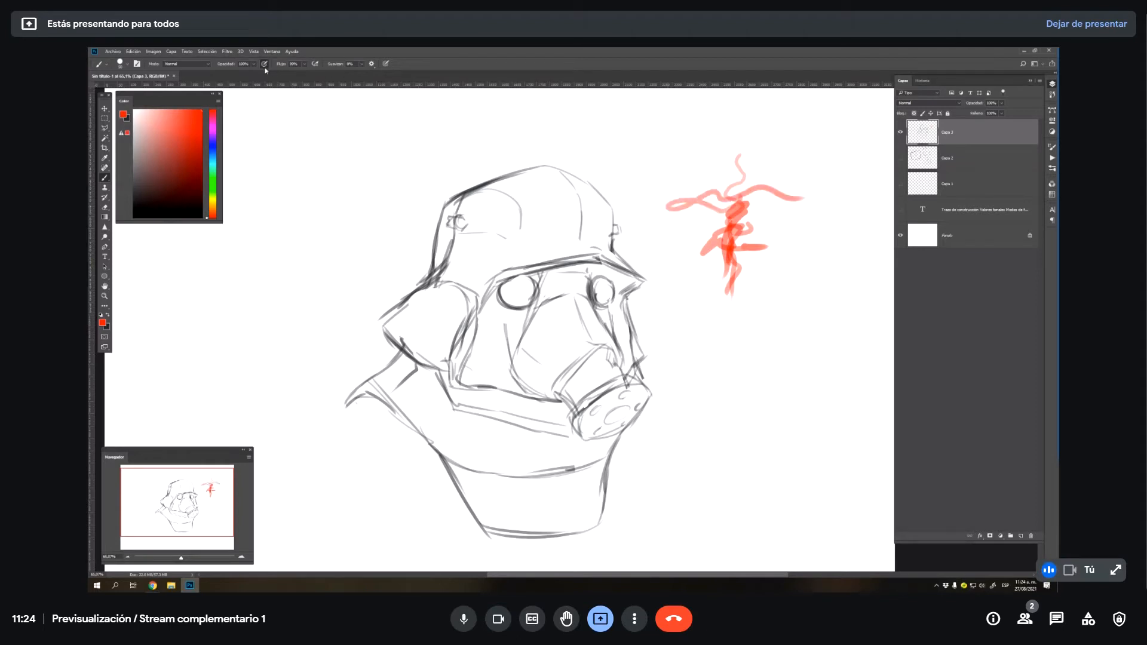
mouse_move(682, 136)
left_mouse_down()
mouse_move(711, 157)
mouse_move(684, 179)
mouse_move(724, 148)
mouse_move(790, 124)
mouse_move(764, 284)
mouse_move(801, 305)
mouse_move(777, 360)
mouse_move(784, 270)
mouse_move(832, 202)
left_mouse_up()
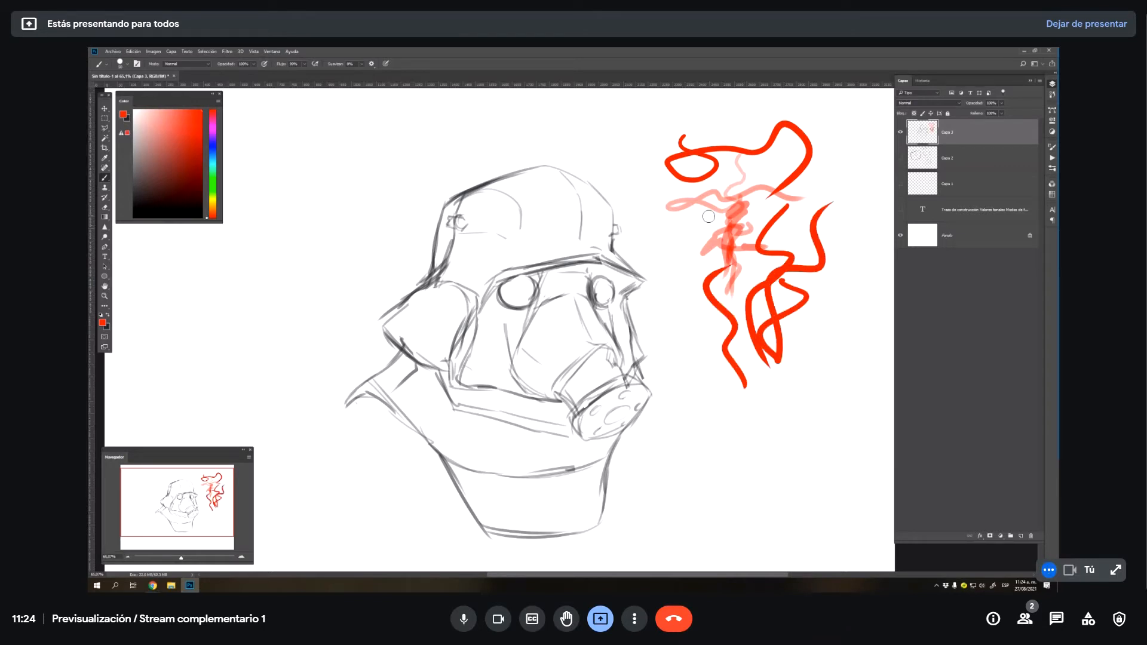
- Enclose the red scribbles with the Polygonal Lasso, delete them and deselect
key("l")
left_click(684, 119)
left_click(635, 133)
left_click(684, 317)
left_click(700, 402)
left_click(766, 445)
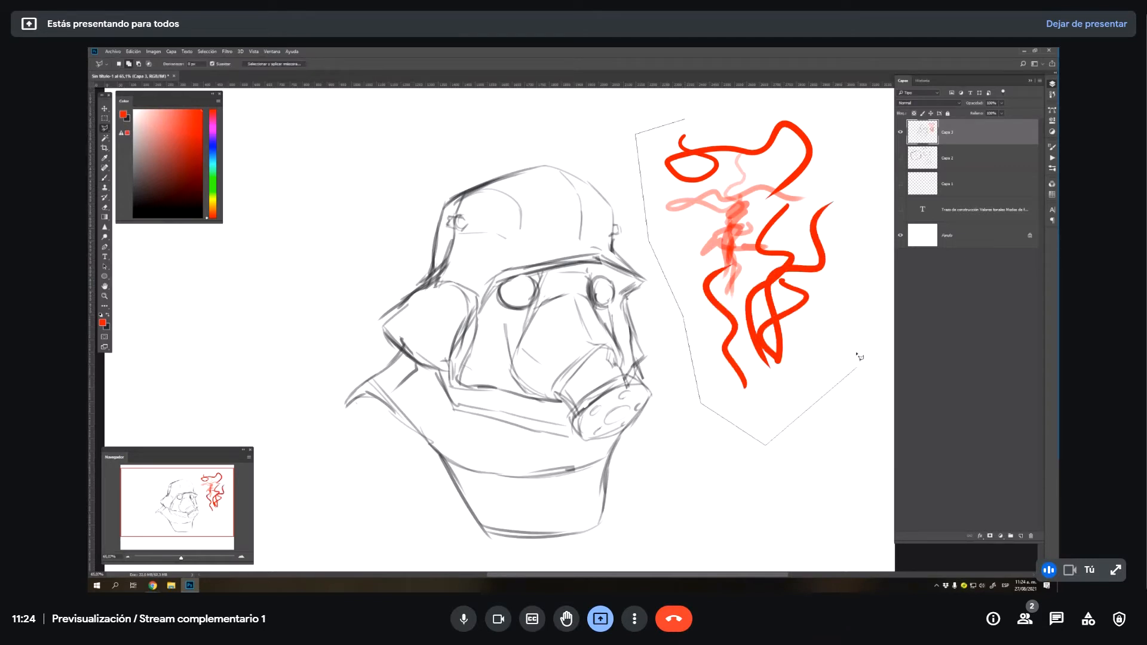
left_click(857, 344)
left_click(864, 191)
left_click(851, 123)
double_click(744, 111)
key("Delete")
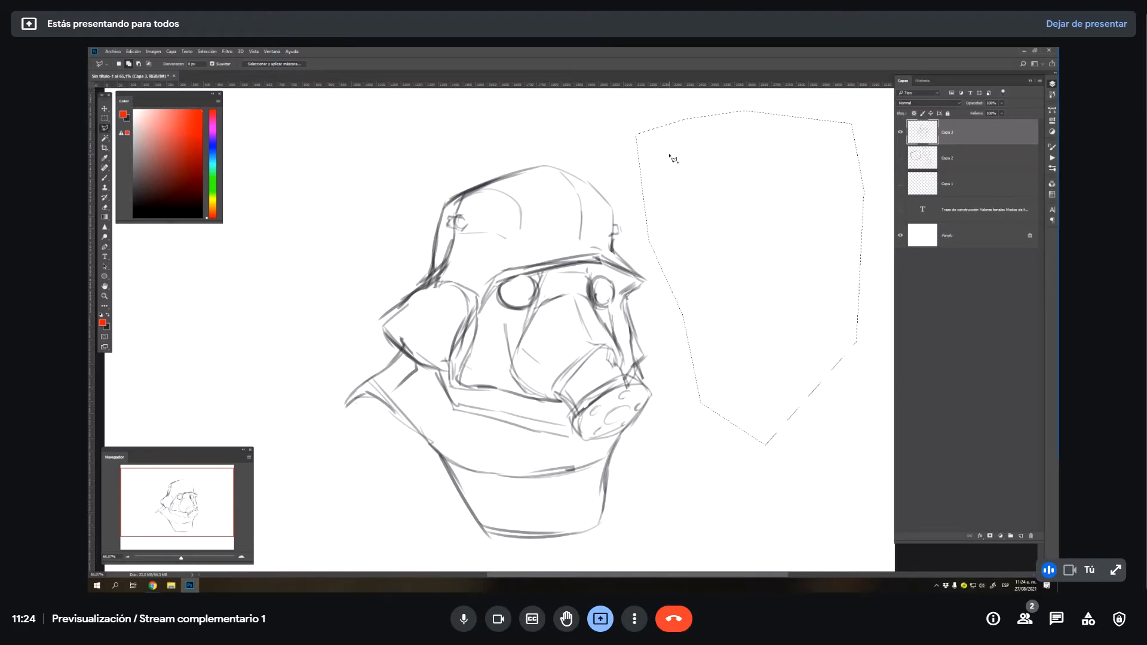
key("ctrl+d")
- Rename the drawing's layer to SKETCH and add a new layer above it named LINEART
key("b")
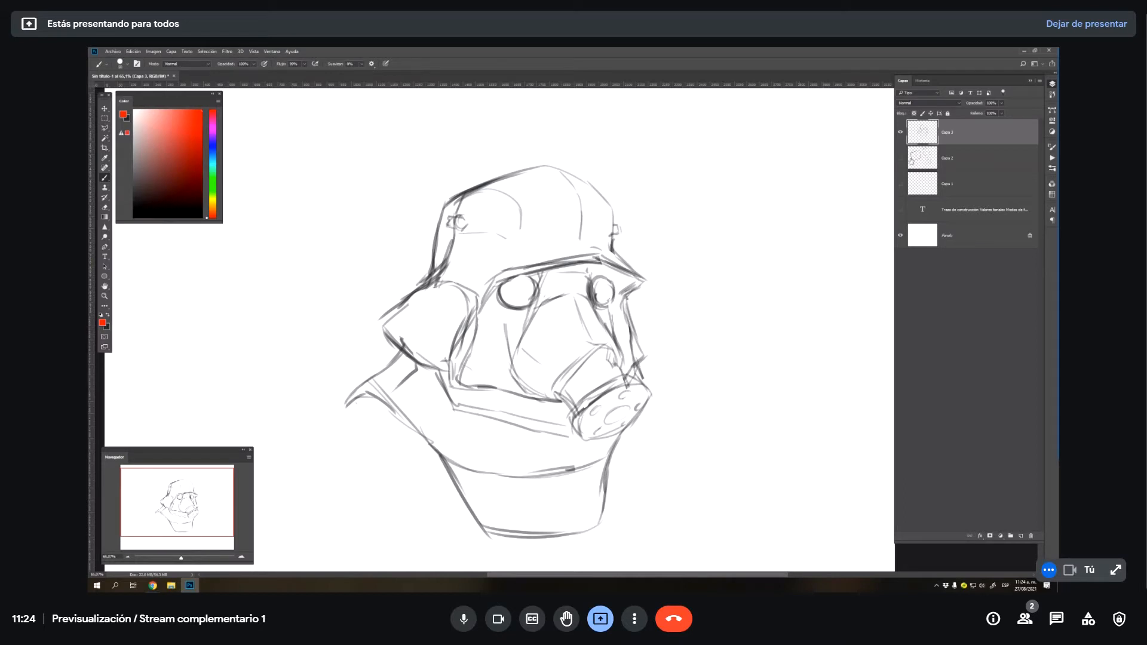
double_click(948, 133)
key("Return")
left_click(1021, 537)
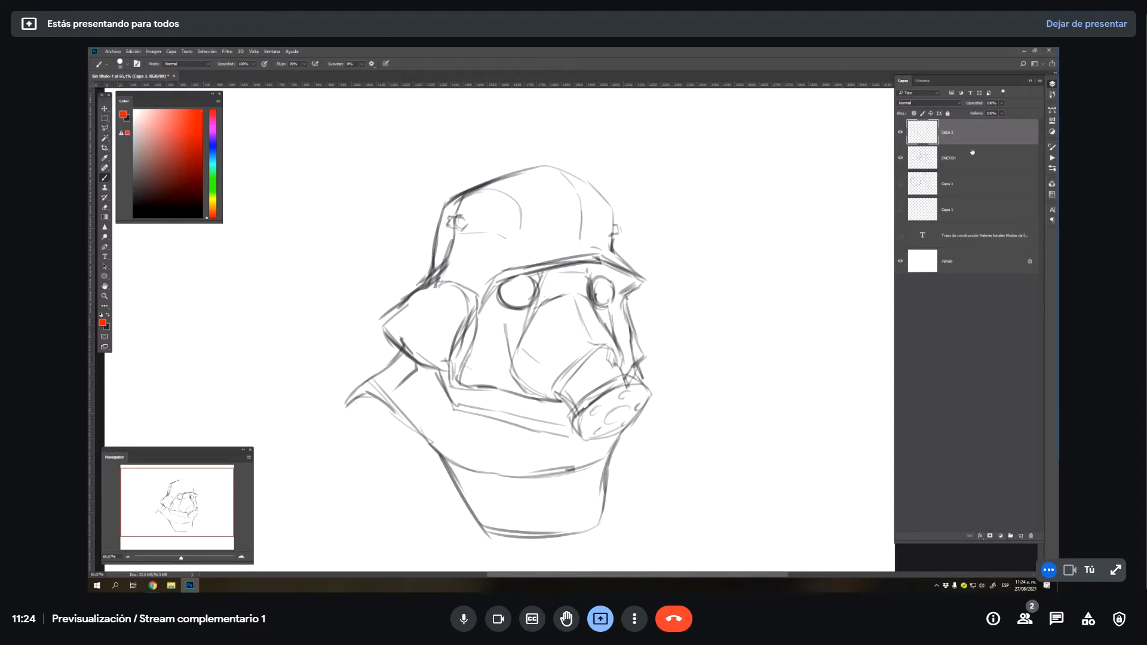
double_click(947, 133)
type("LINEART")
key("Return")
- Draw red wavy test strokes on the LINEART layer and undo them
left_click_drag(755, 290, 738, 405)
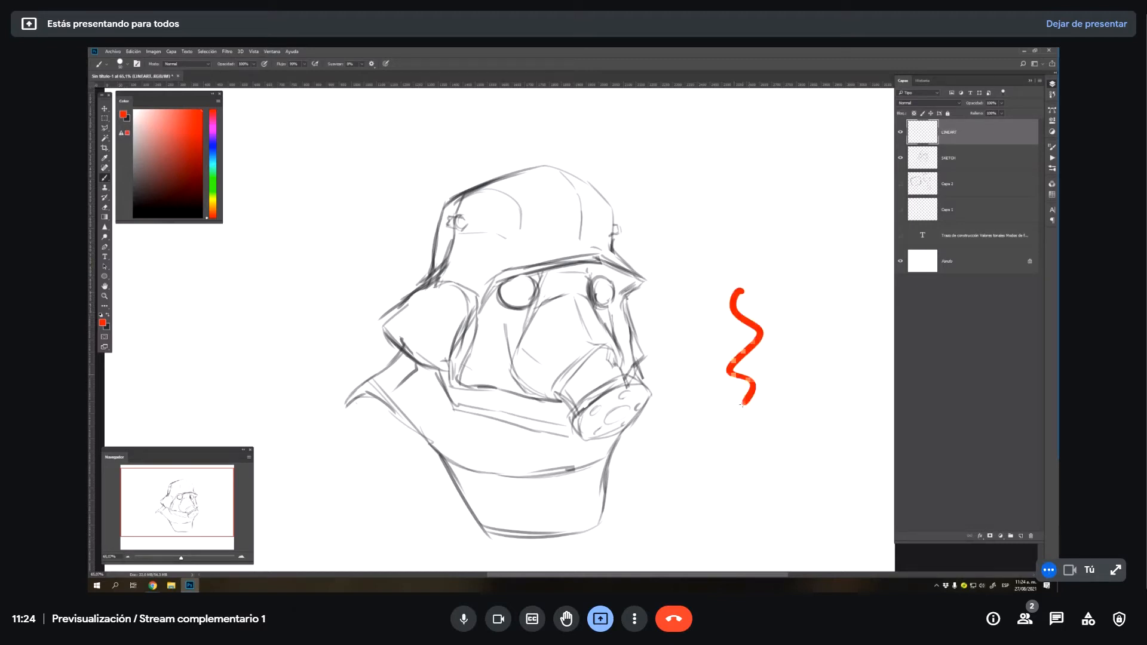
key("ctrl+z")
mouse_move(703, 278)
left_mouse_down()
mouse_move(739, 345)
mouse_move(754, 307)
mouse_move(712, 366)
left_mouse_up()
key("ctrl+z")
- Choose the "Lápiz de carboncillo definitivo" brush preset and try it with red strokes beside the mask, undoing each one
right_click(727, 308)
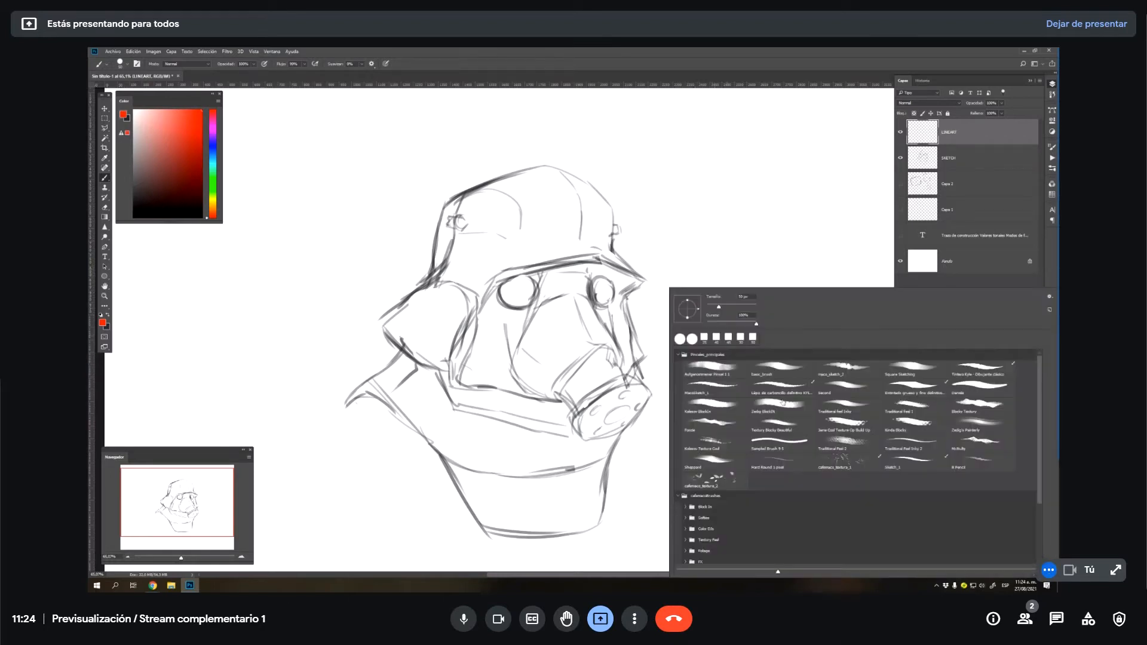
left_click(786, 391)
mouse_move(714, 174)
left_mouse_down()
mouse_move(792, 326)
mouse_move(693, 486)
left_mouse_up()
key("ctrl+z")
key("ctrl+z")
key("ctrl+z")
mouse_move(776, 256)
left_mouse_down()
mouse_move(742, 322)
mouse_move(769, 145)
left_mouse_up()
key("ctrl+z")
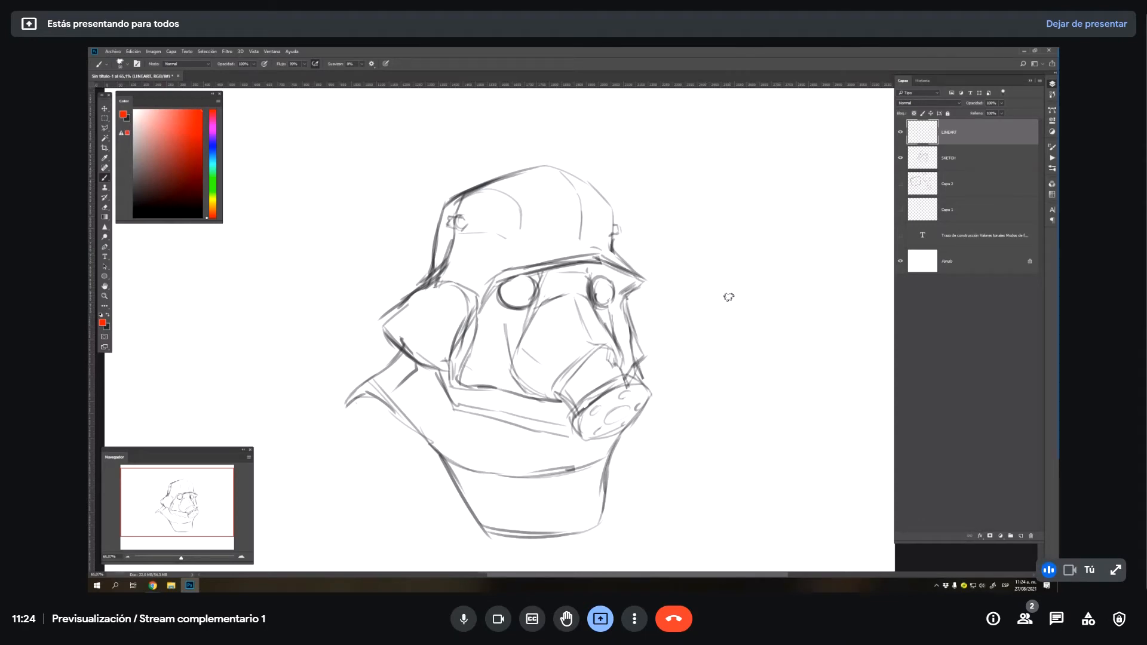
left_click_drag(727, 296, 726, 173)
key("ctrl+z")
- Draw a curved red test stroke beside the mask, examine its tapering textured edge up close, and undo it
mouse_move(646, 318)
left_mouse_down()
mouse_move(751, 302)
mouse_move(804, 223)
left_mouse_up()
key("z")
mouse_move(719, 299)
left_mouse_down()
mouse_move(737, 307)
mouse_move(587, 499)
mouse_move(703, 298)
mouse_move(541, 376)
left_mouse_up()
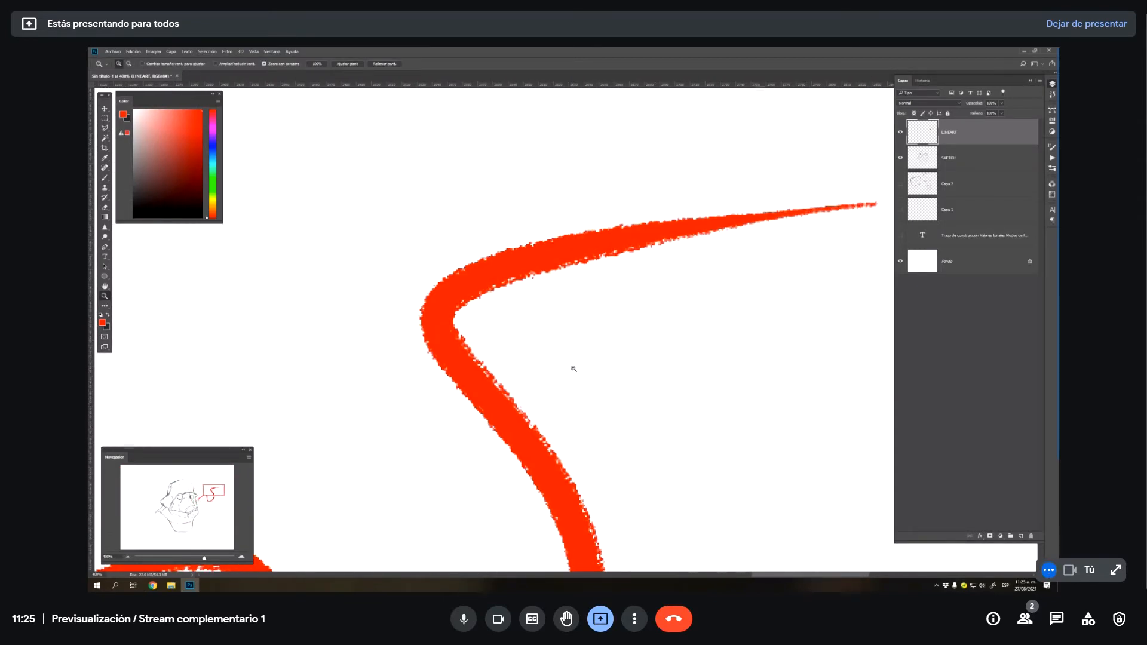
left_click_drag(607, 464, 701, 316)
key("ctrl+z")
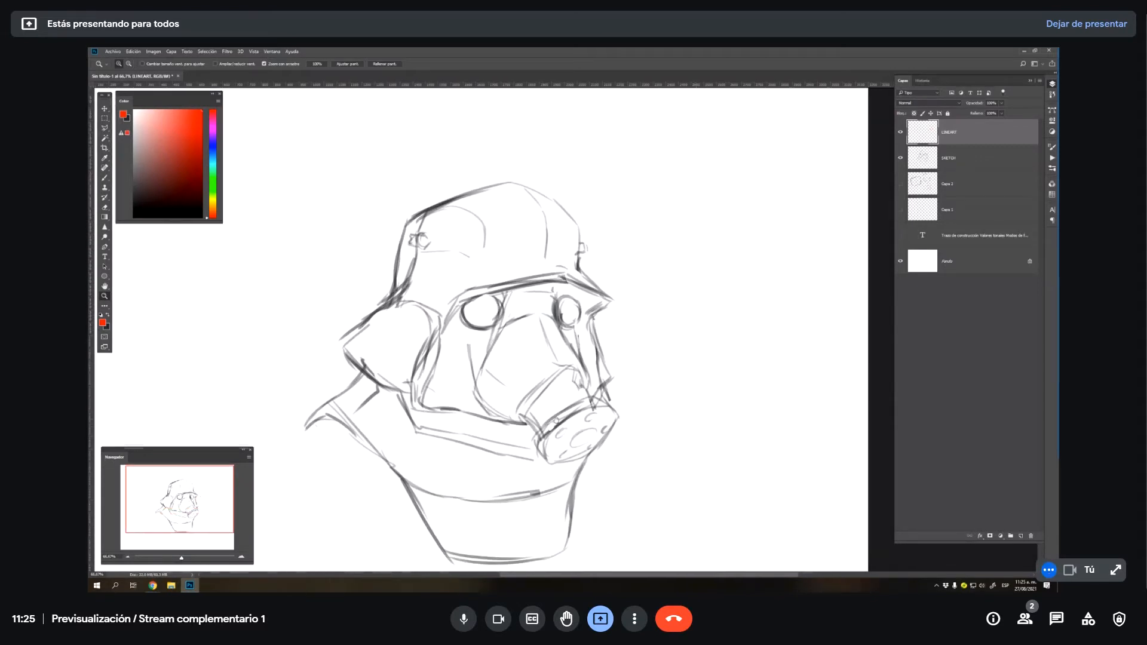
- Lower the opacity of the SKETCH layer to fade the drawing into a tracing guide
left_click_drag(558, 420, 596, 350)
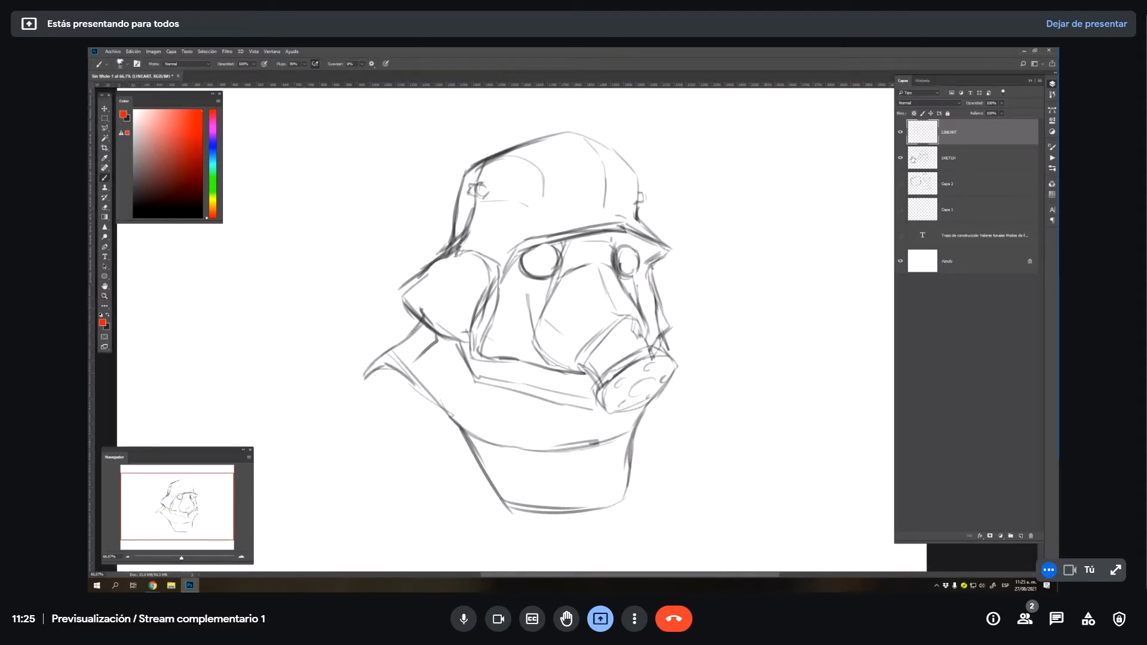
left_click(901, 133)
left_click(944, 160)
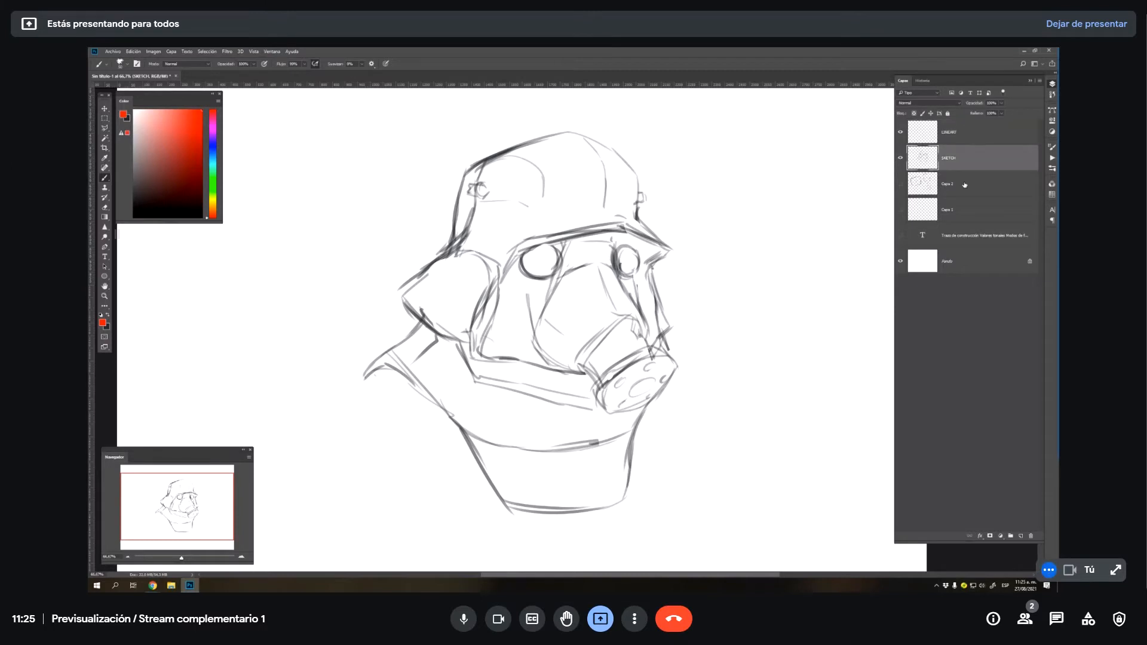
key("v")
left_click(1001, 103)
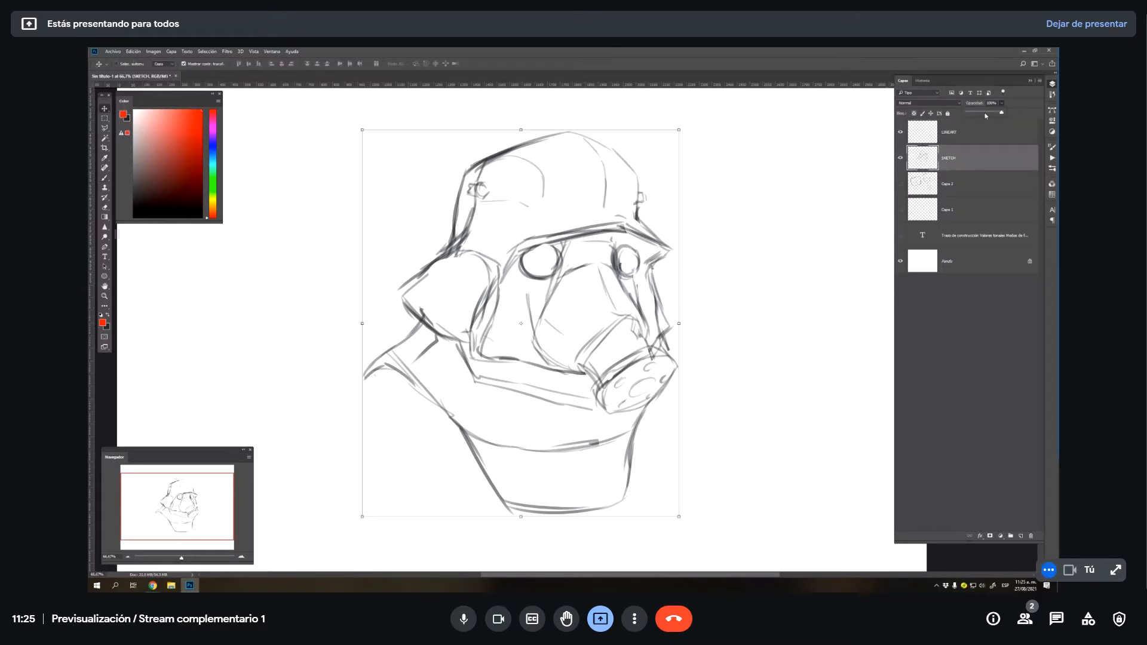
left_click_drag(985, 113, 979, 122)
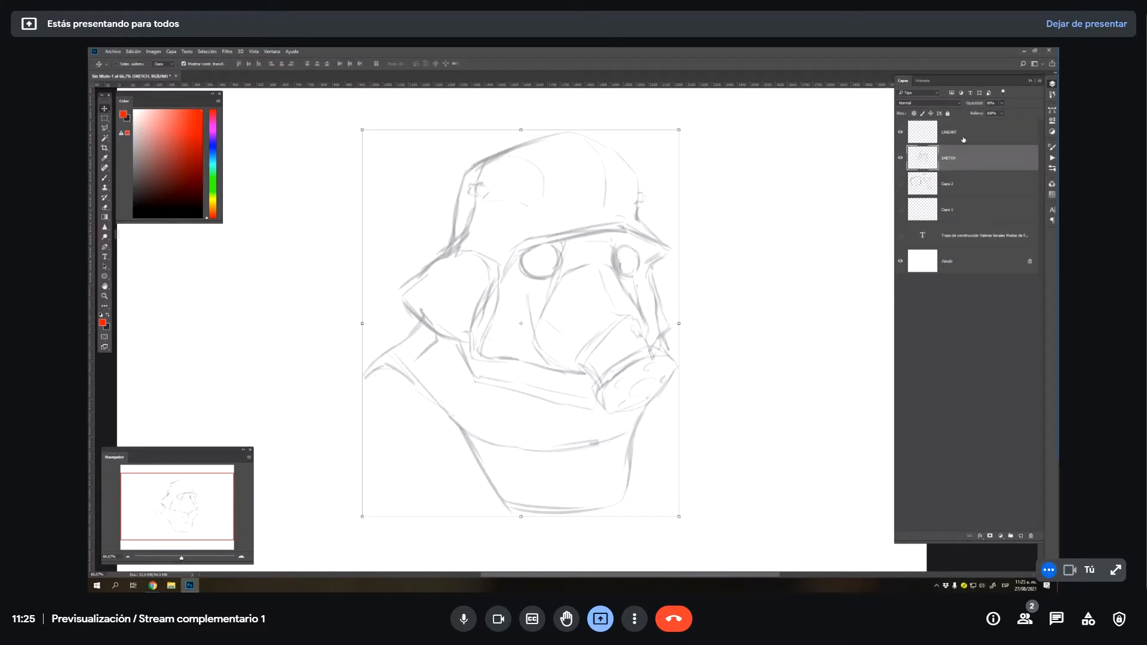
- Lower the opacity of the LINEART layer and test it with a red brush scribble beside the mask, undoing the scribble
left_click(953, 132)
key("b")
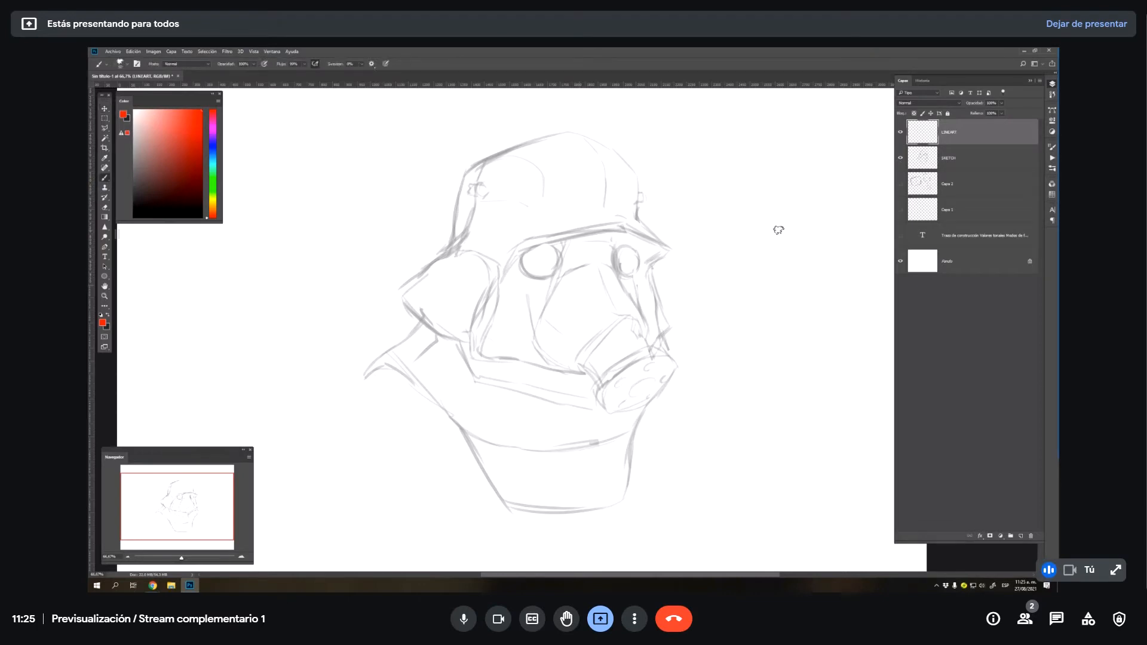
left_click(1004, 104)
left_click(980, 132)
mouse_move(700, 228)
left_mouse_down()
mouse_move(779, 350)
mouse_move(740, 351)
mouse_move(714, 377)
left_mouse_up()
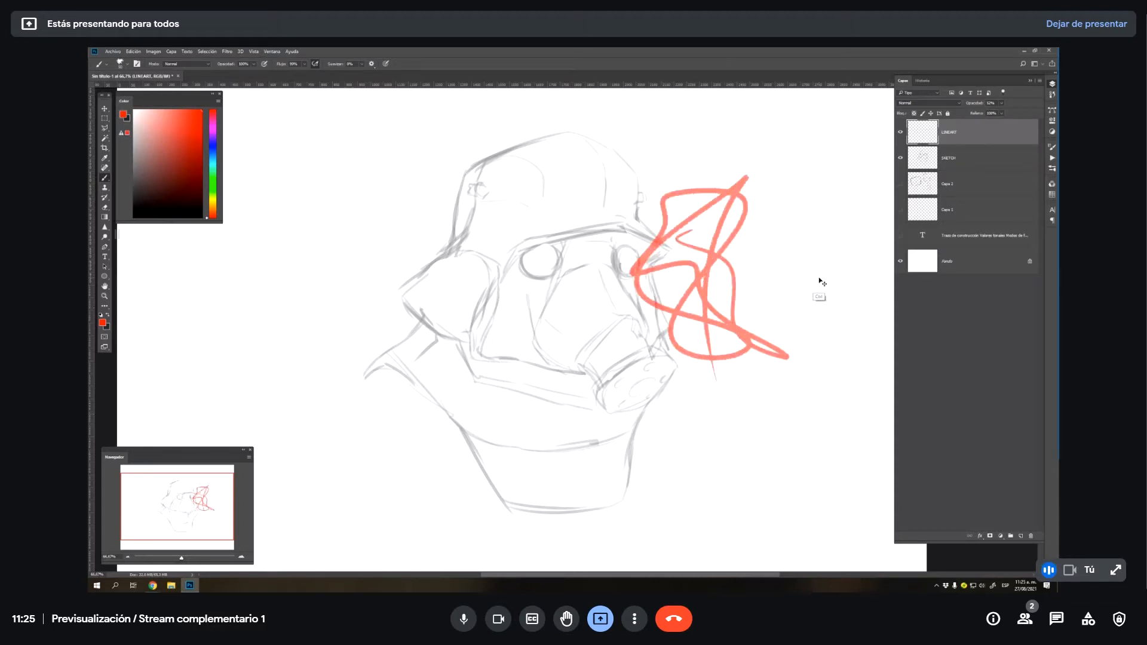
key("ctrl+z")
- Swap to the dark foreground colour, try a short stroke at the helmet's rear corner, and set the SKETCH layer's opacity to 30%
left_click_drag(478, 295, 512, 331)
key("x")
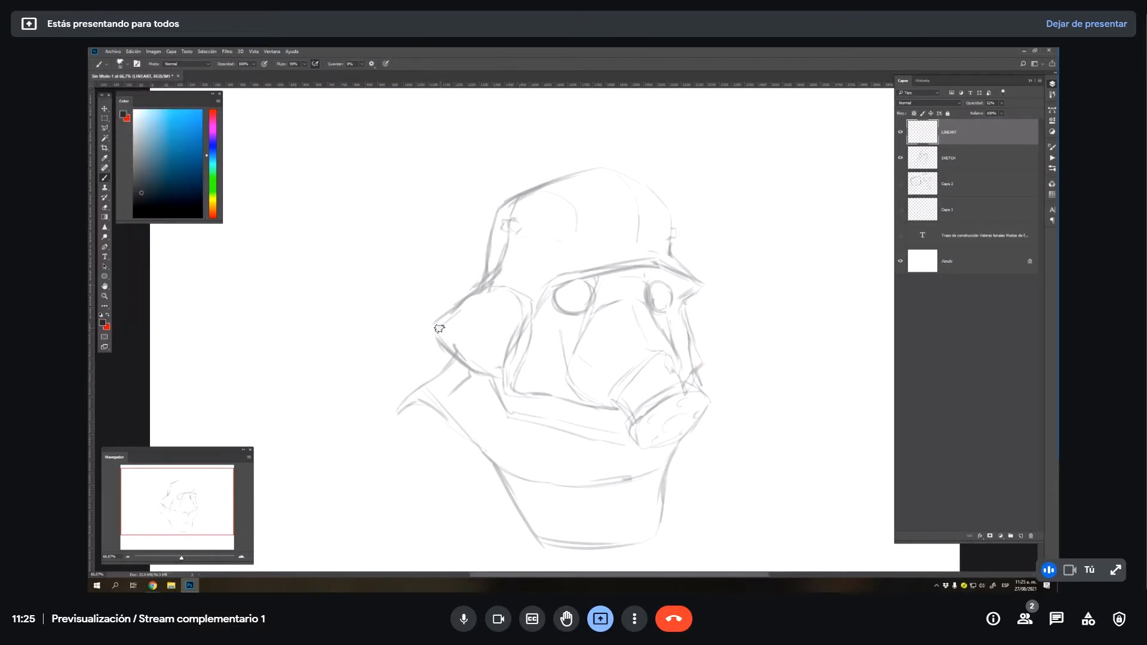
left_click_drag(436, 334, 441, 326)
left_click(982, 158)
key("v")
key("3")
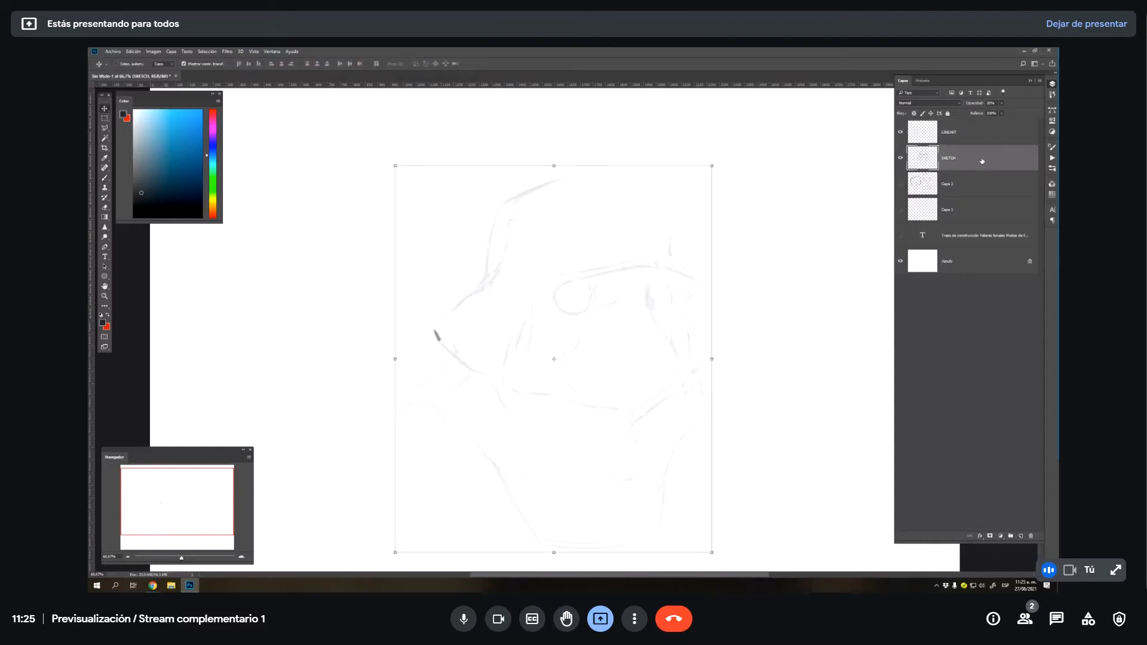
- Brush the helmet's outline on the LINEART layer, tracing the flared neck guard, the crown and the front brim edge
left_click(956, 133)
key("b")
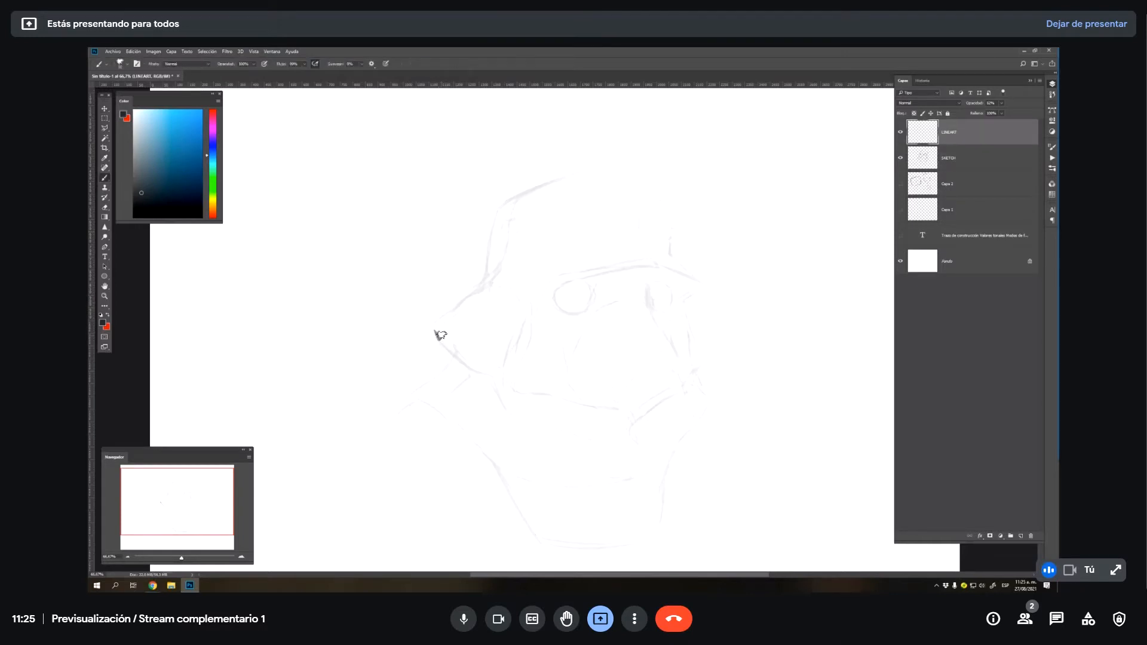
mouse_move(434, 330)
left_mouse_down()
mouse_move(484, 375)
mouse_move(517, 377)
left_mouse_up()
mouse_move(434, 330)
left_mouse_down()
mouse_move(488, 280)
mouse_move(494, 252)
mouse_move(489, 284)
mouse_move(499, 218)
left_mouse_up()
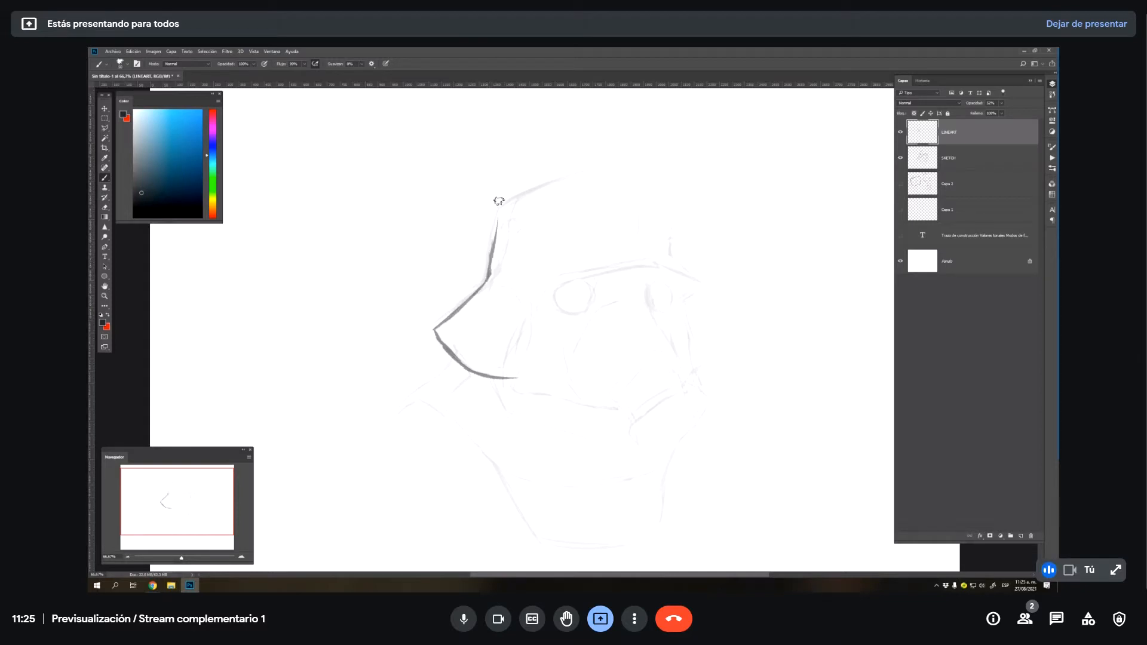
mouse_move(488, 279)
left_mouse_down()
mouse_move(505, 202)
mouse_move(582, 173)
mouse_move(627, 175)
mouse_move(673, 217)
mouse_move(671, 206)
mouse_move(670, 252)
mouse_move(703, 286)
left_mouse_up()
key("ctrl+z")
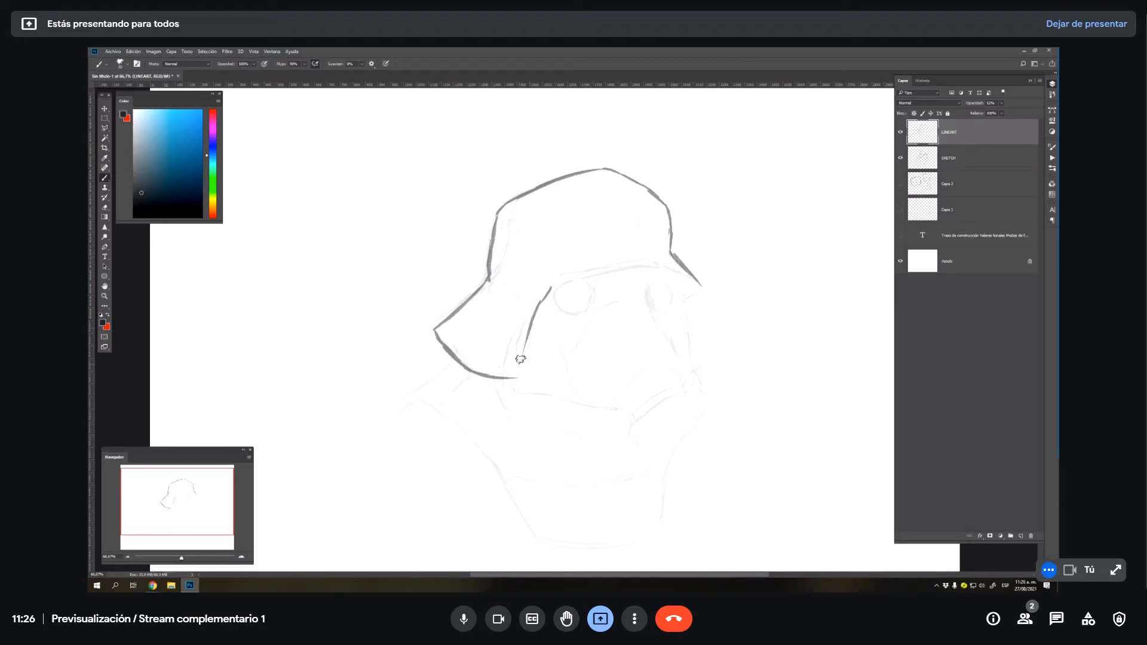
left_click_drag(524, 352, 516, 378)
mouse_move(550, 288)
left_mouse_down()
mouse_move(651, 264)
mouse_move(633, 270)
mouse_move(704, 297)
mouse_move(680, 299)
mouse_move(692, 294)
left_mouse_up()
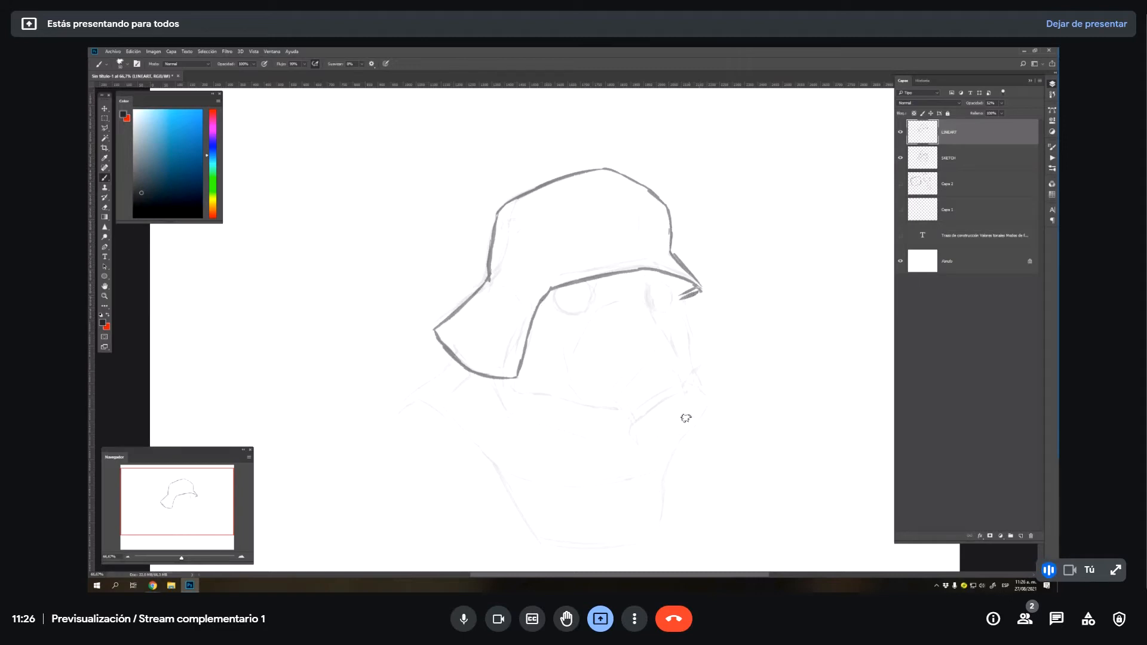
- Draw the crease line above the helmet's brim and a small lug on the right side of the crown
left_click_drag(671, 250, 624, 249)
left_click_drag(540, 272, 590, 260)
left_click_drag(672, 222, 672, 233)
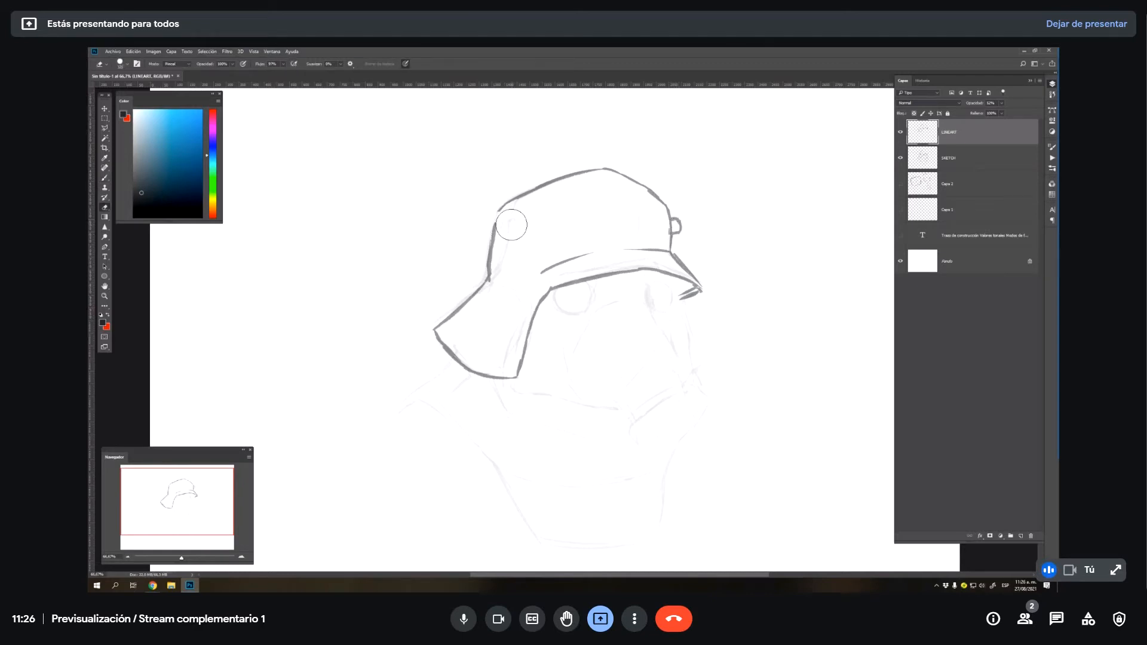
- Erase part of the crown's left contour, draw a protruding lug there, and redraw the contour below it
key("e")
key("b")
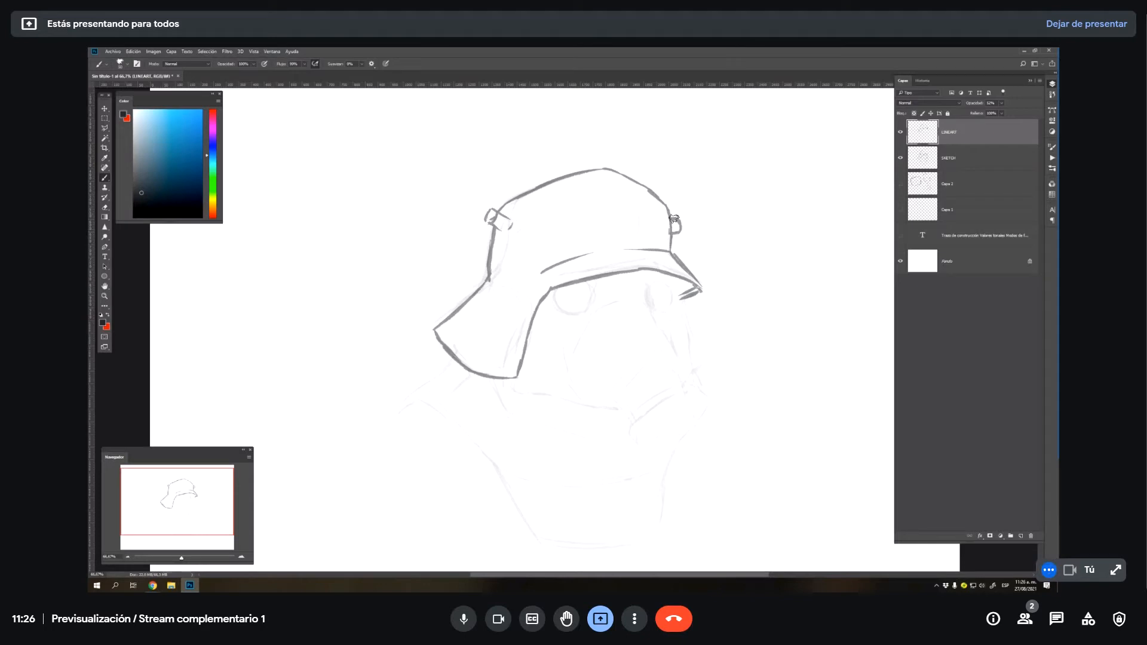
key("e")
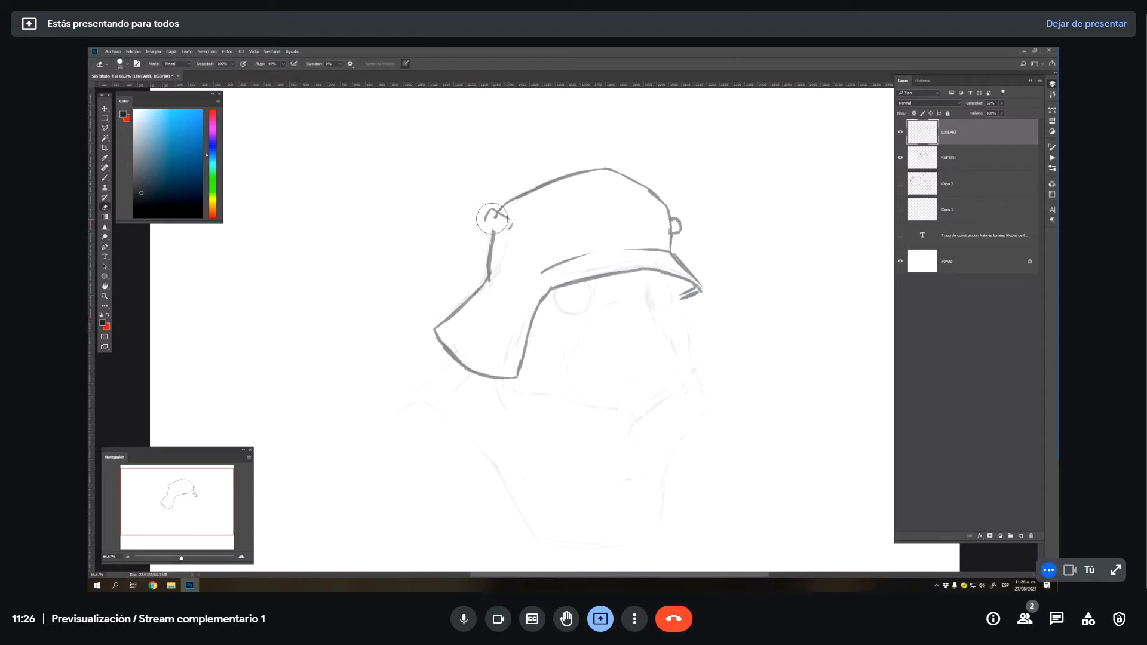
left_click_drag(495, 227, 496, 230)
key("b")
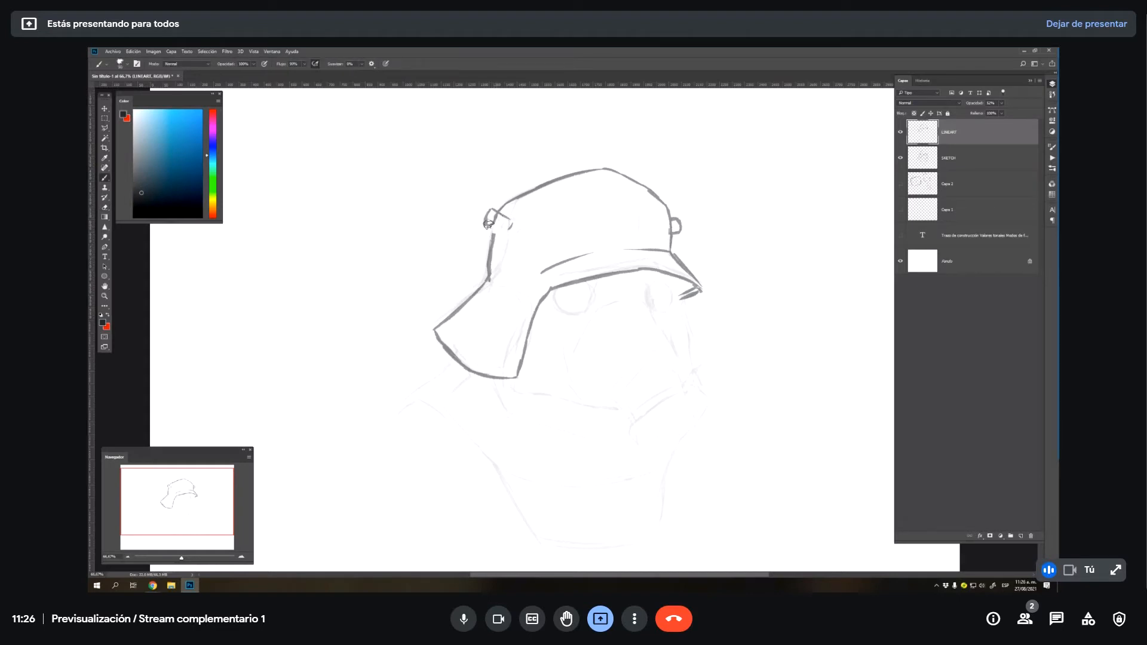
key("e")
key("b")
mouse_move(489, 226)
left_mouse_down()
mouse_move(509, 234)
mouse_move(514, 223)
mouse_move(493, 241)
mouse_move(486, 273)
left_mouse_up()
- Erase a gap in the front edge of the neck guard and draw a curved plate line across its lower part
key("e")
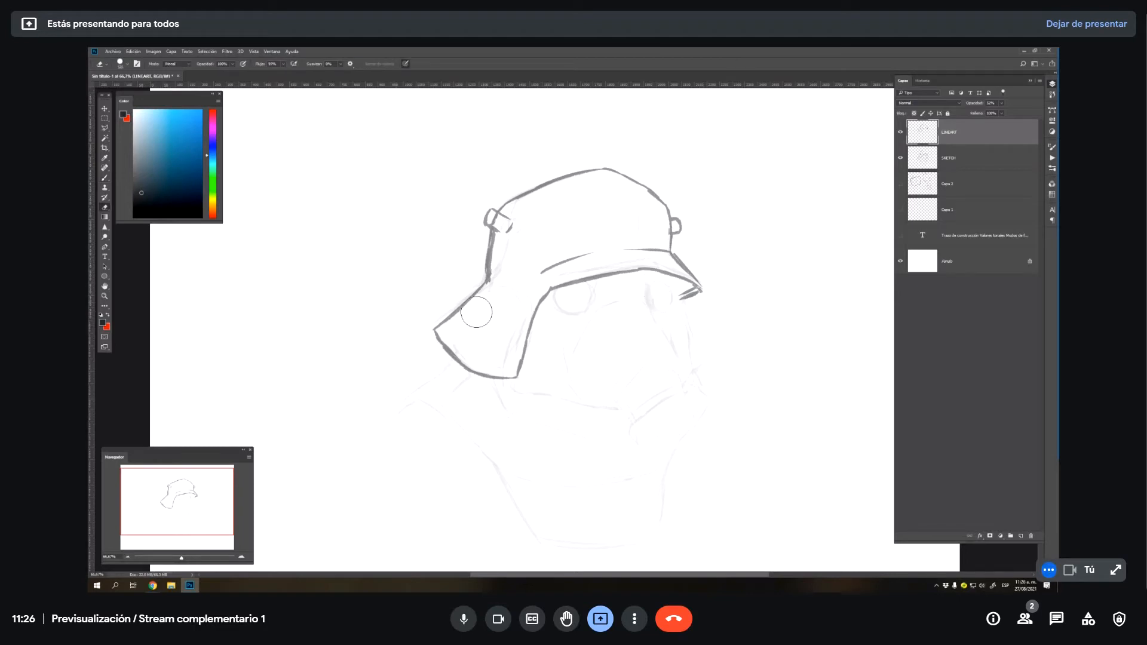
mouse_move(478, 298)
left_mouse_down()
mouse_move(435, 333)
mouse_move(448, 319)
left_mouse_up()
key("ctrl+z")
key("b")
key("e")
left_click_drag(525, 345, 523, 359)
key("b")
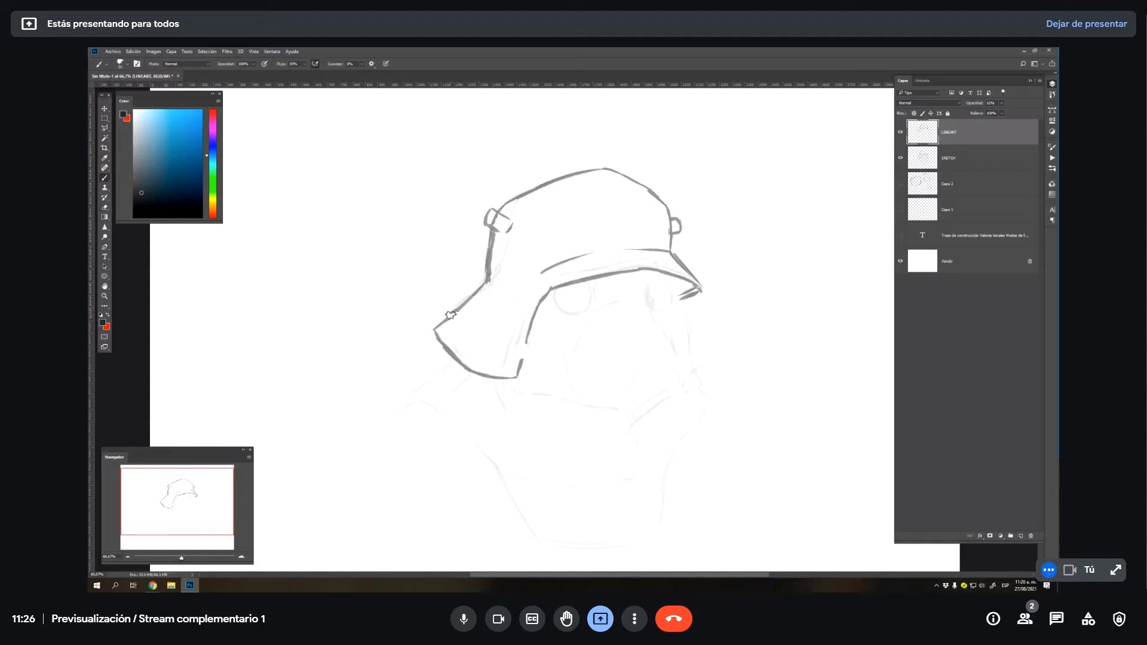
mouse_move(449, 315)
left_mouse_down()
mouse_move(533, 351)
mouse_move(469, 335)
mouse_move(533, 353)
left_mouse_up()
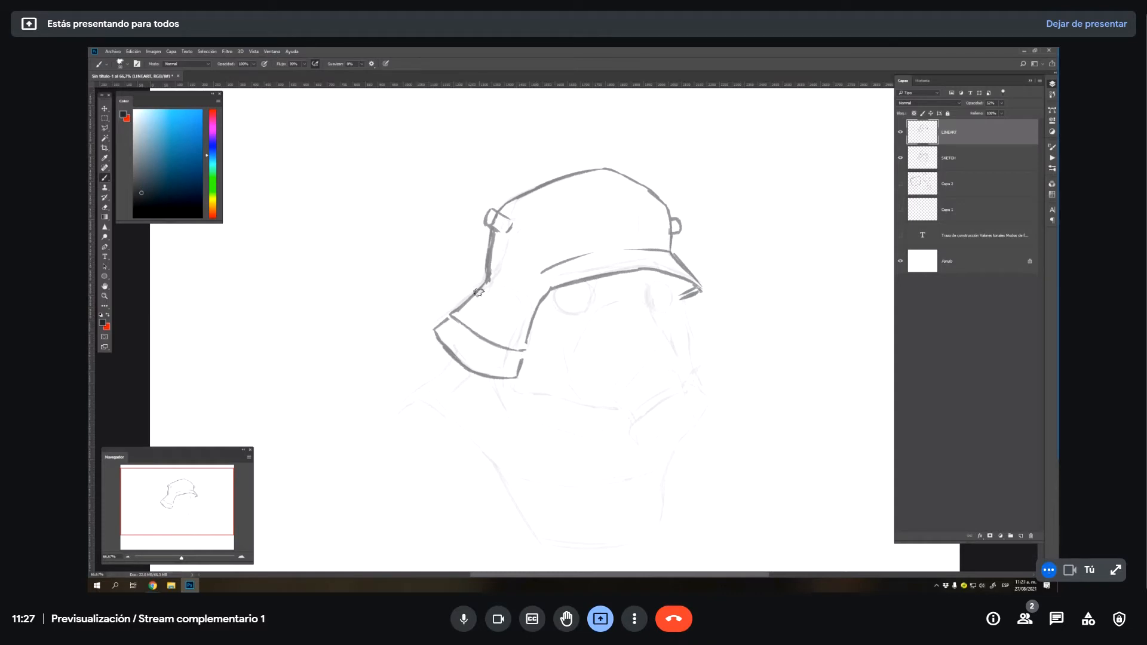
- Break up the neck guard's edge and plate line with the eraser, and draw segmented plate lines with small strap details
key("e")
mouse_move(479, 292)
left_mouse_down()
mouse_move(470, 298)
mouse_move(521, 324)
mouse_move(486, 302)
mouse_move(508, 322)
mouse_move(505, 352)
mouse_move(468, 325)
mouse_move(509, 338)
mouse_move(463, 327)
mouse_move(518, 321)
mouse_move(513, 330)
left_mouse_up()
key("b")
key("e")
key("b")
left_click_drag(488, 281, 512, 293)
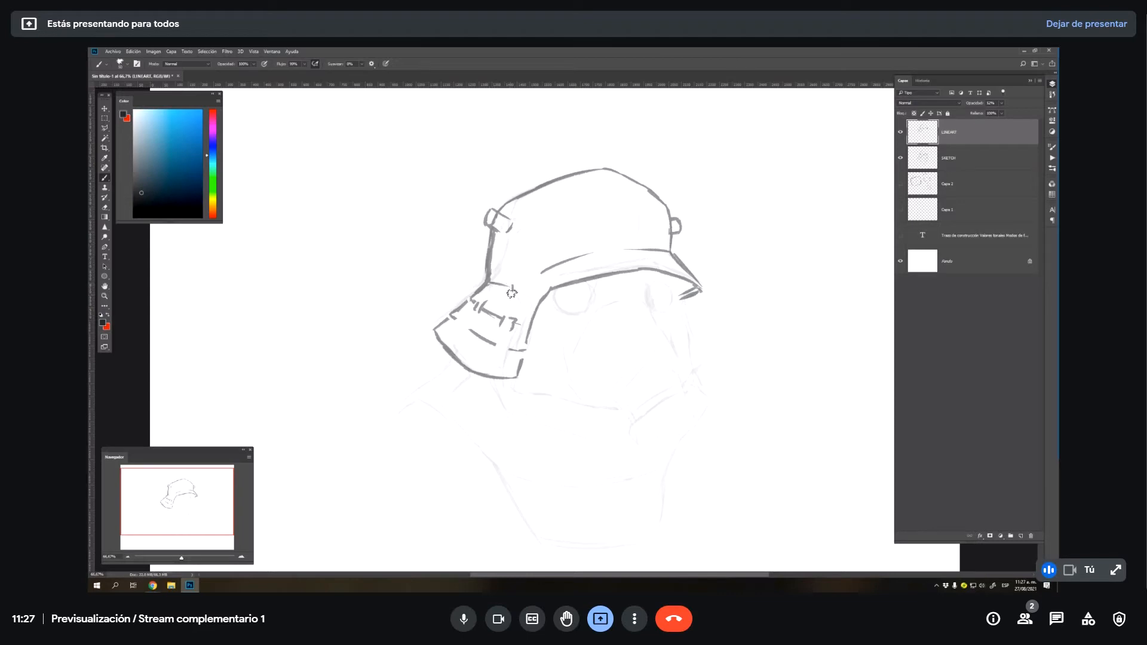
mouse_move(460, 321)
left_mouse_down()
mouse_move(495, 349)
mouse_move(528, 353)
left_mouse_up()
- Add short hatch marks on both sides of the crown and thicken the neck guard's inner front edge
left_click_drag(514, 209, 544, 201)
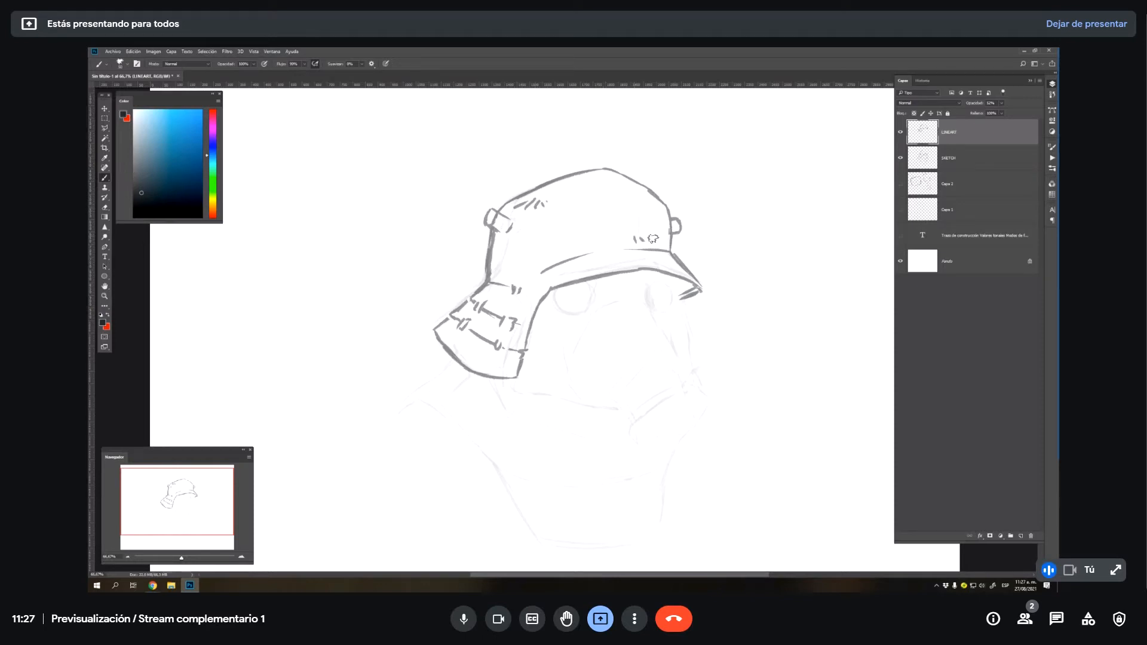
left_click_drag(653, 239, 654, 231)
mouse_move(526, 323)
left_mouse_down()
mouse_move(533, 347)
mouse_move(543, 299)
left_mouse_up()
- Outline the gas mask's snout plate and muzzle opening, and add the cheek line and small rivets
mouse_move(562, 374)
left_mouse_down()
mouse_move(612, 296)
mouse_move(603, 307)
mouse_move(640, 291)
mouse_move(628, 295)
mouse_move(653, 307)
left_mouse_up()
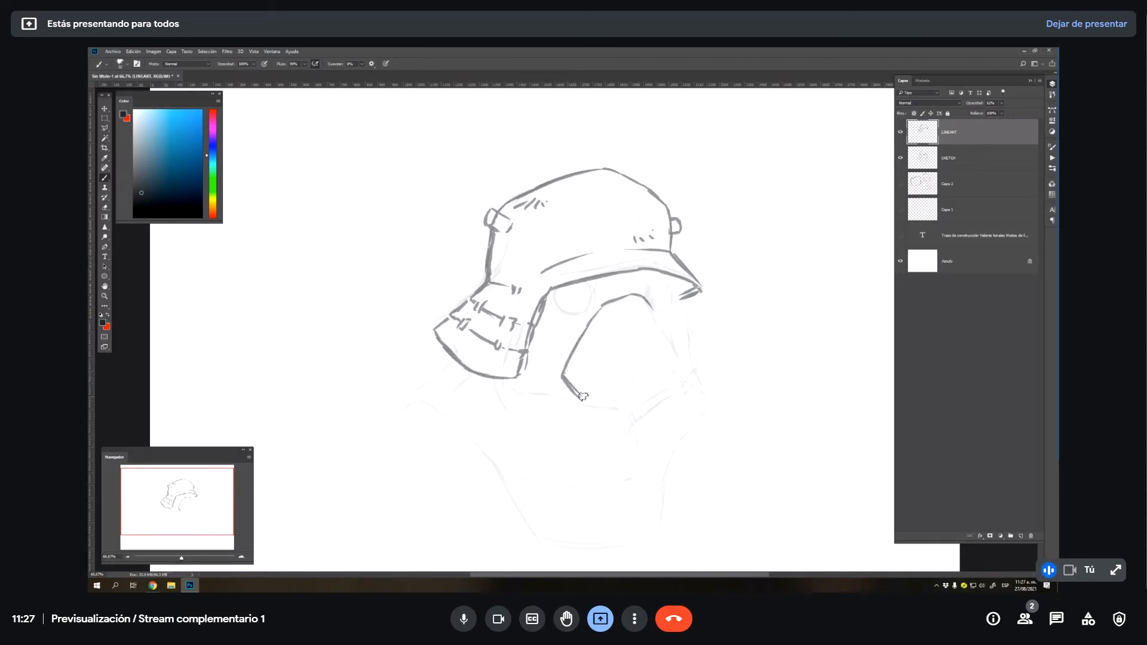
left_click_drag(584, 402, 614, 403)
mouse_move(601, 400)
left_mouse_down()
mouse_move(621, 366)
mouse_move(662, 349)
left_mouse_up()
left_click_drag(652, 310, 671, 364)
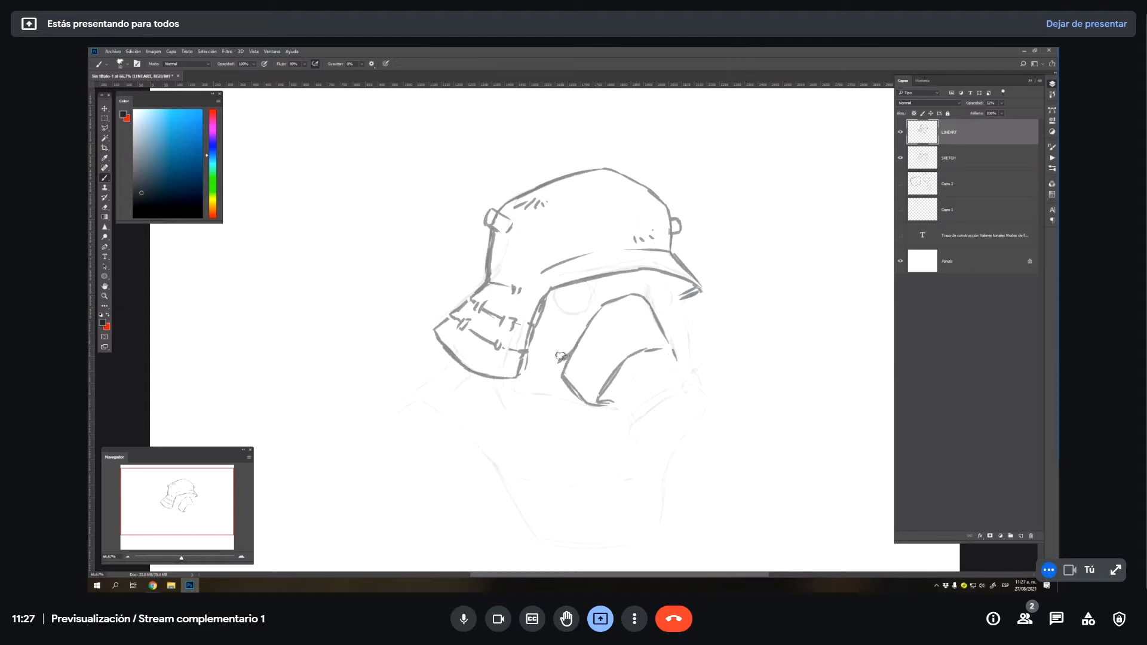
mouse_move(558, 361)
left_mouse_down()
mouse_move(528, 340)
mouse_move(552, 359)
mouse_move(546, 394)
left_mouse_up()
left_click(588, 347)
left_click(607, 314)
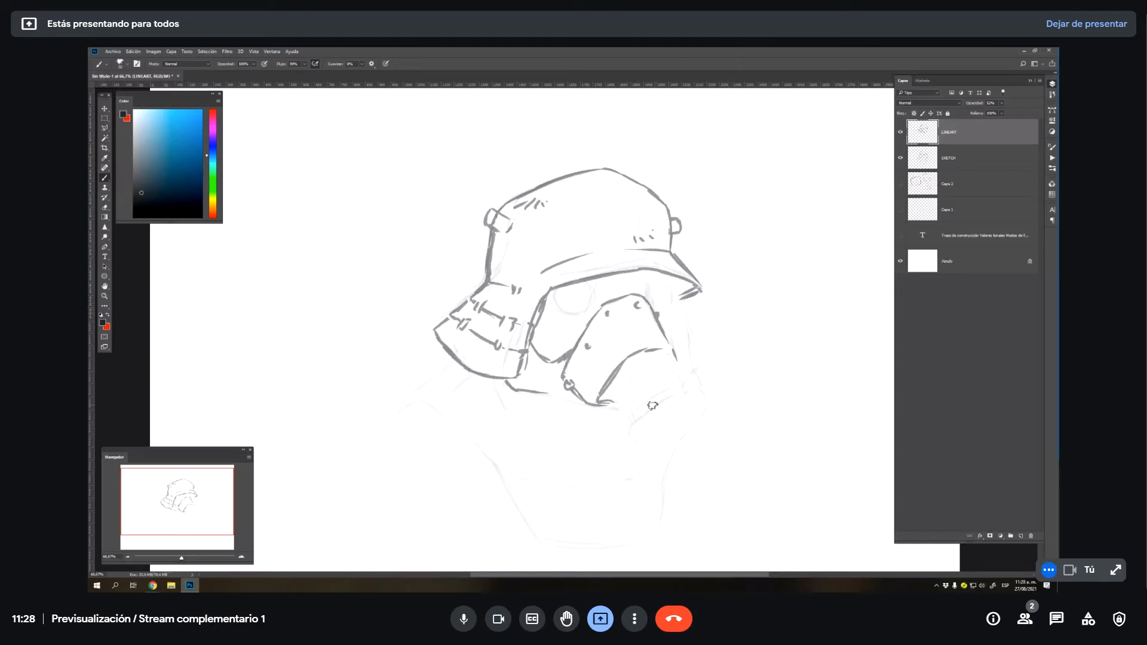
- Draw the faceted filter canister with its inner opening, and detail the muzzle connector, erasing its excess lines
left_click_drag(614, 401, 632, 417)
left_click_drag(665, 352, 677, 375)
mouse_move(631, 422)
left_mouse_down()
mouse_move(640, 396)
mouse_move(670, 380)
mouse_move(708, 395)
left_mouse_up()
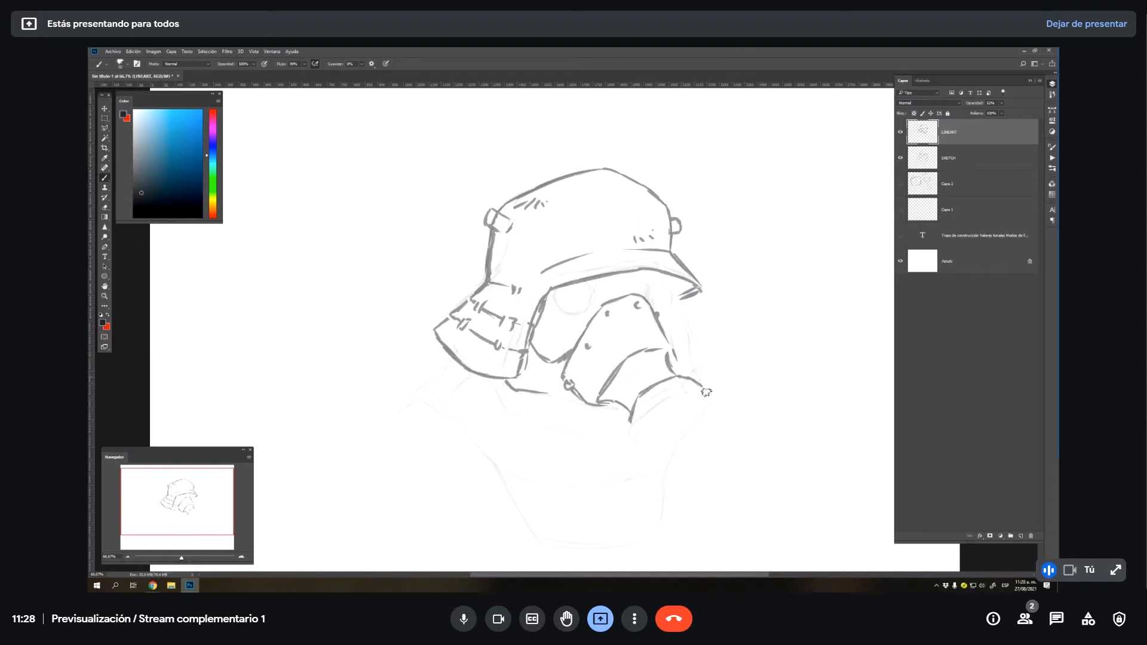
mouse_move(634, 401)
left_mouse_down()
mouse_move(629, 432)
mouse_move(649, 446)
mouse_move(686, 442)
left_mouse_up()
mouse_move(708, 394)
left_mouse_down()
mouse_move(683, 442)
mouse_move(651, 447)
mouse_move(681, 443)
mouse_move(672, 411)
mouse_move(636, 426)
mouse_move(658, 389)
mouse_move(644, 416)
mouse_move(661, 393)
mouse_move(669, 398)
mouse_move(648, 406)
mouse_move(688, 390)
mouse_move(711, 399)
left_mouse_up()
left_click_drag(660, 417, 688, 402)
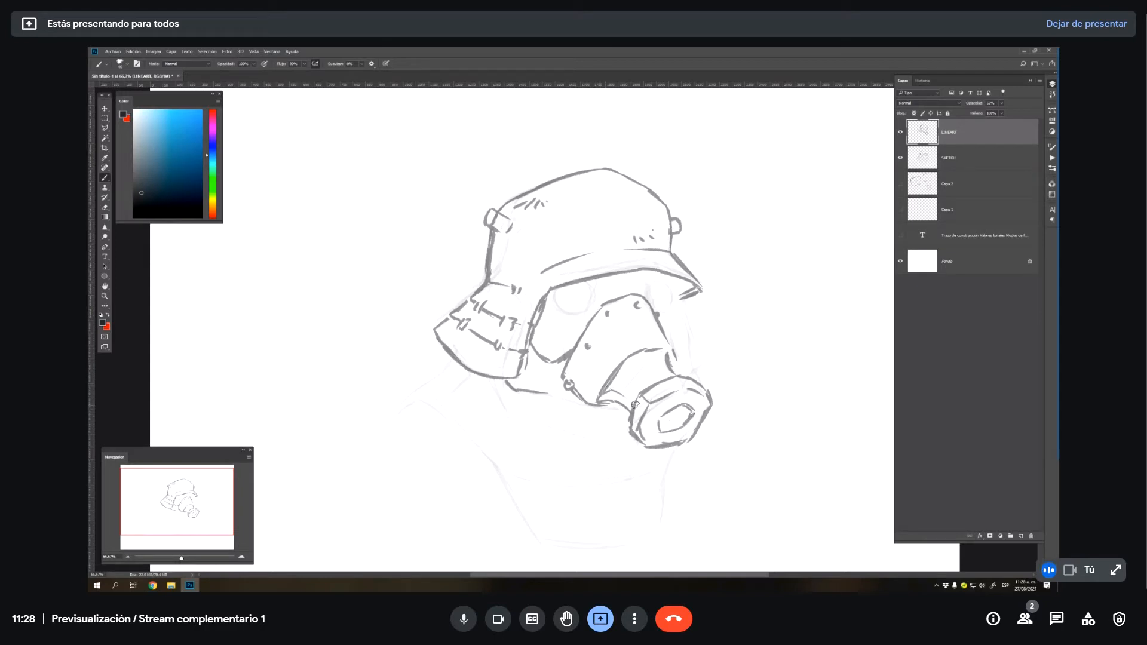
mouse_move(610, 391)
left_mouse_down()
mouse_move(638, 353)
mouse_move(632, 365)
mouse_move(672, 372)
left_mouse_up()
key("e")
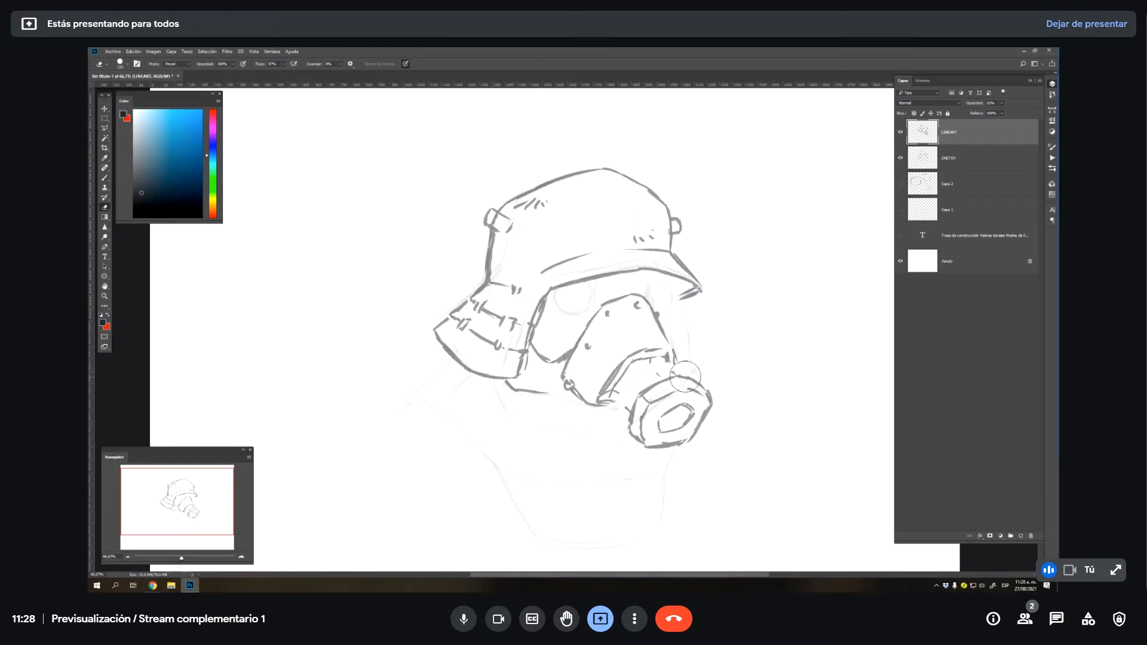
- Lasso the filter canister, move it slightly up and left towards the muzzle, and deselect it
key("l")
mouse_move(693, 373)
left_mouse_down()
mouse_move(653, 367)
mouse_move(636, 379)
mouse_move(619, 474)
mouse_move(712, 436)
mouse_move(718, 385)
mouse_move(694, 374)
left_mouse_up()
key("v")
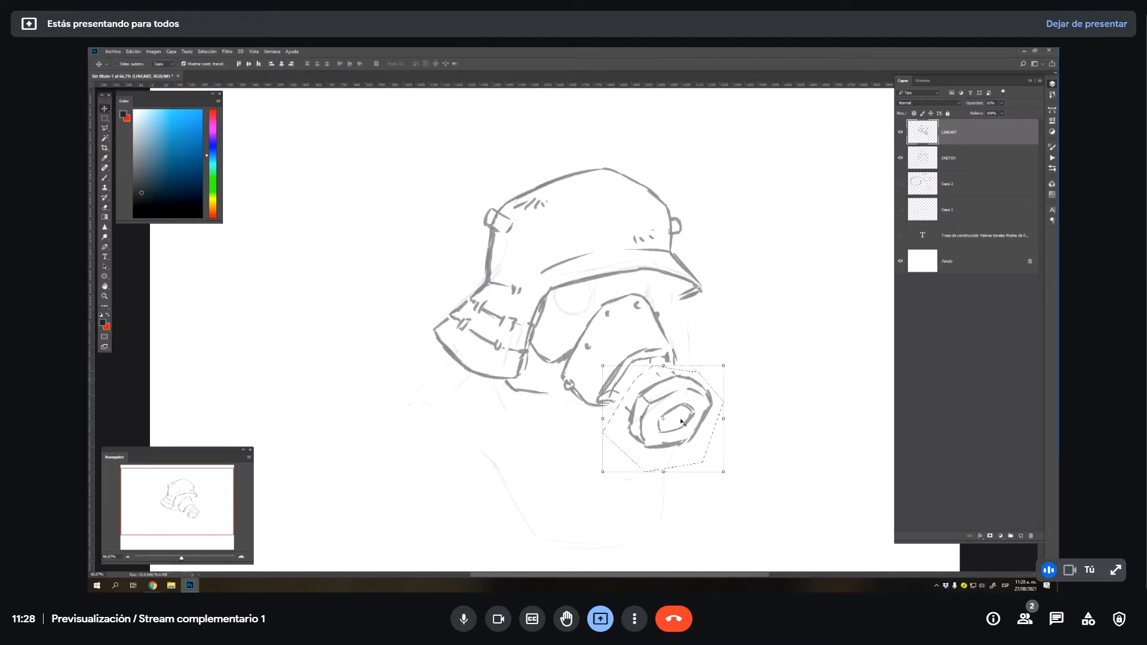
left_click_drag(682, 422, 671, 416)
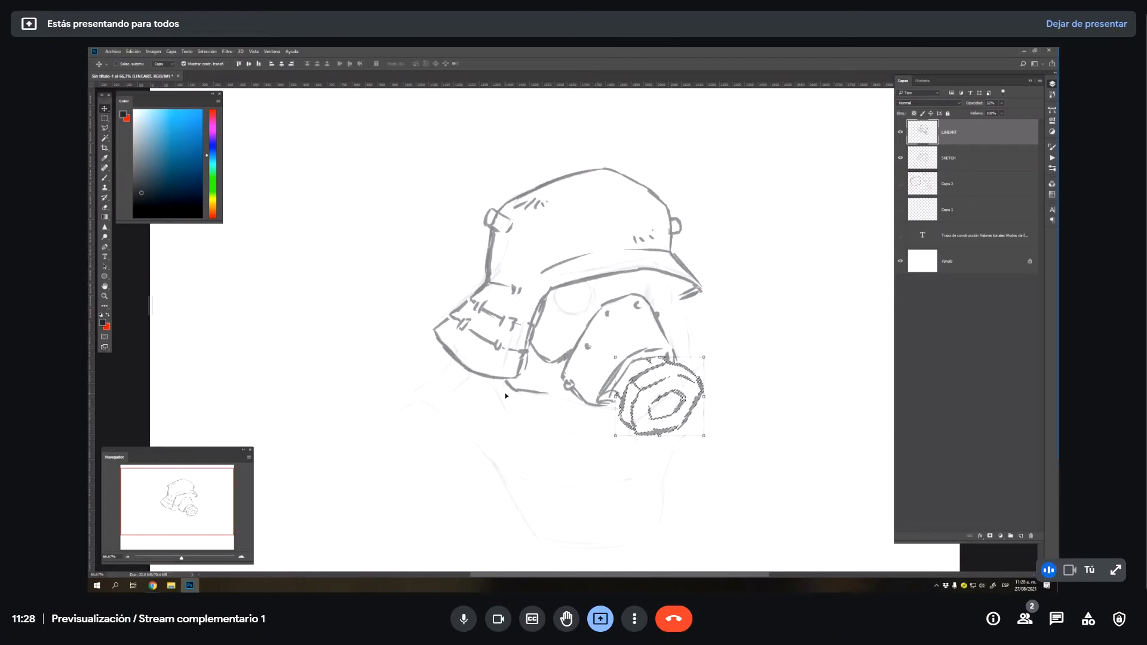
key("ctrl+d")
left_click(593, 332)
- Draw both round mask lenses with their outer rings and small tabs under the helmet's brim
key("b")
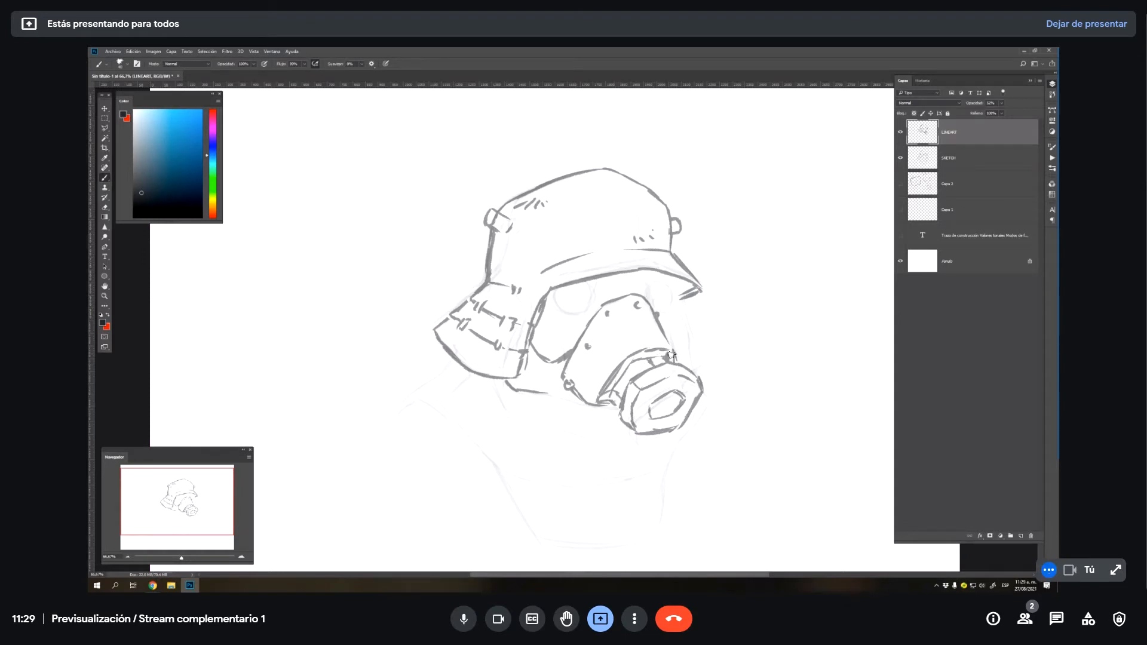
mouse_move(555, 289)
left_mouse_down()
mouse_move(575, 315)
mouse_move(587, 281)
mouse_move(592, 291)
mouse_move(584, 281)
mouse_move(591, 288)
mouse_move(568, 324)
left_mouse_up()
key("ctrl+z")
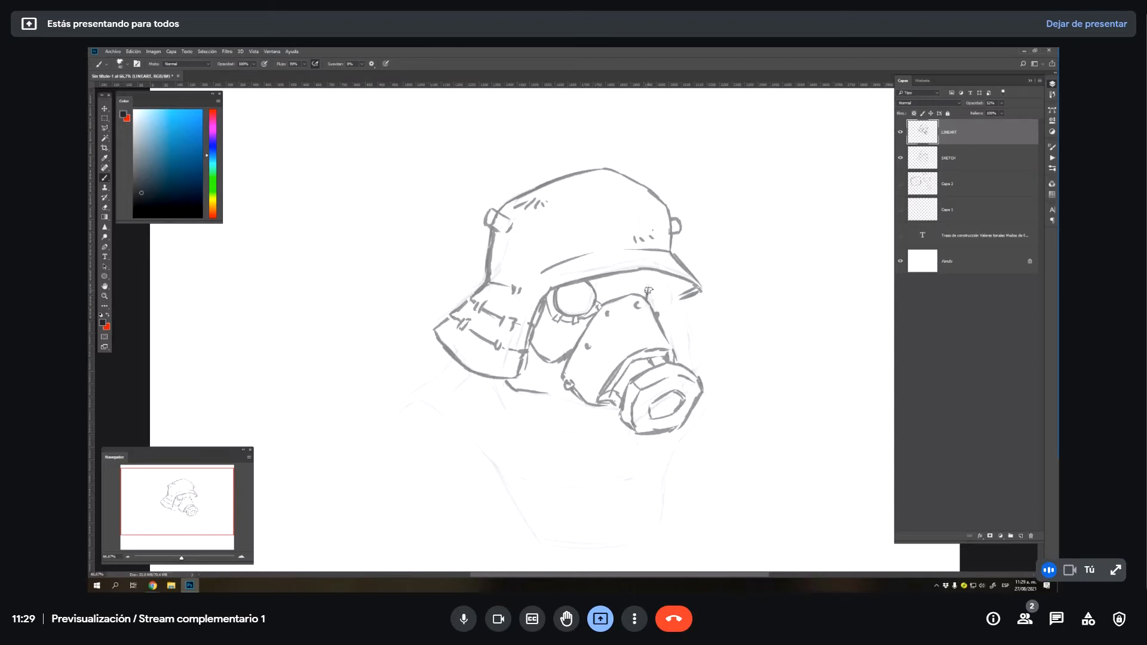
left_click_drag(660, 279, 672, 299)
left_click_drag(599, 285, 601, 303)
- Clean up and redraw the outer ring of the right lens, adding small tabs at its side and lower edge
key("z")
left_click(640, 307)
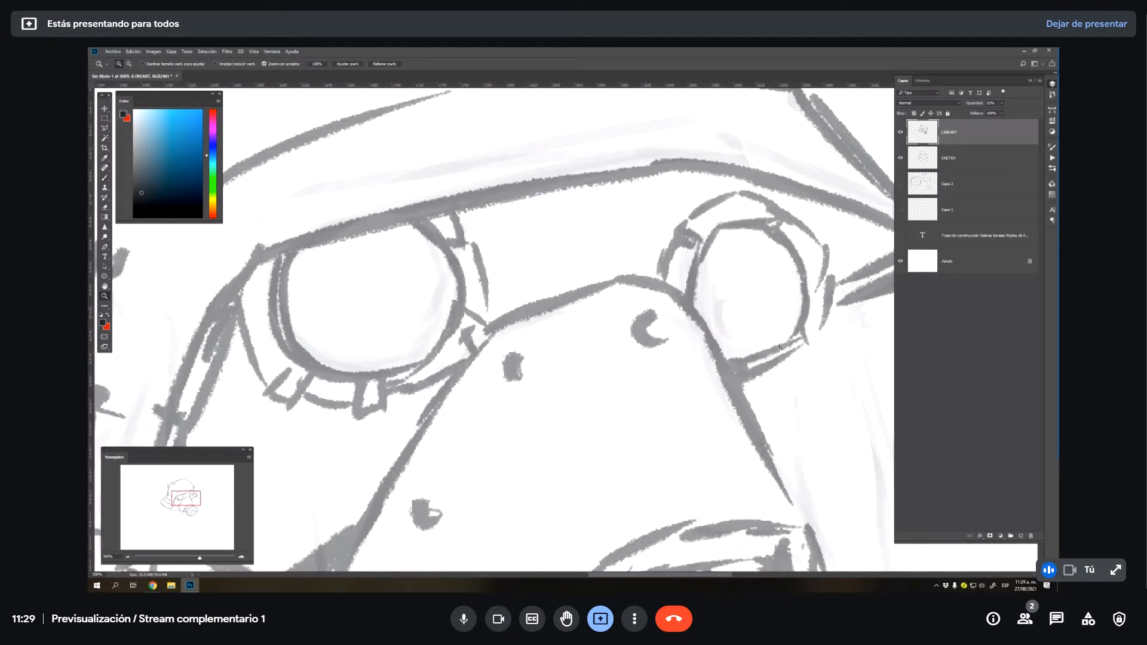
key("e")
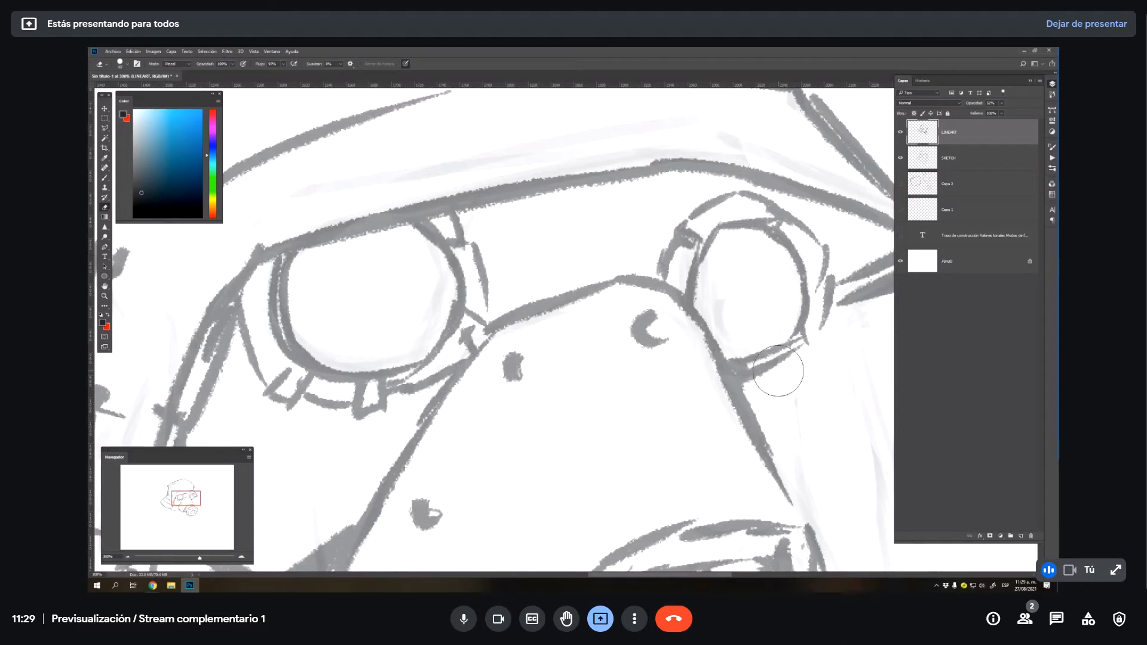
mouse_move(778, 371)
left_mouse_down()
mouse_move(810, 338)
mouse_move(775, 364)
mouse_move(797, 330)
mouse_move(747, 380)
mouse_move(825, 326)
mouse_move(801, 354)
left_mouse_up()
key("b")
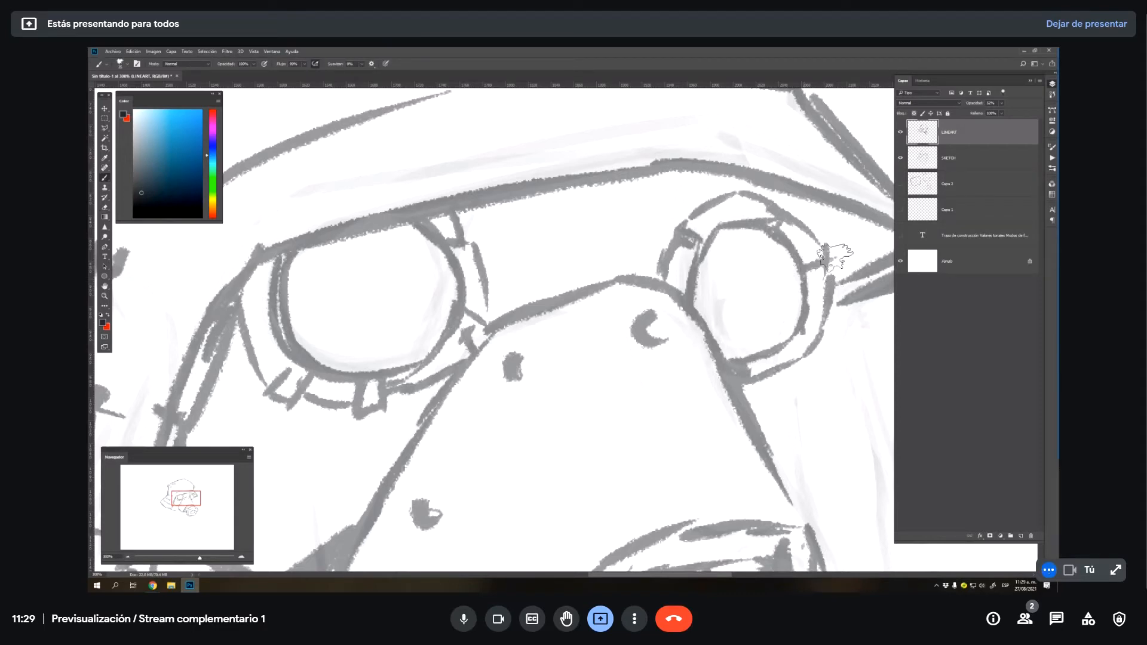
mouse_move(834, 257)
left_mouse_down()
mouse_move(831, 277)
mouse_move(809, 278)
left_mouse_up()
key("e")
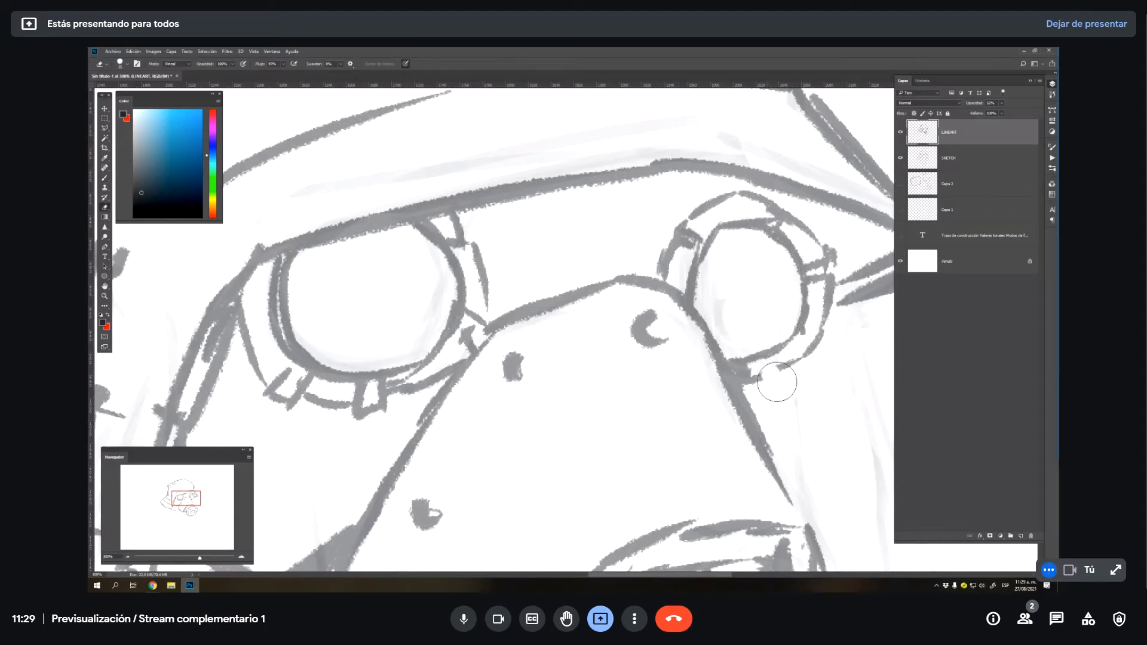
key("b")
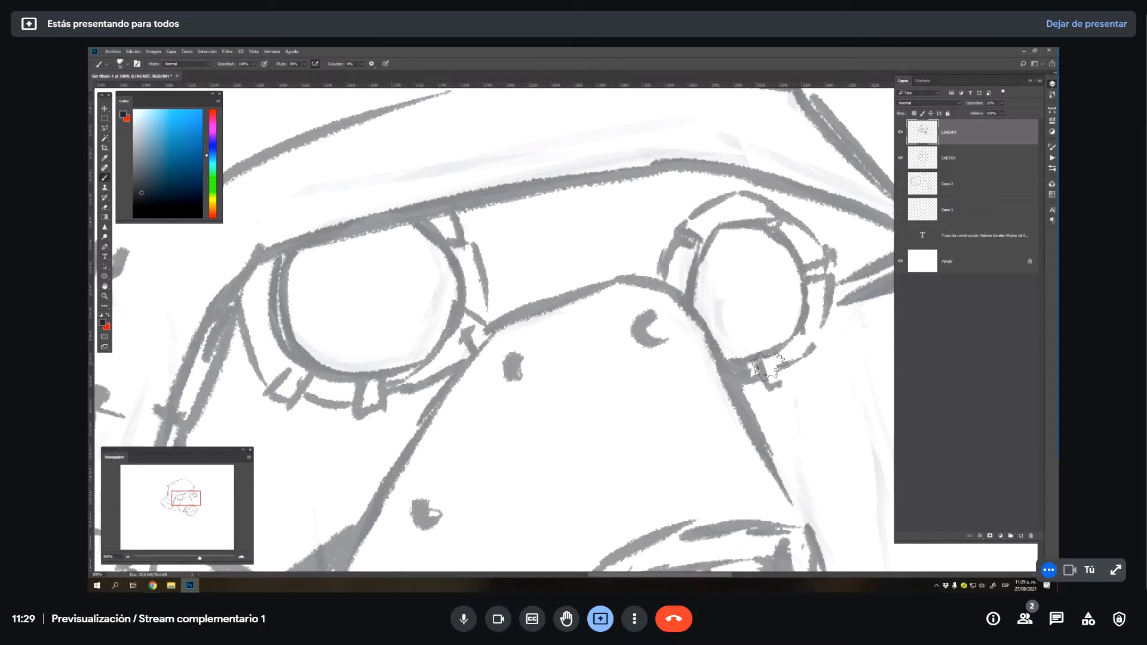
- Examine the right lens ring up close and the overall line art of the helmet and mask
key("z")
left_click(744, 367)
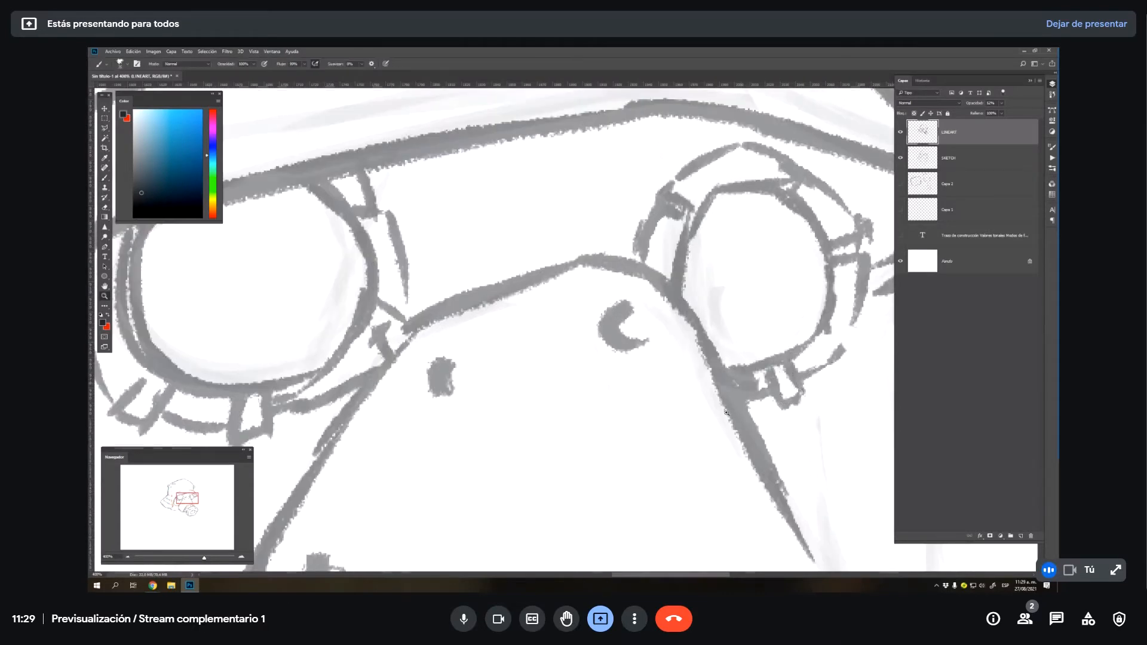
key("ctrl+minus")
key("ctrl+minus")
key("ctrl+minus")
key("ctrl+minus")
key("ctrl+minus")
left_click(638, 288)
left_click(639, 288)
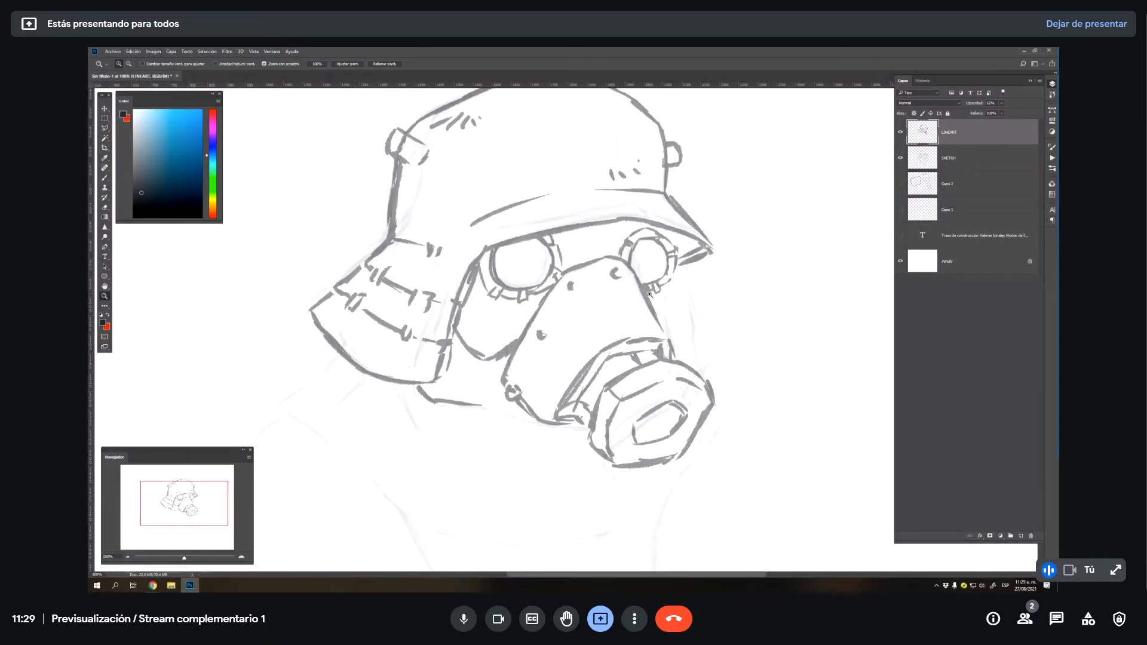
key("b")
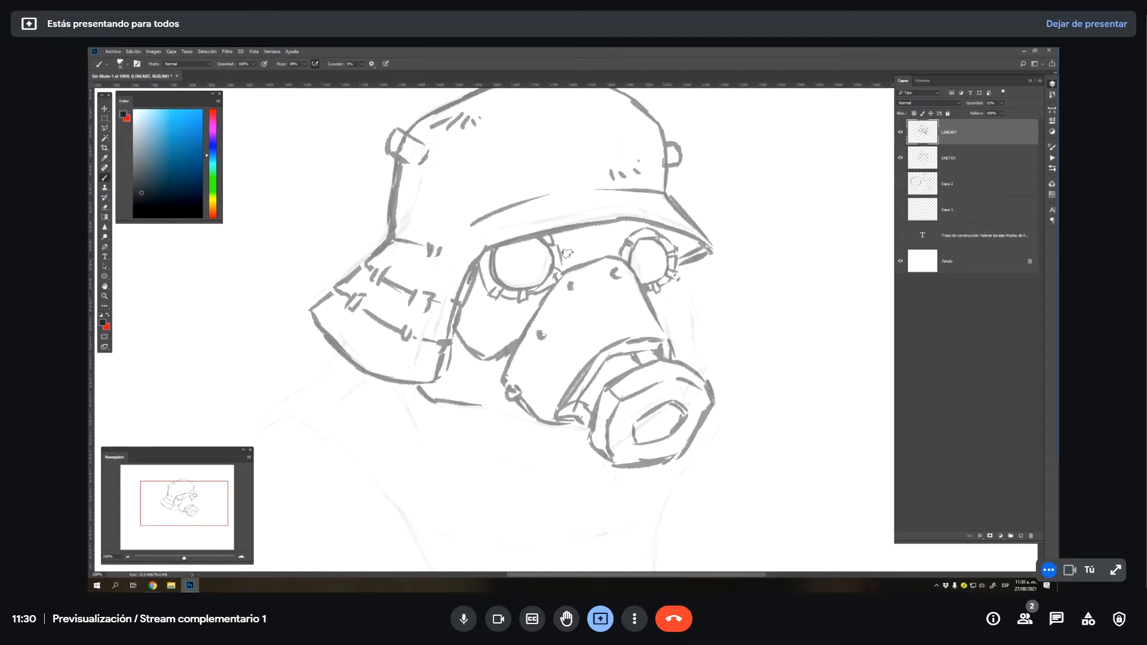
- Draw the bridge between the two mask lenses, the double-lined band along the cheek's lower edge and the jaw line beneath it
mouse_move(571, 262)
left_mouse_down()
mouse_move(622, 250)
mouse_move(580, 241)
mouse_move(574, 252)
mouse_move(604, 234)
mouse_move(613, 249)
mouse_move(607, 226)
mouse_move(572, 248)
left_mouse_up()
mouse_move(449, 343)
left_mouse_down()
mouse_move(473, 367)
mouse_move(517, 353)
mouse_move(494, 357)
left_mouse_up()
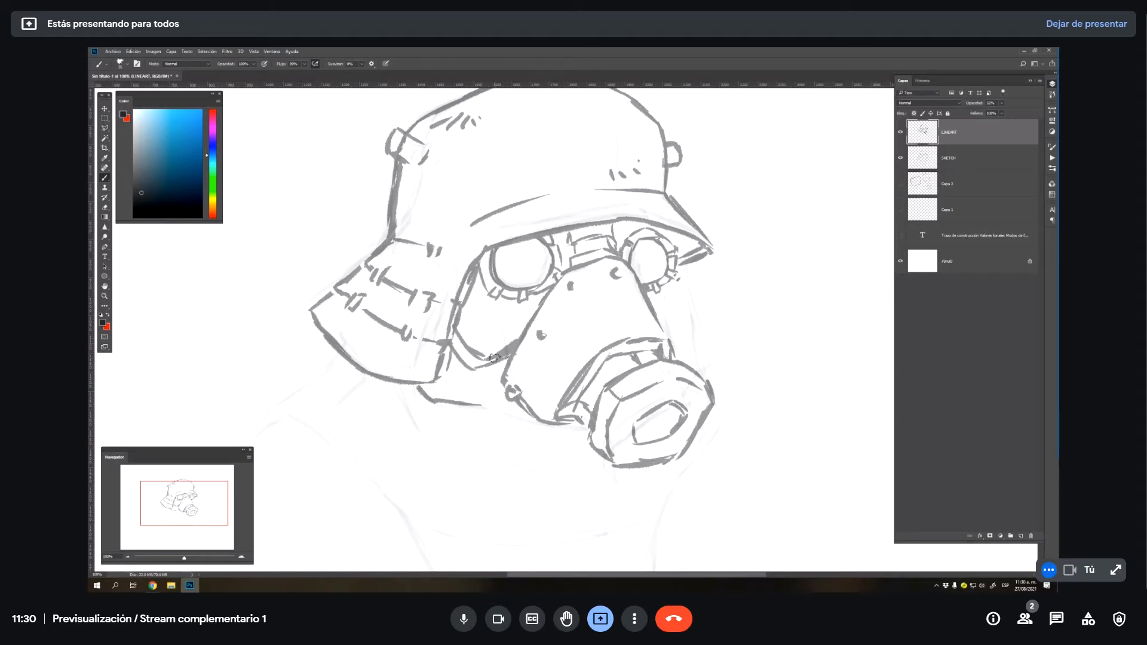
key("e")
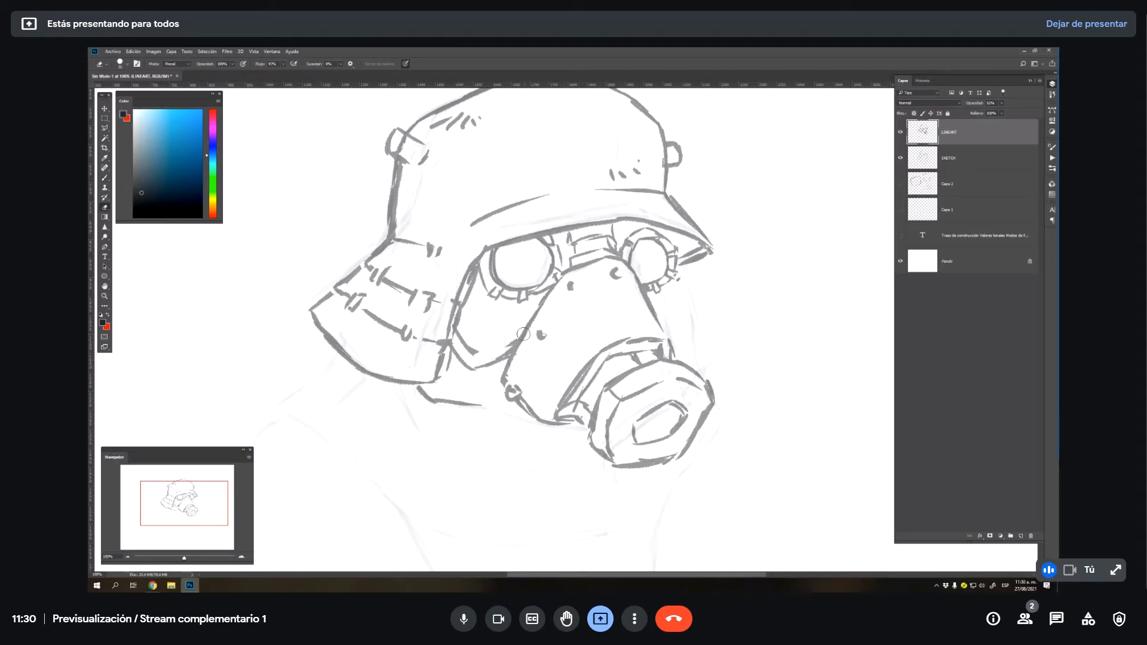
key("b")
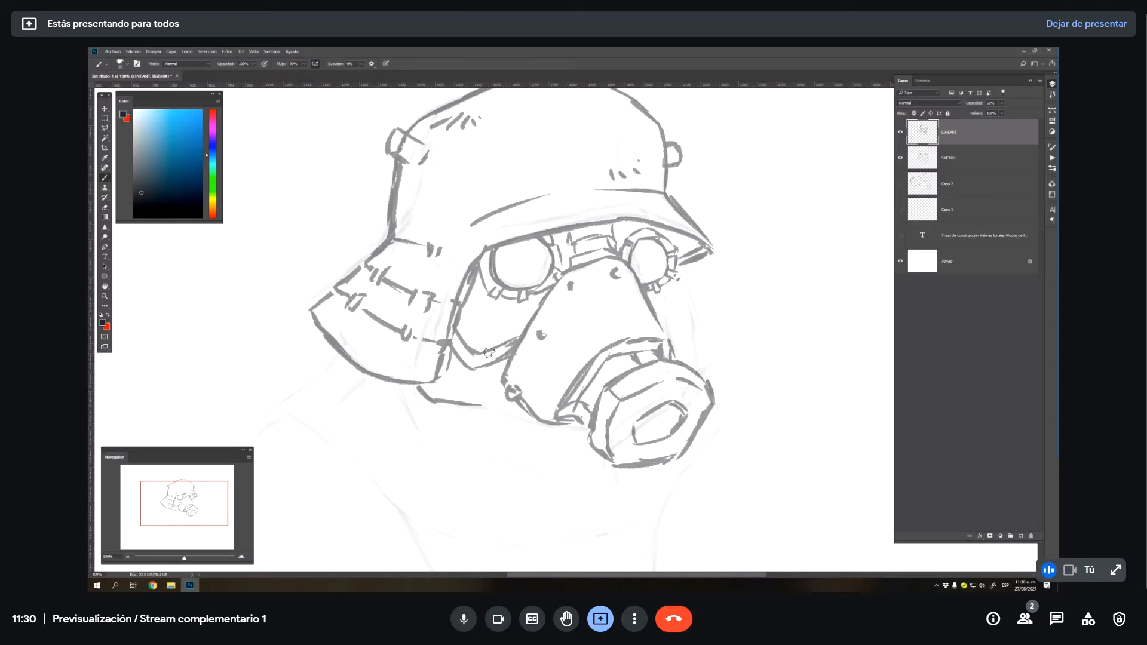
left_click_drag(516, 339, 480, 360)
scroll(486, 361, "down", 2)
key("e")
mouse_move(483, 366)
left_mouse_down()
mouse_move(415, 353)
mouse_move(479, 312)
mouse_move(425, 349)
mouse_move(428, 358)
mouse_move(429, 346)
mouse_move(459, 371)
mouse_move(509, 369)
left_mouse_up()
key("b")
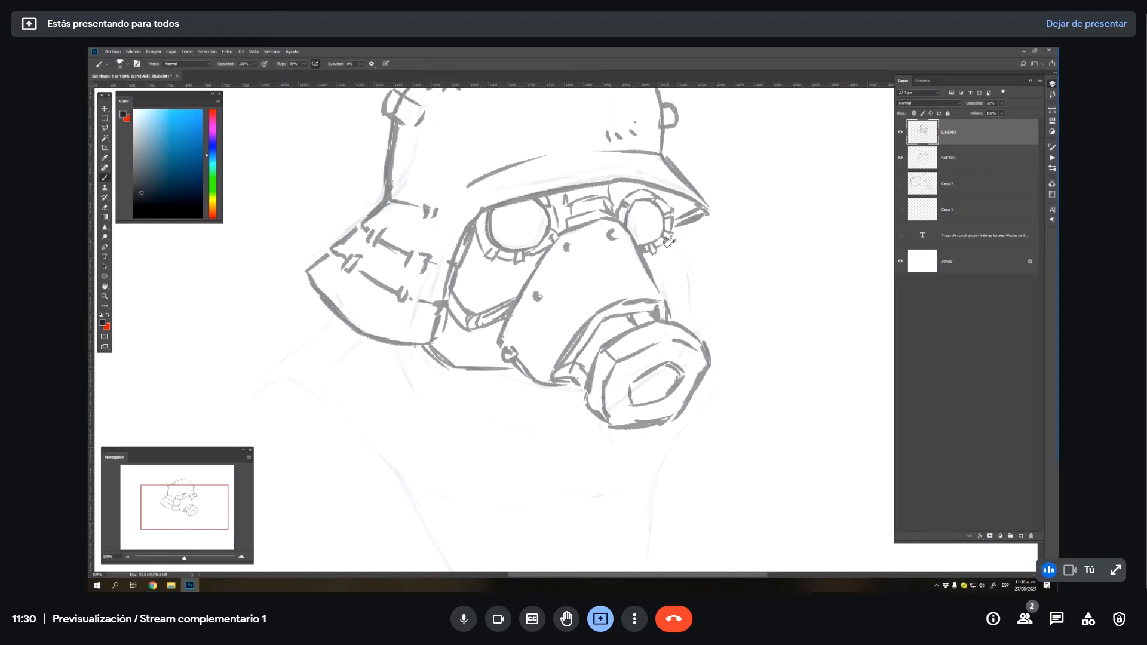
- Draw the far side of the mask and its angular cheek piece from the right lens down to the filter
left_click_drag(668, 242, 679, 301)
left_click_drag(670, 240, 688, 269)
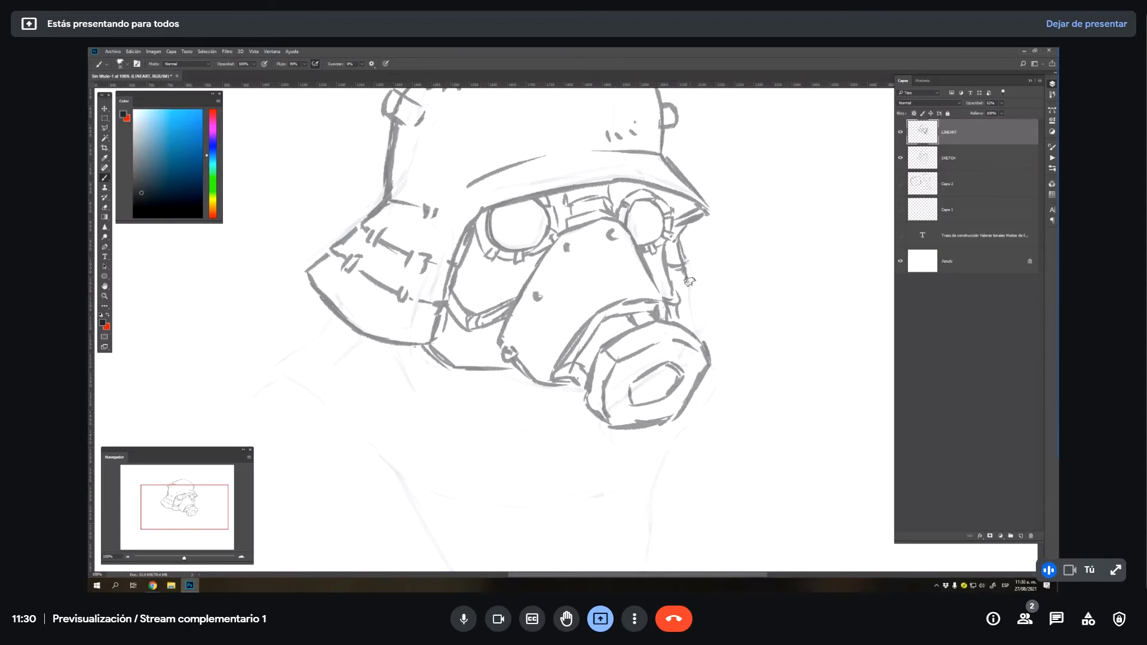
mouse_move(687, 271)
left_mouse_down()
mouse_move(700, 306)
mouse_move(679, 318)
left_mouse_up()
mouse_move(689, 268)
left_mouse_down()
mouse_move(707, 316)
mouse_move(690, 316)
left_mouse_up()
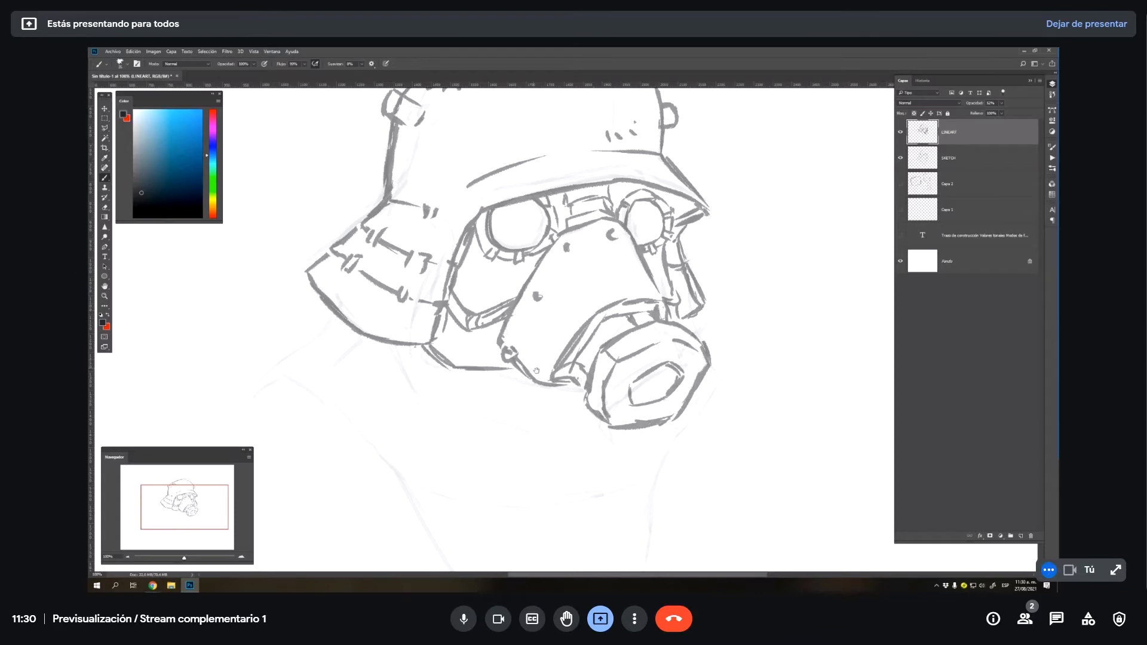
- Draw the collar's pointed left end below the helmet's neck guard and its double-lined rim curving under the mask
left_click_drag(537, 371, 525, 314)
mouse_move(278, 293)
left_mouse_down()
mouse_move(323, 269)
mouse_move(262, 300)
mouse_move(241, 340)
mouse_move(273, 318)
mouse_move(307, 331)
mouse_move(263, 326)
mouse_move(387, 367)
left_mouse_up()
key("ctrl+z")
key("z")
key("b")
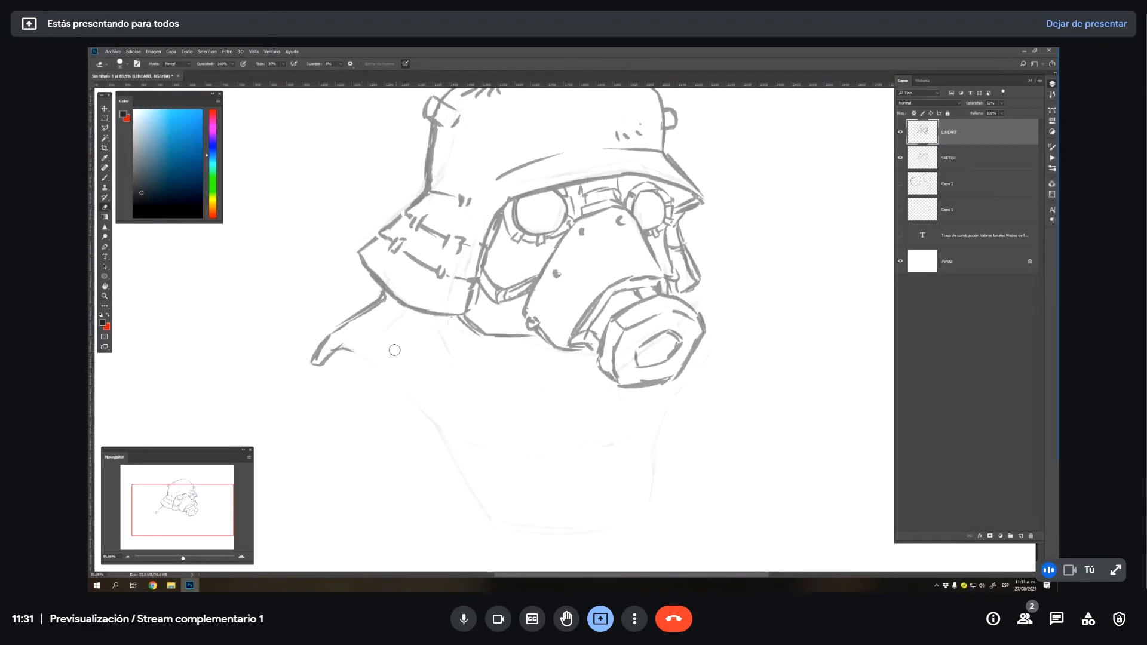
key("b")
mouse_move(348, 349)
left_mouse_down()
mouse_move(421, 427)
mouse_move(522, 459)
left_mouse_up()
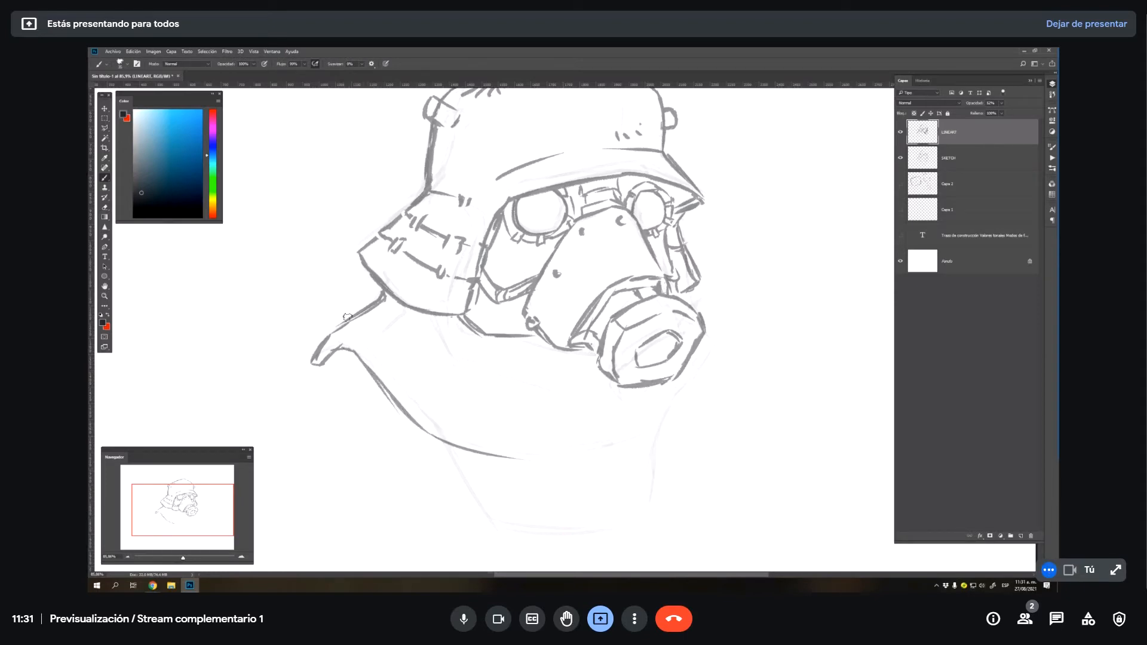
mouse_move(332, 335)
left_mouse_down()
mouse_move(486, 450)
mouse_move(459, 441)
mouse_move(540, 463)
left_mouse_up()
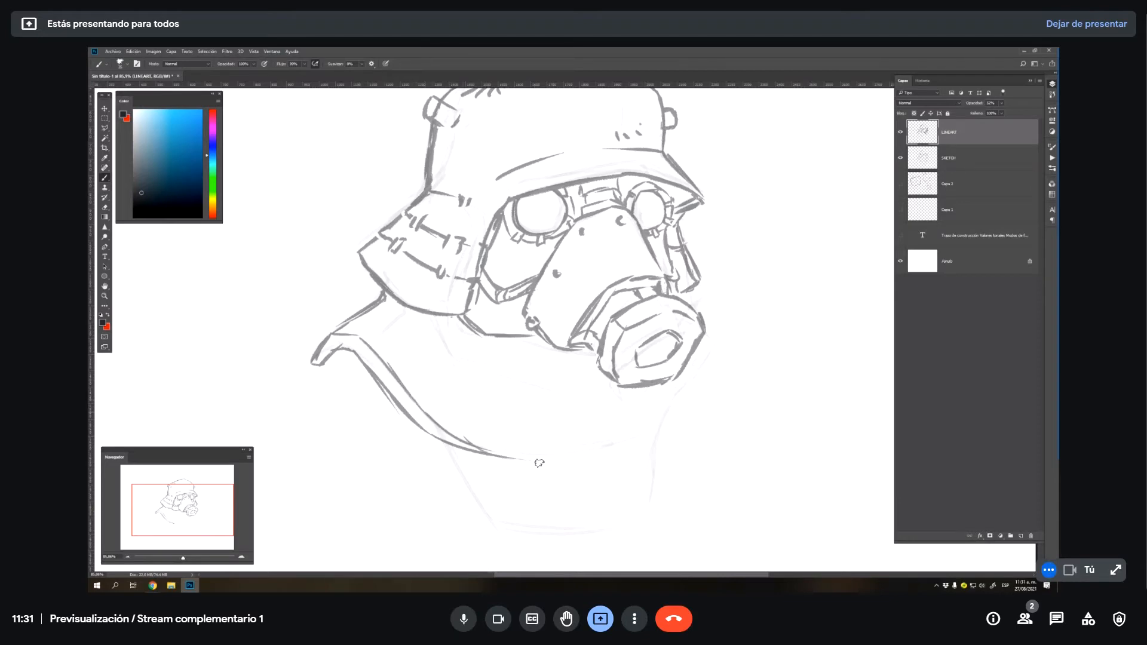
mouse_move(466, 443)
left_mouse_down()
mouse_move(592, 462)
mouse_move(683, 428)
left_mouse_up()
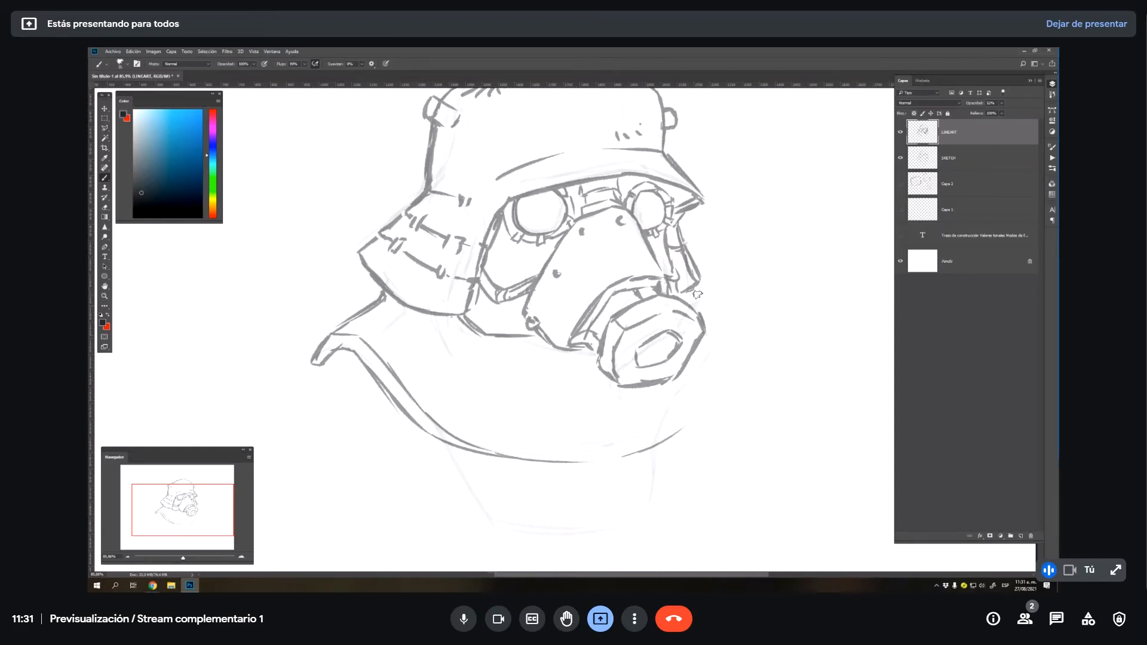
- Draw the collar's right side from the mask's cheek down and join it to the lower rim in one continuous curve
mouse_move(696, 294)
left_mouse_down()
mouse_move(723, 320)
mouse_move(733, 349)
mouse_move(672, 427)
left_mouse_up()
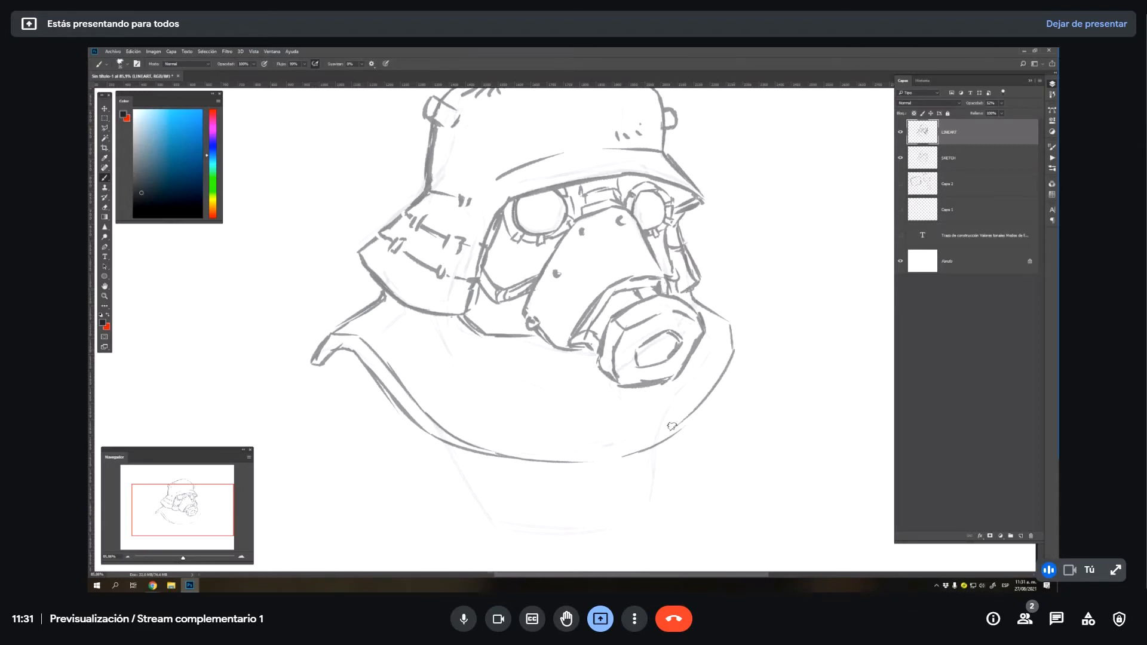
key("ctrl+z")
left_click_drag(734, 354, 722, 396)
left_click_drag(734, 352, 650, 450)
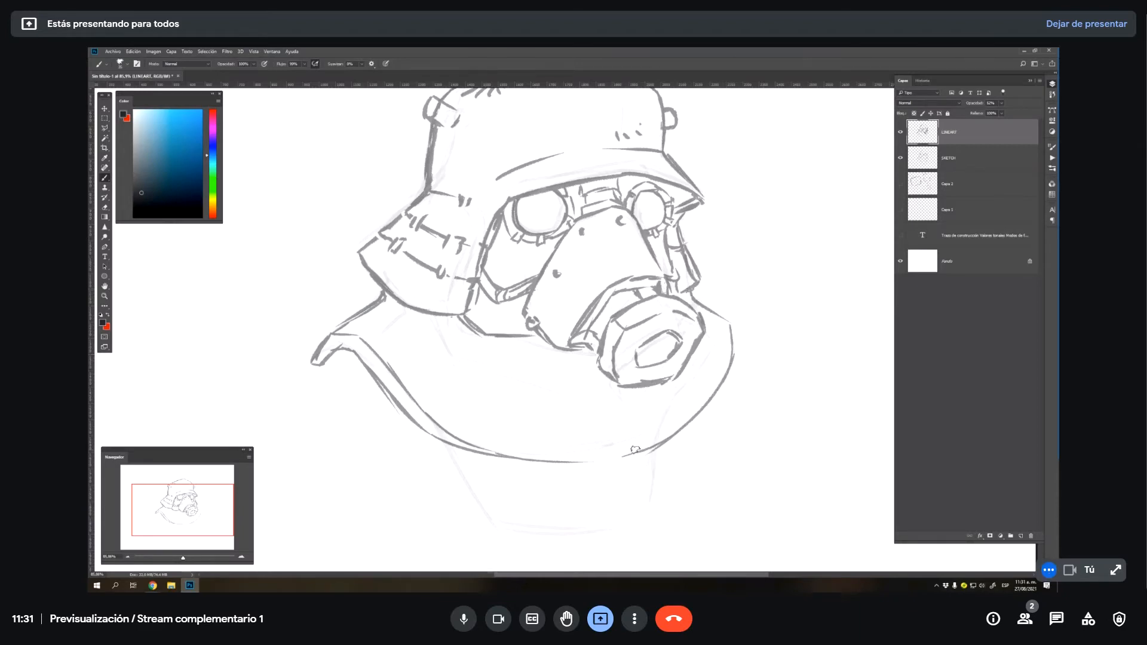
left_click_drag(577, 462, 646, 454)
key("e")
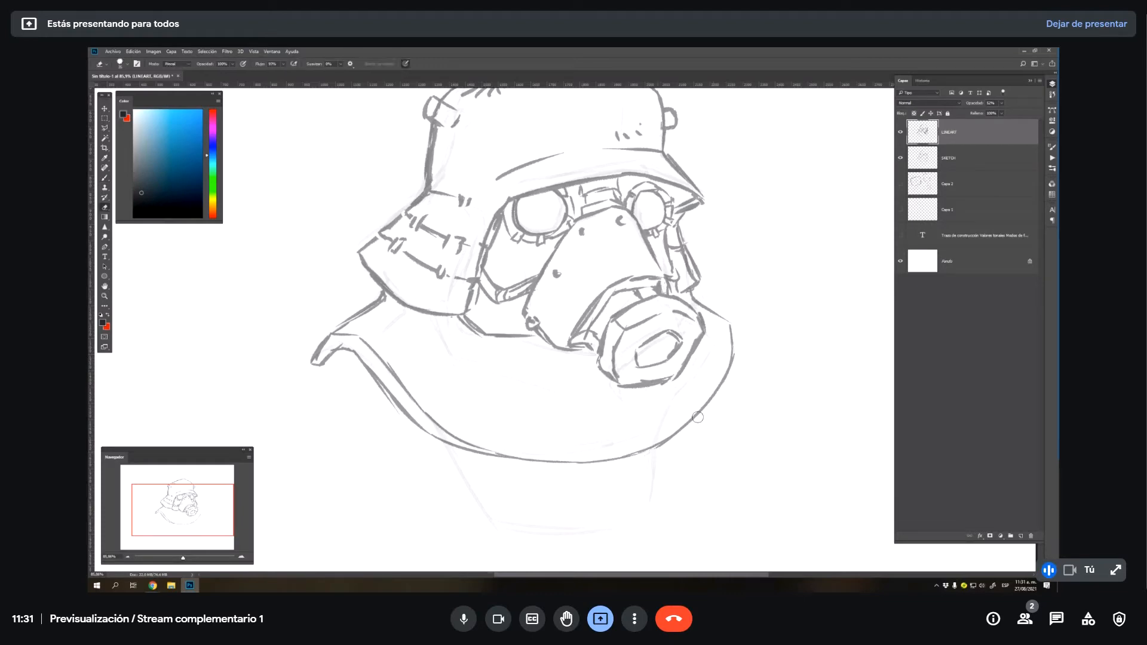
key("b")
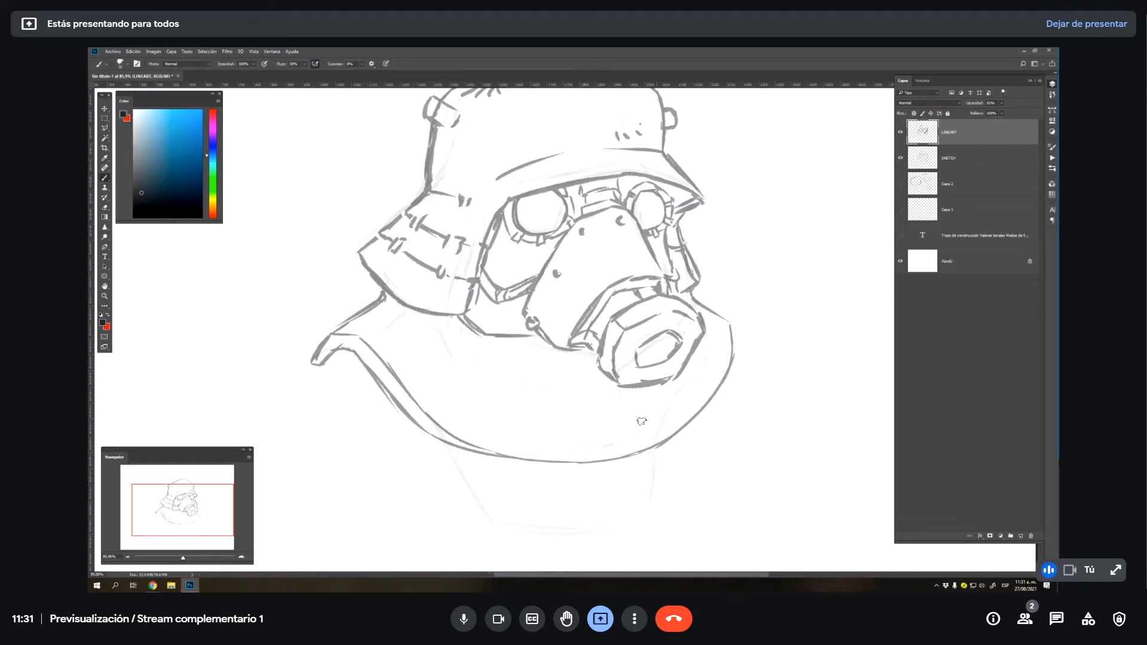
- Draw the bust's base below the collar with two tapering sides and a curved bottom edge, and clean up its line ends
left_click_drag(415, 423, 490, 512)
mouse_move(458, 453)
left_mouse_down()
mouse_move(501, 523)
mouse_move(487, 507)
mouse_move(485, 516)
mouse_move(478, 487)
mouse_move(493, 520)
mouse_move(524, 529)
mouse_move(683, 496)
left_mouse_up()
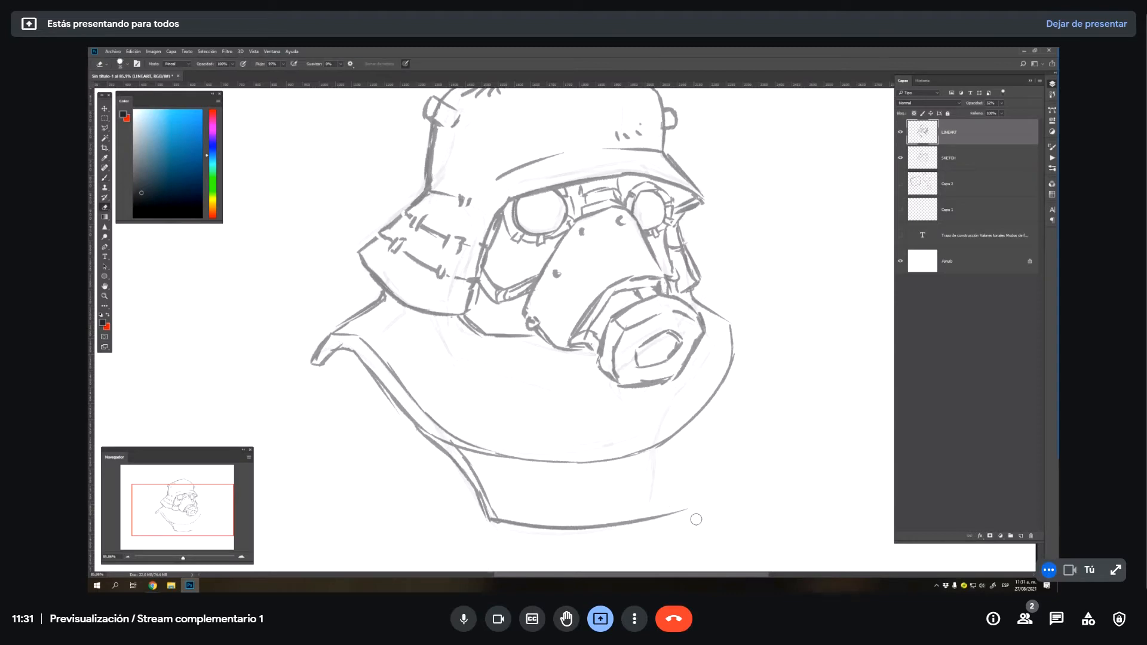
left_click_drag(703, 412, 684, 508)
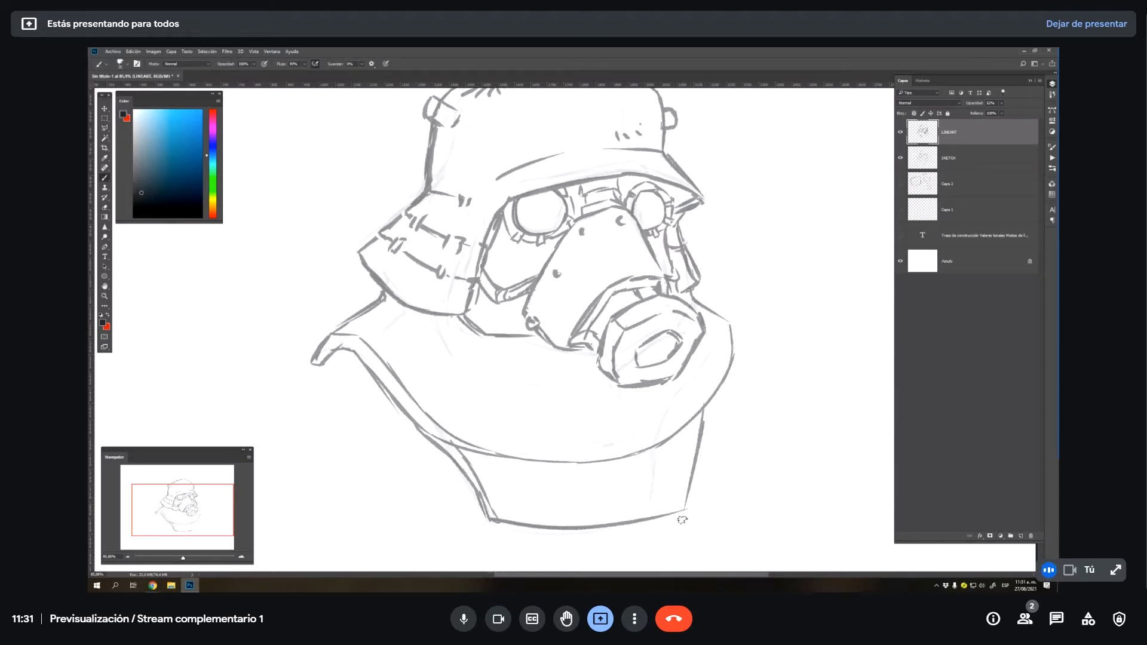
key("e")
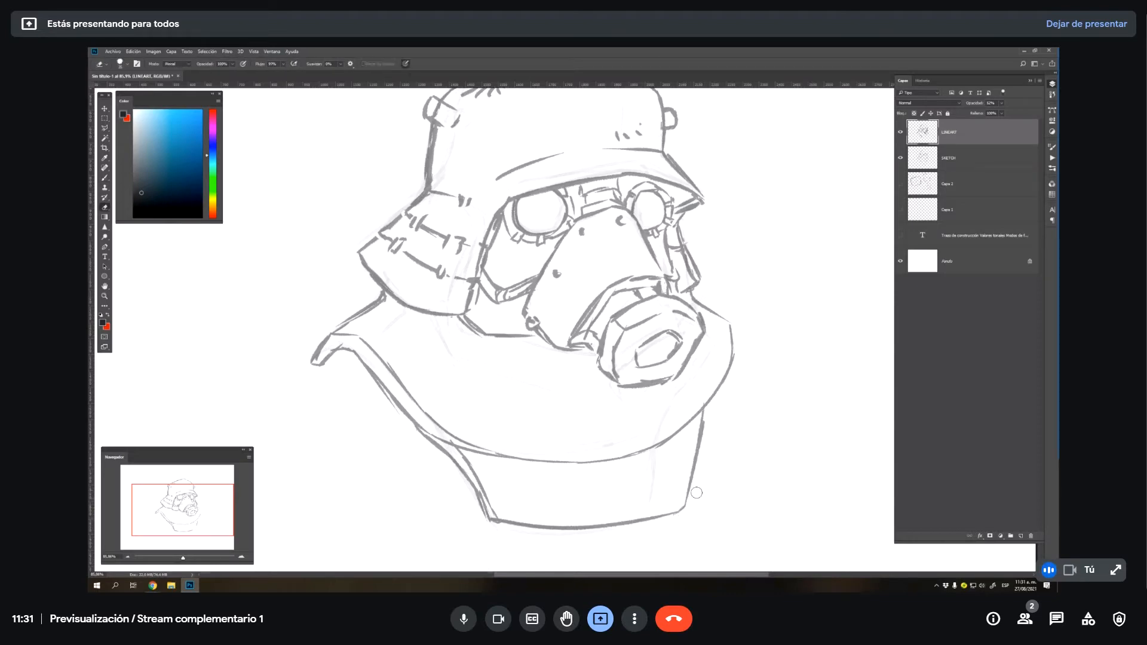
left_click_drag(702, 457, 697, 393)
left_click_drag(442, 438, 457, 440)
key("b")
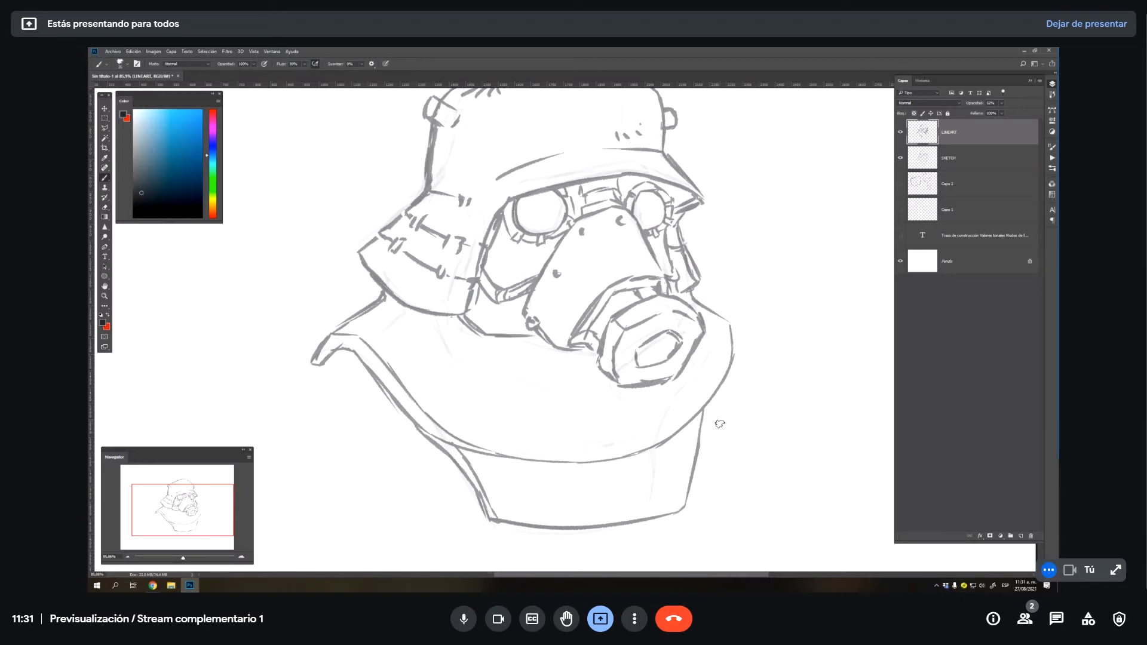
- Raise the LINEART layer's opacity to 100%
key("z")
mouse_move(671, 384)
left_mouse_down()
mouse_move(627, 415)
mouse_move(592, 406)
mouse_move(618, 388)
left_mouse_up()
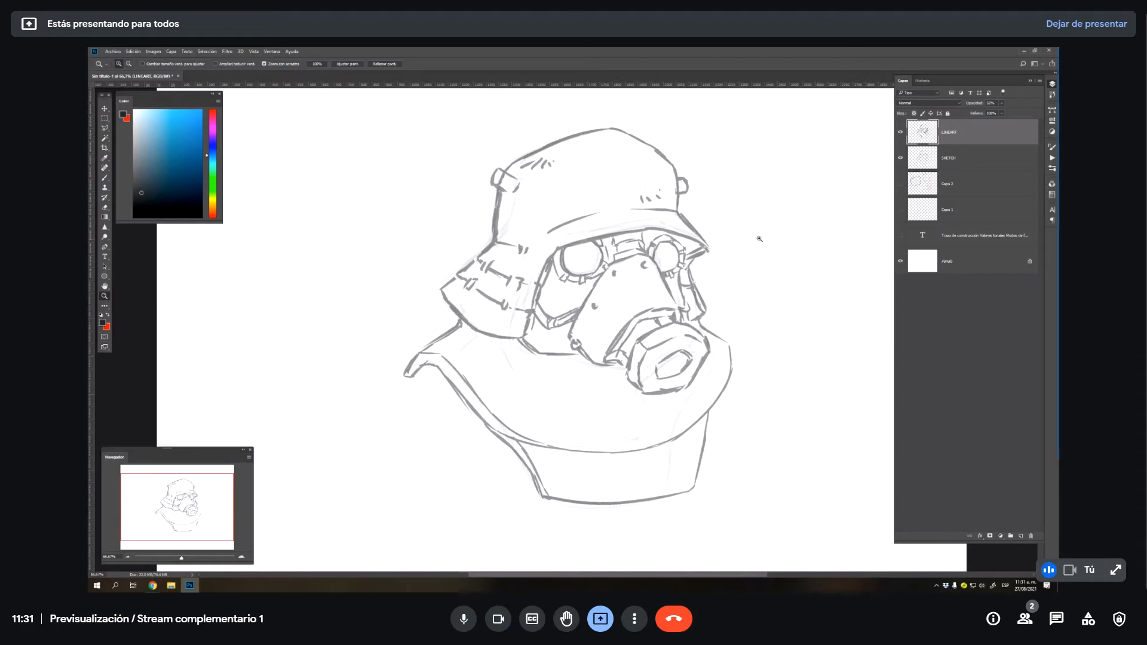
key("v")
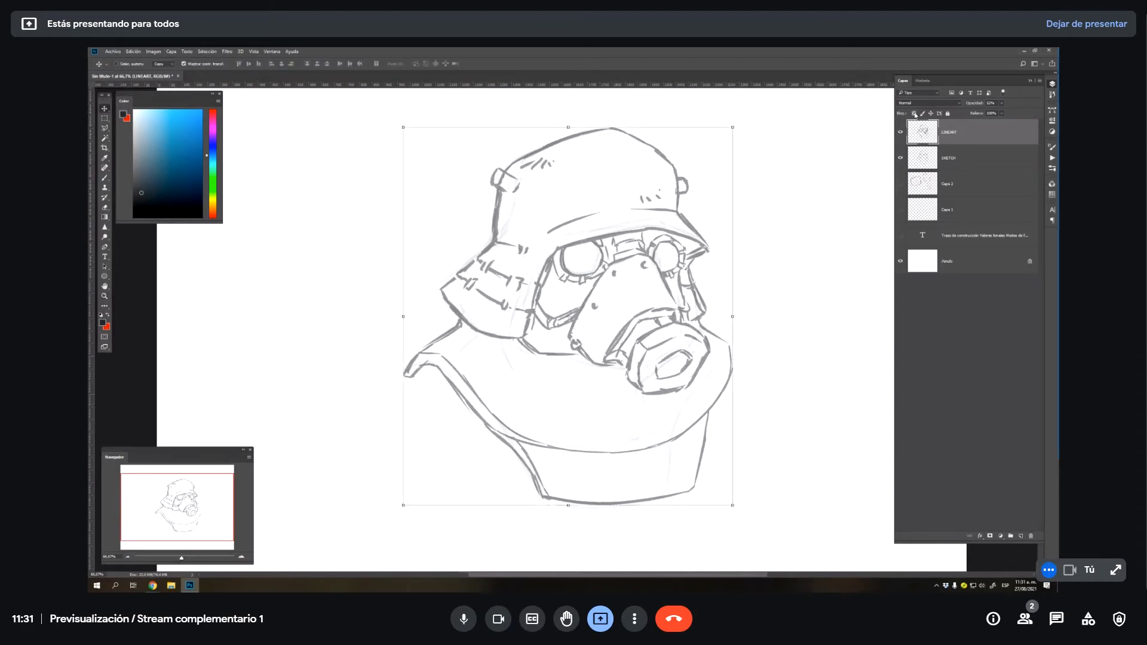
left_click(1002, 104)
left_click_drag(1009, 113, 1022, 113)
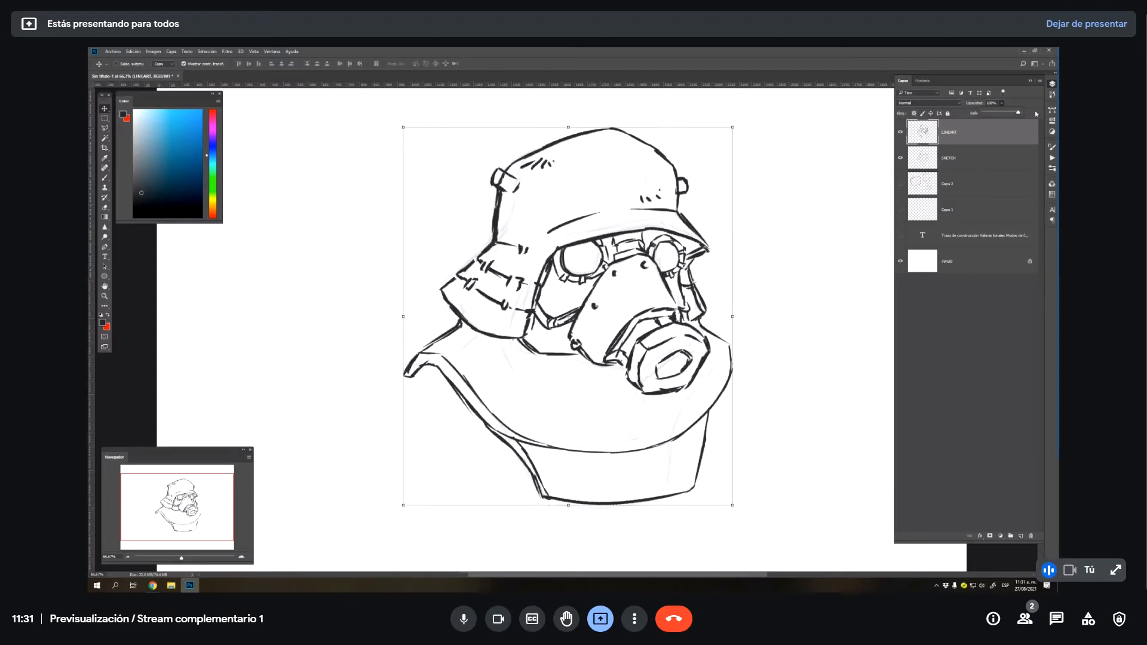
left_click(991, 134)
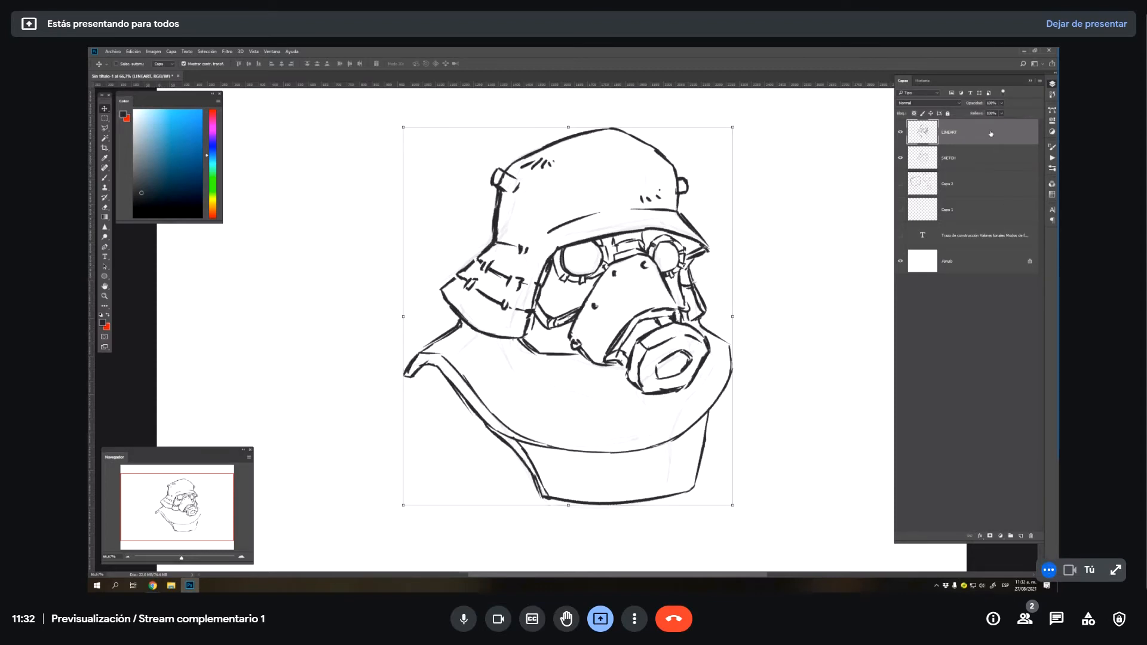
- Examine the finished line art at several zoom levels, toggling the LINEART layer's visibility to compare
key("z")
left_click(666, 308, "alt")
left_click(634, 344, "alt")
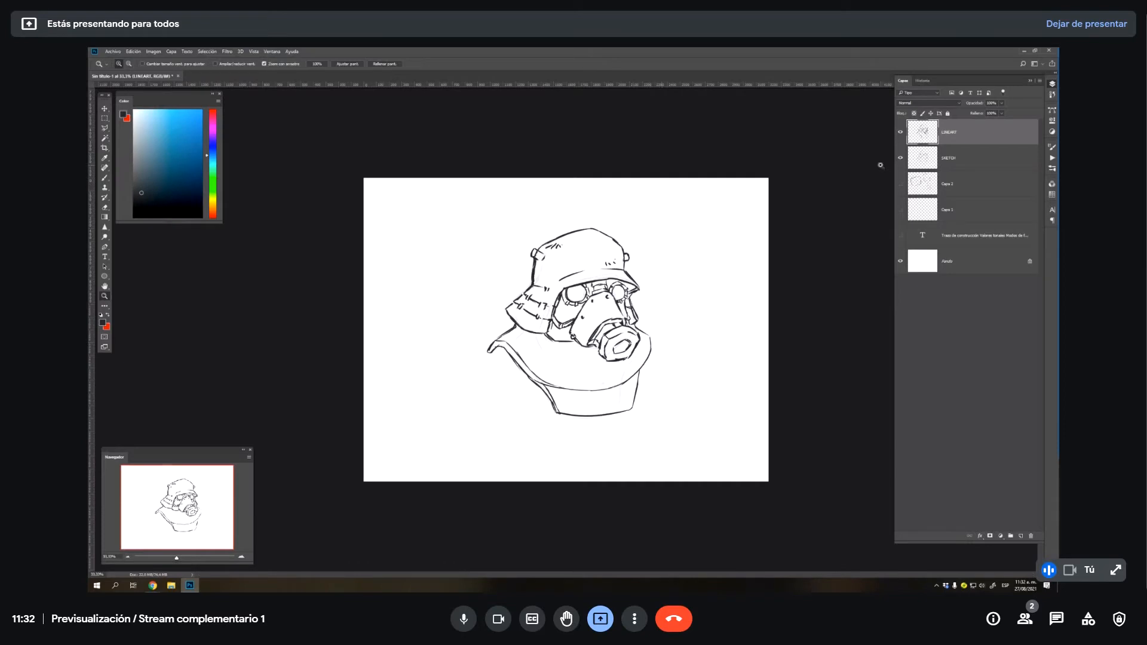
left_click(900, 139)
left_click(899, 134)
left_click(589, 305)
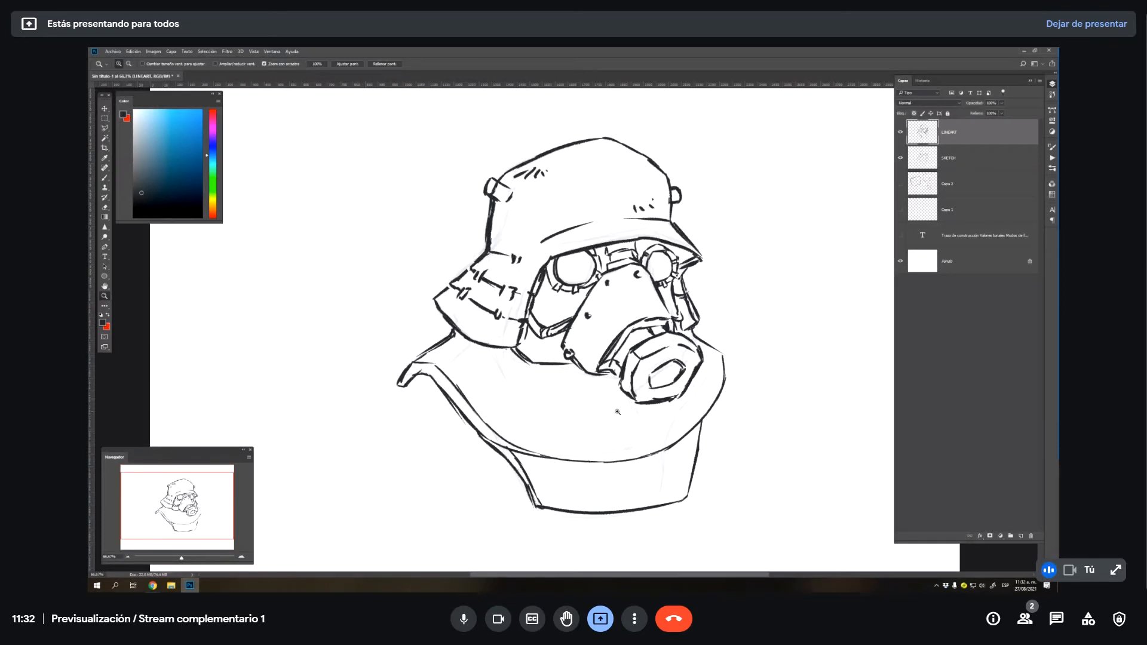
left_click(810, 332, "alt")
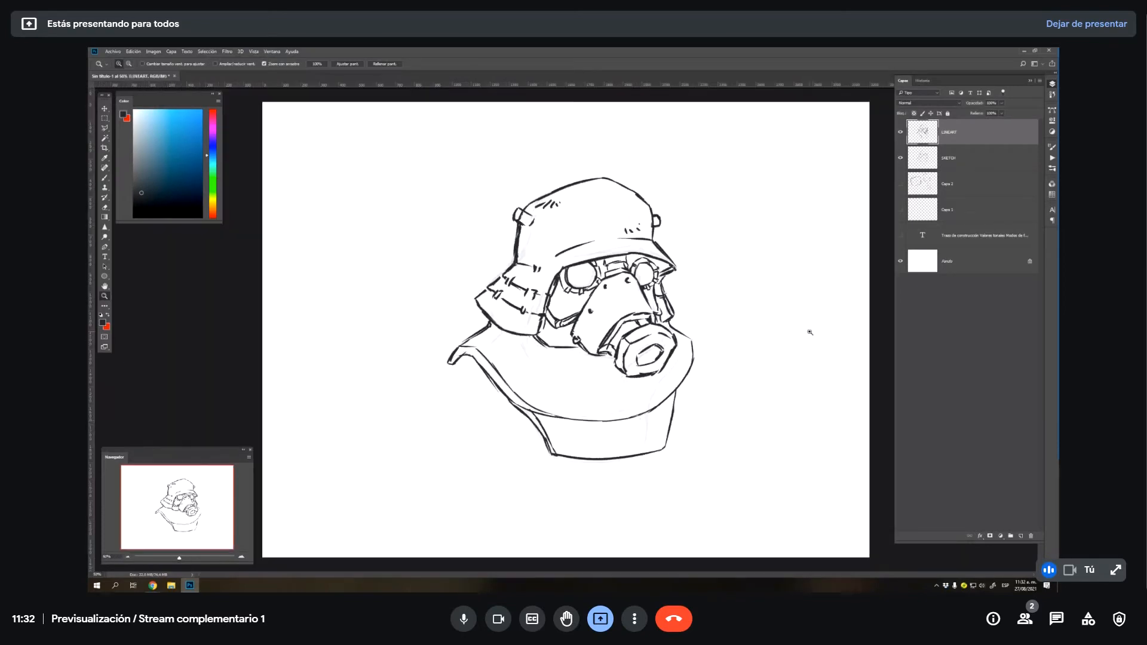
- Hide the SKETCH layer and add a new layer named BG placed directly below it
left_click(900, 158)
left_click(1020, 537)
double_click(962, 130)
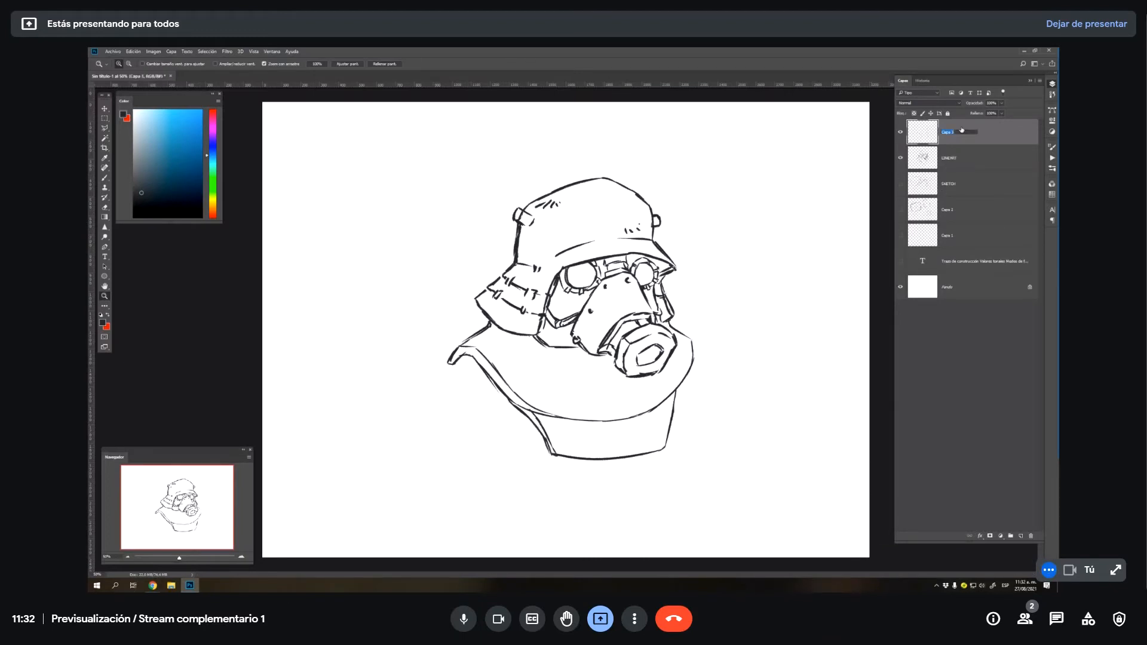
key("Return")
left_click_drag(960, 127, 981, 211)
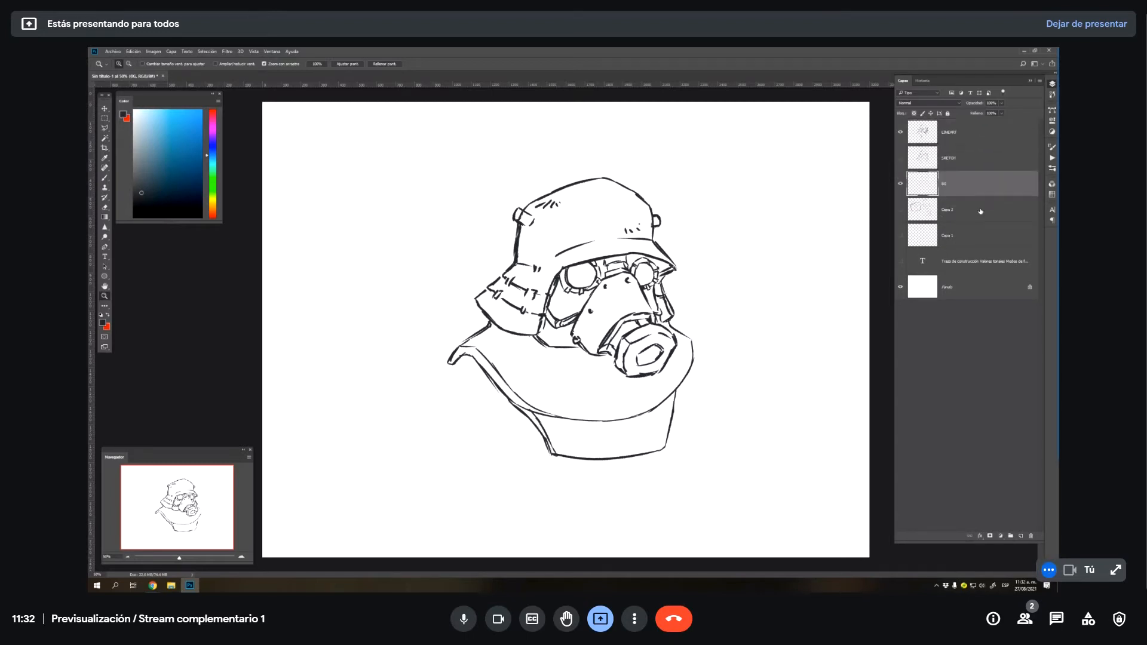
- Add a new layer named PINTURA directly above the BG layer
left_click(1019, 536)
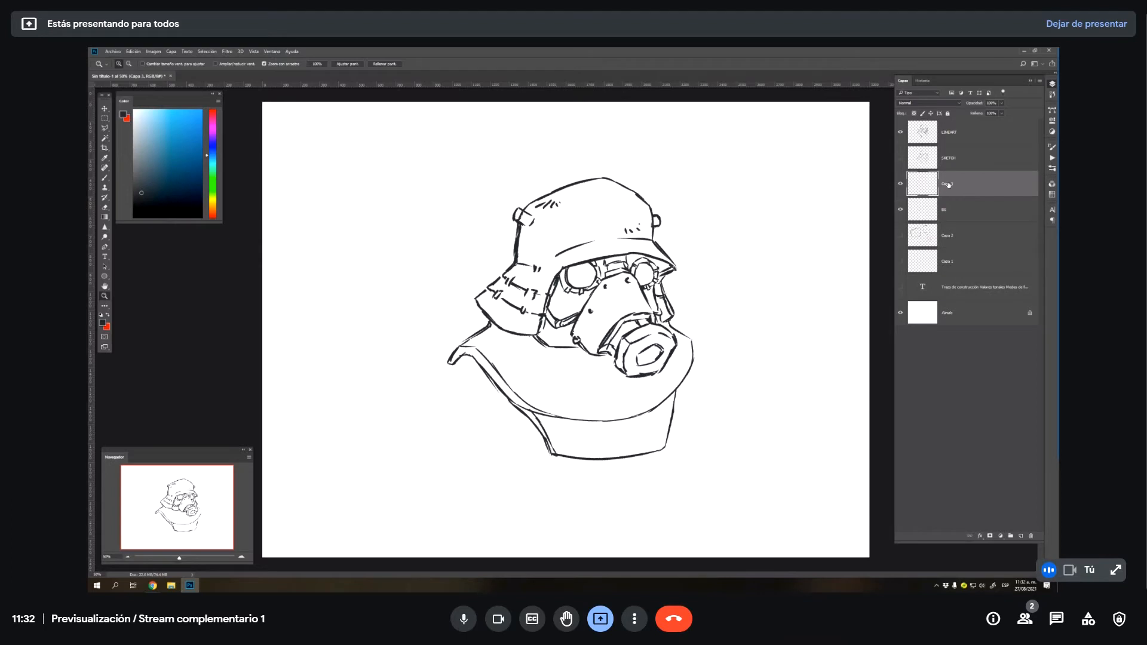
double_click(949, 184)
type("PINTURA")
key("Return")
- On the LINEART layer, brush a letter B, a bold zigzag scribble and fainter sample strokes in the empty space beside the bust
left_click(951, 211)
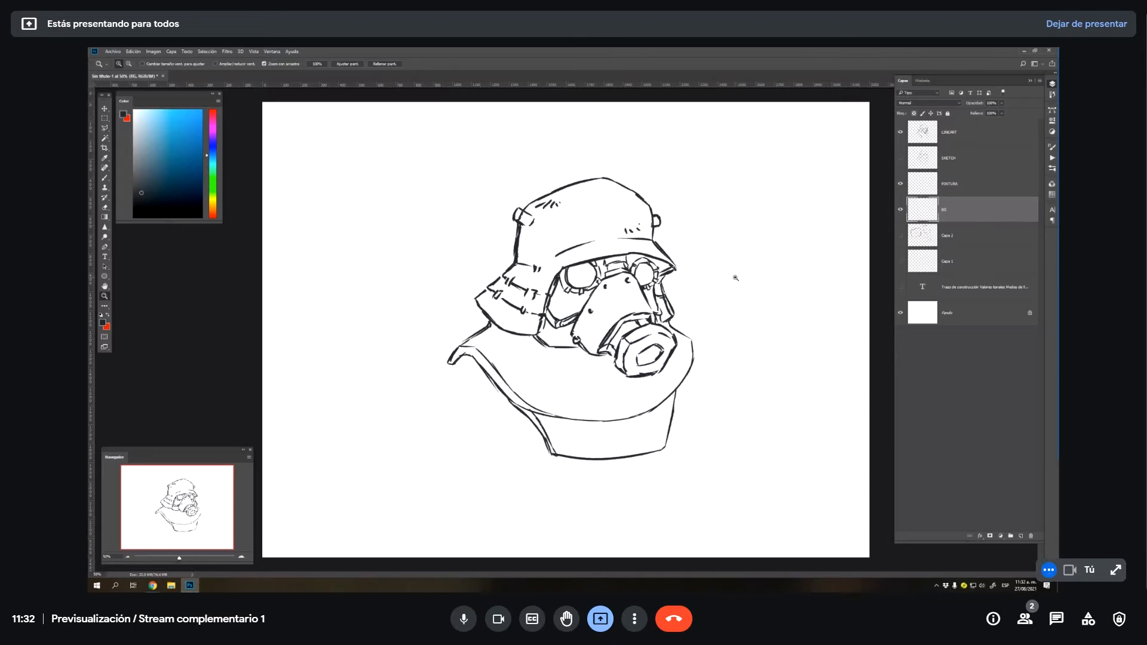
left_click(962, 180)
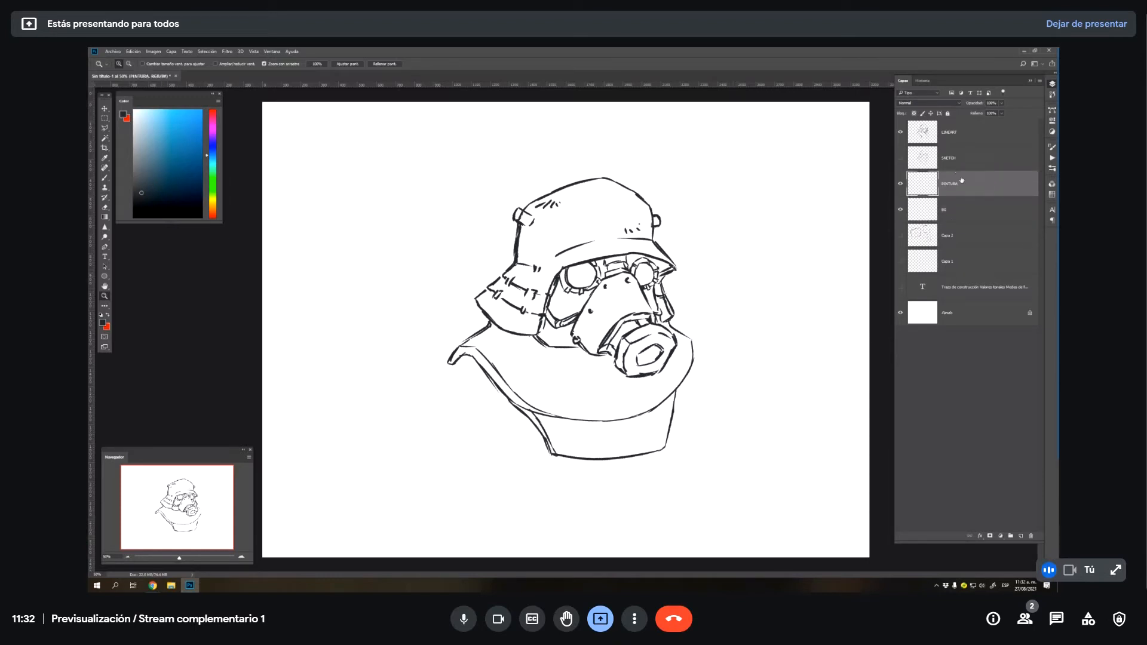
left_click(971, 141)
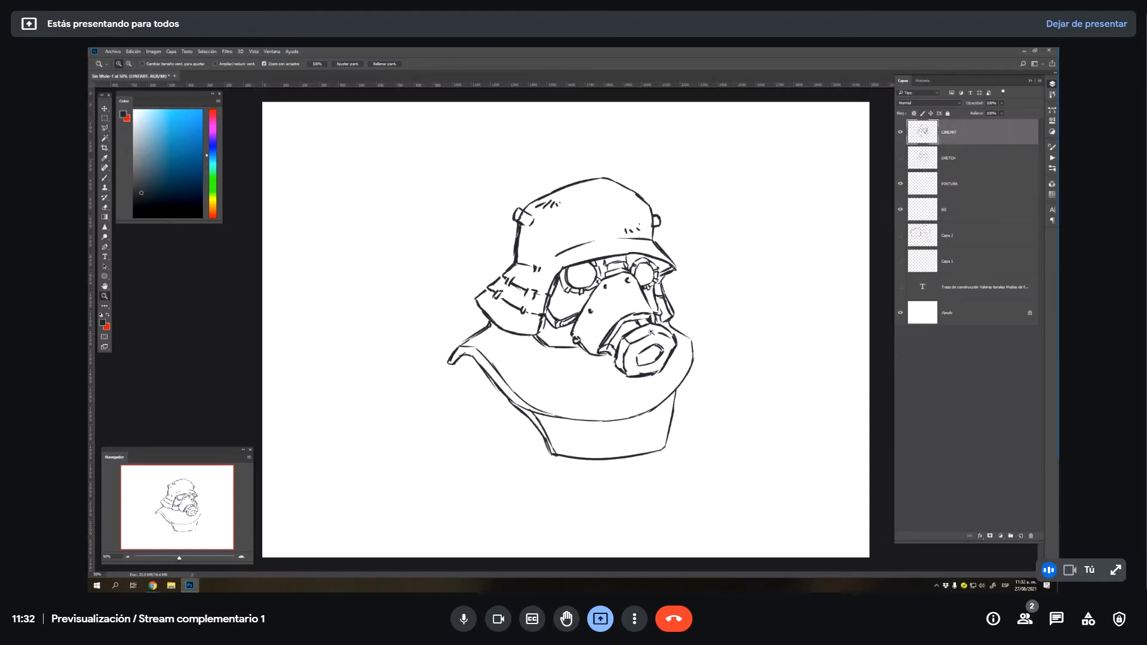
left_click_drag(699, 295, 740, 284)
key("v")
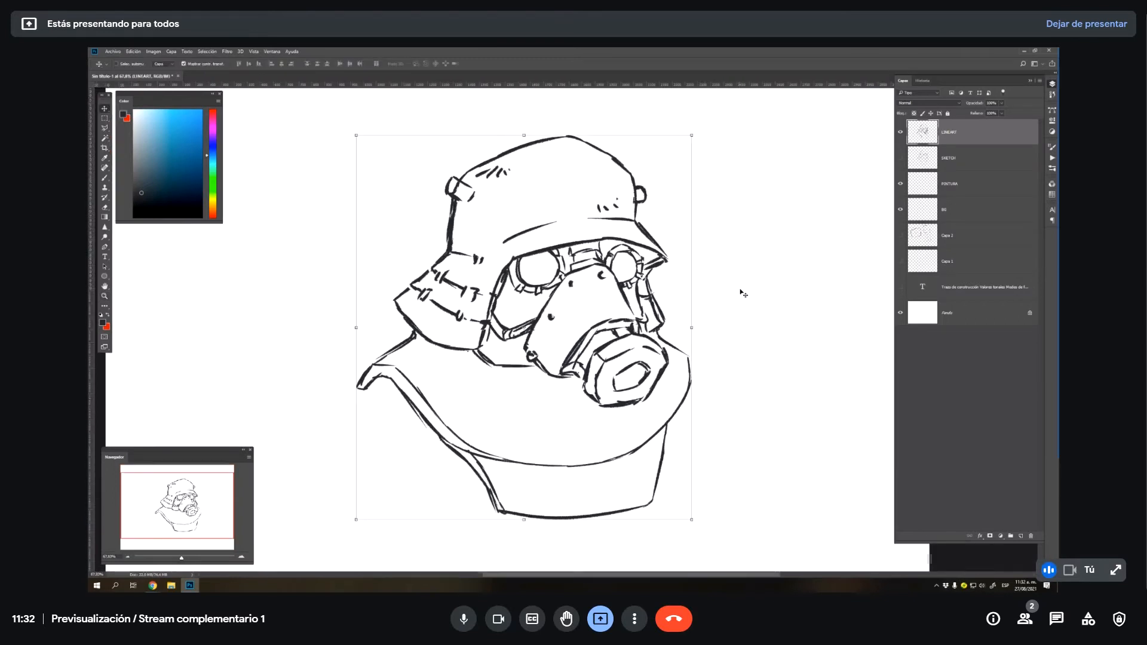
key("b")
left_click_drag(735, 245, 754, 308)
mouse_move(734, 250)
left_mouse_down()
mouse_move(783, 253)
mouse_move(758, 309)
left_mouse_up()
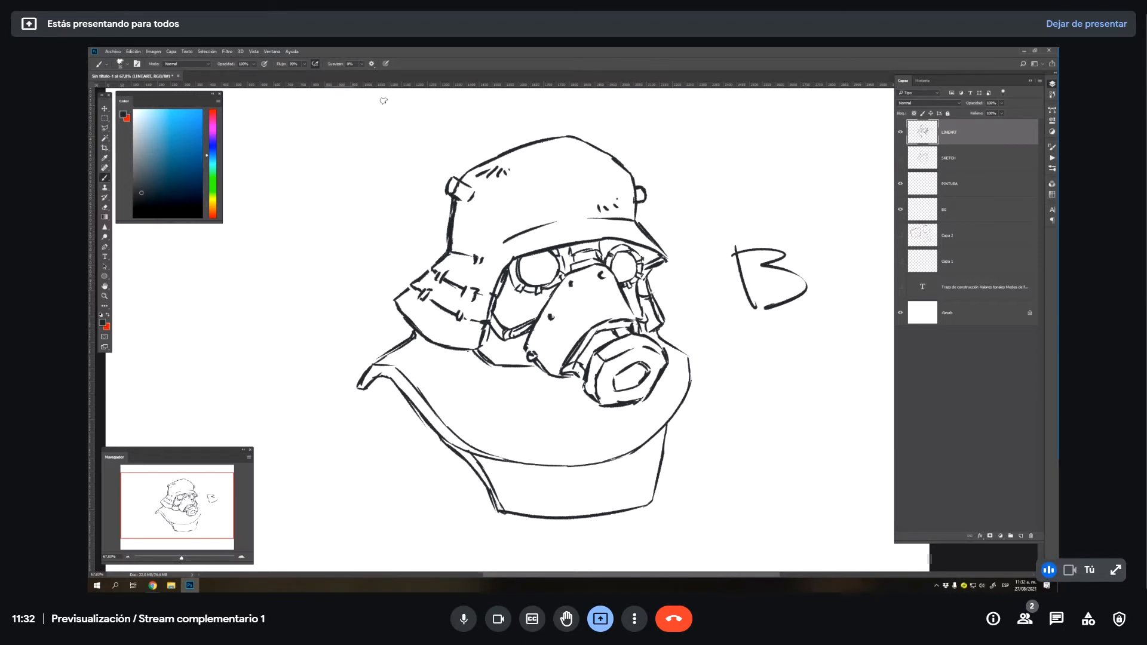
mouse_move(778, 137)
left_mouse_down()
mouse_move(681, 164)
mouse_move(838, 190)
mouse_move(855, 159)
left_mouse_up()
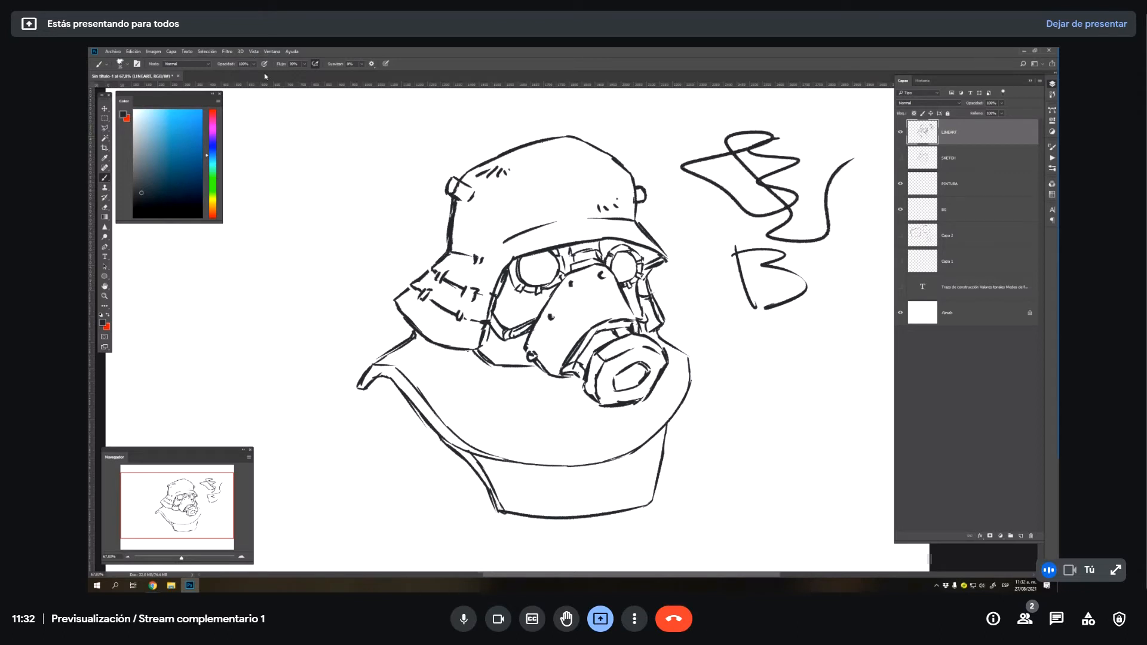
mouse_move(811, 324)
left_mouse_down()
mouse_move(810, 388)
mouse_move(744, 351)
mouse_move(772, 381)
mouse_move(823, 402)
mouse_move(842, 292)
mouse_move(861, 361)
left_mouse_up()
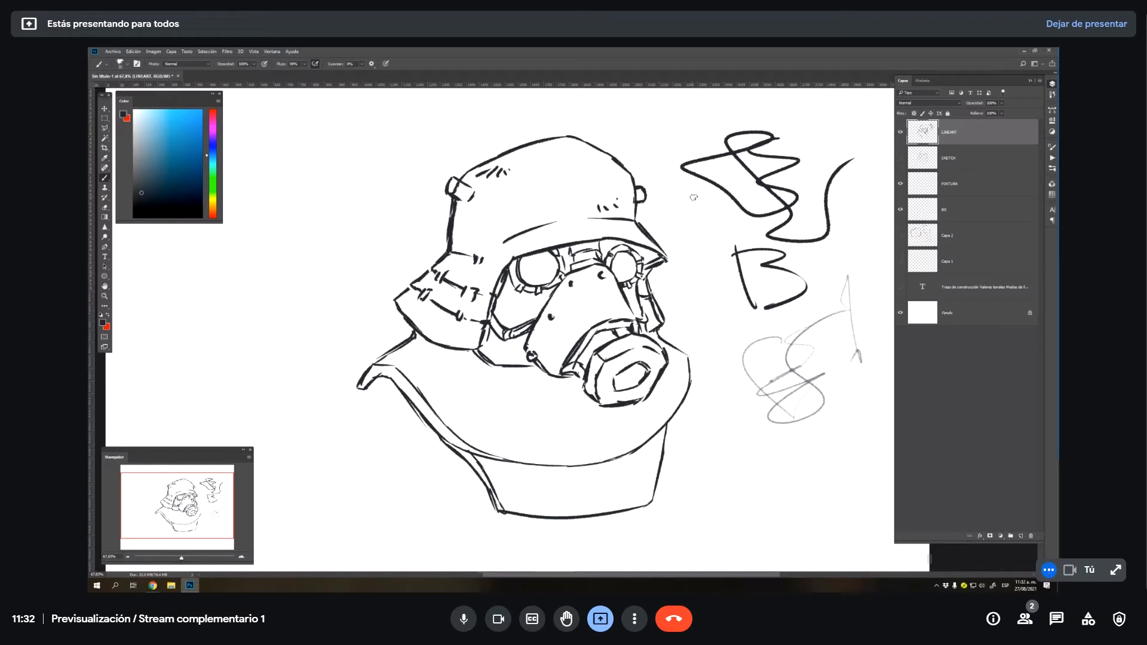
- Outline the letter B, zigzag scribble and faint sample strokes beside the bust with the Polygonal Lasso, delete them and deselect
key("l")
left_click(687, 213)
left_click(639, 166)
left_click(669, 113)
left_click(799, 86)
left_click(876, 138)
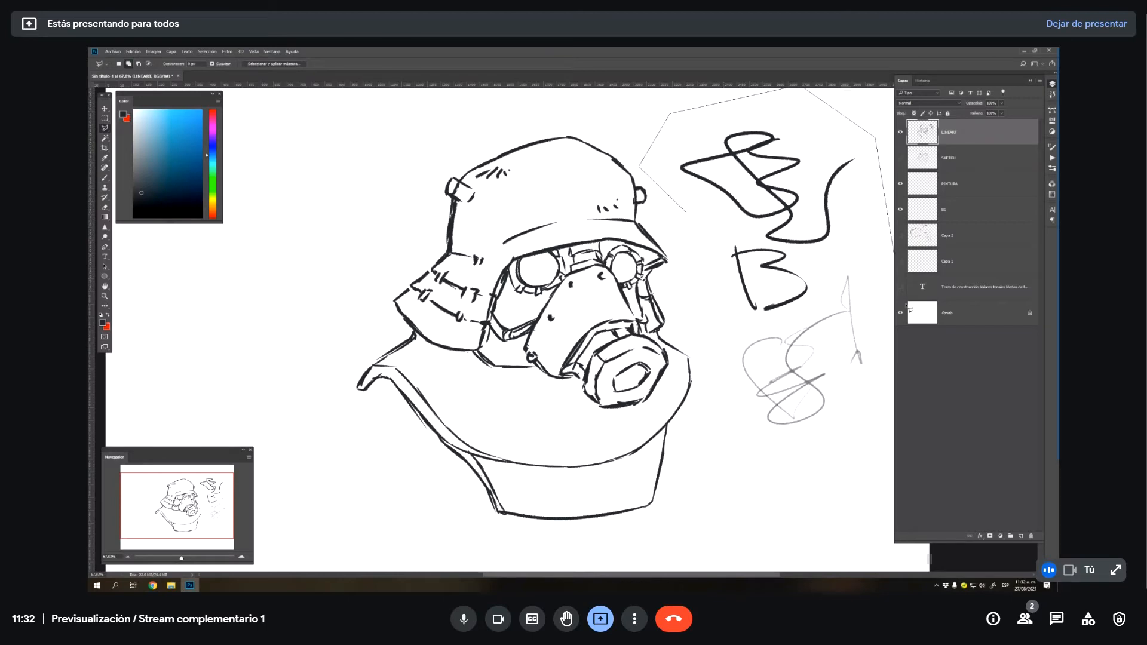
left_click(896, 422)
left_click(777, 491)
left_click(738, 454)
double_click(692, 251)
key("Delete")
key("ctrl+d")
- Brush several thick, tapering test strokes in the empty space beside the bust on the LINEART layer
key("b")
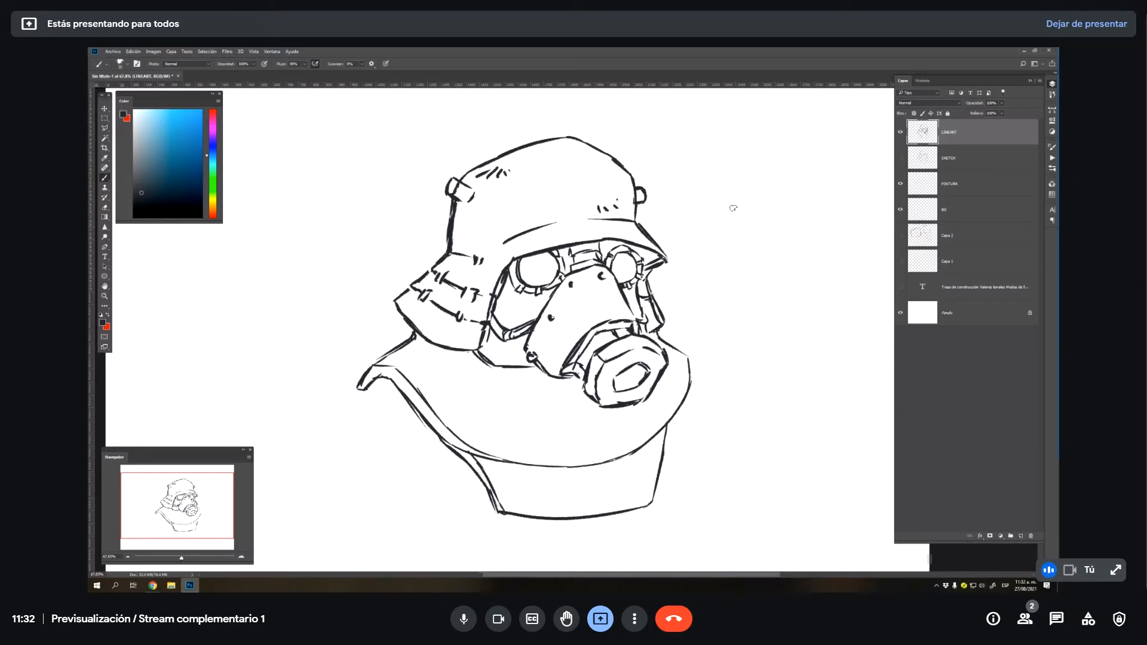
mouse_move(774, 142)
left_mouse_down()
mouse_move(812, 402)
mouse_move(783, 205)
left_mouse_up()
mouse_move(825, 161)
left_mouse_down()
mouse_move(863, 199)
mouse_move(848, 371)
mouse_move(713, 229)
mouse_move(780, 452)
left_mouse_up()
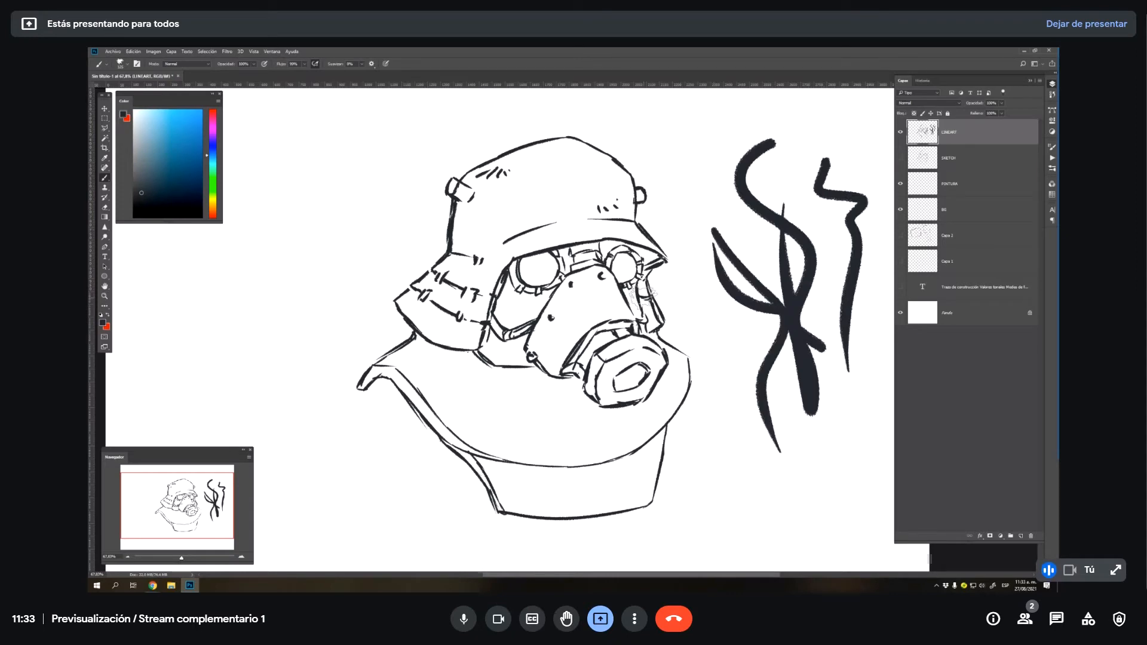
- Turn off Shape Dynamics in the brush settings and paint thick, uniform-width test strokes over the lower part of the earlier ones
key("F5")
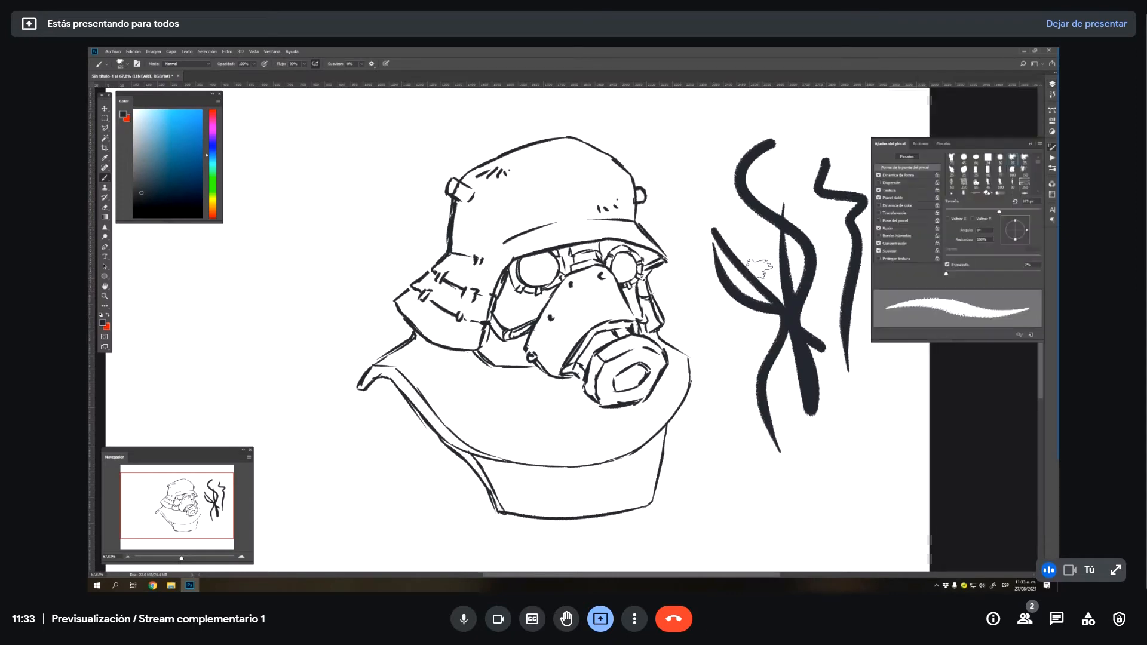
left_click(896, 176)
left_click(878, 175)
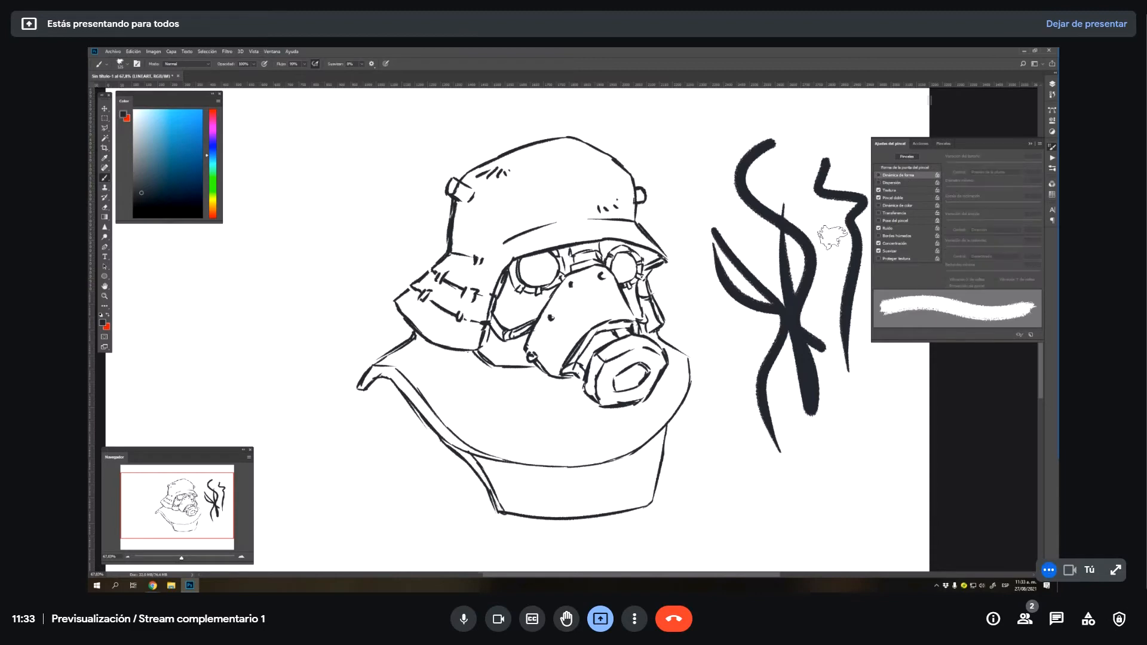
mouse_move(855, 387)
left_mouse_down()
mouse_move(859, 482)
mouse_move(744, 543)
left_mouse_up()
mouse_move(754, 481)
left_mouse_down()
mouse_move(741, 328)
mouse_move(746, 361)
mouse_move(848, 478)
mouse_move(794, 436)
mouse_move(855, 513)
mouse_move(796, 463)
mouse_move(777, 421)
left_mouse_up()
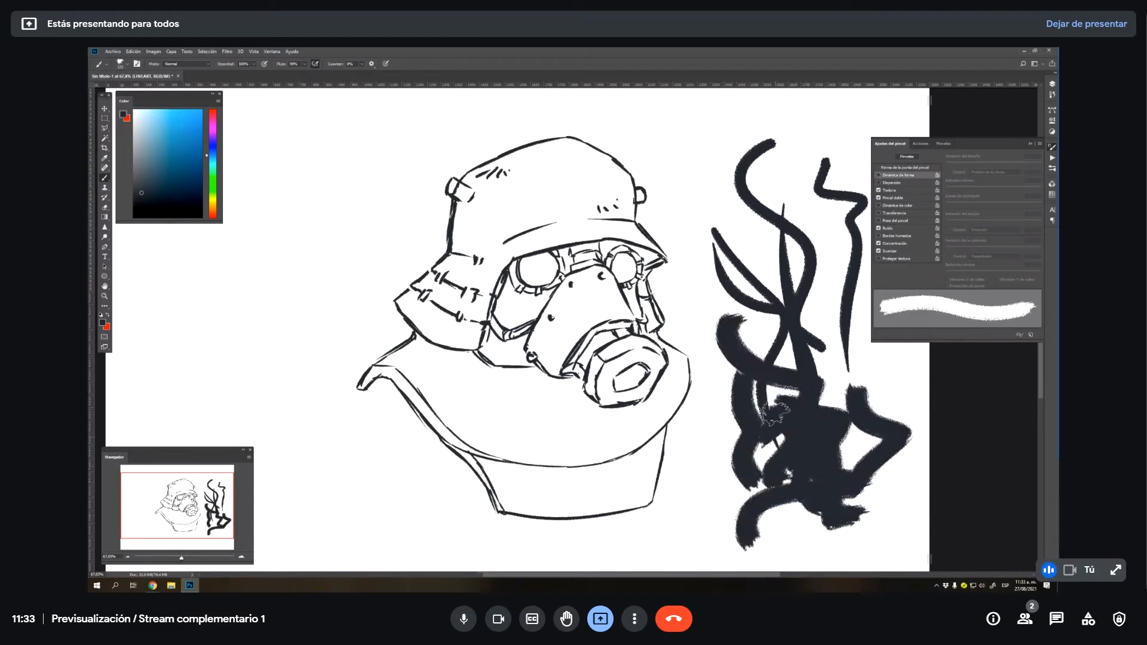
- Lasso the whole cluster of tapering and uniform-width test strokes, delete it from the LINEART layer and clear the selection
key("l")
mouse_move(700, 127)
left_mouse_down()
mouse_move(693, 317)
mouse_move(699, 257)
mouse_move(681, 316)
left_mouse_up()
left_click(788, 180)
mouse_move(742, 117)
left_mouse_down()
mouse_move(701, 266)
mouse_move(720, 555)
mouse_move(881, 148)
mouse_move(834, 118)
left_mouse_up()
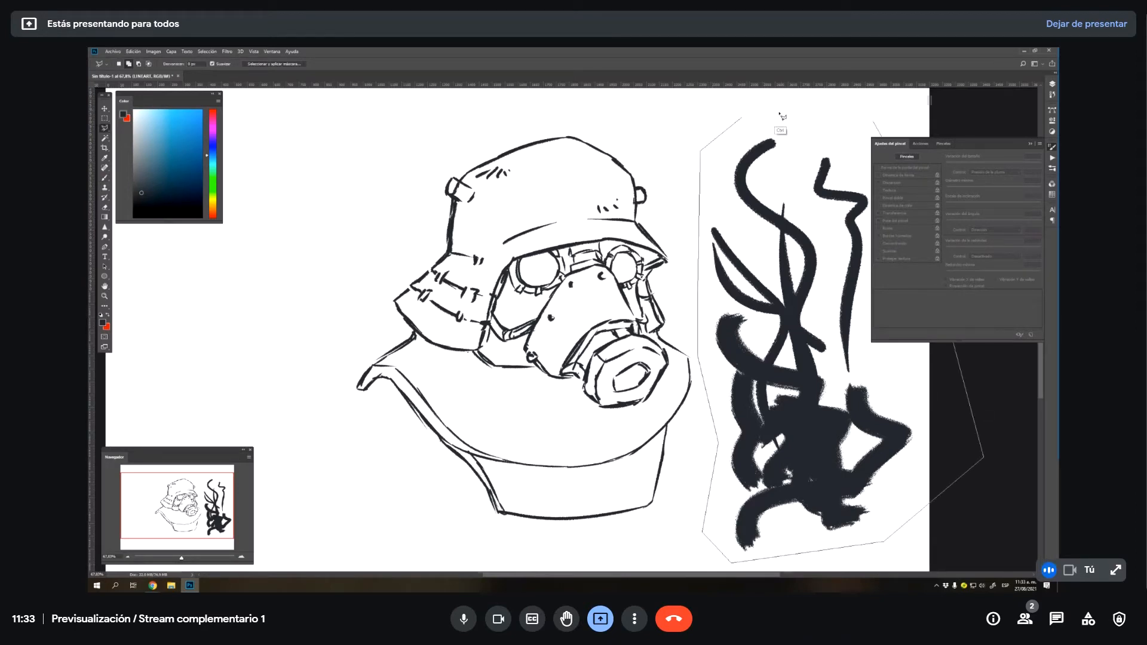
key("Delete")
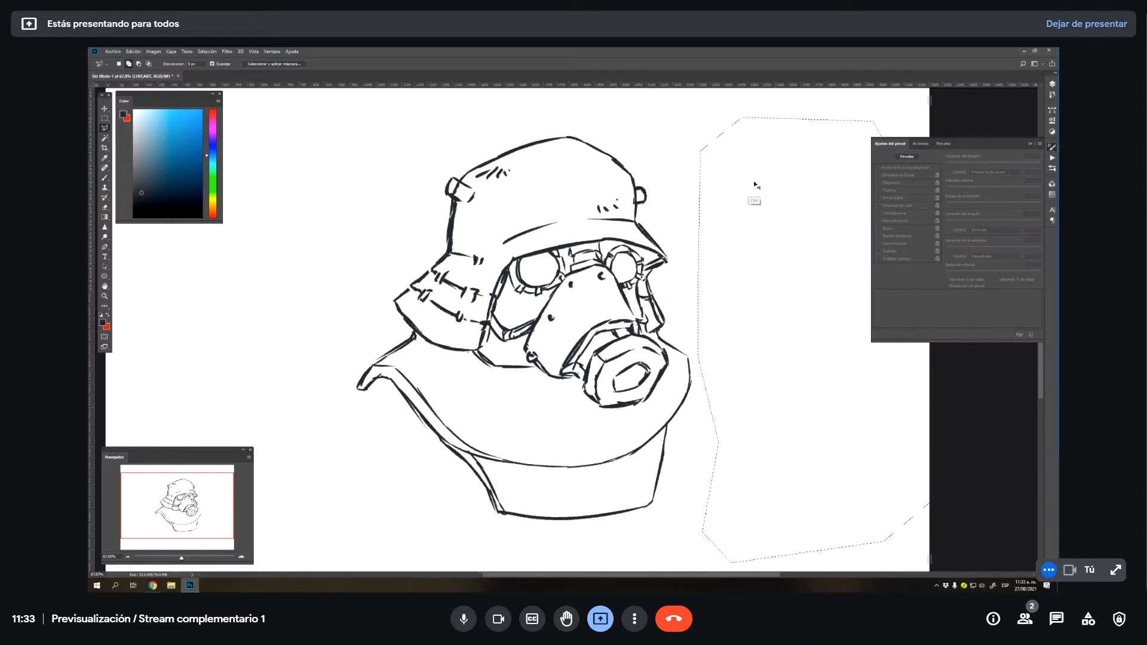
key("b")
key("ctrl+d")
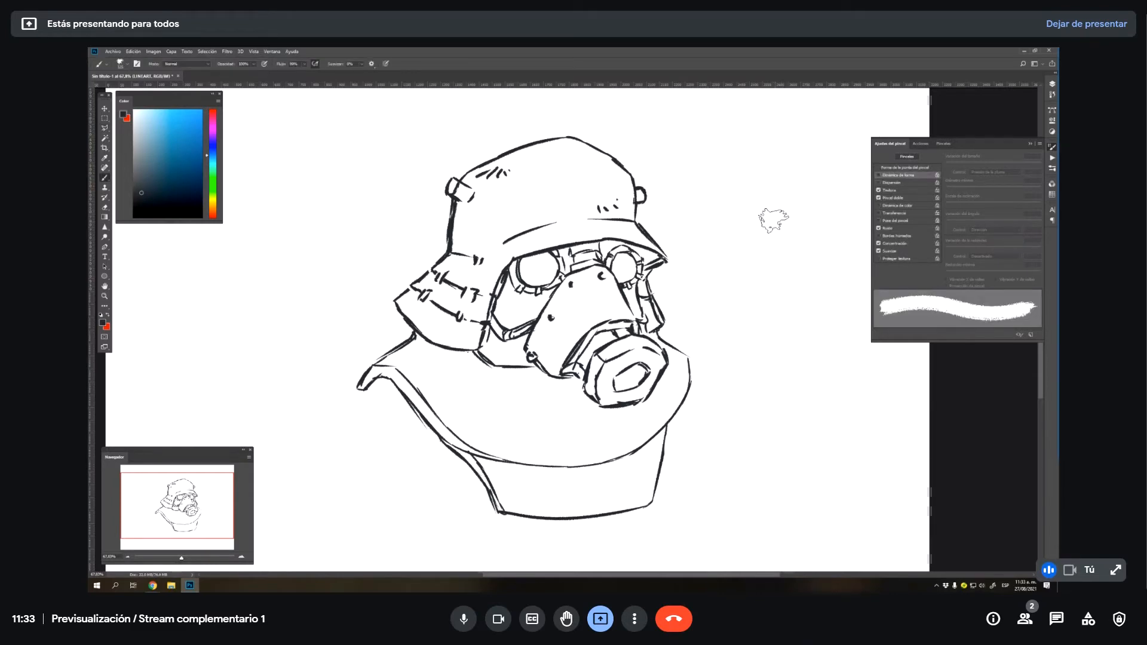
- Brush a thick wavy stroke with pen-pressure size control off, then switch it on and brush thinner, tapering strokes beside it
left_click(387, 65)
left_click(385, 66)
left_click(387, 65)
left_click(386, 66)
mouse_move(792, 157)
left_mouse_down()
mouse_move(794, 230)
mouse_move(855, 401)
left_mouse_up()
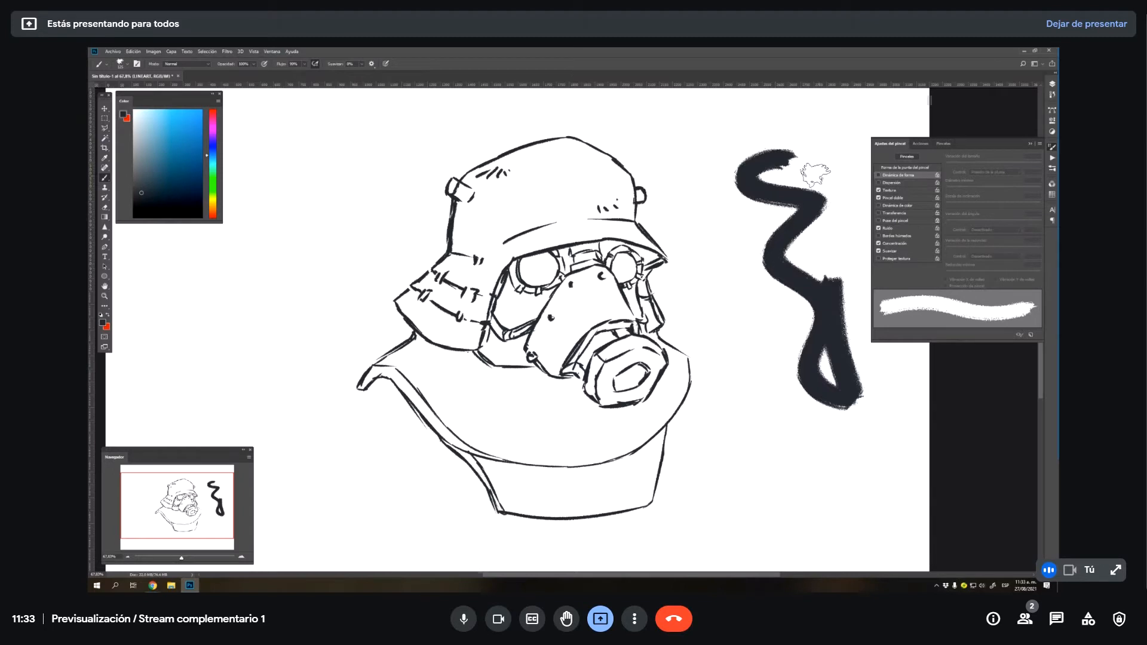
left_click(386, 65)
mouse_move(691, 162)
left_mouse_down()
mouse_move(748, 304)
mouse_move(775, 437)
left_mouse_up()
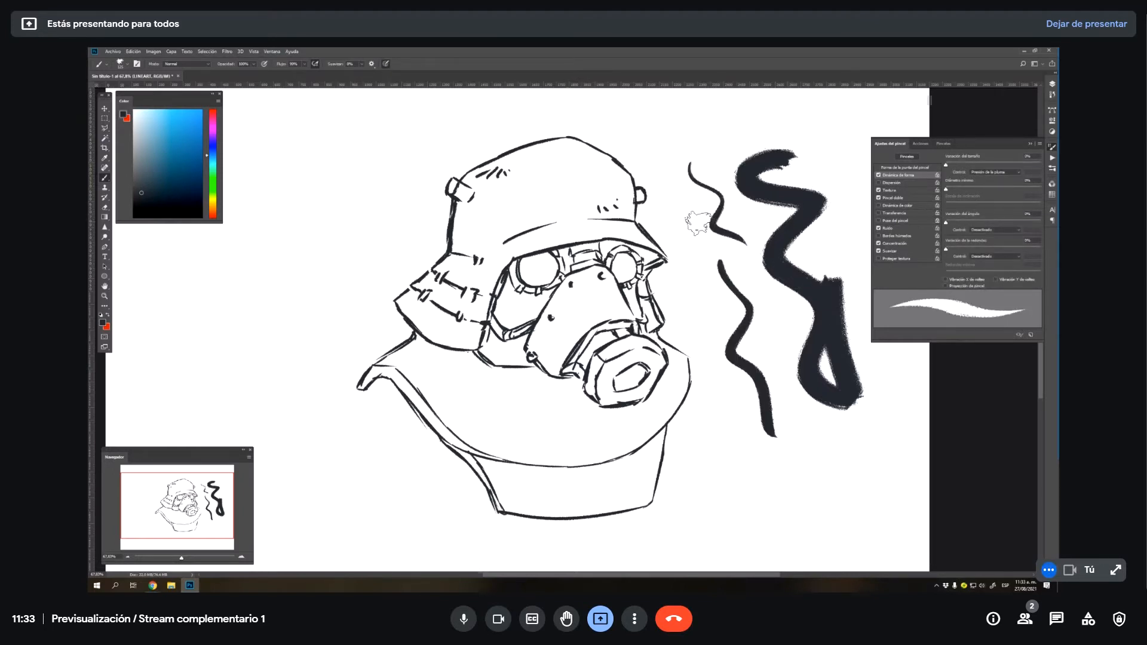
- Enclose the pressure-comparison strokes in a Polygonal Lasso selection, delete them and deselect
key("l")
left_click(694, 276)
left_click(663, 124)
left_click(840, 113)
left_click(932, 406)
left_click(868, 484)
left_click(794, 501)
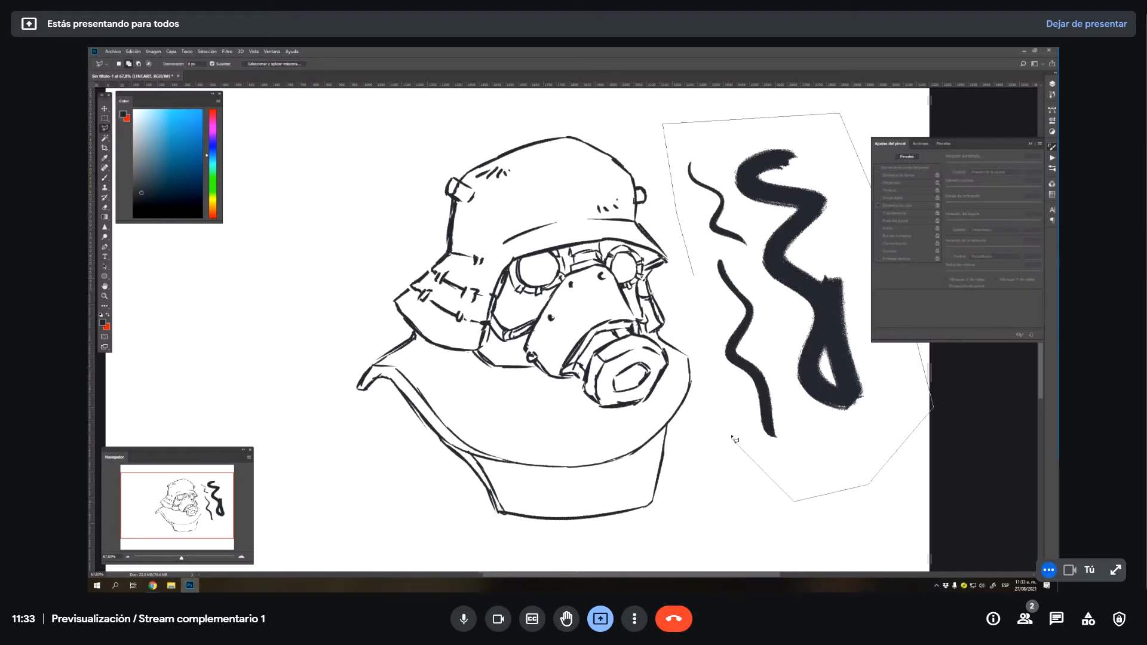
left_click(710, 406)
left_click(694, 277)
key("Delete")
key("ctrl+d")
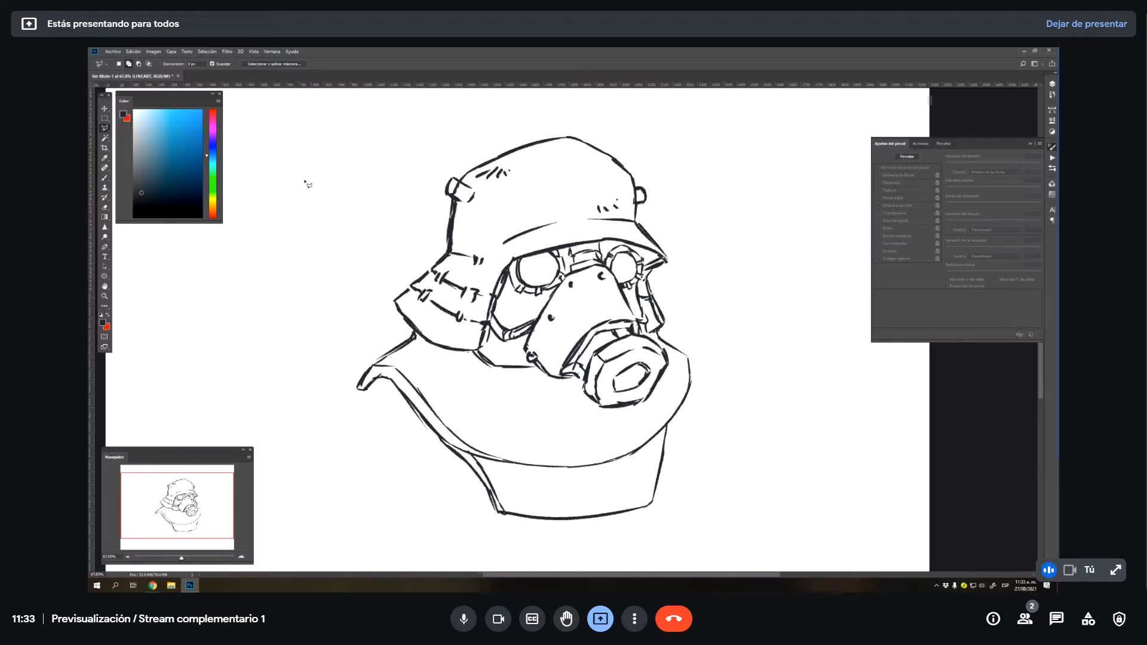
- Bring the layer list back into view and make the BG layer active
key("b")
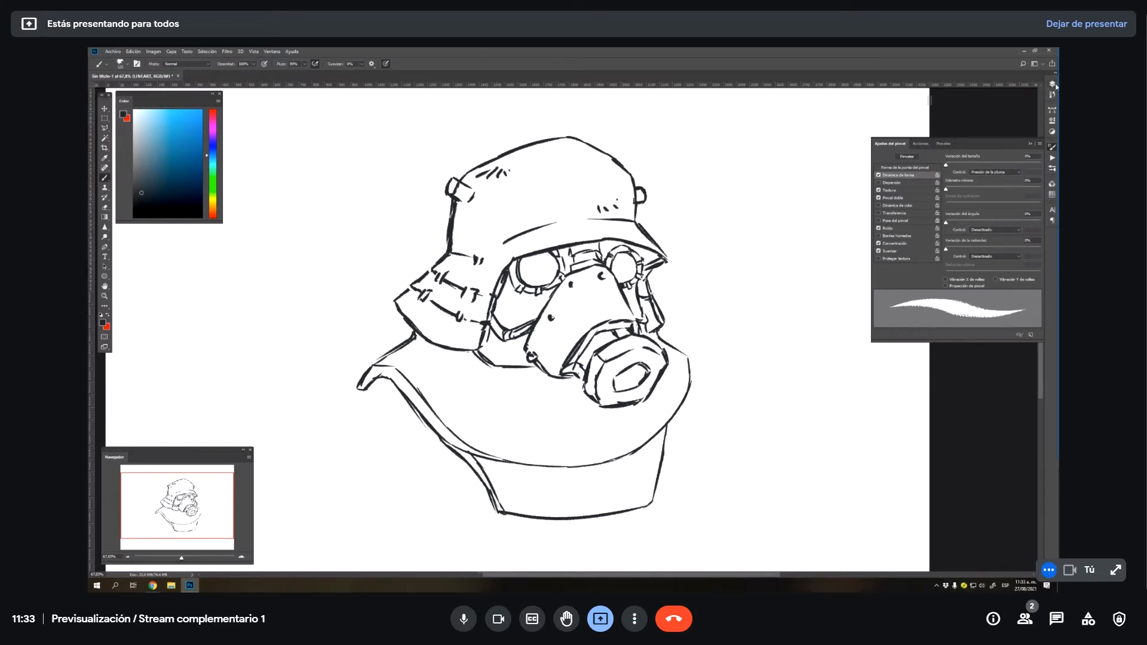
left_click(1053, 83)
left_click(958, 216)
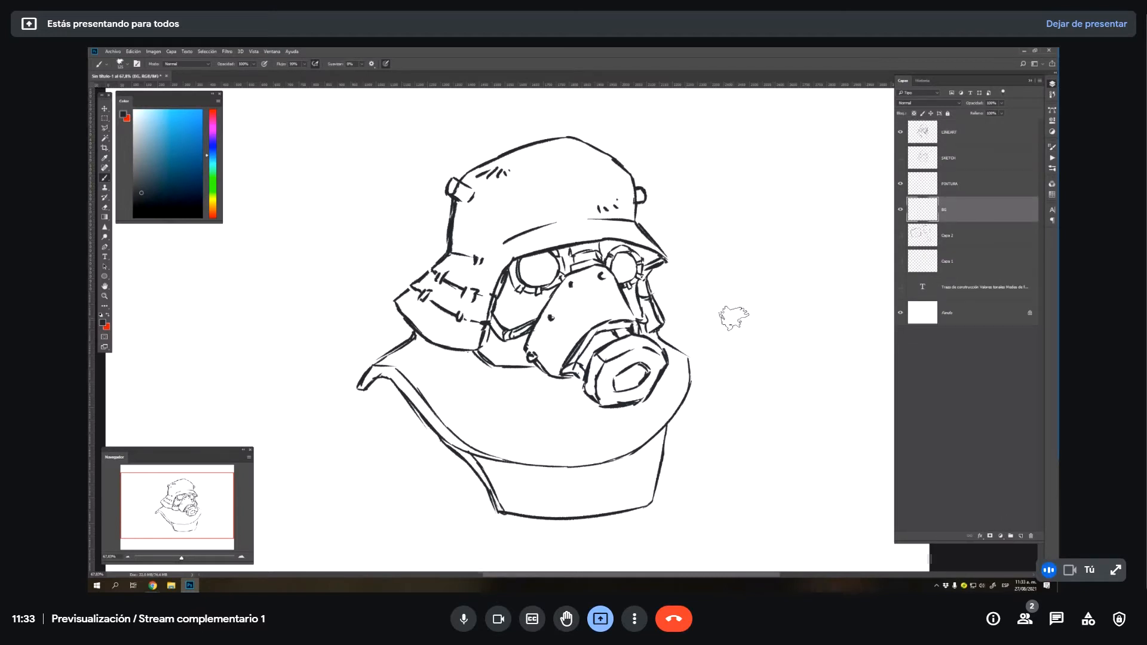
key("l")
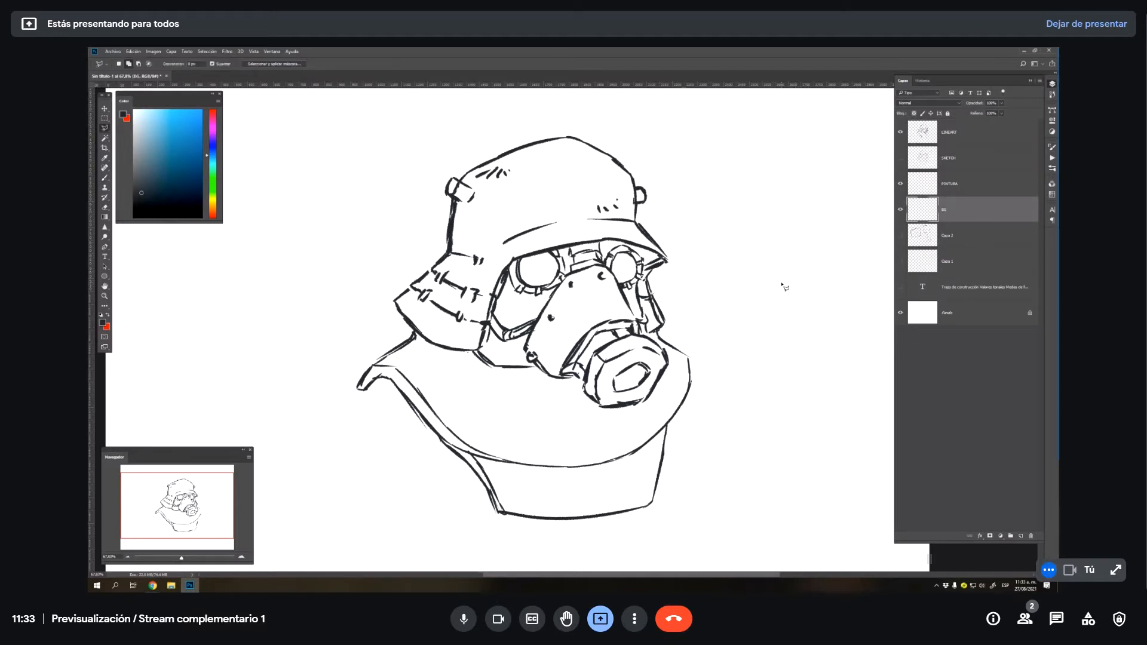
key("shift+l")
mouse_move(805, 215)
left_mouse_down()
mouse_move(724, 277)
mouse_move(862, 163)
left_mouse_up()
key("ctrl+d")
- Draw a large, roughly rectangular Polygonal Lasso selection with a peaked upper edge around the entire bust
left_click(306, 132)
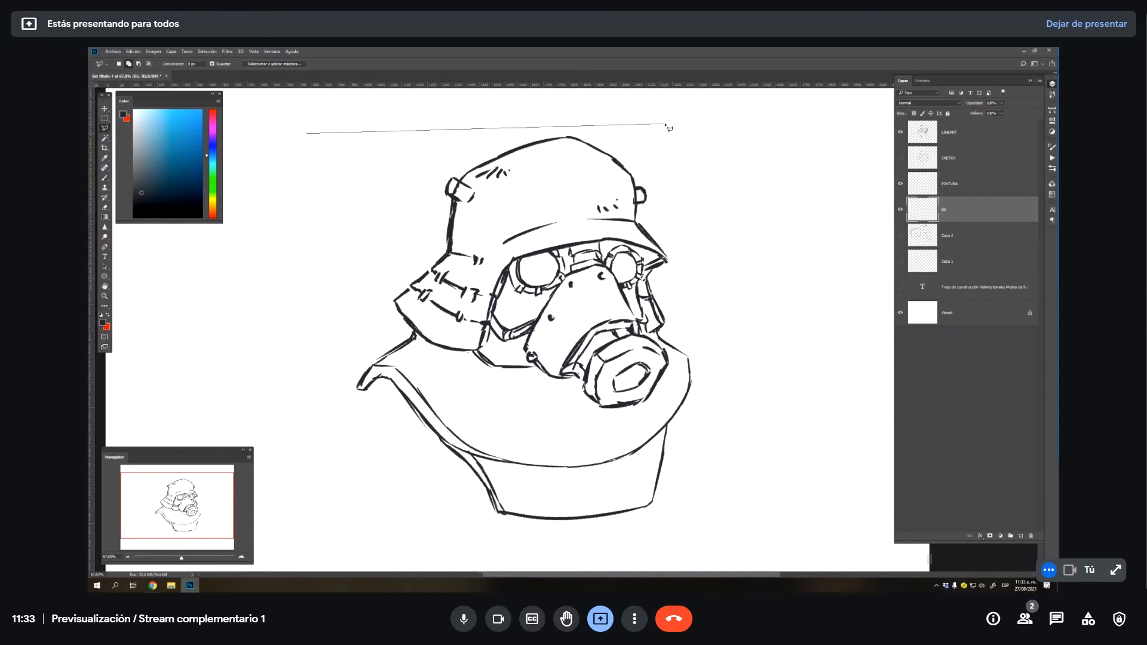
left_click(530, 102)
left_click(788, 128)
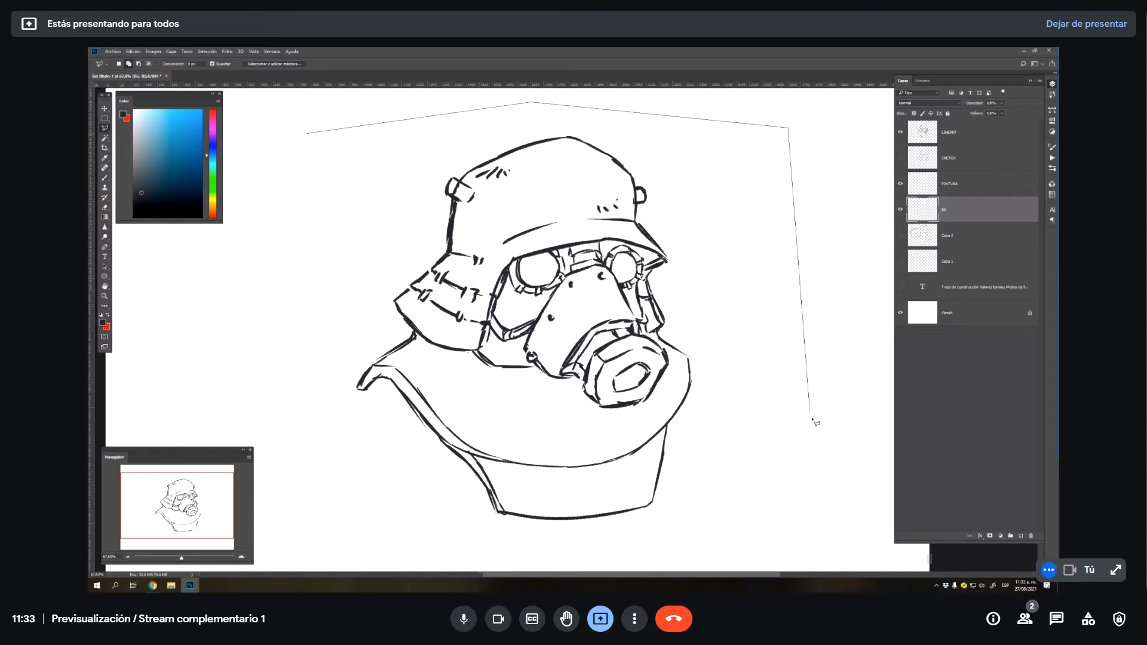
left_click(747, 546)
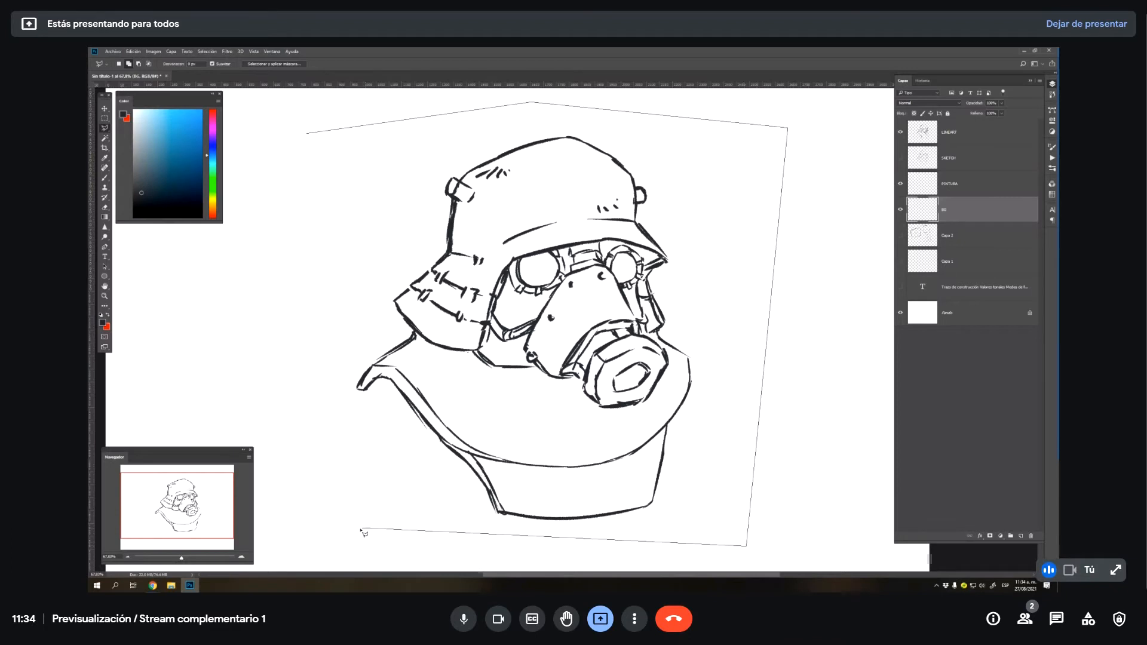
left_click(331, 547)
left_click(298, 159)
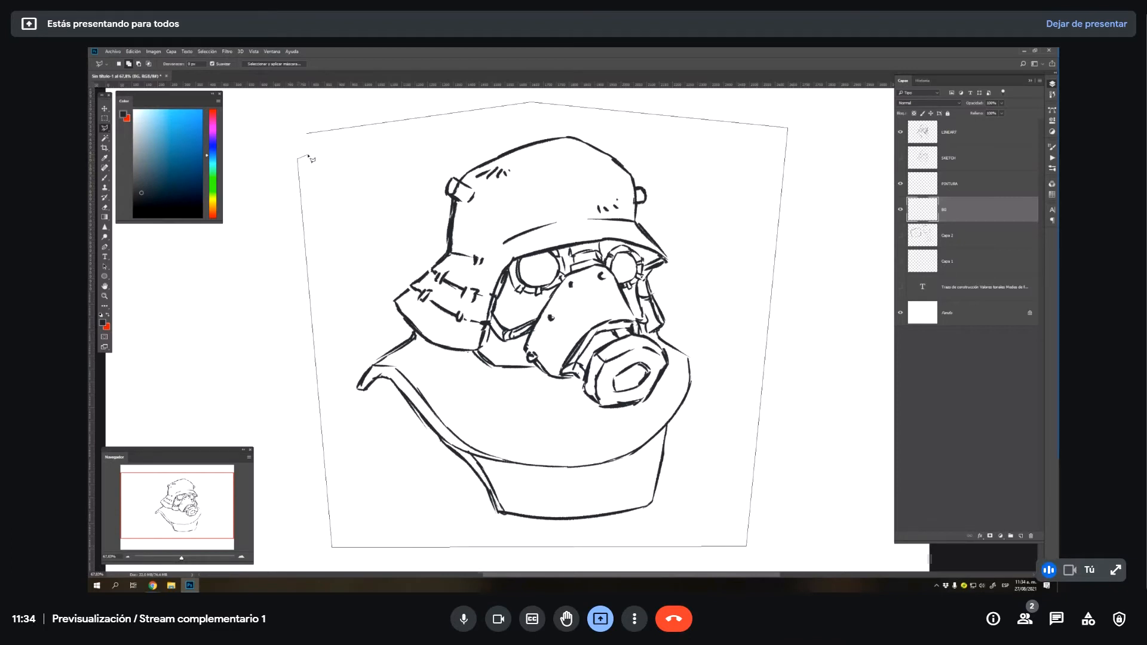
left_click(307, 133)
- Fill the selected area on the BG layer with dark grey using the Paint Bucket, and deselect
key("g")
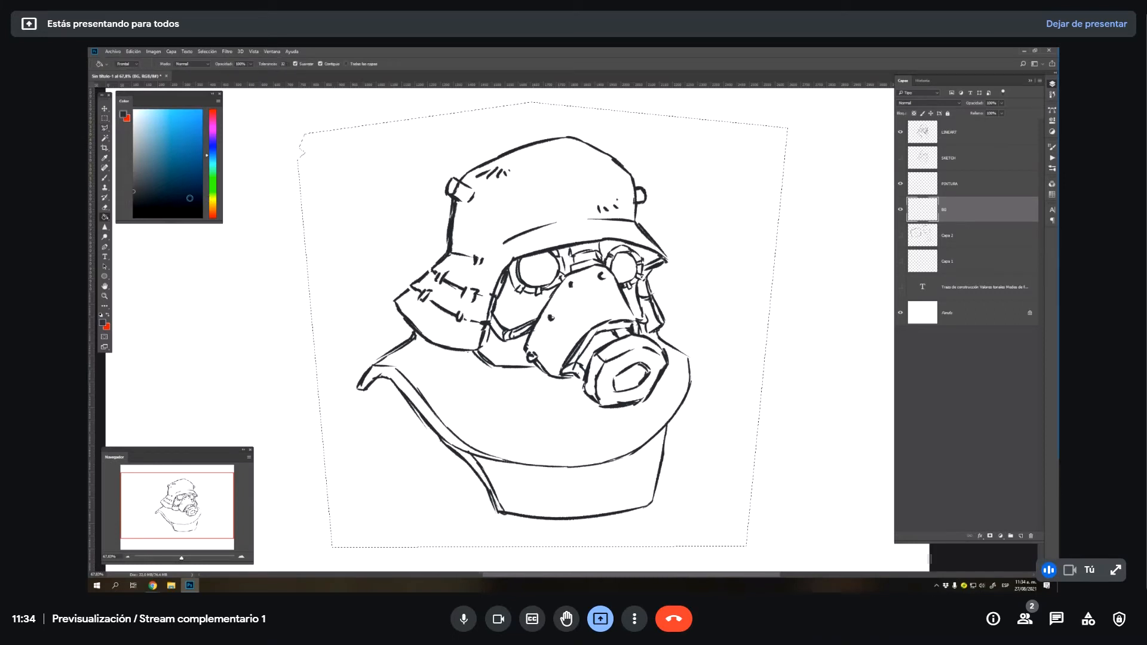
left_click(389, 251)
key("z")
left_click(717, 297, "alt")
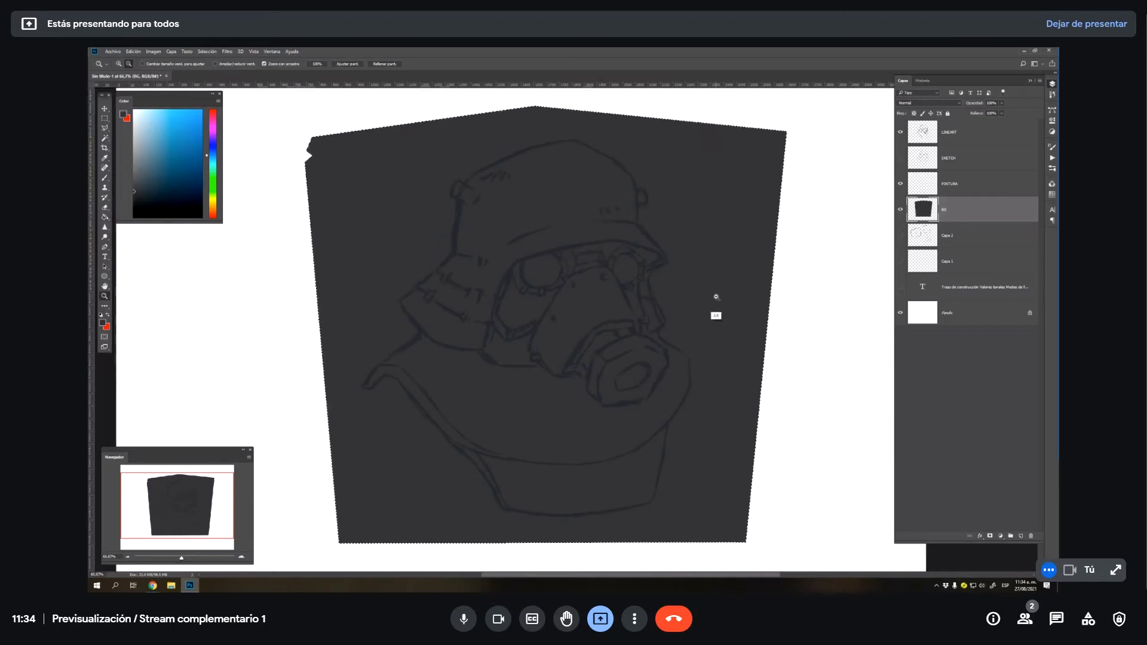
left_click(717, 297, "alt")
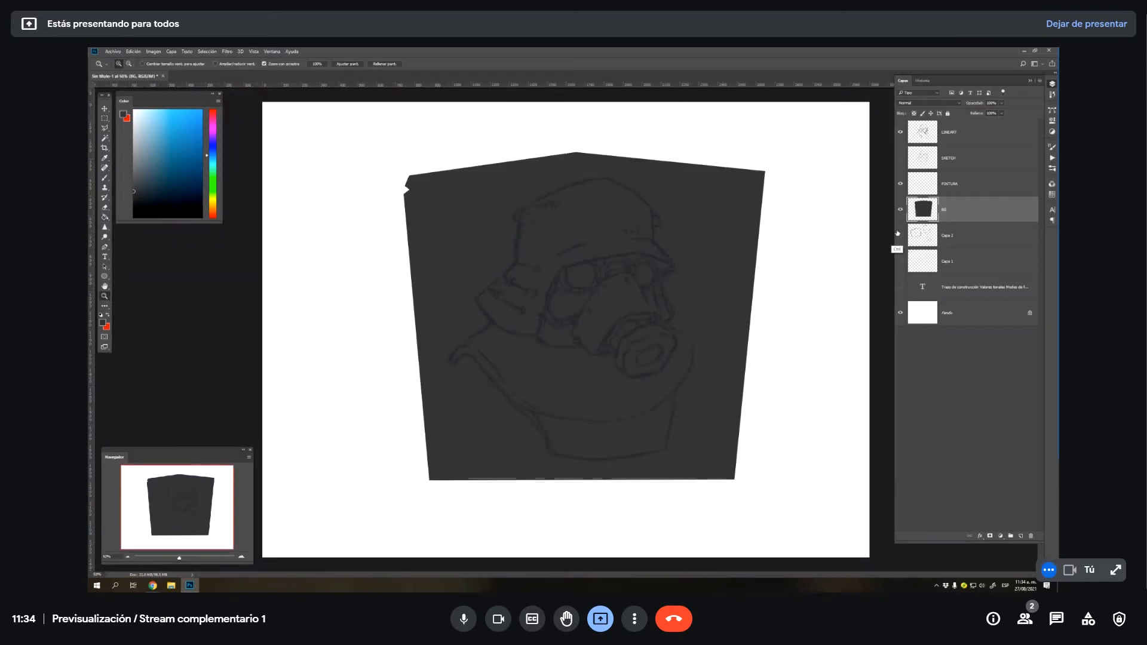
key("v")
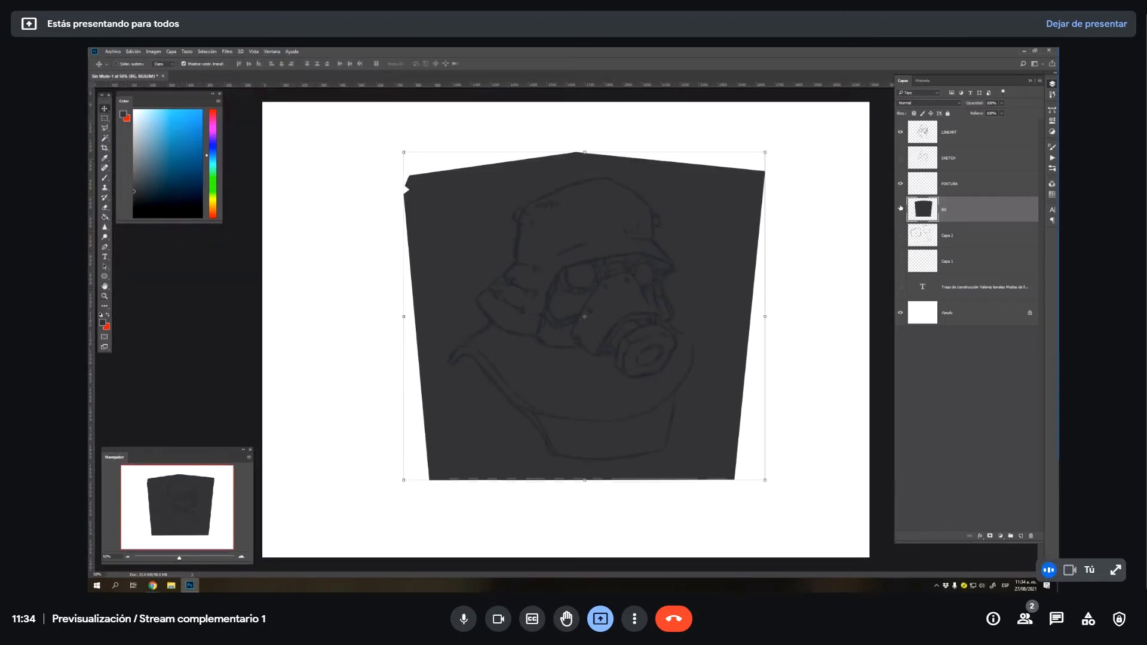
- Hide the BG and PINTURA layers, and show the topic-list text layer and the layer directly above it
left_click(900, 207)
left_click(900, 288)
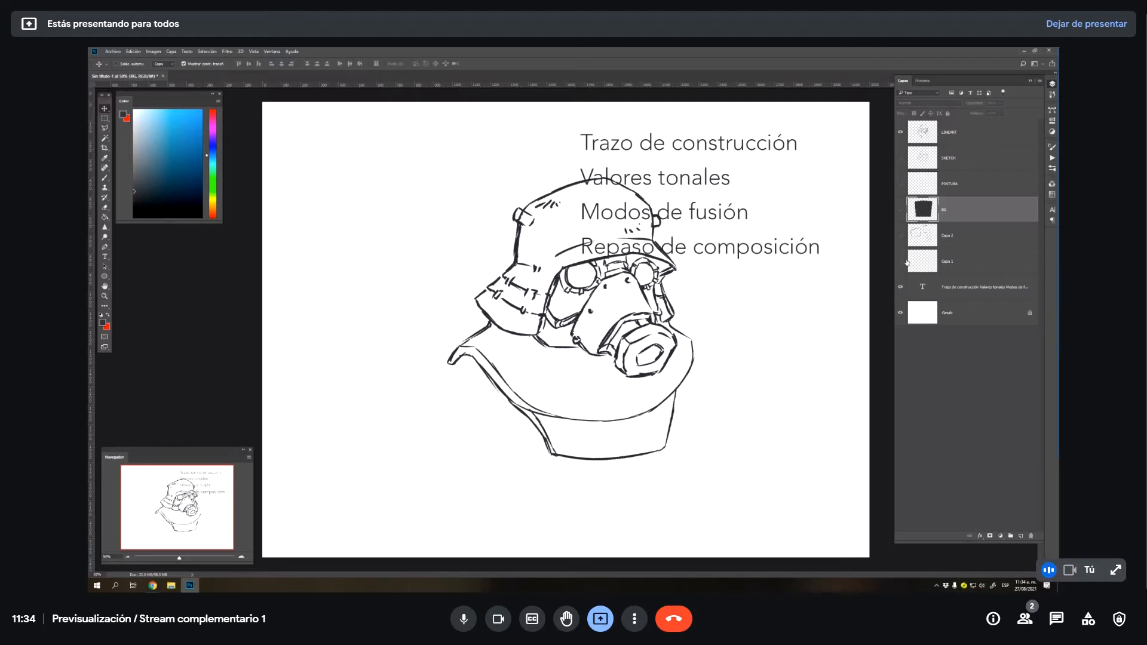
left_click(901, 261)
- On the layer above the text, brush red dots beside "Trazo de construcción" and "Valores tonales"
left_click(932, 261)
key("b")
key("x")
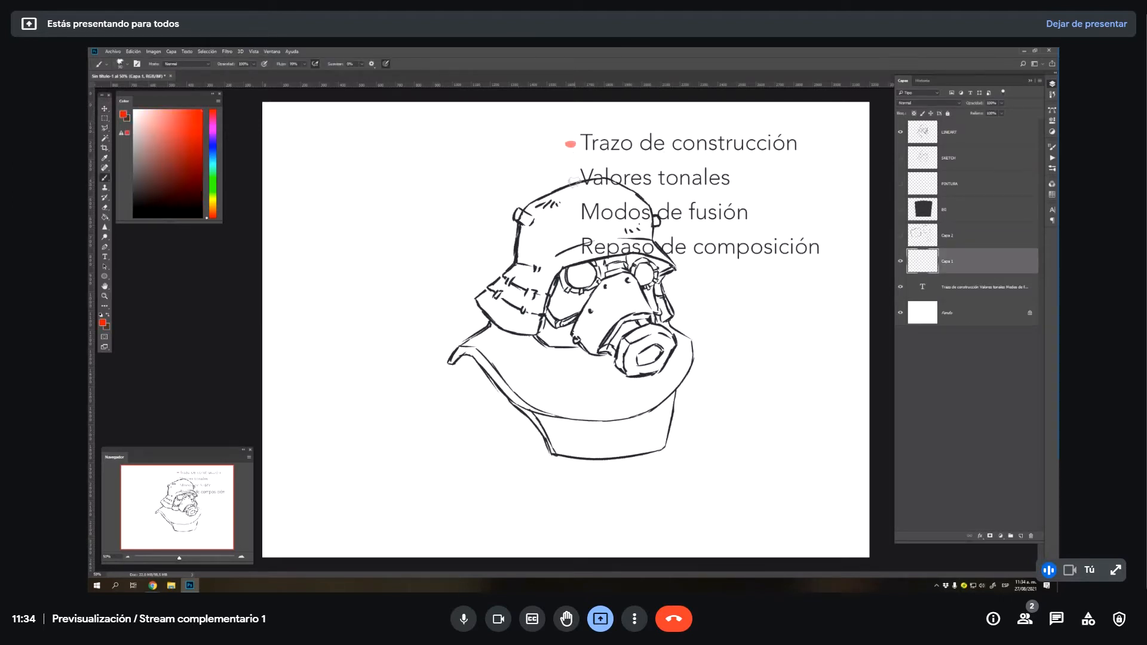
left_click(571, 178)
- Hide the topic text and its red-dot layer, and give both layers a red colour label
left_click(900, 287)
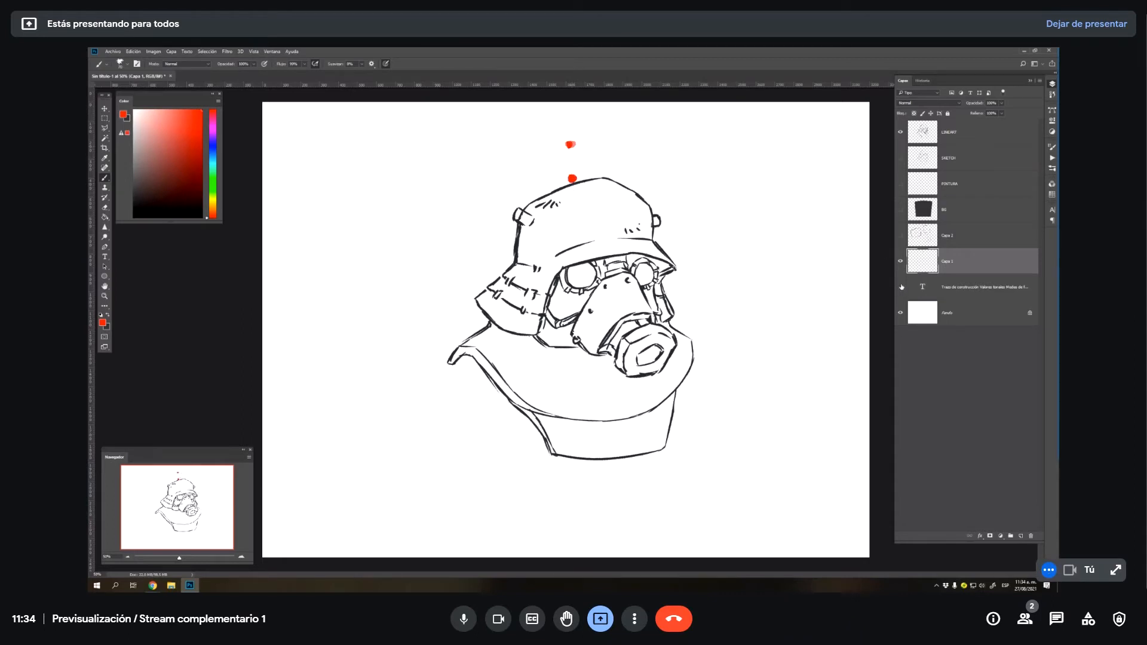
left_click(900, 264)
left_click(975, 288, "shift")
right_click(904, 263)
left_click(935, 300)
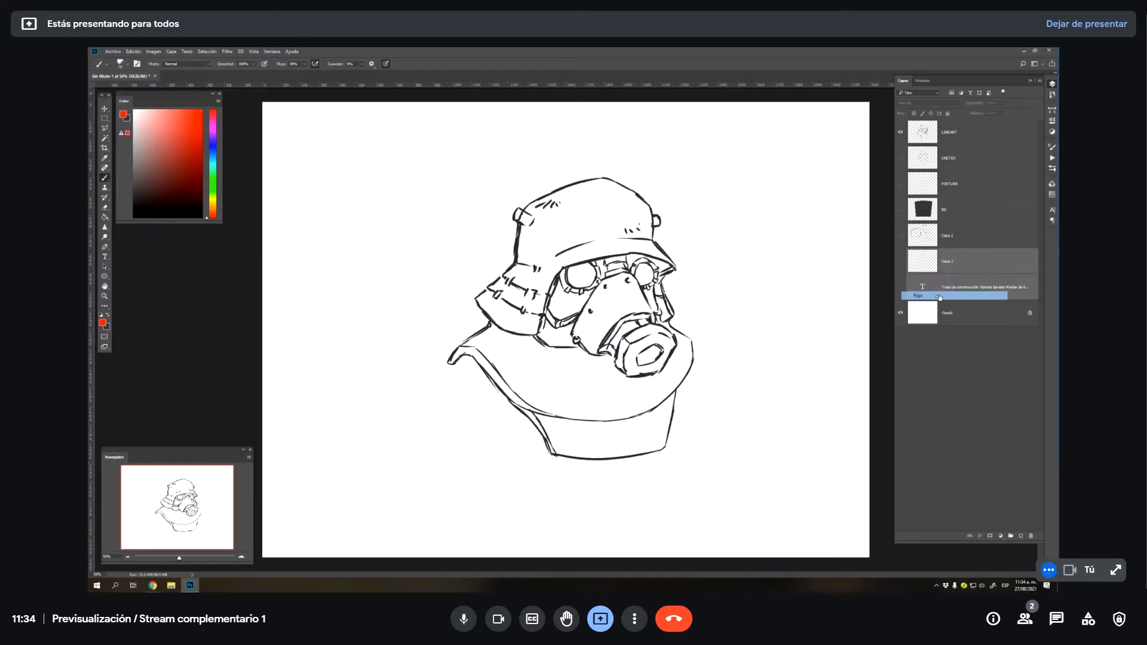
- Make the LINEART layer active and show the BG layer's dark fill behind the bust
left_click(924, 142)
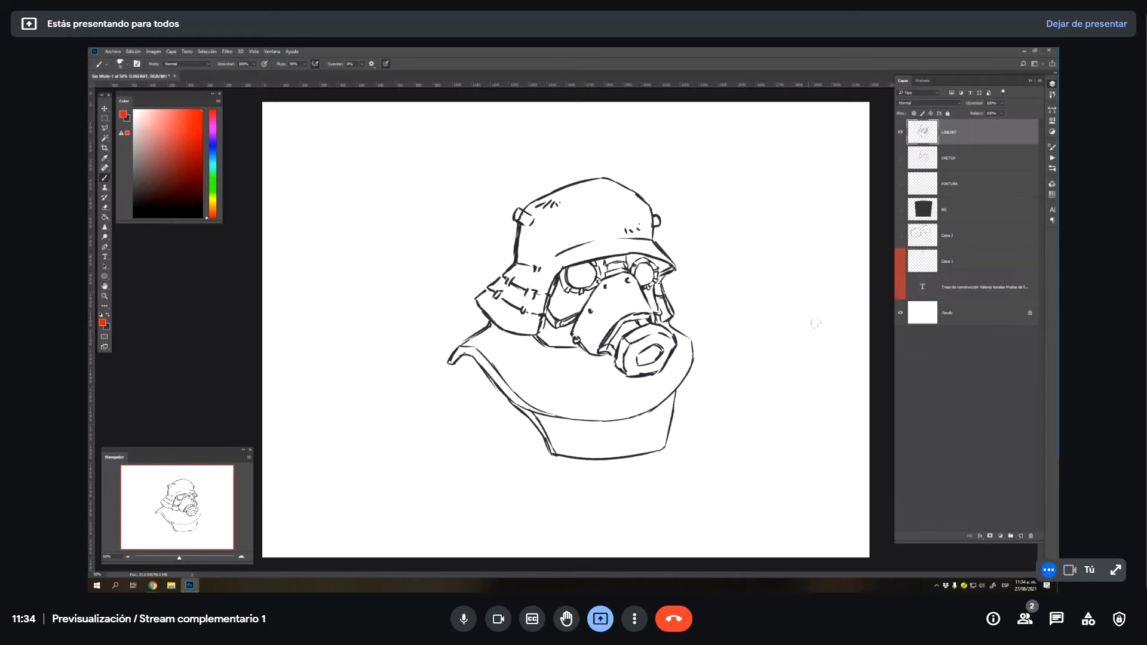
left_click(901, 209)
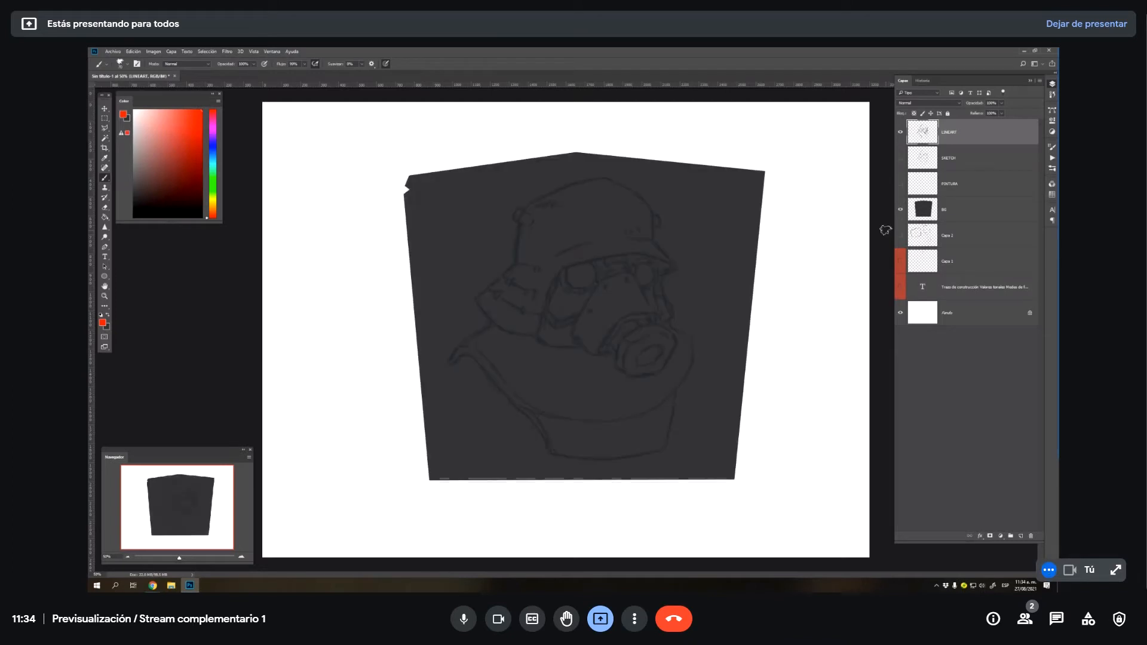
key("z")
left_click(635, 317)
left_click_drag(680, 324, 692, 347)
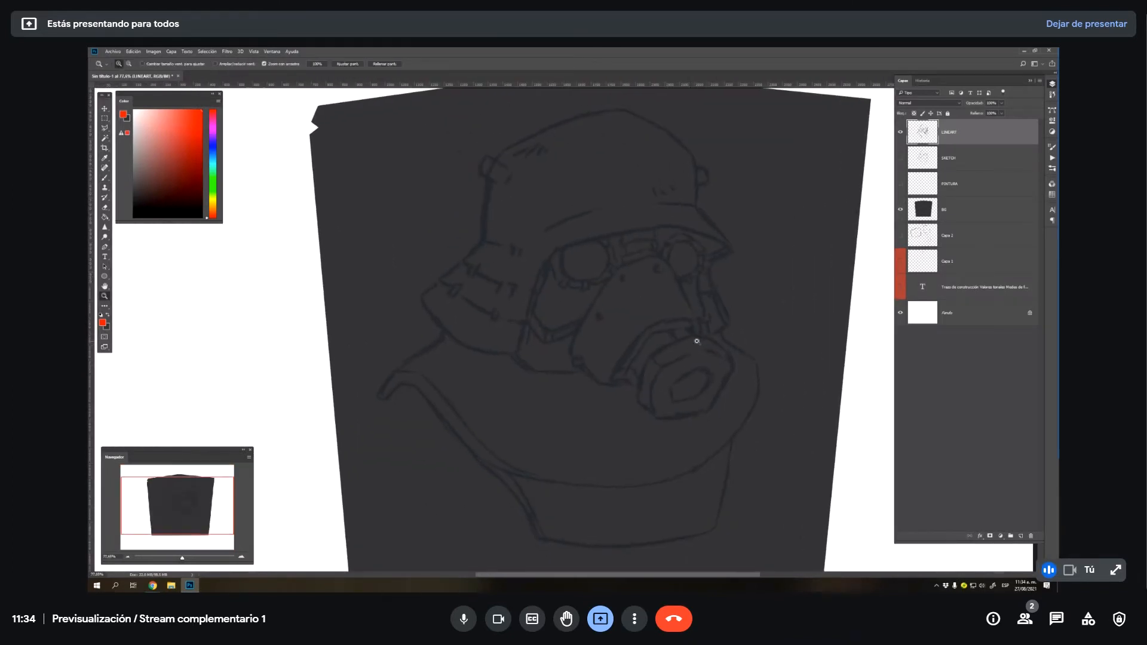
- Toggle the LINEART layer's visibility off and on, and swap the foreground colour back to dark grey
key("v")
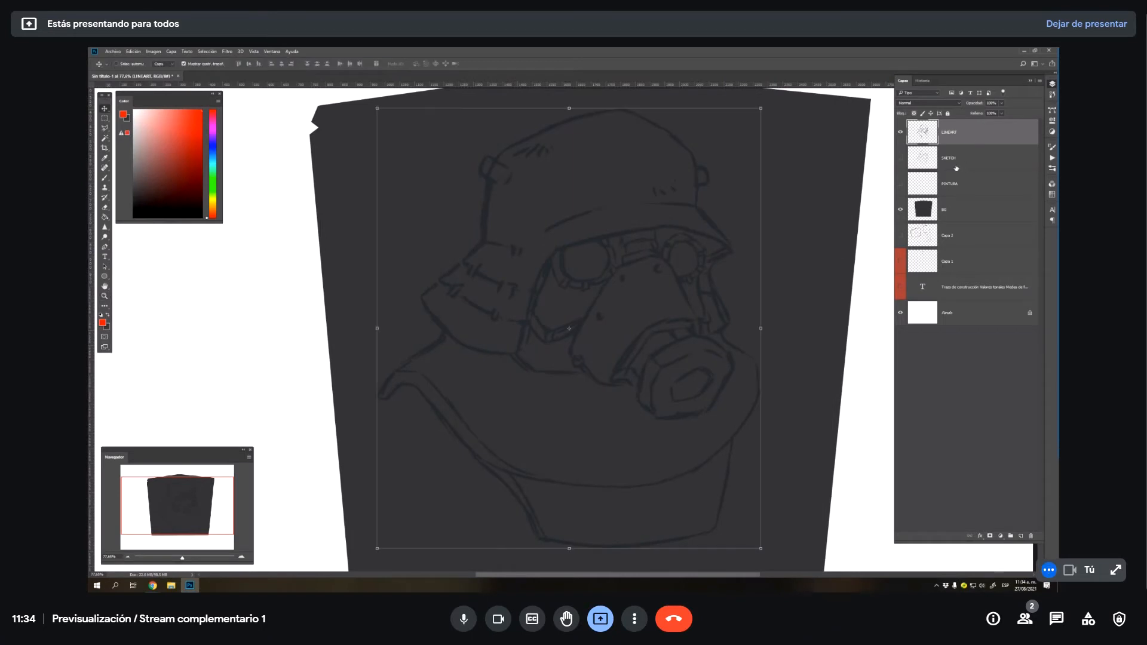
left_click(900, 133)
left_click(899, 134)
key("x")
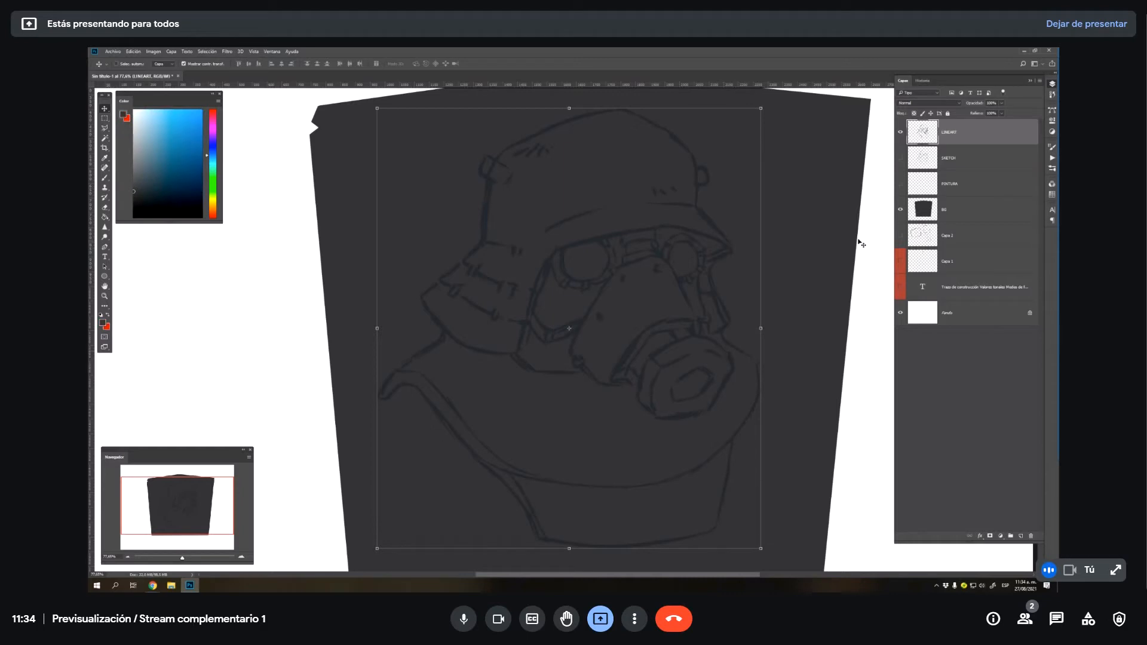
- Toggle the BG layer's visibility to compare the line art with and without the dark fill, ending with BG hidden
left_click(901, 210)
left_click(900, 210)
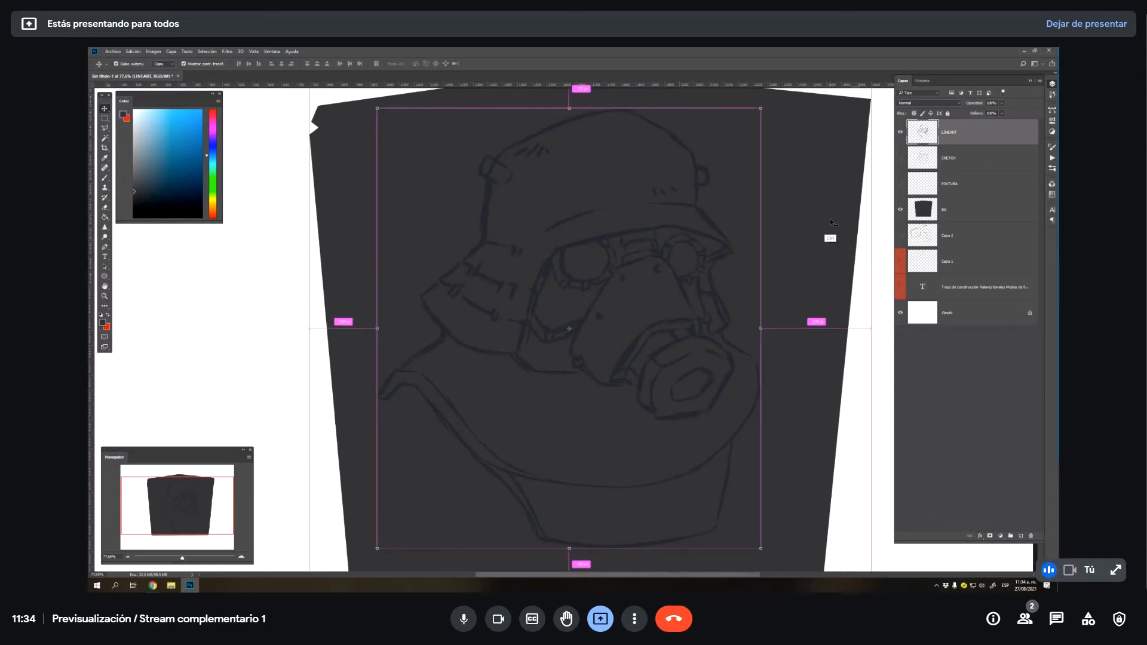
left_click(900, 210)
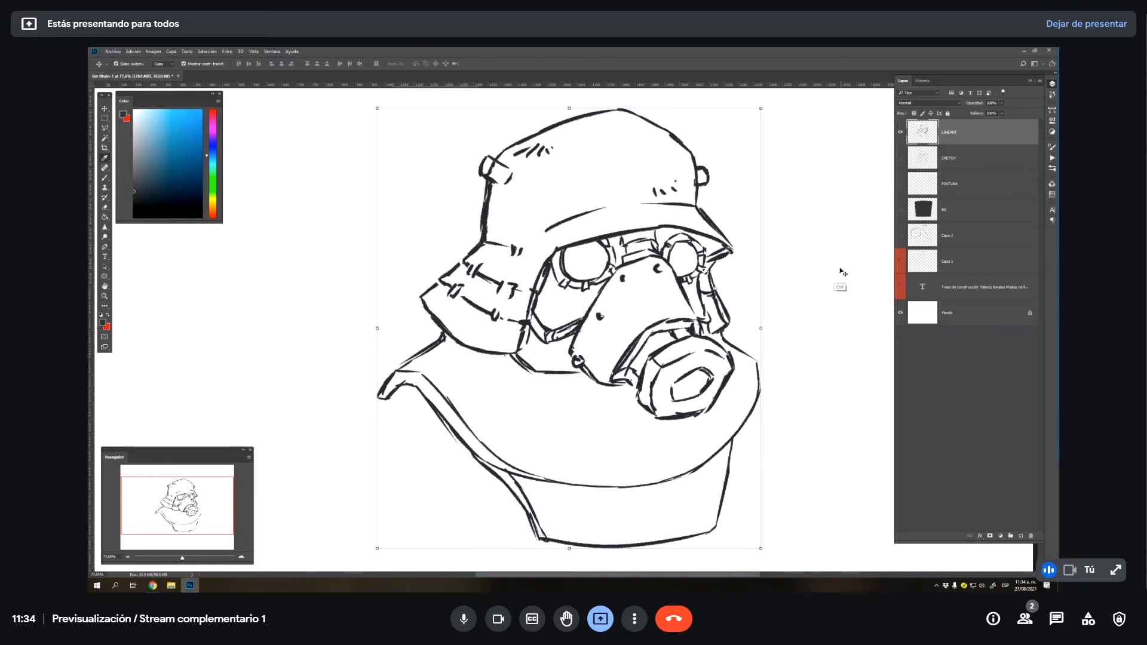
- Darken the LINEART layer with Hue/Saturation at a lightness of -100, comparing it with the preview off and on
key("ctrl+u")
left_click_drag(736, 267, 664, 267)
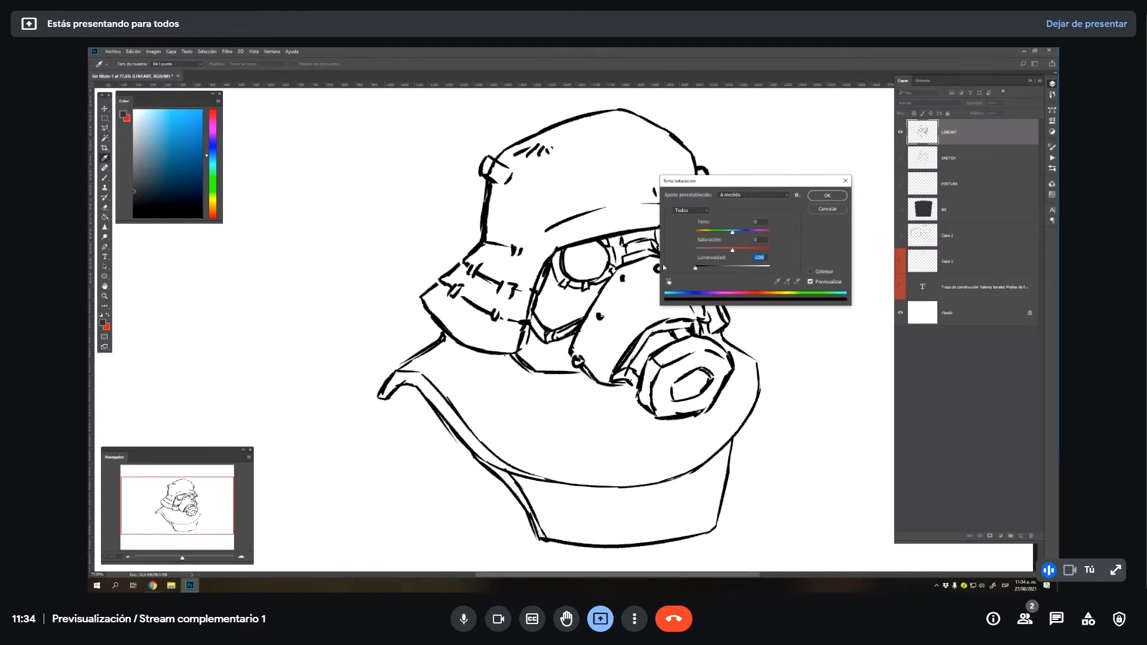
left_click(810, 281)
left_click(810, 281)
key("Return")
- Show the BG layer's dark fill behind the line art and make the BG layer active
left_click(901, 209)
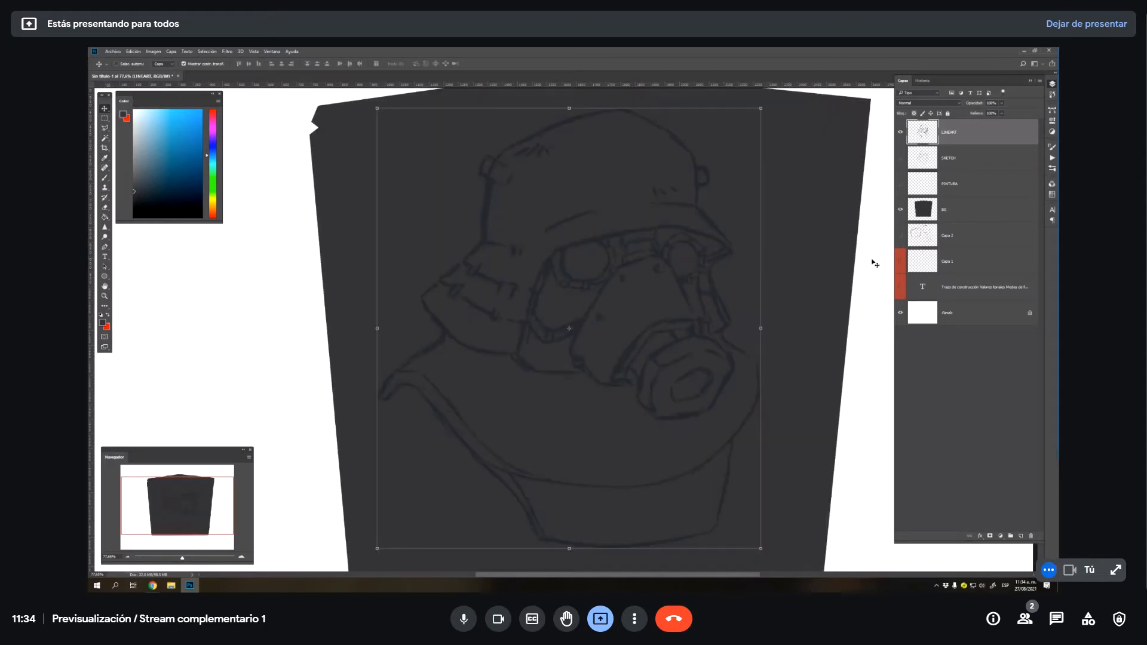
key("z")
left_click(665, 329, "alt")
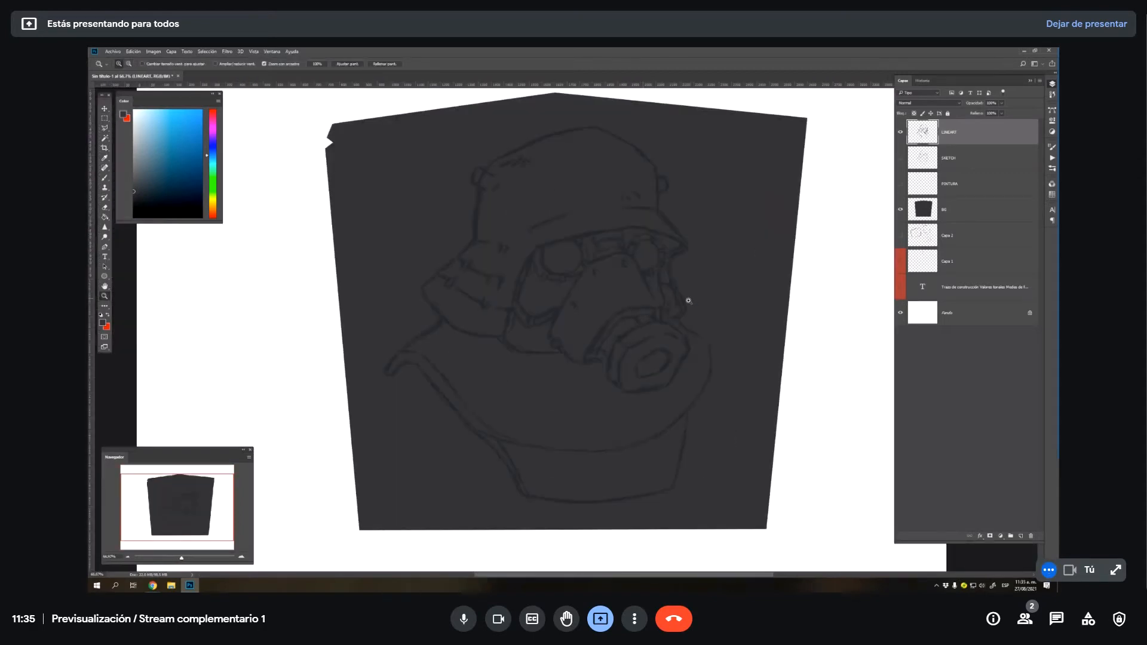
left_click_drag(654, 284, 672, 307)
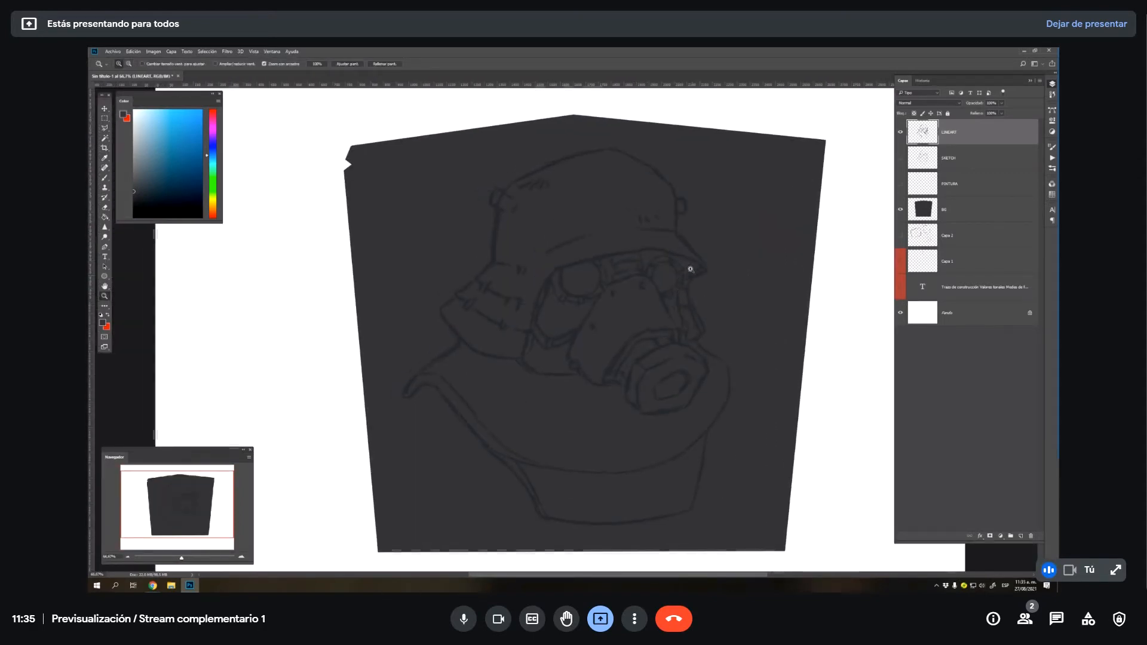
key("l")
left_click(956, 212)
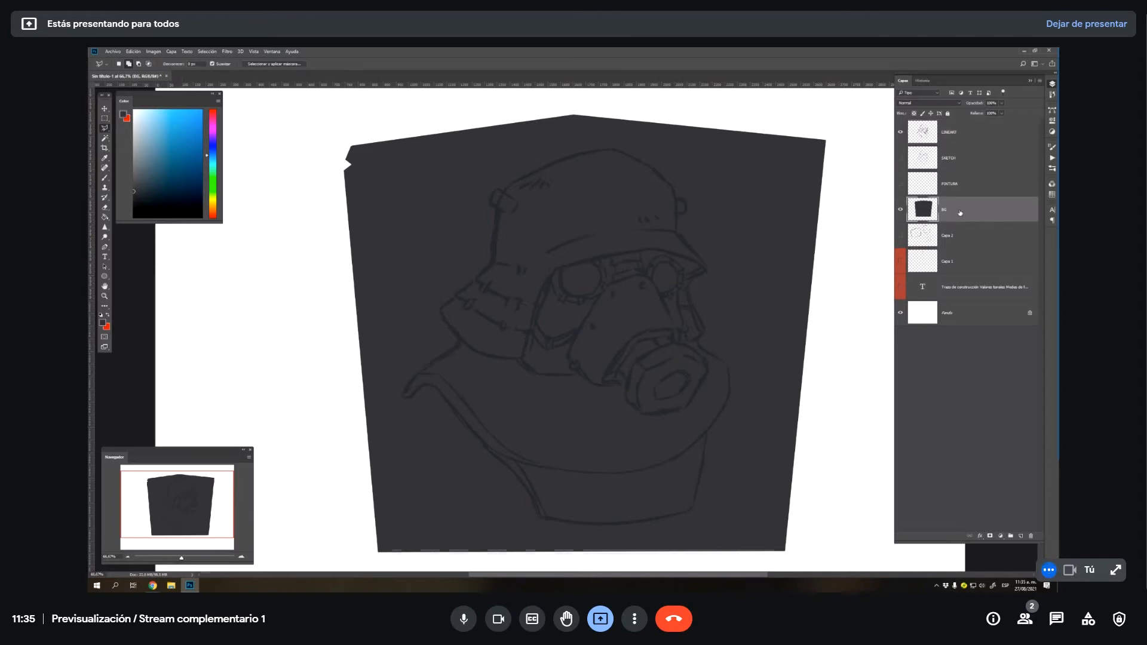
- Examine the blending mode options available for the BG layer, keeping its mode at Normal
left_click(923, 103)
left_click(922, 103)
left_click(922, 103)
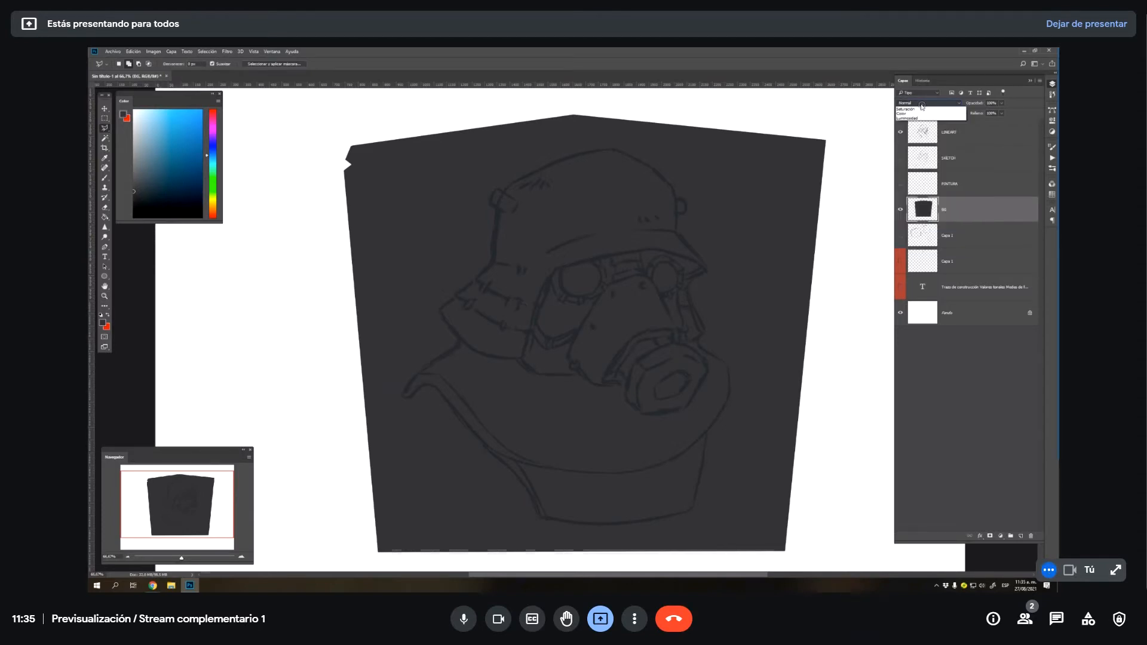
left_click(922, 103)
left_click(922, 107)
left_click(921, 108)
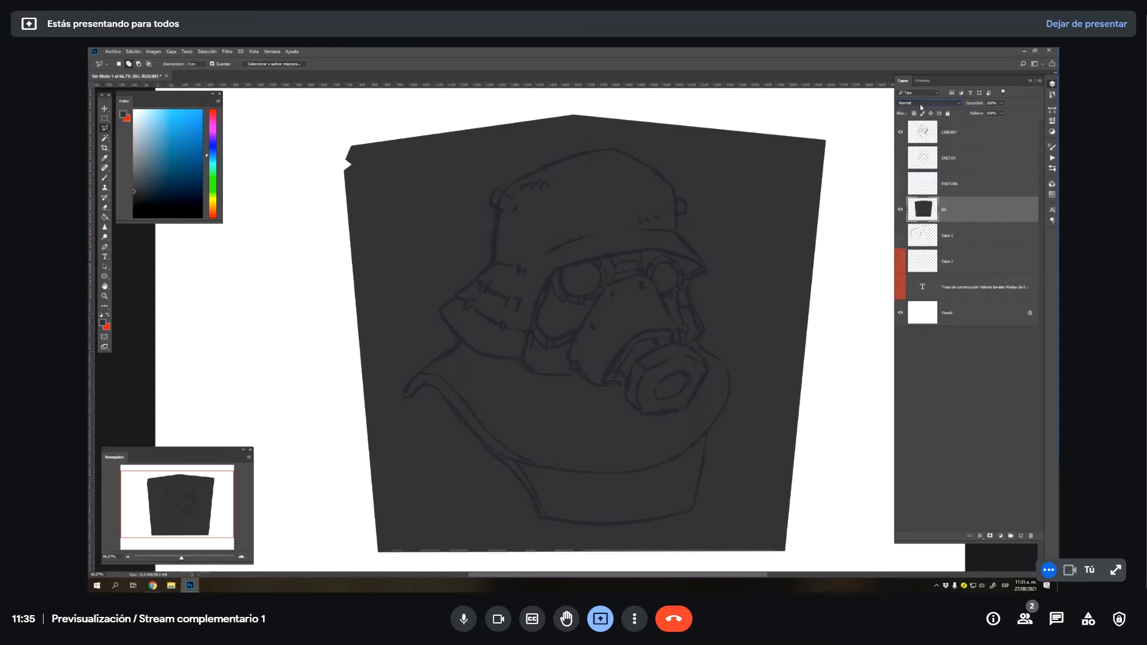
left_click(919, 109)
left_click(920, 108)
left_click(1007, 141)
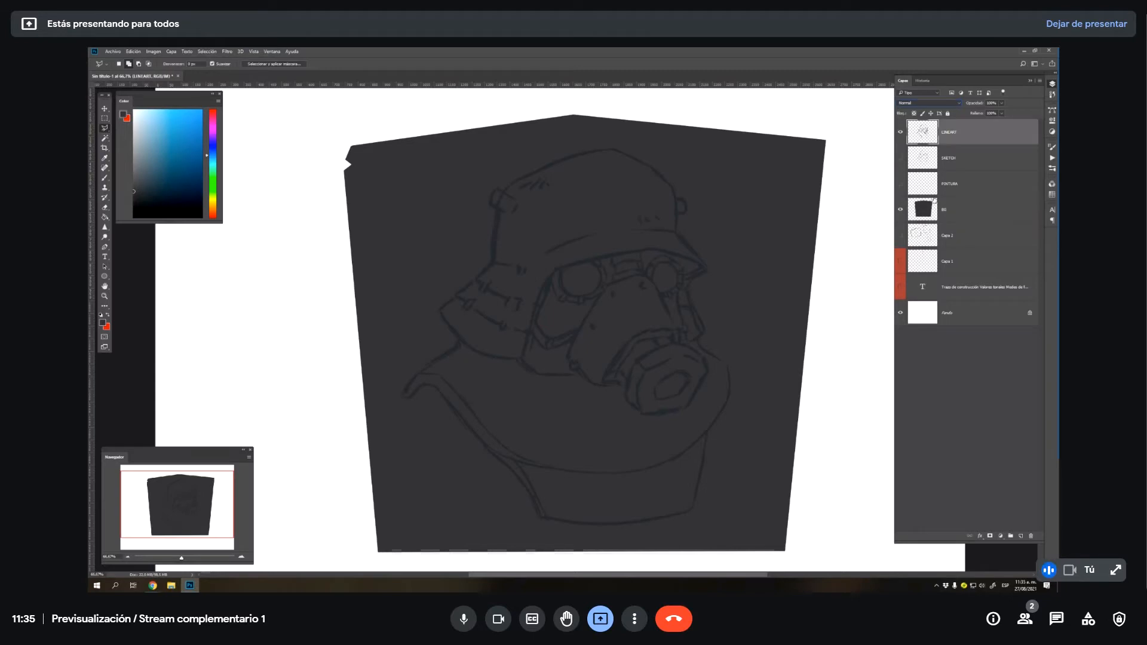
left_click(961, 213)
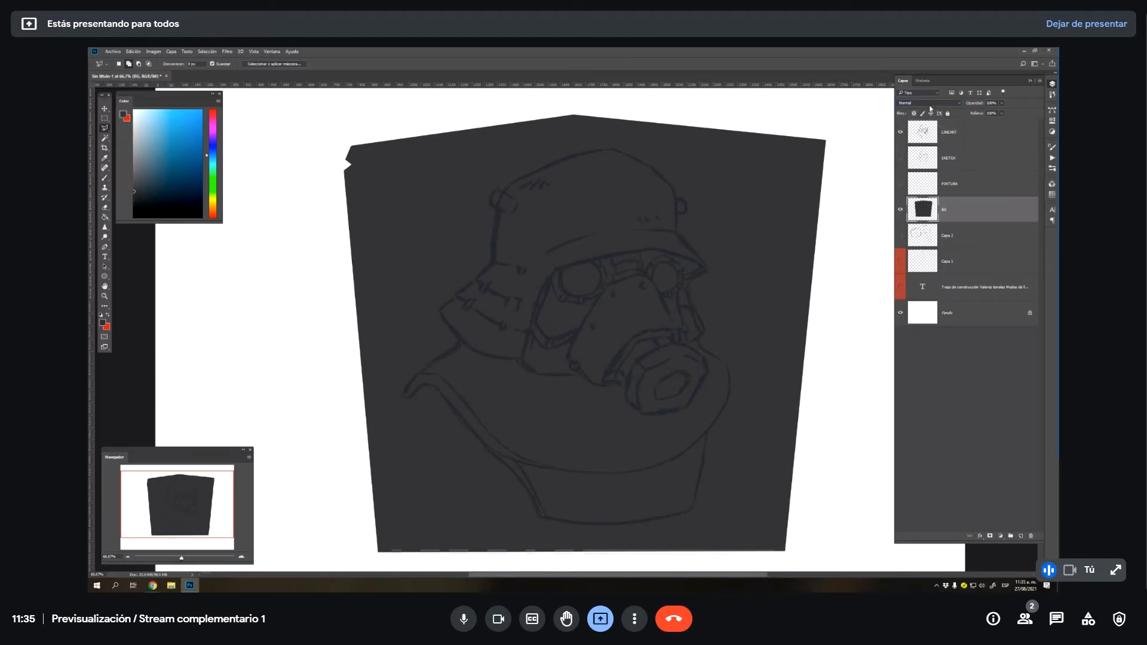
left_click(915, 104)
left_click(906, 108)
- Scribble red brush strokes across the BG layer and past its dark shape, and undo them
key("b")
key("x")
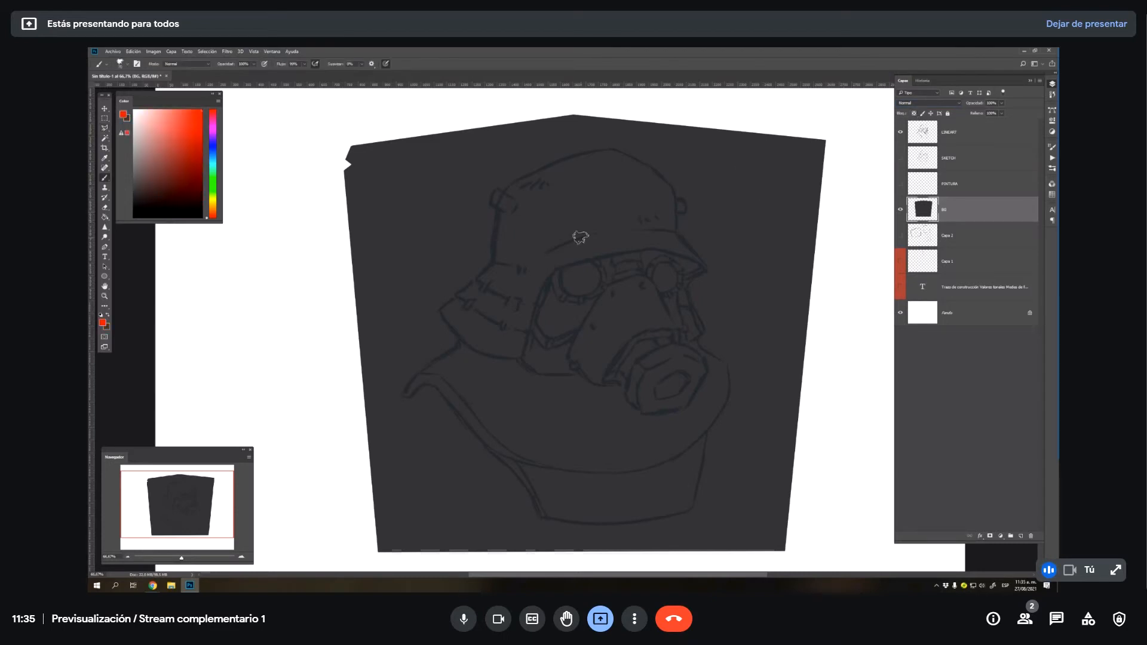
mouse_move(578, 236)
left_mouse_down()
mouse_move(839, 242)
mouse_move(849, 412)
mouse_move(556, 376)
mouse_move(287, 311)
mouse_move(242, 212)
mouse_move(681, 204)
mouse_move(418, 347)
left_mouse_up()
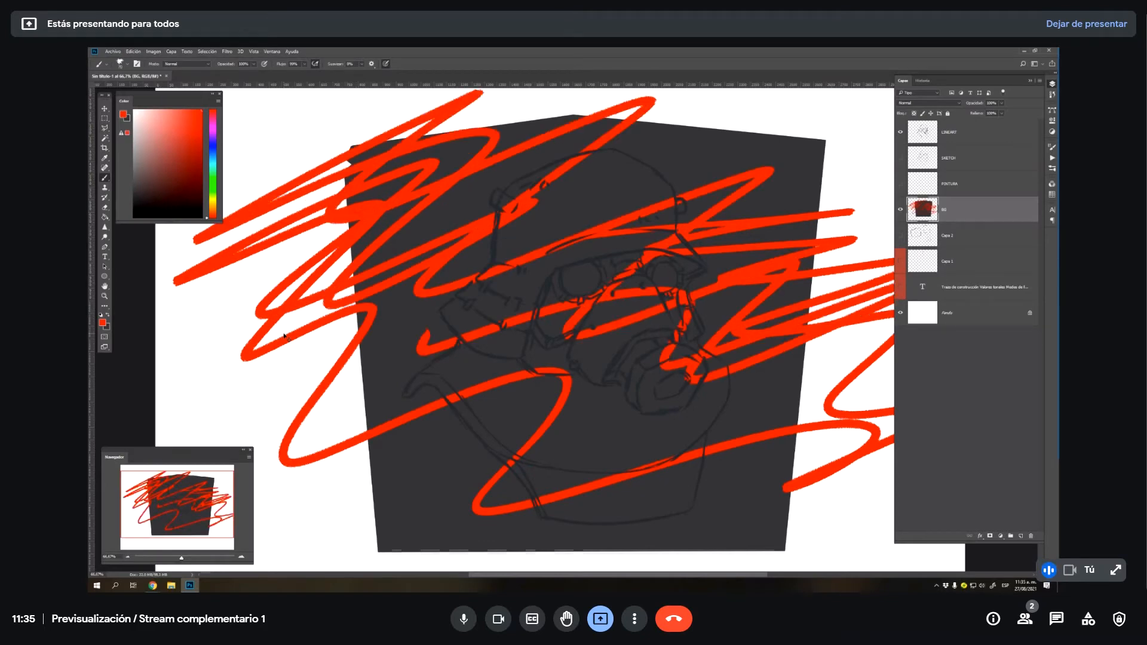
key("ctrl+z")
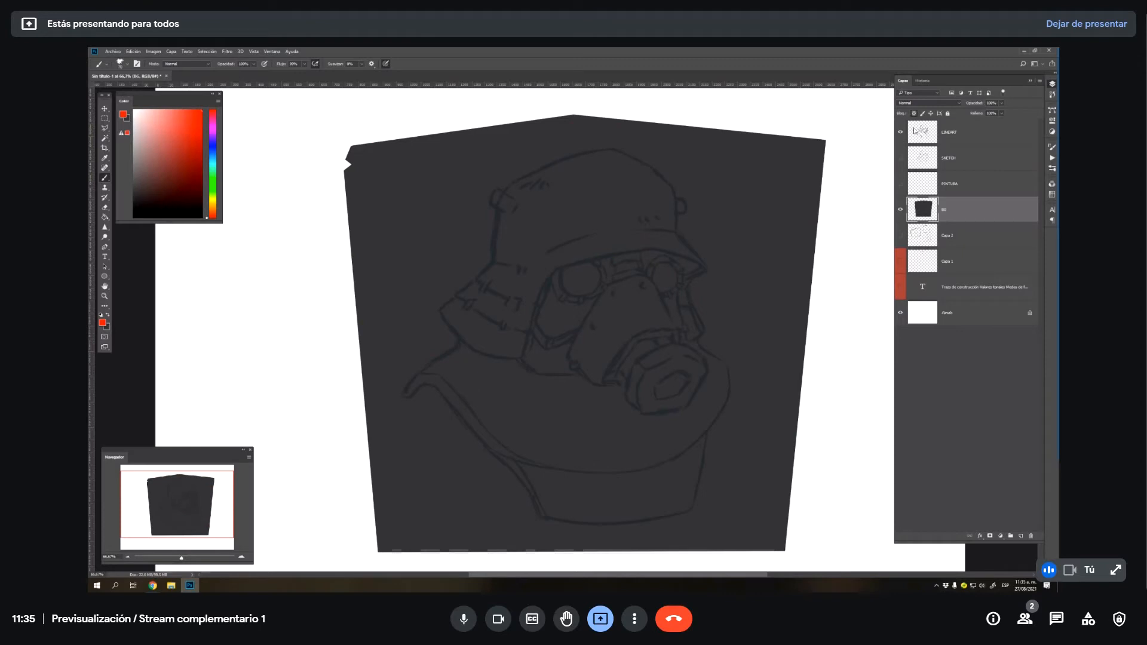
- Lock the BG layer's transparent pixels, scribble red across its shape, and refill it with the dark background colour
mouse_move(726, 217)
left_mouse_down()
mouse_move(819, 206)
mouse_move(761, 147)
mouse_move(657, 124)
left_mouse_up()
mouse_move(540, 141)
left_mouse_down()
mouse_move(352, 173)
mouse_move(504, 185)
mouse_move(544, 299)
mouse_move(537, 393)
mouse_move(376, 520)
mouse_move(827, 406)
mouse_move(777, 478)
mouse_move(740, 290)
mouse_move(645, 353)
mouse_move(496, 251)
mouse_move(692, 280)
left_mouse_up()
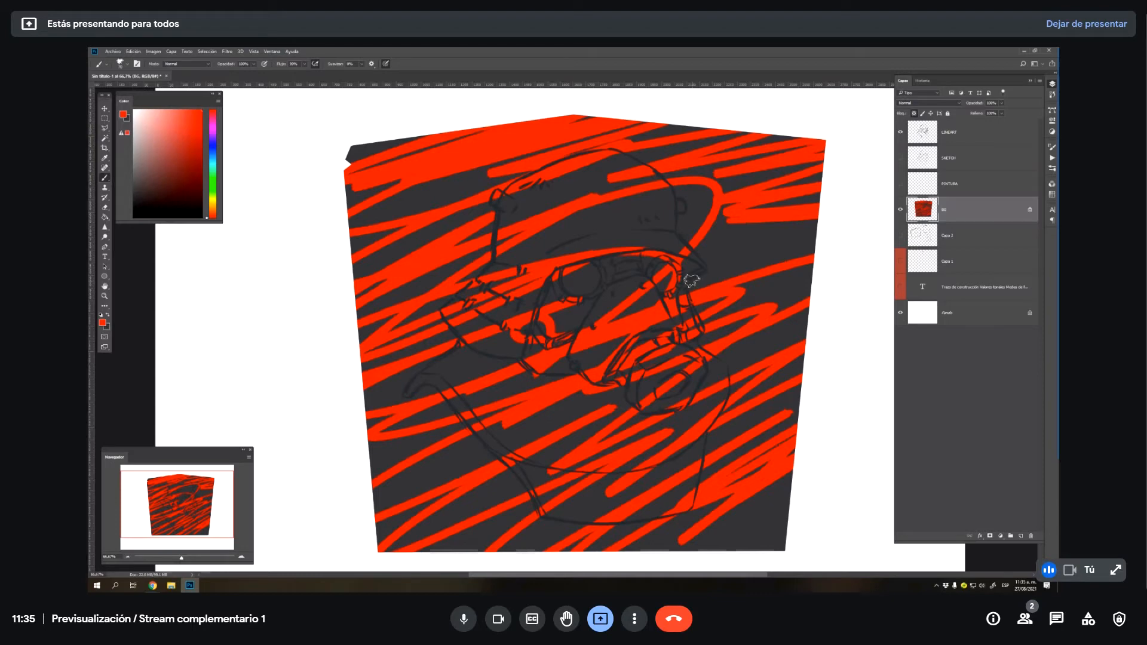
key("ctrl+BackSpace")
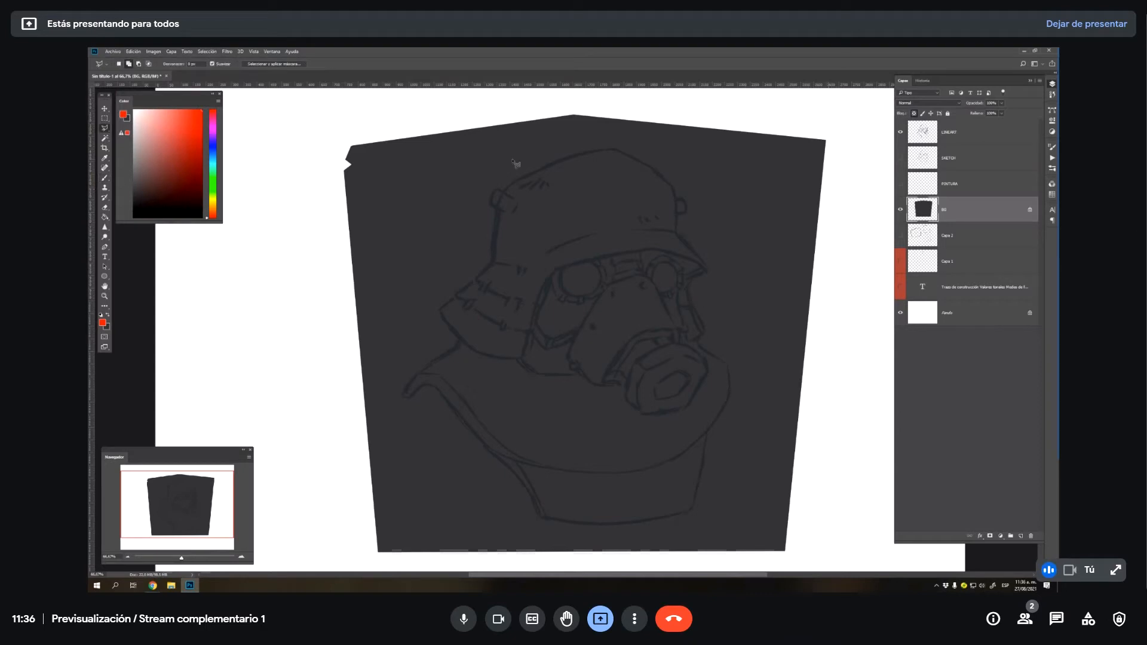
- Select a large angular area over the upper bust with the Polygonal Lasso, fill it with light grey on BG, and deselect
left_click(459, 102)
left_click(392, 140)
left_click(408, 251)
left_click(552, 340)
left_click(483, 372)
left_click(499, 412)
left_click(527, 454)
left_click(754, 456)
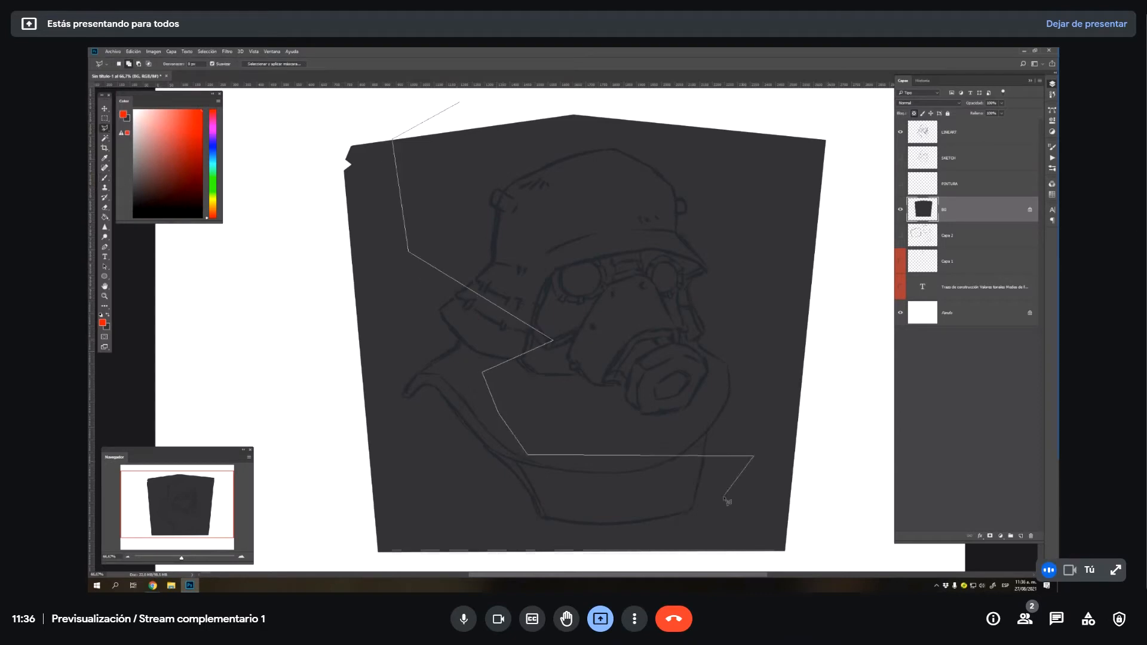
left_click(848, 359)
left_click(855, 107)
left_click(541, 107, "ctrl")
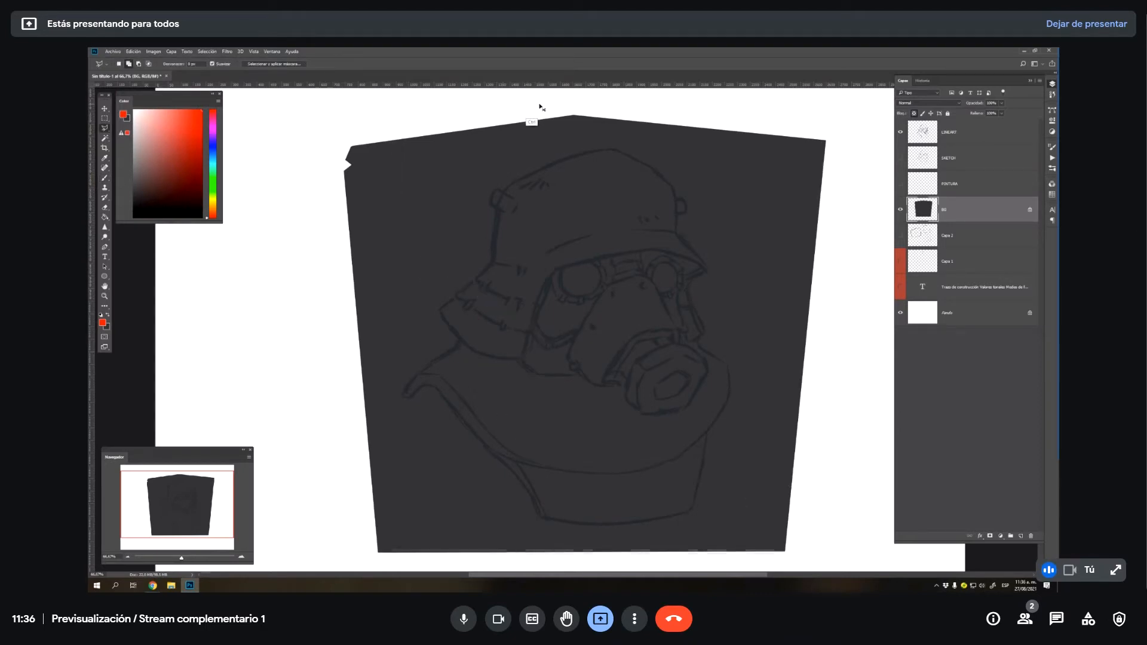
key("g")
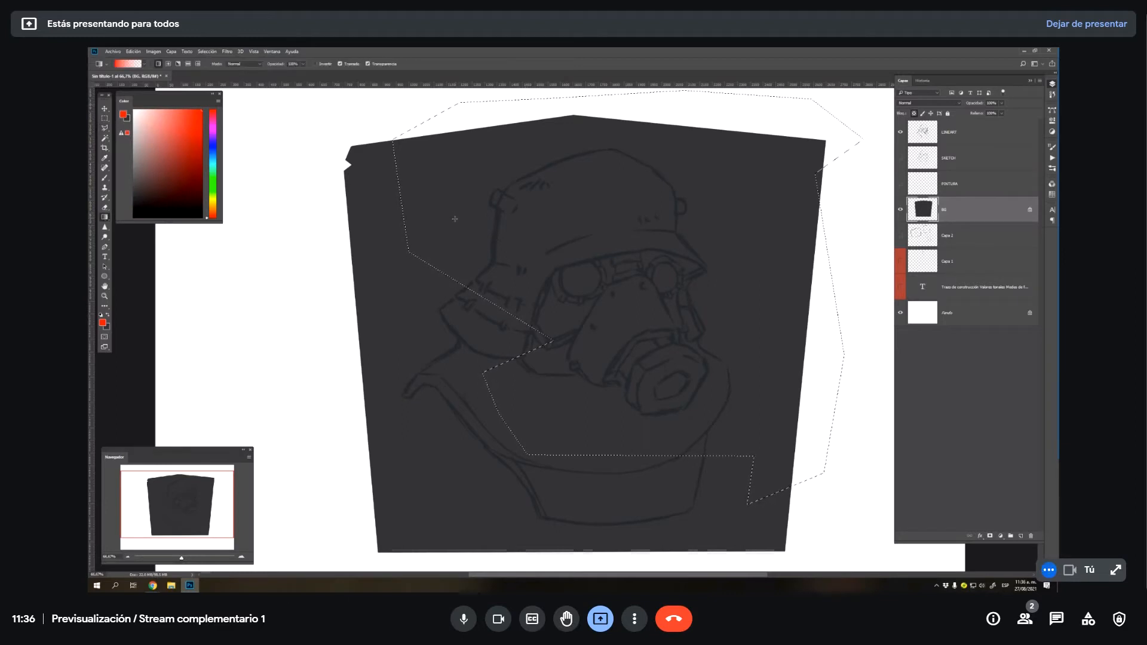
left_click(131, 143)
key("alt+BackSpace")
key("ctrl+d")
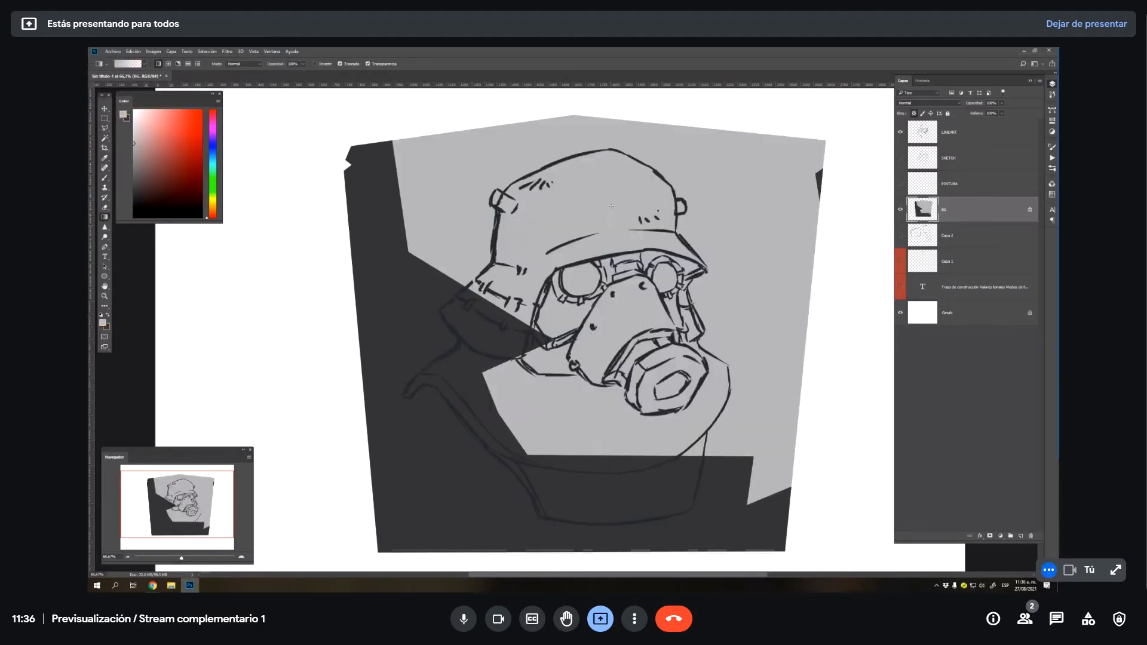
- Lasso an angular area around the helmet's upper right on BG, fill it with a lighter grey, and deselect
key("l")
mouse_move(487, 123)
left_mouse_down()
mouse_move(596, 233)
mouse_move(667, 366)
mouse_move(847, 256)
mouse_move(786, 89)
mouse_move(504, 115)
left_mouse_up()
key("g")
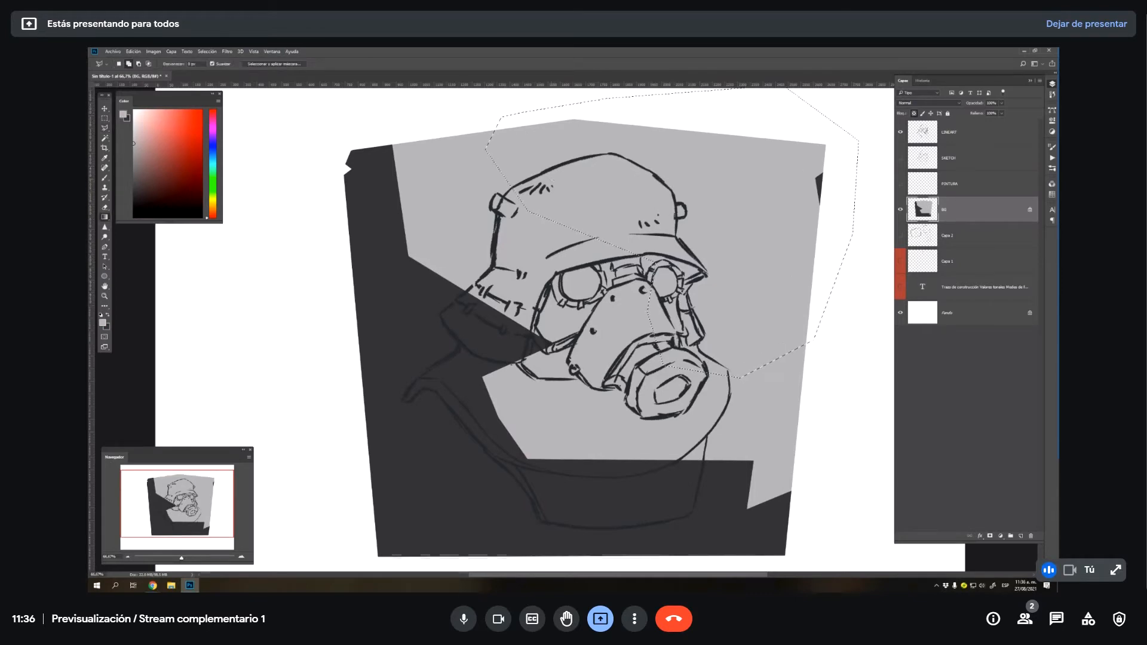
left_click(129, 129)
left_click_drag(717, 179, 568, 286)
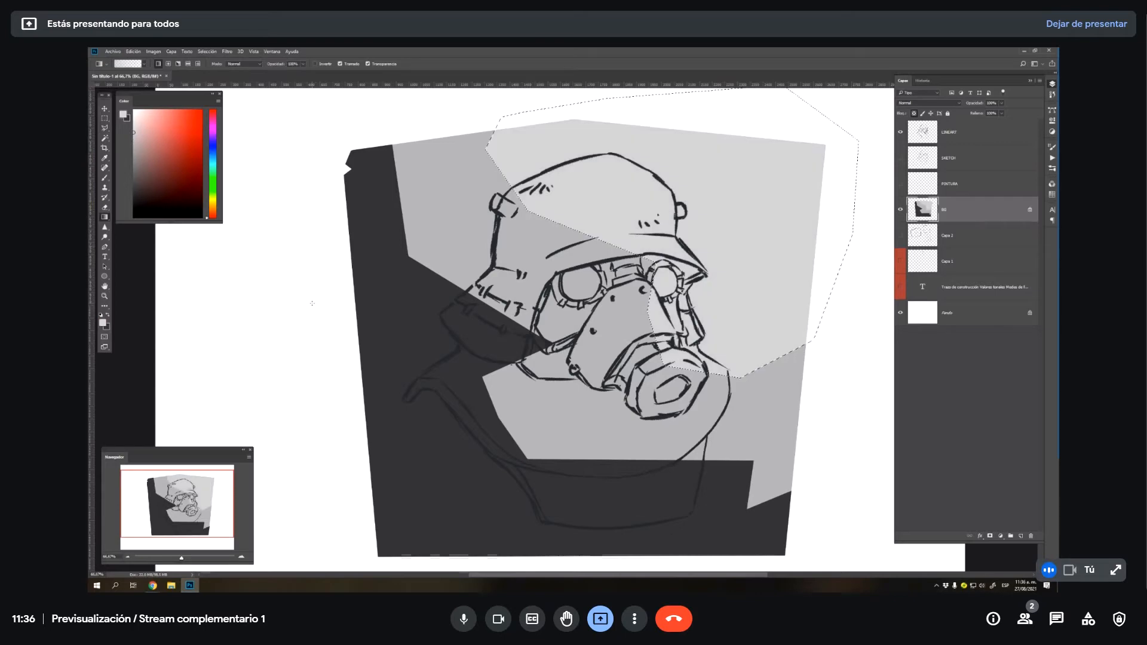
key("ctrl+d")
- Lasso an angular band along the border of the light and dark areas, fill it with medium grey, and deselect
key("l")
mouse_move(404, 135)
left_mouse_down()
mouse_move(464, 276)
mouse_move(588, 341)
mouse_move(537, 399)
mouse_move(549, 436)
mouse_move(742, 440)
mouse_move(788, 458)
mouse_move(783, 491)
mouse_move(835, 489)
mouse_move(828, 510)
mouse_move(733, 556)
mouse_move(527, 525)
mouse_move(463, 456)
mouse_move(425, 329)
mouse_move(347, 291)
mouse_move(297, 204)
mouse_move(363, 137)
left_mouse_up()
key("g")
left_click(133, 169)
left_click_drag(114, 345, 281, 321)
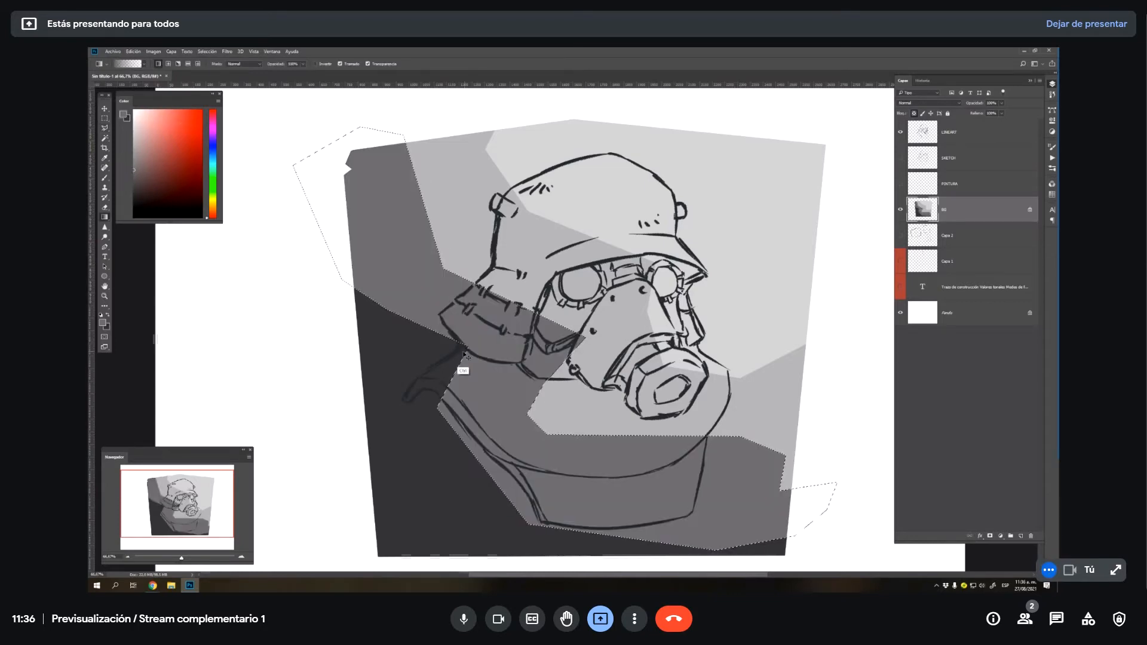
key("ctrl+d")
- Lasso a band between the medium grey and the darkest area, fill it with a slightly lighter dark grey, and deselect
key("v")
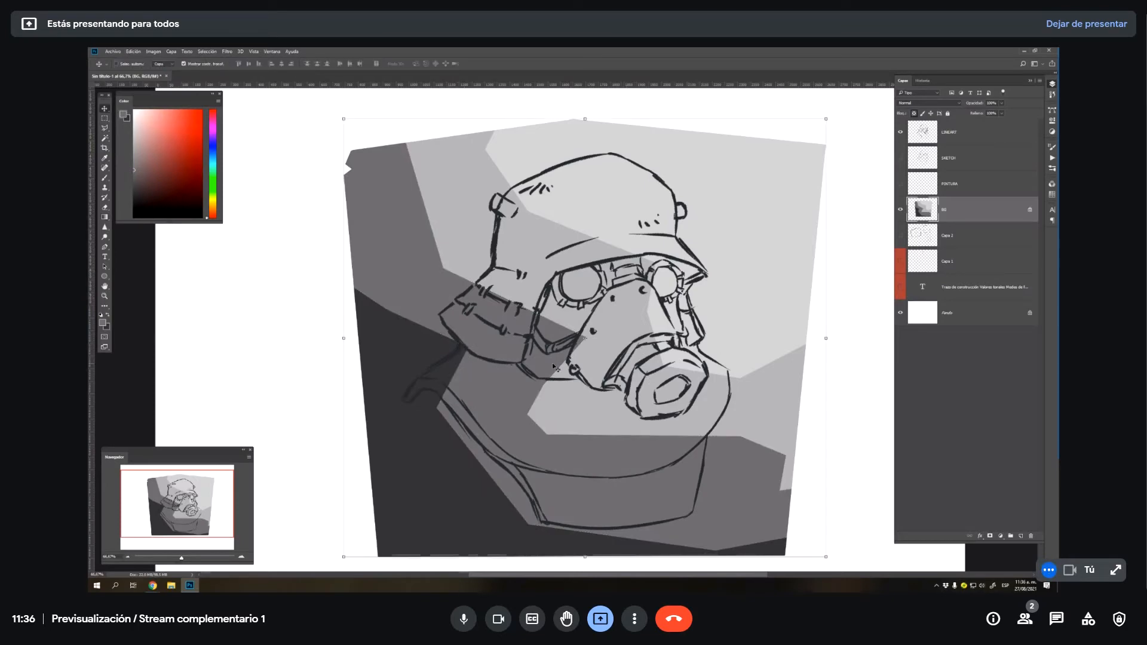
key("l")
mouse_move(326, 173)
left_mouse_down()
mouse_move(484, 411)
mouse_move(814, 535)
mouse_move(594, 561)
mouse_move(475, 499)
mouse_move(325, 294)
mouse_move(331, 245)
left_mouse_up()
key("g")
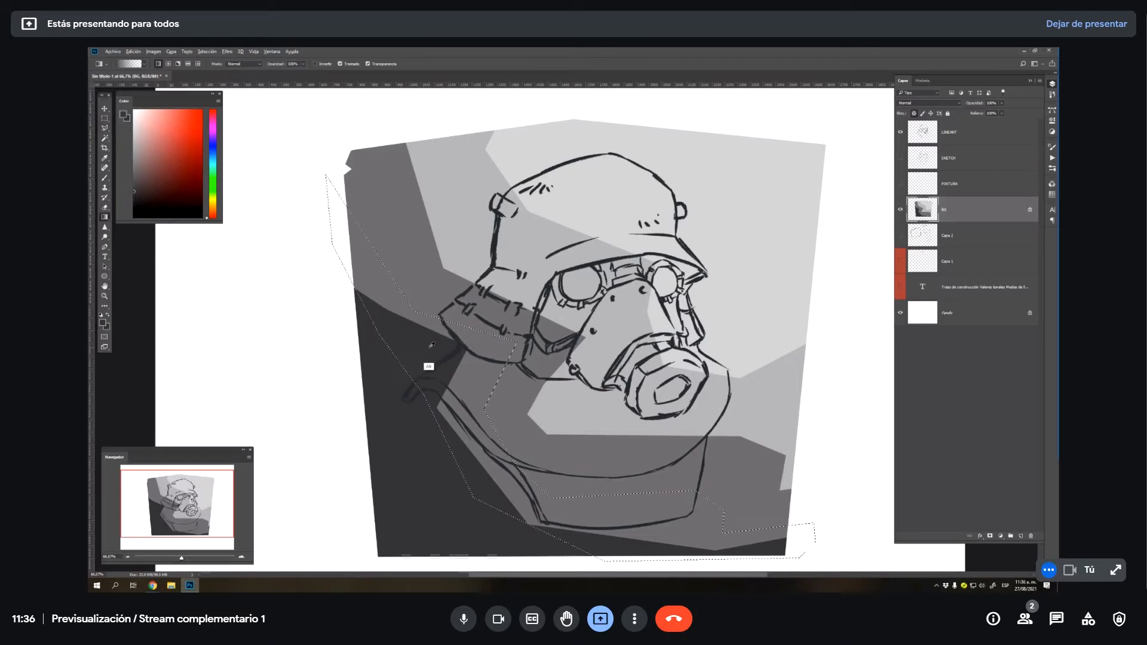
left_click_drag(134, 191, 136, 191)
key("alt+BackSpace")
key("ctrl+d")
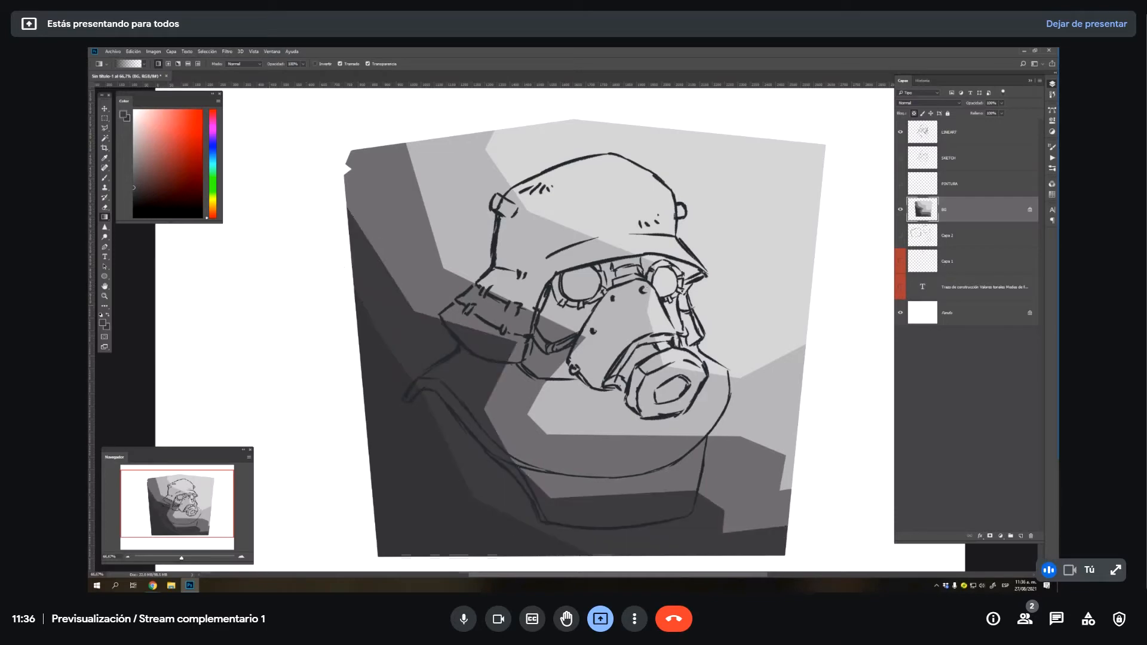
- Toggle LINEART off and on to compare the grey bands, hide BG, and make the PINTURA layer visible and active
left_click(900, 131)
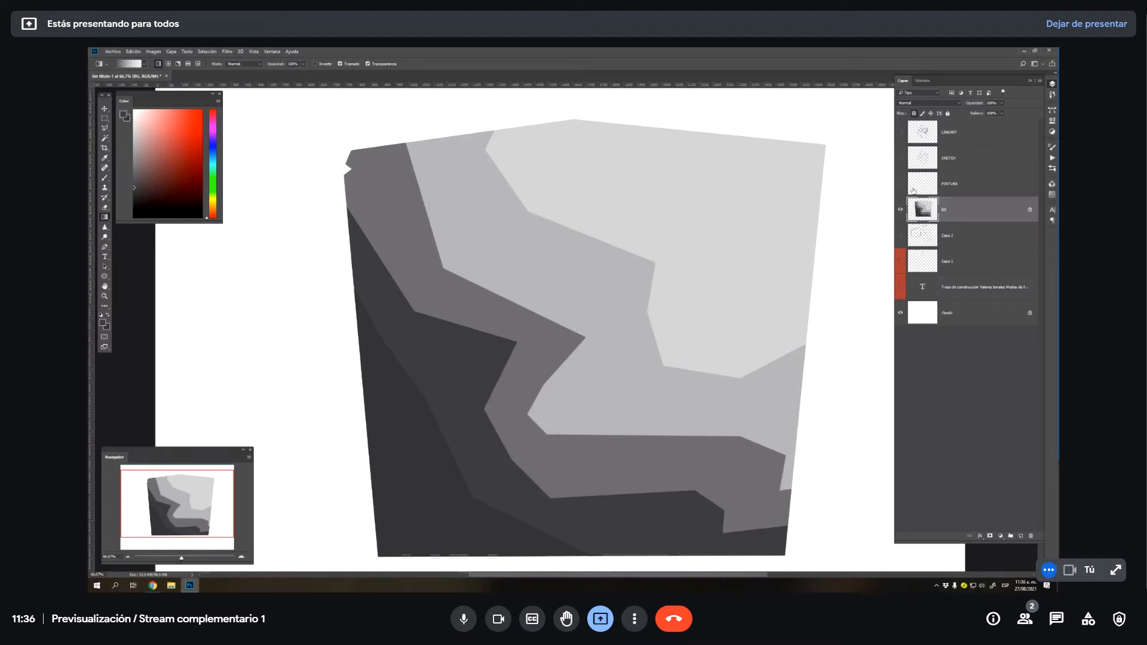
left_click(901, 132)
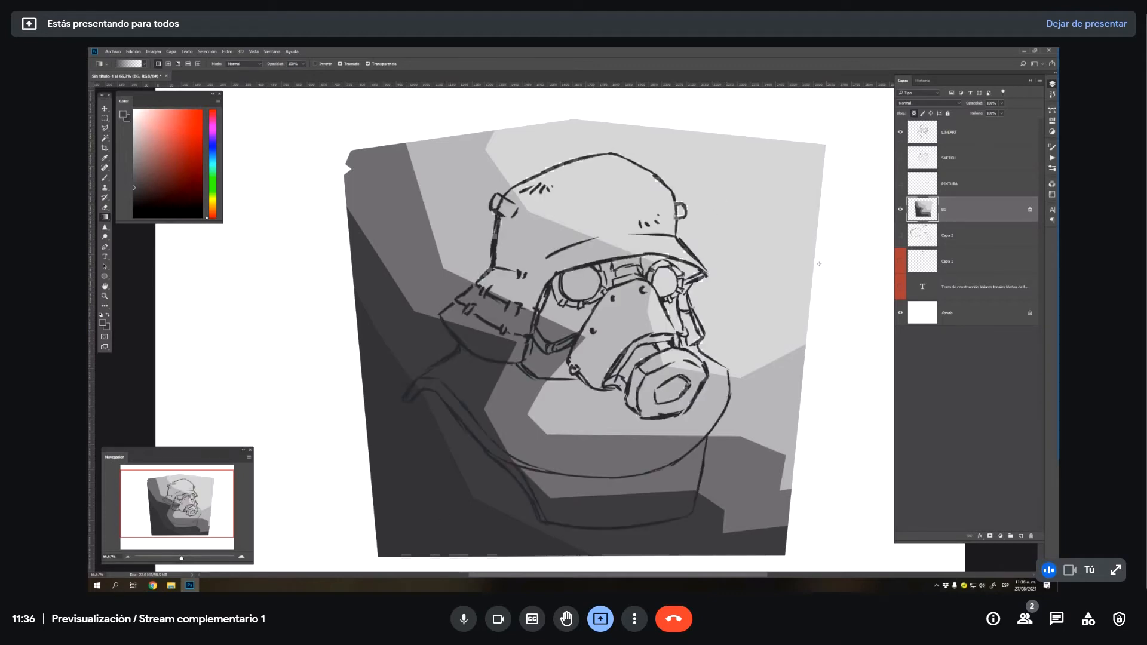
left_click(901, 209)
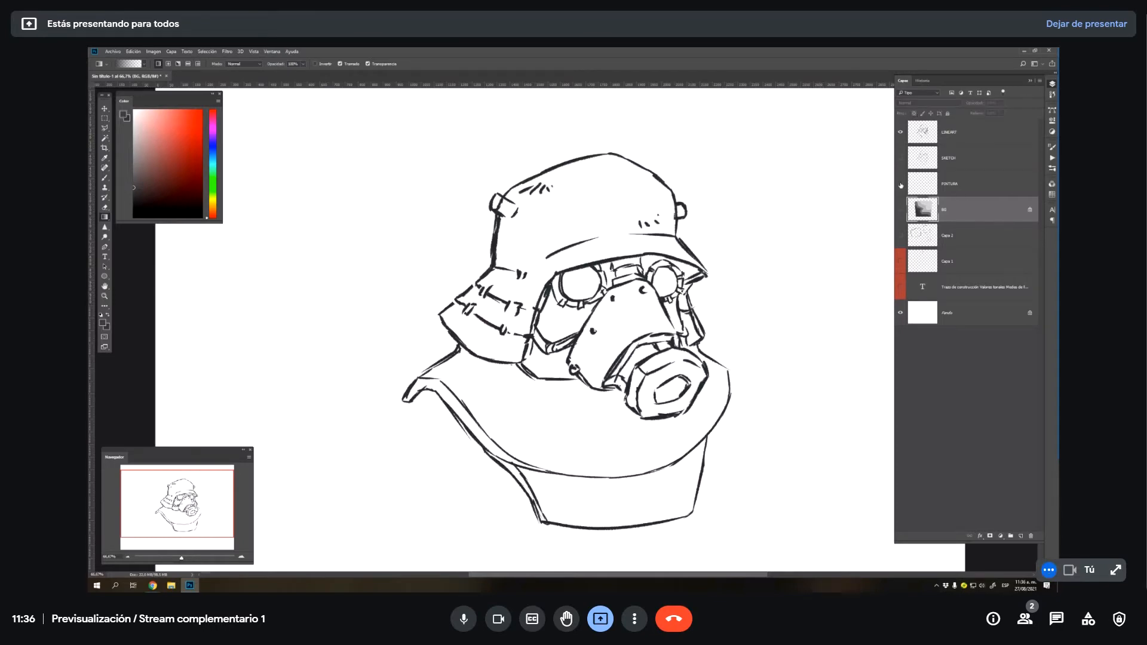
left_click(951, 185)
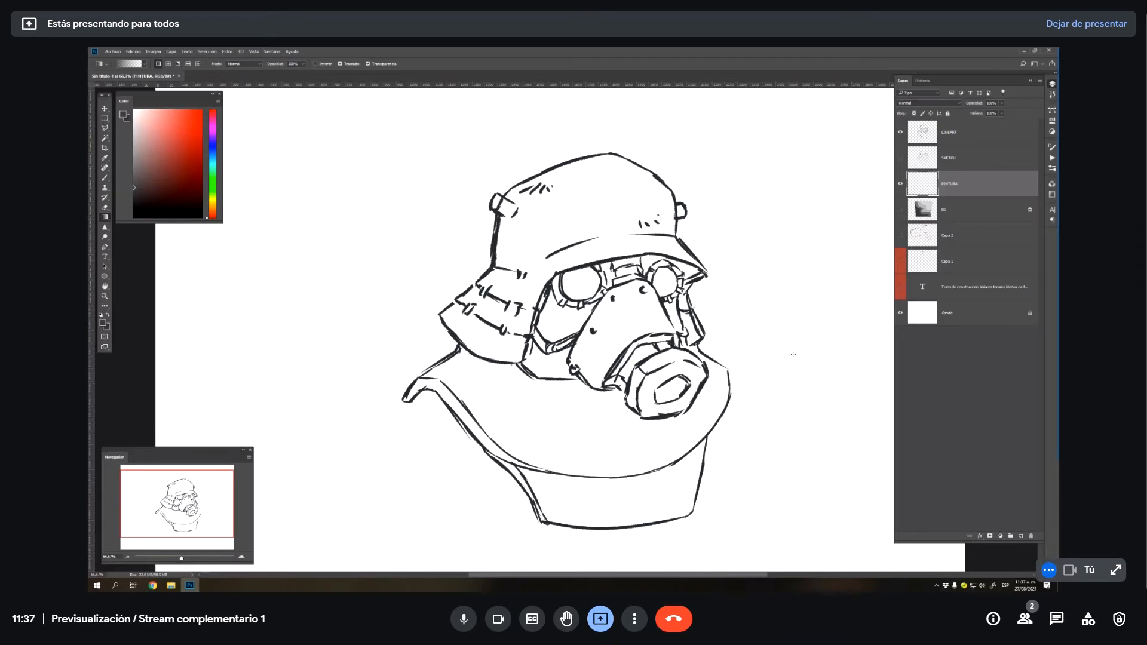
- Try outlining the bust on the PINTURA layer with the brush and the Polygonal Lasso, discarding both attempts
key("l")
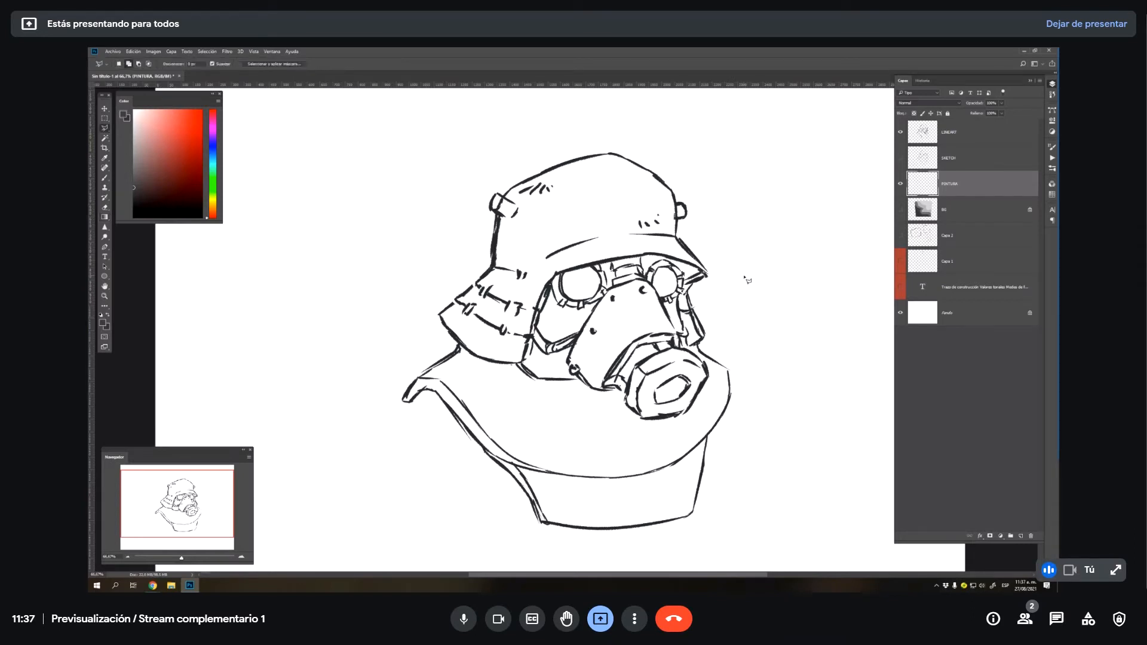
key("b")
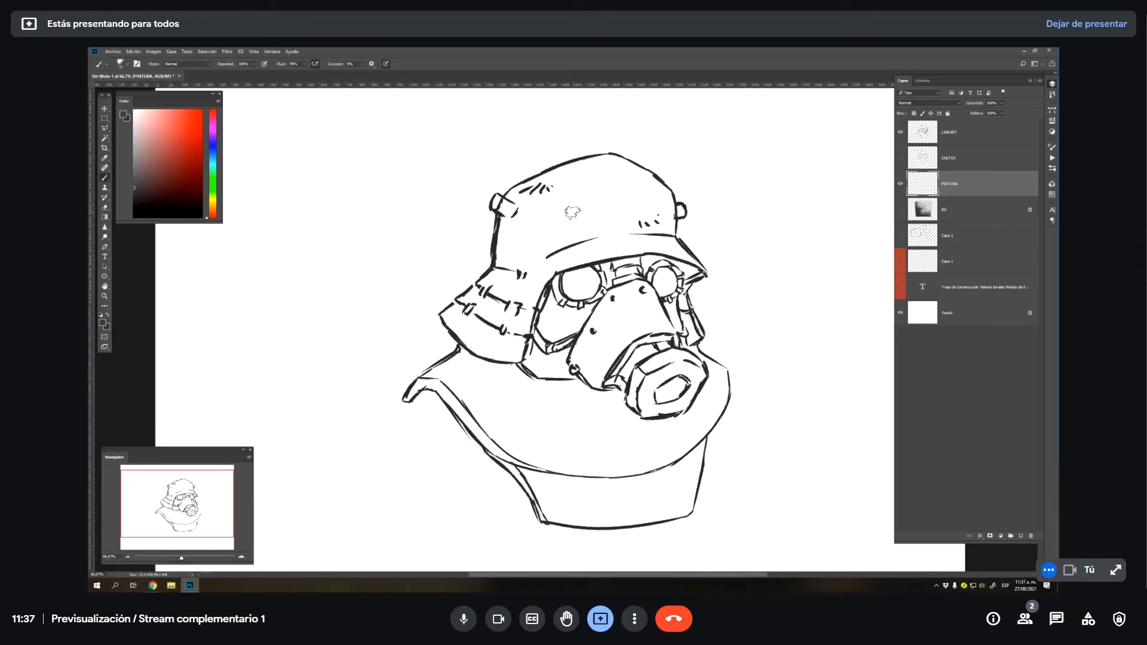
mouse_move(526, 192)
left_mouse_down()
mouse_move(506, 212)
mouse_move(529, 180)
mouse_move(499, 239)
mouse_move(502, 299)
mouse_move(476, 284)
mouse_move(445, 351)
left_mouse_up()
key("ctrl+z")
key("l")
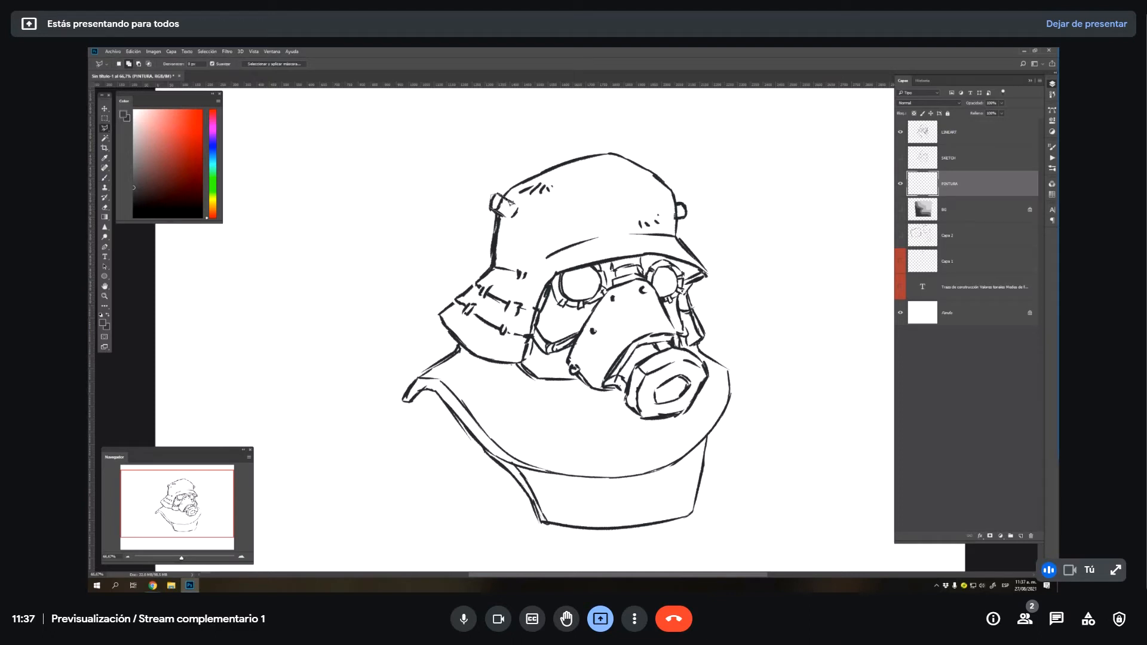
mouse_move(507, 203)
left_mouse_down()
mouse_move(559, 164)
mouse_move(650, 167)
mouse_move(725, 280)
mouse_move(750, 364)
mouse_move(669, 518)
mouse_move(655, 481)
left_mouse_up()
key("ctrl+d")
- Switch to the Magnetic Lasso and lower the LINEART layer's opacity to 10%
key("shift+l")
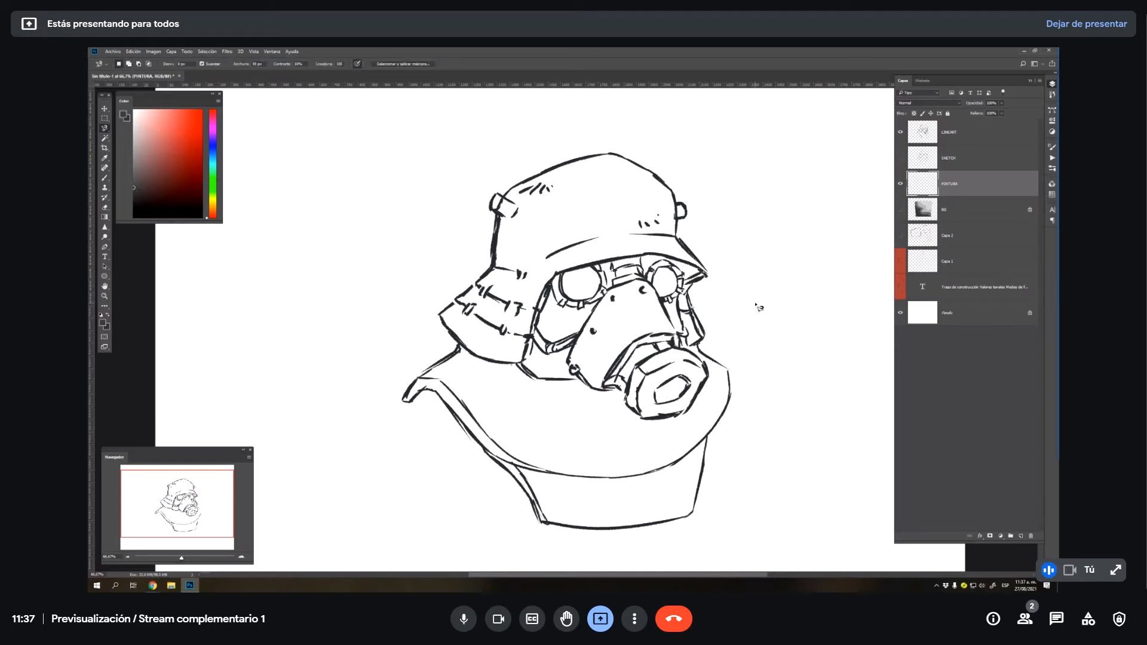
left_click(925, 138)
key("v")
key("1")
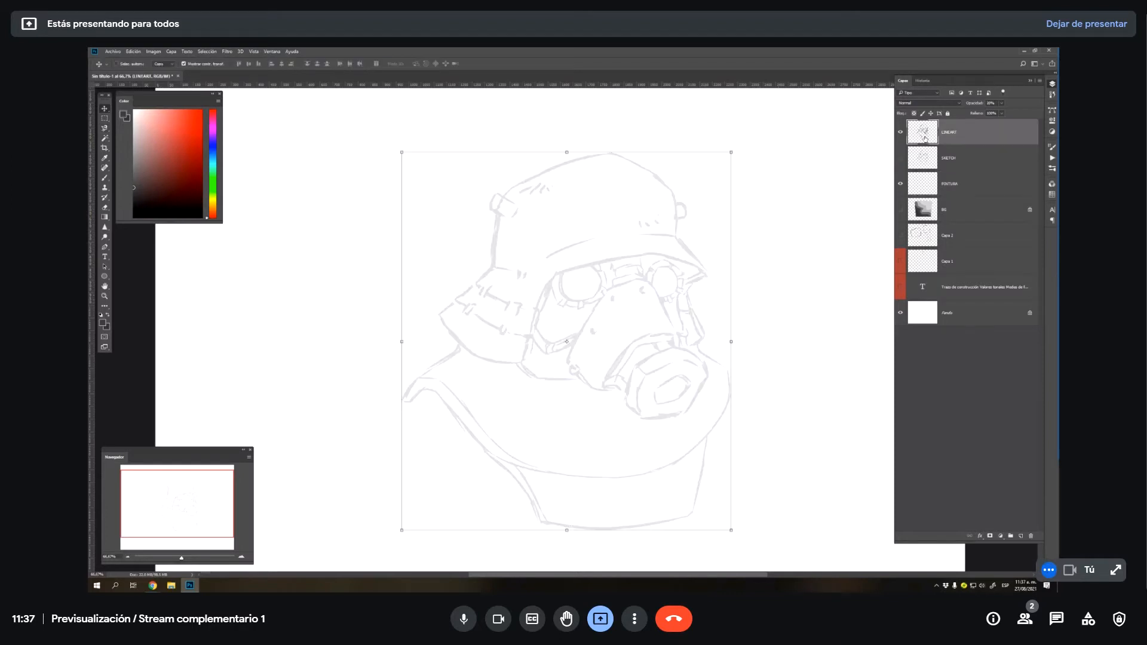
- Trace the bust's full outer contour with the Magnetic Lasso on the PINTURA layer and close the selection
left_click(981, 178)
key("l")
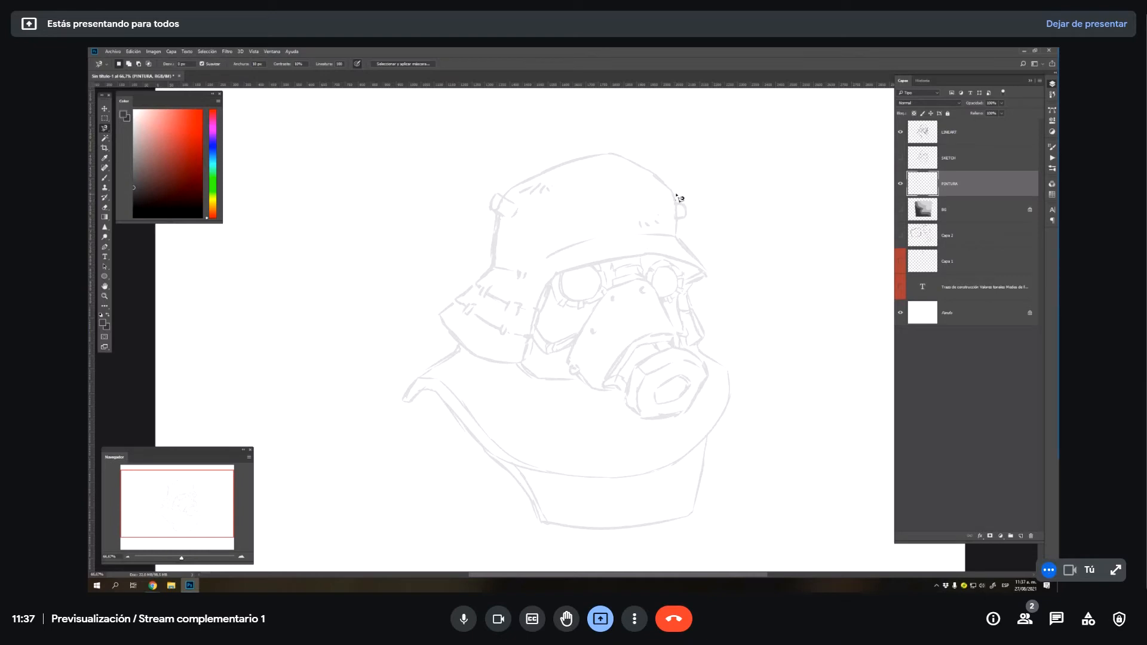
mouse_move(676, 194)
left_mouse_down()
mouse_move(601, 156)
mouse_move(495, 198)
mouse_move(491, 271)
mouse_move(441, 314)
mouse_move(461, 352)
mouse_move(406, 400)
mouse_move(438, 399)
mouse_move(545, 527)
mouse_move(692, 517)
mouse_move(708, 444)
mouse_move(680, 528)
mouse_move(696, 519)
mouse_move(732, 387)
mouse_move(693, 305)
mouse_move(702, 263)
left_mouse_up()
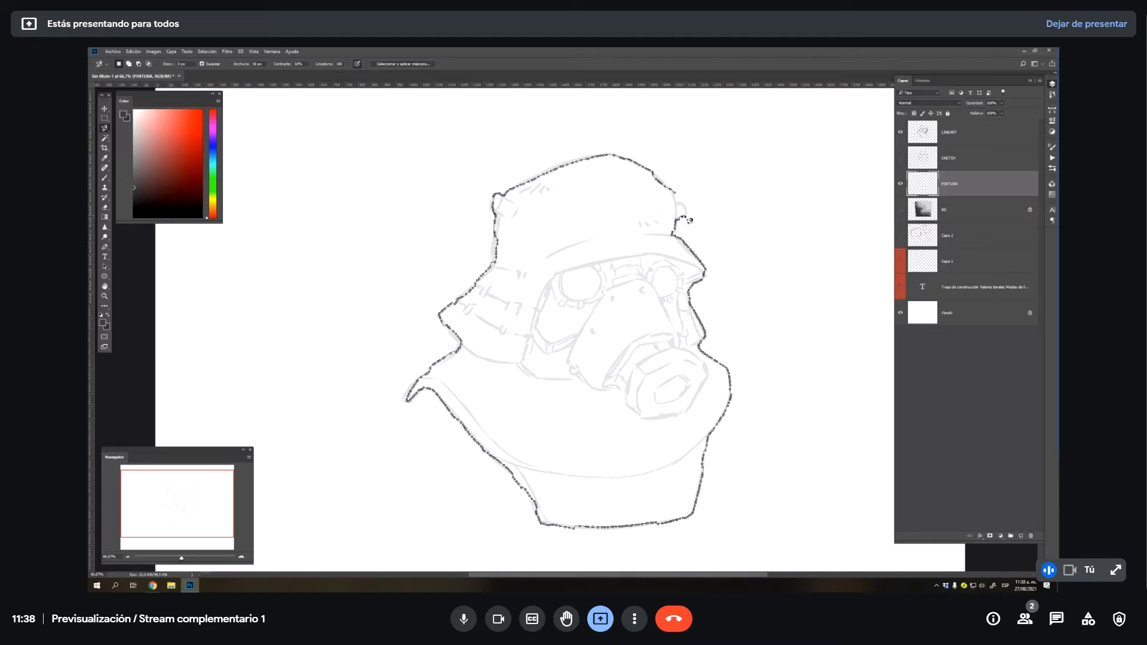
left_click_drag(689, 219, 682, 208)
left_click(679, 197, "ctrl")
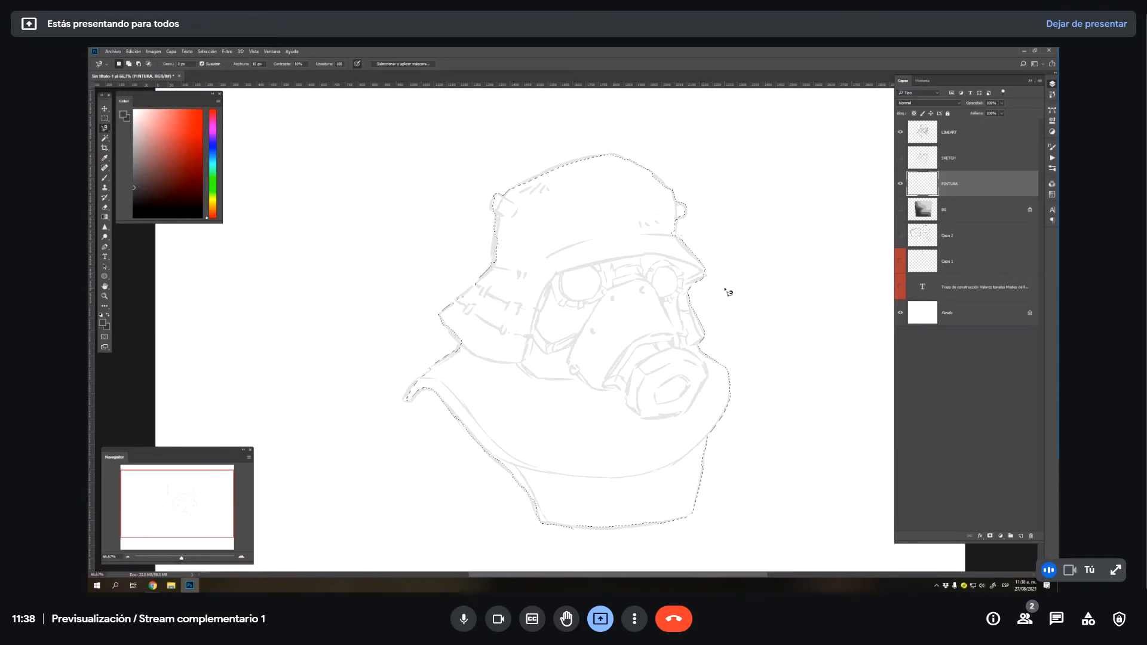
- Inspect the selection edge up close at the helmet's side knob and compare it with the whole bust
key("z")
left_click_drag(471, 189, 499, 187)
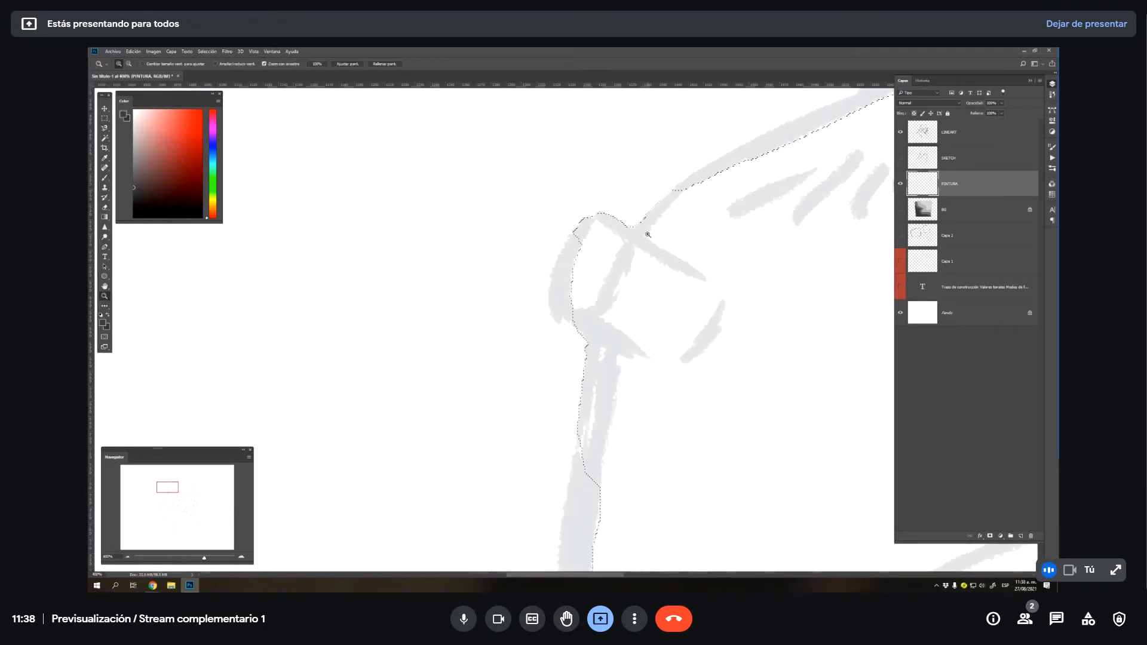
left_click(571, 292)
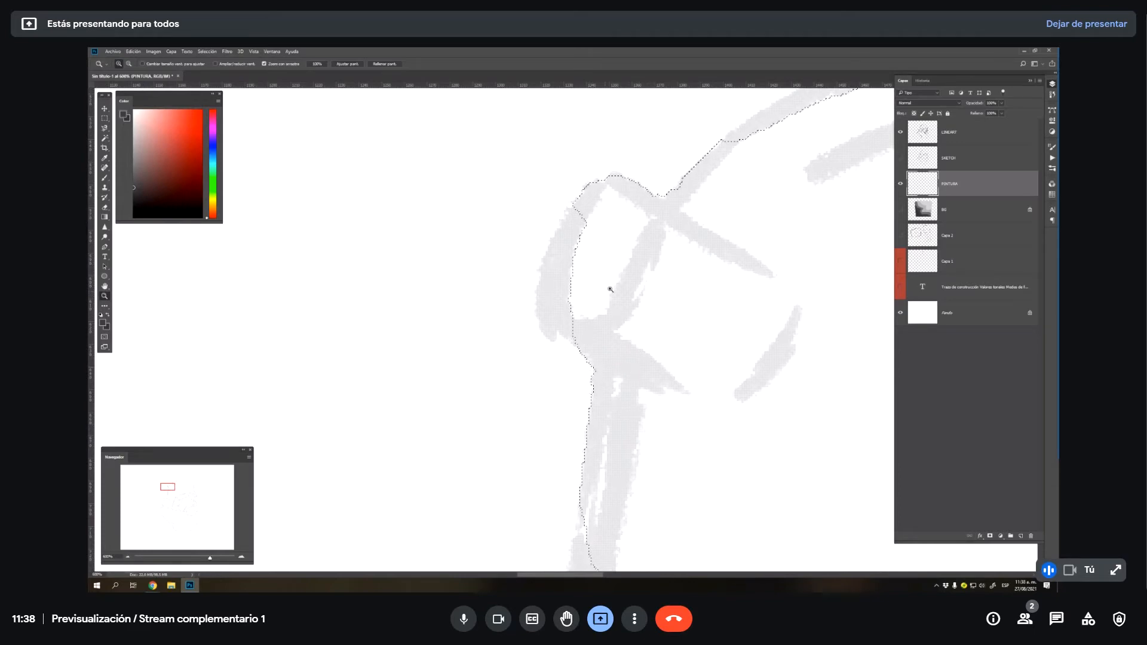
left_click(625, 419, "alt")
scroll(625, 429, "down", 8)
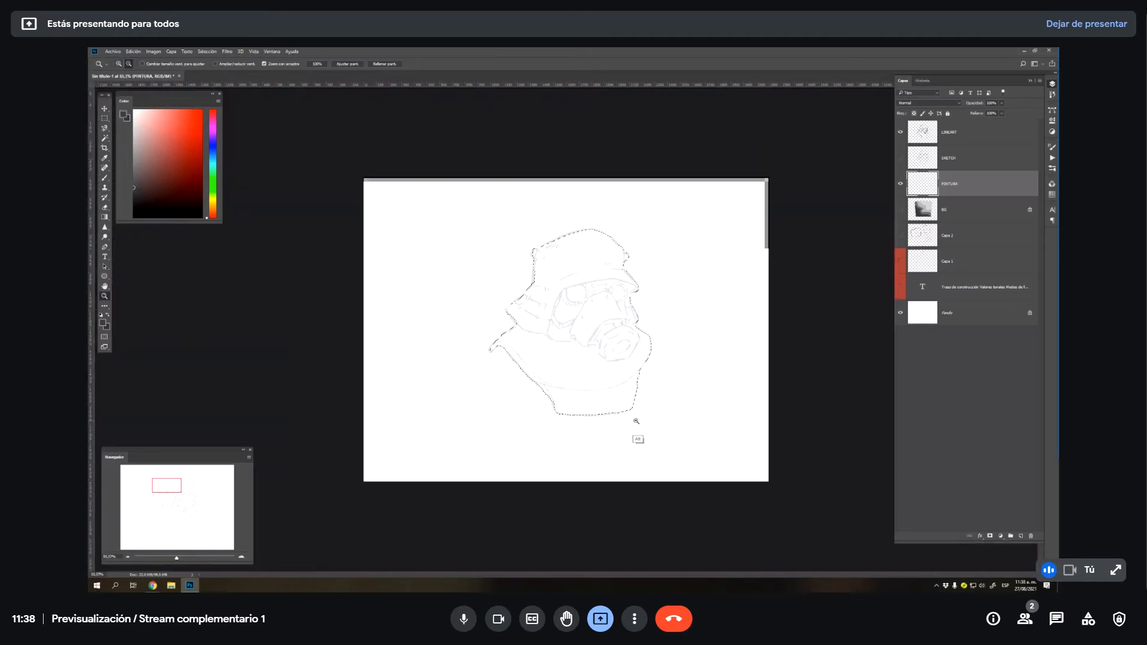
scroll(573, 333, "up", 3)
left_click(602, 284)
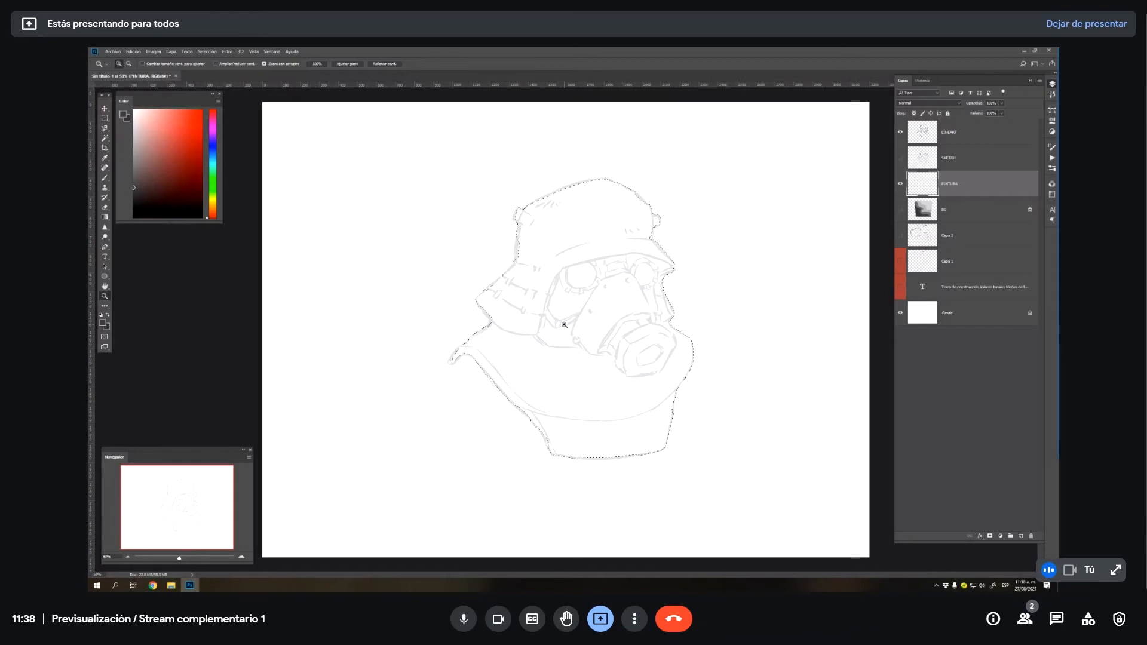
- Hide LINEART, fill the bust selection on PINTURA with a flat medium grey using the Paint Bucket, and deselect
left_click(900, 132)
key("g")
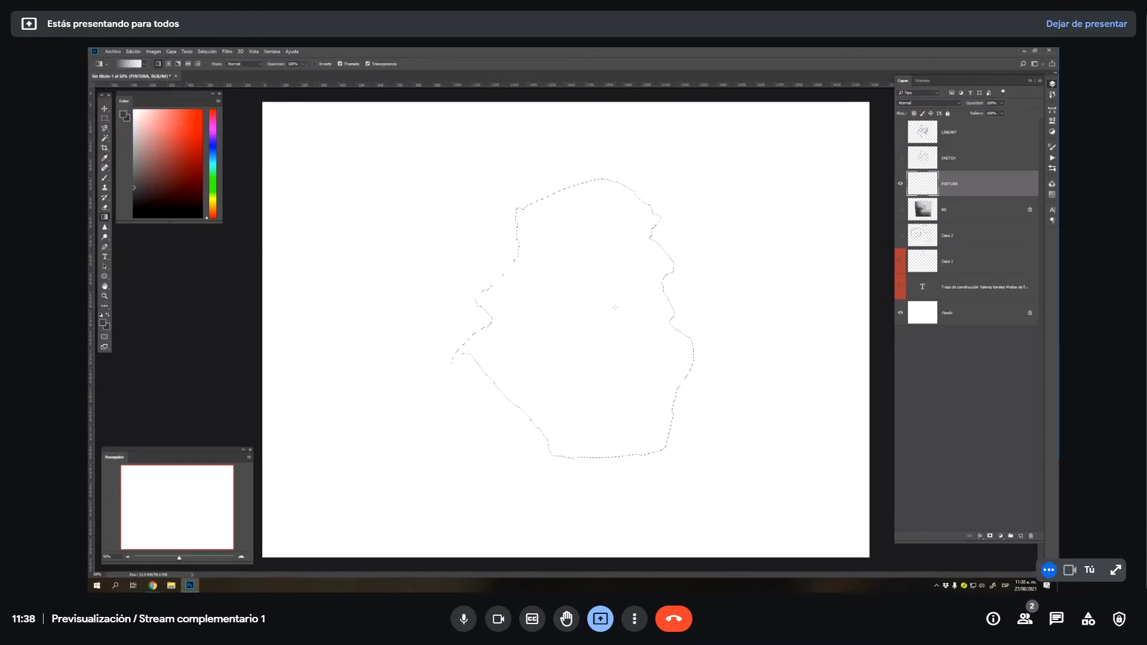
key("shift+g")
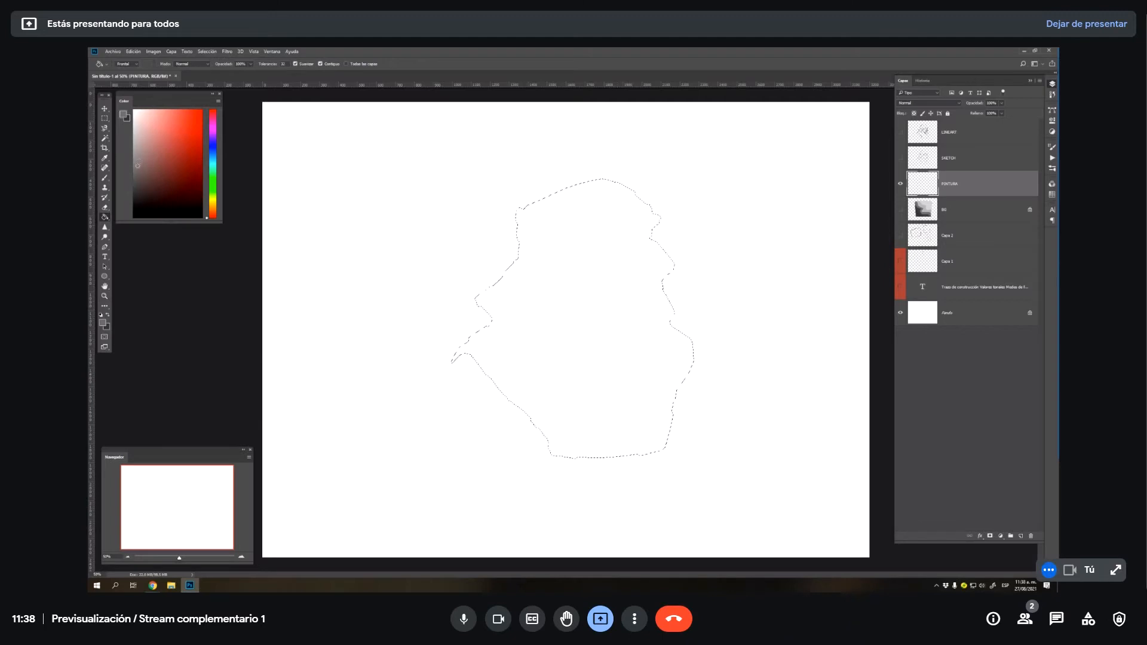
left_click(138, 165)
left_click(617, 361)
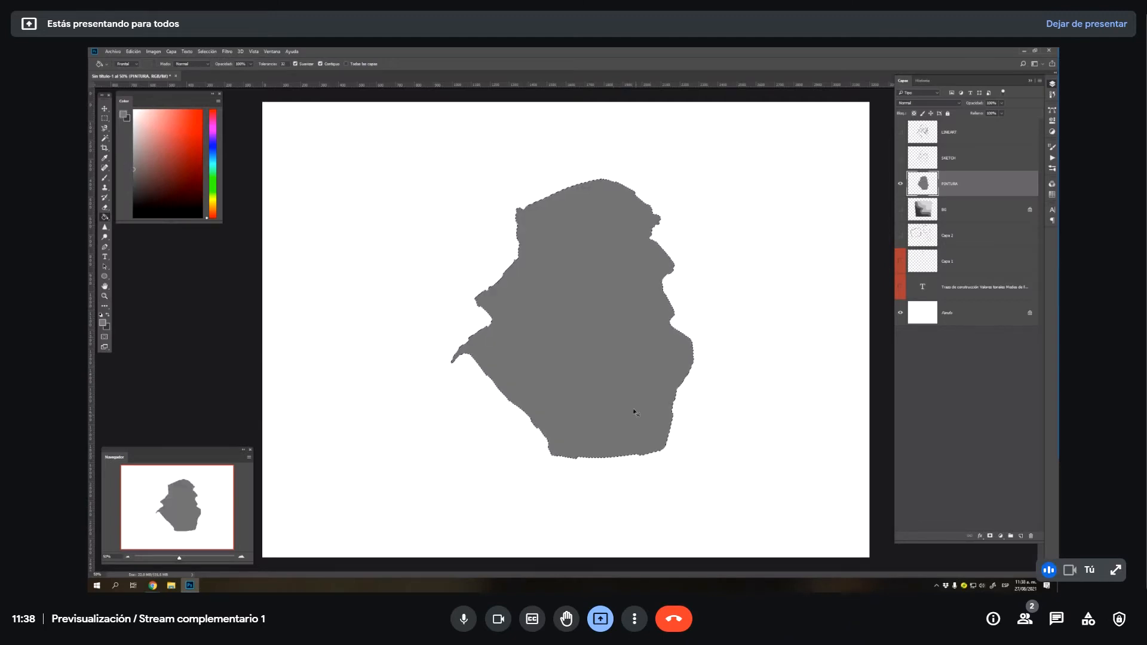
key("ctrl+d")
- Examine the grey silhouette's edge around the helmet and show LINEART again to compare it with the drawing
key("z")
left_click(509, 285)
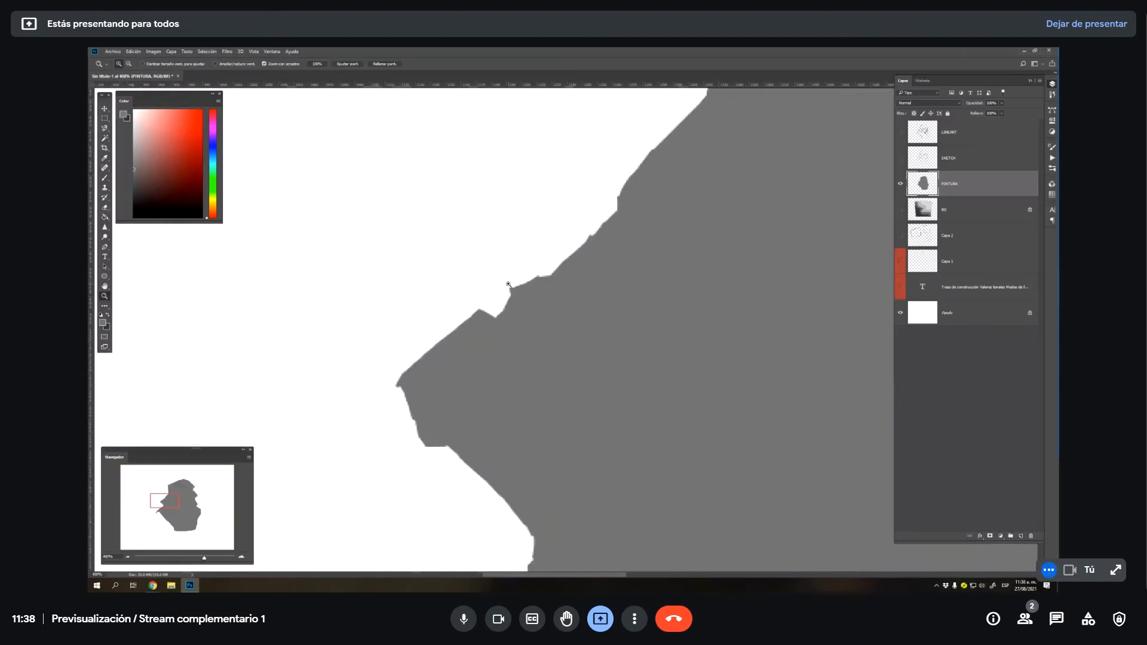
left_click_drag(589, 239, 510, 507)
left_click_drag(651, 216, 543, 459)
left_click_drag(629, 246, 392, 454)
left_click_drag(723, 284, 479, 258)
left_click_drag(687, 364, 395, 367)
left_click_drag(514, 308, 422, 300)
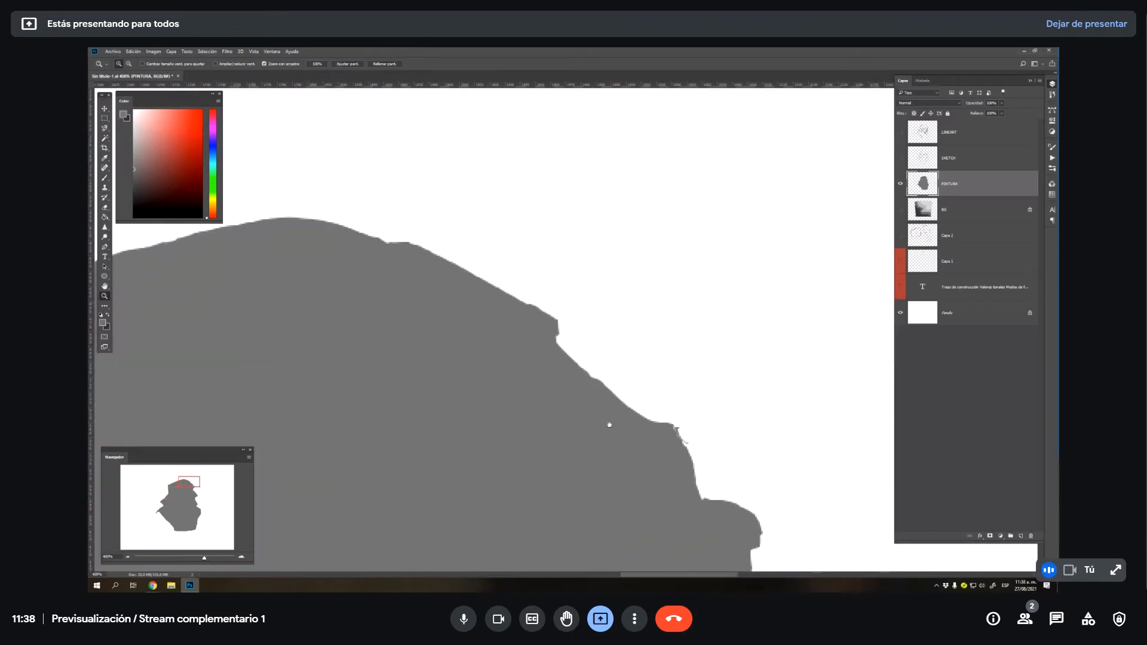
left_click_drag(609, 425, 494, 285)
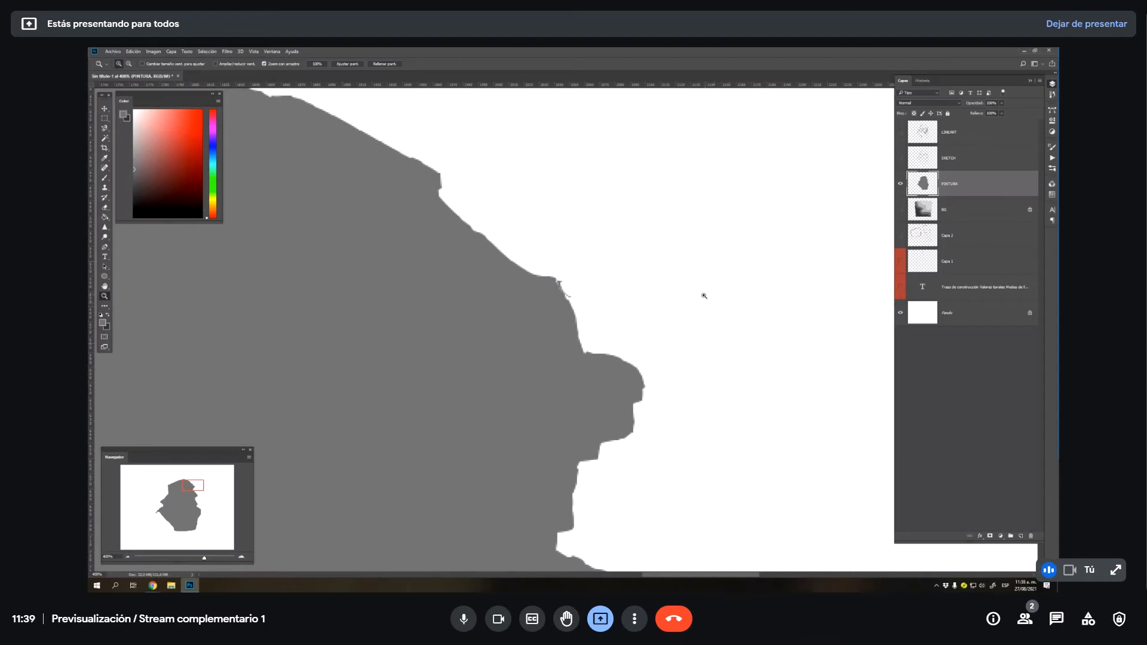
left_click(901, 133)
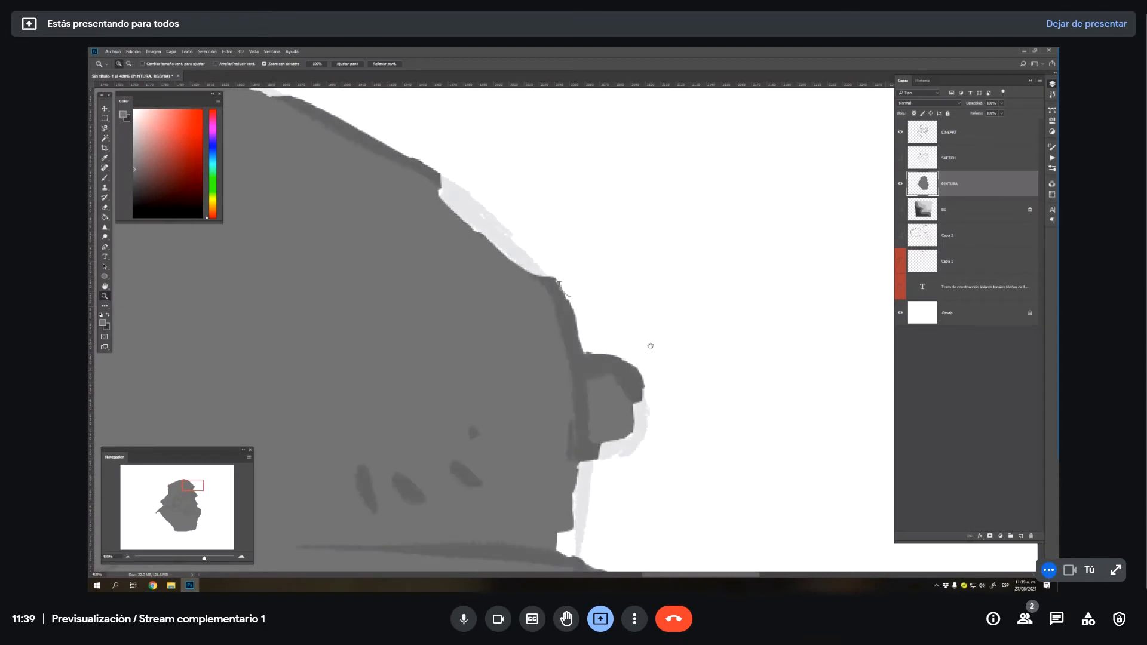
left_click_drag(651, 346, 748, 301)
- Test brush strokes on the helmet's edge, switch to the basic_brush preset, and turn off its Transfer setting
key("r")
key("b")
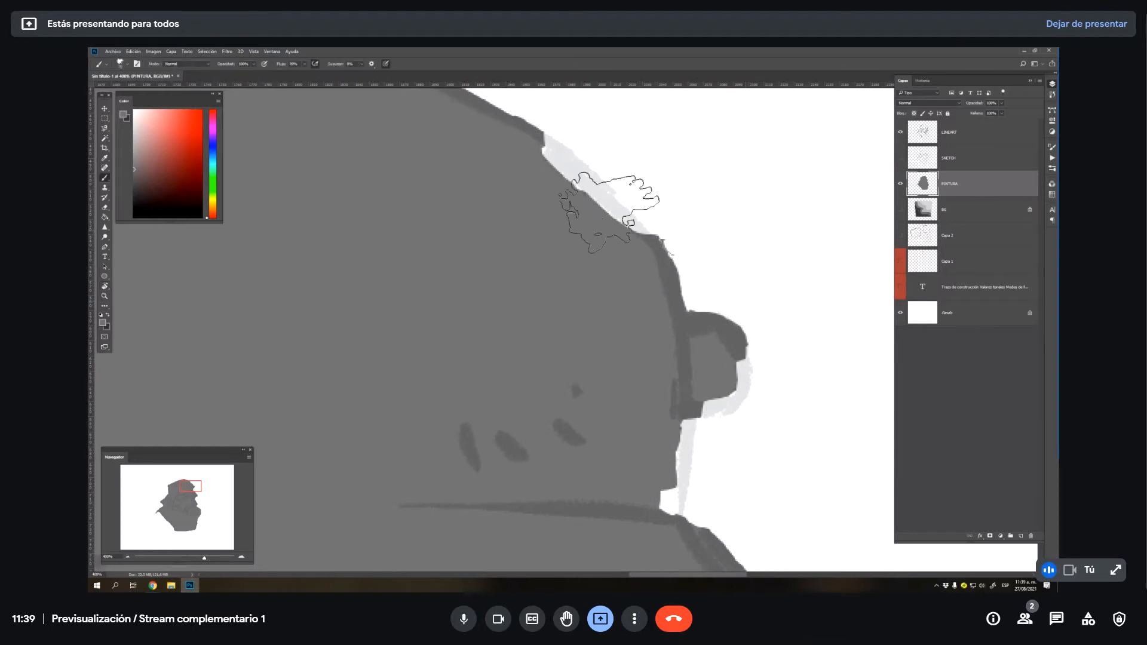
left_click_drag(551, 156, 625, 222)
key("ctrl+z")
right_click(588, 212)
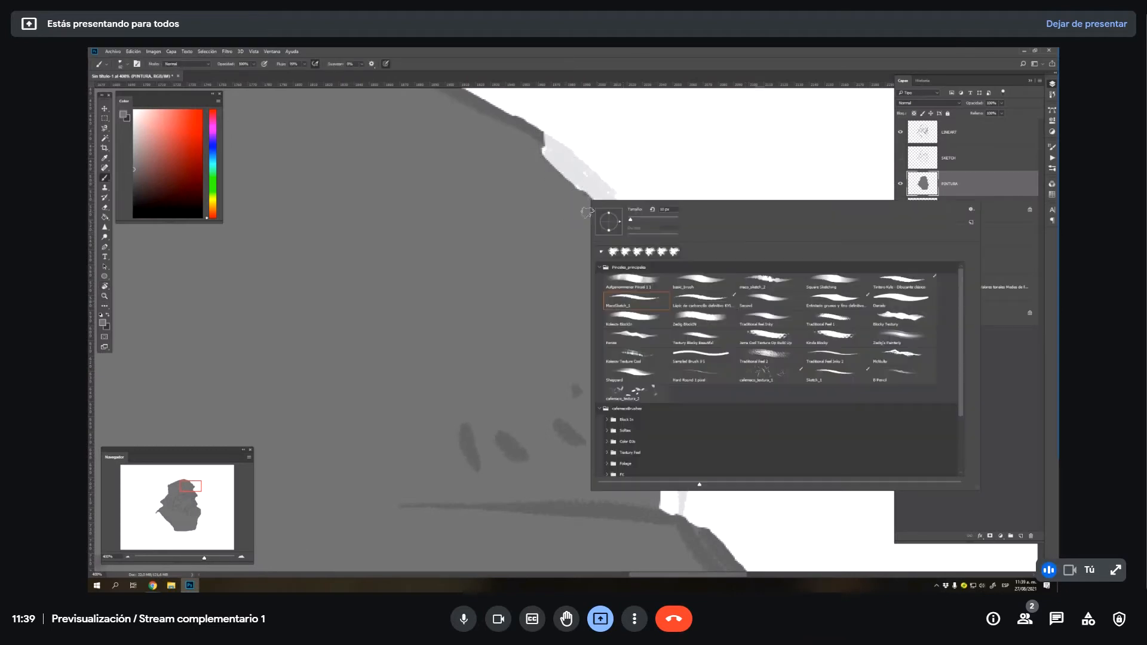
left_click(710, 281)
left_click(582, 123)
left_click_drag(603, 143, 750, 230)
key("ctrl+z")
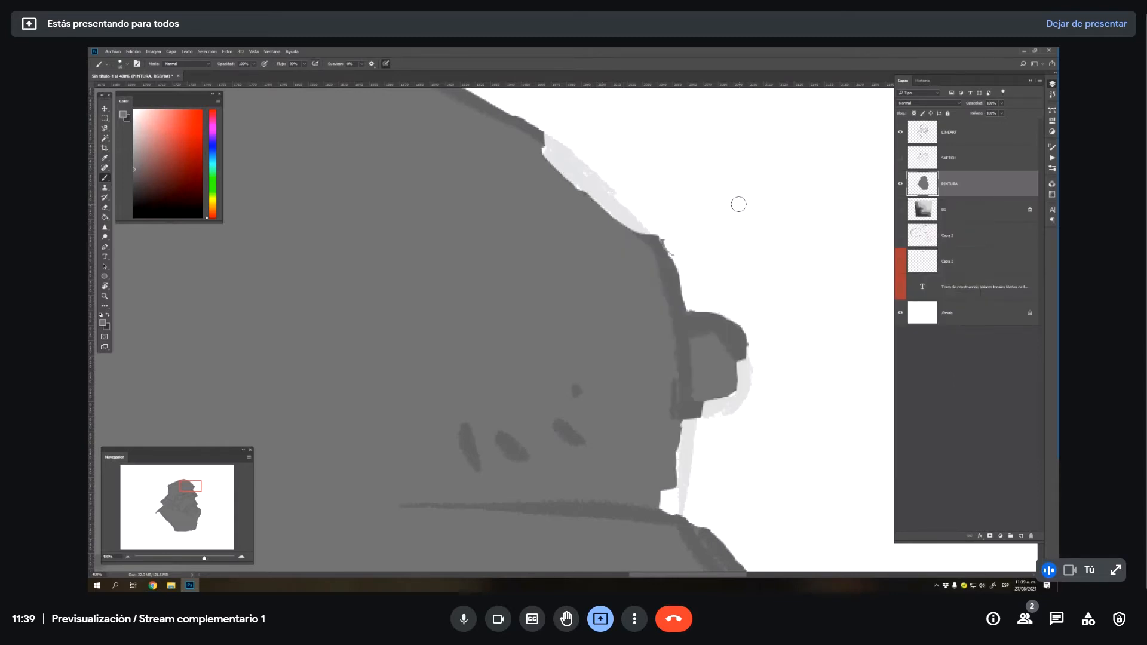
key("F5")
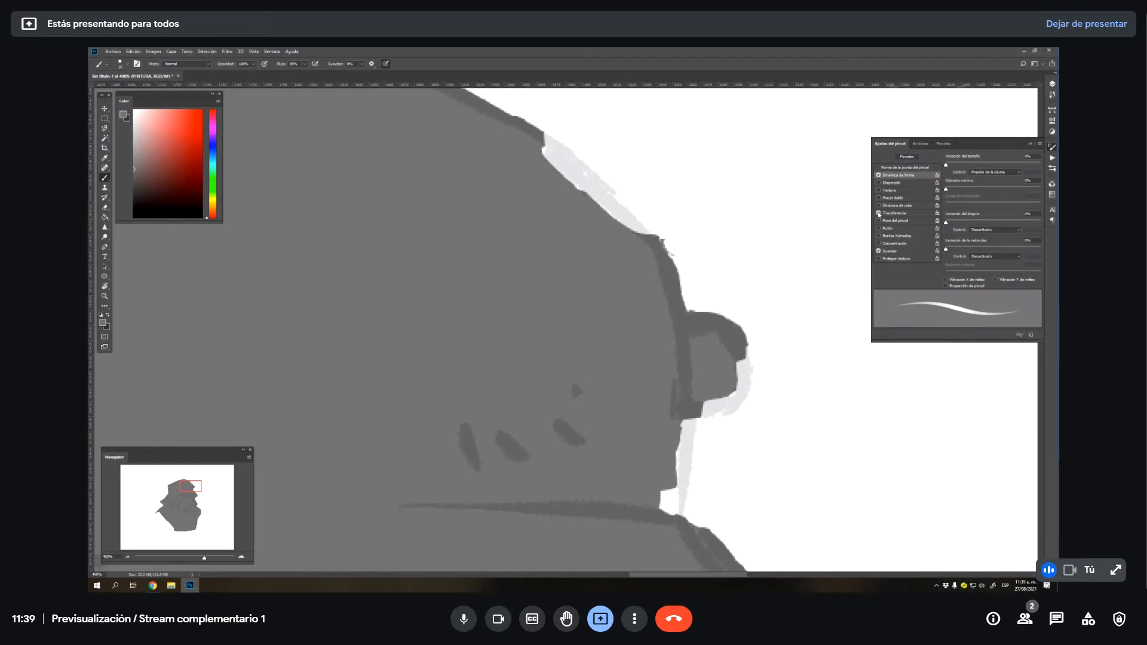
left_click(878, 213)
- Paint grey into the gap along the helmet's upper contour, redoing the first stroke closer to the silhouette
left_click_drag(543, 143, 666, 239)
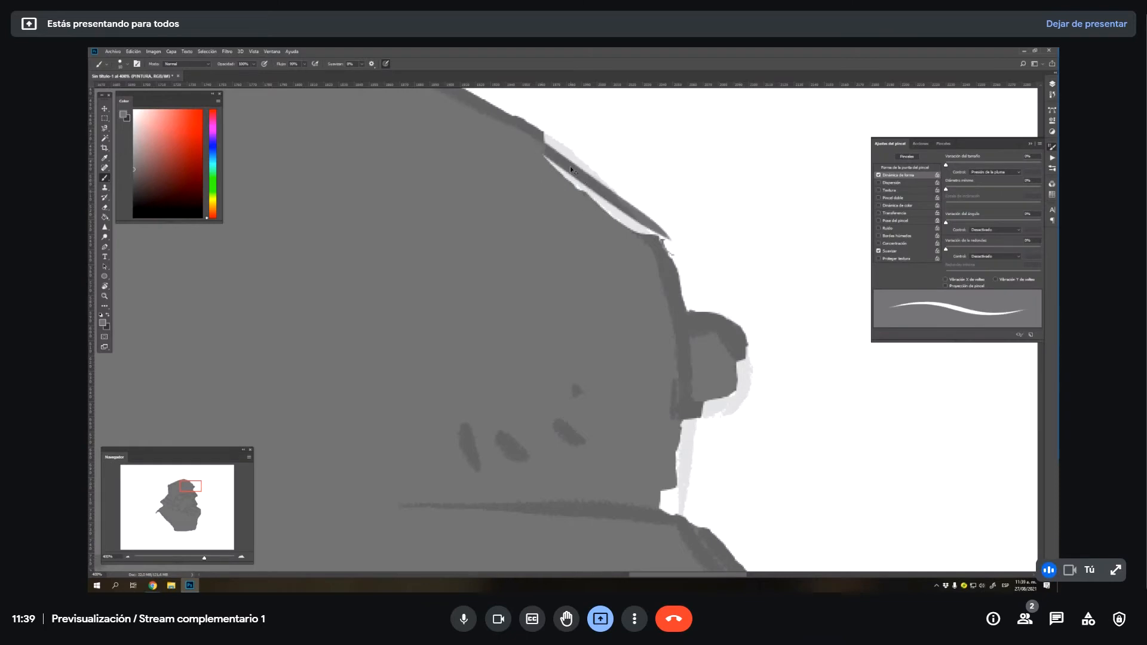
key("ctrl+z")
left_click_drag(544, 144, 637, 240)
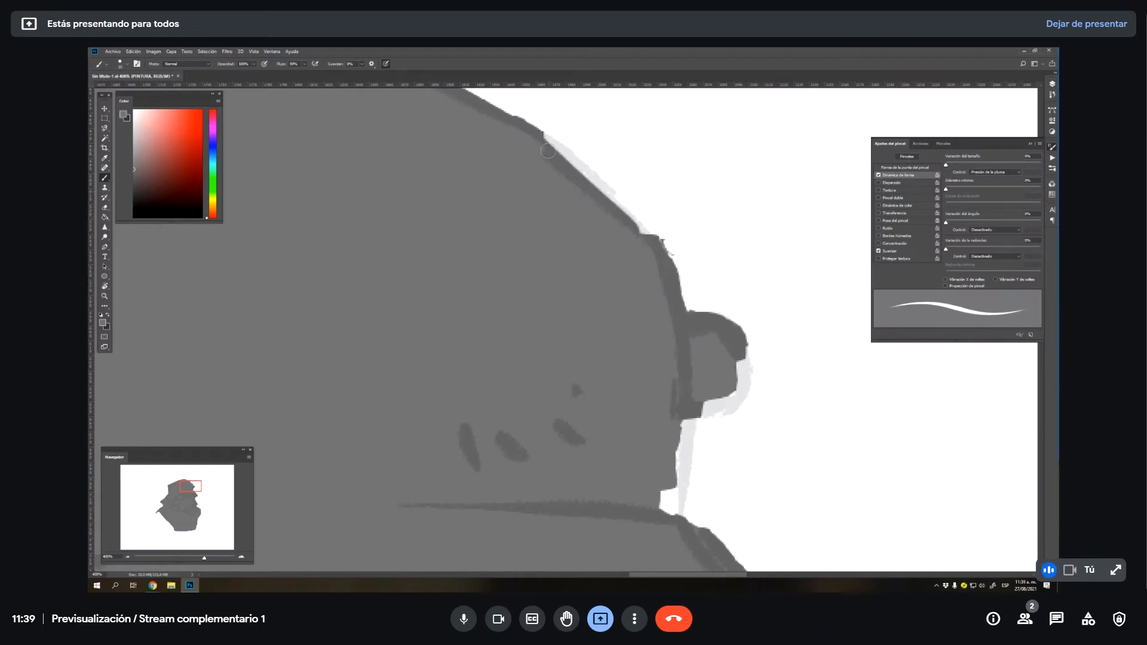
mouse_move(548, 151)
left_mouse_down()
mouse_move(645, 236)
mouse_move(664, 278)
mouse_move(684, 219)
left_mouse_up()
- Clean up the silhouette around the helmet's side knob with the Eraser, following the line art
key("e")
key("shift+e")
key("shift+e")
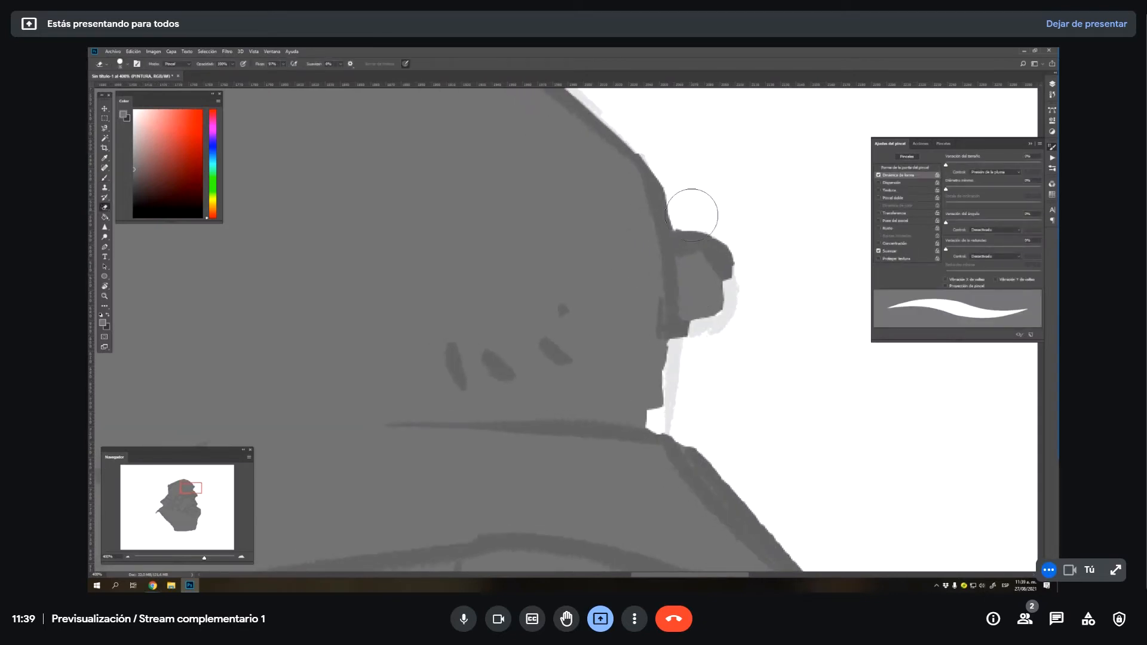
mouse_move(691, 210)
left_mouse_down()
mouse_move(732, 234)
mouse_move(731, 312)
mouse_move(668, 325)
mouse_move(656, 455)
mouse_move(643, 450)
mouse_move(690, 285)
left_mouse_up()
key("b")
key("z")
left_click(640, 477, "alt")
left_click(640, 476, "alt")
left_click(690, 285)
- Refine the silhouette at the helmet brim's tip and erase excess grey along the side of the mask
key("b")
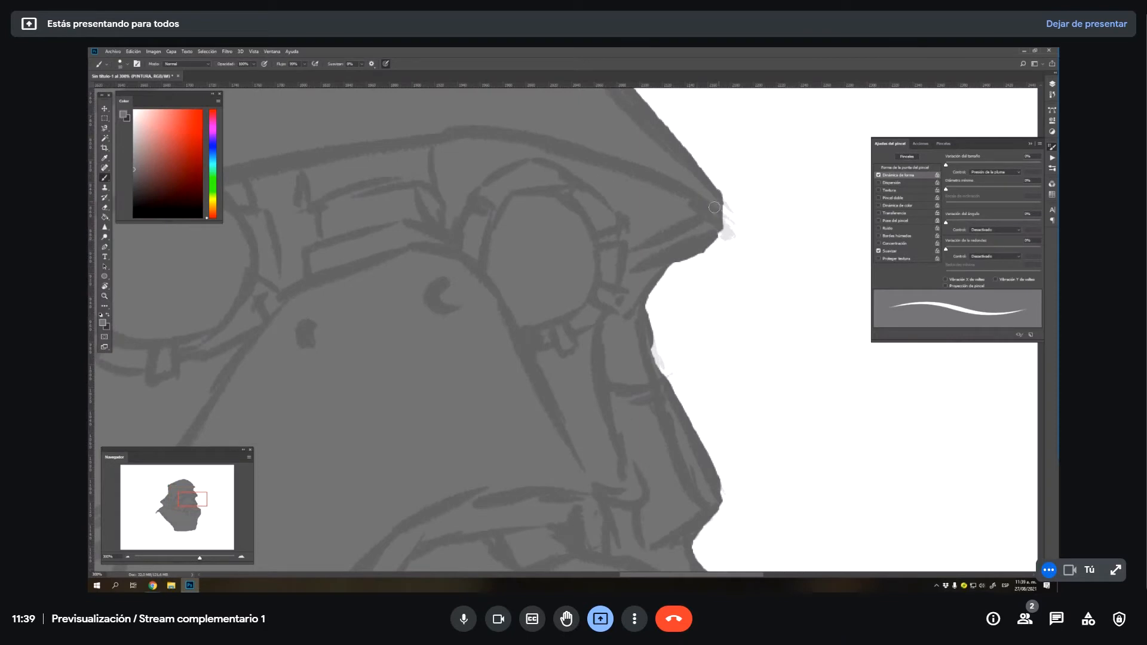
key("e")
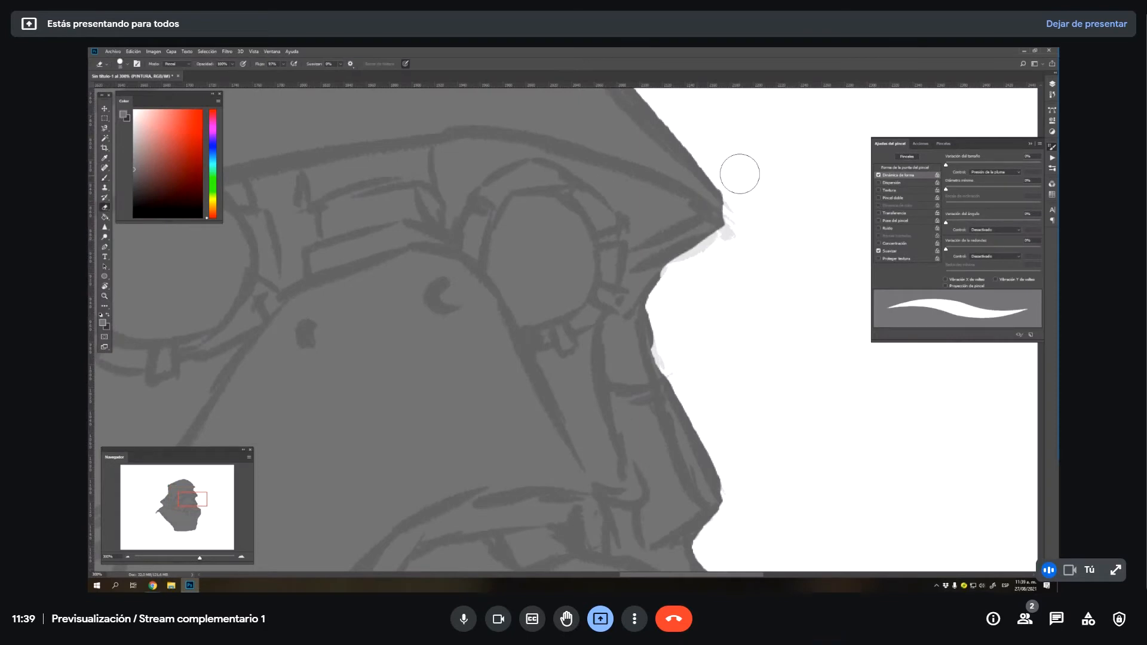
left_click_drag(683, 269, 671, 356)
left_click_drag(664, 291, 685, 382)
mouse_move(707, 423)
left_mouse_down()
mouse_move(633, 243)
mouse_move(707, 405)
mouse_move(644, 221)
mouse_move(711, 424)
mouse_move(718, 225)
left_mouse_up()
left_click_drag(626, 477, 715, 177)
- Paint grey into the narrow gap on the neck's side edge just below the collar, redoing the first stroke
key("b")
left_click_drag(634, 252, 635, 336)
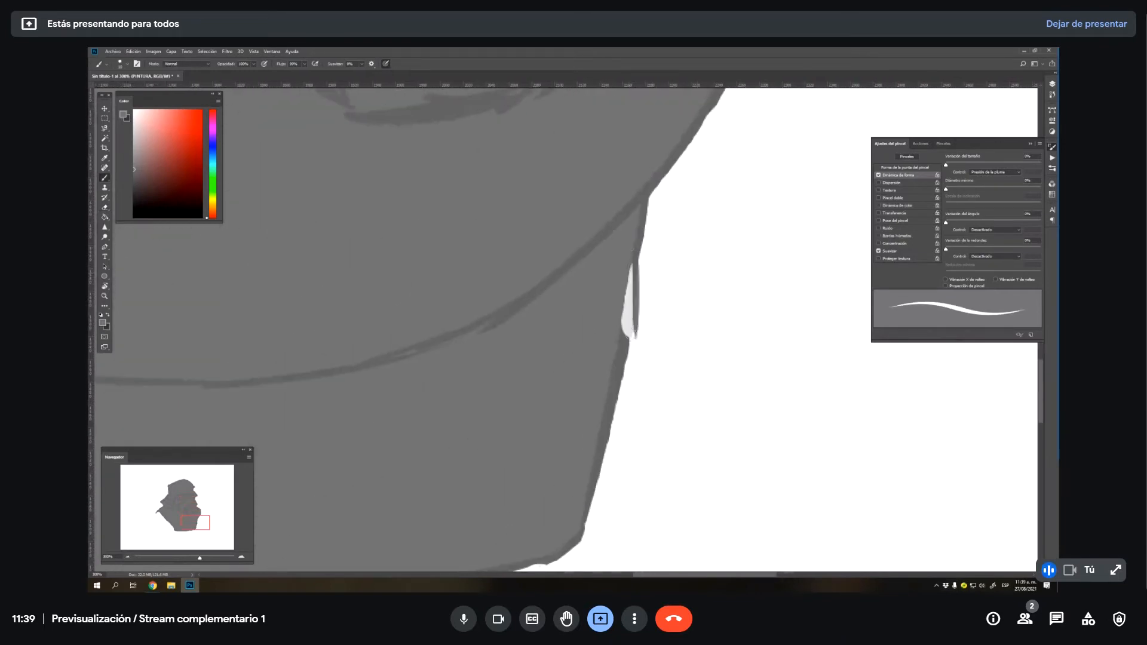
key("ctrl+z")
left_click_drag(635, 263, 622, 321)
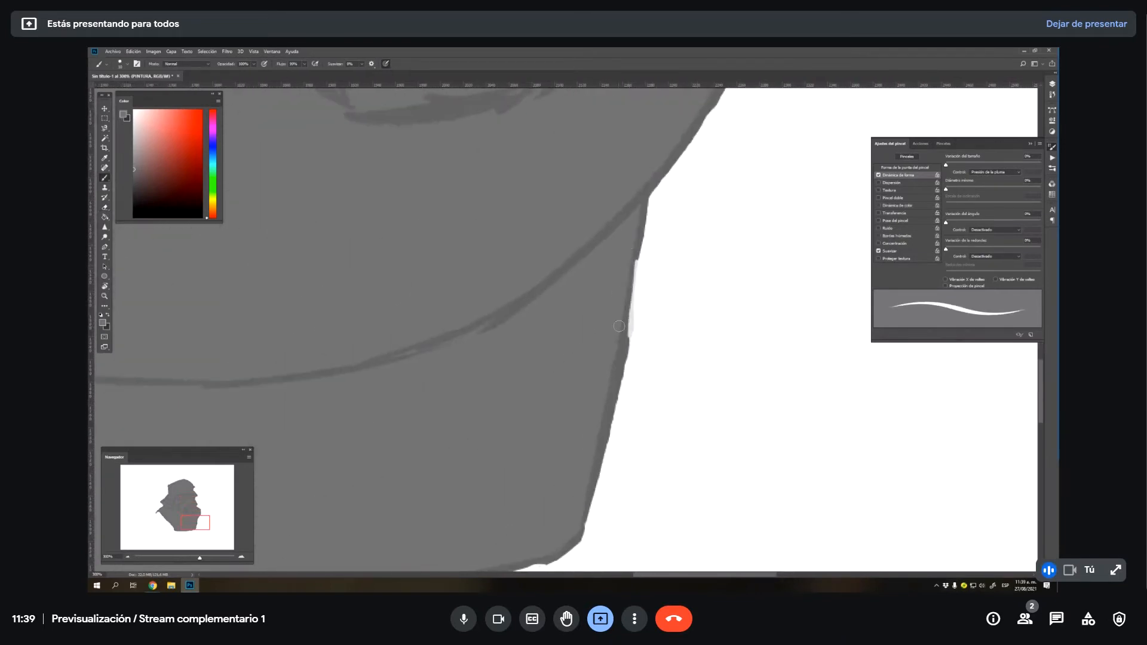
left_click_drag(534, 410, 664, 273)
- Extend the grey along the bust's bottom edge to match the line art
left_click_drag(268, 366, 434, 370)
mouse_move(282, 353)
left_mouse_down()
mouse_move(484, 357)
mouse_move(567, 344)
mouse_move(451, 359)
mouse_move(584, 346)
mouse_move(539, 357)
mouse_move(630, 342)
left_mouse_up()
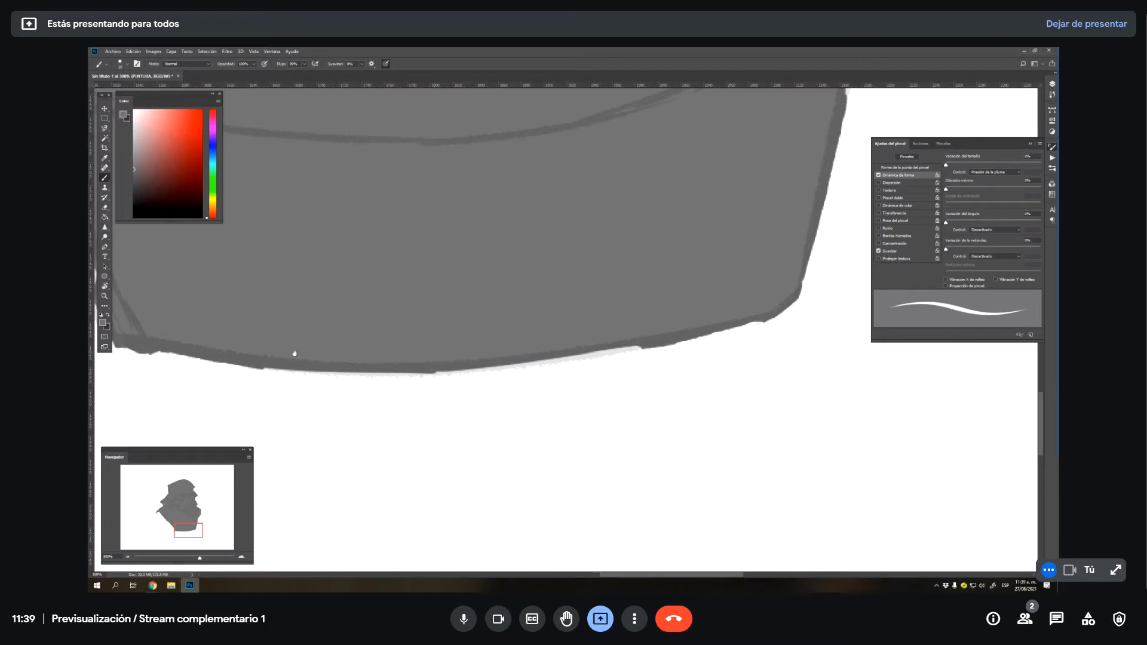
left_click_drag(294, 353, 530, 384)
key("e")
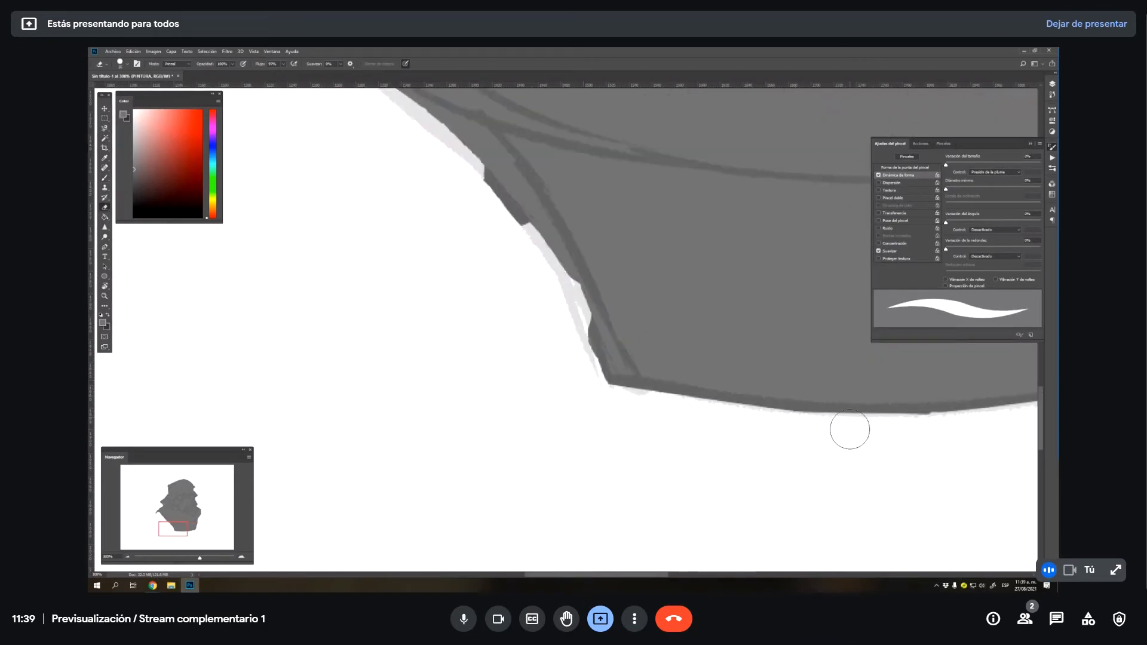
- Fill the gaps on the neck's slanted lower edge with grey and smooth the collar's outer slope with the Eraser
key("b")
left_click_drag(548, 246, 590, 325)
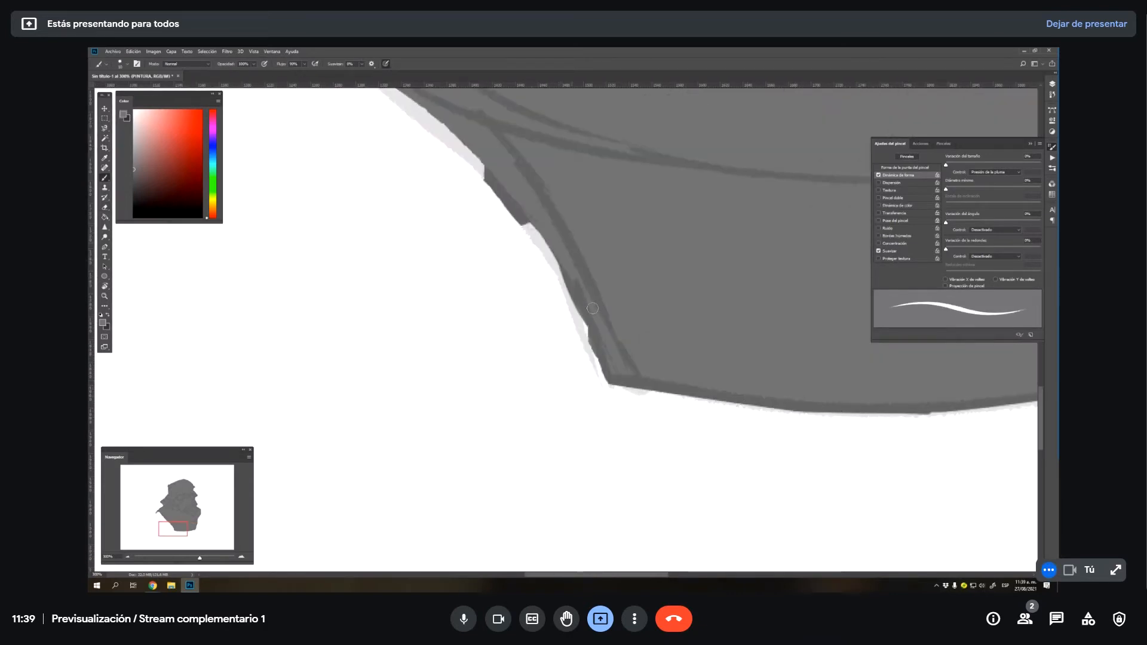
left_click_drag(544, 233, 627, 423)
key("e")
left_click_drag(553, 356, 615, 456)
left_click_drag(418, 237, 618, 447)
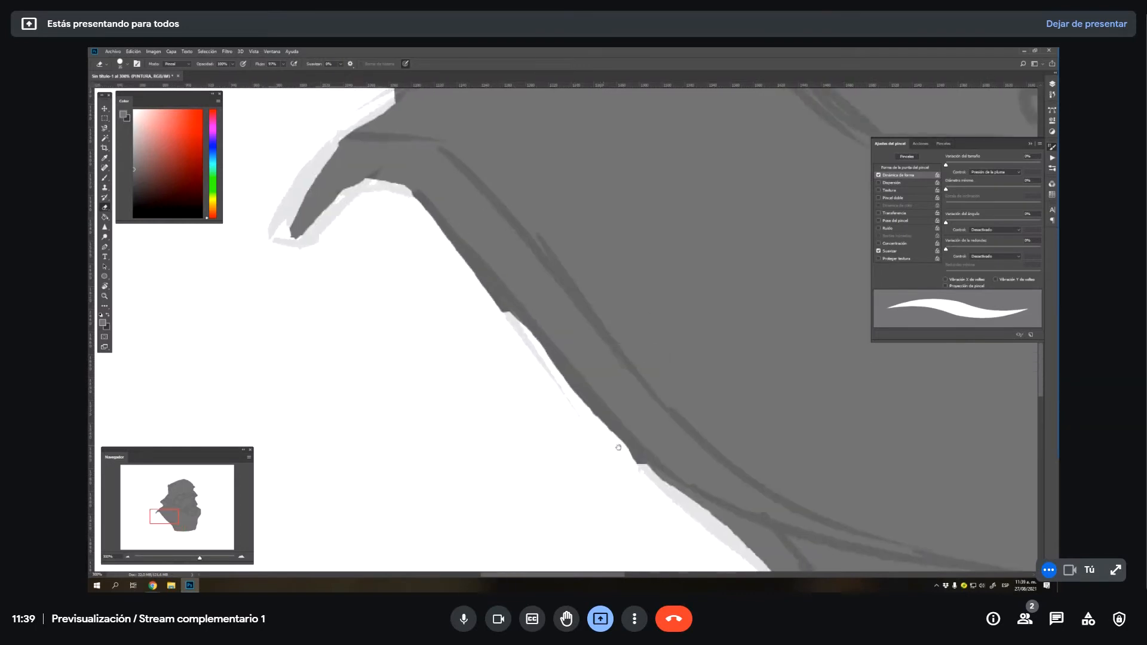
left_click_drag(419, 213, 545, 297)
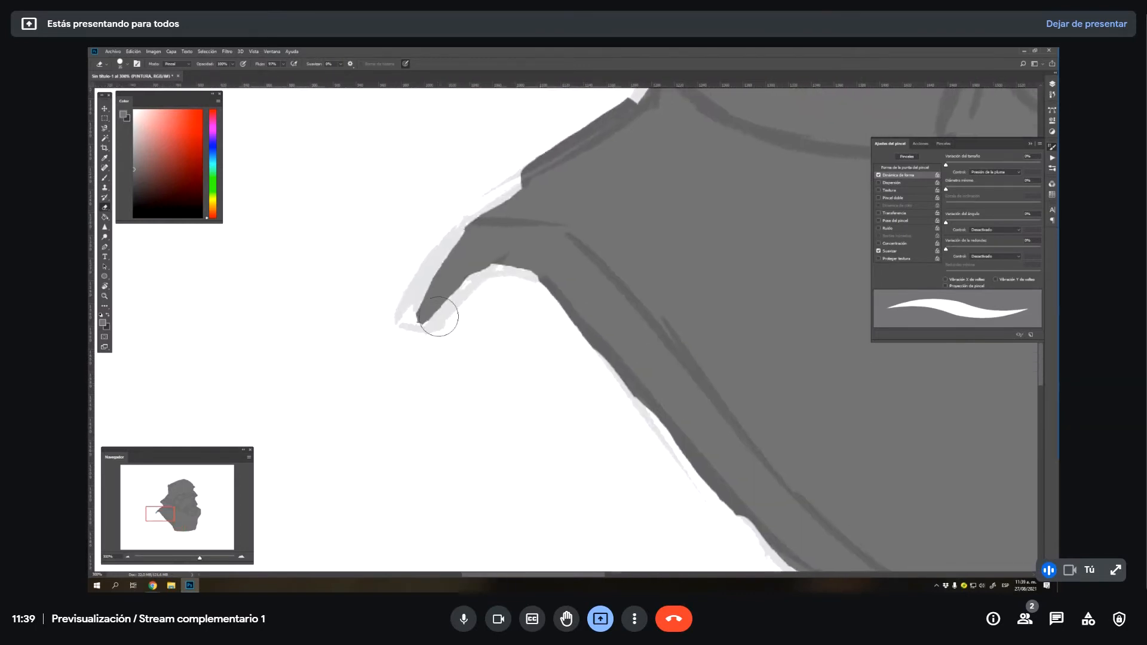
- Outline the collar's pointed tip with the Polygonal Lasso, fill it with the same grey, and deselect
key("b")
key("l")
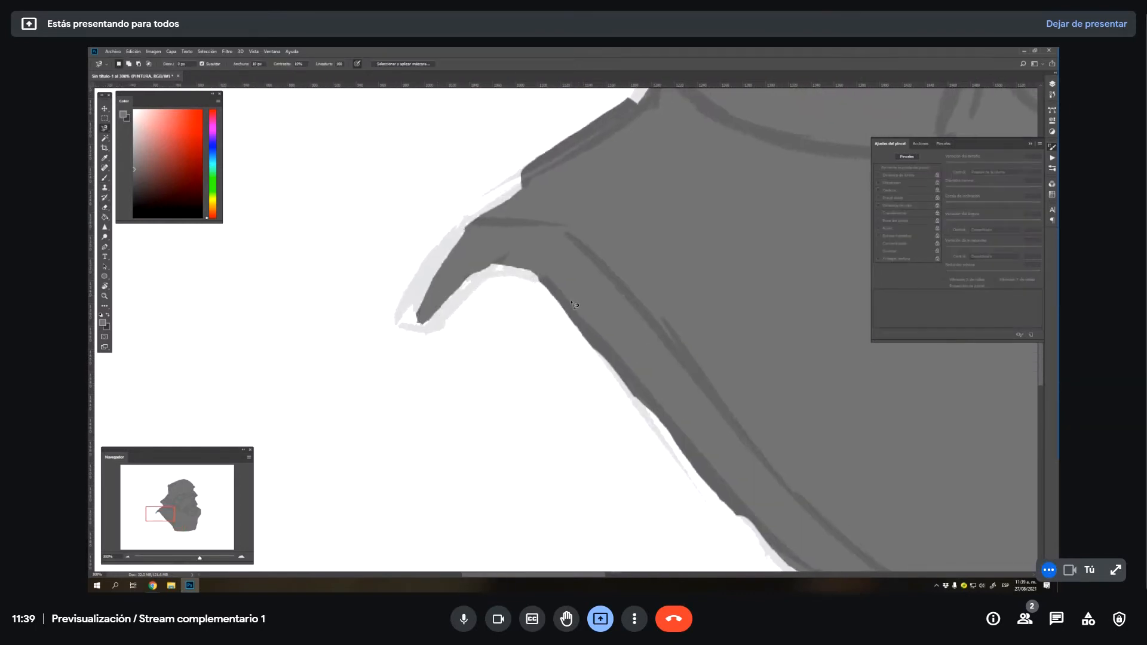
left_click(441, 325)
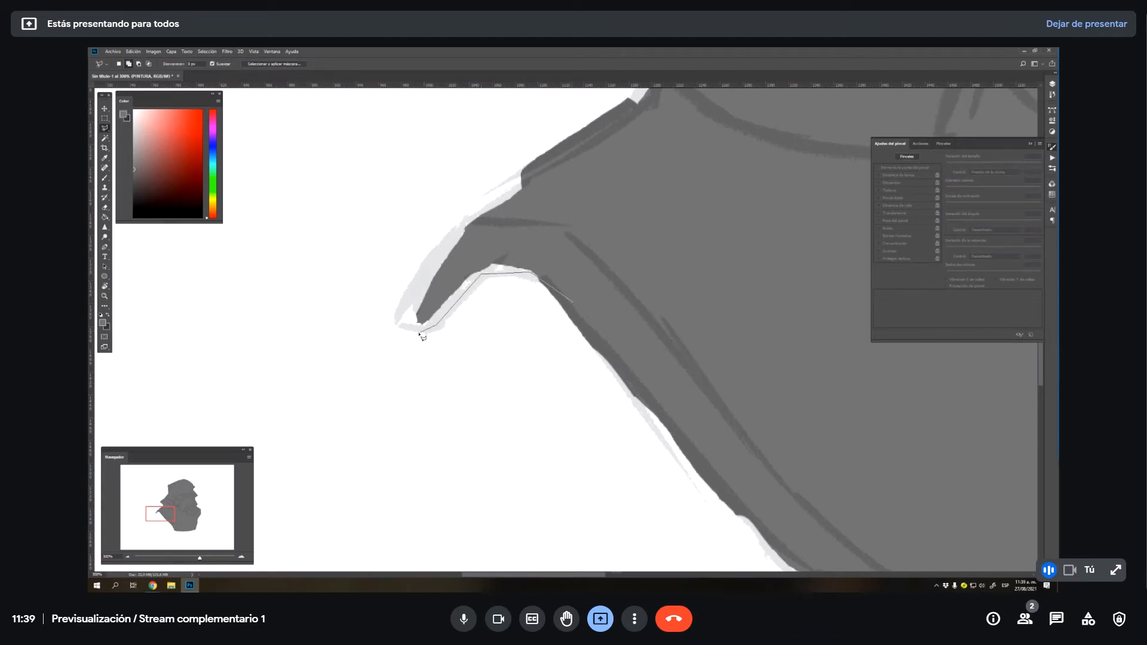
left_click(402, 326)
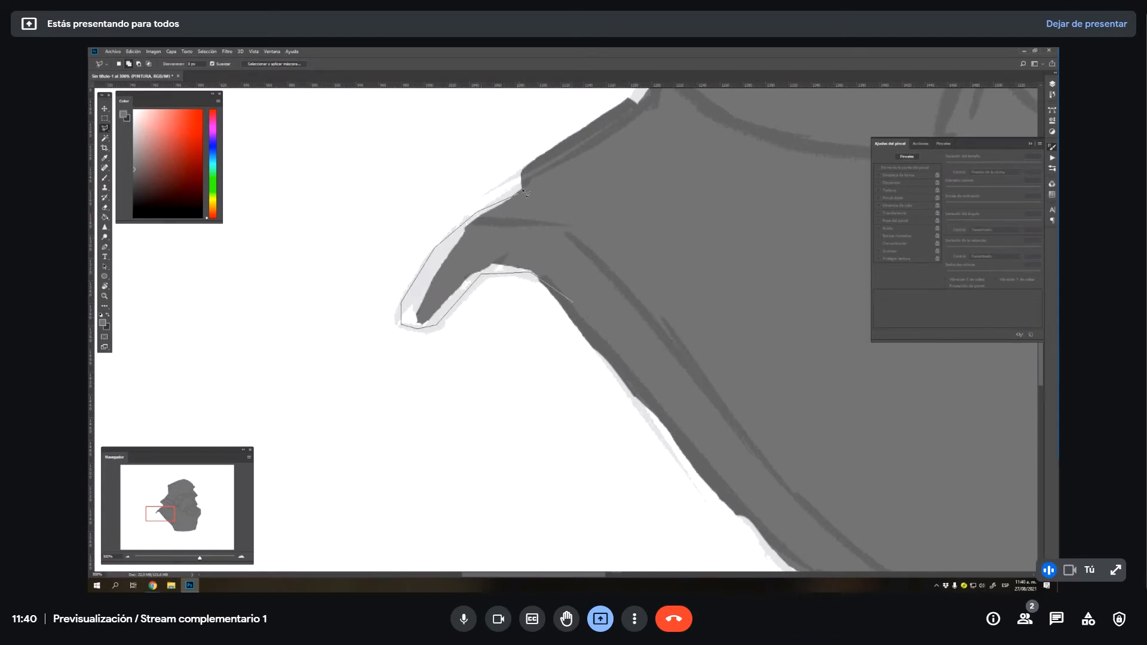
left_click(600, 214, "ctrl")
key("g")
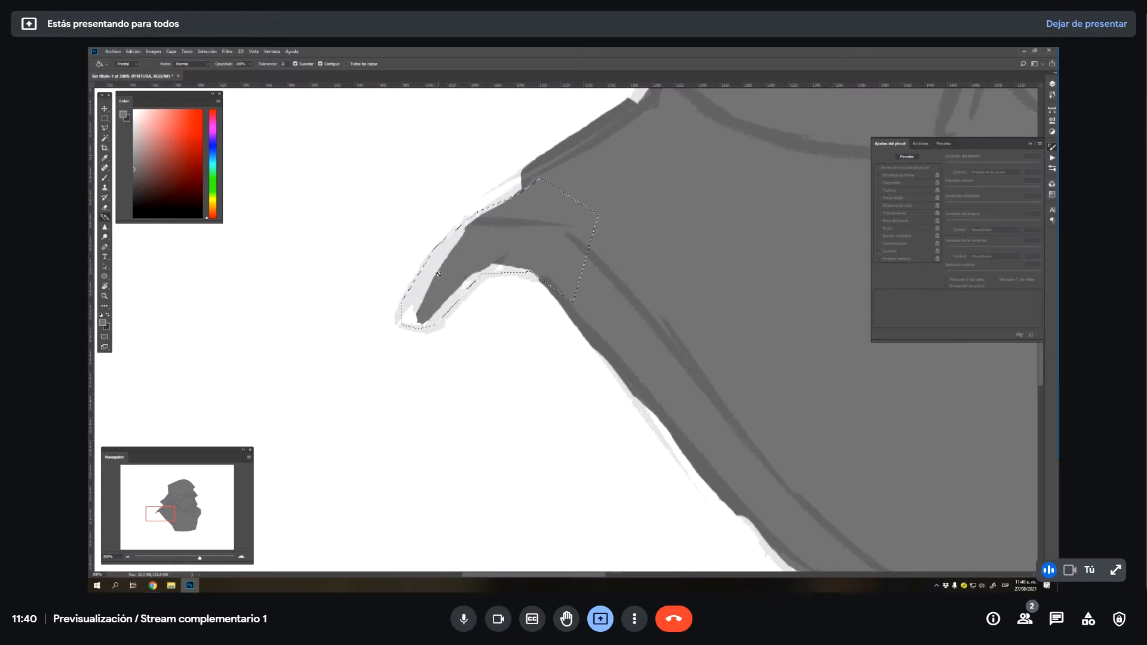
key("shift+g")
left_click_drag(335, 288, 206, 304)
key("ctrl+d")
left_click_drag(448, 182, 410, 336)
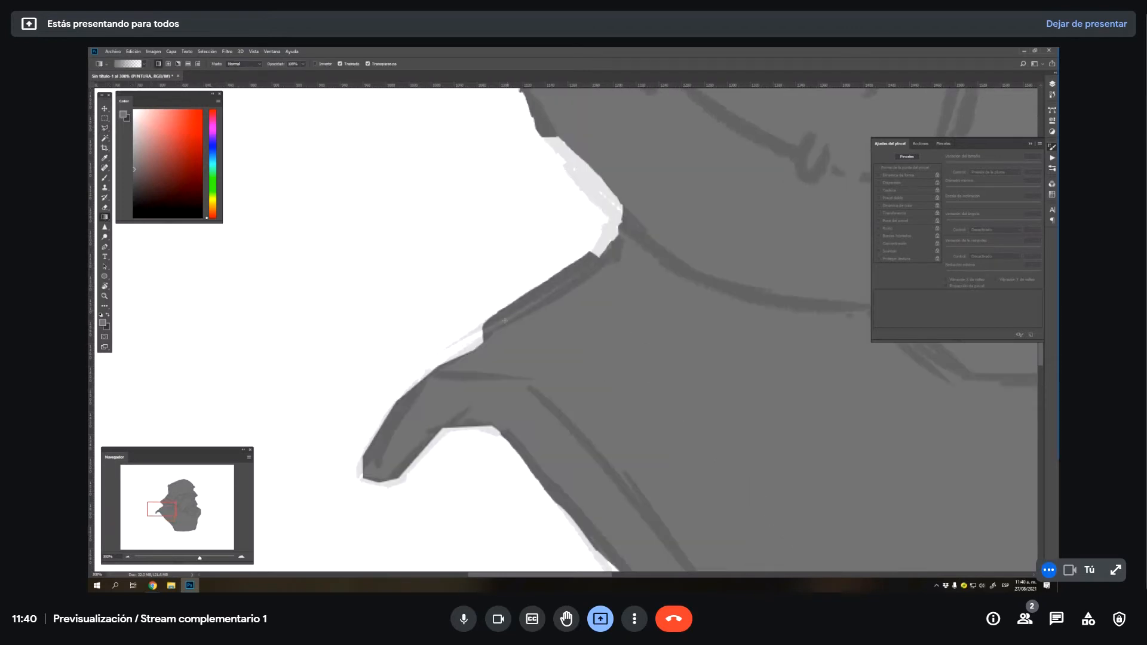
- Trim the grey along the collar's shoulder slope with the Eraser and paint it out to the neck guard's lower edge
key("e")
left_click_drag(589, 233, 460, 328)
left_click_drag(548, 238, 517, 385)
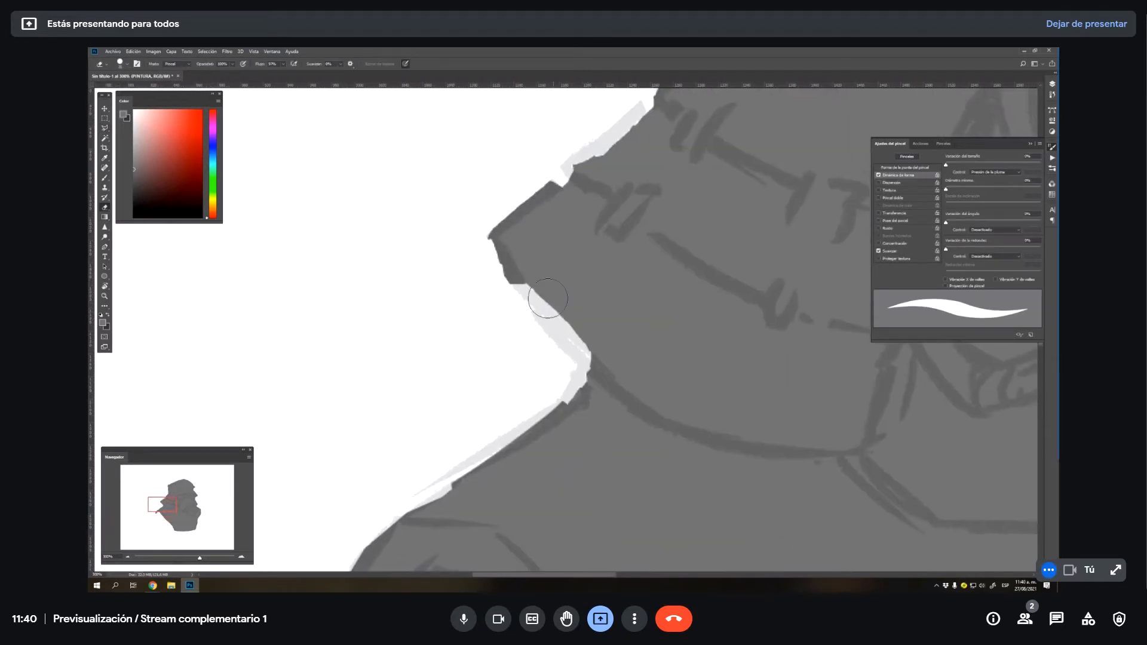
left_click_drag(517, 277, 629, 367)
key("ctrl+z")
key("b")
mouse_move(526, 285)
left_mouse_down()
mouse_move(589, 361)
mouse_move(571, 329)
left_mouse_up()
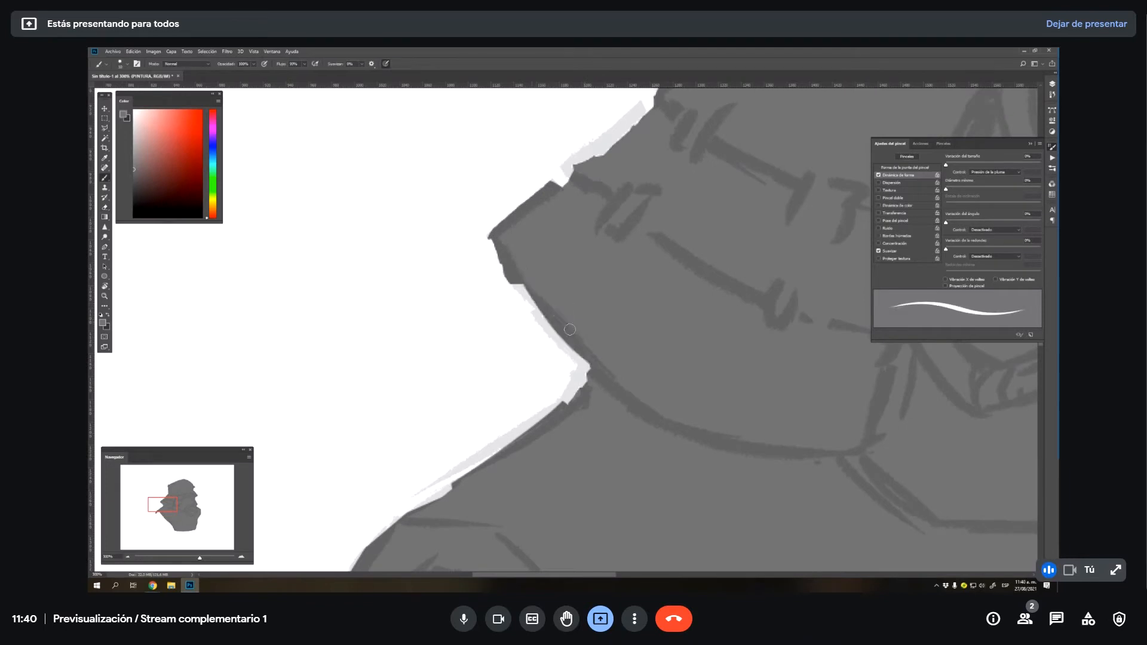
- Outline the gap on the neck guard's upper edge with the Polygonal Lasso and fill it with the same grey
left_click_drag(568, 205, 528, 339)
key("l")
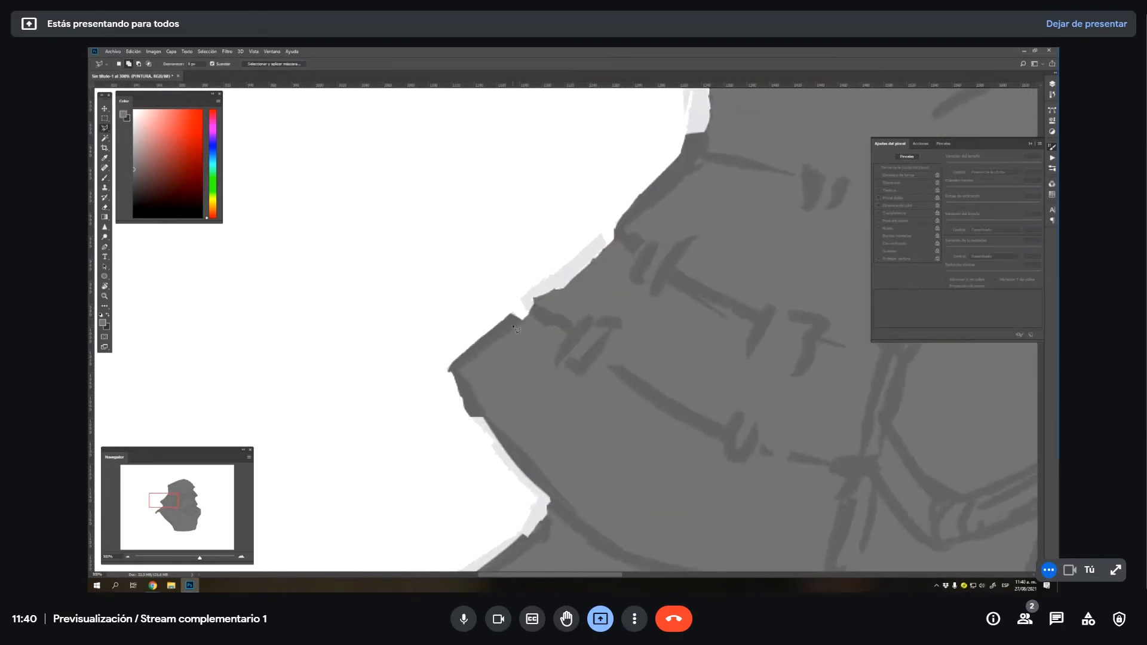
left_click(525, 304)
double_click(585, 316)
key("g")
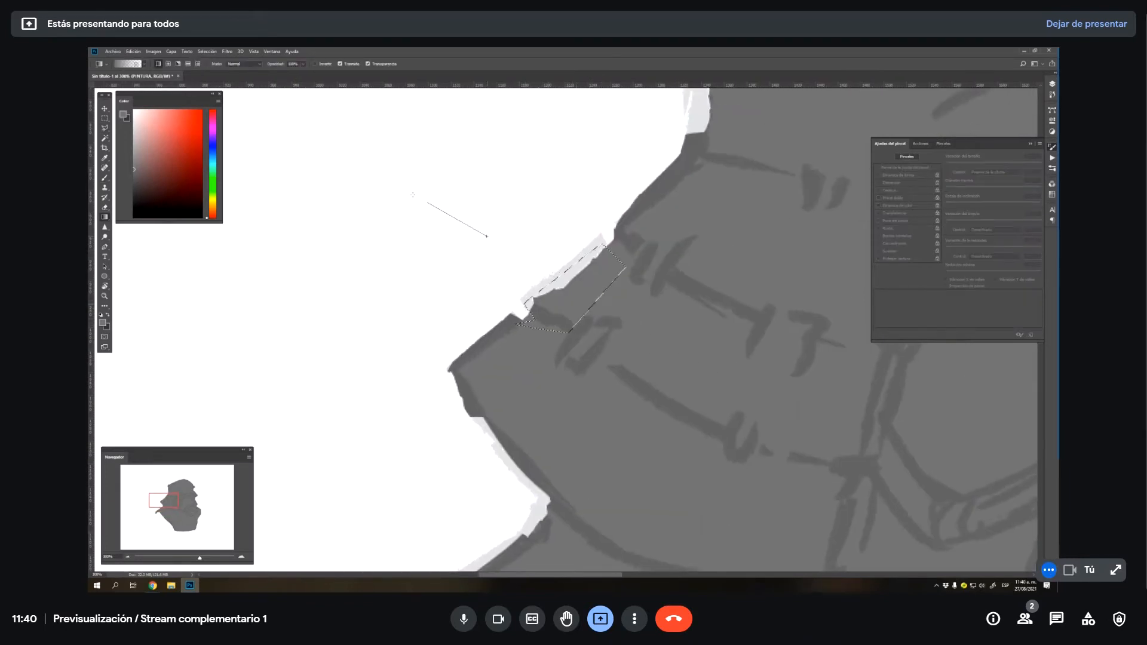
left_click_drag(487, 236, 410, 192)
left_click_drag(535, 215, 545, 393)
- Outline the gaps on the helmet's back edge and its side knob with the Polygonal Lasso, fill them with grey, and deselect
key("ctrl+s")
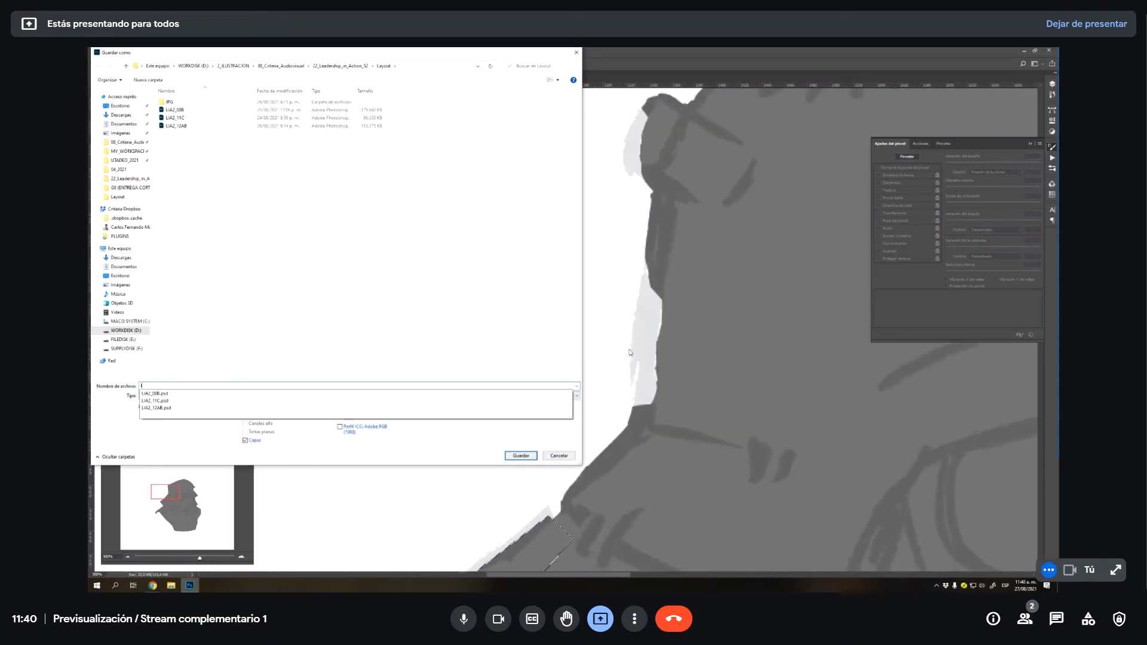
key("Escape")
key("l")
left_click(656, 260)
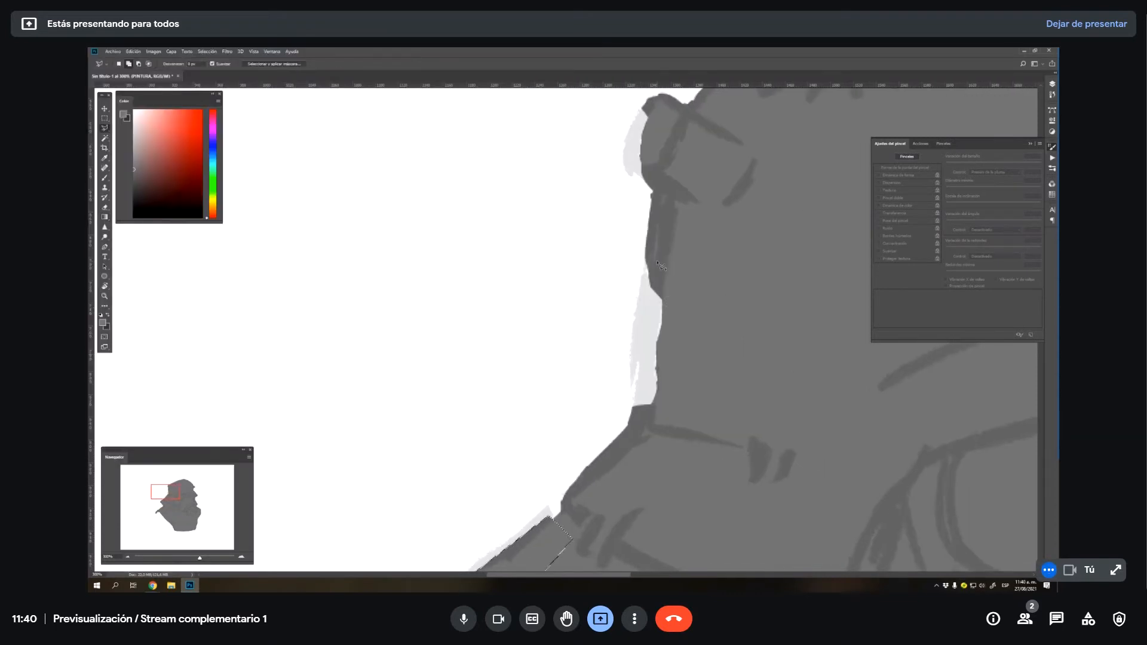
left_click(653, 292)
left_click(641, 397)
left_click(668, 448)
left_click(705, 398)
left_click(683, 257)
left_click(656, 261)
double_click(704, 169)
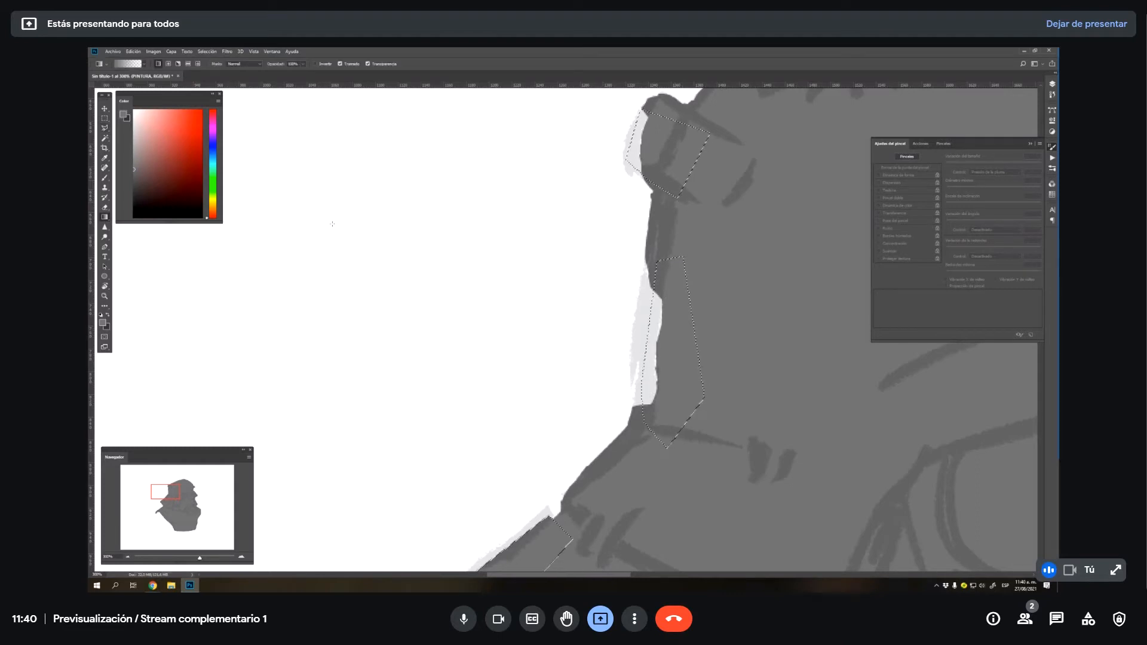
key("Delete")
key("ctrl+d")
- Select the LINEART layer and raise its opacity to 100%
key("z")
scroll(602, 455, "down", 5)
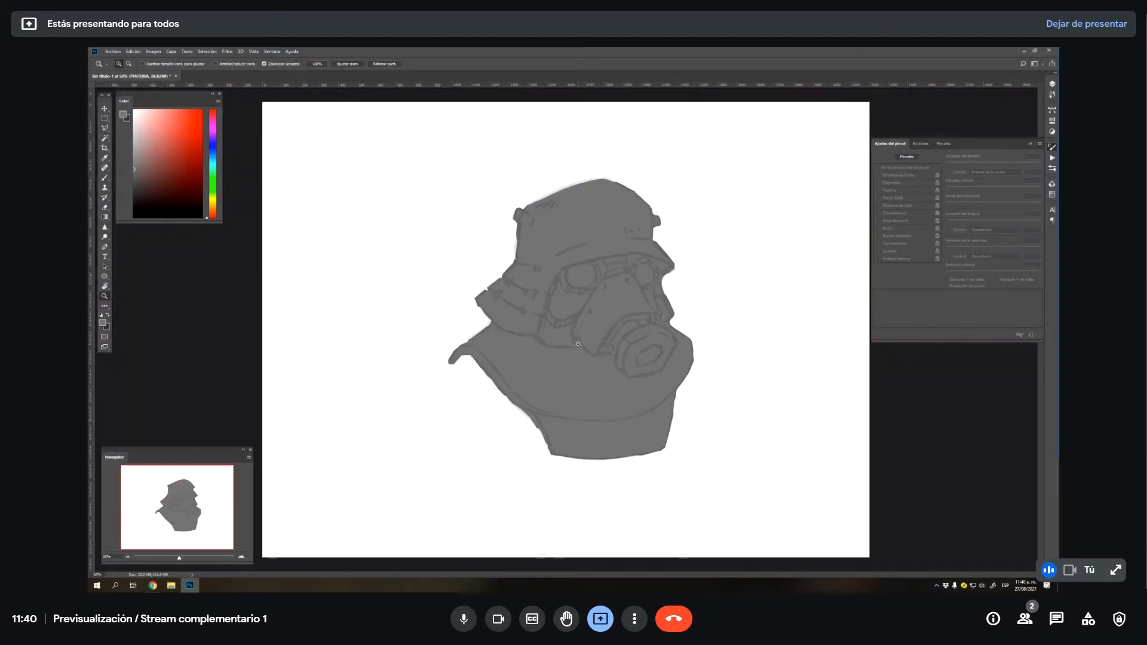
key("v")
left_click(1052, 85)
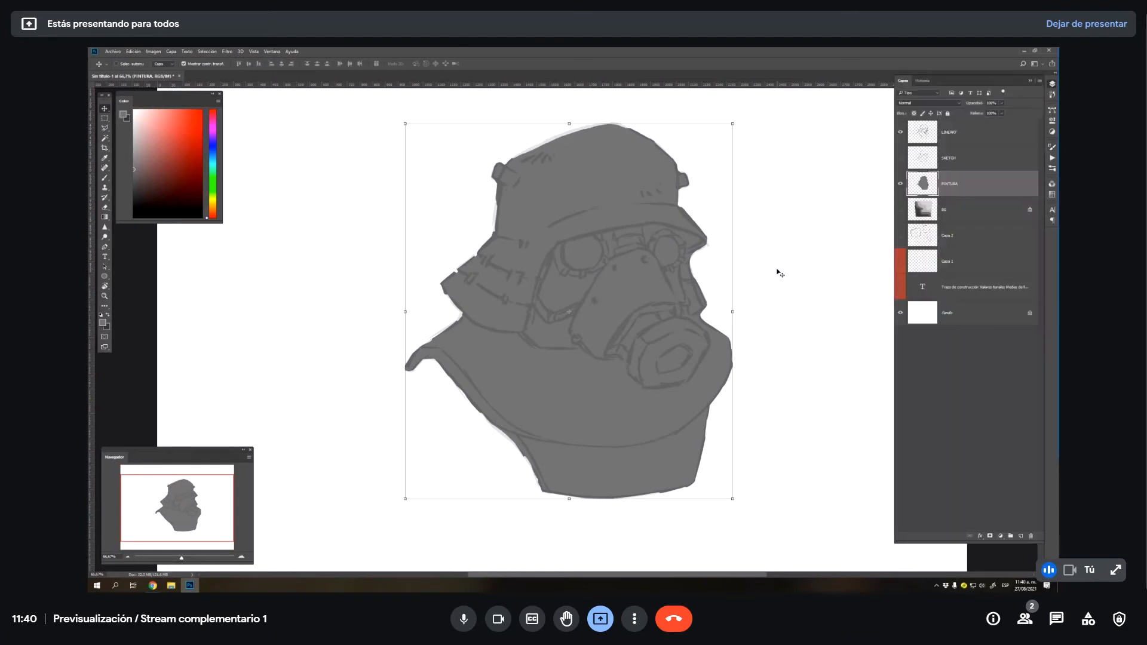
left_click(956, 141)
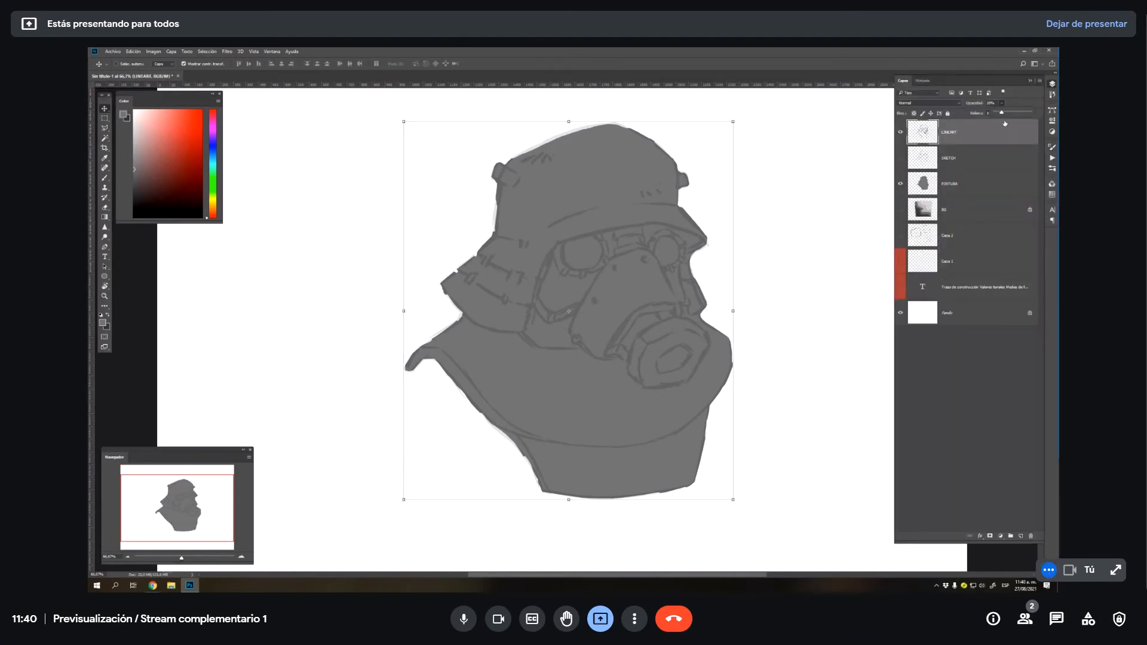
left_click_drag(1004, 113, 1030, 113)
key("0")
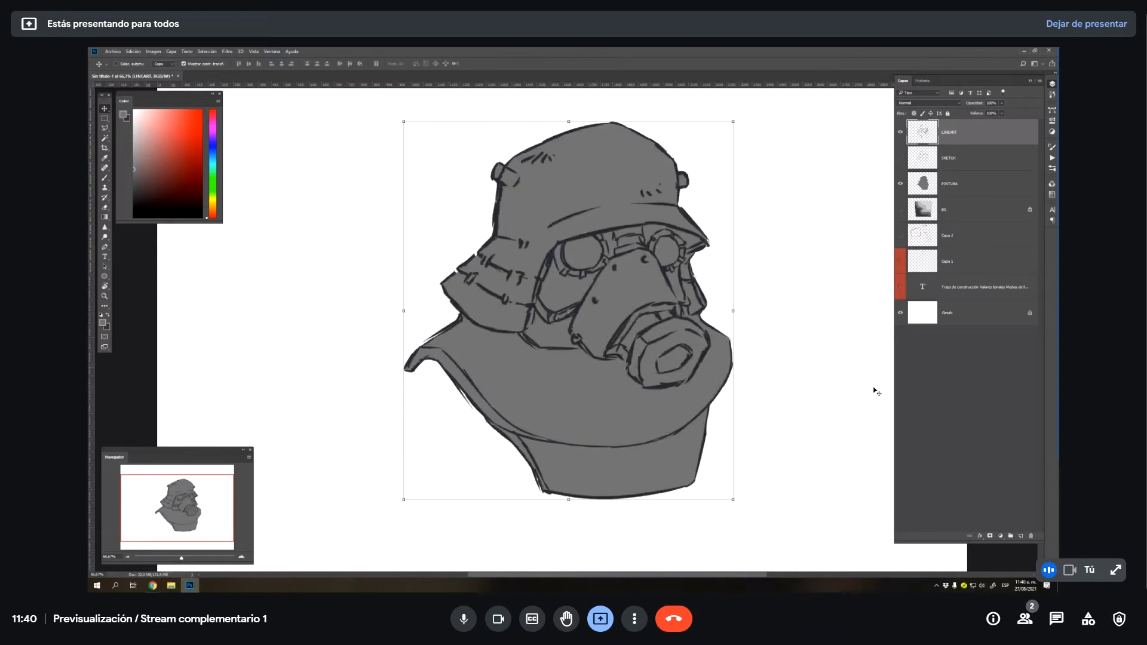
- Select the PINTURA layer and check its grey along the helmet's brim and dome against the line art
key("z")
left_click_drag(753, 187, 480, 266)
left_click(961, 187)
key("e")
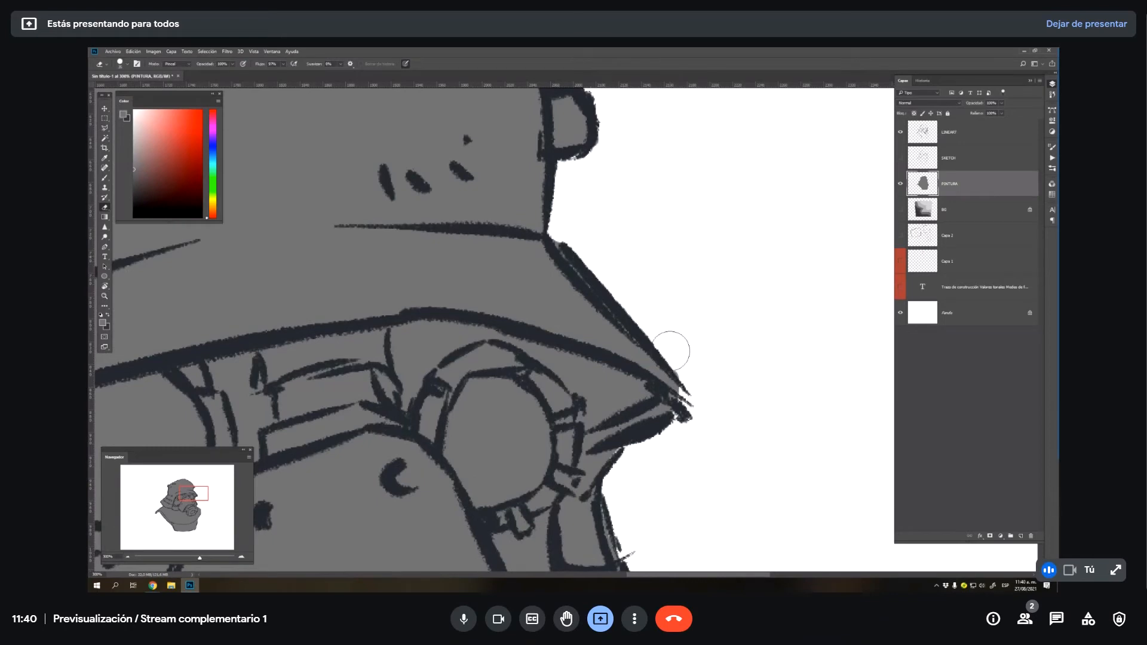
left_click_drag(591, 94, 704, 285)
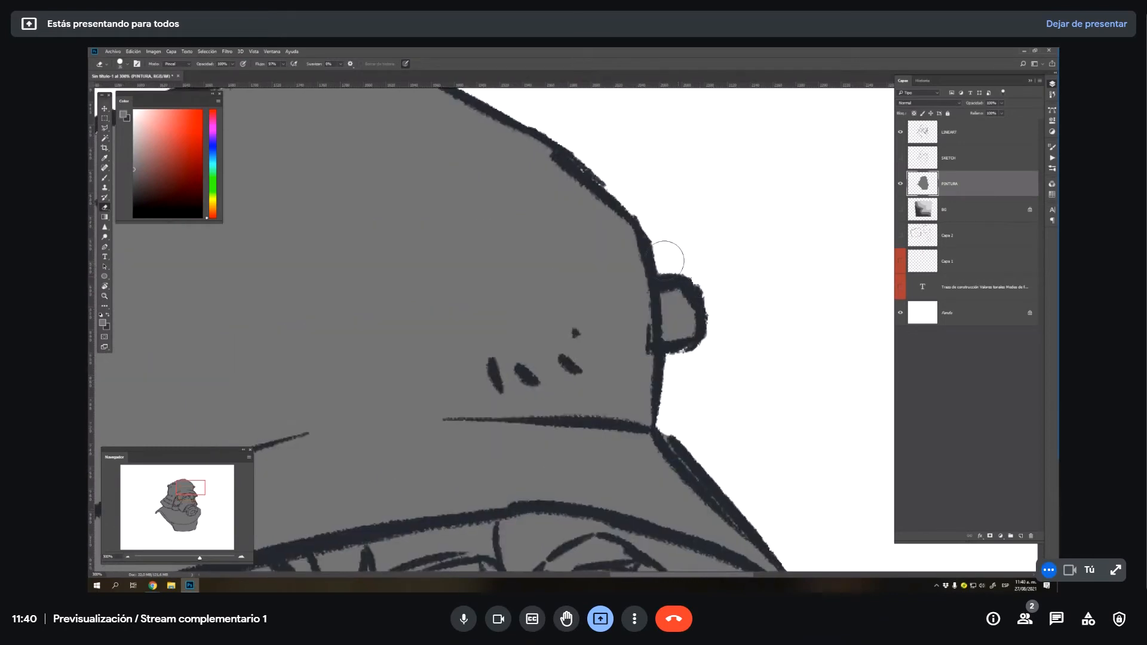
mouse_move(567, 173)
left_mouse_down()
mouse_move(781, 346)
mouse_move(872, 362)
left_mouse_up()
mouse_move(694, 232)
left_mouse_down()
mouse_move(744, 184)
mouse_move(825, 139)
left_mouse_up()
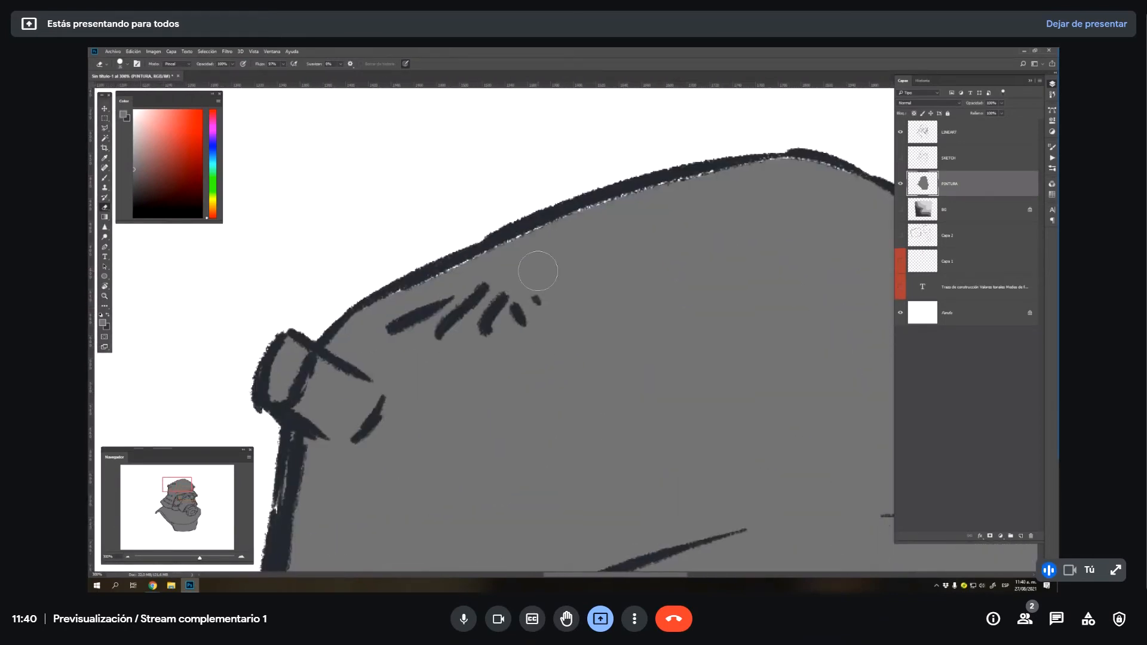
- Outline the helmet's dome with the Polygonal Lasso, following the middle of the contour line and closing inside the grey
key("b")
key("l")
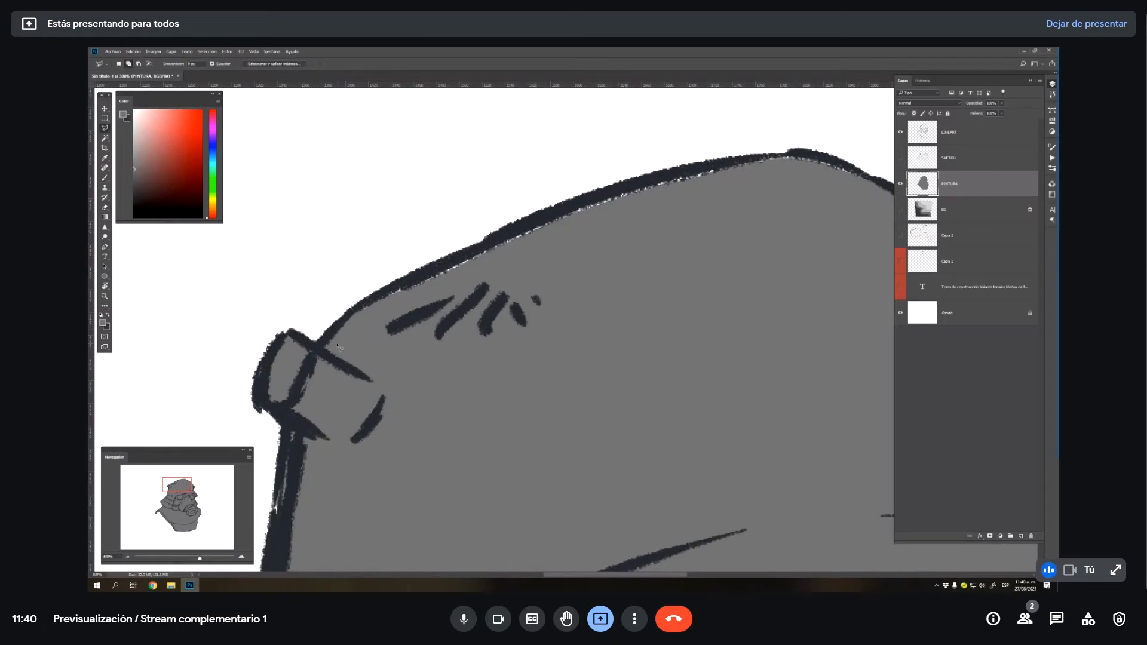
left_click(366, 300)
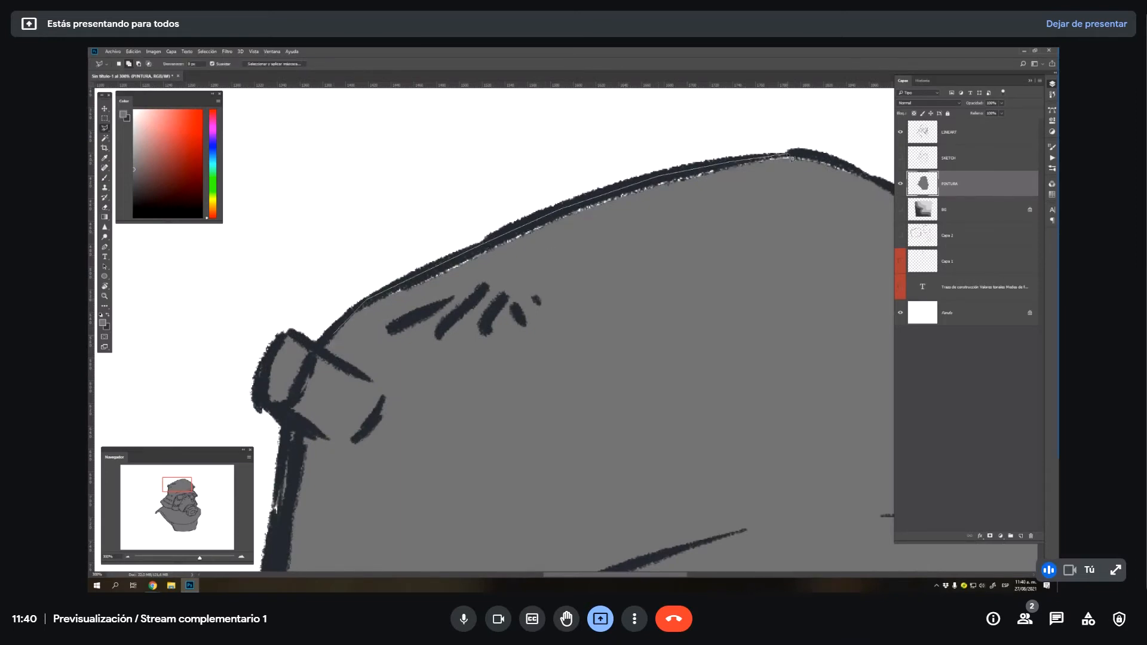
left_click(817, 156)
left_click_drag(817, 157, 631, 171)
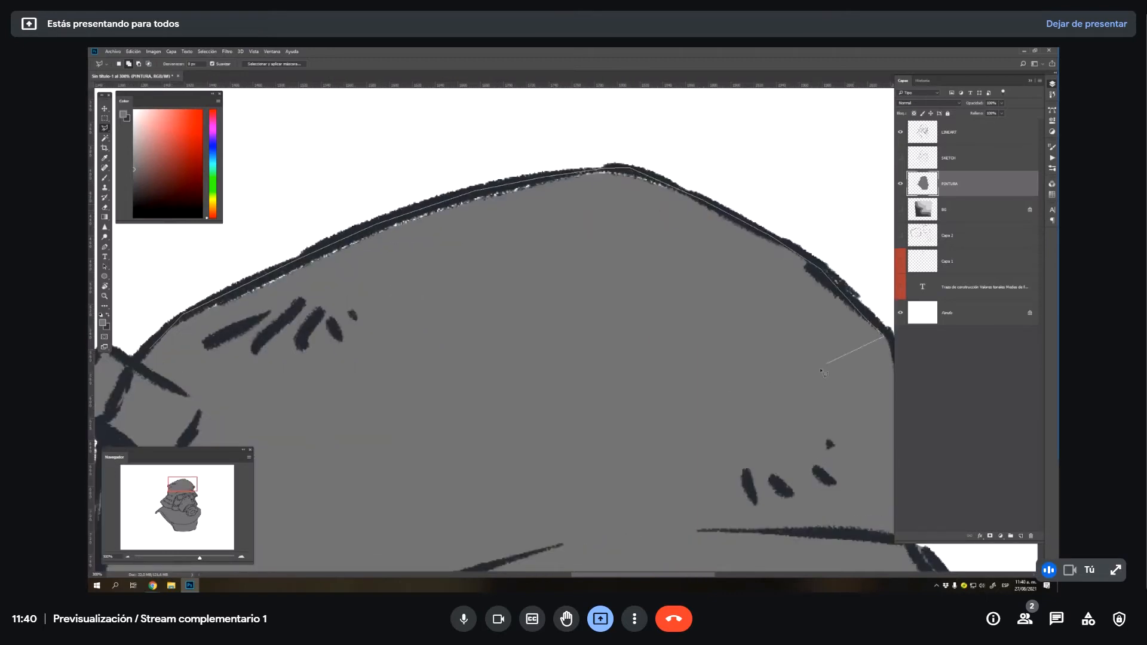
left_click(766, 387)
left_click(584, 420)
left_click(452, 458)
left_click_drag(330, 366, 661, 284)
double_click(508, 285)
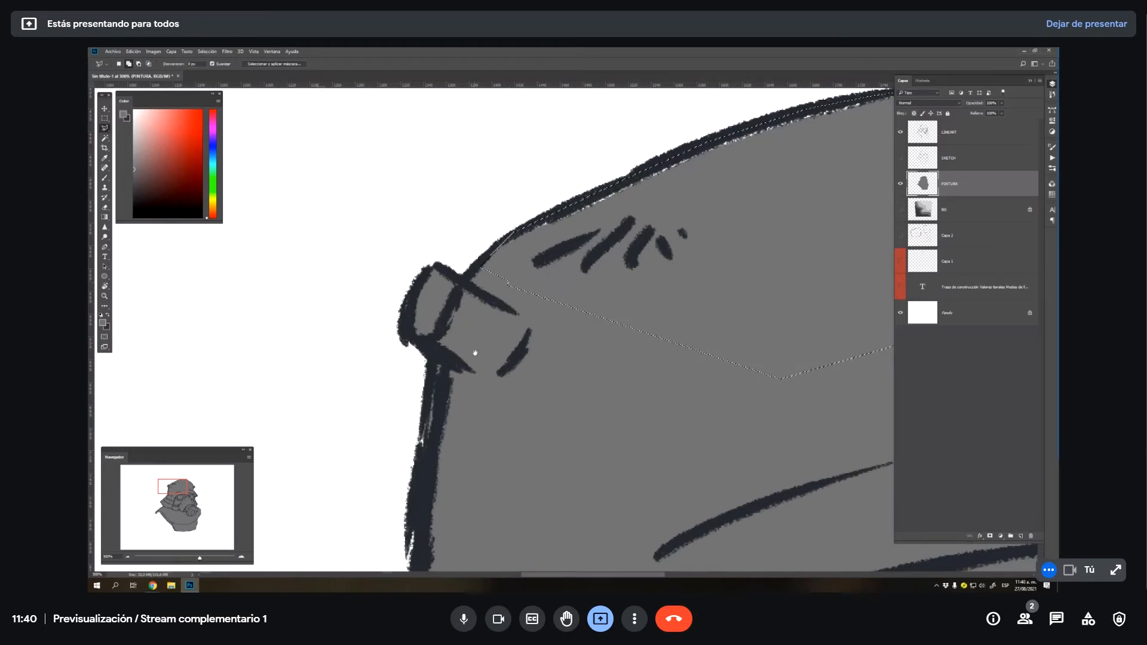
- Add the helmet's back edge below the knob to the selection, fill the selected areas with grey, and clear the selection
left_click_drag(475, 353, 547, 204)
left_click(500, 211)
left_click(492, 436)
left_click(544, 451)
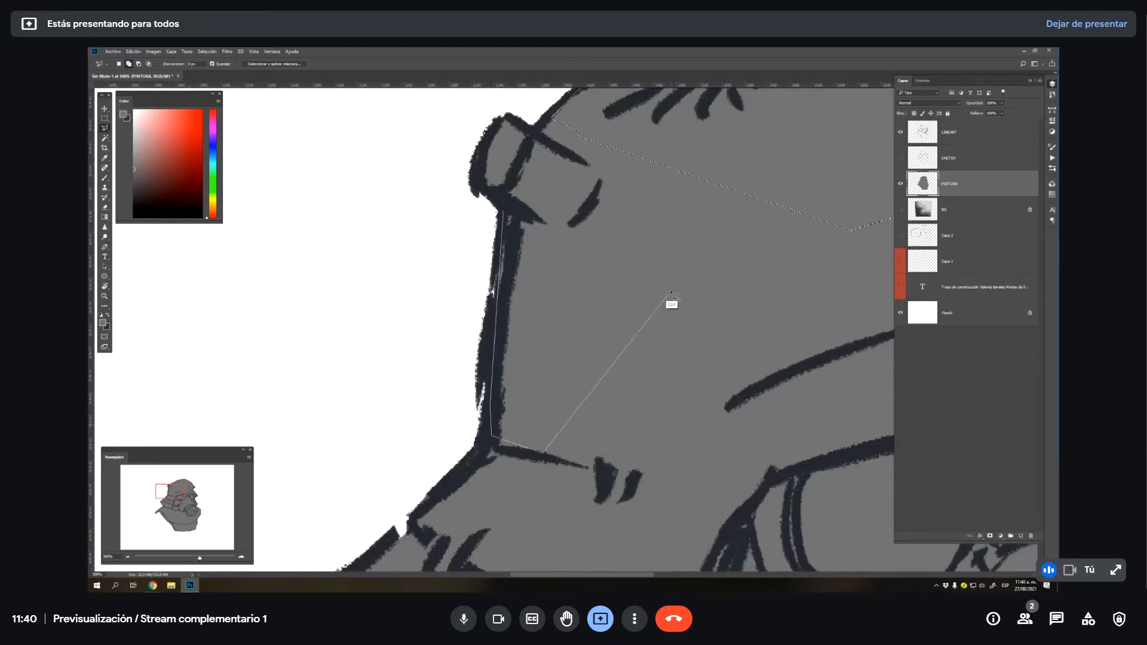
left_click(670, 293, "ctrl")
key("g")
key("ctrl+h")
- Erase the rough outer strokes along the helmet's back edge on the LINEART layer
key("z")
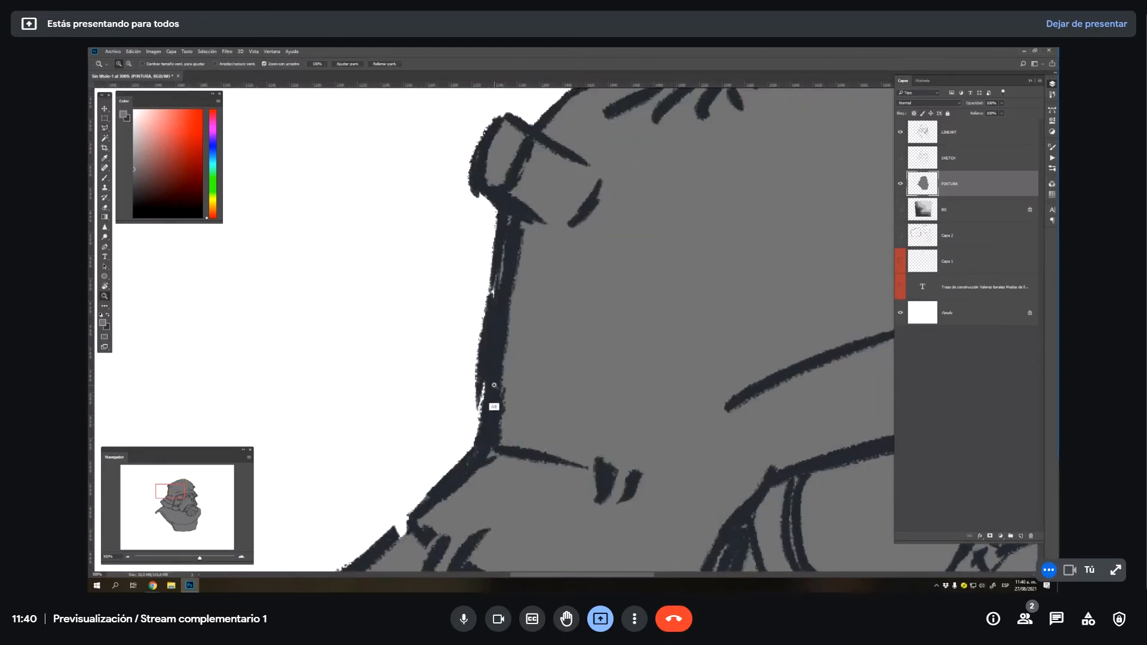
left_click(495, 386, "alt")
left_click(512, 389, "alt")
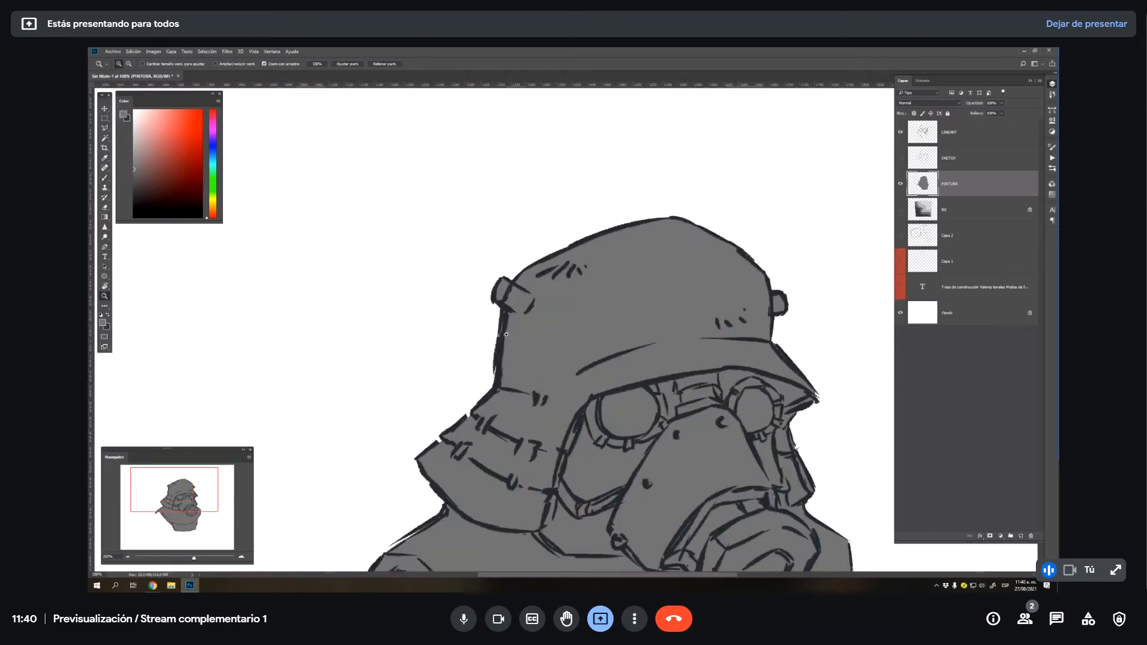
left_click(506, 335)
key("alt+]")
key("e")
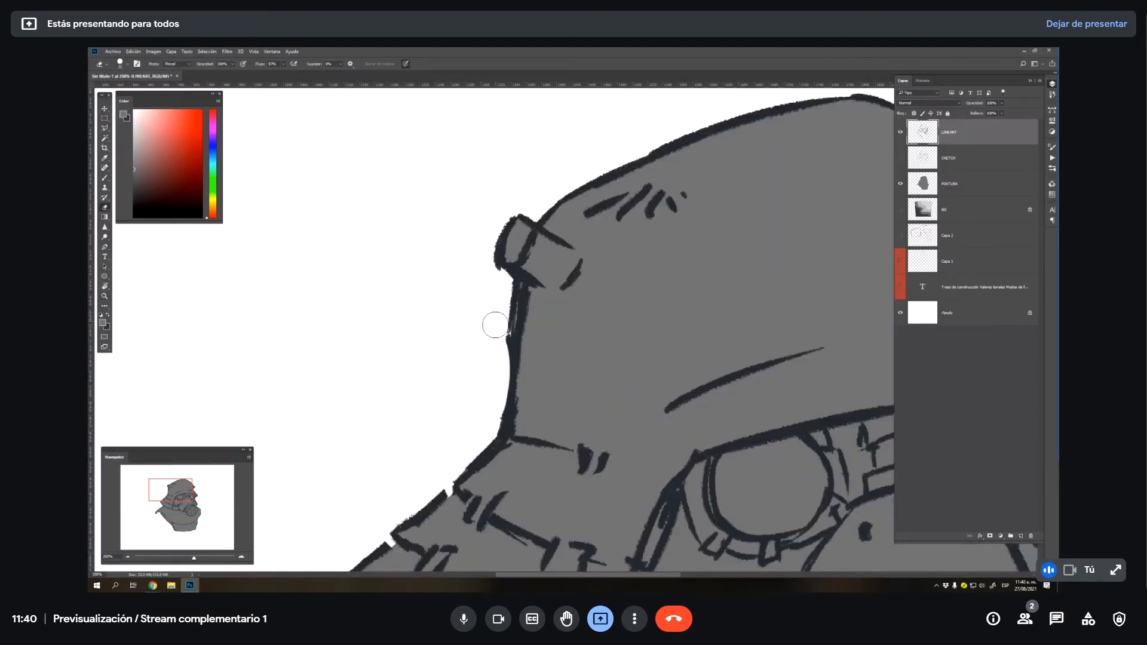
mouse_move(494, 276)
left_mouse_down()
mouse_move(512, 293)
mouse_move(495, 410)
mouse_move(500, 309)
mouse_move(487, 267)
mouse_move(499, 299)
mouse_move(498, 272)
left_mouse_up()
mouse_move(676, 138)
left_mouse_down()
mouse_move(418, 238)
mouse_move(582, 184)
mouse_move(791, 277)
mouse_move(797, 299)
mouse_move(749, 269)
mouse_move(801, 300)
left_mouse_up()
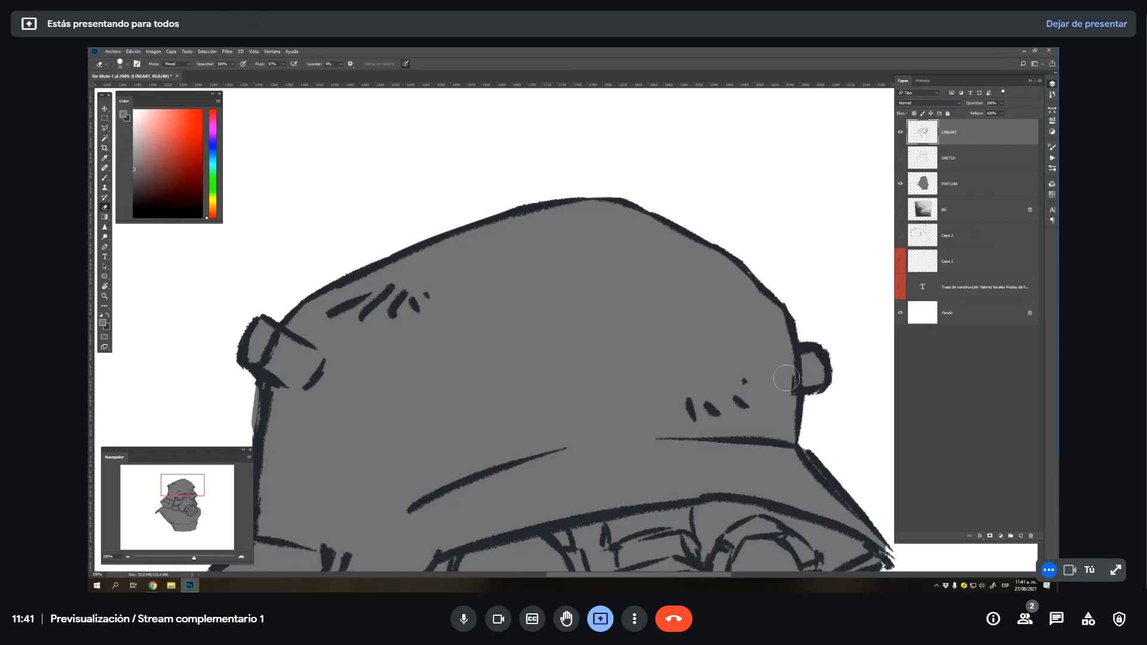
- Erase the stray line-art ends from the brim's tip down the mask side to the collar's outer edge
scroll(787, 379, "down", 5)
scroll(786, 379, "right", 4)
mouse_move(639, 308)
left_mouse_down()
mouse_move(626, 266)
mouse_move(705, 352)
left_mouse_up()
mouse_move(735, 392)
left_mouse_down()
mouse_move(714, 363)
mouse_move(723, 398)
left_mouse_up()
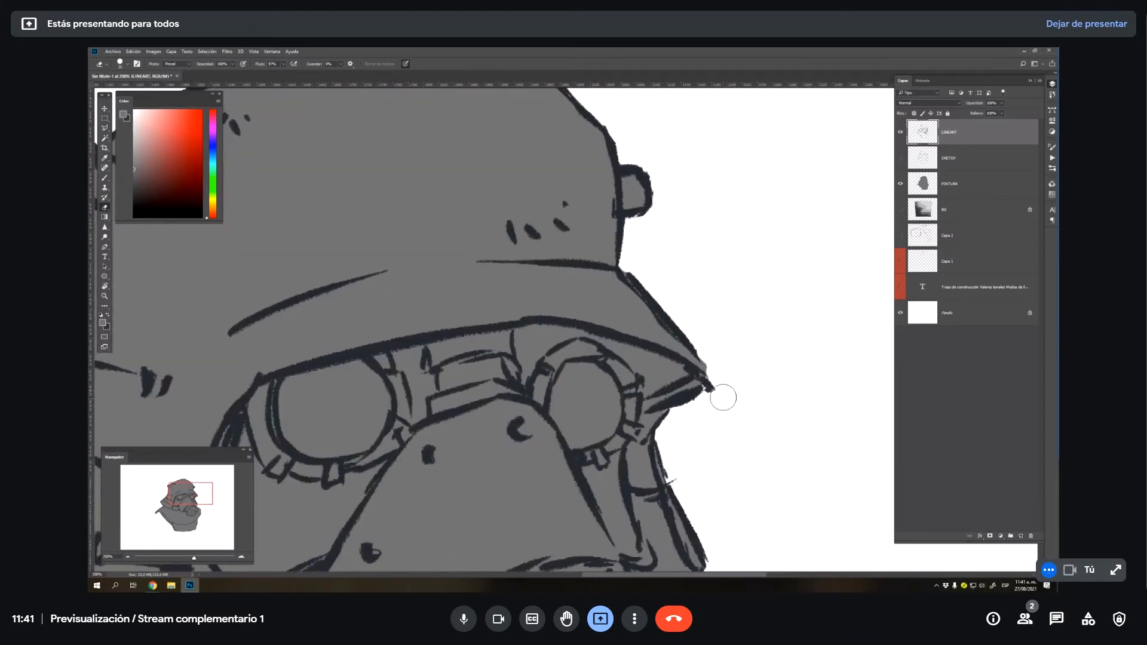
left_click_drag(719, 471, 636, 264)
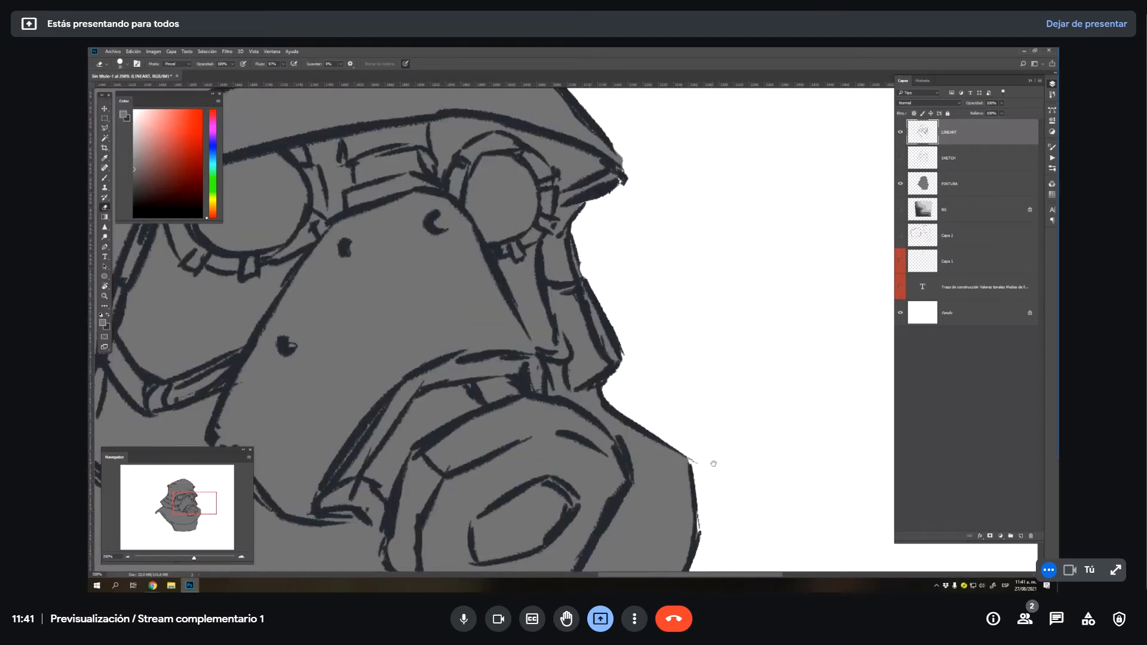
left_click_drag(711, 463, 678, 271)
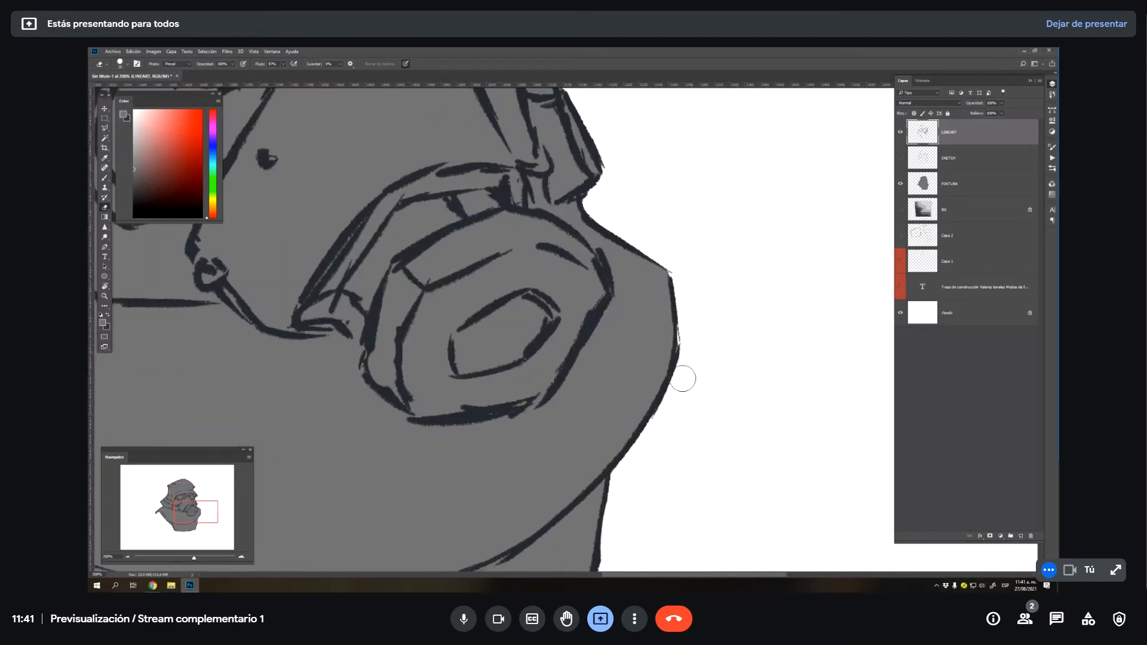
left_click_drag(657, 366, 756, 145)
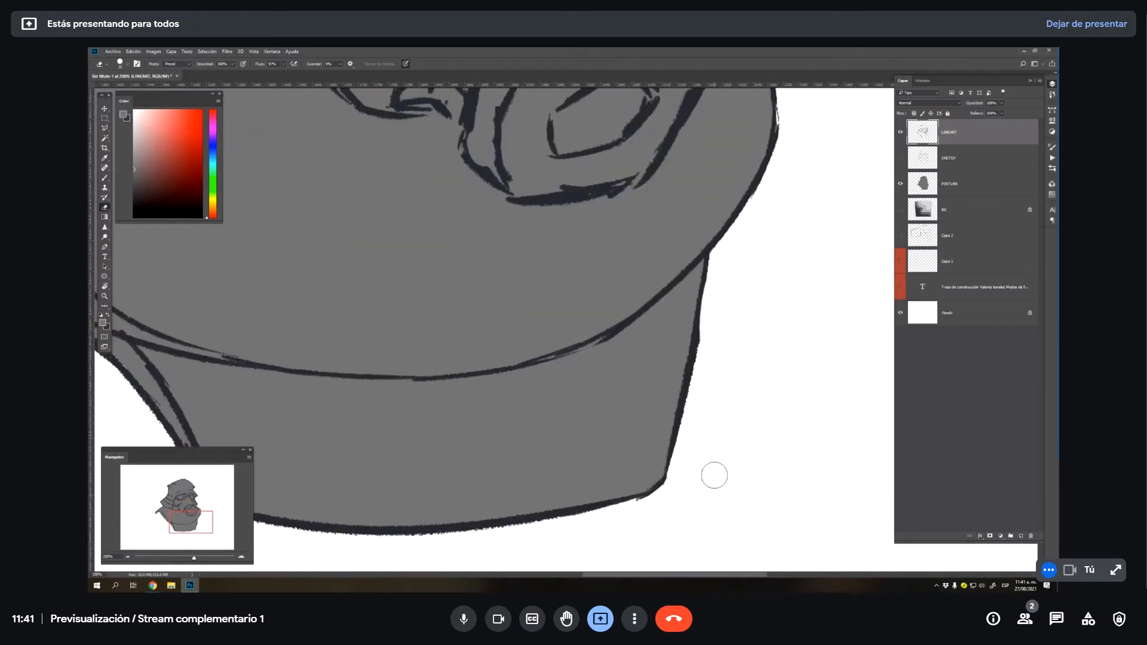
- Erase the stray line under the collar's pointed tip and thin the doubled line on its shoulder slope
left_click_drag(377, 374, 594, 503)
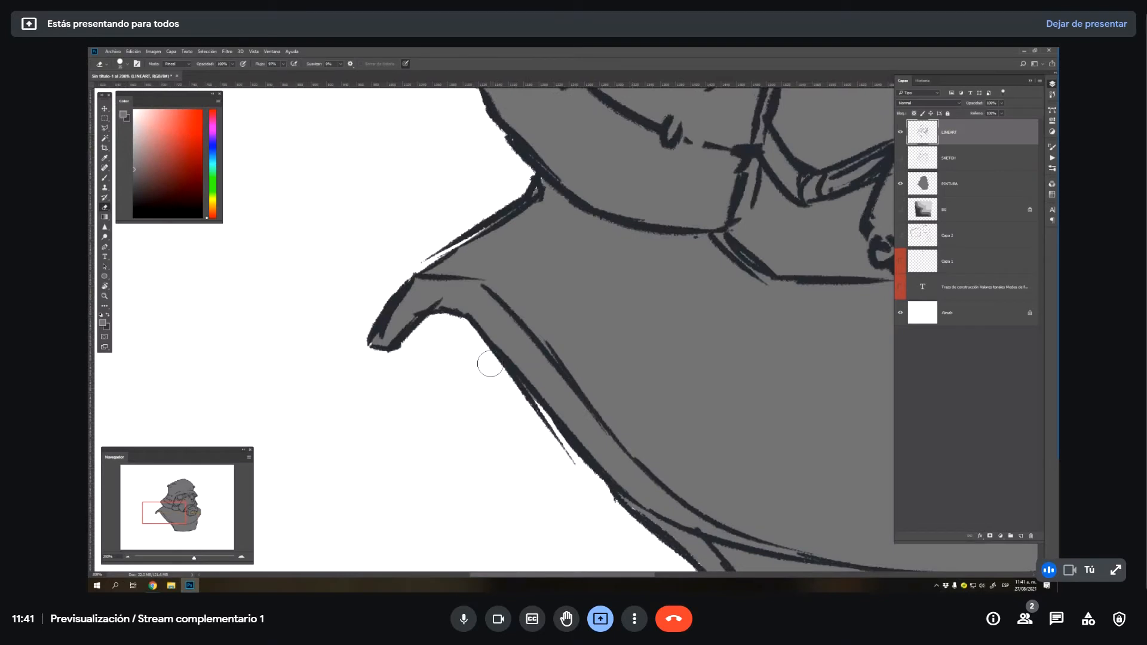
mouse_move(487, 359)
left_mouse_down()
mouse_move(602, 516)
mouse_move(499, 368)
left_mouse_up()
left_click_drag(425, 258, 512, 185)
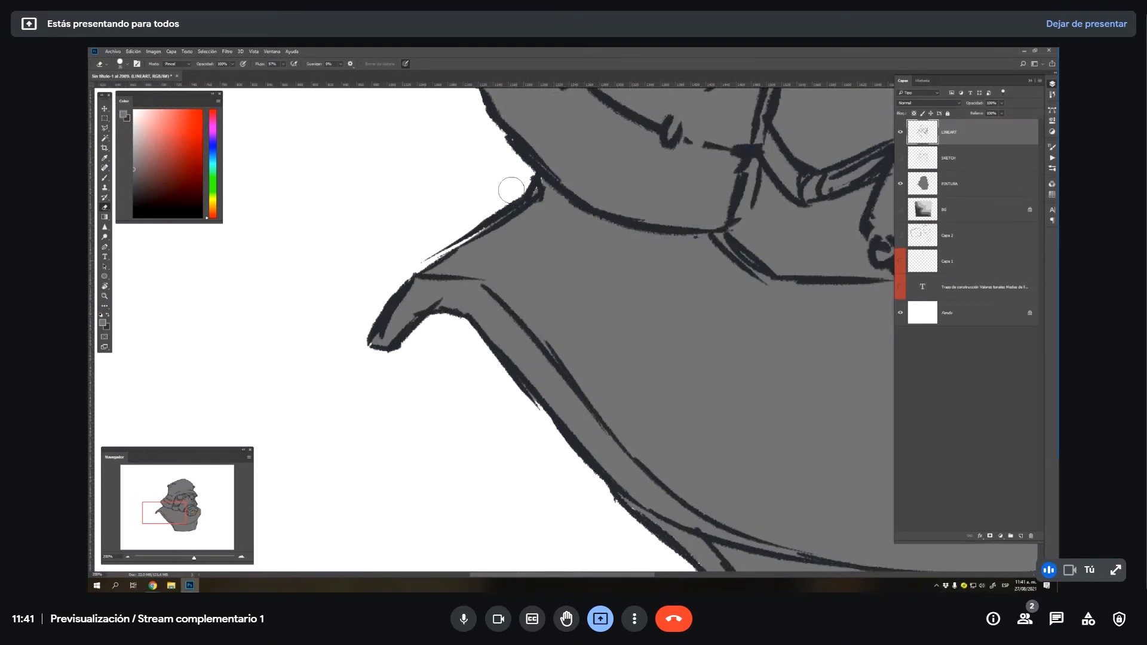
left_click_drag(414, 251, 525, 184)
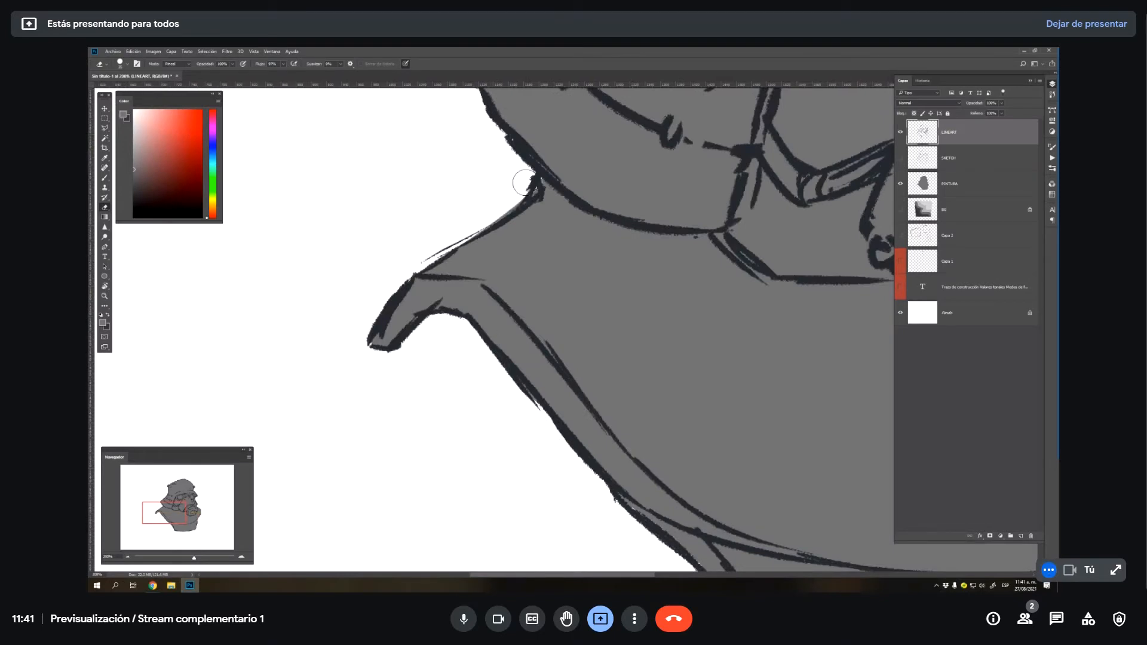
- Sample the dark line colour and redraw the collar's shoulder slope as one solid line with the Brush
key("b")
right_click(484, 236)
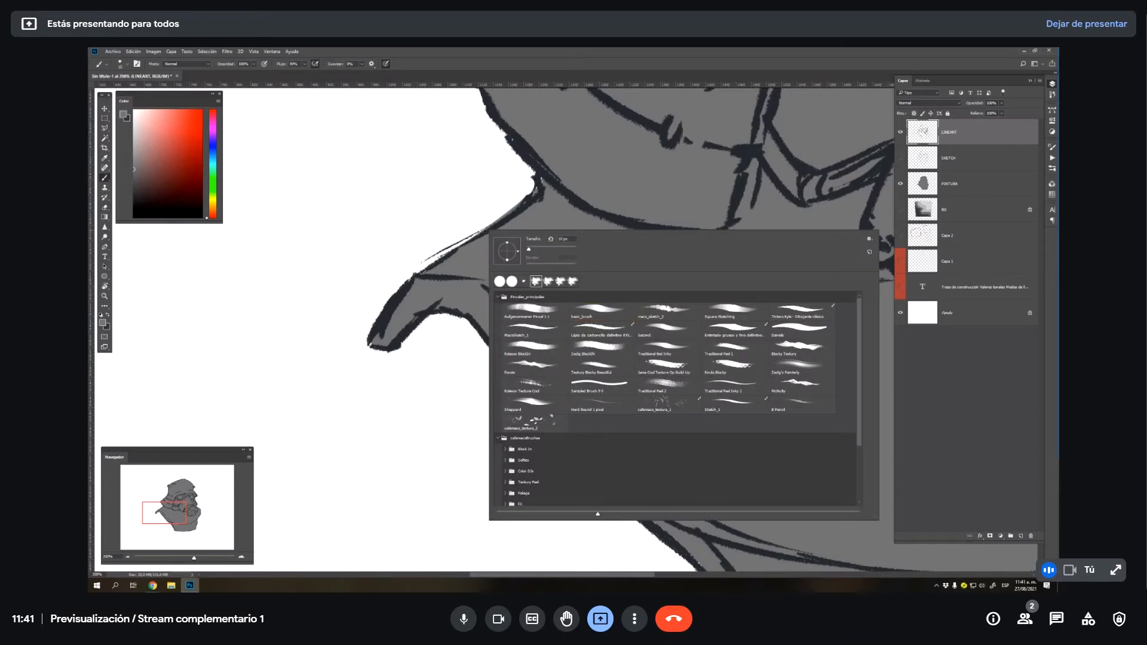
key("Escape")
left_click(505, 361, "alt")
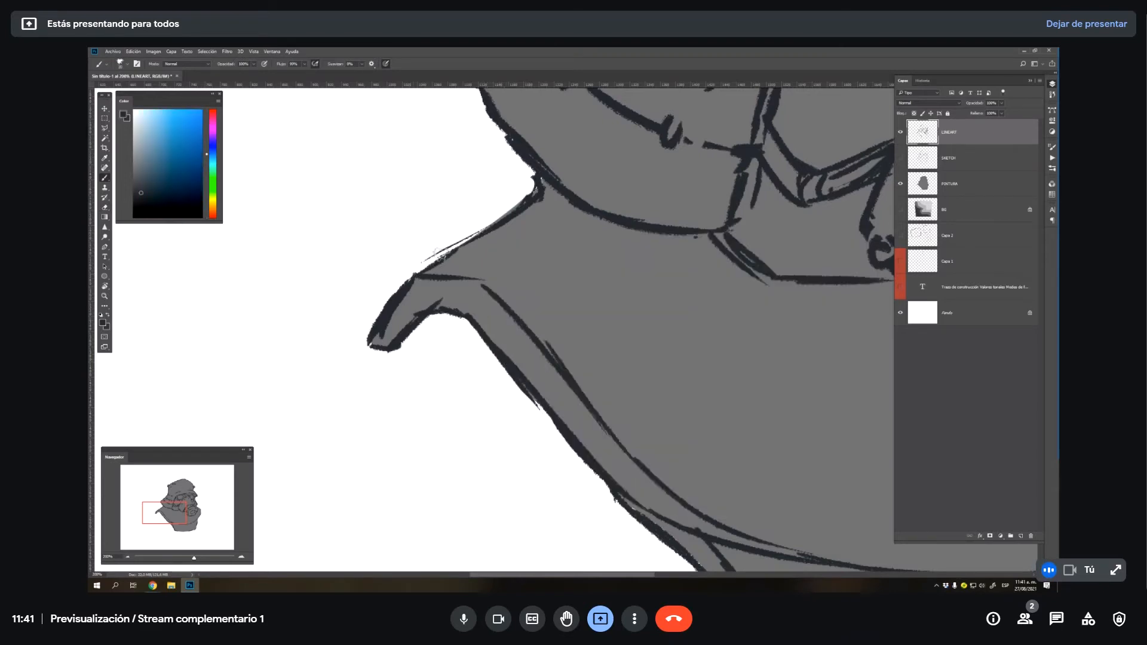
left_click_drag(412, 275, 512, 203)
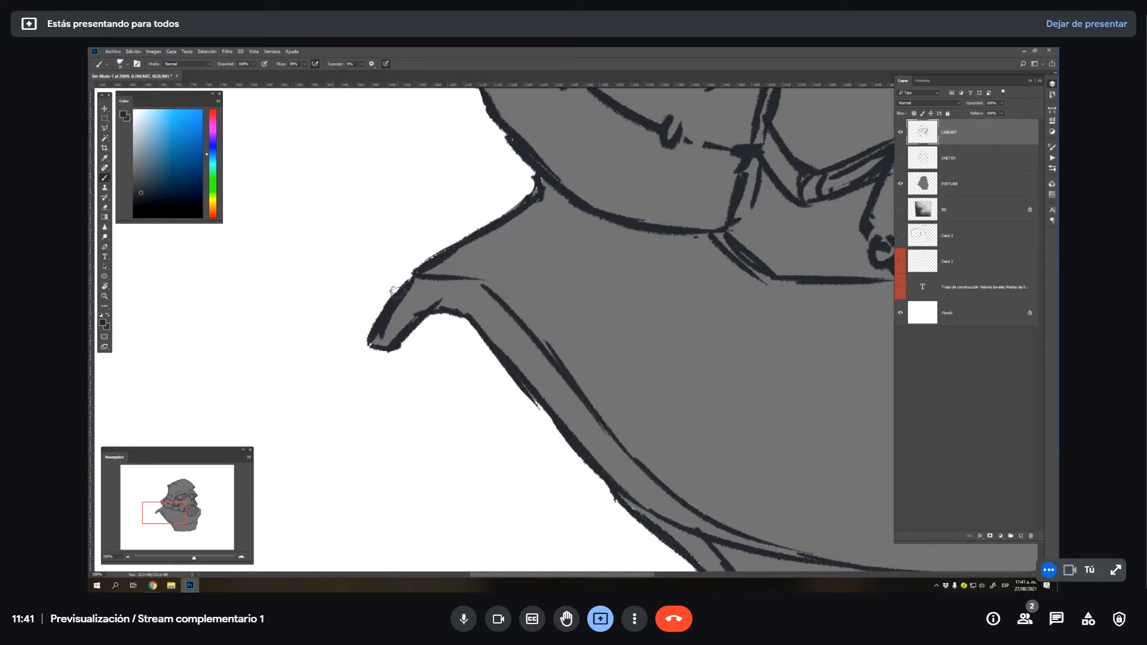
- Erase the grey spill outside the outline along the helmet's back edge on the PINTURA layer
key("e")
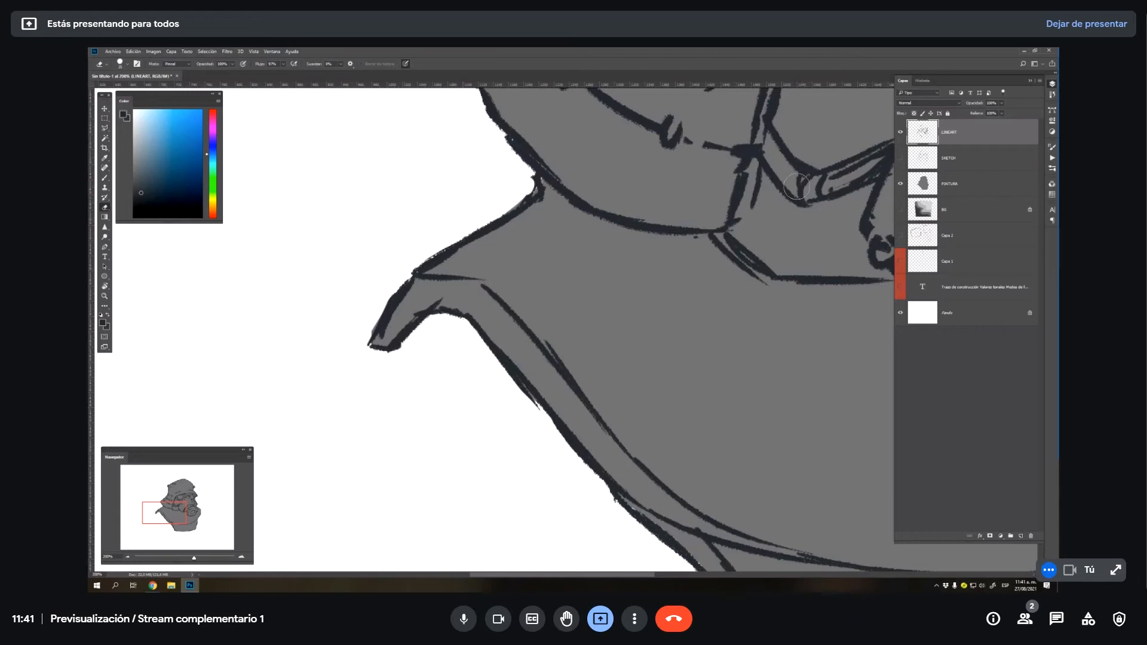
left_click(950, 184)
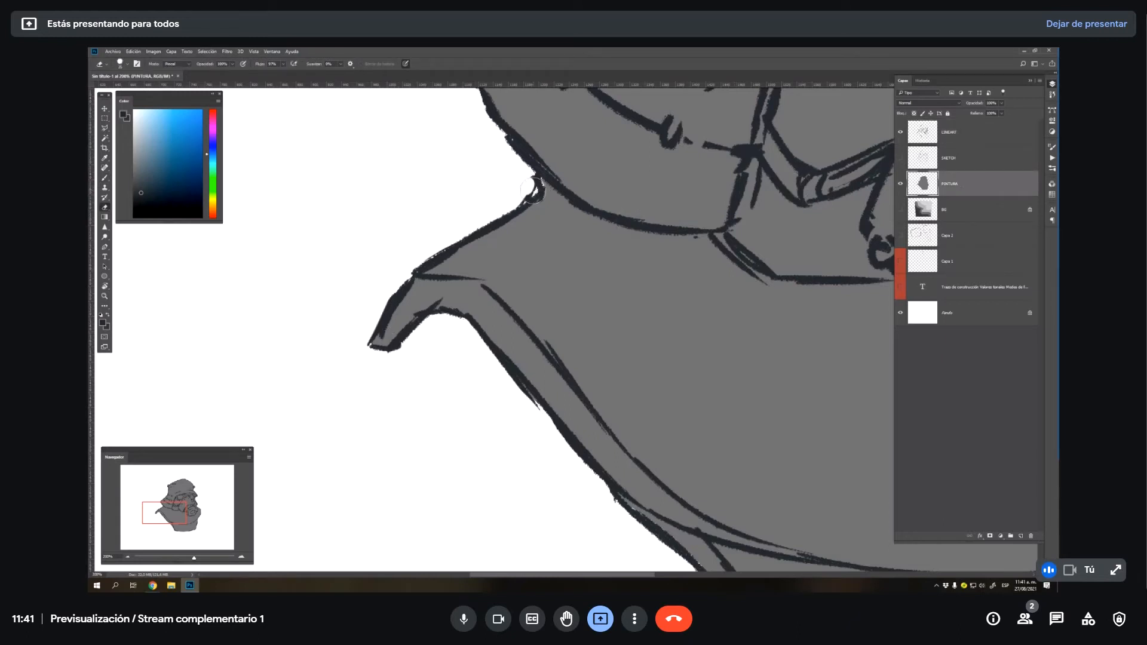
left_click_drag(166, 512, 171, 488)
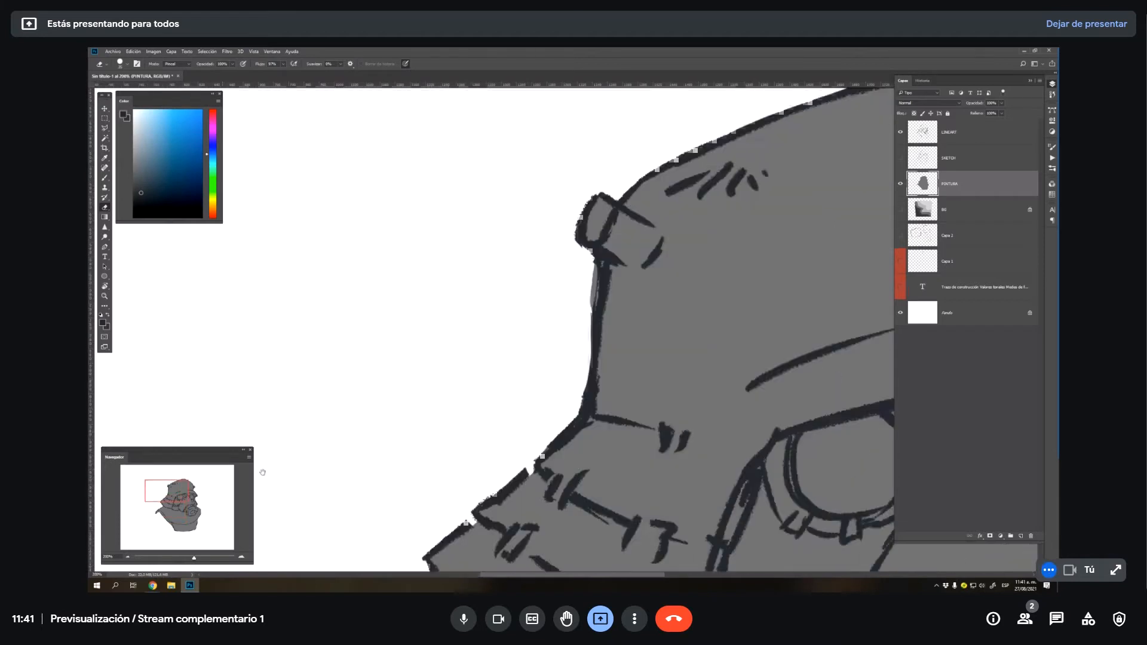
mouse_move(501, 328)
left_mouse_down()
mouse_move(505, 382)
mouse_move(494, 392)
mouse_move(494, 328)
mouse_move(497, 379)
left_mouse_up()
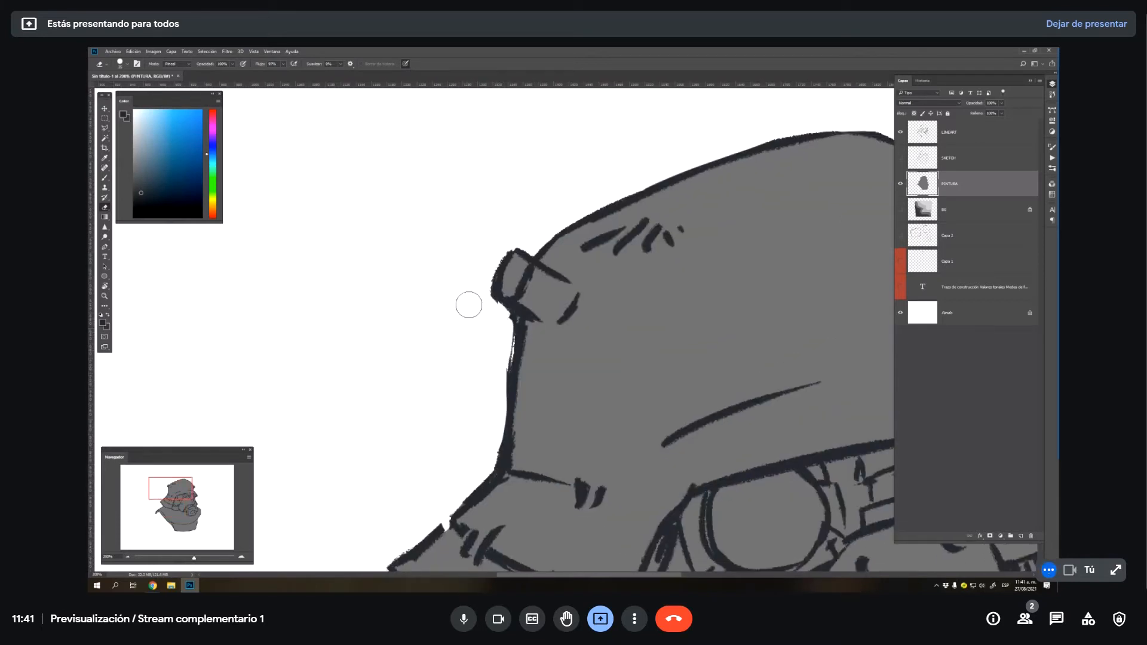
- Erase the rough outer side of the line along the front brim's slope on the LINEART layer
left_click(968, 132)
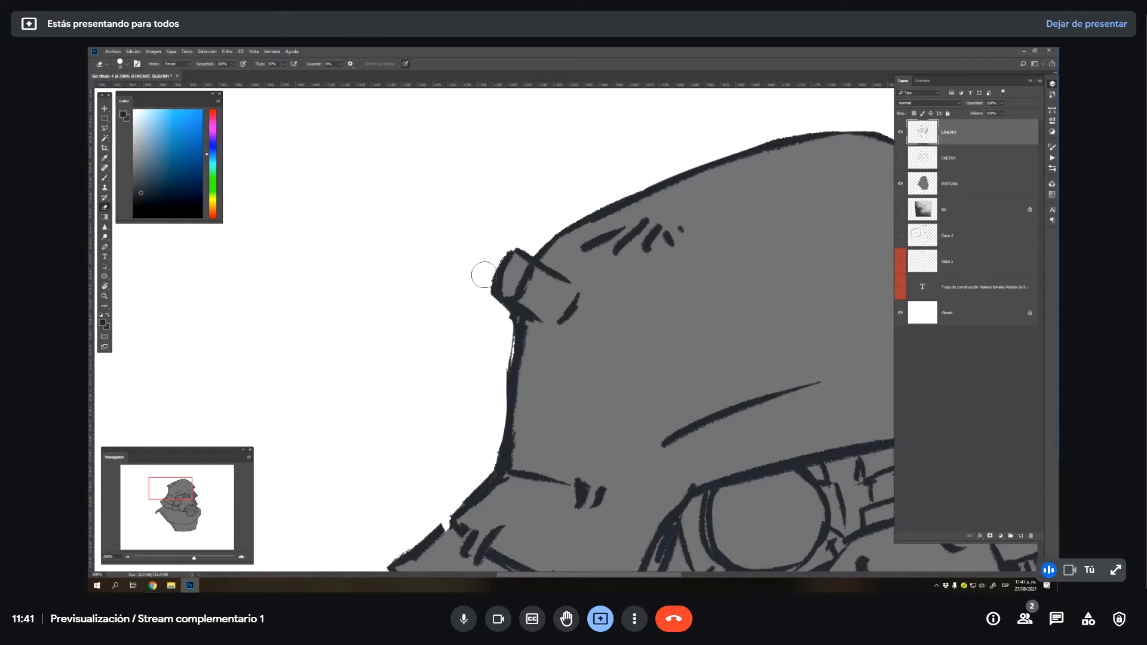
key("z")
left_click_drag(729, 213, 530, 251)
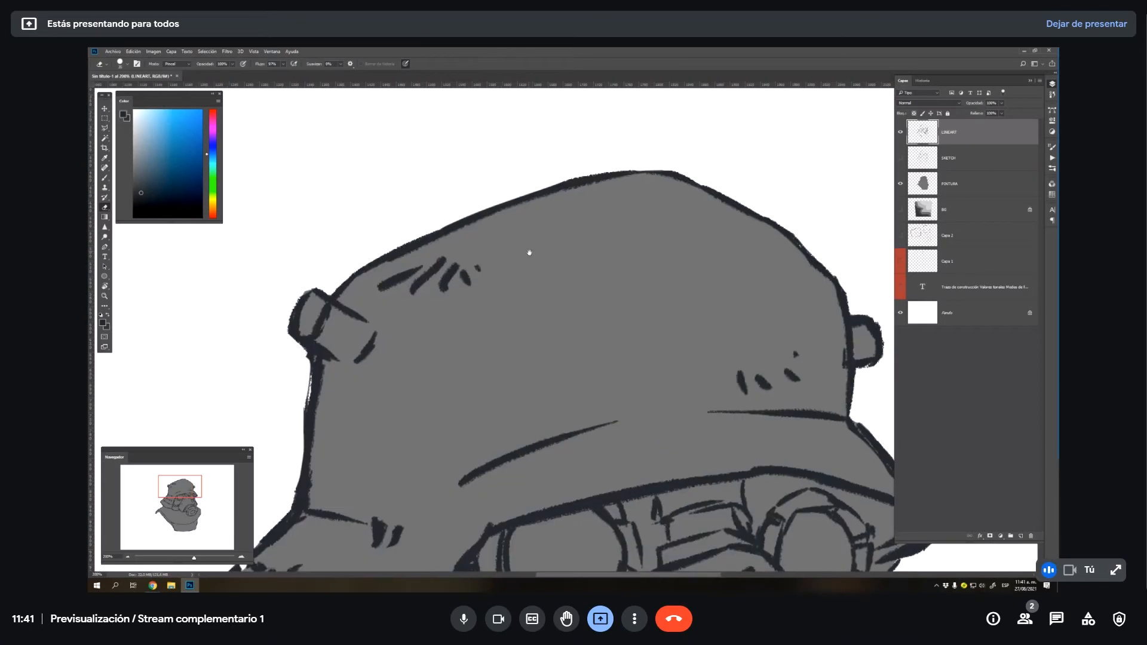
key("e")
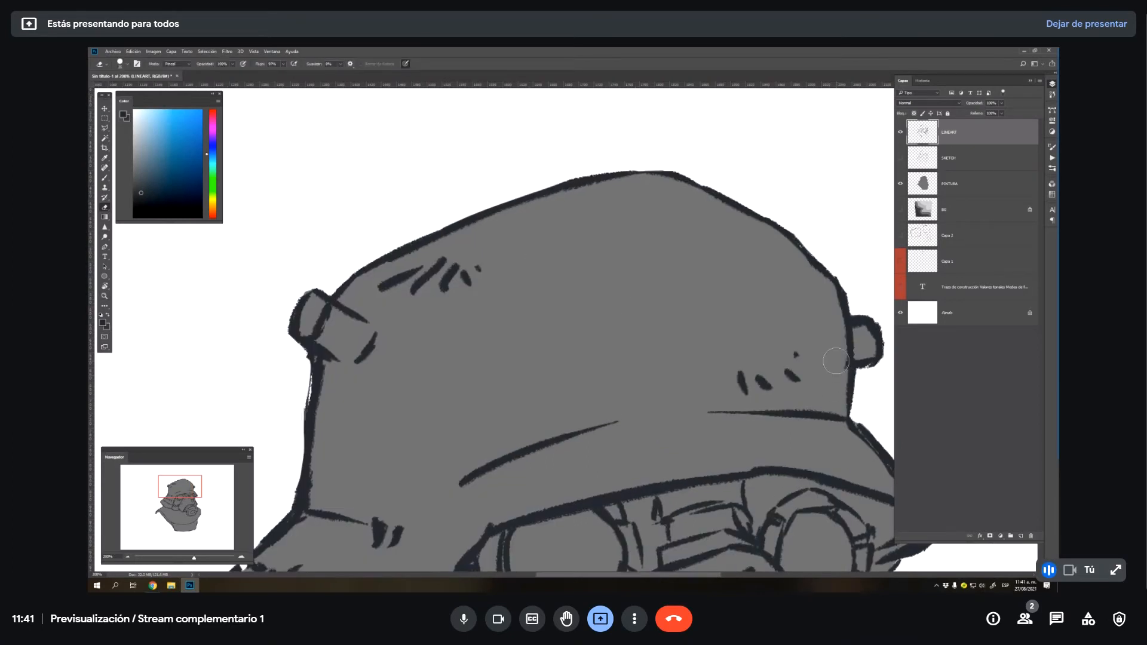
key("z")
mouse_move(803, 460)
left_mouse_down()
mouse_move(687, 358)
mouse_move(745, 334)
left_mouse_up()
key("e")
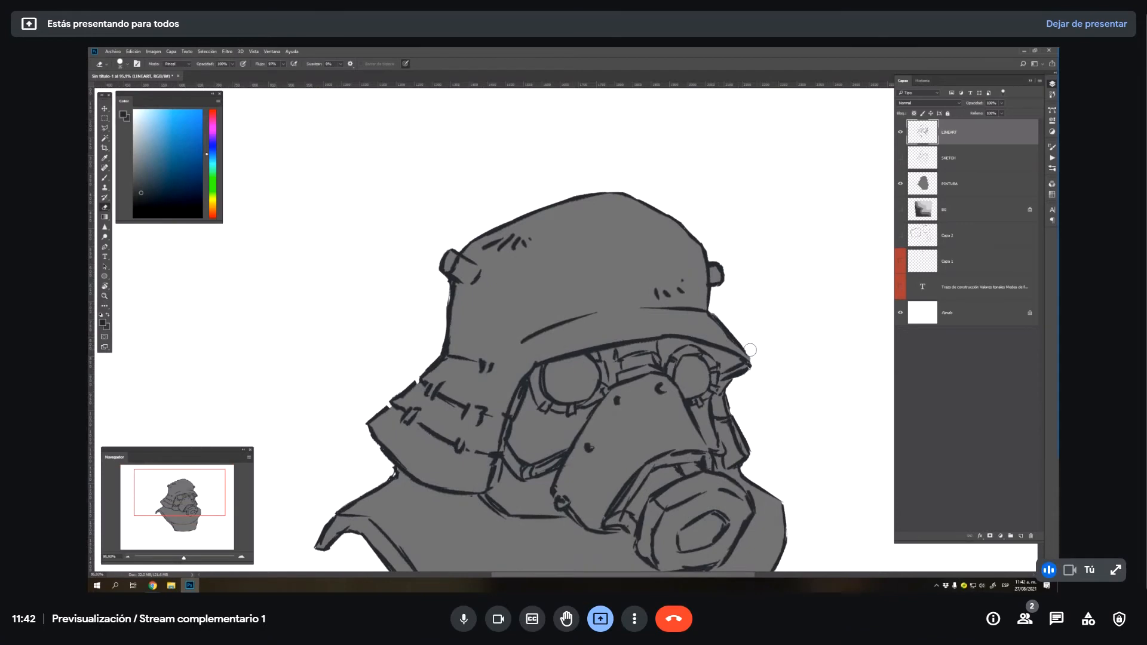
key("z")
left_click(732, 316)
key("e")
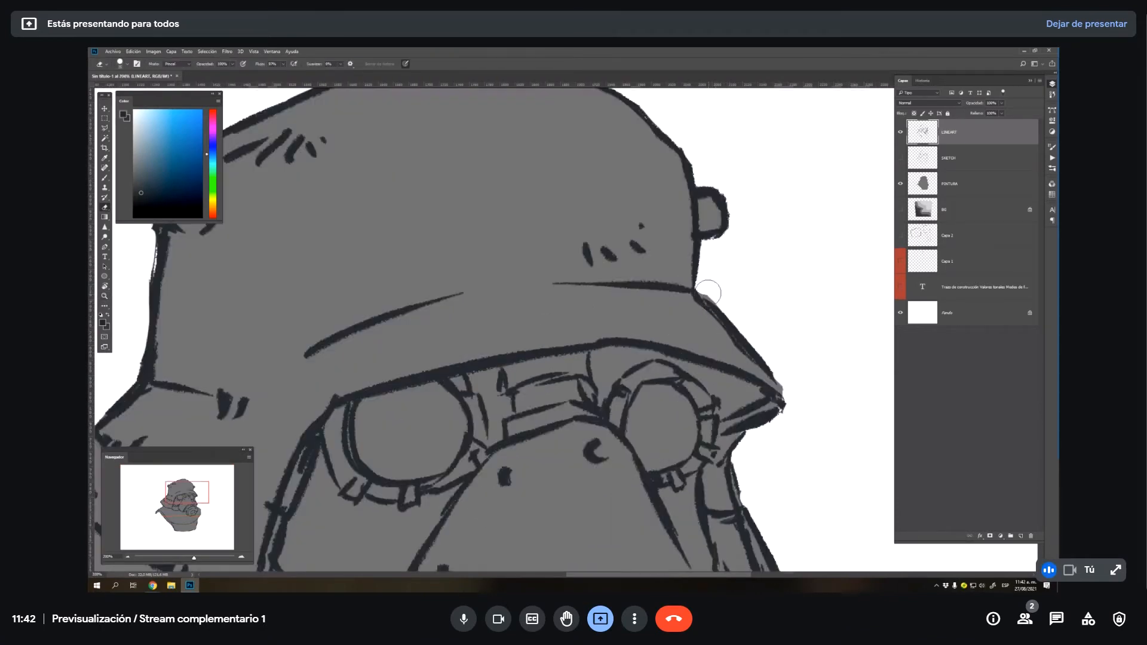
left_click_drag(718, 295, 798, 388)
- Redraw the front brim's slope as one solid line with the Brush on the LINEART layer
left_click(956, 186)
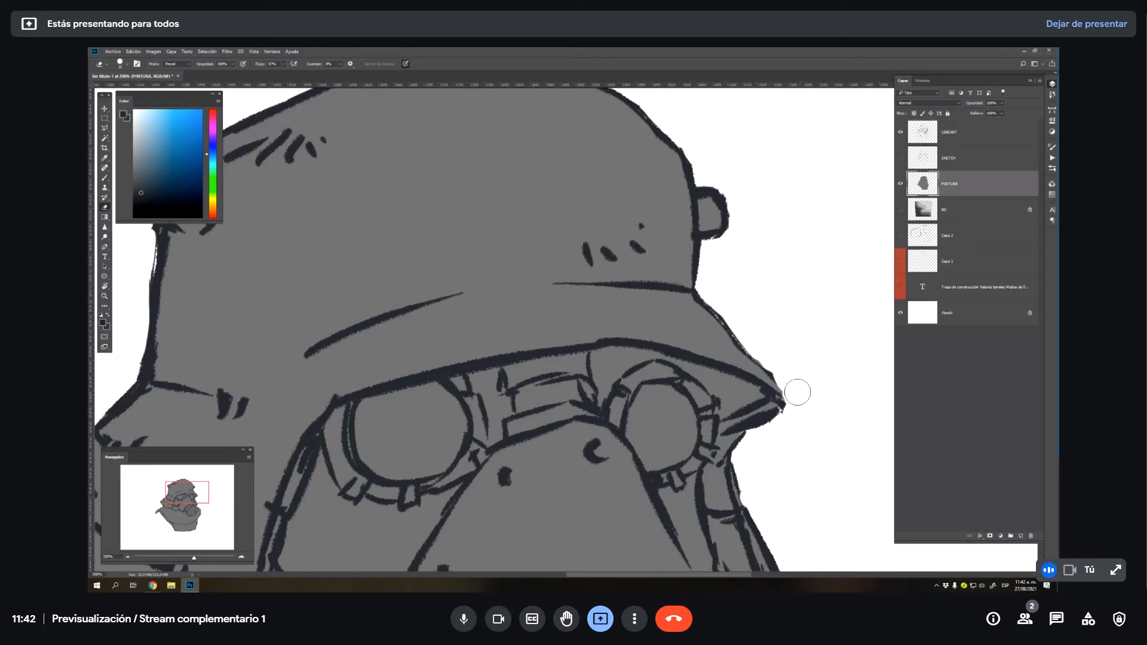
left_click(958, 134)
key("b")
left_click_drag(692, 294, 770, 375)
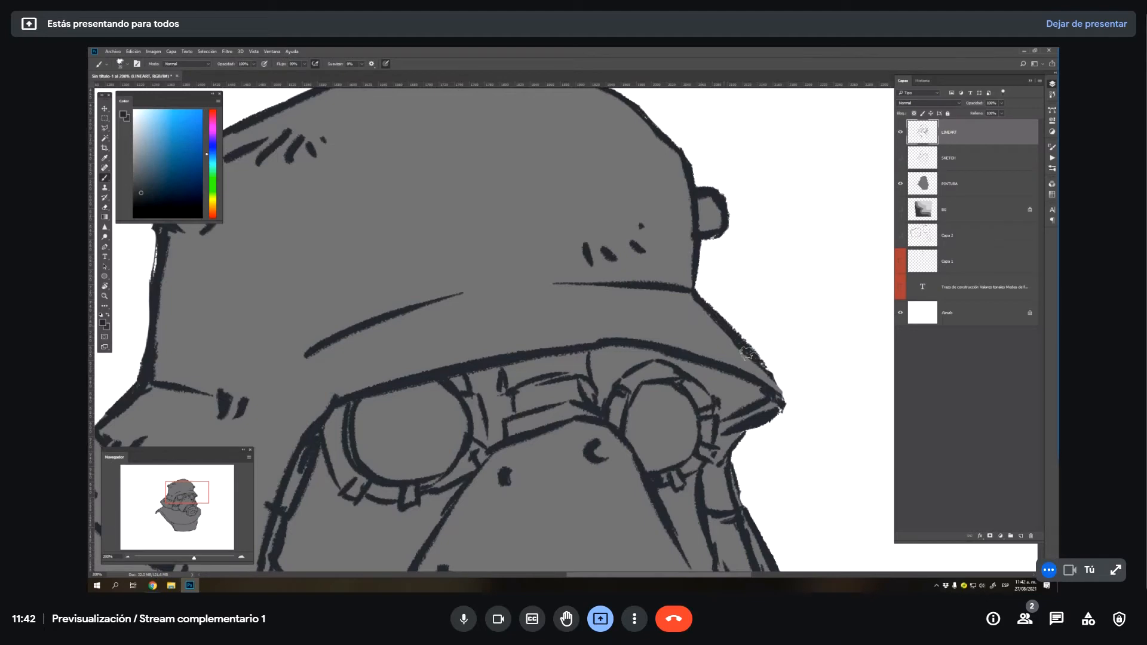
- Clean up the lines at the brim's pointed tip and its underside, alternating between the Eraser and the Brush
key("e")
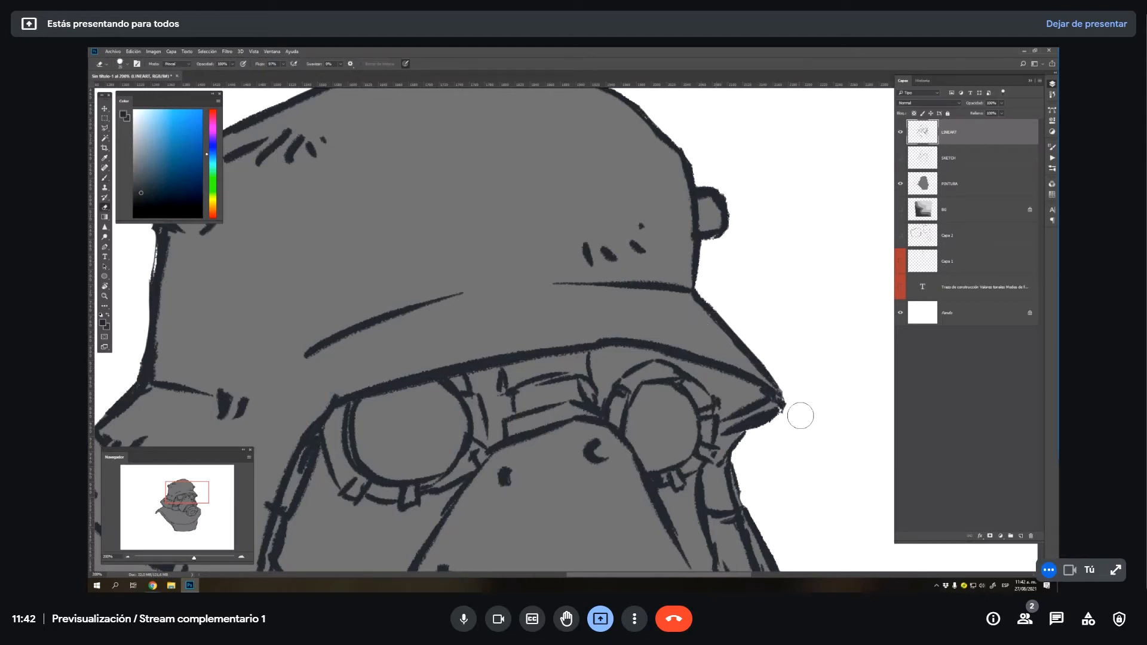
mouse_move(726, 432)
left_mouse_down()
mouse_move(756, 415)
mouse_move(756, 382)
left_mouse_up()
key("b")
key("e")
key("b")
key("e")
key("b")
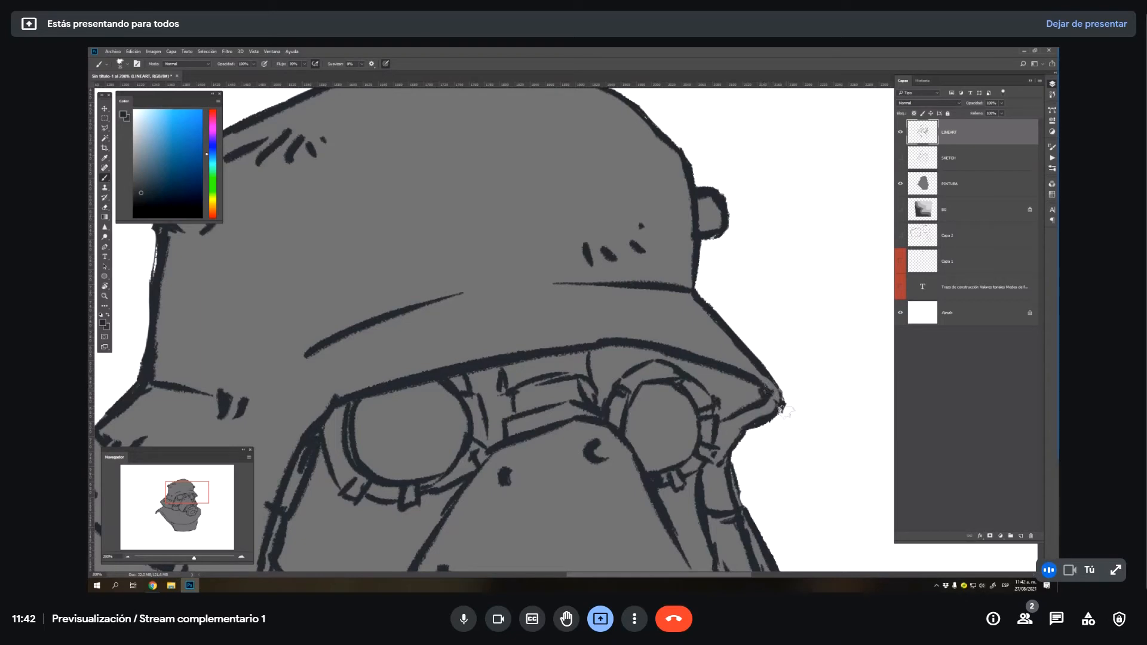
- Select the PINTURA layer, lock its transparent pixels and show the BG layer behind the bust
key("z")
left_click(718, 480, "alt")
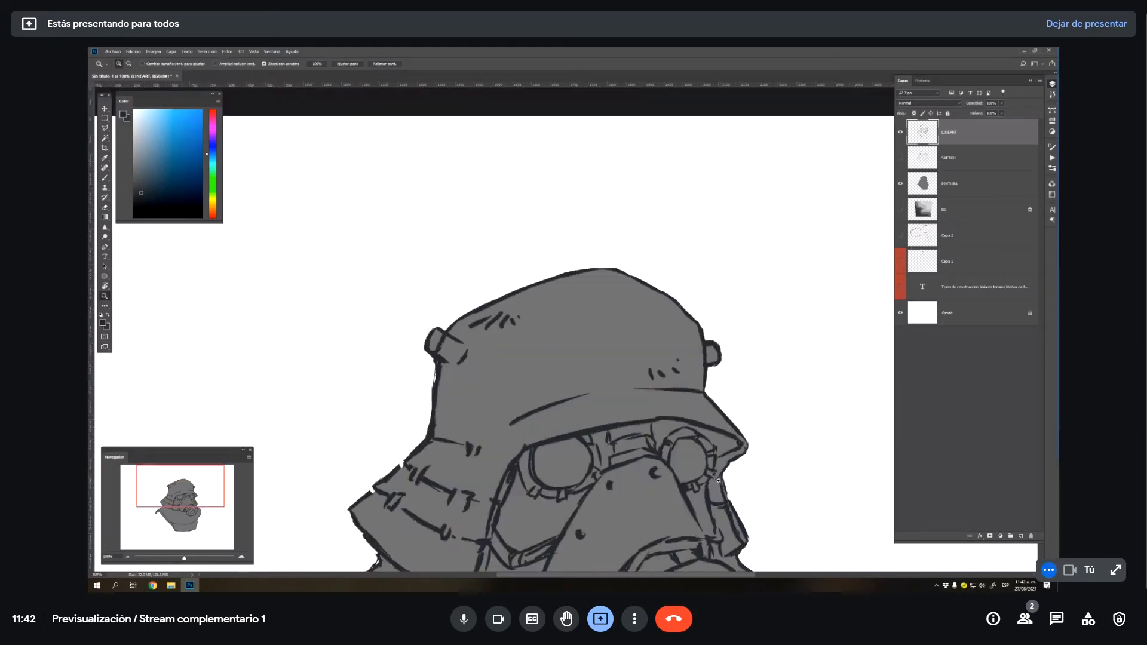
scroll(718, 480, "down", 3)
left_click(725, 402, "alt")
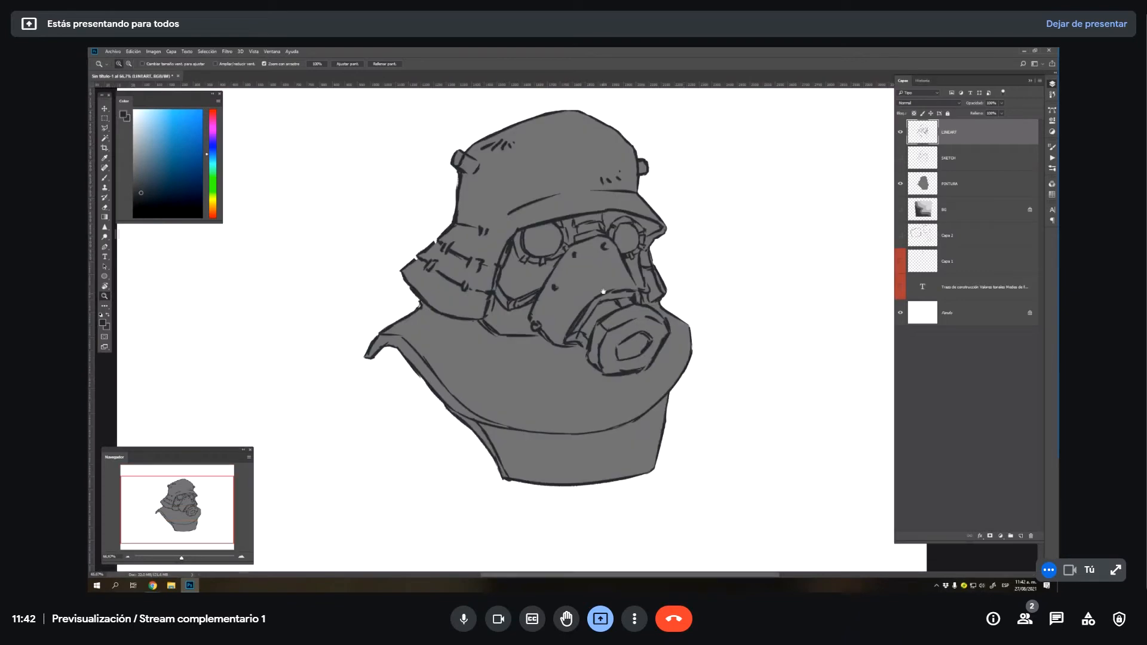
left_click_drag(604, 292, 622, 349)
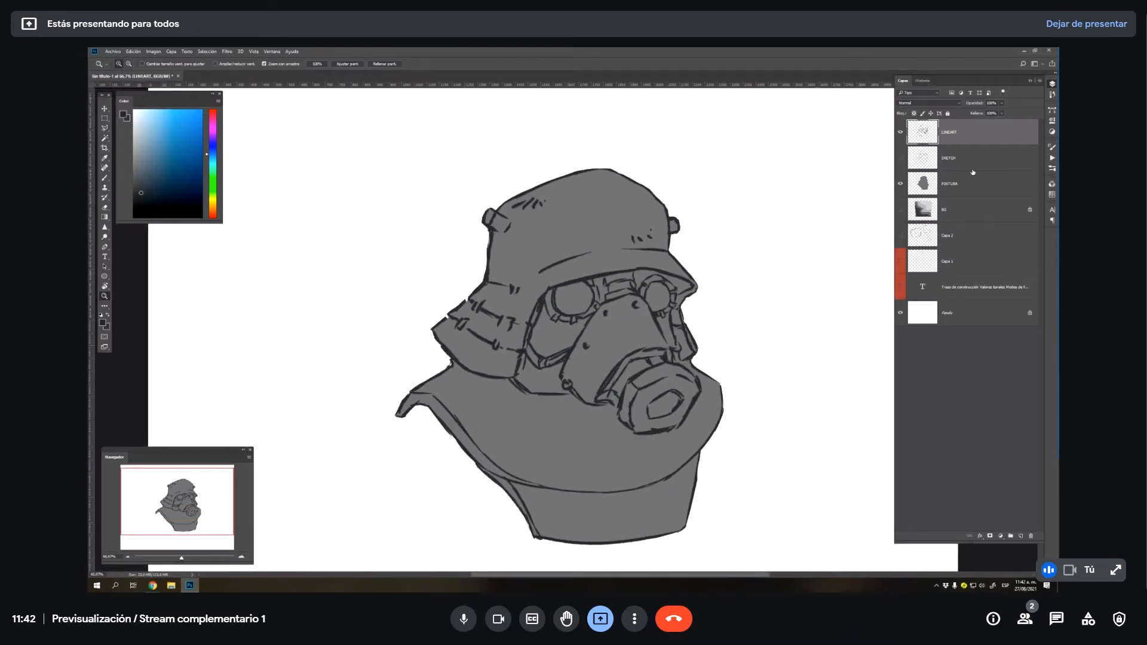
left_click(972, 179)
left_click(900, 183)
left_click(900, 183)
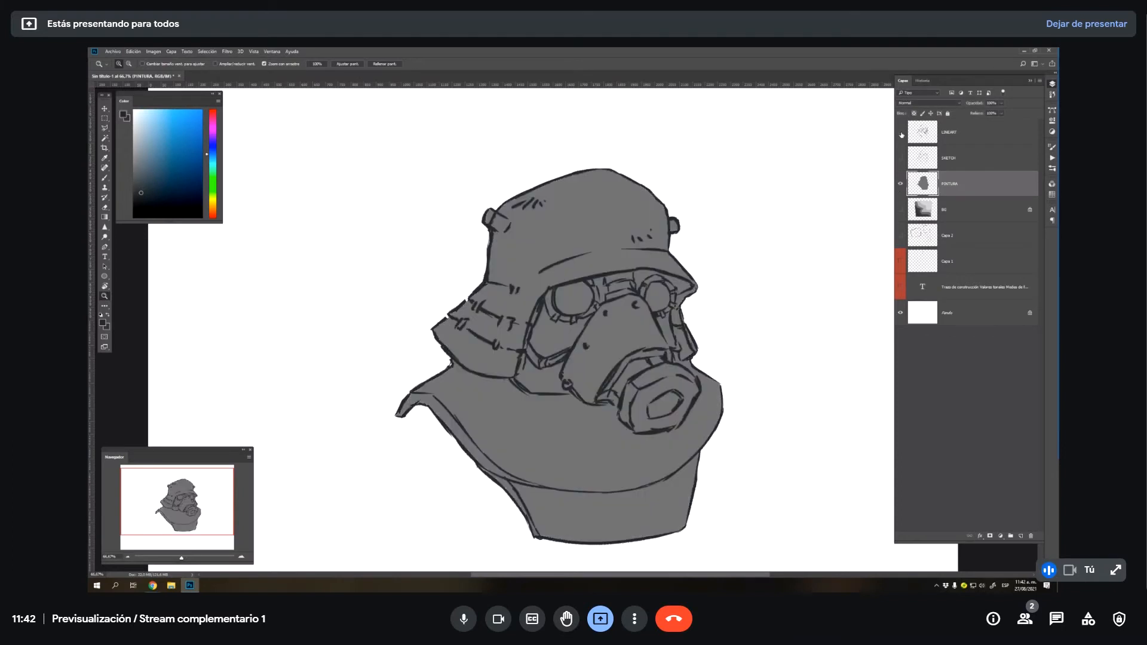
left_click(901, 133)
left_click(900, 211)
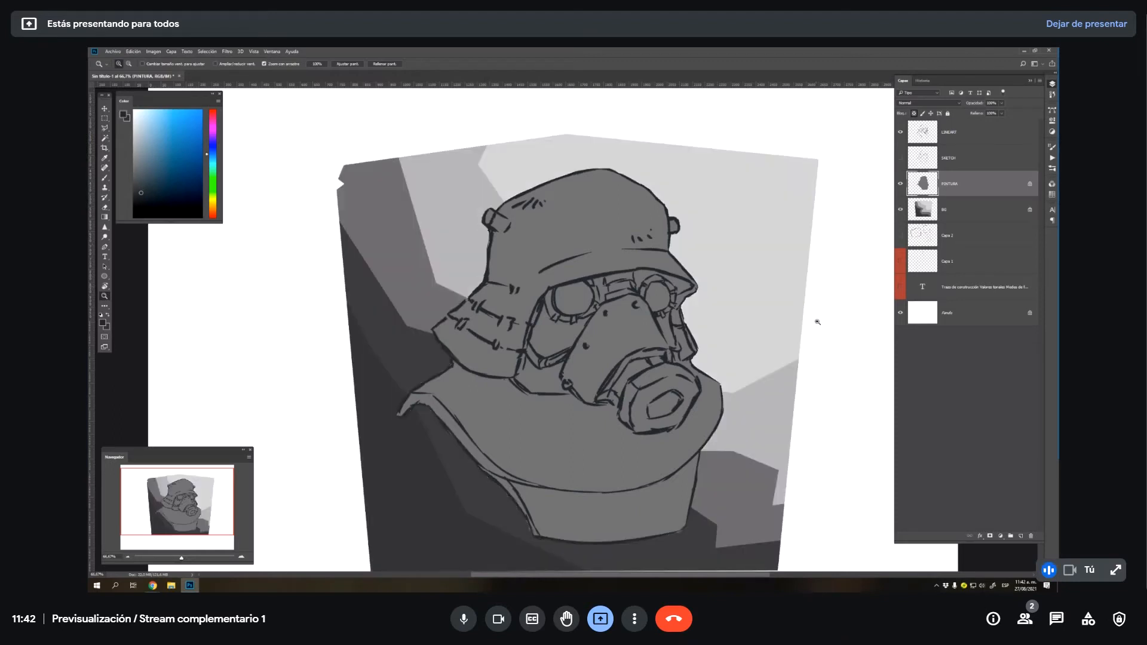
- Outline the shadow side of the helmet, from the crown down to the neck guard, with the Polygonal Lasso
key("l")
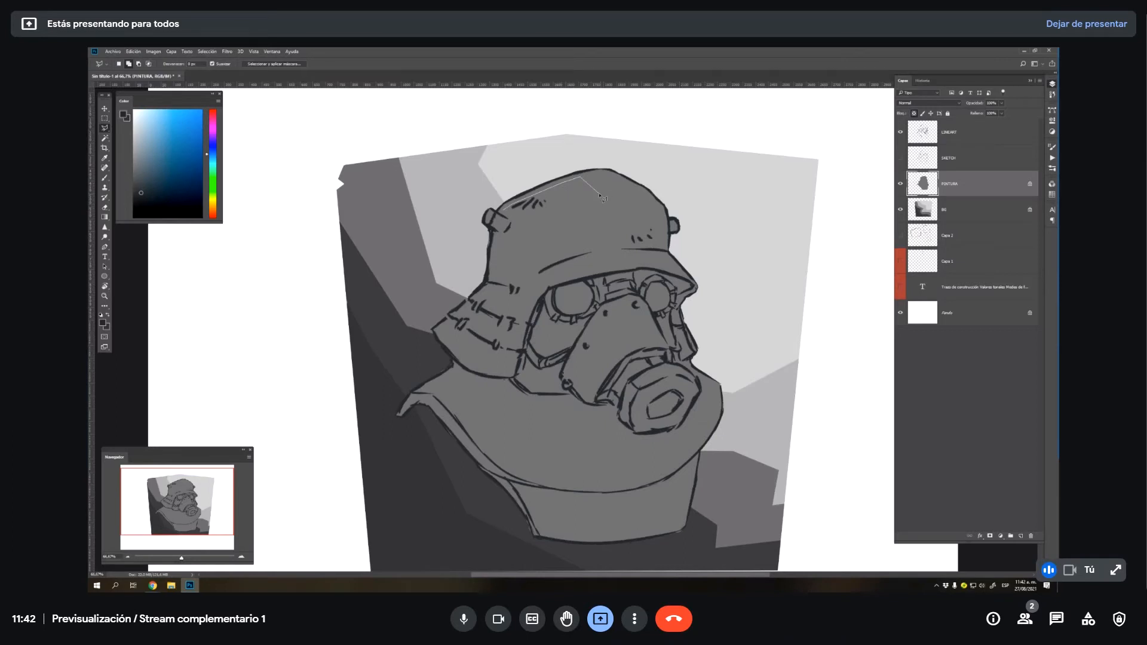
left_click(597, 192)
left_click(589, 252)
left_click(601, 273)
left_click(495, 318)
left_click(499, 345)
left_click(458, 355)
left_click(458, 326)
left_click(495, 287)
left_click(510, 219)
left_click(503, 211)
- Add the lower shaded side of the gas mask's faceplate to the selection
left_click(584, 333)
left_click(613, 357)
left_click(596, 395)
left_click(566, 375, "ctrl")
- Add the collar's large shaded area below the helmet and mask to the selection
left_click(466, 366)
left_click(433, 389)
left_click(504, 465)
left_click(585, 483)
left_click(625, 446)
left_click(619, 408)
left_click(575, 396)
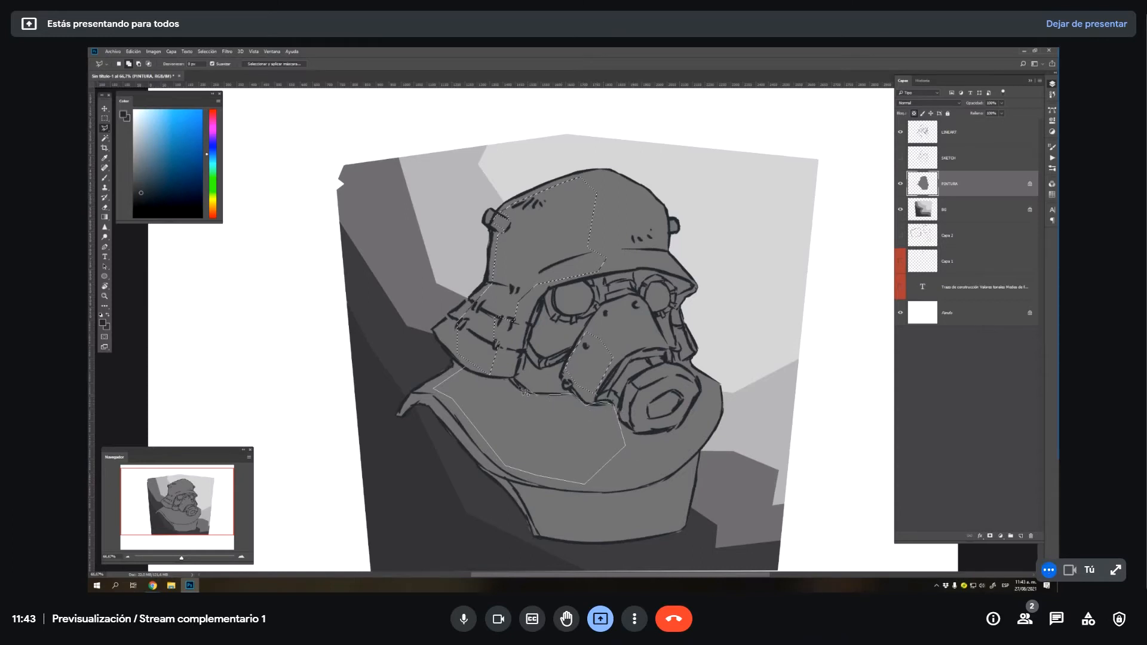
left_click(475, 377)
- Add a four-sided shadow shape on the bust's base under the collar to the selection
left_click(533, 487)
left_click(612, 492)
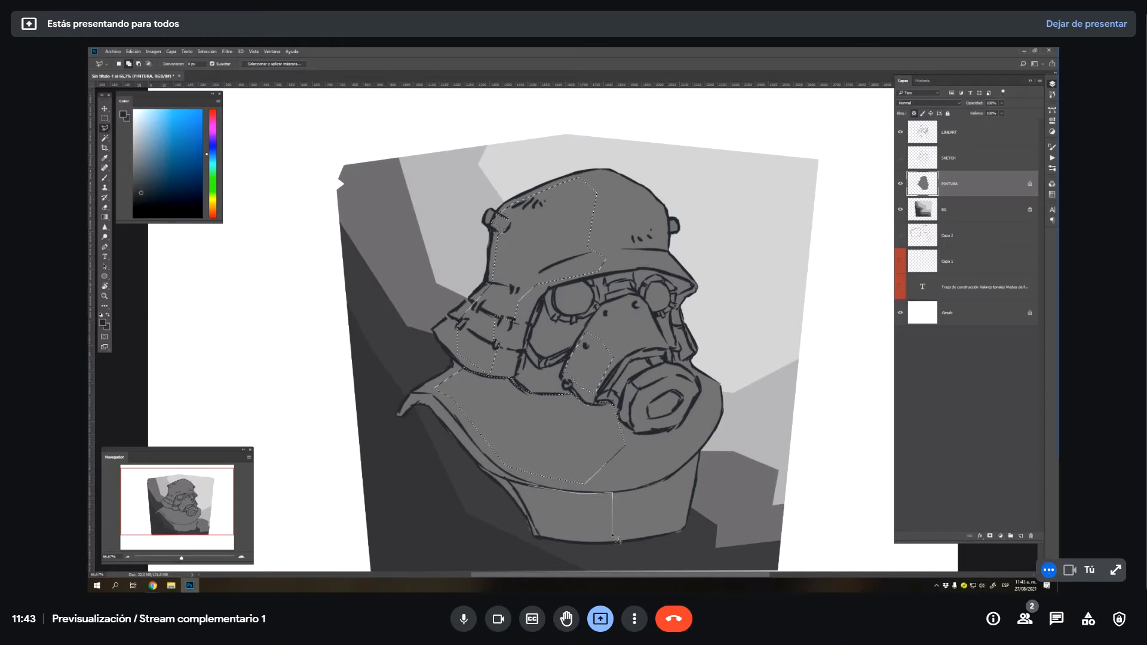
left_click(613, 531)
left_click(549, 531)
left_click(531, 489)
key("g")
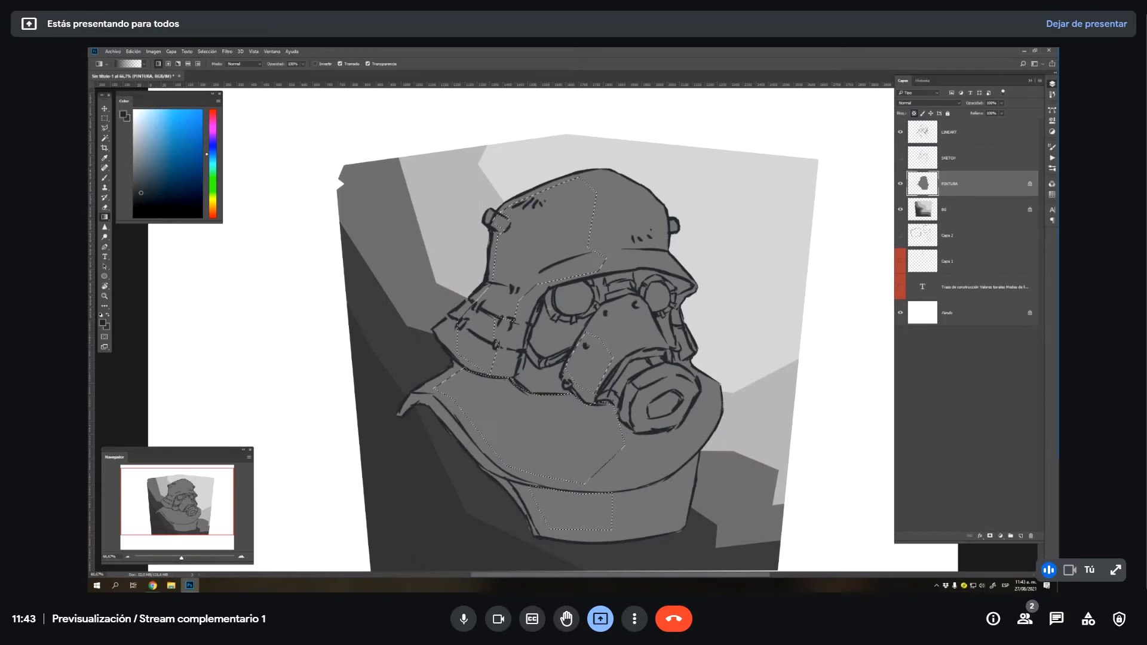
key("alt+BackSpace")
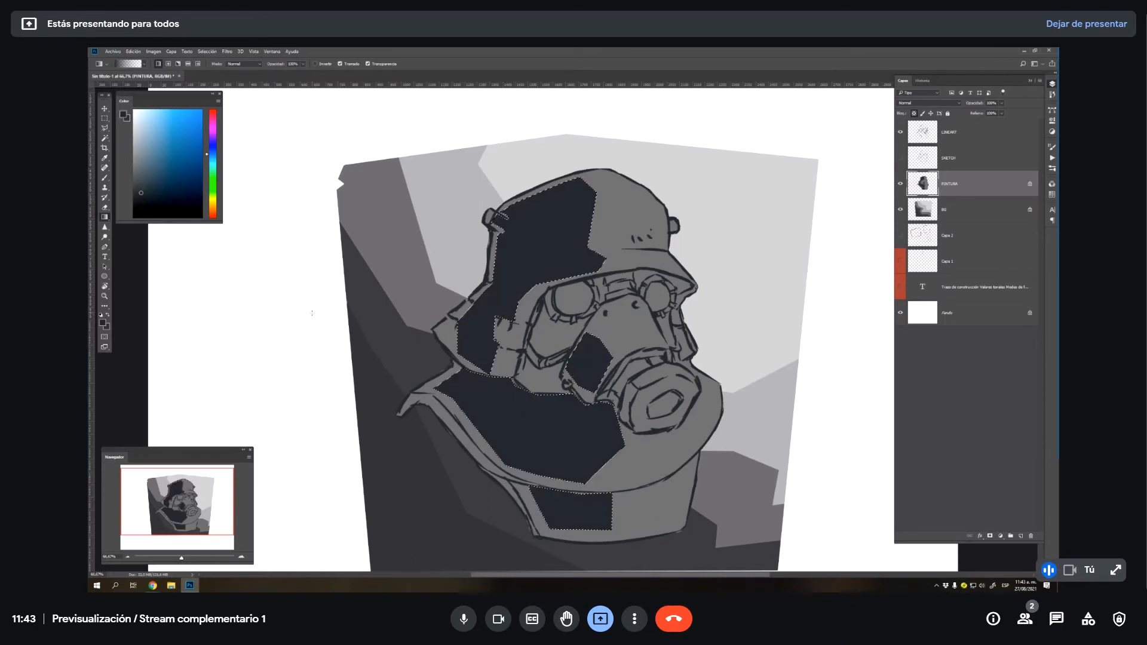
key("ctrl+z")
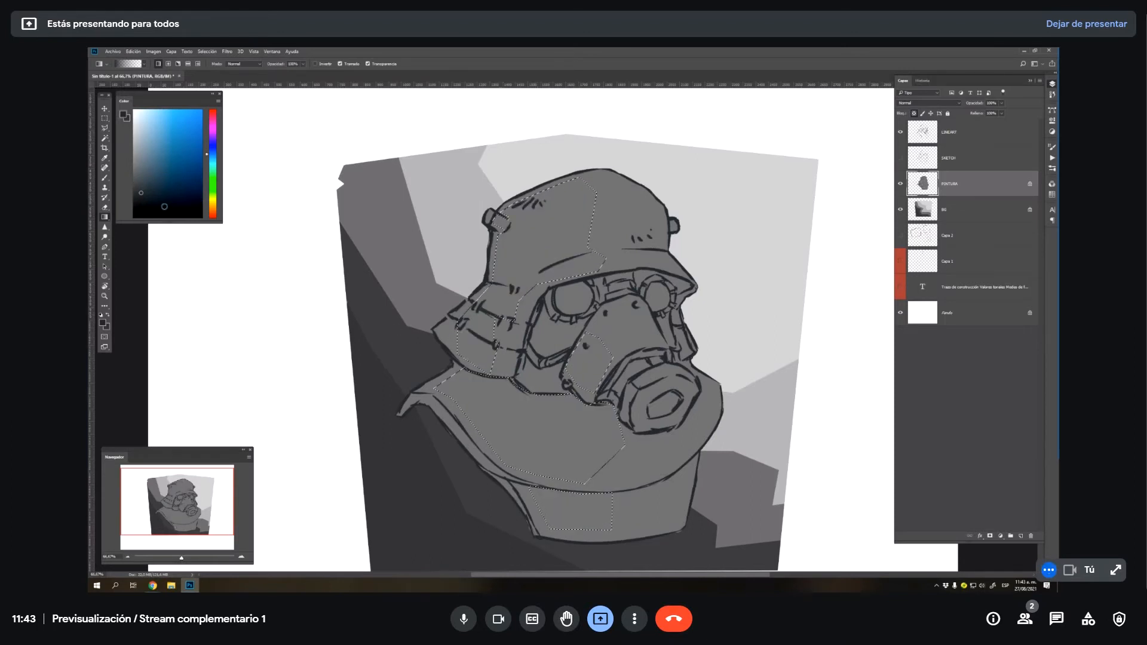
- Fill the selected shadow shapes with a slightly lighter dark grey and deselect them
left_click(141, 185)
key("alt+BackSpace")
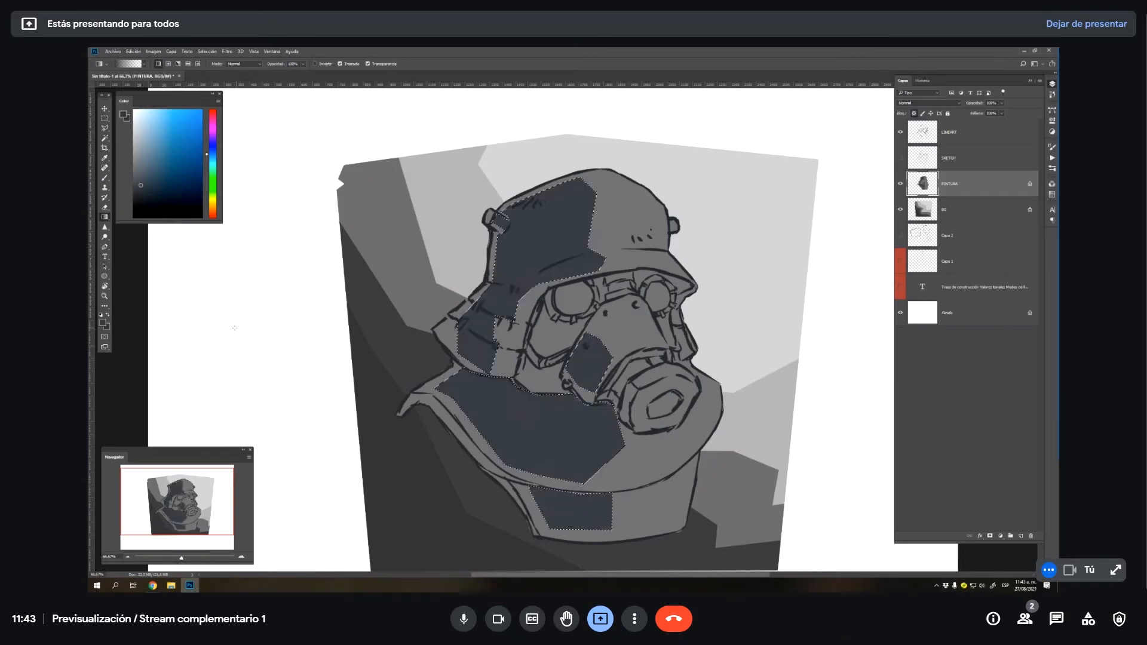
key("ctrl+d")
- Reselect the shadow shapes and brush a near-black core shadow down the back of the helmet and neck guard
key("b")
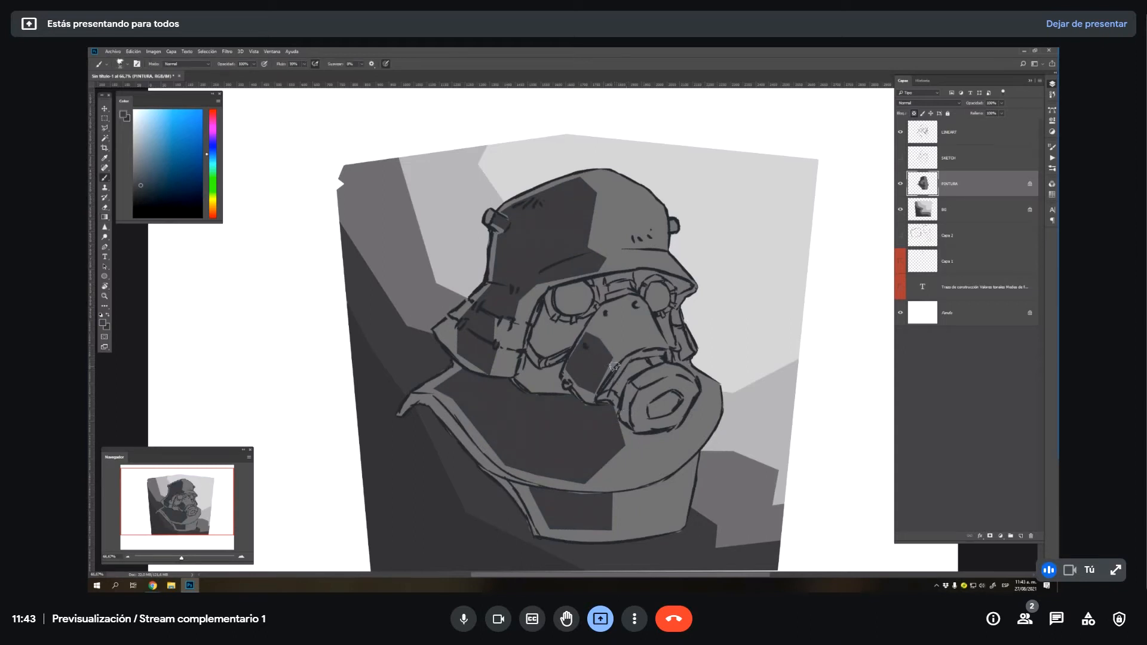
key("ctrl+shift+d")
left_click(134, 204)
mouse_move(491, 225)
left_mouse_down()
mouse_move(504, 254)
mouse_move(510, 212)
mouse_move(502, 274)
mouse_move(525, 274)
mouse_move(509, 250)
mouse_move(514, 276)
mouse_move(521, 233)
mouse_move(515, 271)
mouse_move(483, 295)
mouse_move(493, 299)
mouse_move(471, 358)
left_mouse_up()
- Choose another brush, paint near-black shadows on the mask's lower side and the collar under the helmet, and deselect
right_click(512, 272)
double_click(541, 330)
left_click_drag(585, 361, 583, 389)
mouse_move(463, 376)
left_mouse_down()
mouse_move(579, 397)
mouse_move(610, 413)
mouse_move(537, 400)
mouse_move(615, 431)
left_mouse_up()
key("ctrl+d")
- Darken the LINEART layer's lines by lowering the lightness with Hue/Saturation
key("l")
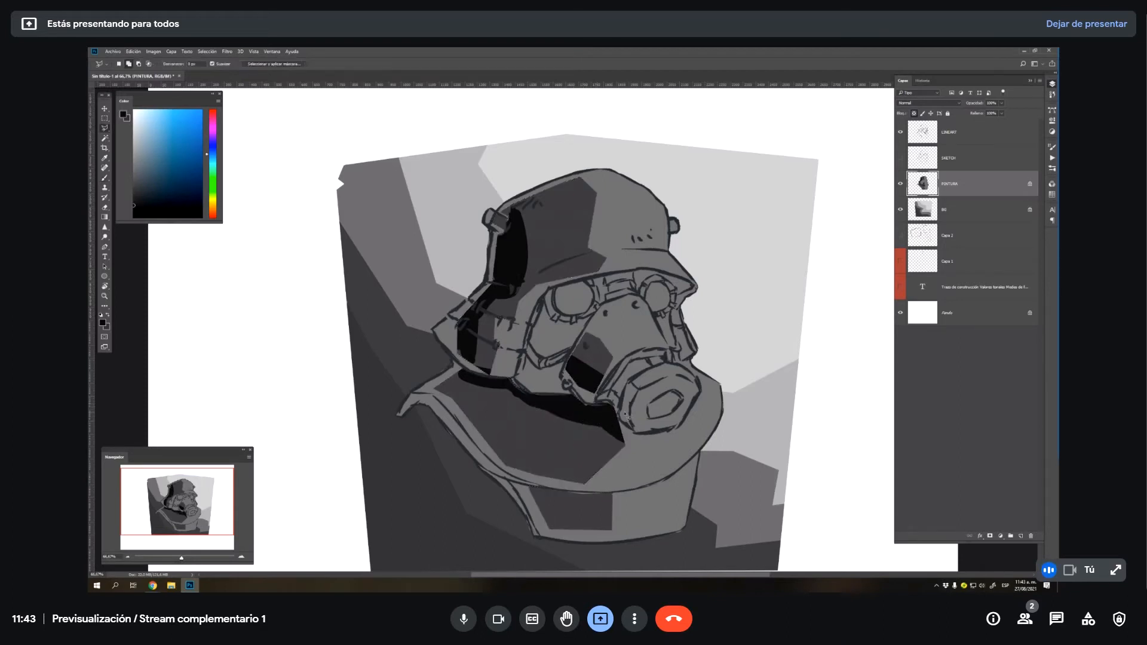
left_click(932, 142)
key("ctrl+u")
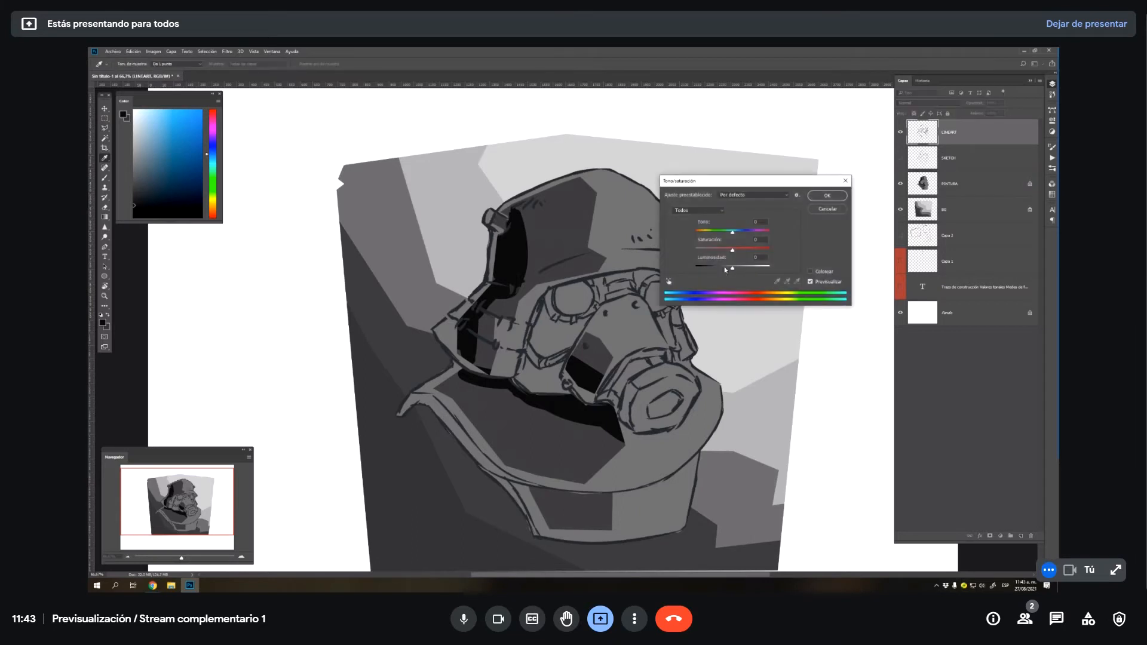
left_click_drag(727, 270, 724, 269)
left_click(827, 195)
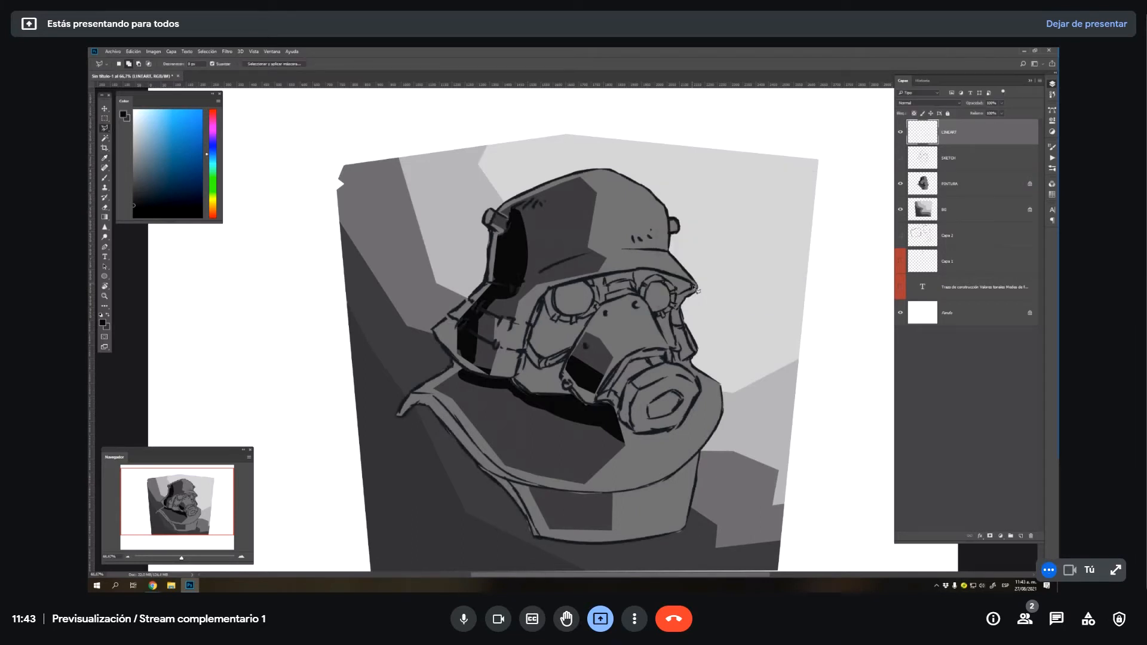
- Lasso the cast shadow on the collar under the helmet and mask filter on PINTURA, fill it near-black and deselect
left_click(639, 341, "ctrl")
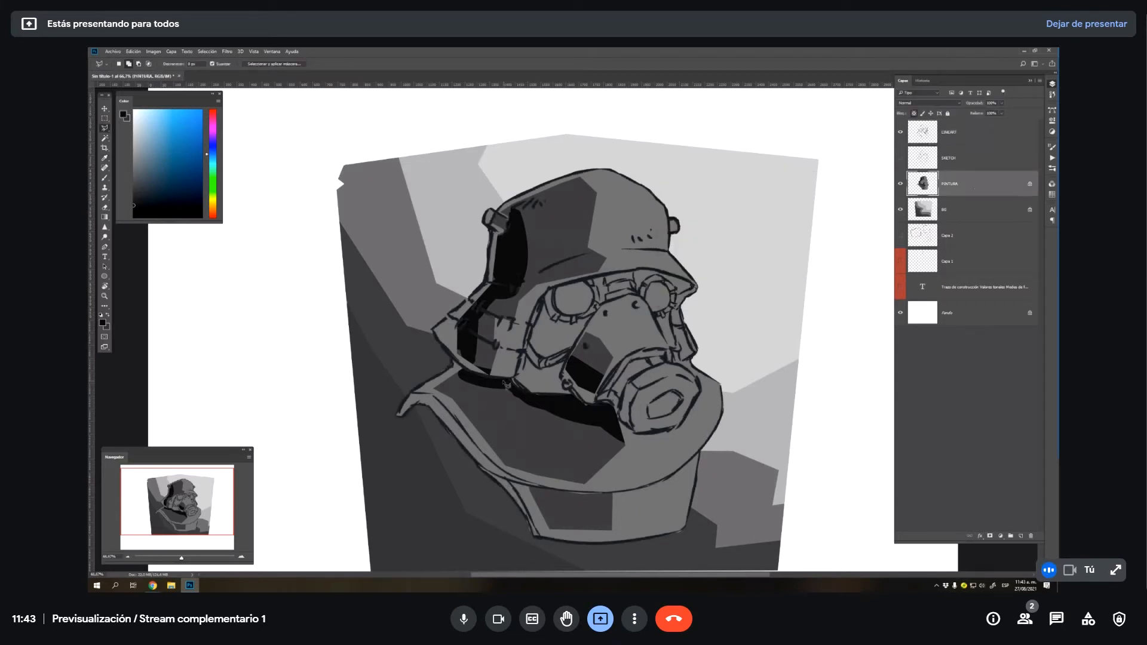
left_click_drag(465, 372, 614, 408)
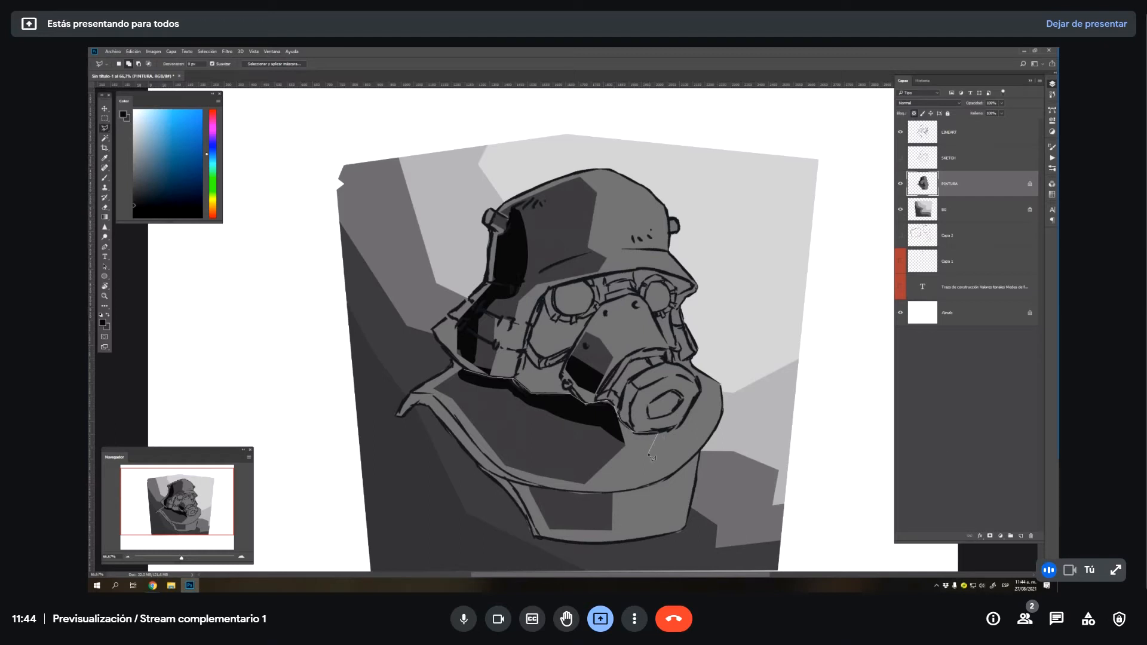
mouse_move(623, 465)
left_mouse_down()
mouse_move(588, 432)
mouse_move(460, 385)
mouse_move(508, 281)
left_mouse_up()
key("g")
key("ctrl+d")
- Sample the dark grey from the mask and paint the recess between the neck guard and the faceplate
key("b")
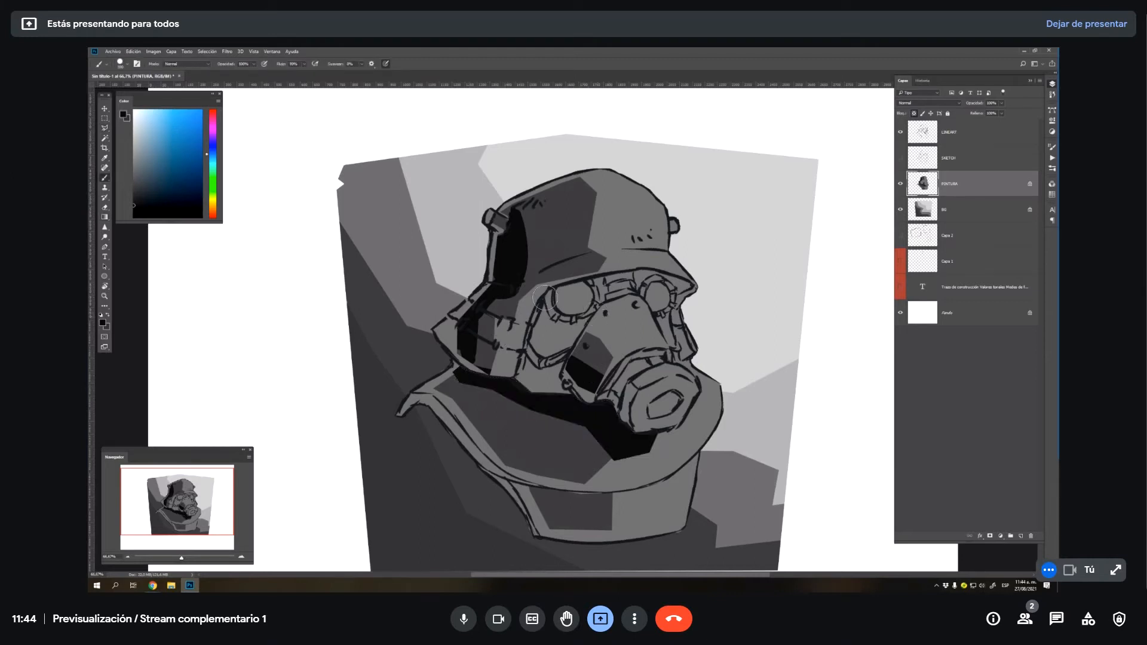
left_click(592, 359, "alt")
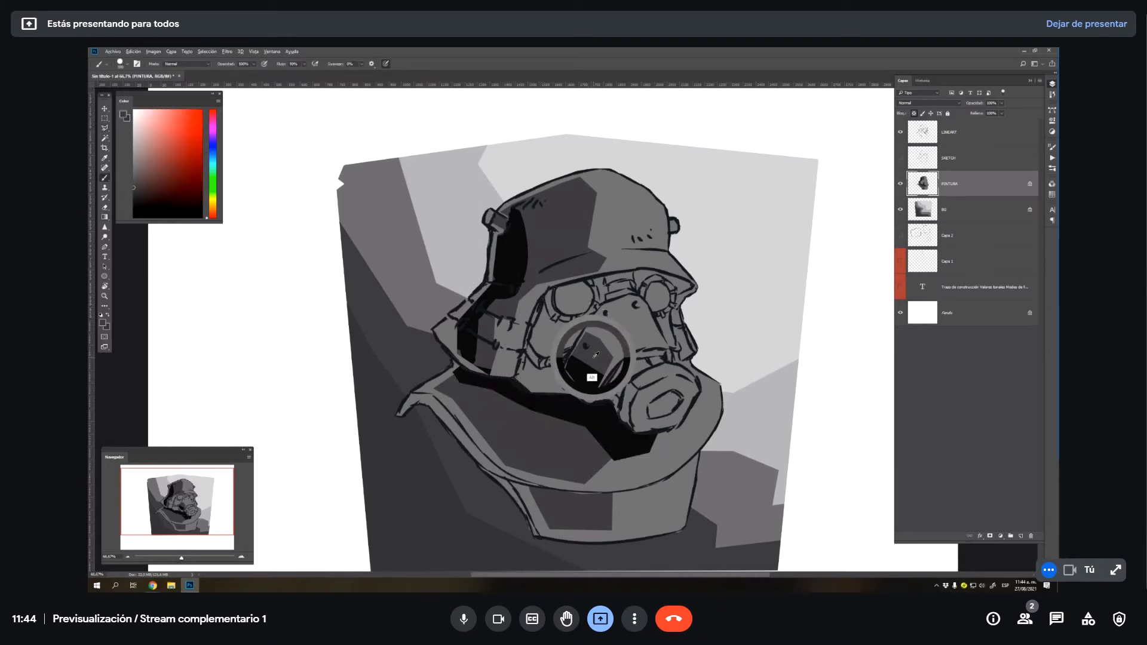
mouse_move(522, 361)
left_mouse_down()
mouse_move(557, 370)
mouse_move(523, 366)
mouse_move(543, 385)
mouse_move(558, 375)
mouse_move(536, 386)
mouse_move(566, 396)
left_mouse_up()
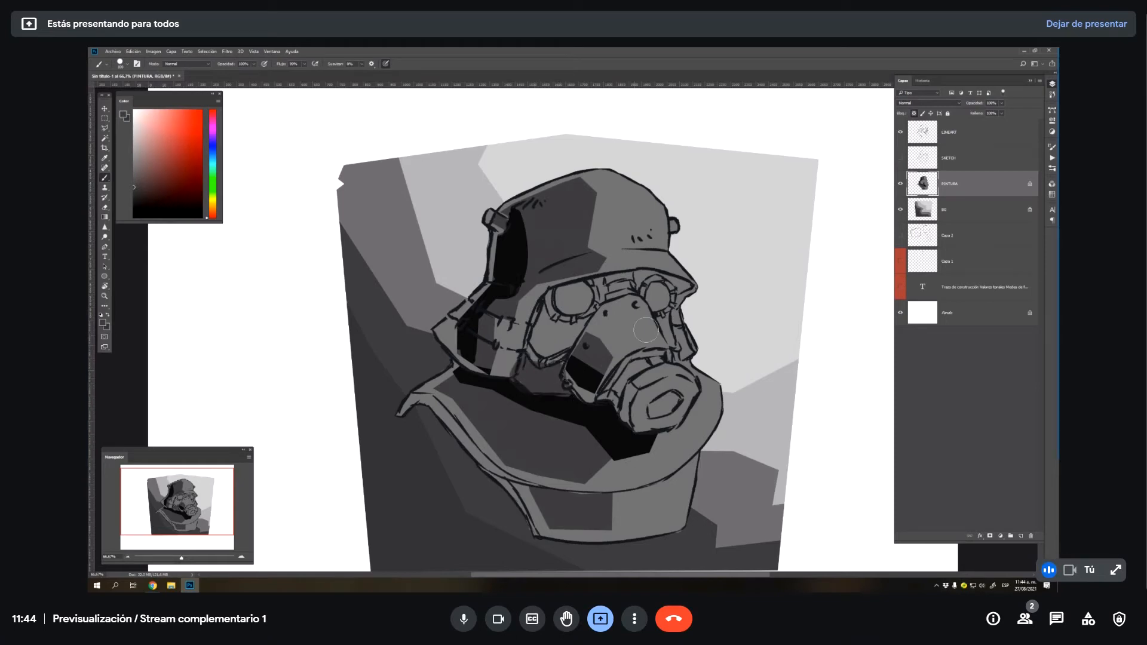
- Lasso highlight planes on the helmet's front, the mask's nose and the filter's upper rim, fill them light grey and deselect
left_click(133, 162)
key("l")
mouse_move(628, 193)
left_mouse_down()
mouse_move(661, 206)
mouse_move(670, 270)
mouse_move(642, 254)
mouse_move(643, 195)
mouse_move(639, 208)
mouse_move(624, 190)
left_mouse_up()
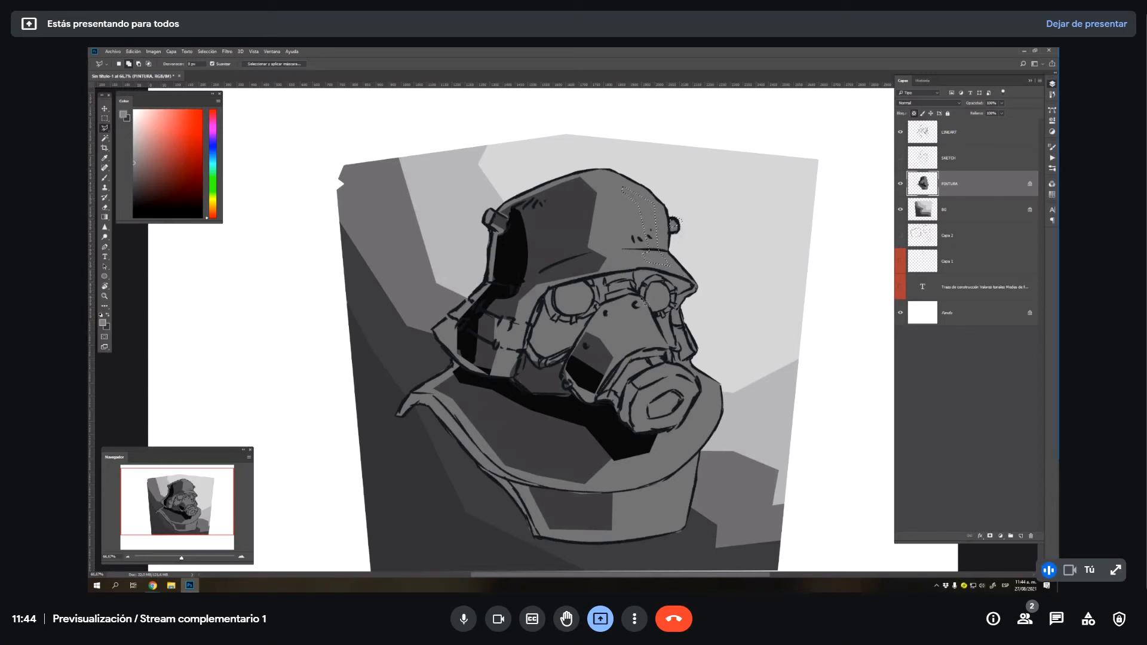
mouse_move(646, 302)
left_mouse_down()
mouse_move(621, 320)
mouse_move(641, 348)
mouse_move(664, 346)
mouse_move(646, 305)
left_mouse_up()
mouse_move(660, 387)
left_mouse_down()
mouse_move(678, 375)
mouse_move(694, 384)
mouse_move(647, 363)
left_mouse_up()
key("g")
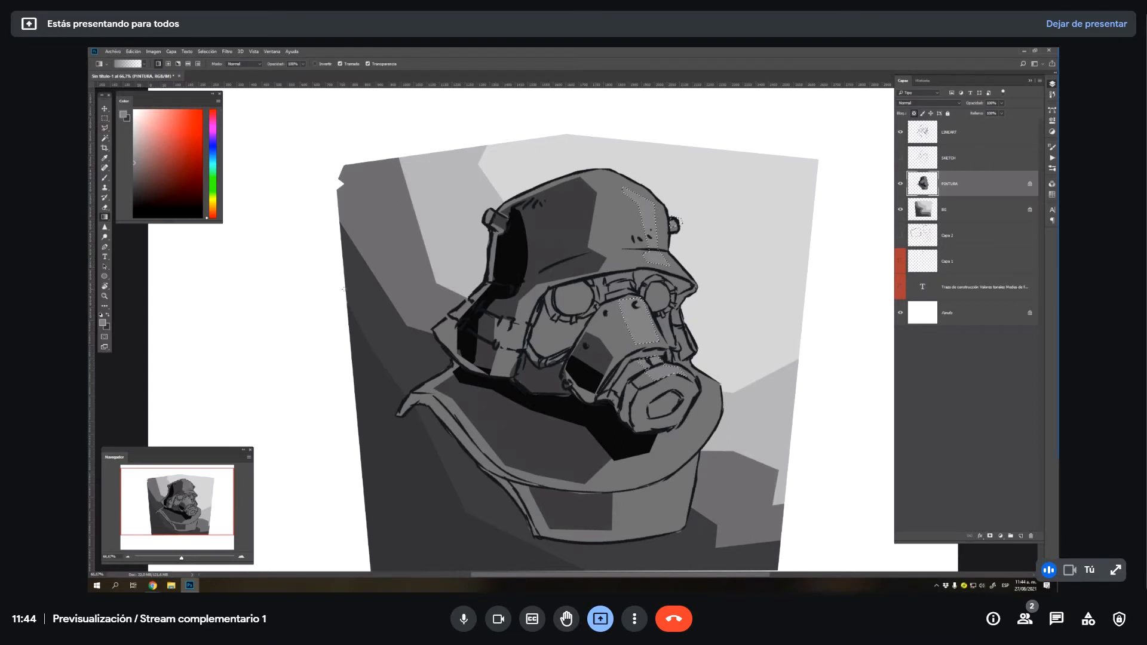
left_click(134, 143)
left_click_drag(454, 299, 417, 274)
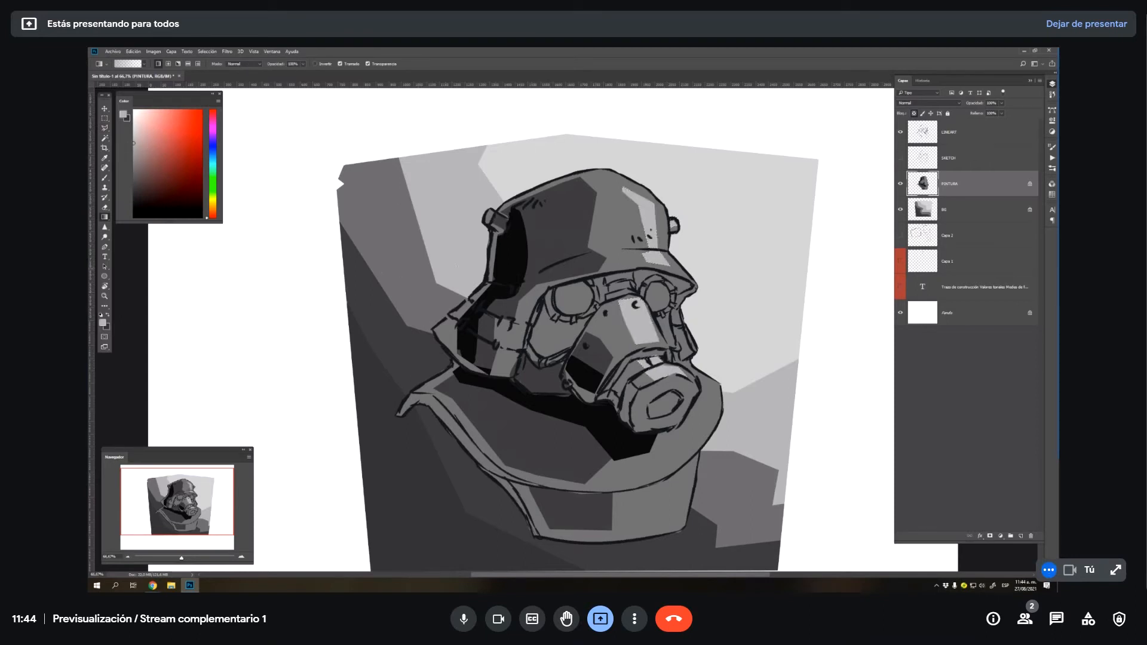
- Switch to the Brush tool and lower its opacity to about 50%
key("b")
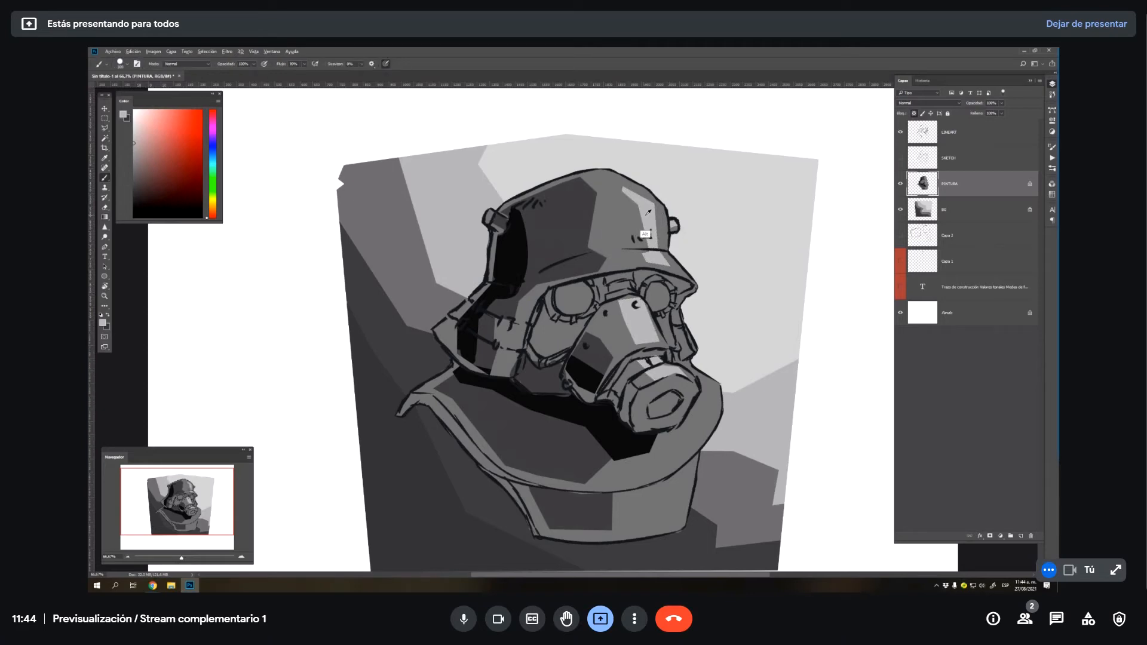
left_click(254, 64)
key("5")
- Lasso the cast shadow under the helmet brim above both lenses, fill it with the helmet's near-black and deselect
key("l")
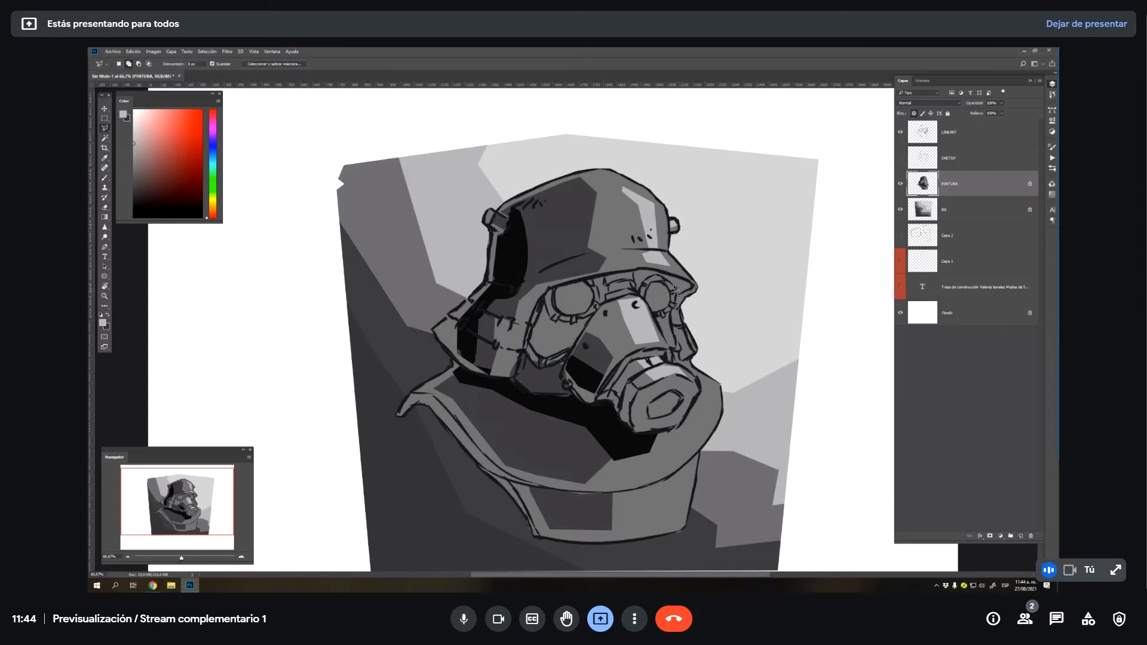
mouse_move(675, 290)
left_mouse_down()
mouse_move(639, 277)
mouse_move(657, 278)
mouse_move(549, 303)
mouse_move(533, 324)
mouse_move(560, 290)
mouse_move(651, 270)
mouse_move(677, 279)
left_mouse_up()
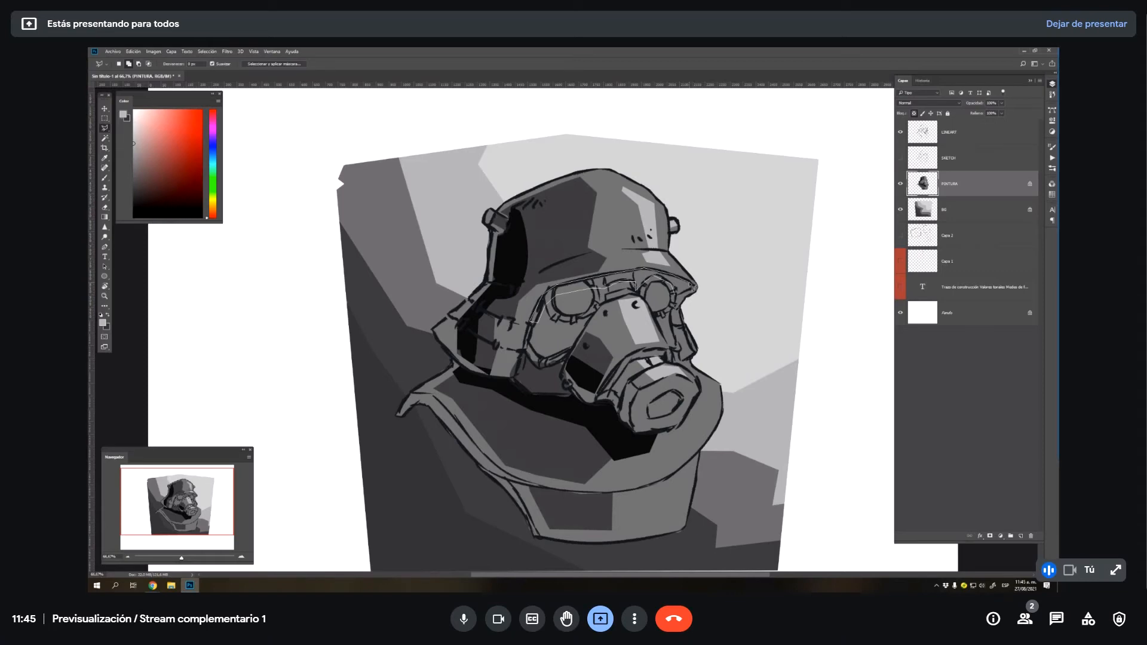
left_click_drag(689, 297, 681, 304)
key("g")
key("d")
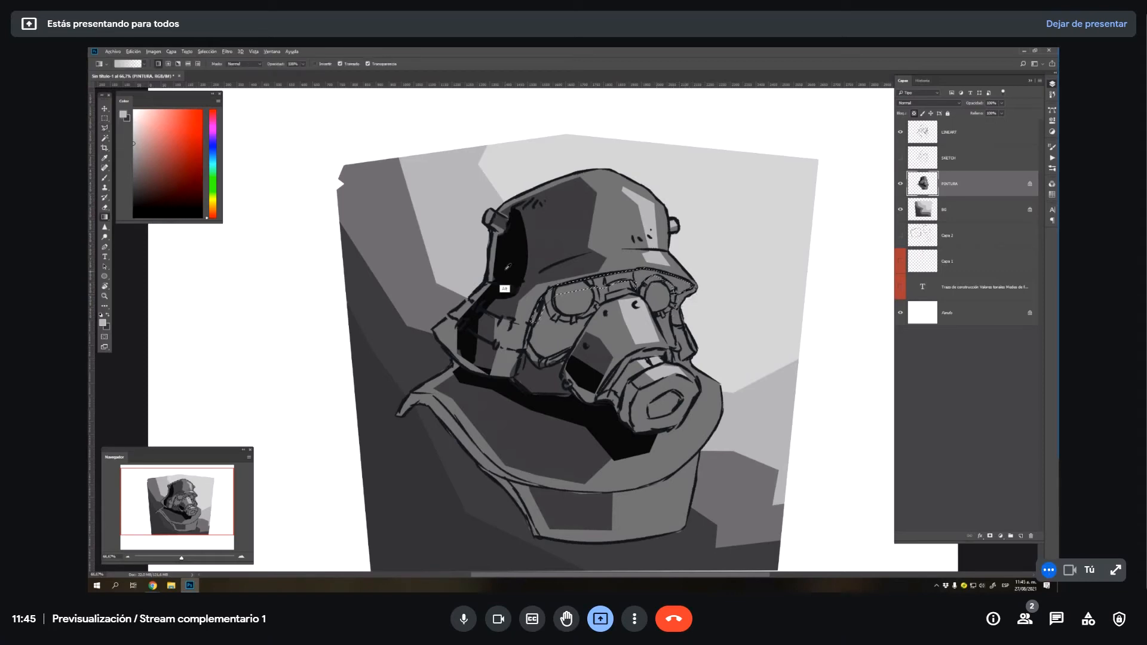
key("ctrl+d")
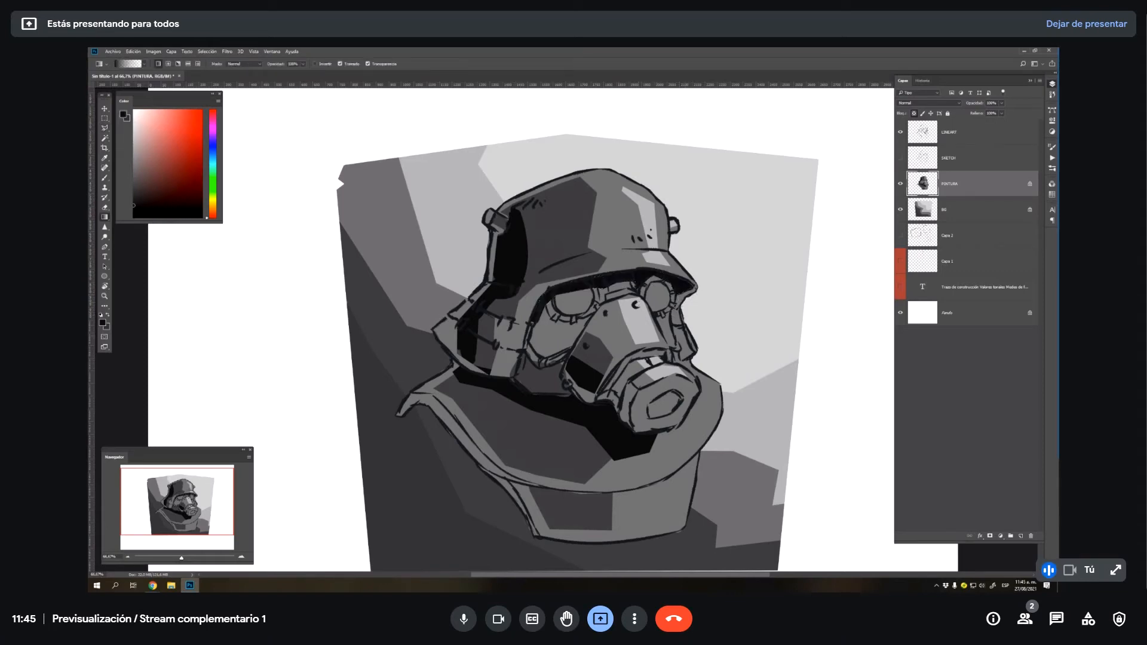
- Sample a grey from the neck piece with the Brush, readjust the brush opacity and reduce the brush size
key("b")
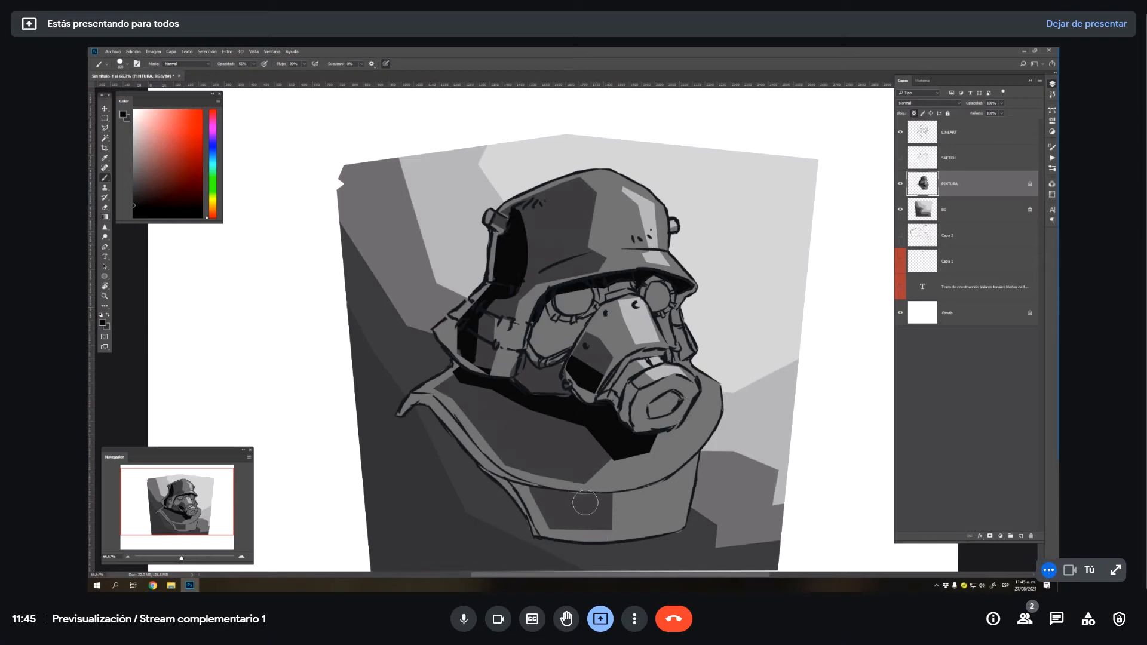
left_click(587, 503, "alt")
left_click(254, 64)
key("bracketleft")
key("bracketleft")
key("bracketleft")
- Toggle the BG layer's visibility and leave it hidden to check the bust against plain white
left_click(899, 210)
left_click(898, 210)
left_click(899, 210)
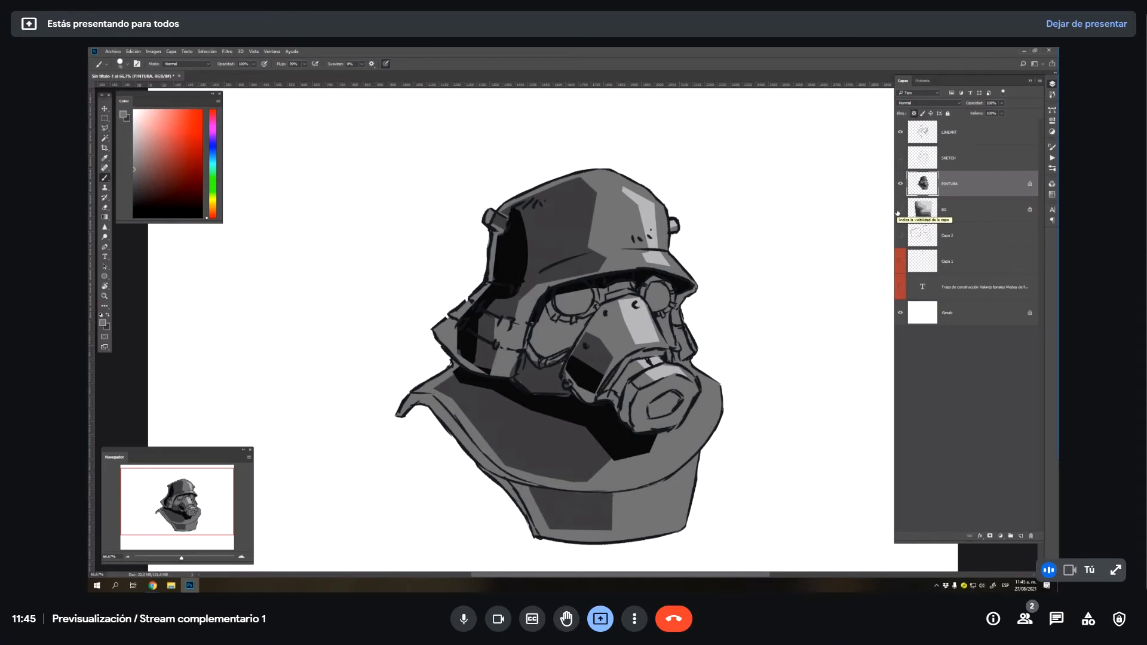
- Show the BG layer and paint dark, mid and light gray planes on the mask's filter, the collar's front and the neck
left_click(900, 211)
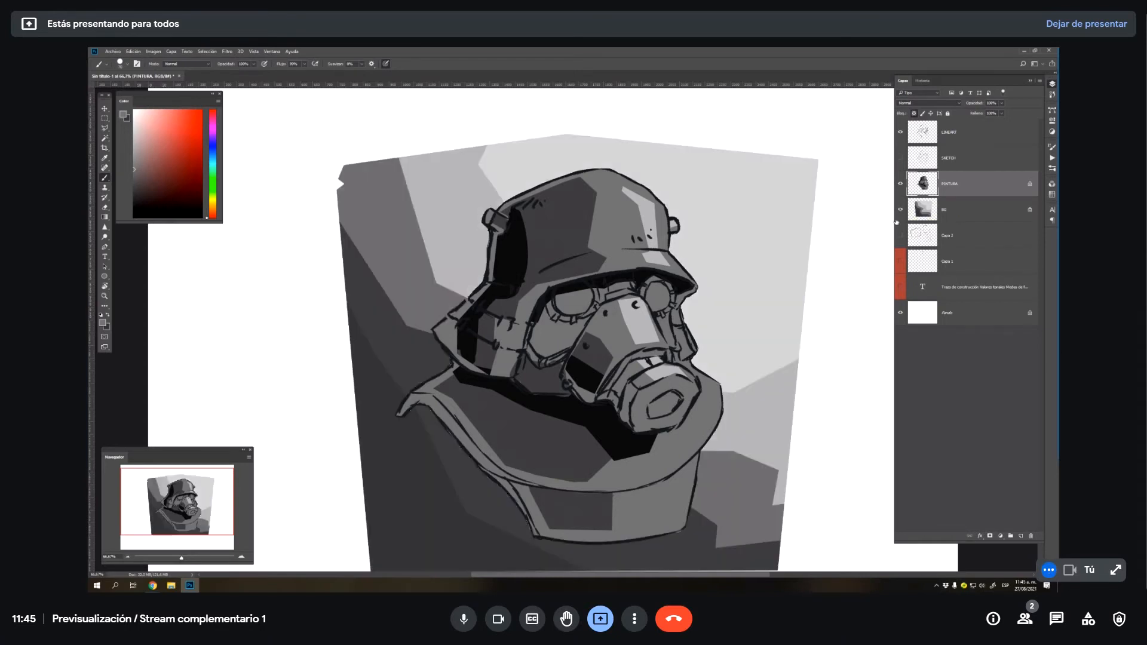
left_click(639, 369, "alt")
left_click_drag(667, 403, 656, 412)
left_click(653, 282, "alt")
left_click_drag(658, 404, 665, 388)
left_click(653, 257, "alt")
mouse_move(652, 396)
left_mouse_down()
mouse_move(699, 398)
mouse_move(687, 385)
mouse_move(681, 418)
left_mouse_up()
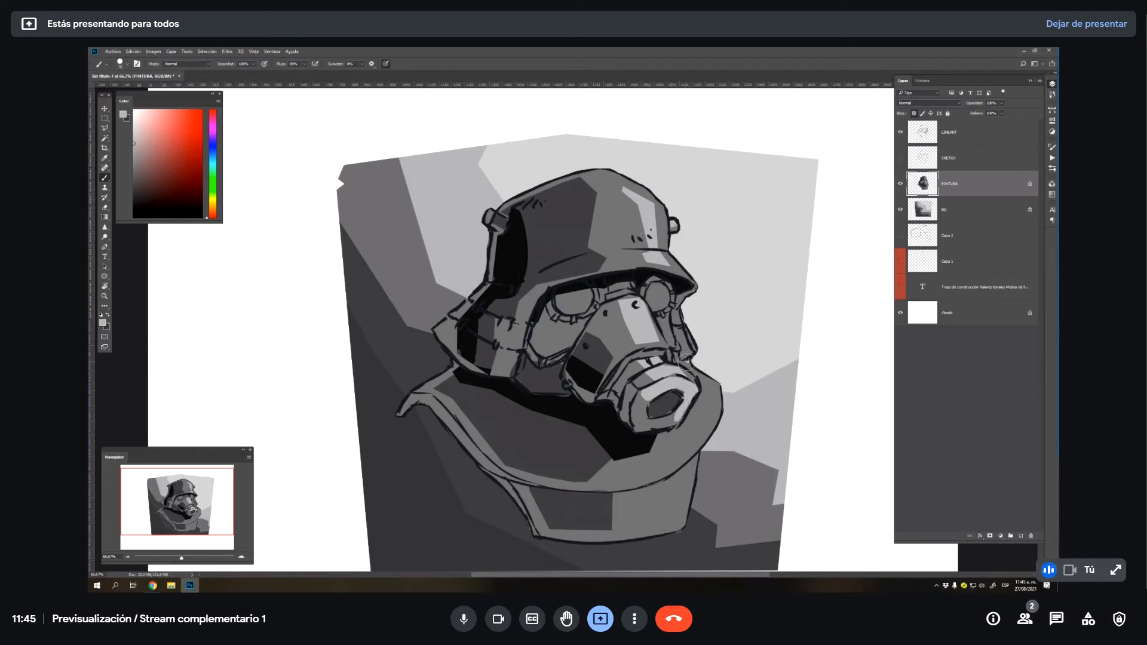
mouse_move(705, 368)
left_mouse_down()
mouse_move(714, 390)
mouse_move(703, 376)
mouse_move(705, 429)
mouse_move(687, 428)
mouse_move(707, 413)
mouse_move(691, 439)
mouse_move(705, 429)
mouse_move(688, 445)
mouse_move(669, 439)
mouse_move(697, 436)
mouse_move(669, 438)
mouse_move(680, 426)
mouse_move(695, 442)
mouse_move(715, 420)
mouse_move(664, 488)
mouse_move(674, 503)
mouse_move(684, 468)
mouse_move(666, 514)
left_mouse_up()
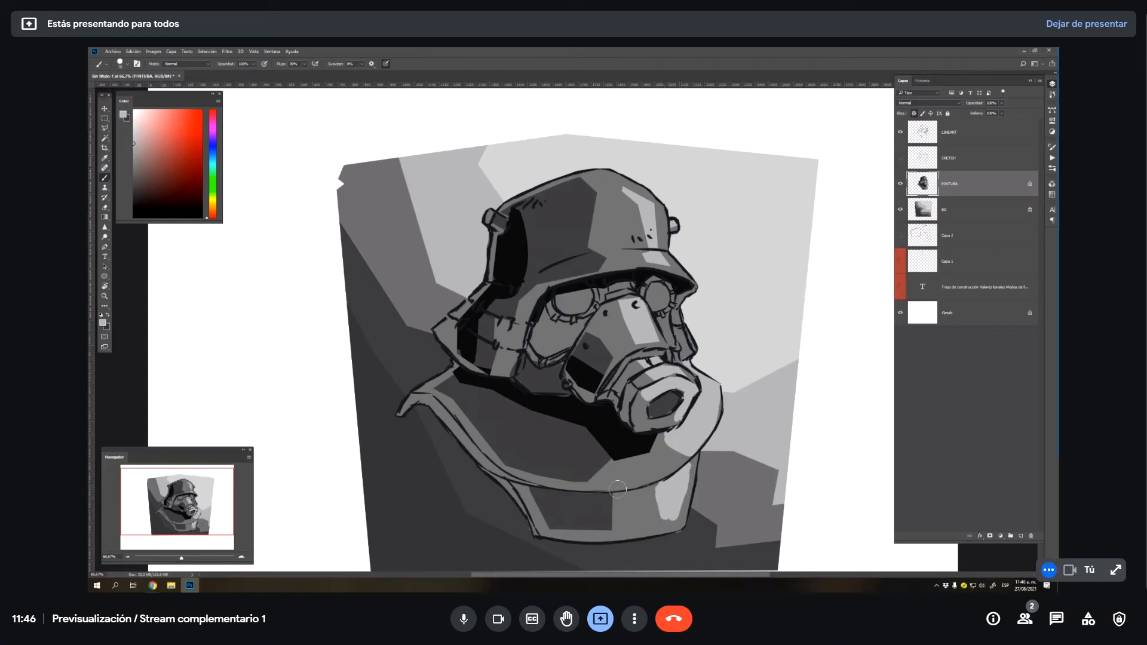
- Select a thin strip of the neck beneath the collar with the Polygonal Lasso, shade it with a dark gradient, and clear the selection
key("l")
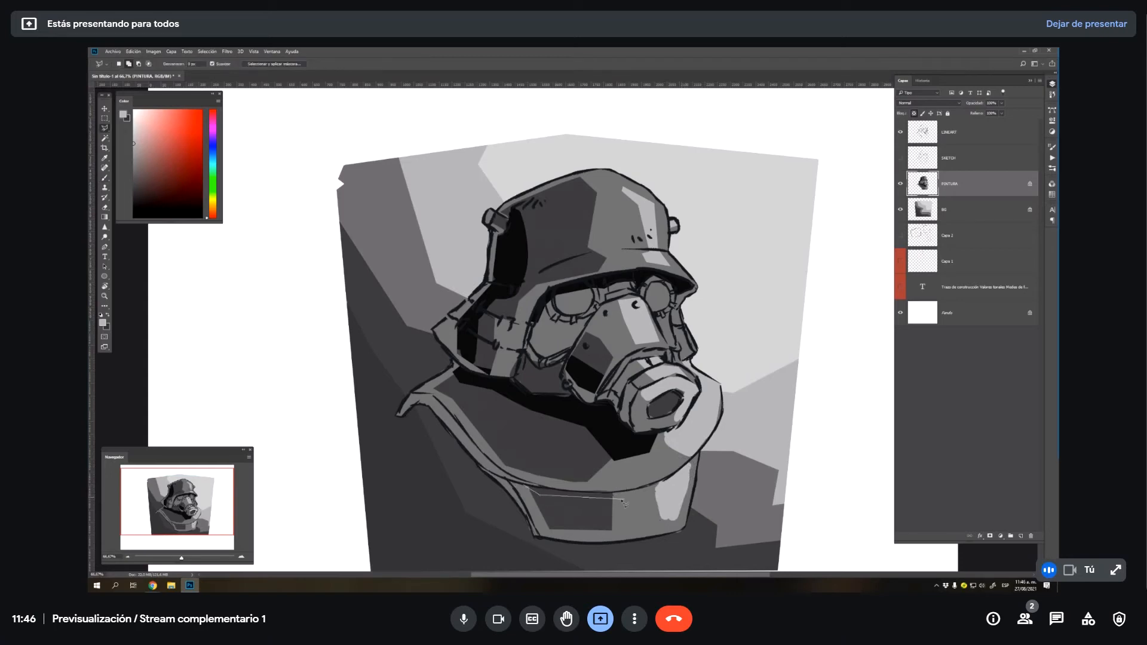
left_click(613, 504)
left_click(526, 485)
key("g")
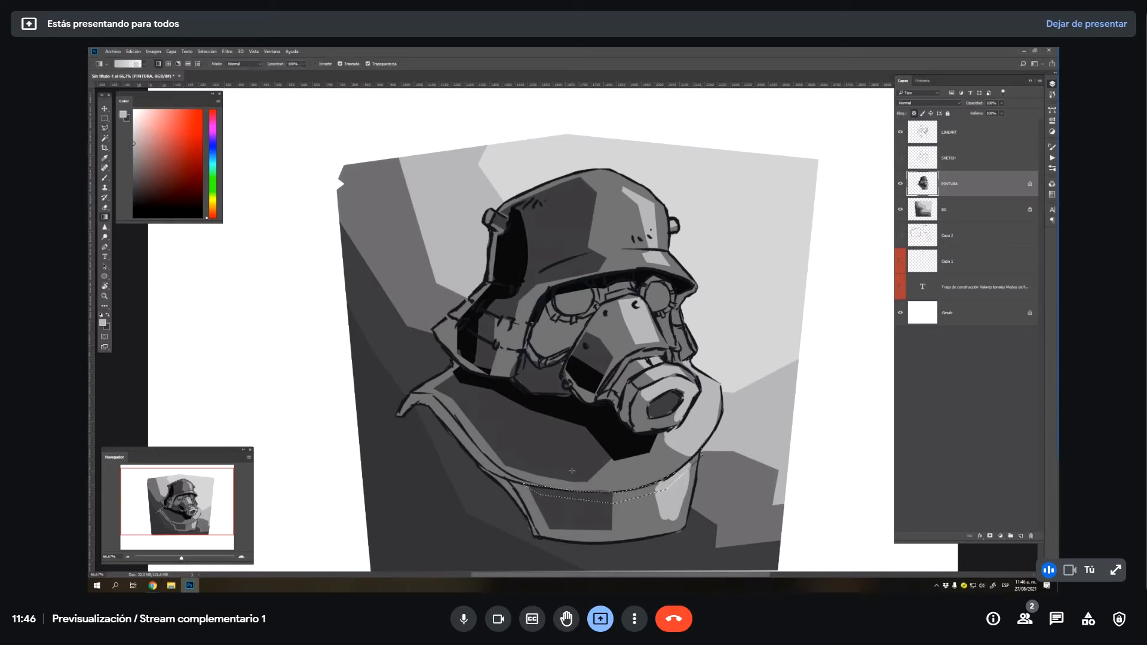
key("x")
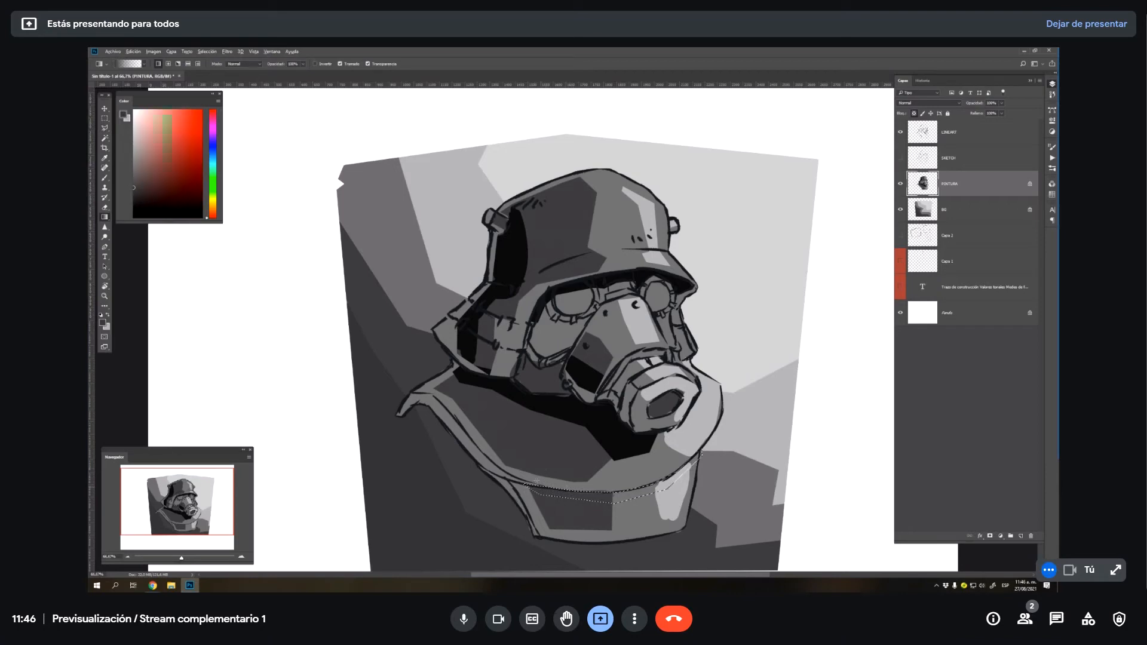
key("ctrl+d")
key("b")
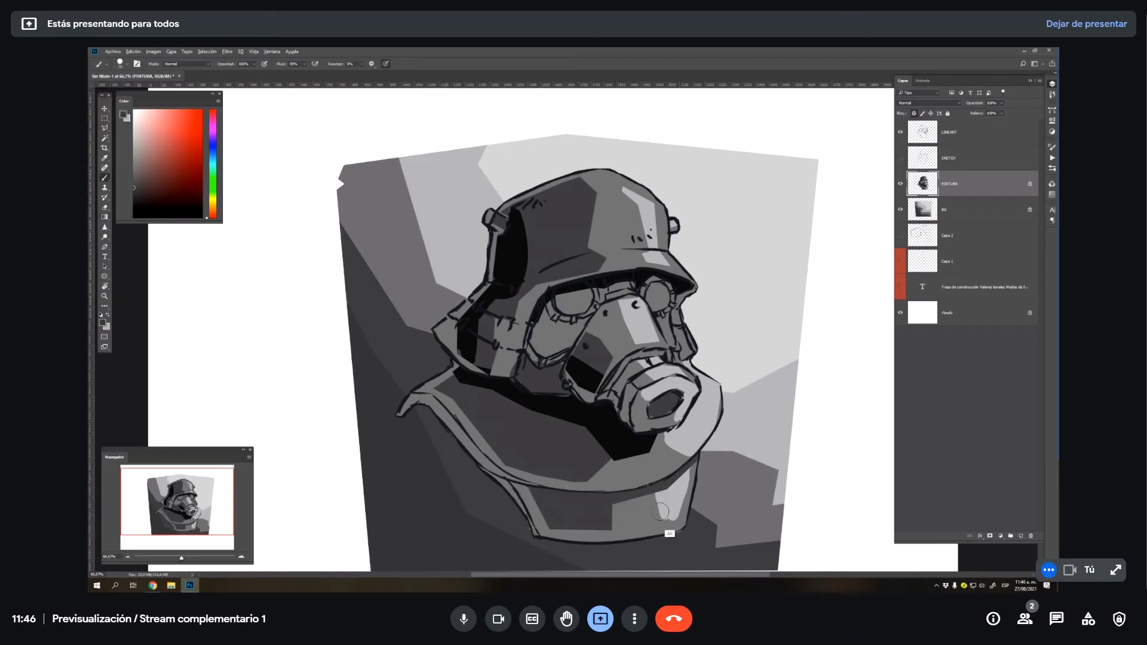
- Reshape the light gray highlight on the front of the neck with brush strokes
left_click_drag(659, 511, 651, 514)
left_click(642, 513, "alt")
left_click(572, 521, "alt")
- Paint the collar's outer rim in sampled lighter gray, from its raised tip down to the base of the neck
left_click_drag(424, 400, 466, 456)
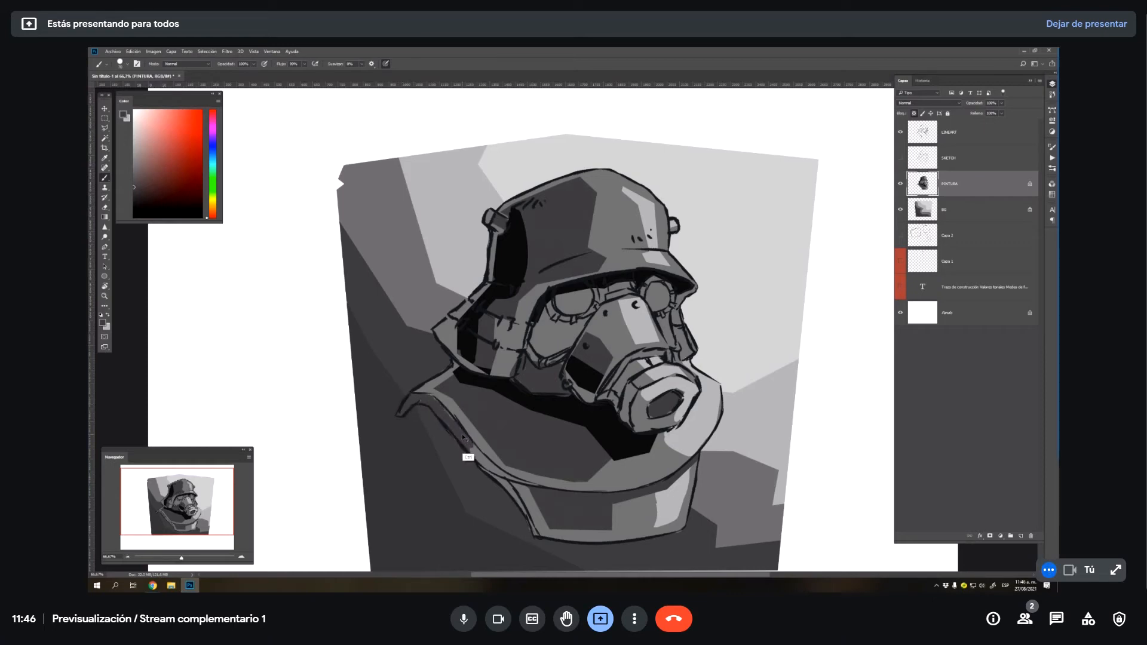
left_click(637, 514, "alt")
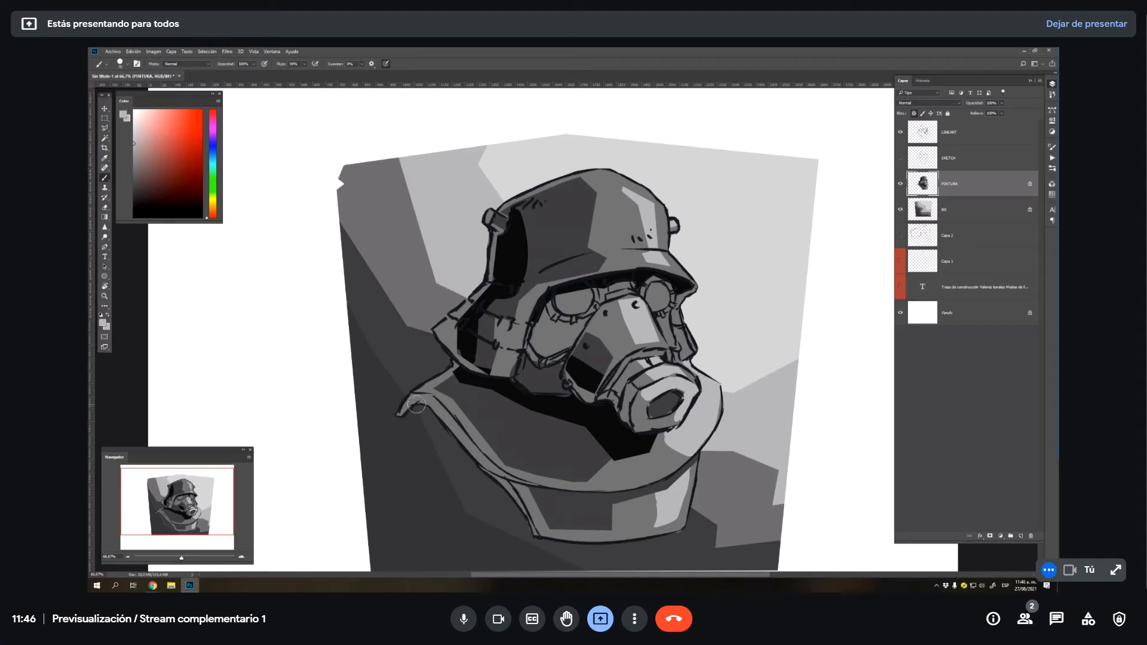
left_click(428, 410, "alt")
mouse_move(431, 408)
left_mouse_down()
mouse_move(479, 454)
mouse_move(441, 413)
mouse_move(478, 443)
mouse_move(449, 424)
mouse_move(537, 528)
left_mouse_up()
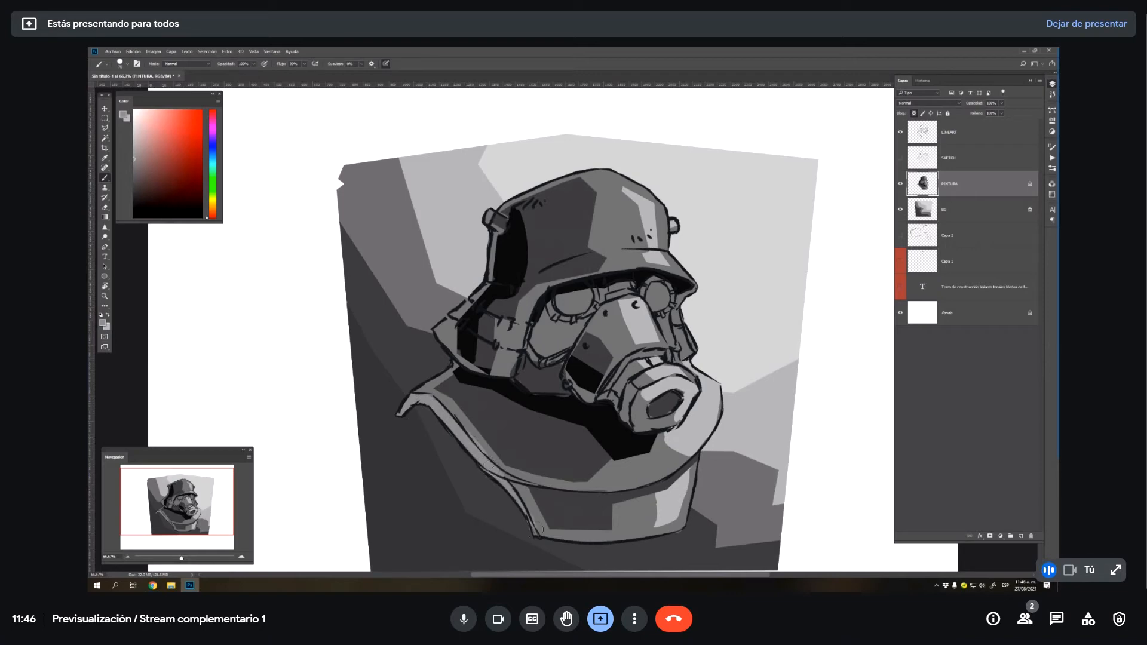
left_click(492, 454, "alt")
- Hide the LINEART layer and add a new layer named MIXER above PINTURA
left_click(901, 133)
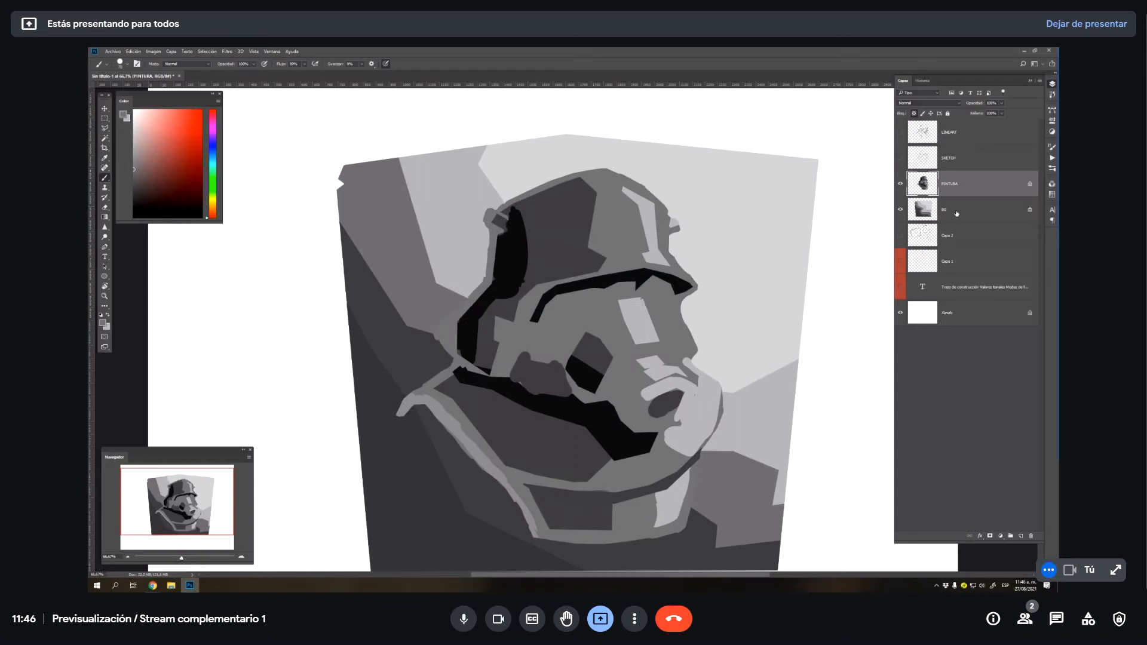
left_click(1023, 537)
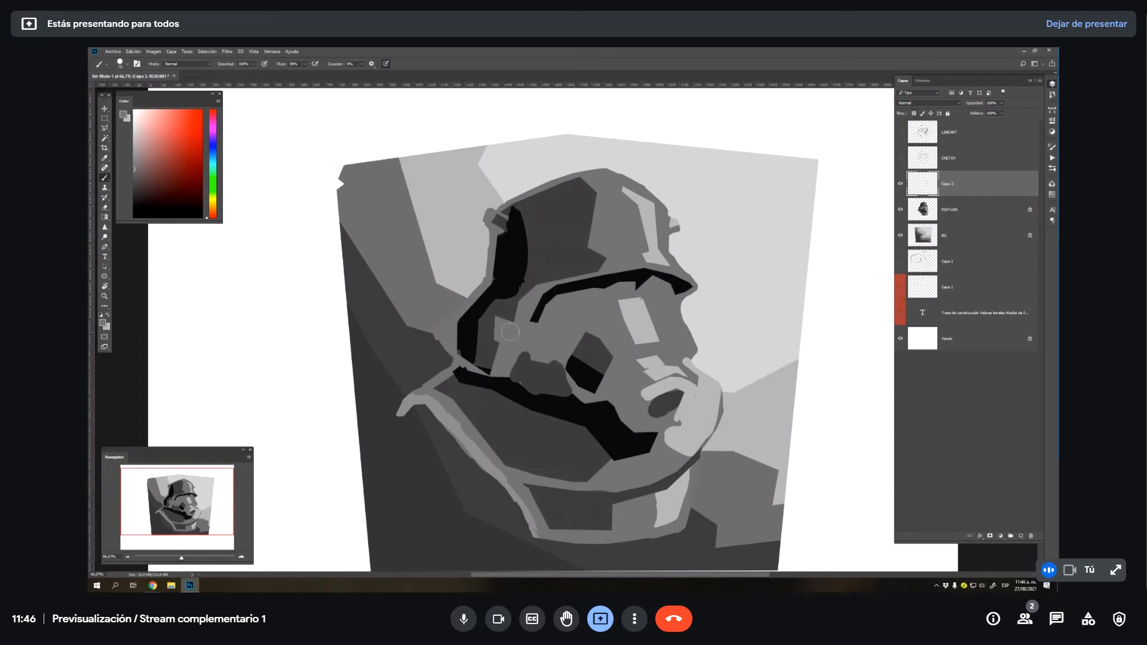
double_click(939, 187)
type("S")
key("Return")
- Blend the boundary between the dark and mid gray planes on the helmet's dome with the Mixer Brush
key("shift+b")
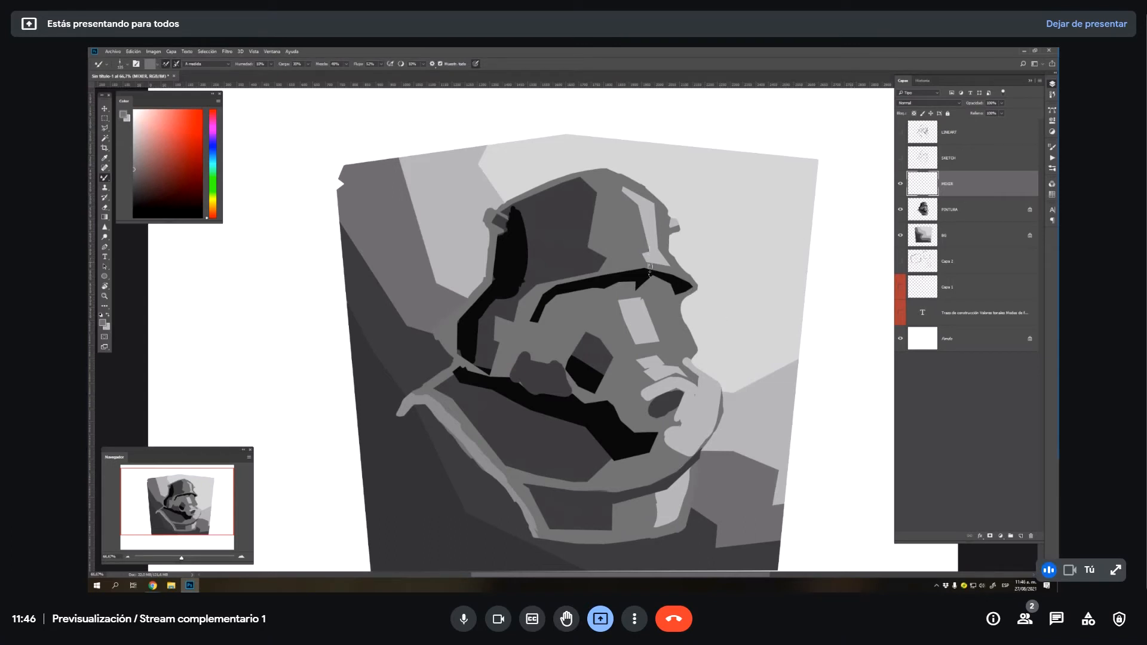
key("alt")
left_click(583, 254, "alt")
mouse_move(597, 263)
left_mouse_down()
mouse_move(583, 240)
mouse_move(615, 249)
mouse_move(594, 250)
mouse_move(588, 218)
mouse_move(590, 244)
mouse_move(600, 212)
mouse_move(588, 245)
mouse_move(589, 196)
mouse_move(613, 207)
mouse_move(603, 217)
mouse_move(595, 192)
mouse_move(590, 240)
mouse_move(611, 259)
mouse_move(578, 261)
mouse_move(622, 268)
mouse_move(564, 273)
left_mouse_up()
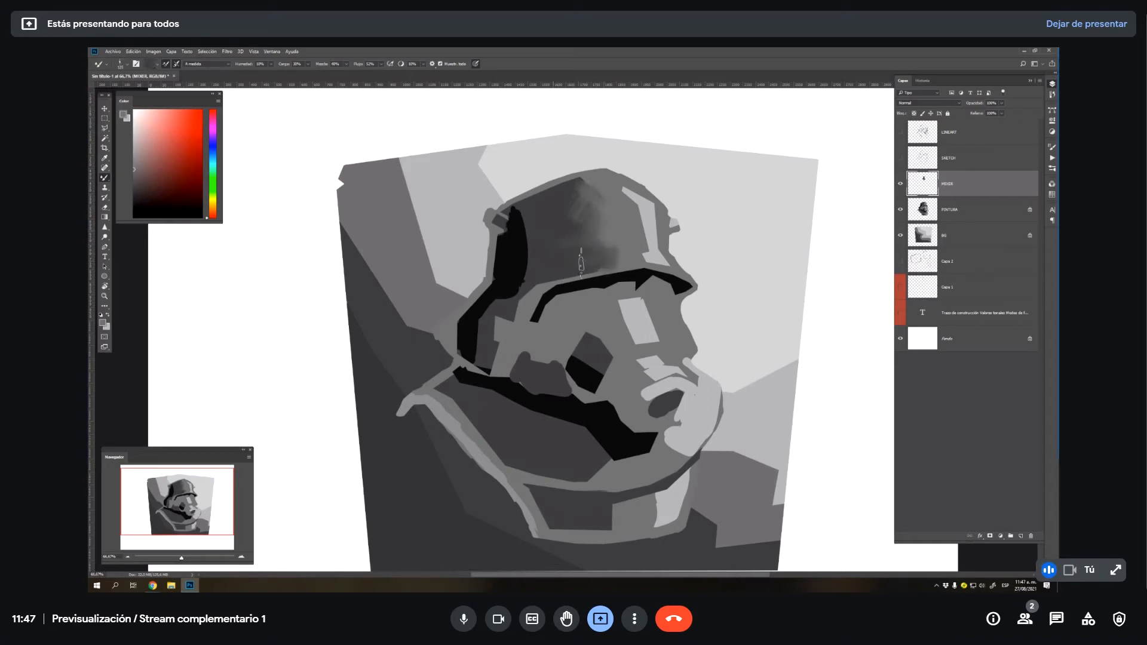
mouse_move(590, 243)
left_mouse_down()
mouse_move(553, 225)
mouse_move(596, 204)
mouse_move(581, 196)
mouse_move(571, 219)
mouse_move(600, 207)
mouse_move(602, 251)
mouse_move(647, 251)
left_mouse_up()
- Soften the light highlight on the helmet's front by blending its edges into the surrounding gray down to the brim
left_click(645, 257, "alt")
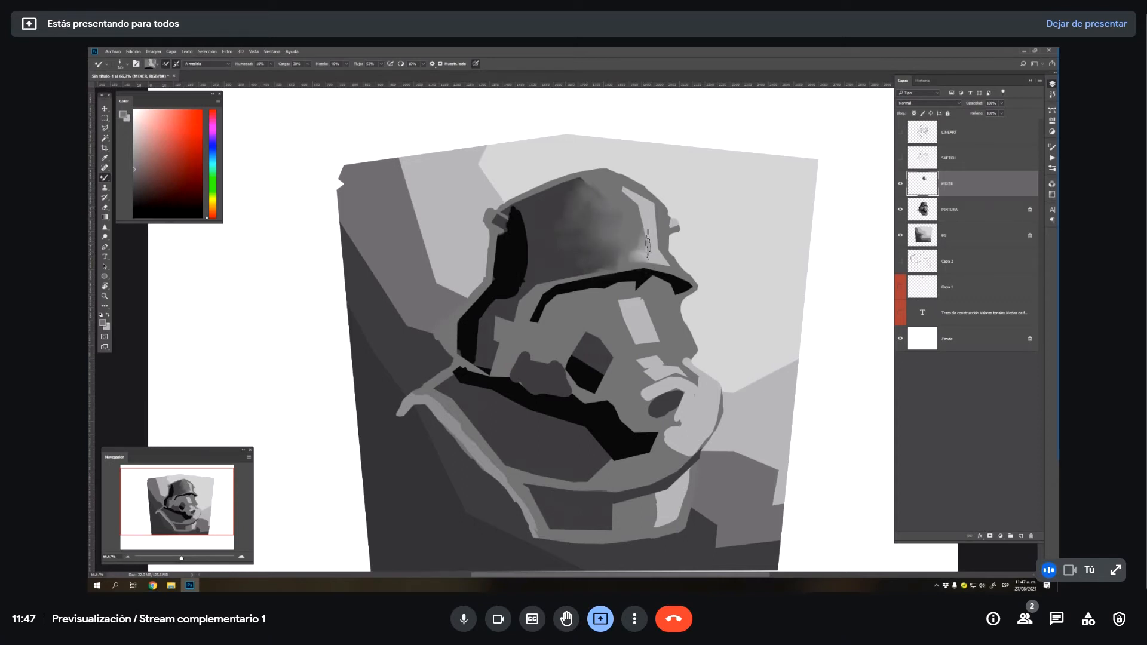
left_click(648, 250, "alt")
left_click_drag(646, 216, 630, 197)
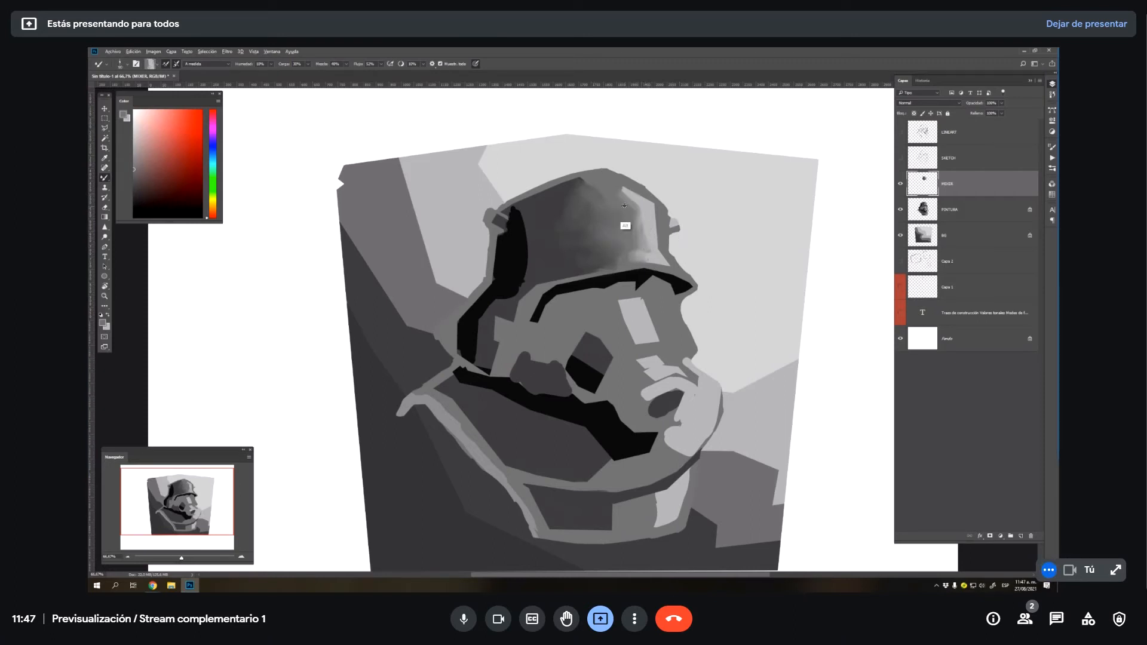
left_click(624, 205, "alt")
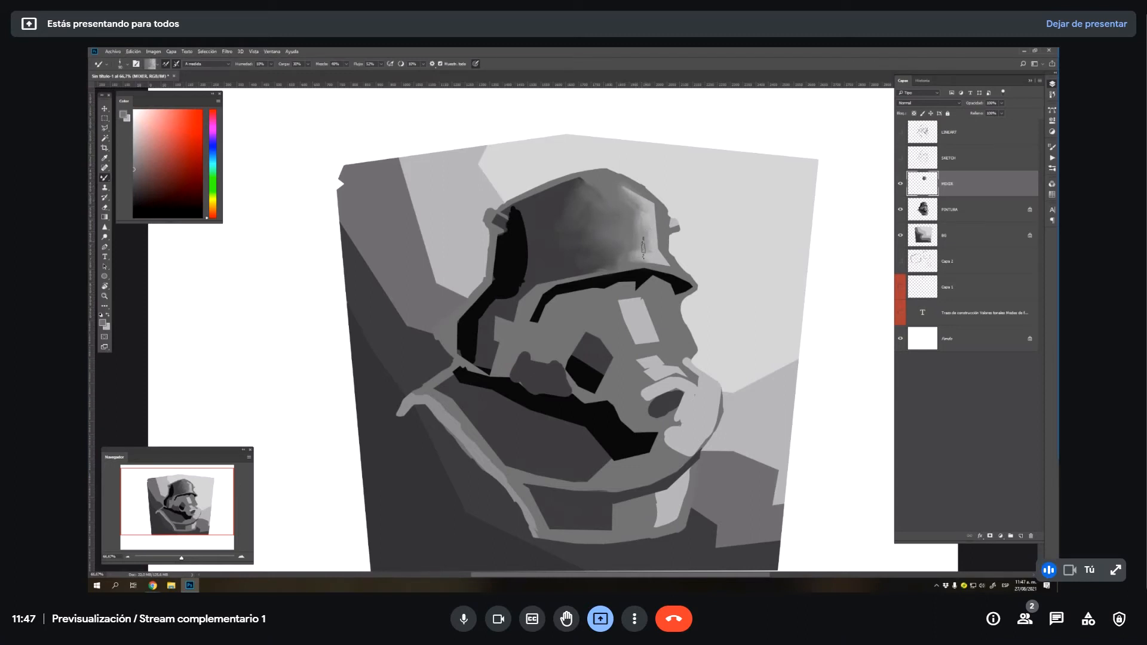
left_click(649, 271, "alt")
mouse_move(660, 261)
left_mouse_down()
mouse_move(649, 215)
mouse_move(648, 241)
left_mouse_up()
left_click(653, 270, "alt")
left_click(646, 255, "alt")
- Blend the helmet's crown and fade the black shadow at its back into the dark gray plane
left_click(600, 210, "alt")
left_click_drag(614, 189, 578, 189)
left_click(591, 204, "alt")
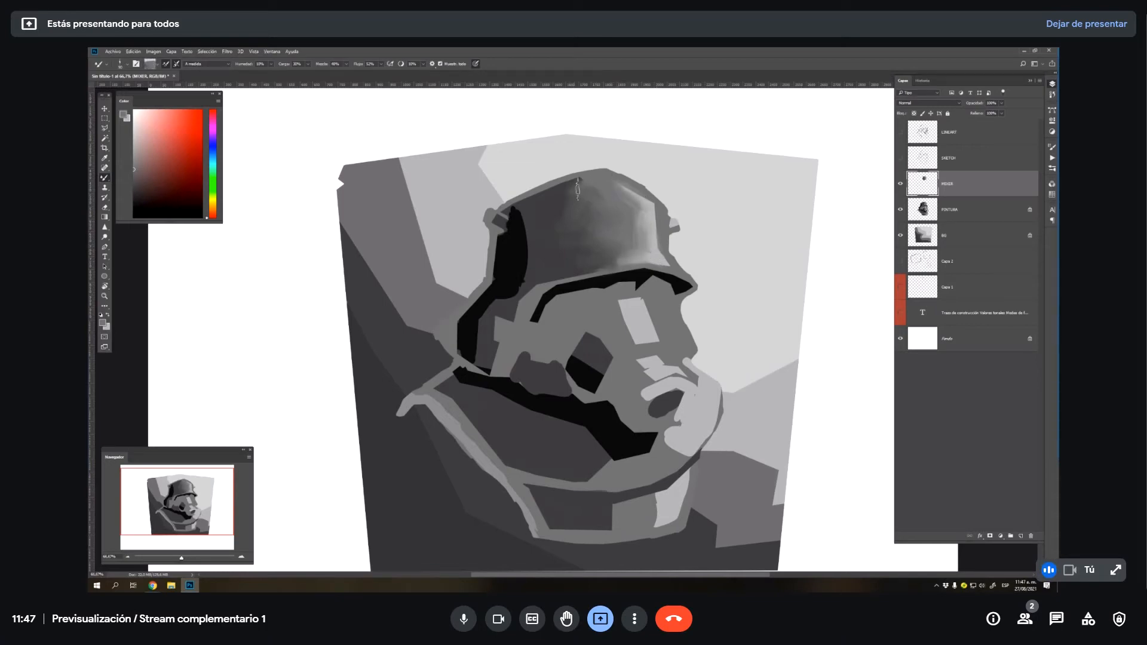
left_click(518, 239, "alt")
mouse_move(523, 210)
left_mouse_down()
mouse_move(544, 254)
mouse_move(535, 279)
mouse_move(521, 266)
mouse_move(503, 299)
mouse_move(529, 203)
mouse_move(548, 197)
left_mouse_up()
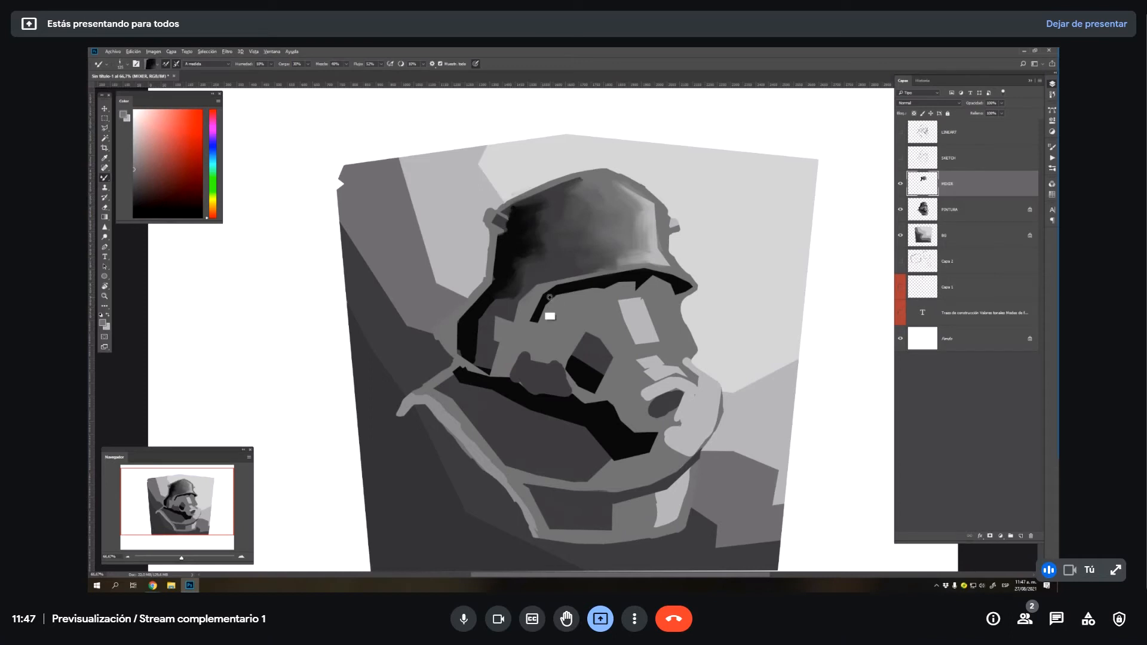
- Blend the lower end of the brim's shadow beside the eye and the dark patch on the cheek
mouse_move(545, 315)
left_mouse_down()
mouse_move(538, 308)
mouse_move(524, 342)
left_mouse_up()
left_click_drag(549, 287, 535, 296)
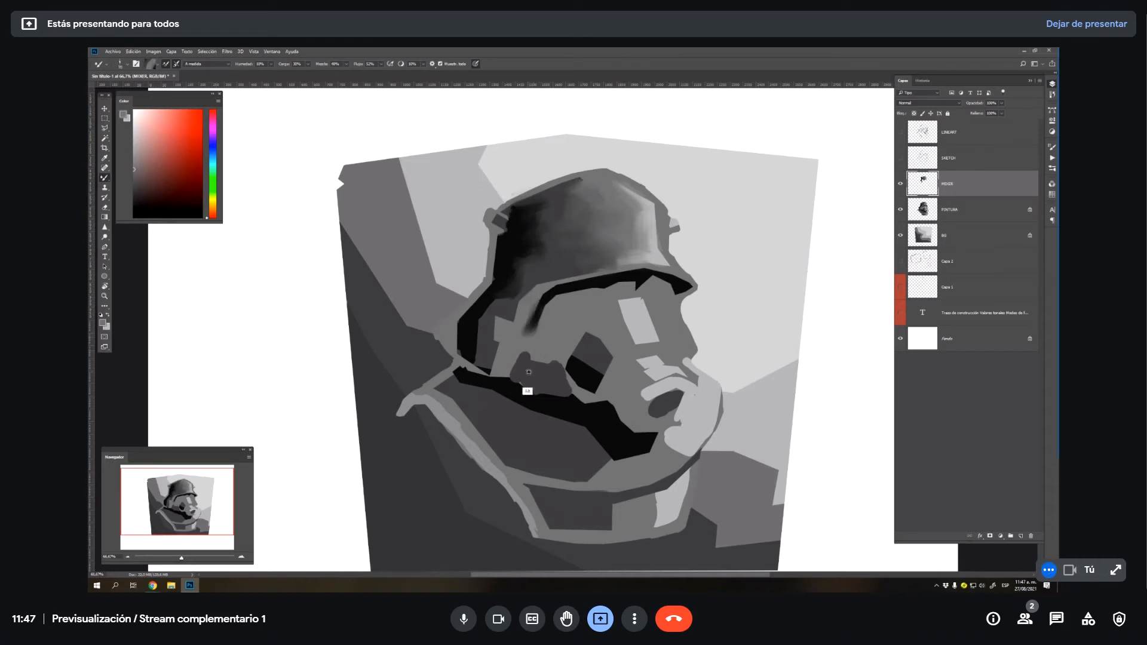
left_click_drag(527, 392, 535, 354)
- Blend the gas mask's light highlight and dark side shadow into a smooth rounded transition
left_click(624, 332)
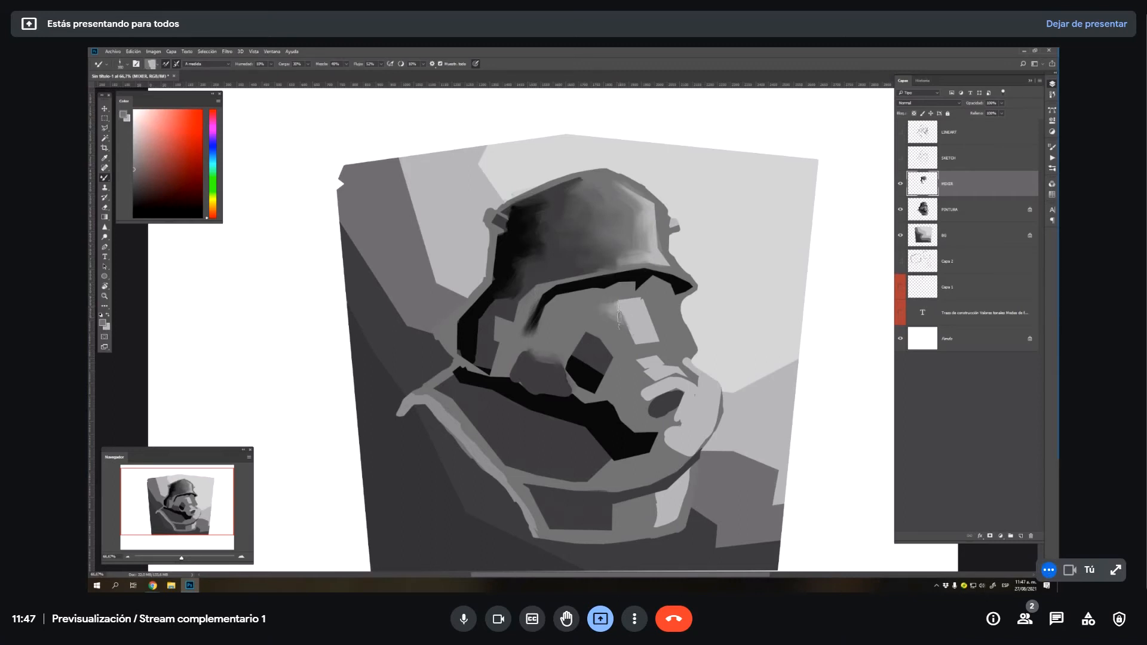
left_click(623, 348)
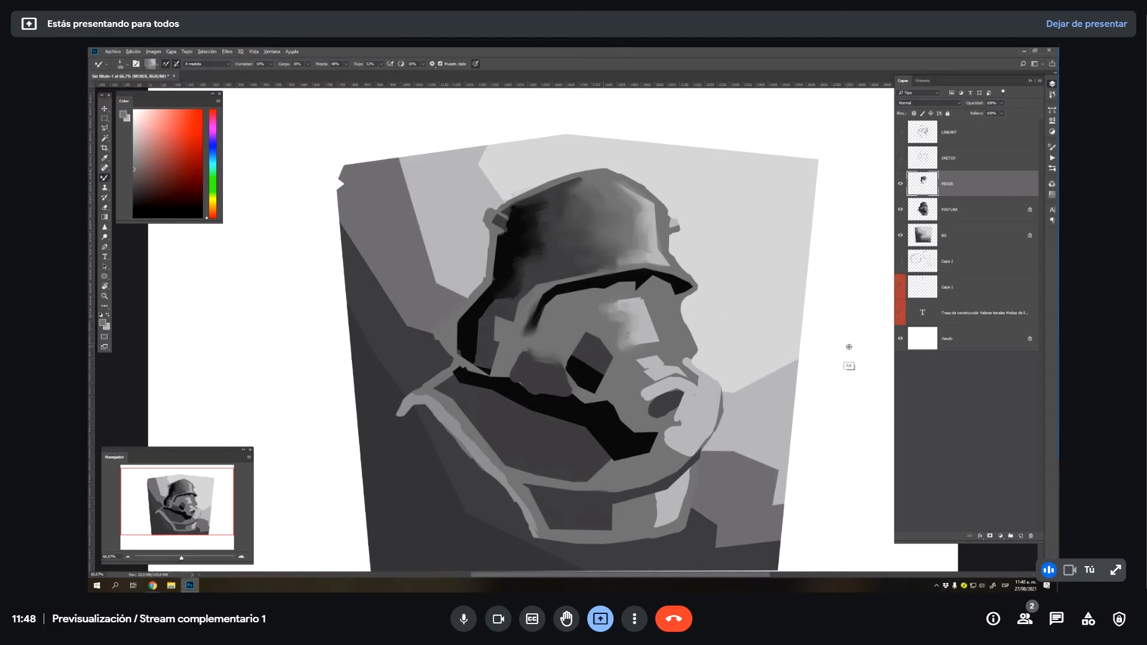
left_click(594, 367, "alt")
mouse_move(596, 351)
left_mouse_down()
mouse_move(613, 353)
mouse_move(598, 356)
mouse_move(611, 351)
mouse_move(593, 341)
mouse_move(614, 356)
mouse_move(586, 379)
mouse_move(581, 369)
mouse_move(604, 376)
mouse_move(590, 388)
mouse_move(568, 363)
mouse_move(573, 374)
mouse_move(573, 347)
mouse_move(599, 345)
mouse_move(591, 368)
mouse_move(587, 327)
mouse_move(649, 300)
mouse_move(639, 330)
mouse_move(644, 319)
mouse_move(647, 340)
mouse_move(668, 342)
mouse_move(655, 376)
mouse_move(632, 366)
mouse_move(671, 368)
mouse_move(635, 402)
mouse_move(664, 366)
mouse_move(649, 362)
left_mouse_up()
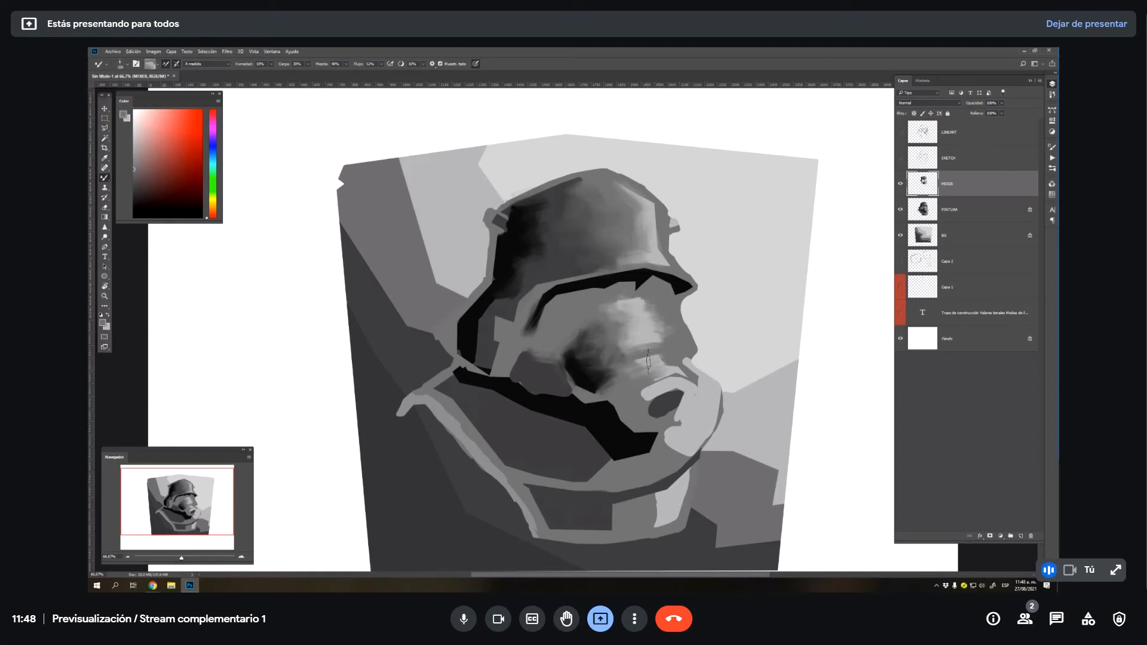
- Smooth the helmet's front highlight further and blend the gray planes on the side of the head behind the cheek
mouse_move(657, 230)
left_mouse_down()
mouse_move(665, 254)
mouse_move(654, 209)
left_mouse_up()
left_click_drag(644, 216, 608, 190)
left_click(502, 344, "alt")
left_click_drag(501, 317, 491, 335)
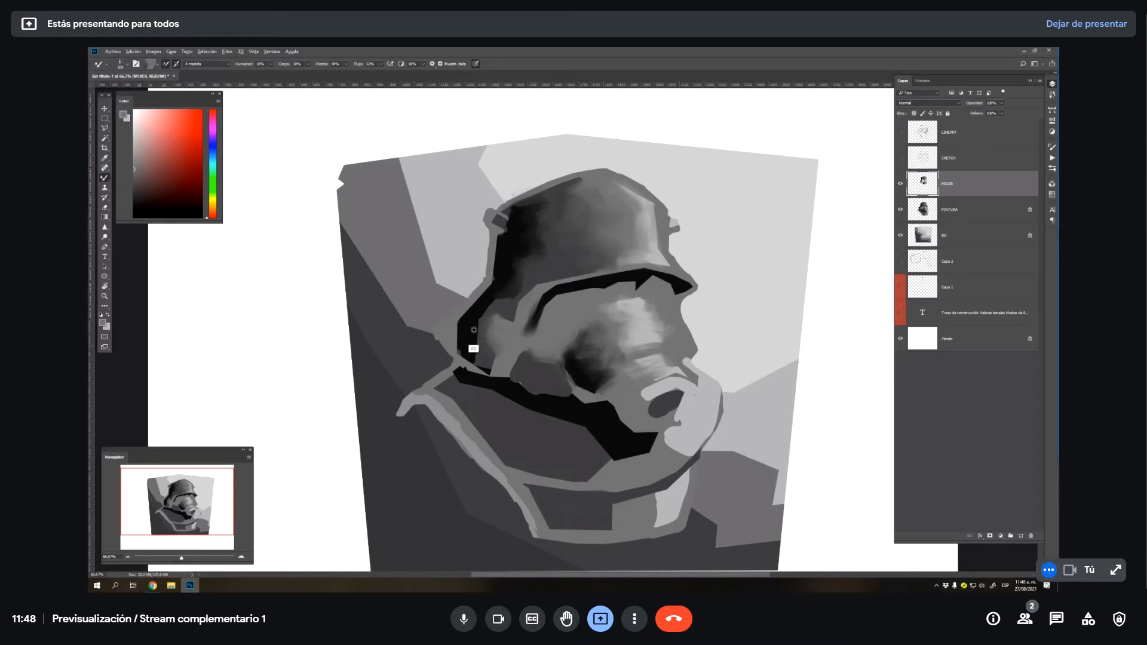
left_click(472, 347, "alt")
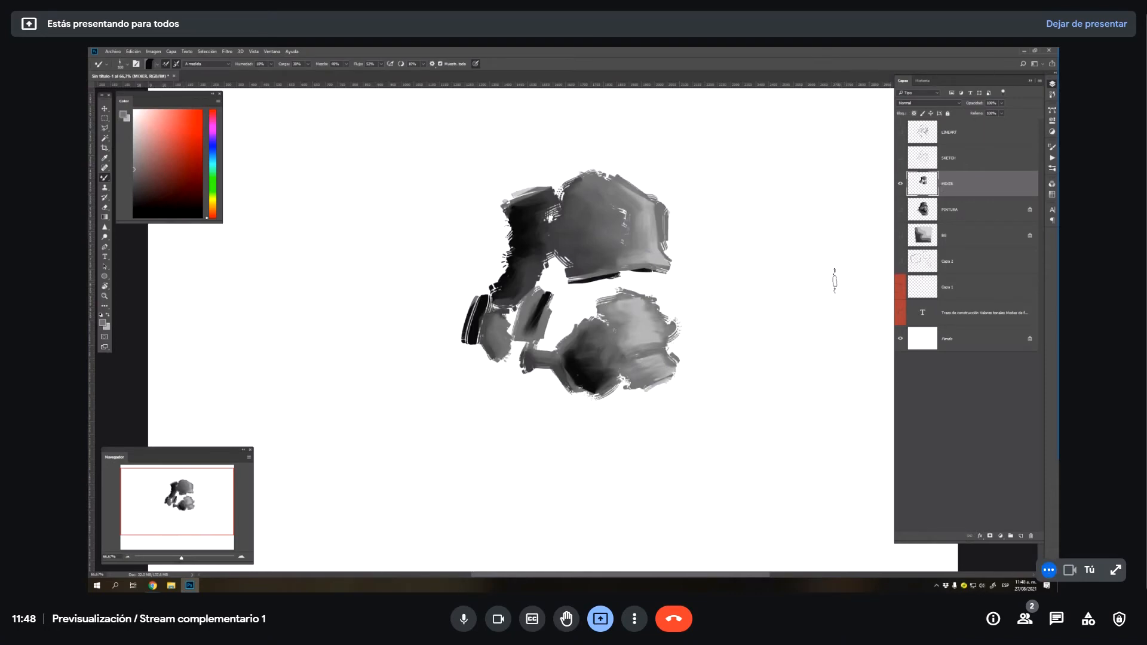
- Compare the blended MIXER strokes with the flat PINTURA painting by toggling their visibility, and check them with LINEART shown
left_click(900, 183)
left_click(901, 209)
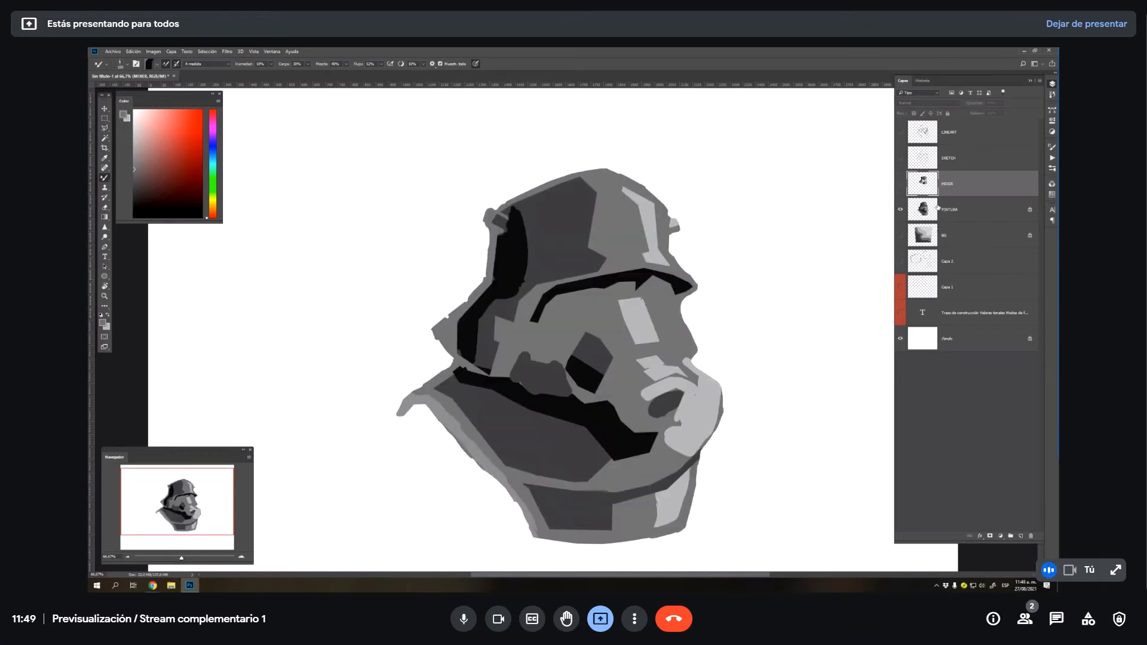
left_click(901, 184)
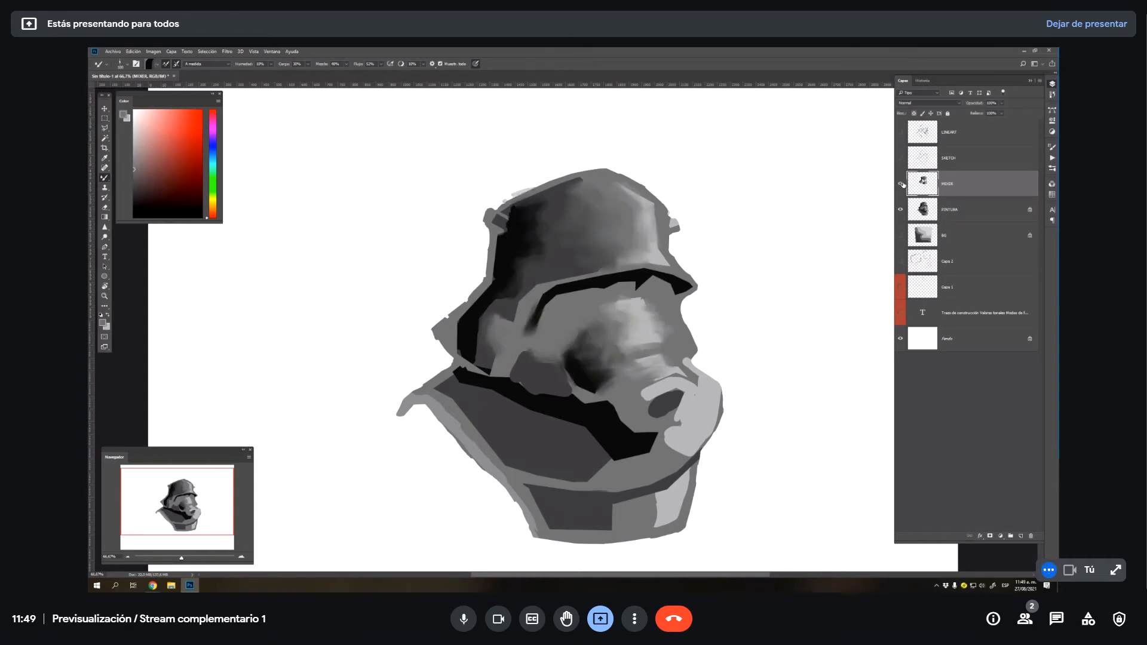
left_click(899, 160)
left_click(900, 157)
left_click(899, 133)
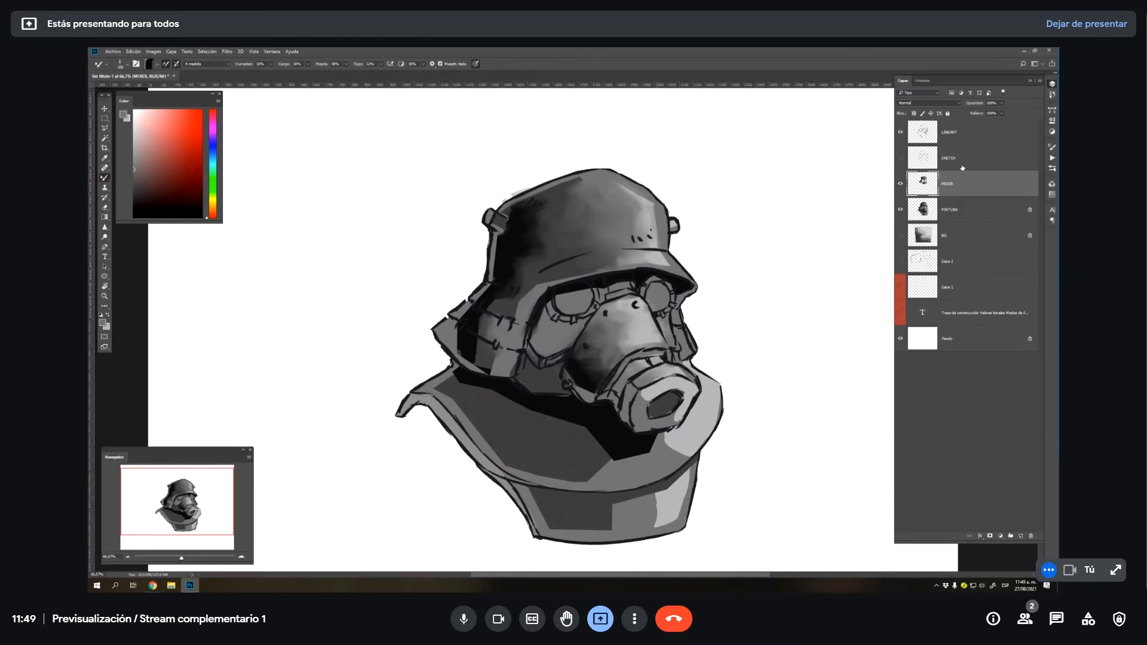
- Try dark blended strokes over the eye area beside the mask, hide the LINEART layer, and undo the strokes
mouse_move(538, 337)
left_mouse_down()
mouse_move(559, 310)
mouse_move(574, 314)
left_mouse_up()
left_click(901, 133)
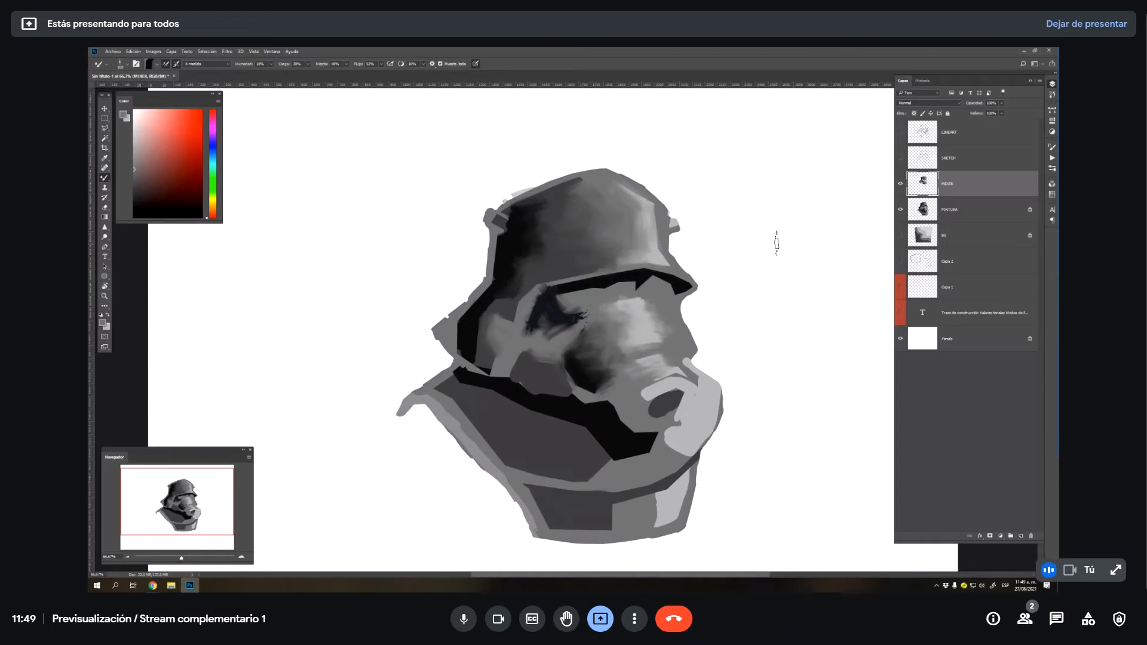
key("ctrl+z")
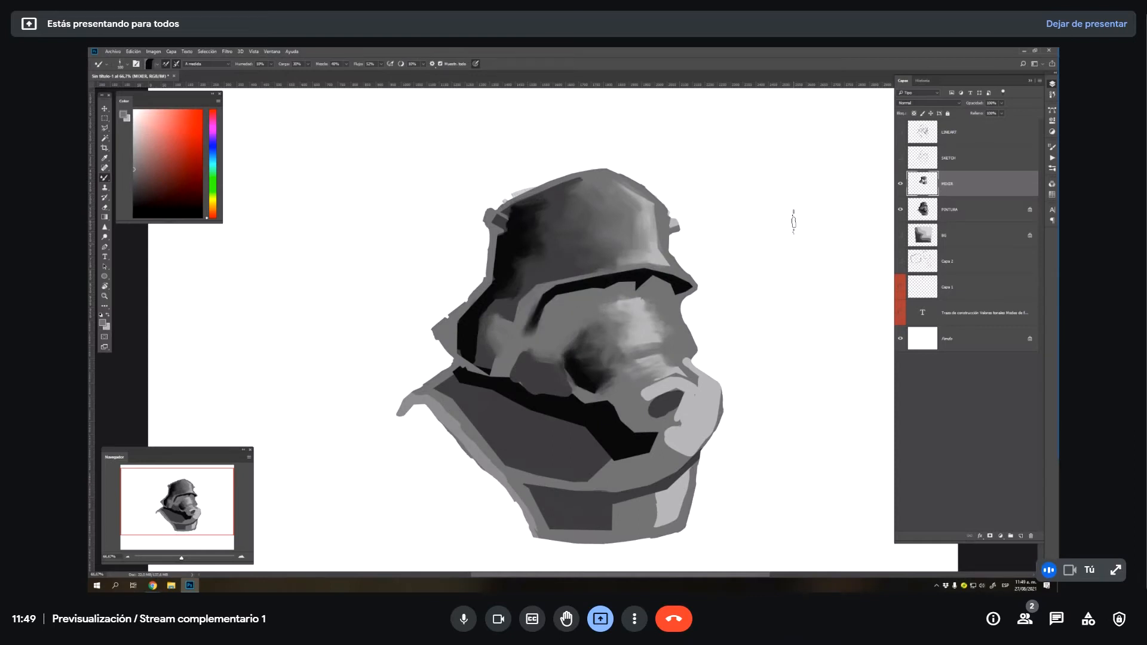
- Blend the black shadow beneath the chin into the collar and soften the tones around the mask's filter
left_click(550, 399, "alt")
mouse_move(553, 360)
left_mouse_down()
mouse_move(492, 333)
mouse_move(472, 354)
mouse_move(485, 367)
mouse_move(468, 379)
mouse_move(451, 370)
mouse_move(553, 408)
mouse_move(607, 387)
mouse_move(576, 395)
mouse_move(569, 424)
left_mouse_up()
left_click(478, 375, "alt")
left_click(548, 435, "alt")
left_click(550, 409, "alt")
mouse_move(550, 420)
left_mouse_down()
mouse_move(619, 472)
mouse_move(599, 456)
mouse_move(648, 451)
mouse_move(615, 442)
mouse_move(663, 417)
mouse_move(674, 401)
mouse_move(659, 383)
left_mouse_up()
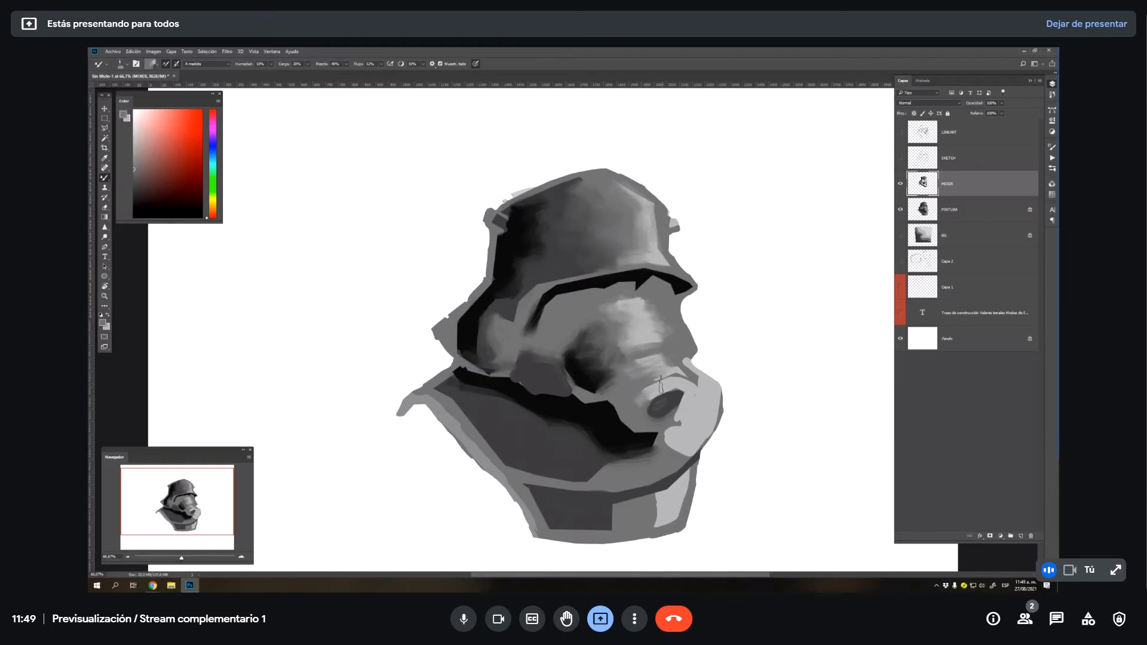
- Blend the black shadow under the helmet's brim into the brim and the face below it
left_click(644, 333, "alt")
left_click(588, 284, "alt")
left_click_drag(554, 298, 672, 276)
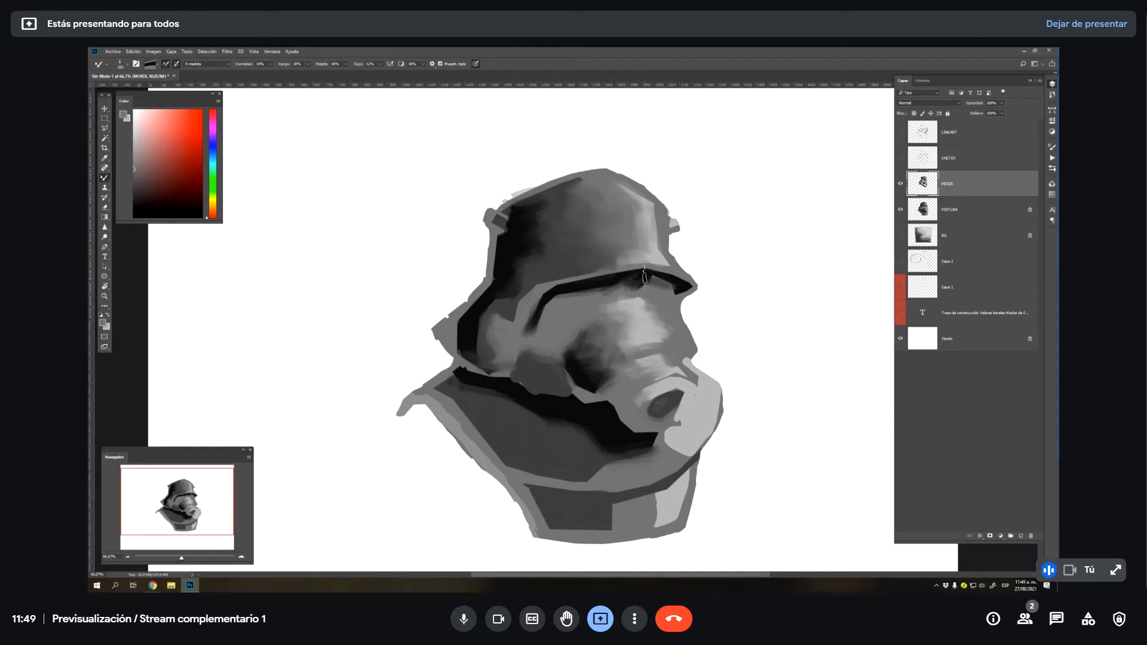
mouse_move(589, 307)
left_mouse_down()
mouse_move(555, 302)
mouse_move(526, 332)
left_mouse_up()
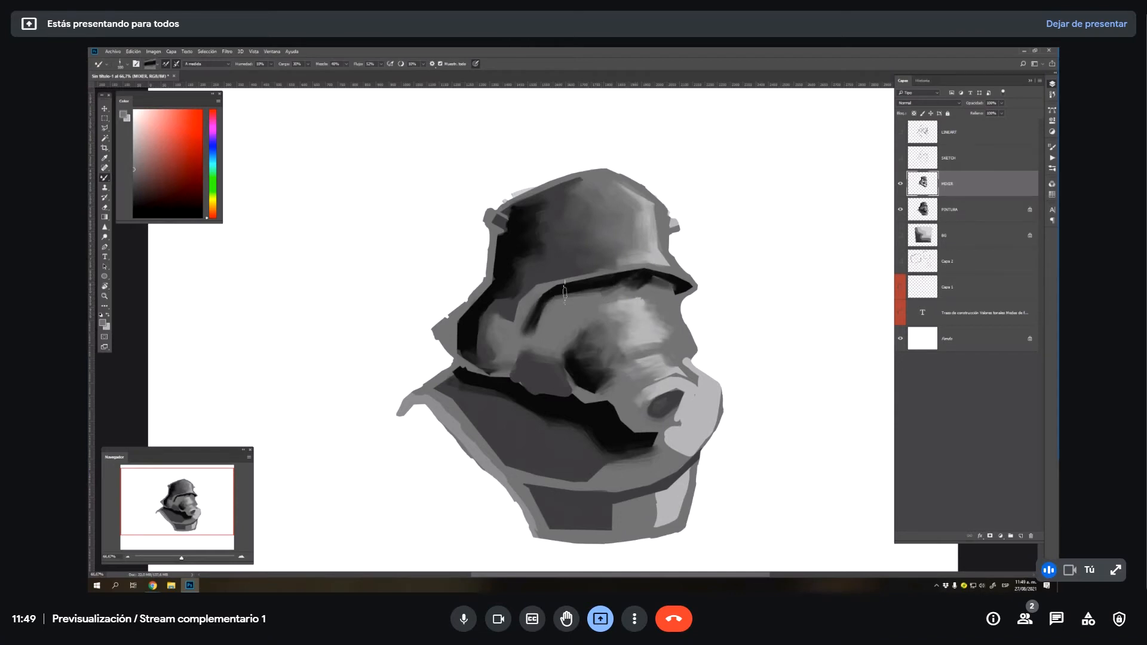
mouse_move(556, 273)
left_mouse_down()
mouse_move(534, 286)
mouse_move(582, 266)
left_mouse_up()
- Blend the black shadow and gray planes on the neck guard at the helmet's back using sampled tones
left_click(537, 285, "alt")
left_click(470, 329, "alt")
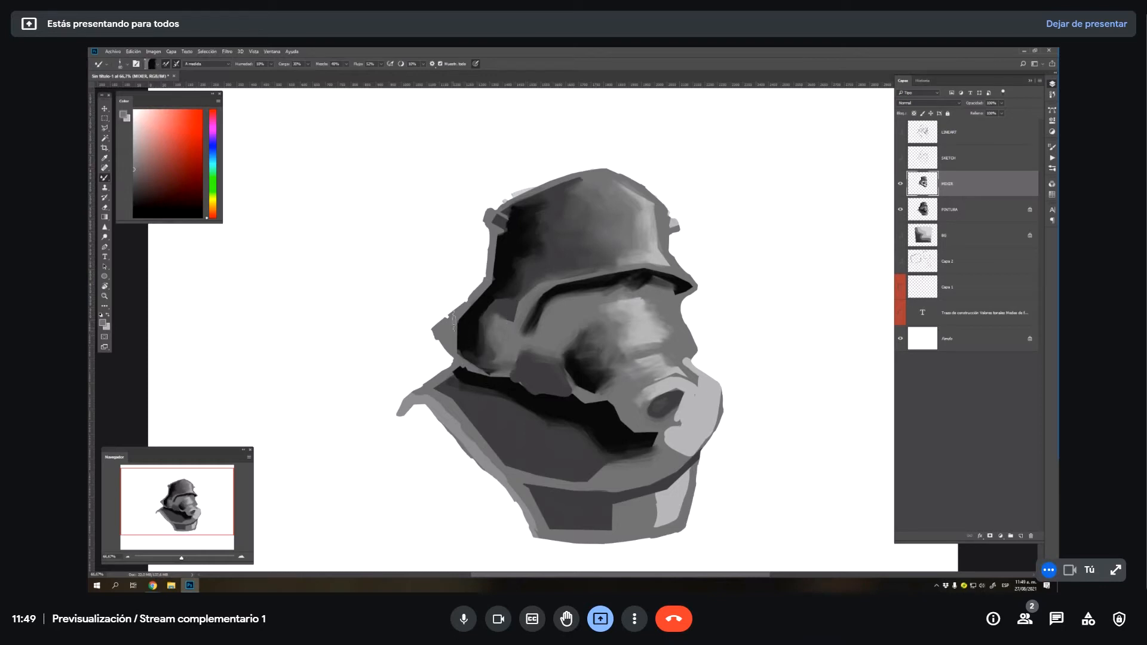
left_click(448, 327, "alt")
mouse_move(450, 328)
left_mouse_down()
mouse_move(474, 350)
mouse_move(450, 326)
mouse_move(468, 337)
mouse_move(471, 306)
mouse_move(490, 319)
mouse_move(469, 308)
mouse_move(489, 321)
mouse_move(471, 323)
mouse_move(489, 333)
mouse_move(476, 326)
mouse_move(483, 305)
left_mouse_up()
left_click(465, 310, "alt")
left_click(470, 313, "alt")
left_click(497, 312, "alt")
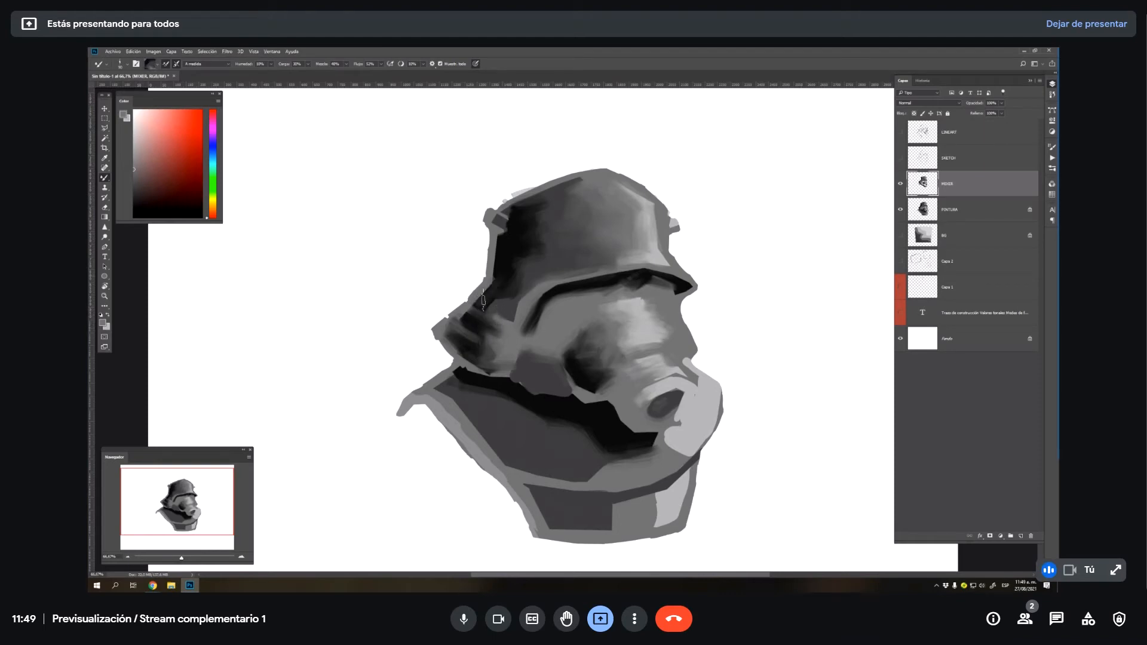
- Blend the dark gray plane below the cheek with sampled helmet and shadow tones
left_click(493, 283, "alt")
left_click(506, 230, "alt")
left_click(532, 370, "alt")
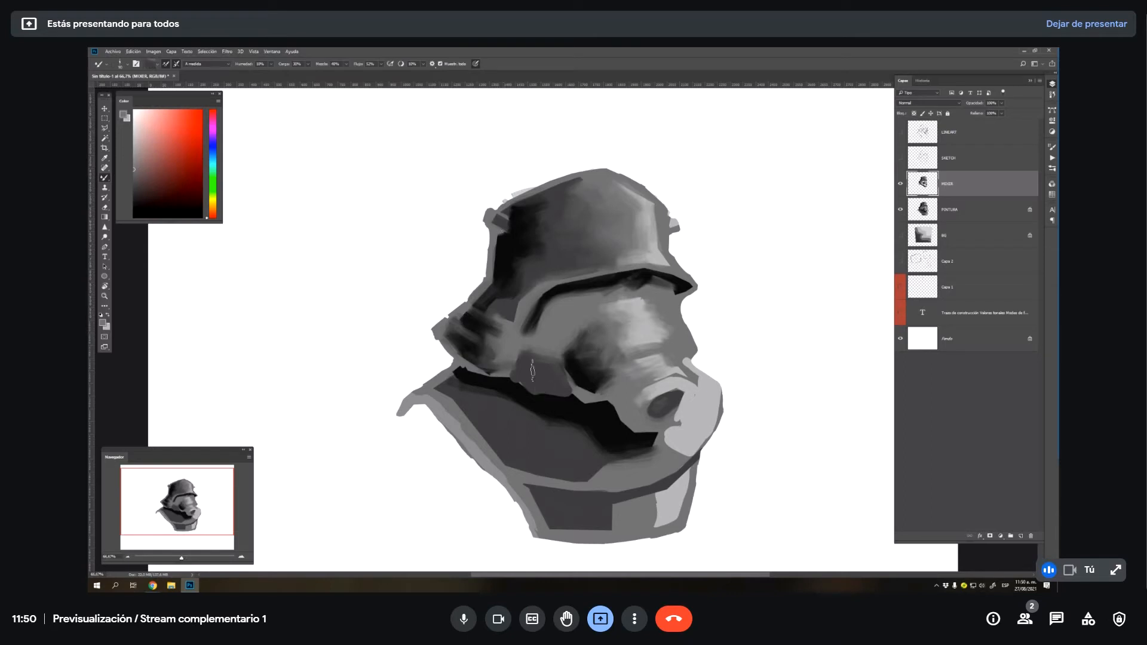
left_click(585, 392, "alt")
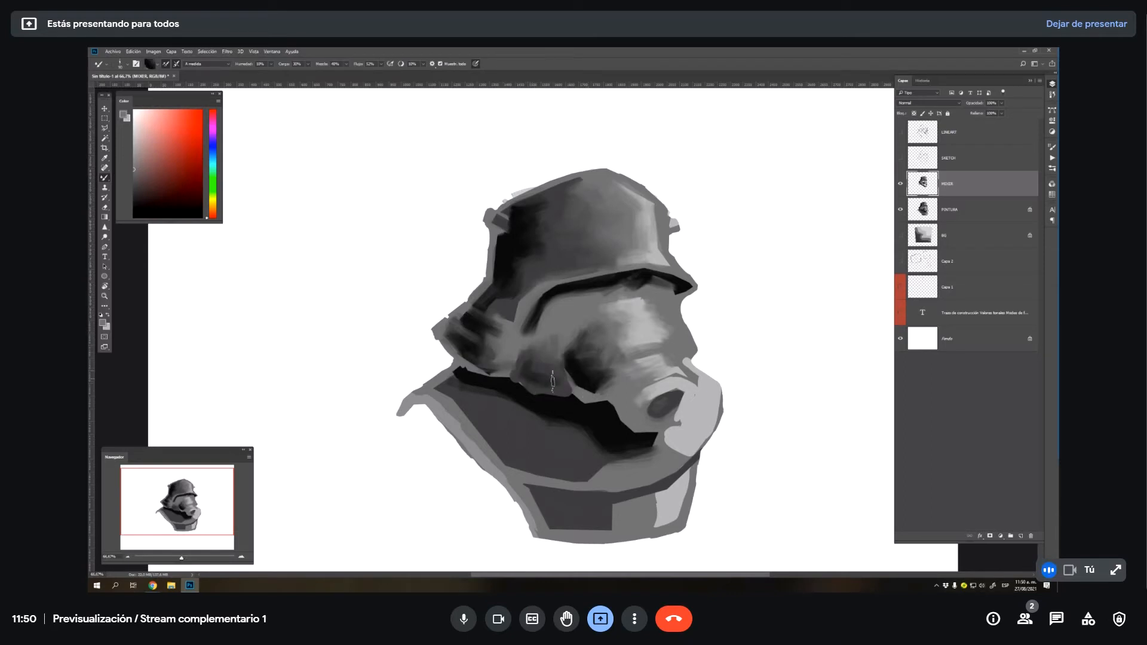
- Blend the collar's dark gray plane into its lighter lower rim using sampled tones
left_click(560, 424, "alt")
left_click(612, 479, "alt")
left_click_drag(601, 475, 524, 463)
left_click(591, 441, "alt")
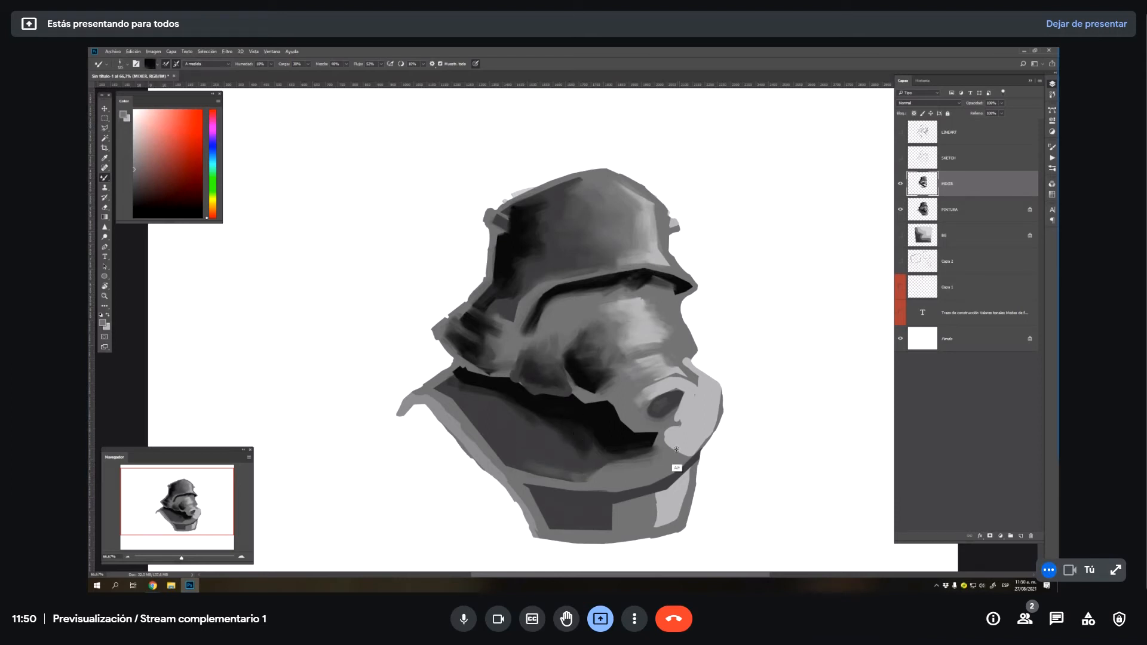
- Blend the light gray patch on the collar's front into the surrounding gray and brighten its upper part
left_click(670, 444, "alt")
mouse_move(688, 445)
left_mouse_down()
mouse_move(664, 445)
mouse_move(678, 454)
mouse_move(666, 457)
mouse_move(694, 425)
left_mouse_up()
left_click(708, 429, "alt")
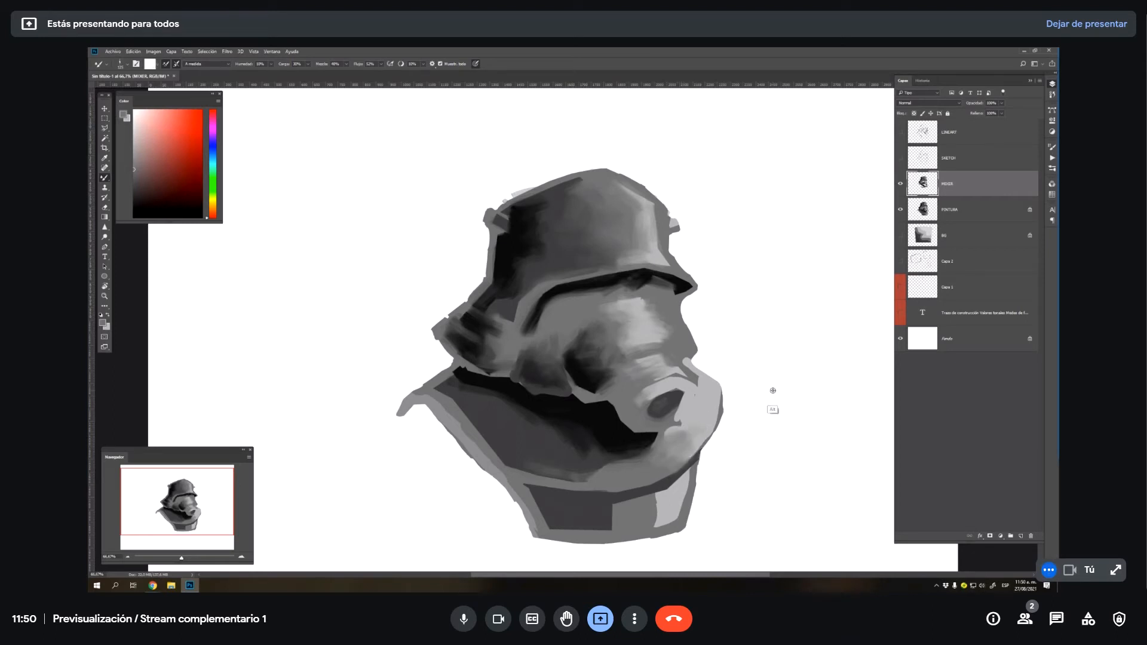
mouse_move(704, 385)
left_mouse_down()
mouse_move(699, 421)
mouse_move(714, 407)
mouse_move(706, 399)
left_mouse_up()
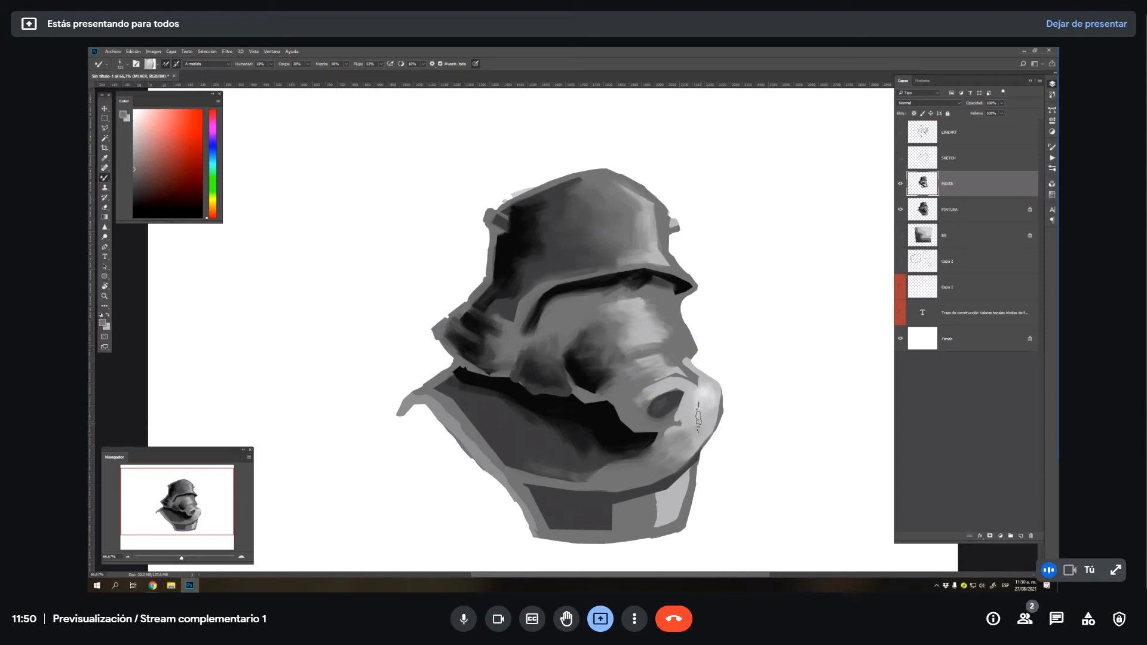
- Paint a white highlight down the front of the helmet's dome using the background white
left_click(719, 251, "alt")
mouse_move(653, 239)
left_mouse_down()
mouse_move(645, 208)
mouse_move(618, 187)
left_mouse_up()
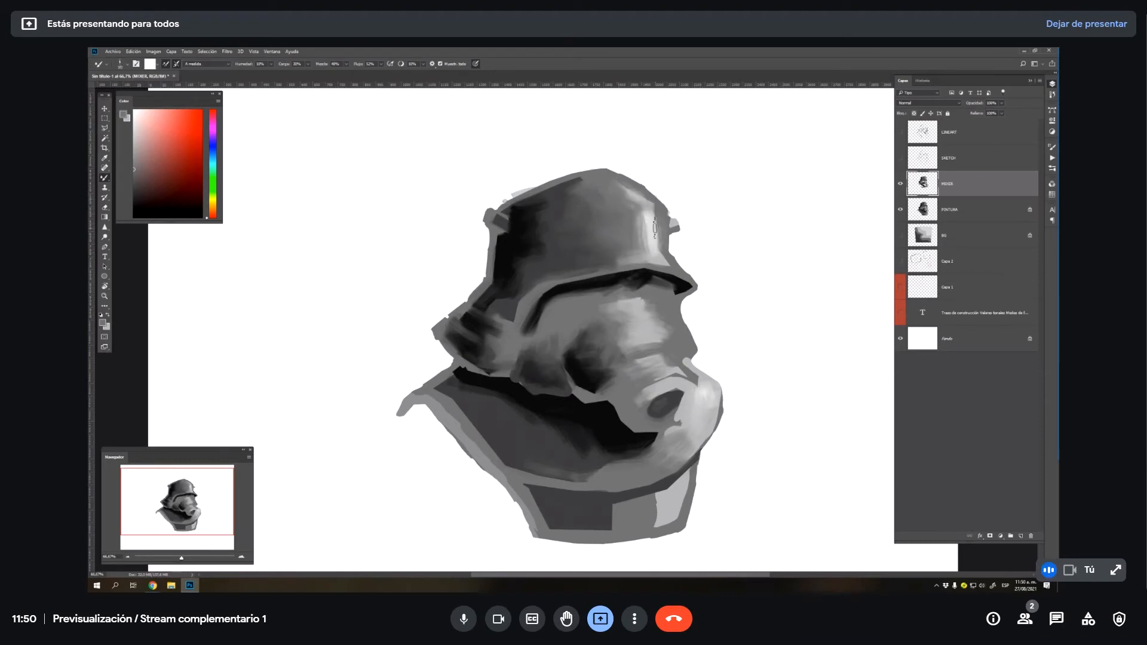
mouse_move(654, 227)
left_mouse_down()
mouse_move(624, 194)
mouse_move(649, 210)
mouse_move(641, 238)
mouse_move(660, 250)
mouse_move(636, 223)
mouse_move(629, 234)
mouse_move(624, 221)
mouse_move(638, 217)
mouse_move(615, 225)
mouse_move(609, 192)
mouse_move(637, 215)
mouse_move(599, 181)
mouse_move(630, 214)
mouse_move(622, 251)
left_mouse_up()
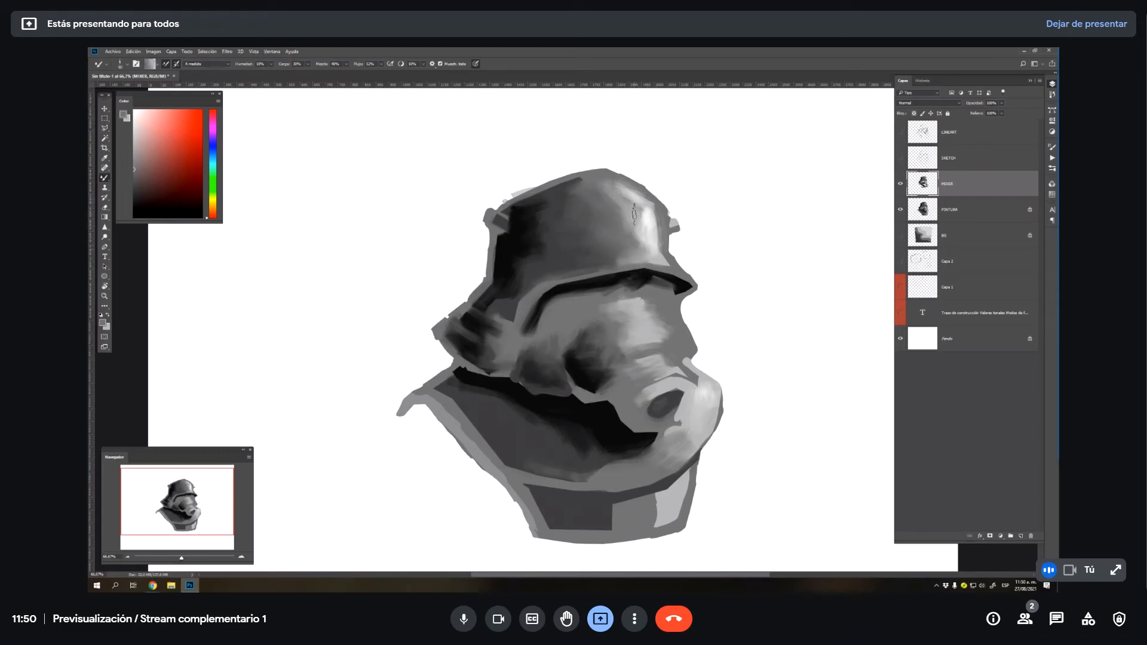
- Soften the helmet's front highlight into the neighbouring midtones using sampled light and dark grays
left_click(549, 233, "alt")
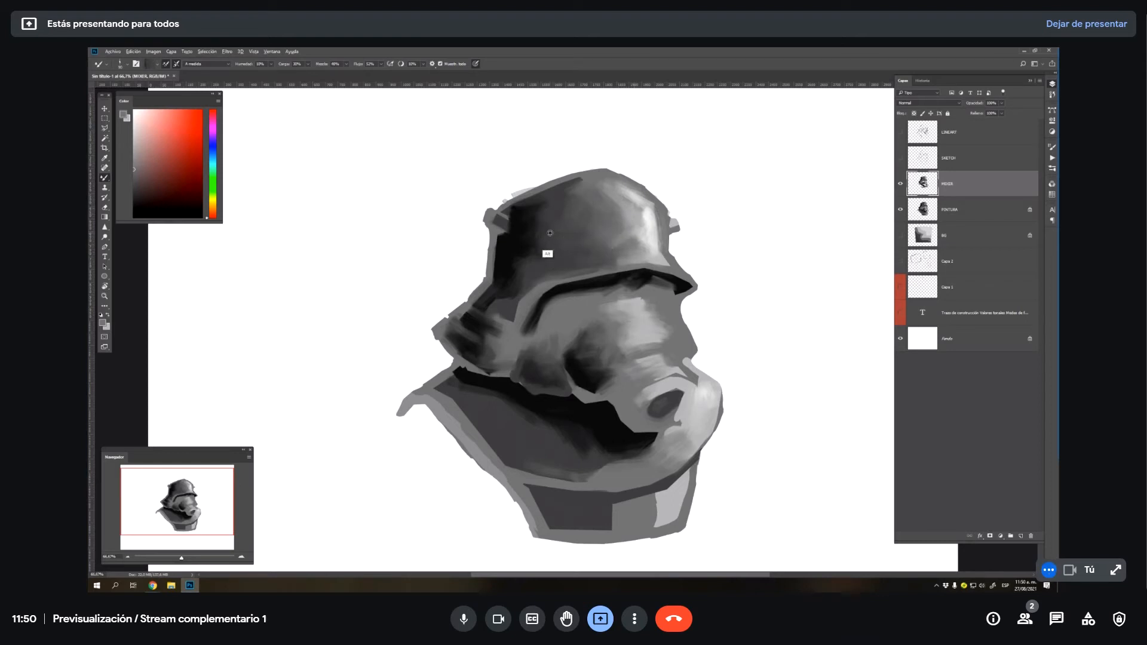
mouse_move(619, 249)
left_mouse_down()
mouse_move(611, 224)
mouse_move(590, 221)
mouse_move(628, 217)
mouse_move(576, 233)
mouse_move(626, 205)
mouse_move(629, 231)
left_mouse_up()
left_click(646, 244, "alt")
left_click(645, 236, "alt")
left_click(707, 212, "alt")
left_click(614, 221, "alt")
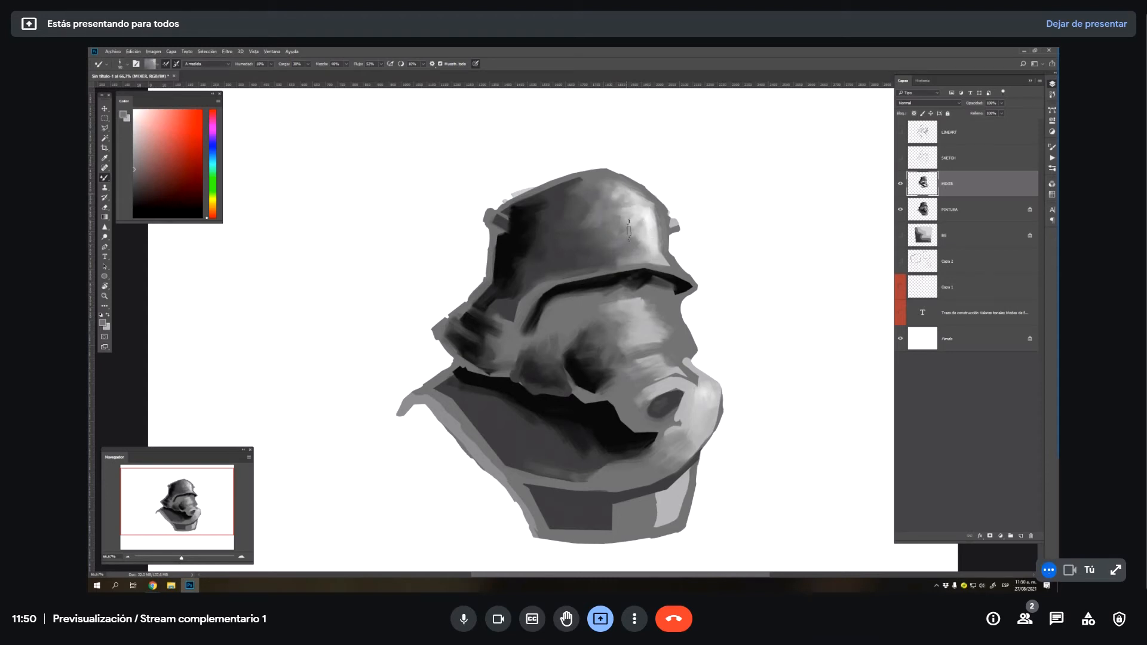
- Strengthen the white highlight on the collar's front and blend the grays along its lower rim
left_click(746, 404, "alt")
mouse_move(714, 394)
left_mouse_down()
mouse_move(692, 444)
mouse_move(701, 385)
left_mouse_up()
left_click(626, 470, "alt")
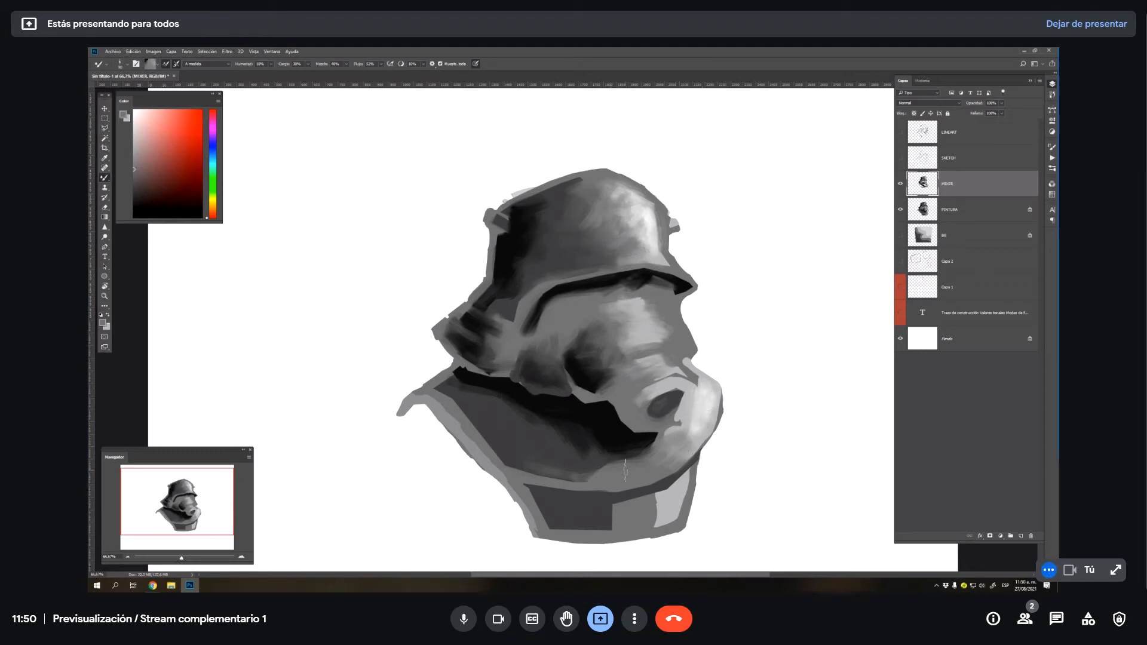
left_click(580, 458, "alt")
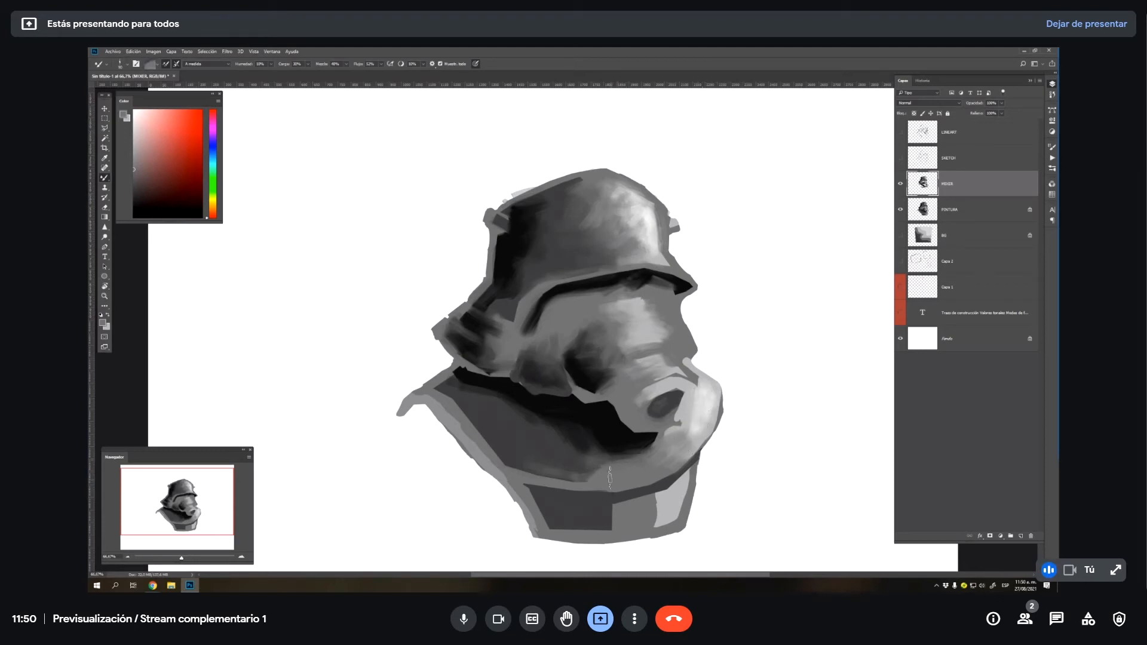
- Blend the dark plane on the neck base into the mid gray and deepen it with sampled black
left_click(604, 509, "alt")
mouse_move(604, 510)
left_mouse_down()
mouse_move(628, 517)
mouse_move(592, 521)
mouse_move(598, 528)
mouse_move(605, 520)
mouse_move(563, 501)
left_mouse_up()
left_click(600, 440, "alt")
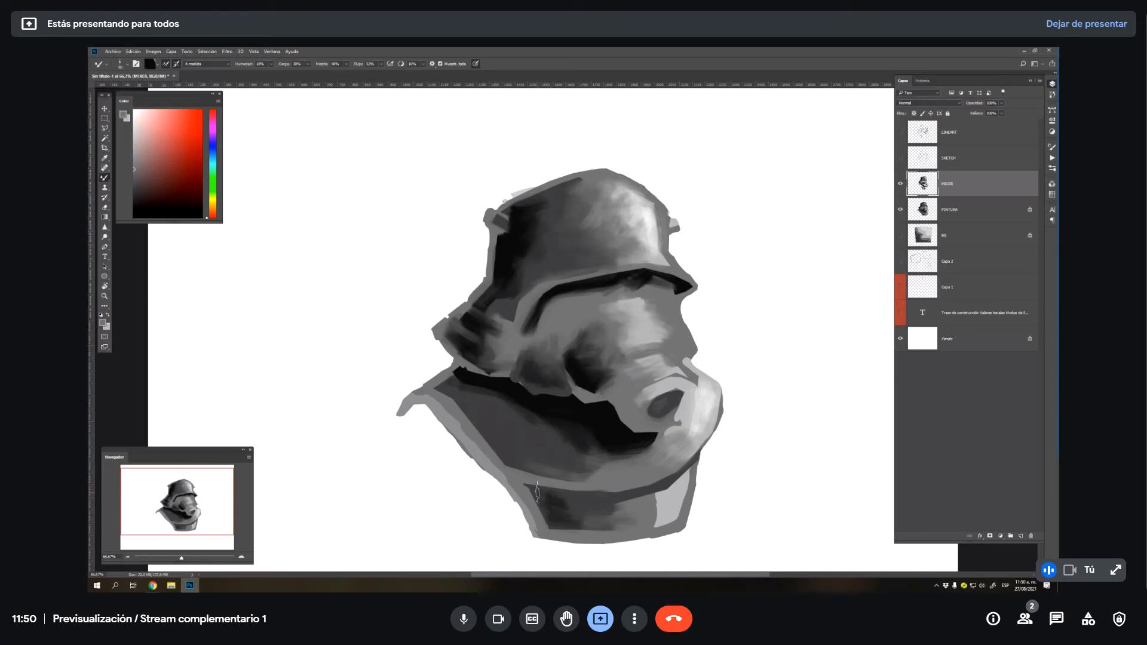
left_click(608, 439, "alt")
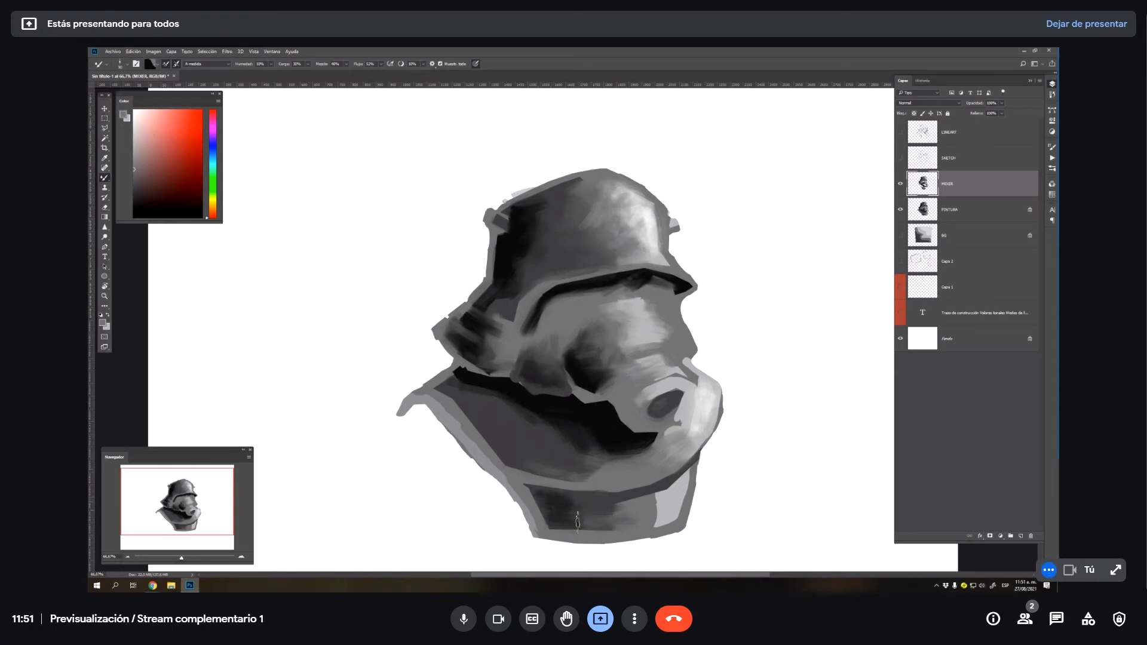
left_click_drag(580, 520, 573, 522)
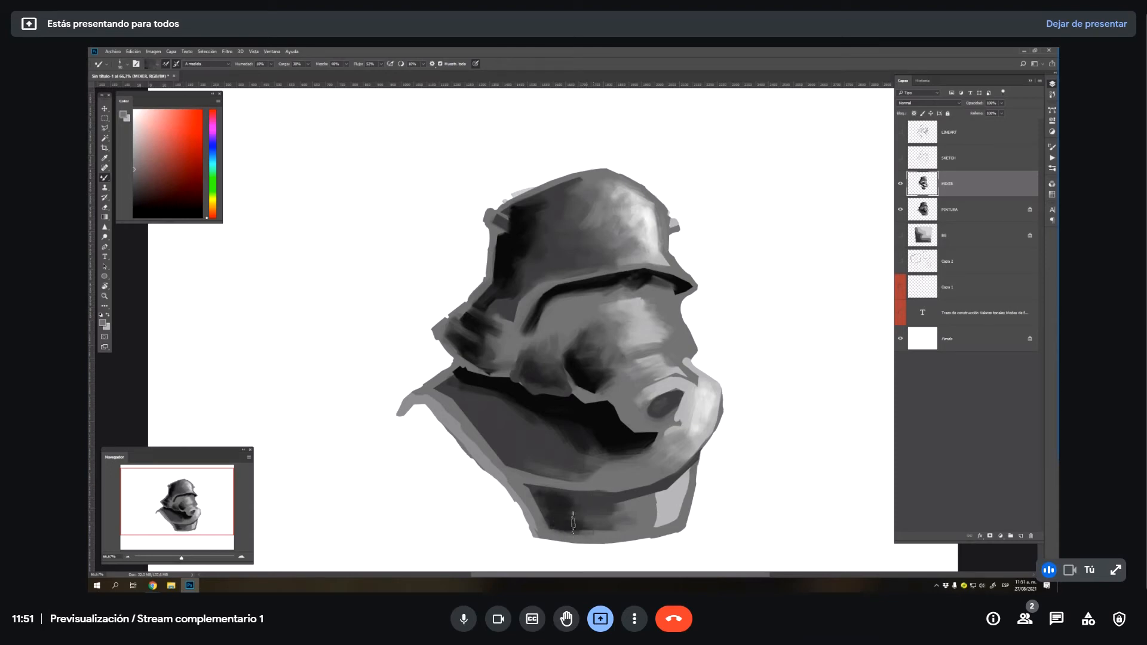
left_click(601, 533, "alt")
- Blend the light patch on the front of the neck base into the adjacent mid gray
left_click(670, 515, "alt")
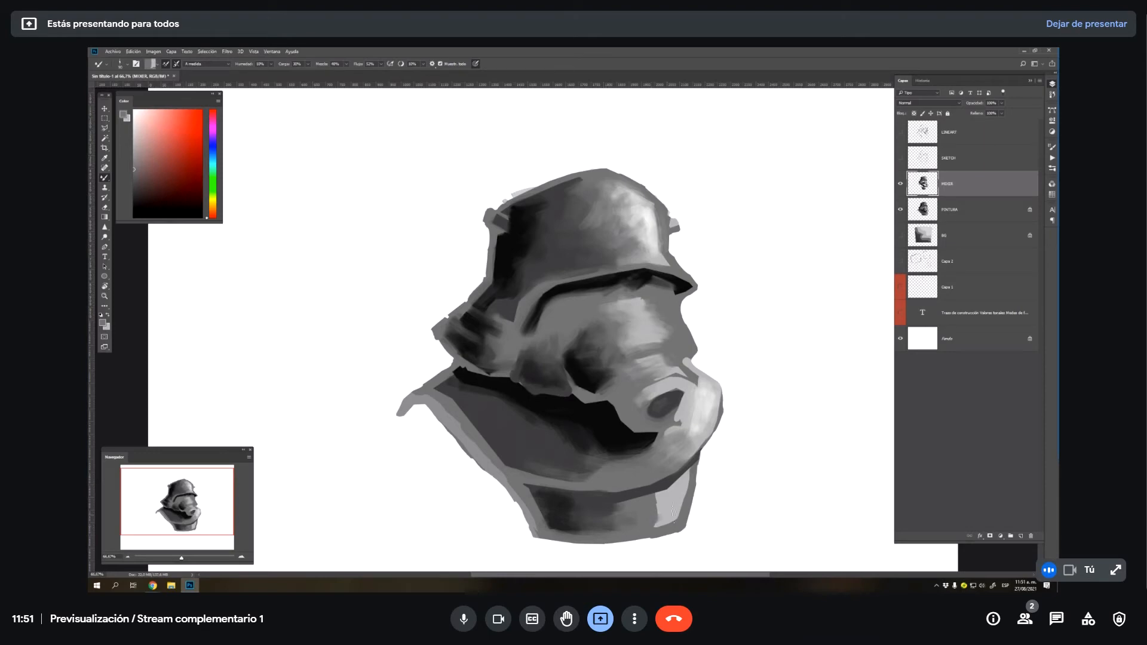
left_click(635, 504, "alt")
left_click(672, 505, "alt")
left_click(655, 523, "alt")
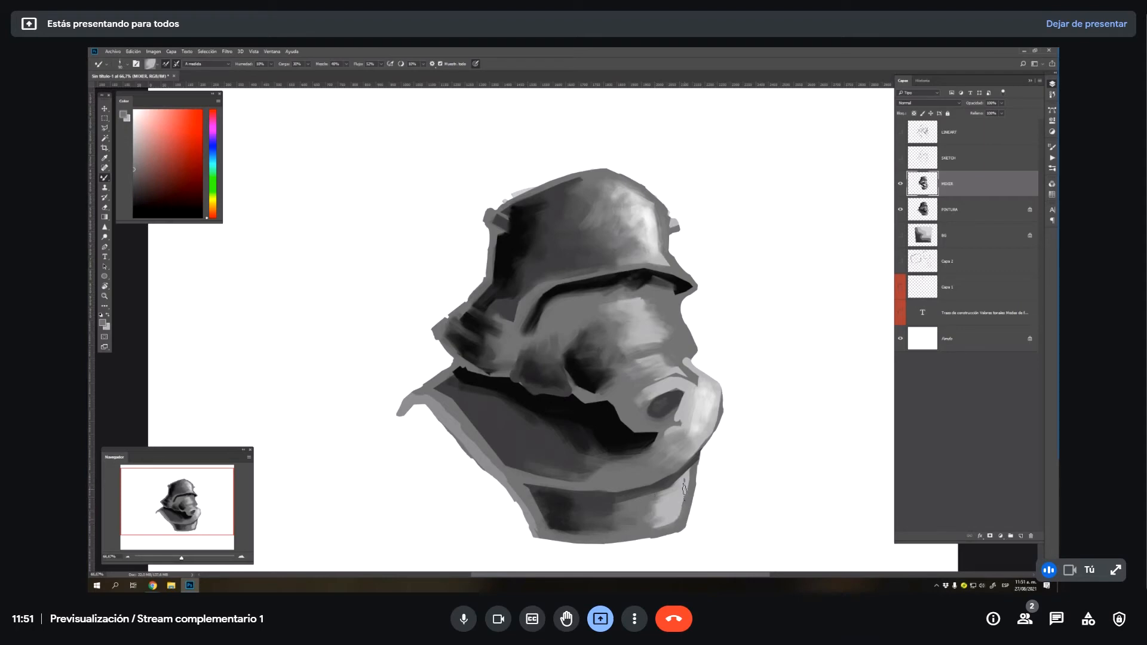
left_click(667, 518, "alt")
- Soften the black shadow beneath the neck guard into the back of the collar
left_click(524, 479, "alt")
left_click(490, 402, "alt")
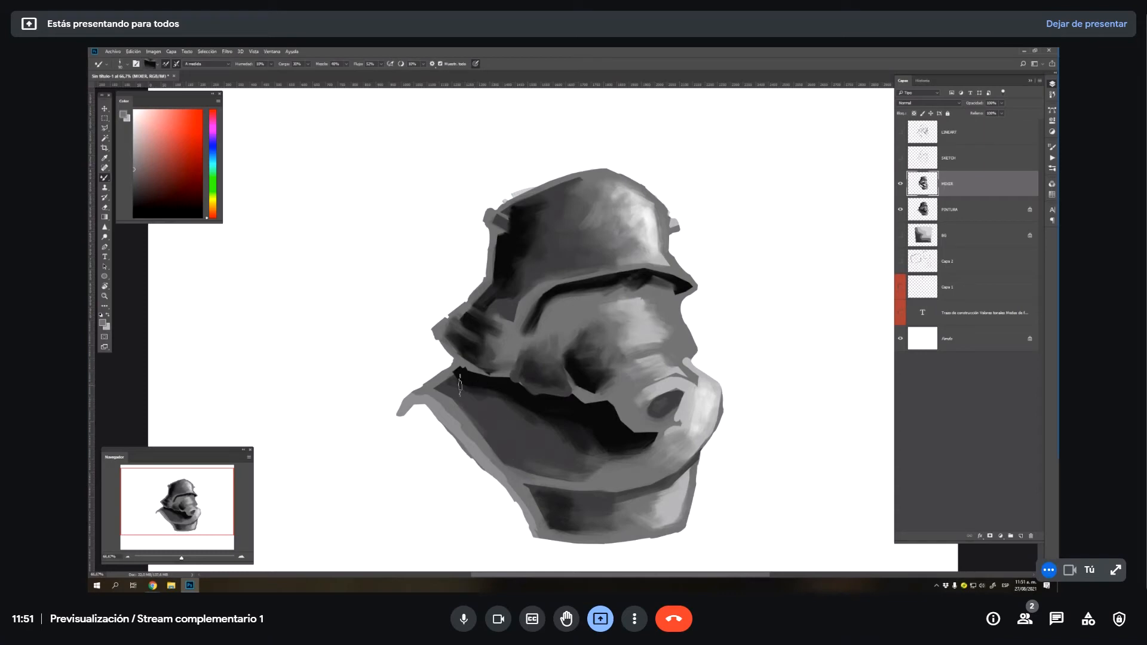
left_click(482, 401, "alt")
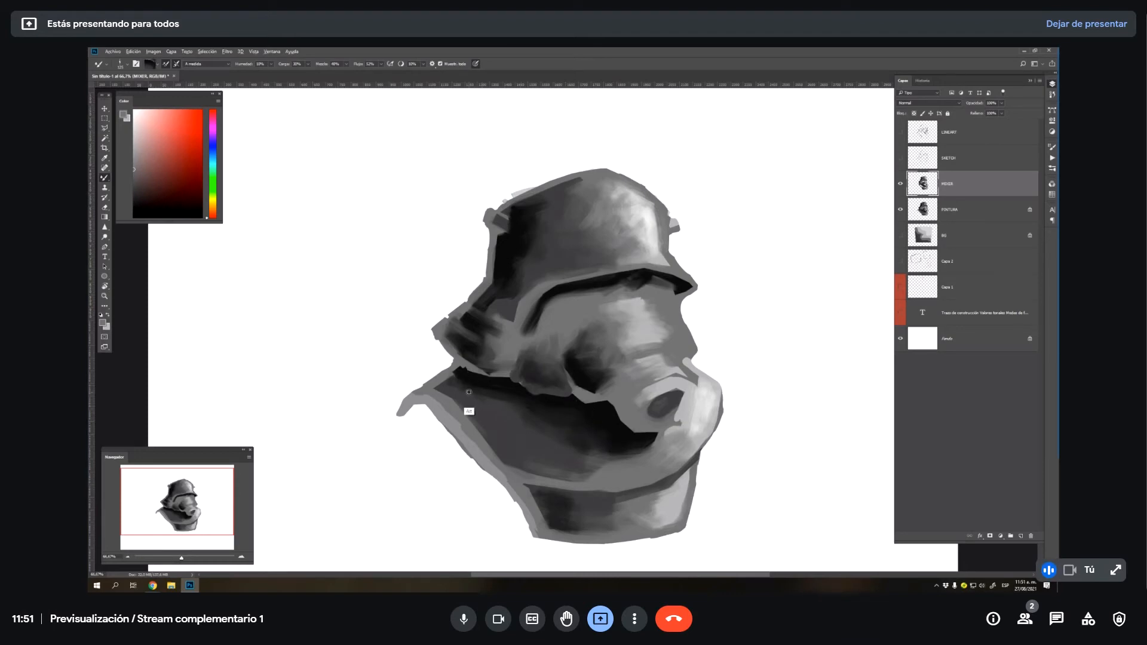
left_click(469, 409, "alt")
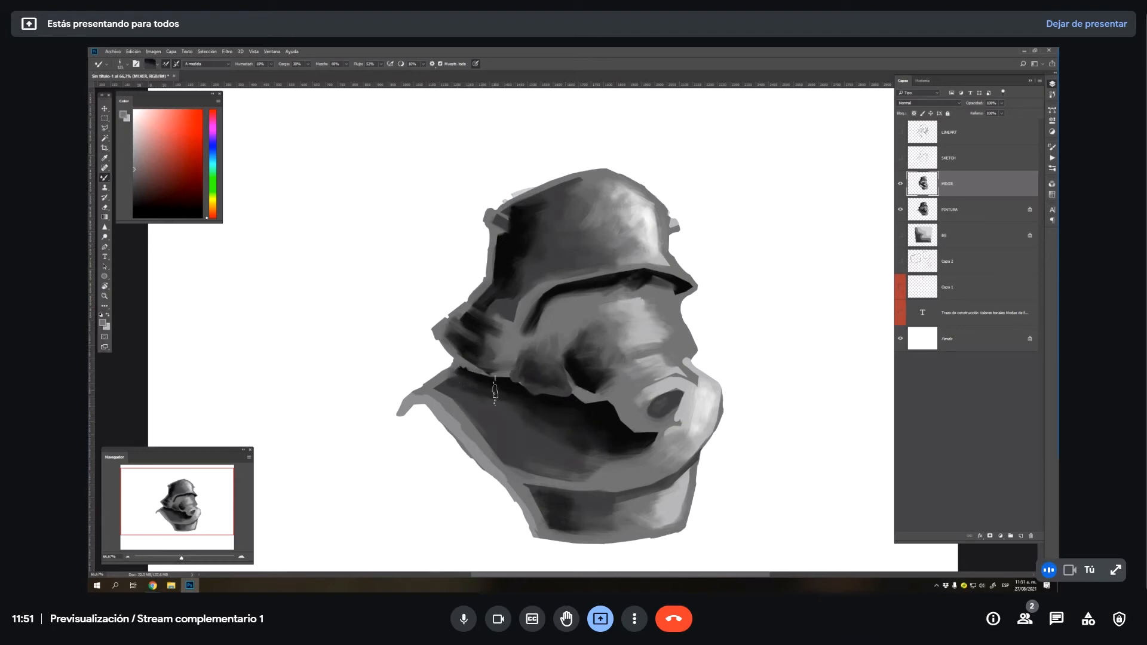
- Blend the shadow beneath the mask's filter into the collar's front using sampled dark and mid grays
left_click(577, 411, "alt")
left_click(593, 473, "alt")
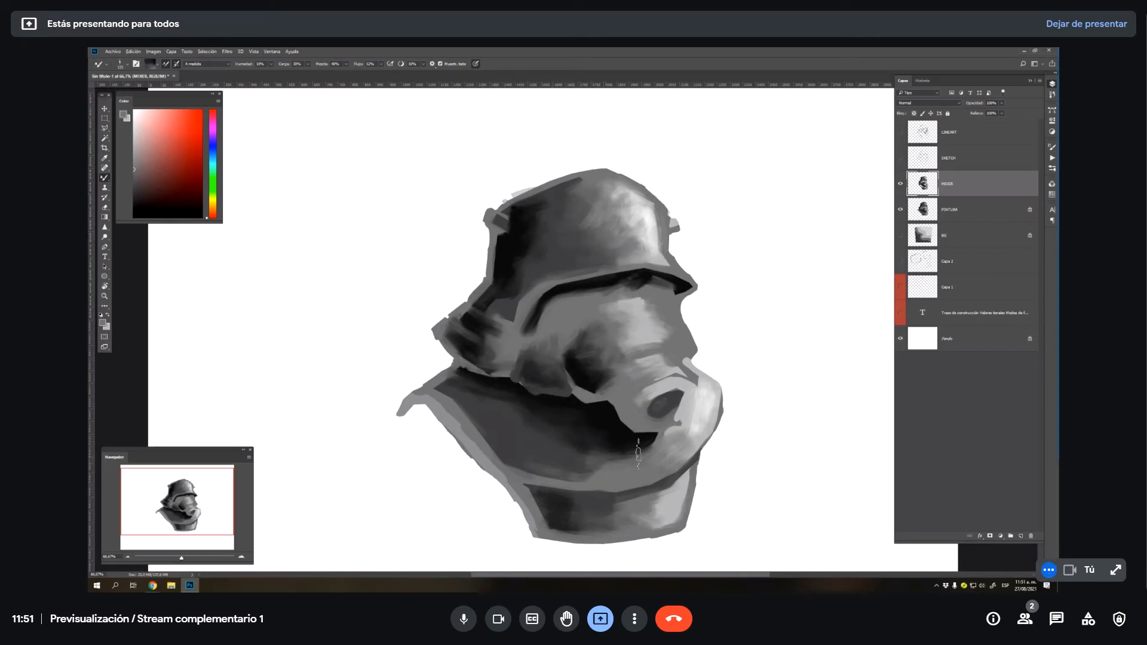
left_click(612, 491, "alt")
mouse_move(612, 473)
left_mouse_down()
mouse_move(579, 451)
mouse_move(595, 469)
mouse_move(613, 451)
left_mouse_up()
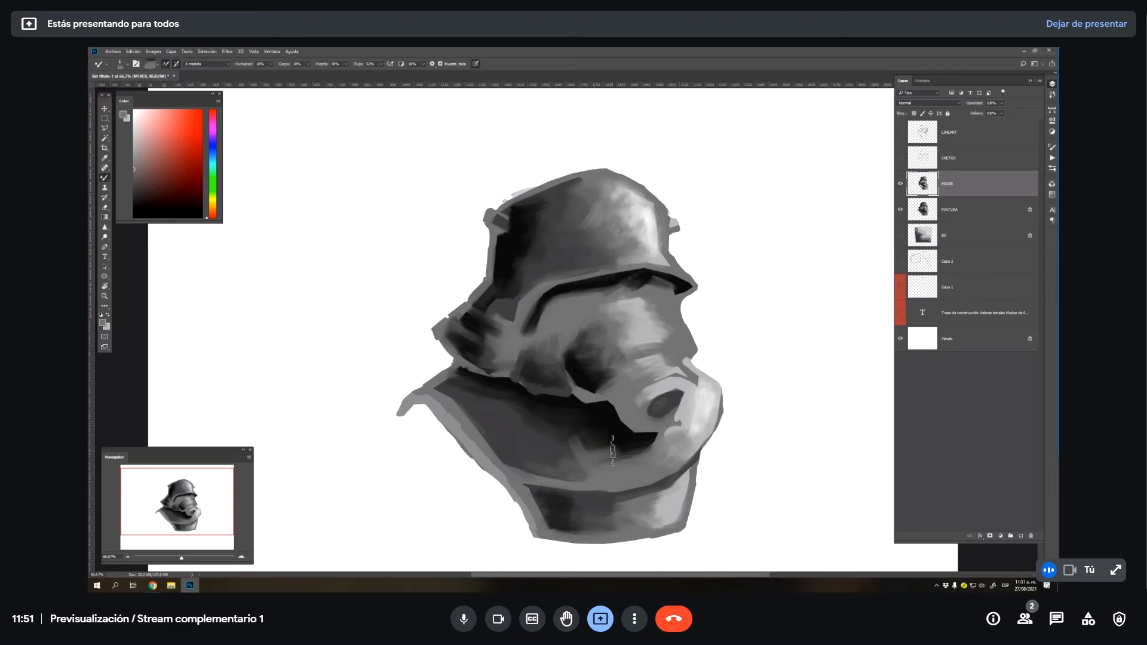
left_click(582, 415, "alt")
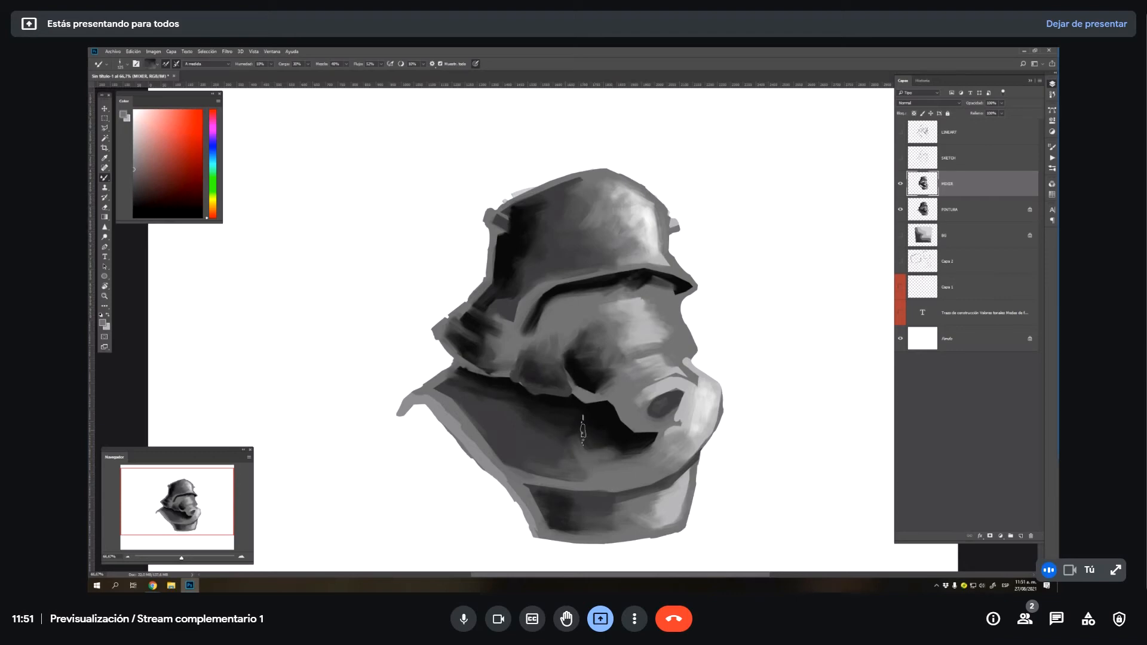
left_click(615, 454, "alt")
- Soften the shadow along the mask's lower side and blend the neck guard's edge beside the cheek
left_click(602, 393, "alt")
left_click_drag(591, 390, 577, 379)
left_click(488, 346, "alt")
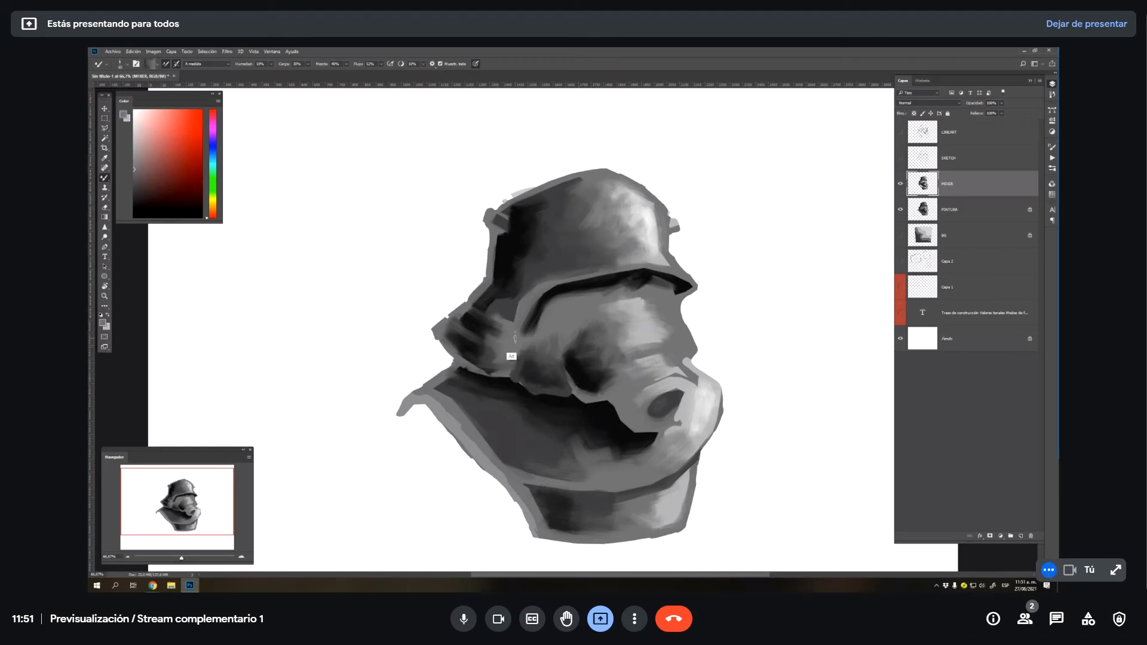
- Blend the dark shadow at the helmet's back into the midtones above the neck guard
left_click(510, 321, "alt")
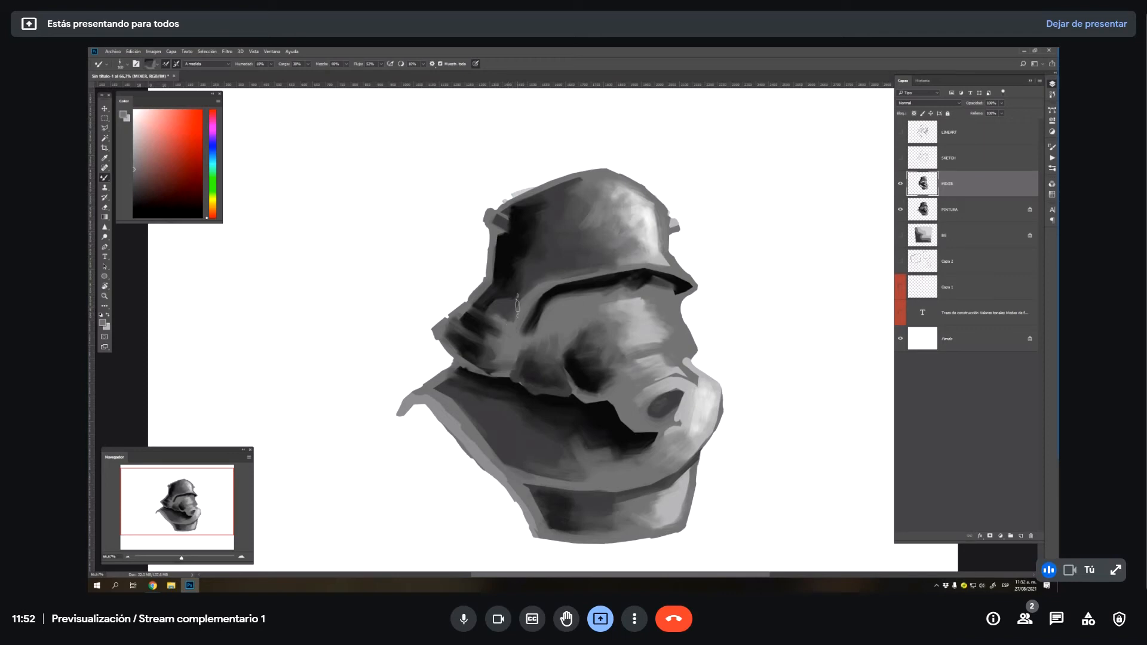
left_click(498, 277, "alt")
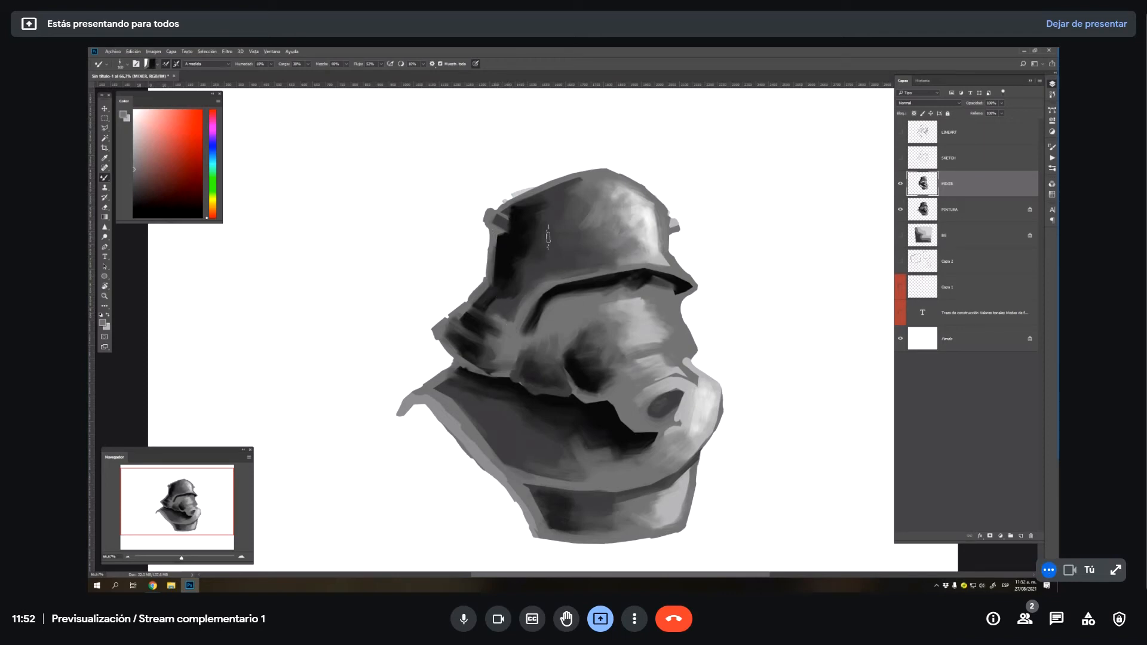
left_click(515, 255, "alt")
left_click(523, 269, "alt")
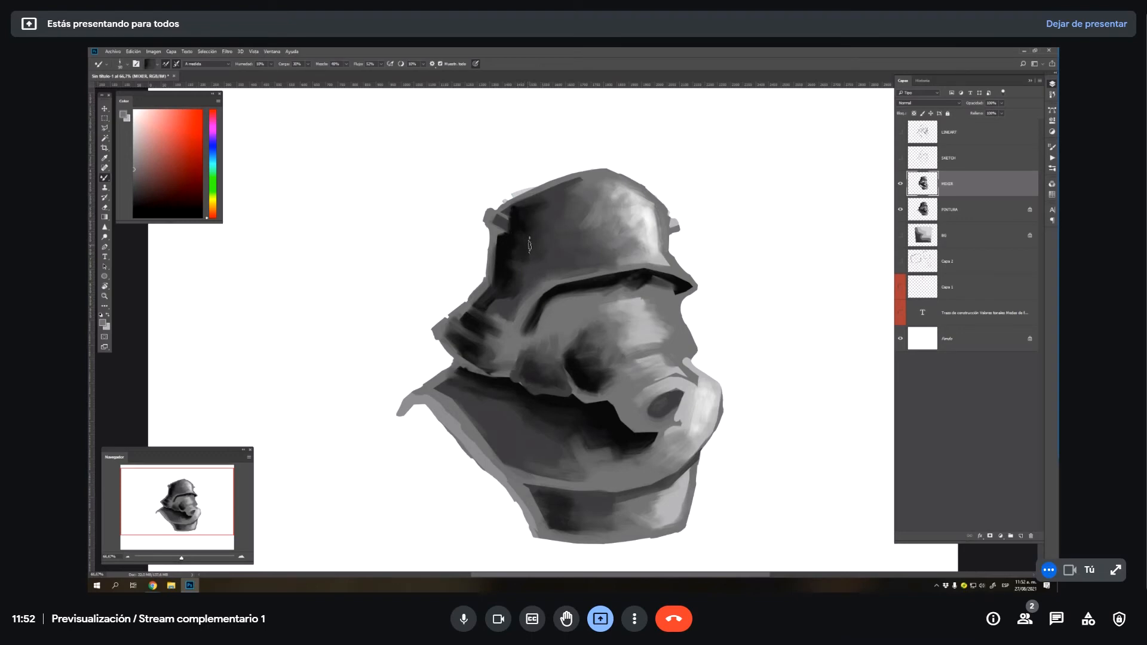
left_click(510, 242, "alt")
left_click(654, 259, "alt")
left_click(493, 299, "alt")
- Check the form with the LINEART layer shown briefly, and shade the two goggle lenses beneath the brim
left_click(901, 133)
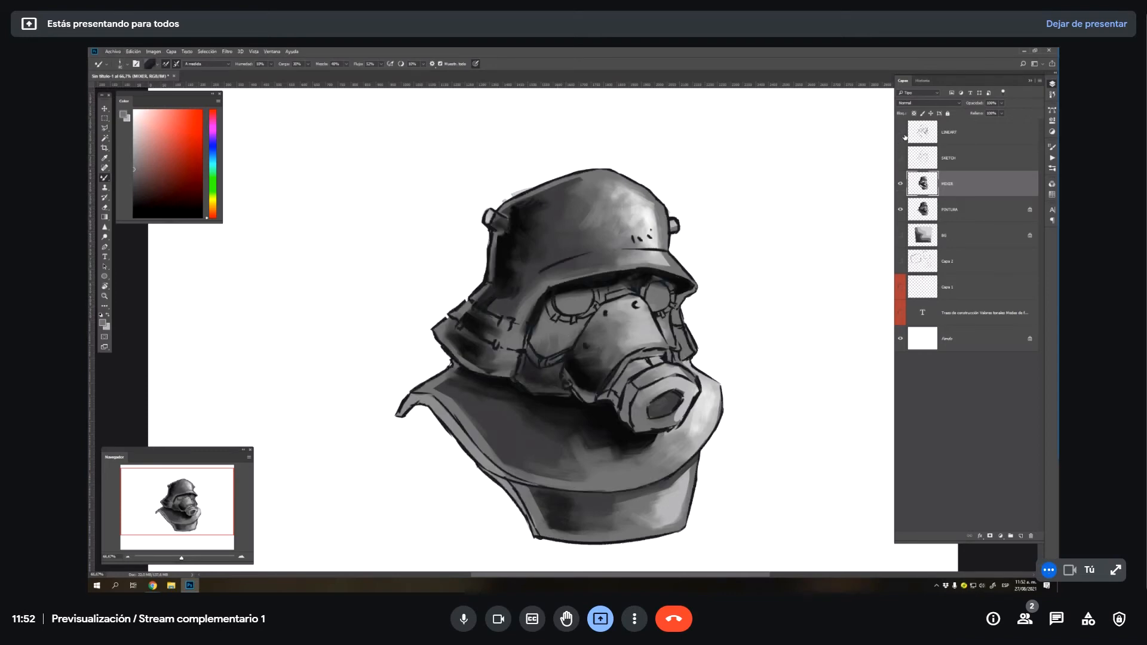
left_click(901, 133)
mouse_move(565, 304)
left_mouse_down()
mouse_move(603, 291)
mouse_move(573, 305)
mouse_move(589, 297)
left_mouse_up()
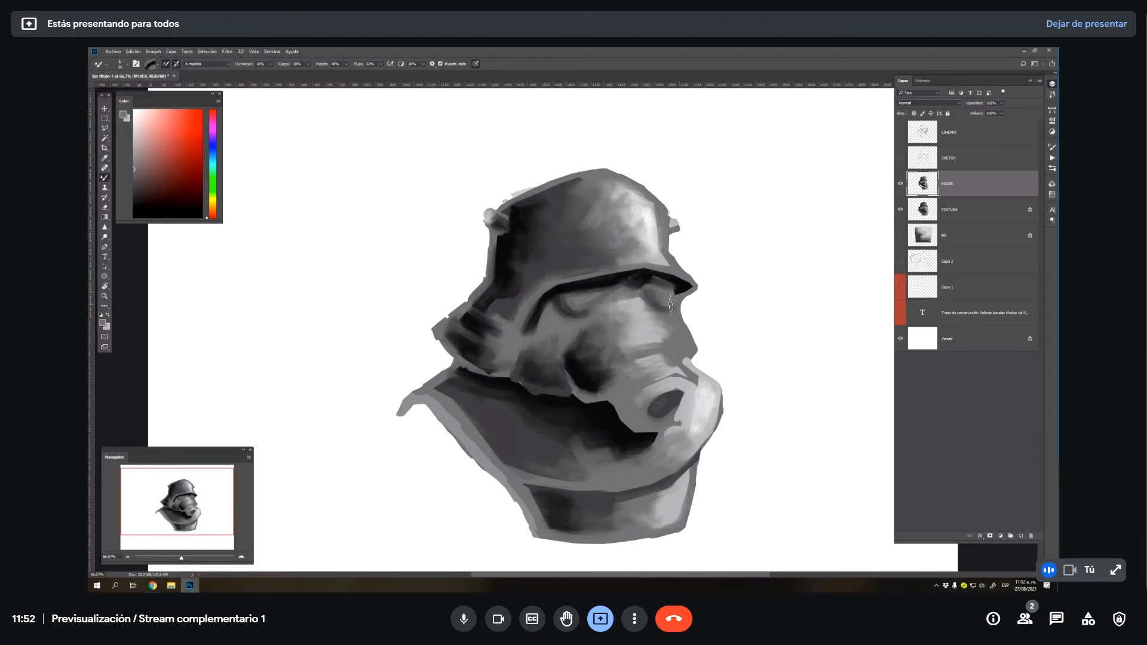
mouse_move(568, 320)
left_mouse_down()
mouse_move(587, 300)
mouse_move(548, 306)
left_mouse_up()
left_click(548, 308, "alt")
- Blend light highlights onto the mask's nose and front using sampled gray and white
left_click(644, 347, "alt")
left_click(735, 287, "alt")
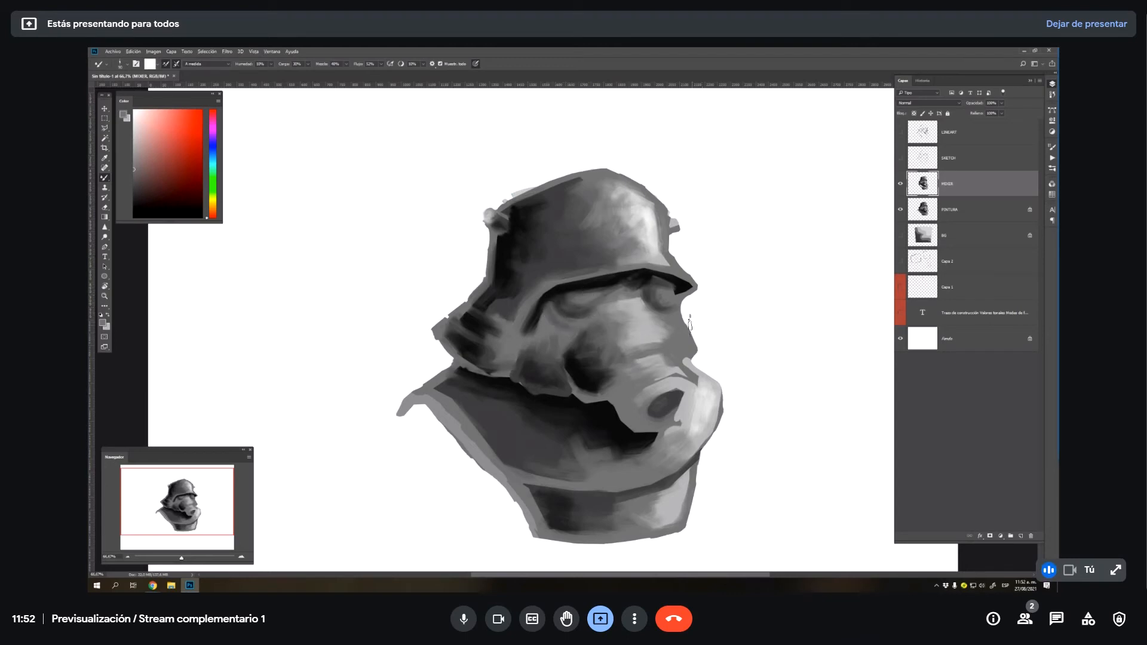
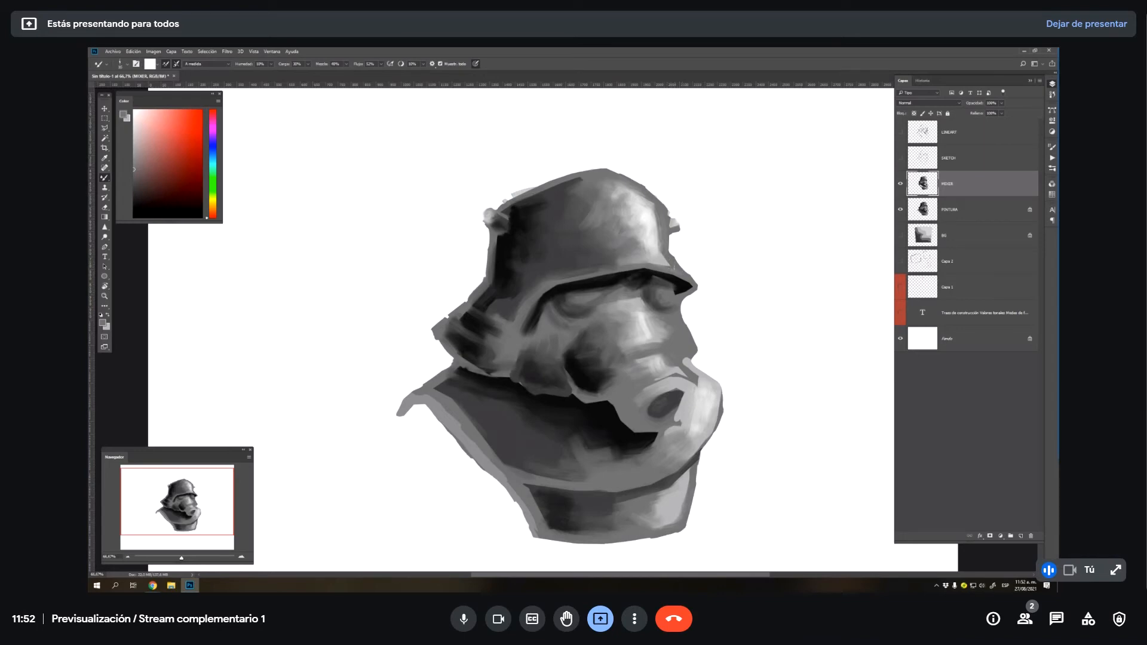
key("alt")
key("alt+space")
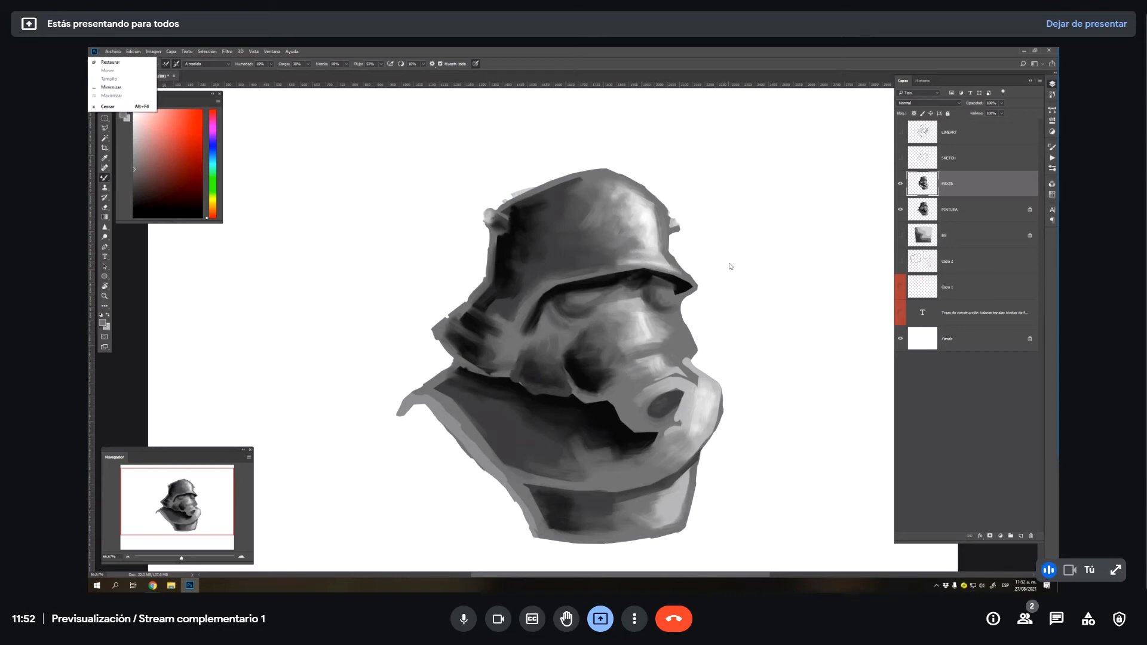
left_click(730, 266)
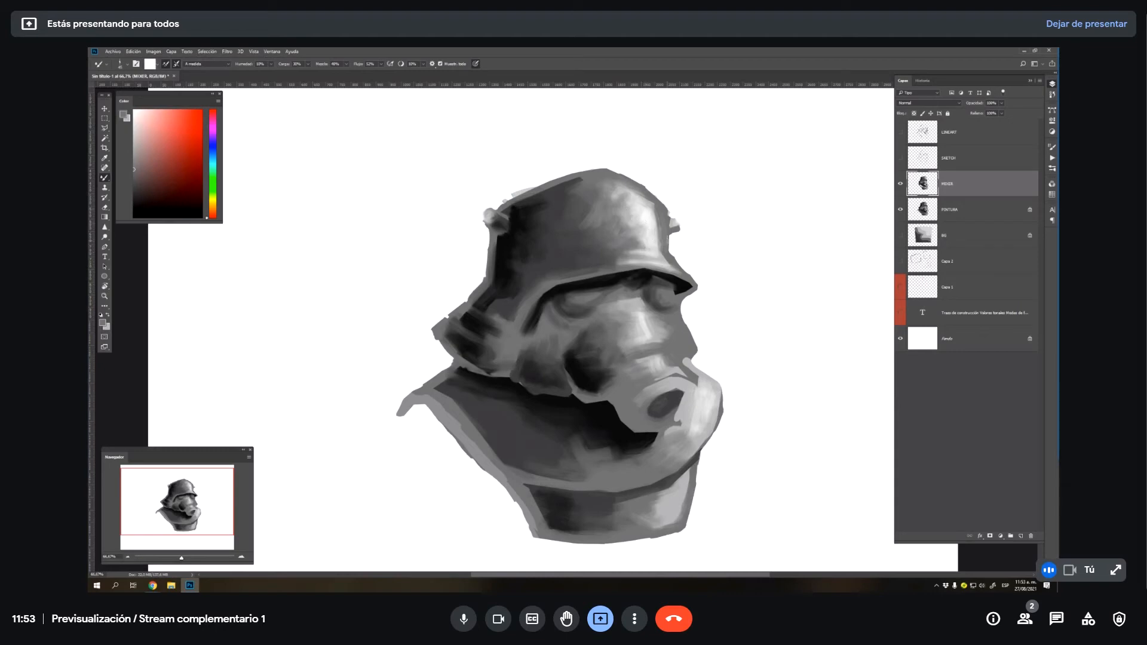
- Switch to the regular Brush tool and sample white from the background
key("shift+b")
left_click(641, 217)
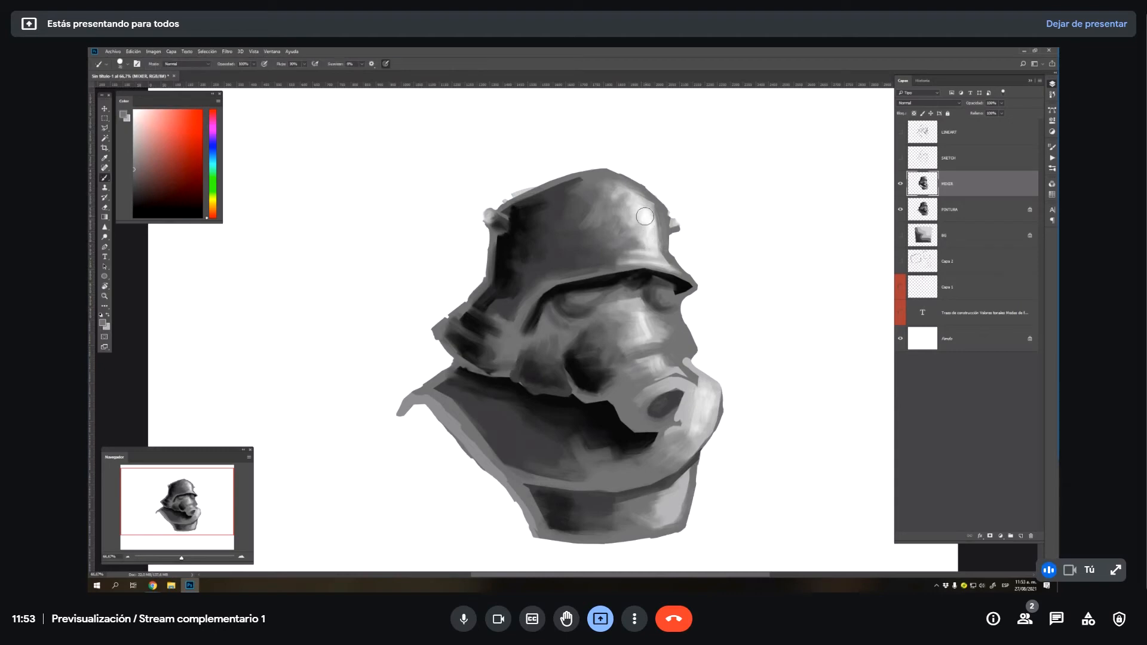
left_click(715, 216, "alt")
left_click(638, 205)
left_click(643, 216)
left_click(644, 227)
key("ctrl+z")
key("ctrl+z")
key("ctrl+z")
- Paint crisp white highlights on the helmet's front, its brim and the mask's nose
left_click(639, 212)
left_click(642, 218)
left_click_drag(665, 262, 642, 261)
left_click_drag(640, 319, 646, 338)
- Paint black accent lines above the filter, inside its opening and under the collar's rim, and return to the Mixer Brush
left_click(584, 285, "alt")
left_click_drag(610, 383, 631, 356)
left_click_drag(646, 419, 671, 396)
mouse_move(518, 484)
left_mouse_down()
mouse_move(621, 495)
mouse_move(584, 492)
mouse_move(650, 488)
mouse_move(632, 490)
mouse_move(685, 460)
mouse_move(657, 485)
mouse_move(686, 460)
left_mouse_up()
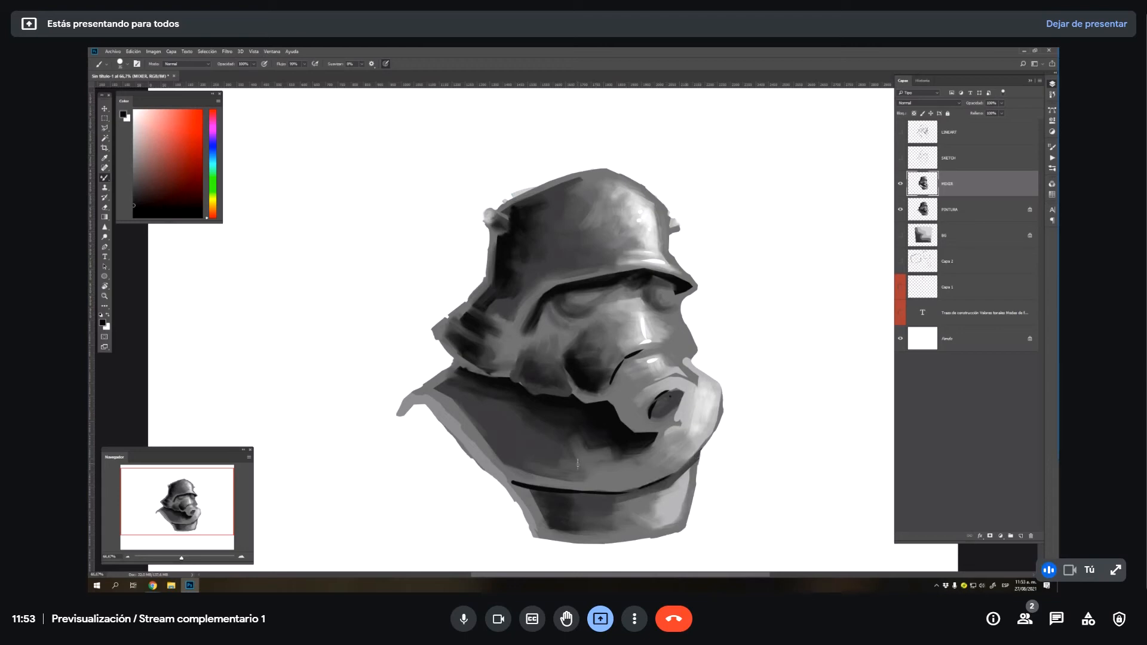
key("shift+b")
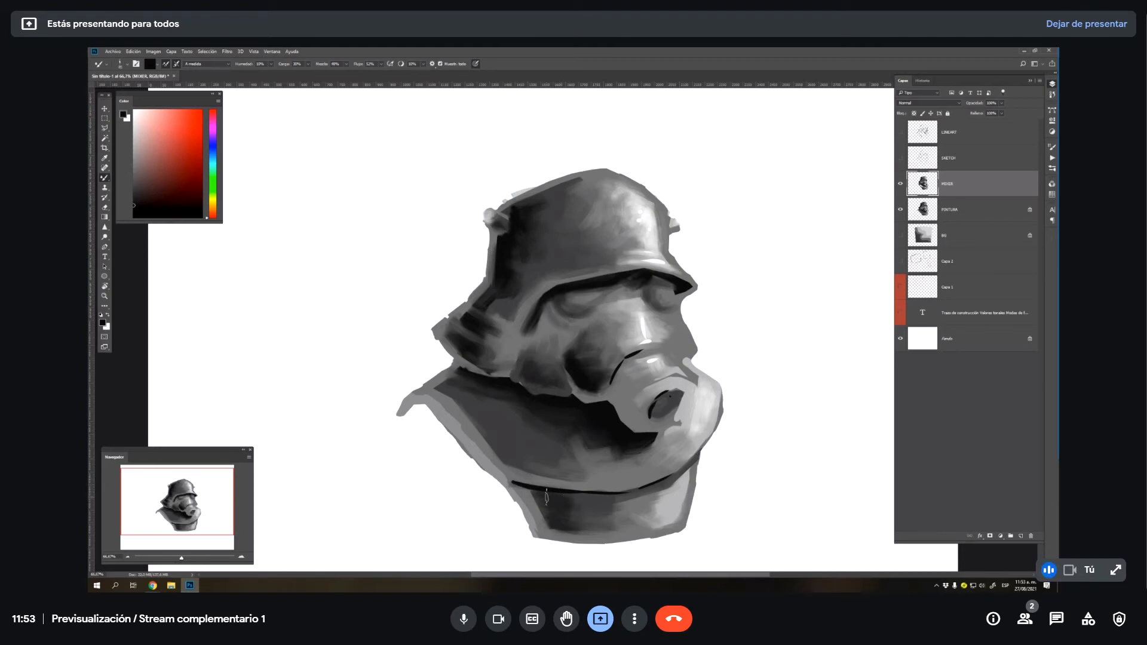
- Adjust the Mixer Brush flow and soften the black accent lines under the collar's rim, above the filter and inside its opening
left_click(547, 496, "alt")
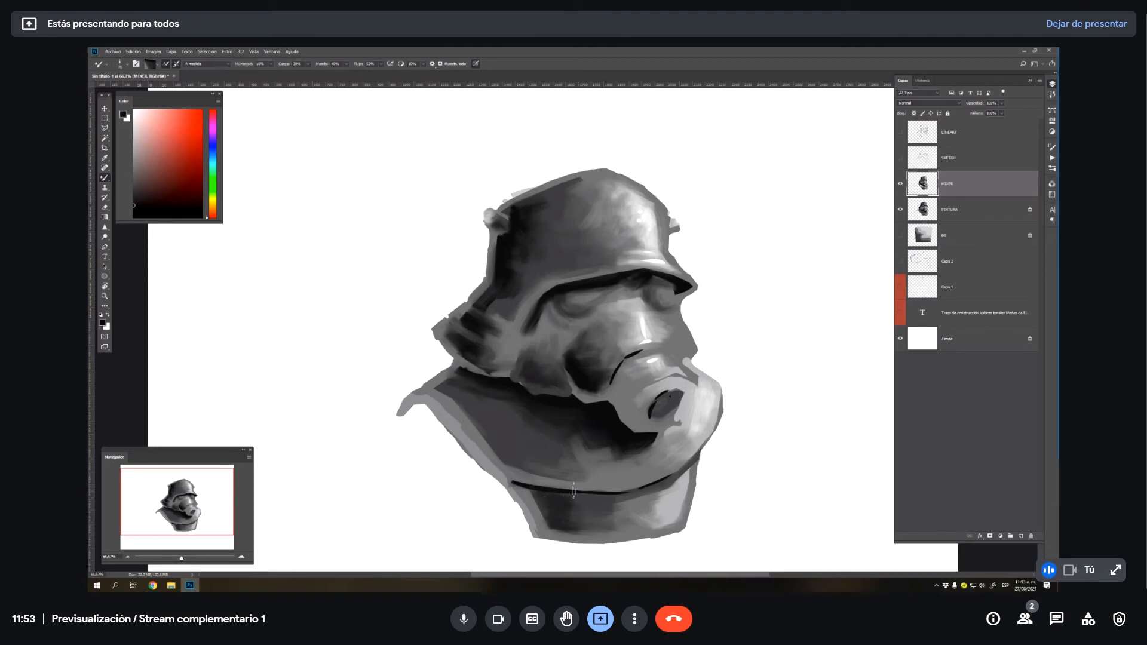
left_click(524, 501, "alt")
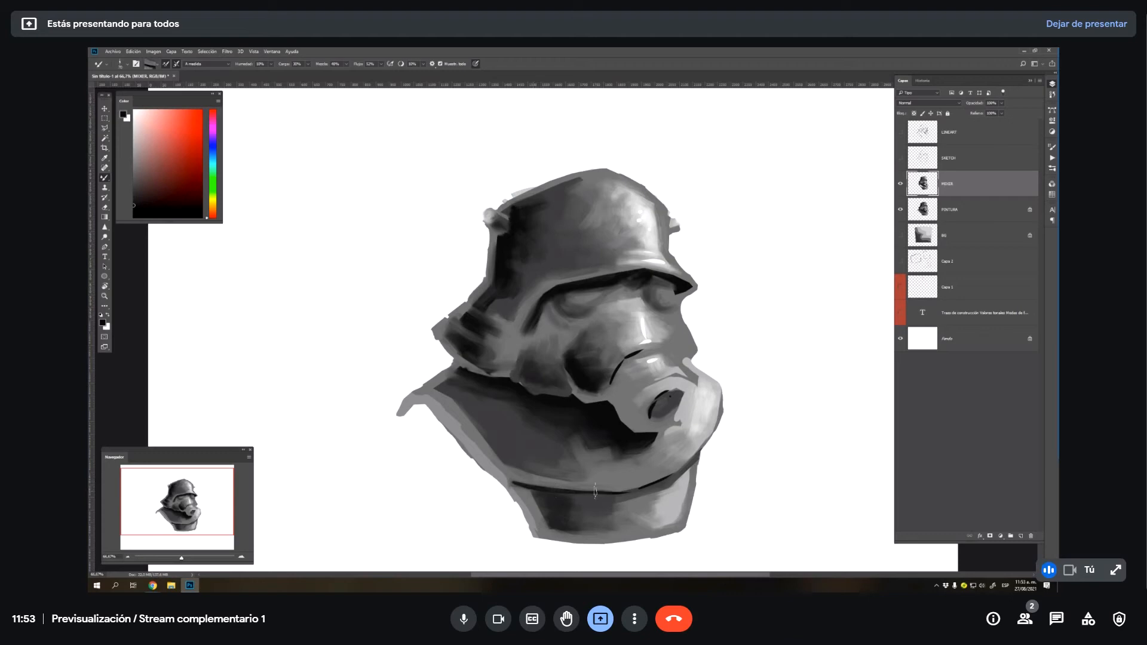
left_click(380, 64)
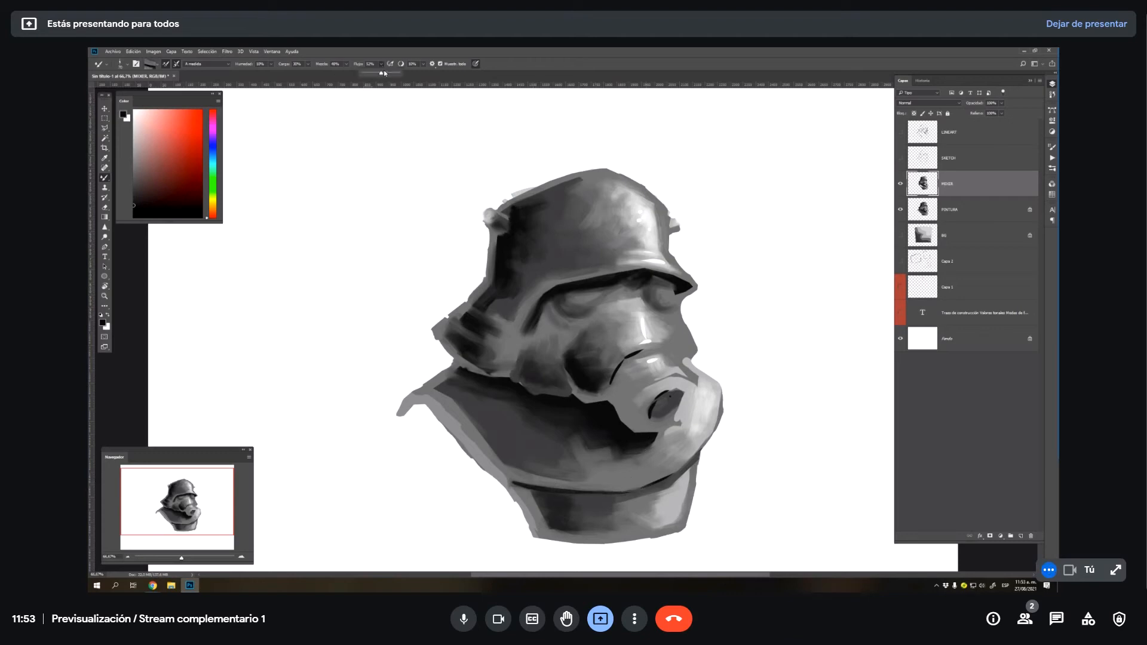
left_click(613, 377, "alt")
left_click_drag(612, 377, 640, 352)
left_click(657, 418, "alt")
left_click_drag(671, 395, 654, 377)
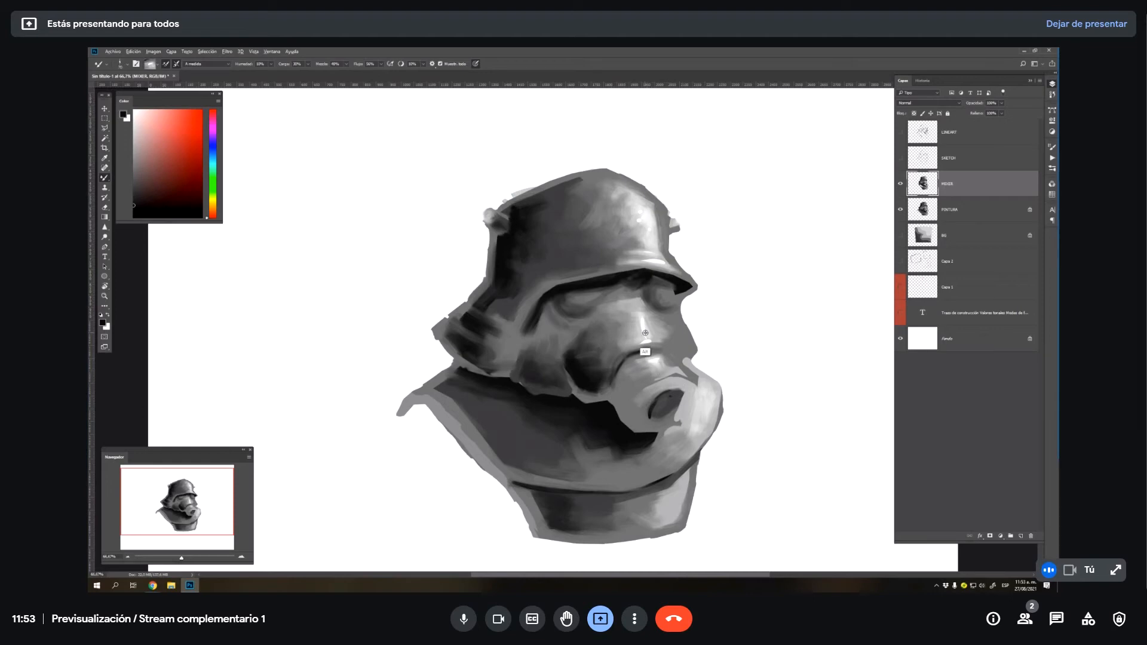
- Blend the highlights on the mask's nose and the helmet's front with sampled light grays
left_click(646, 346, "alt")
left_click(641, 239, "alt")
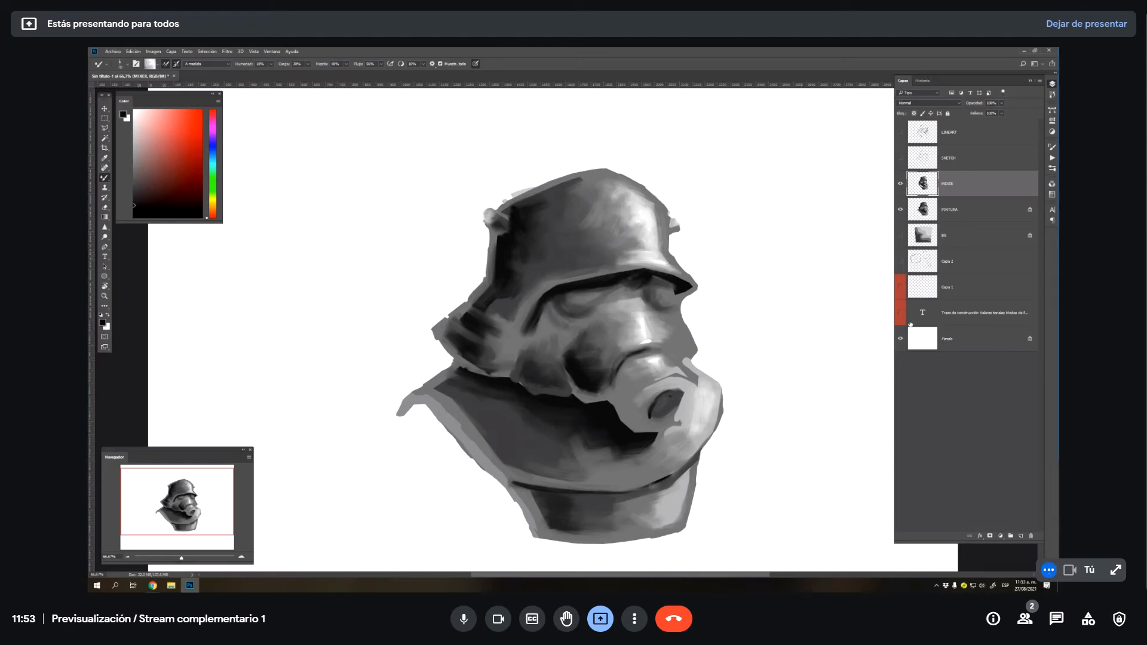
left_click(518, 389, "alt")
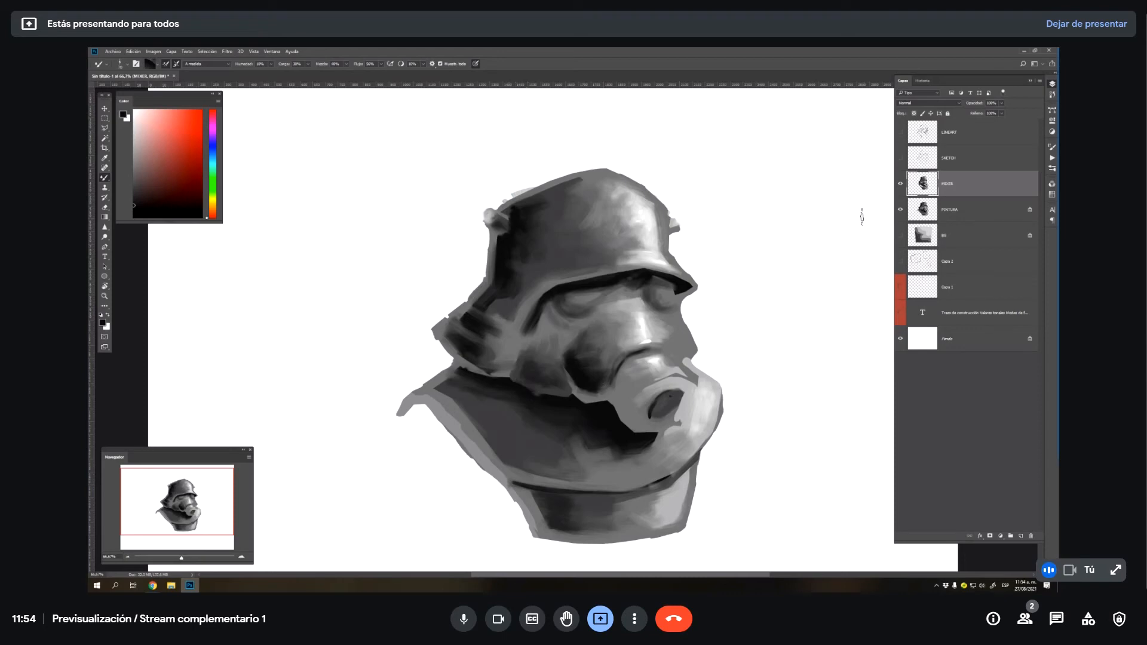
- Show the BG layer behind the bust and frame the figure in the view
left_click(900, 236)
key("z")
left_click(566, 431, "alt")
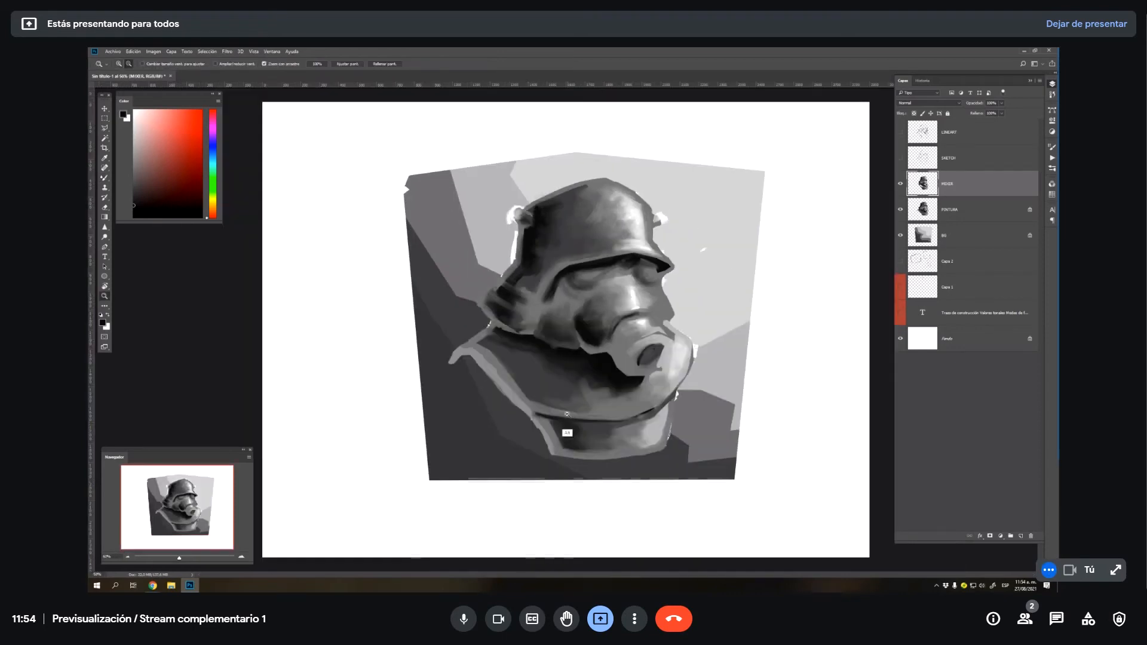
left_click(567, 431)
scroll(741, 281, "up", 2)
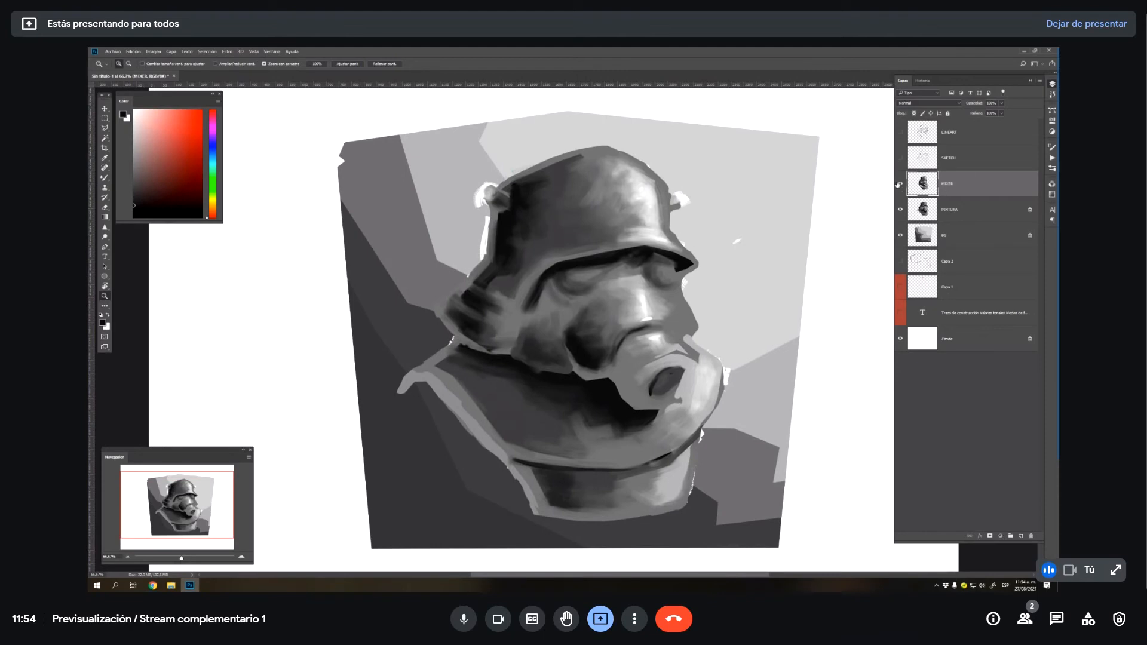
- Clip the MIXER layer to the PINTURA layer with a clipping mask and compare the bust with and without the blending
left_click(900, 184)
left_click(900, 185)
left_click(899, 185)
left_click(899, 185)
right_click(959, 188)
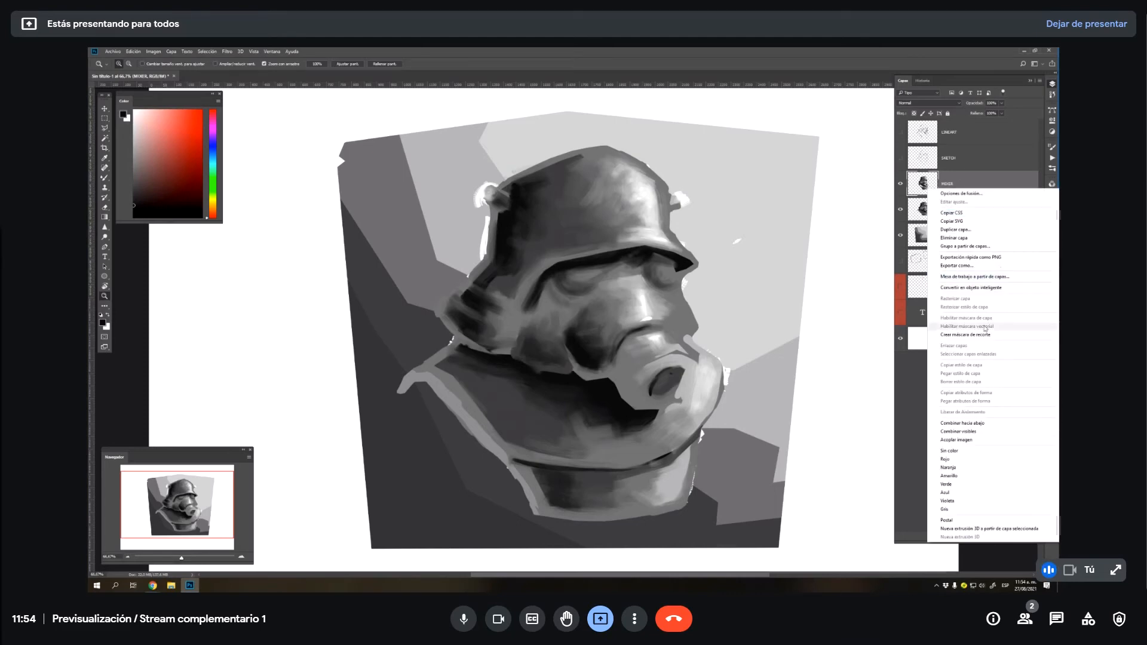
left_click(980, 334)
left_click(900, 186)
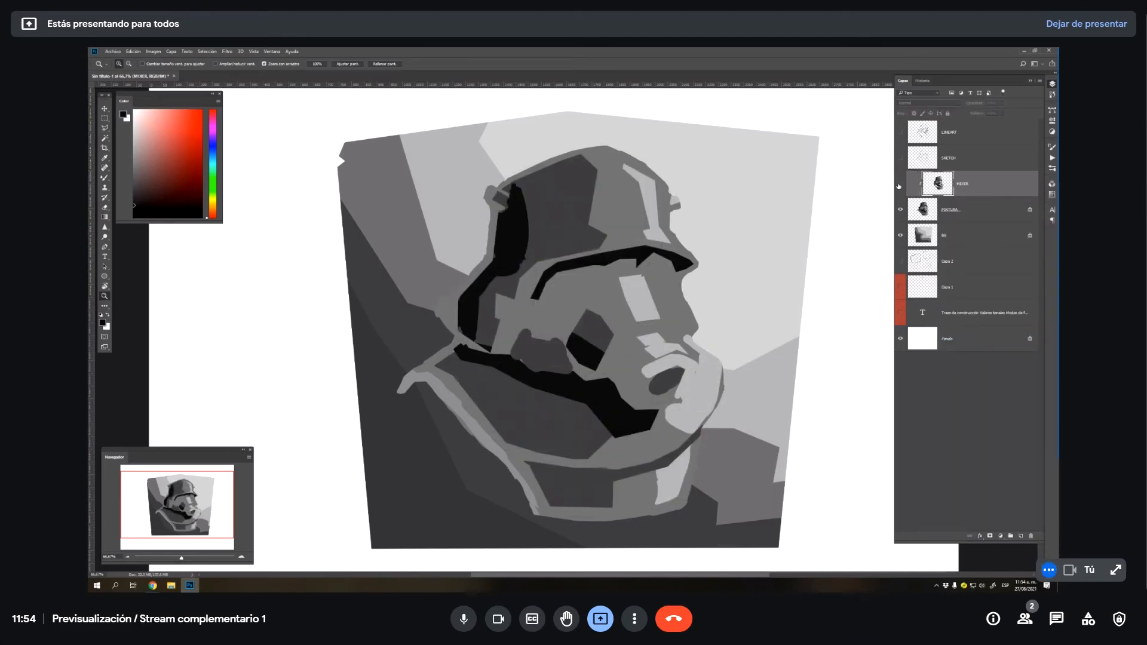
left_click(900, 187)
left_click(900, 187)
left_click(898, 187)
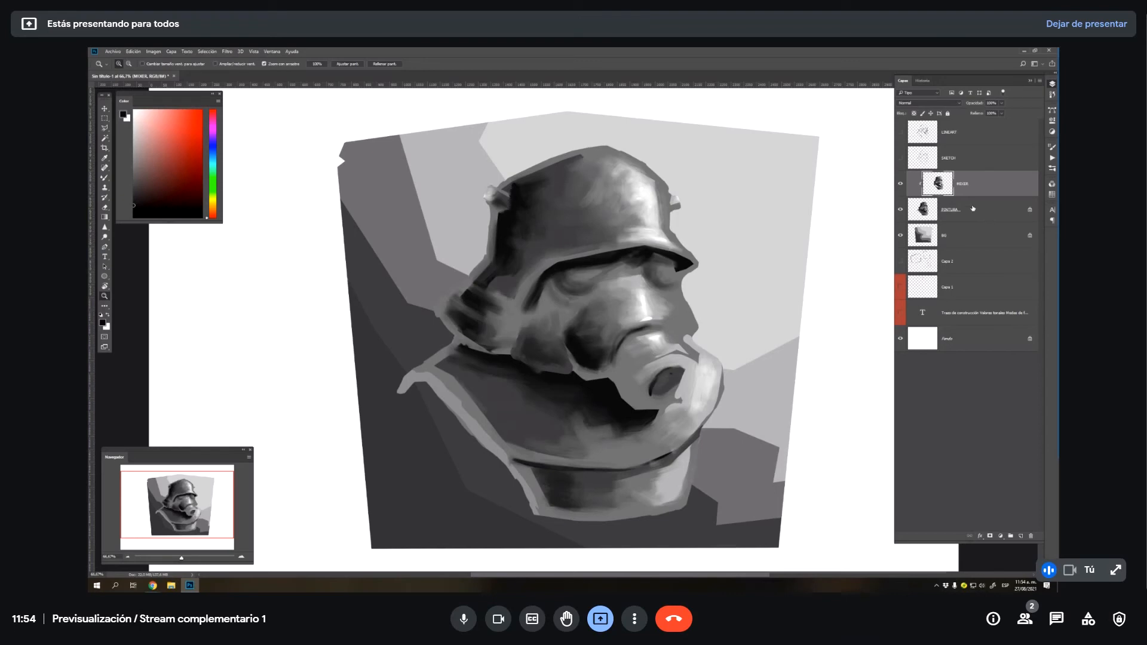
- Select the PINTURA layer and compare the image with the PINTURA and MIXER layers hidden and shown
left_click(922, 219)
left_click(900, 210)
left_click(899, 210)
left_click(901, 186)
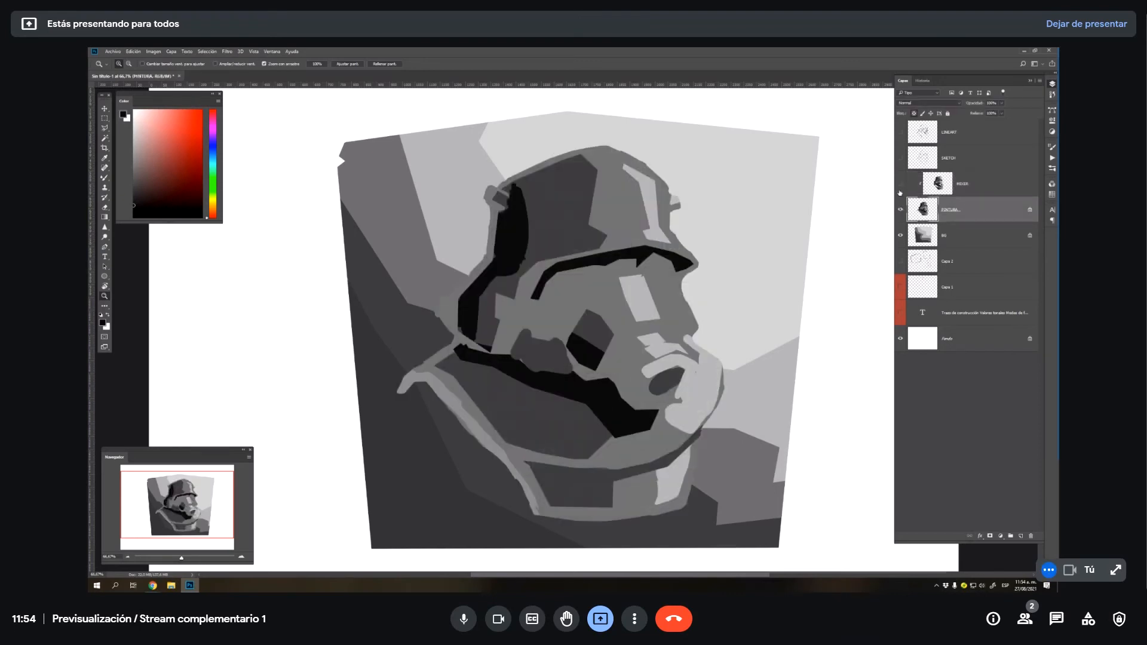
left_click(900, 186)
- Show the LINEART layer over the painting, lock its pixels and make the MIXER layer active again
left_click(901, 133)
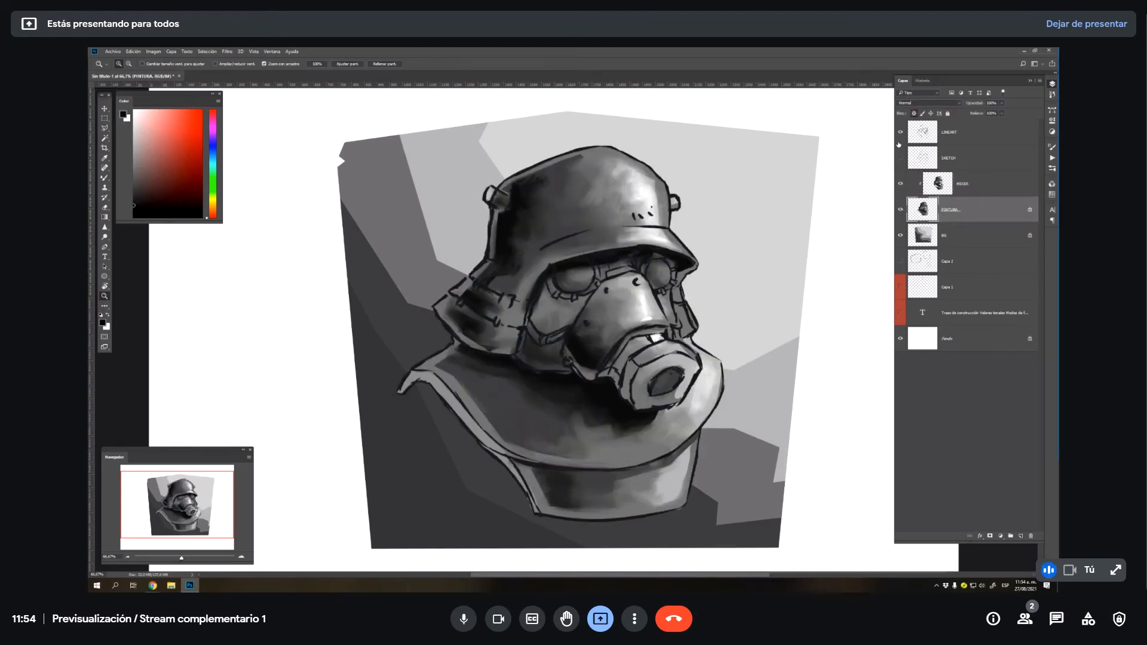
left_click(957, 141)
key("v")
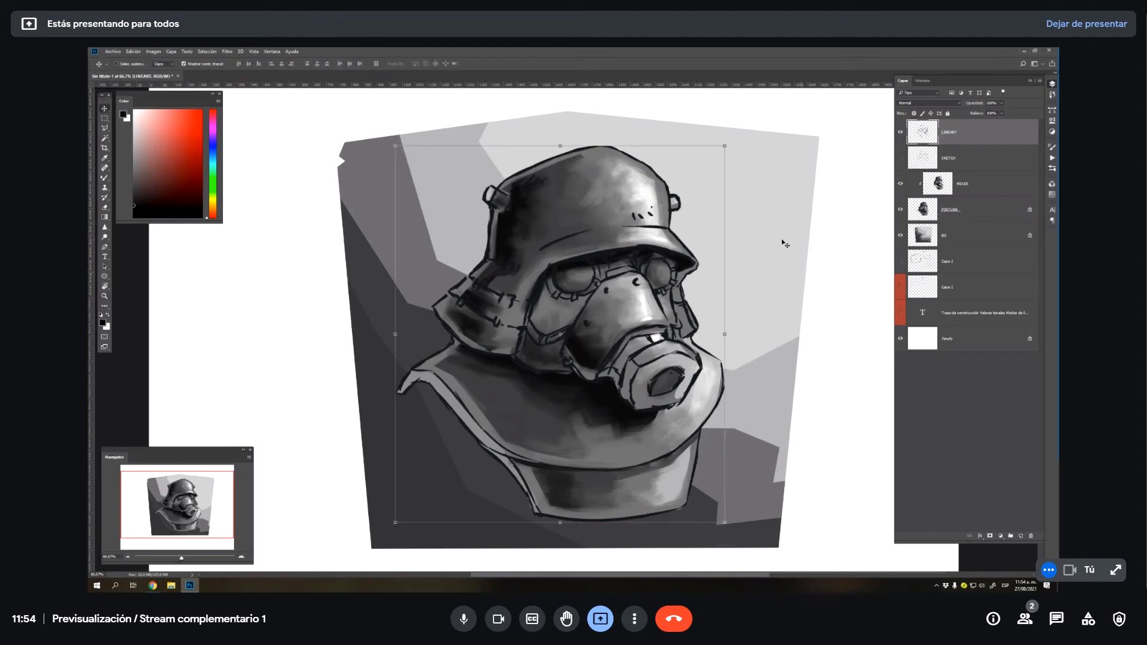
left_click_drag(638, 350, 664, 352)
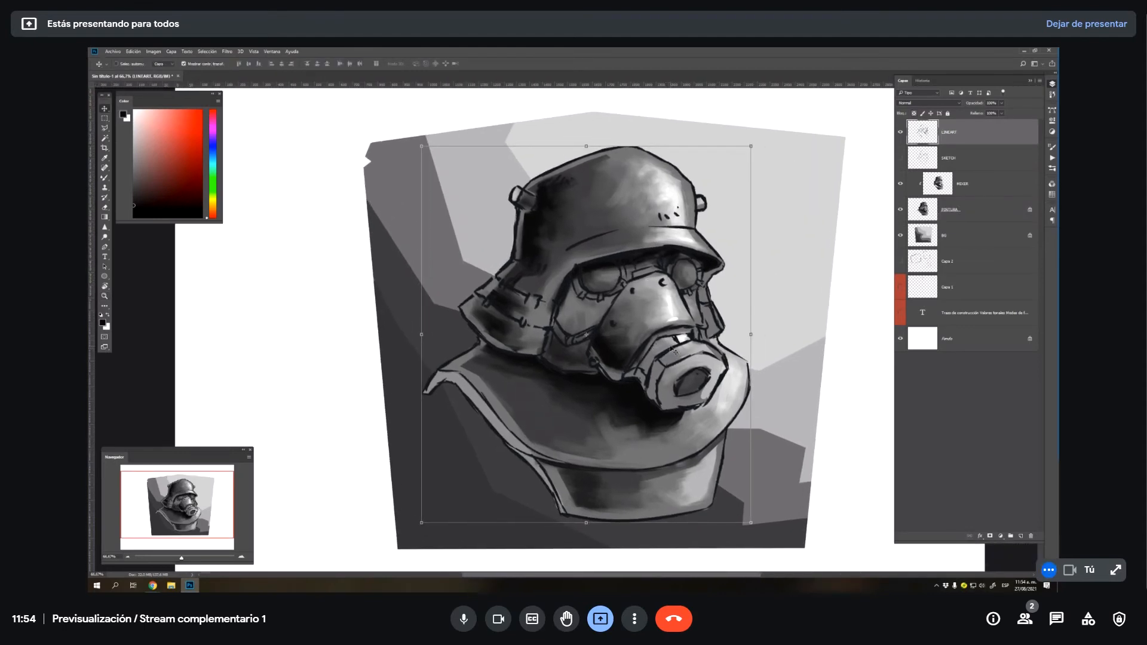
left_click(976, 188)
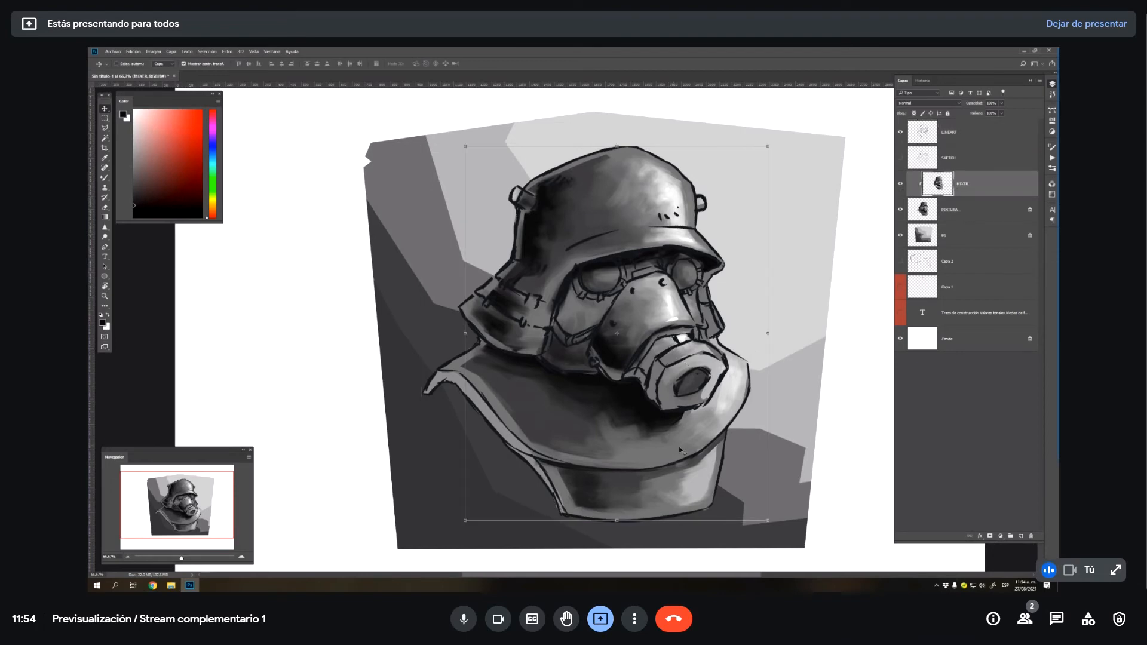
key("b")
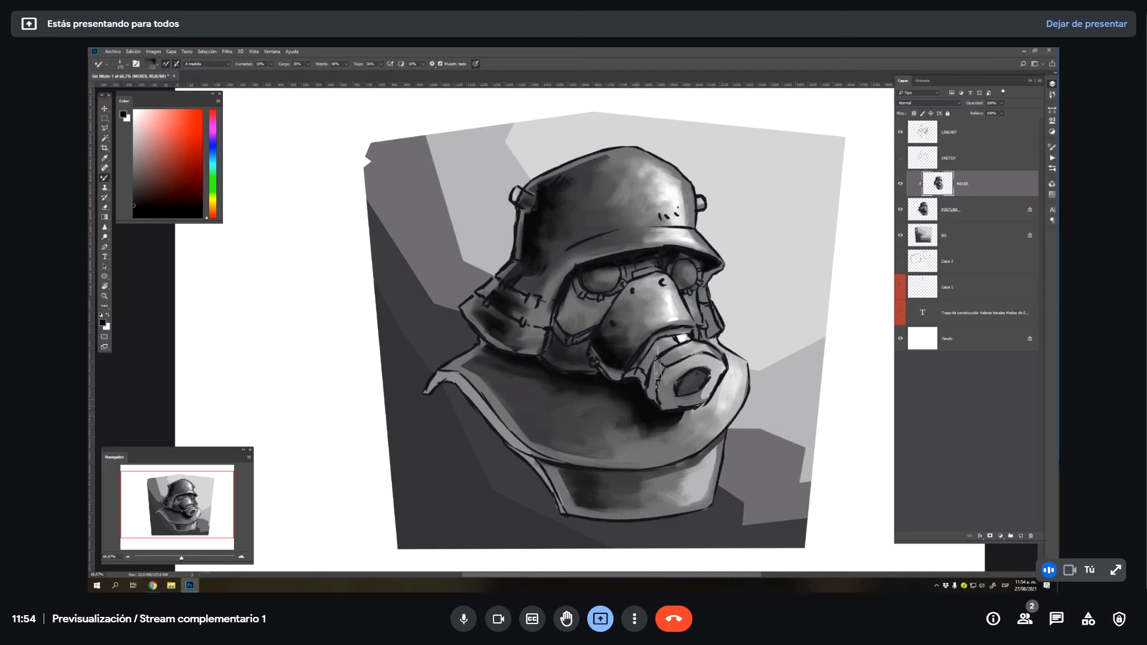
left_click(924, 122)
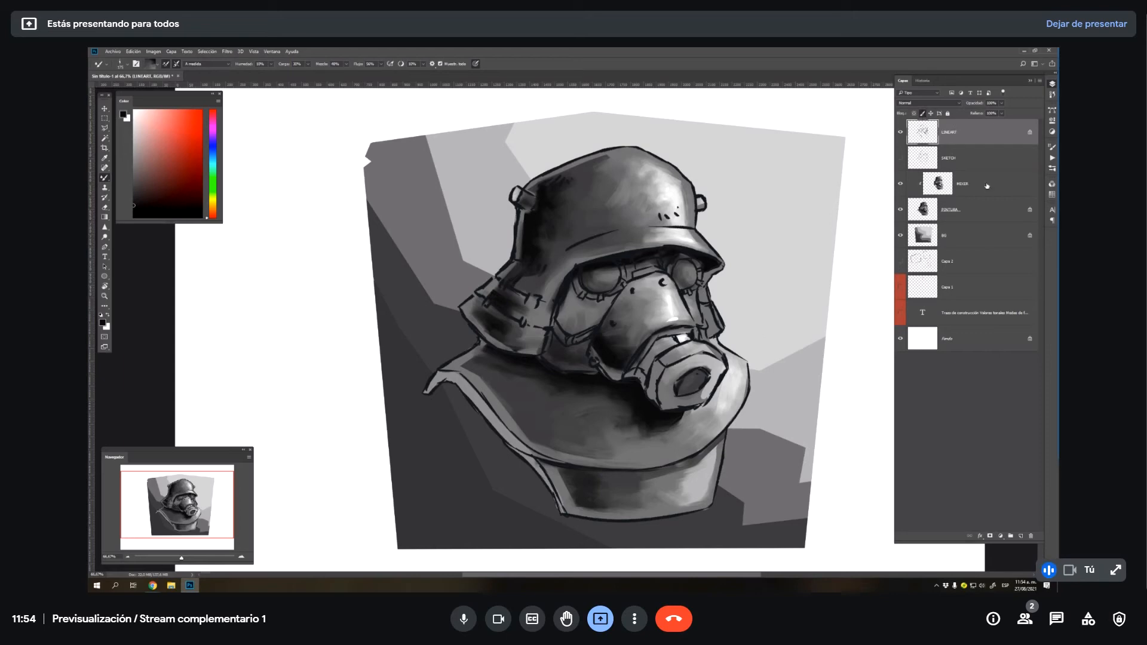
left_click(987, 186)
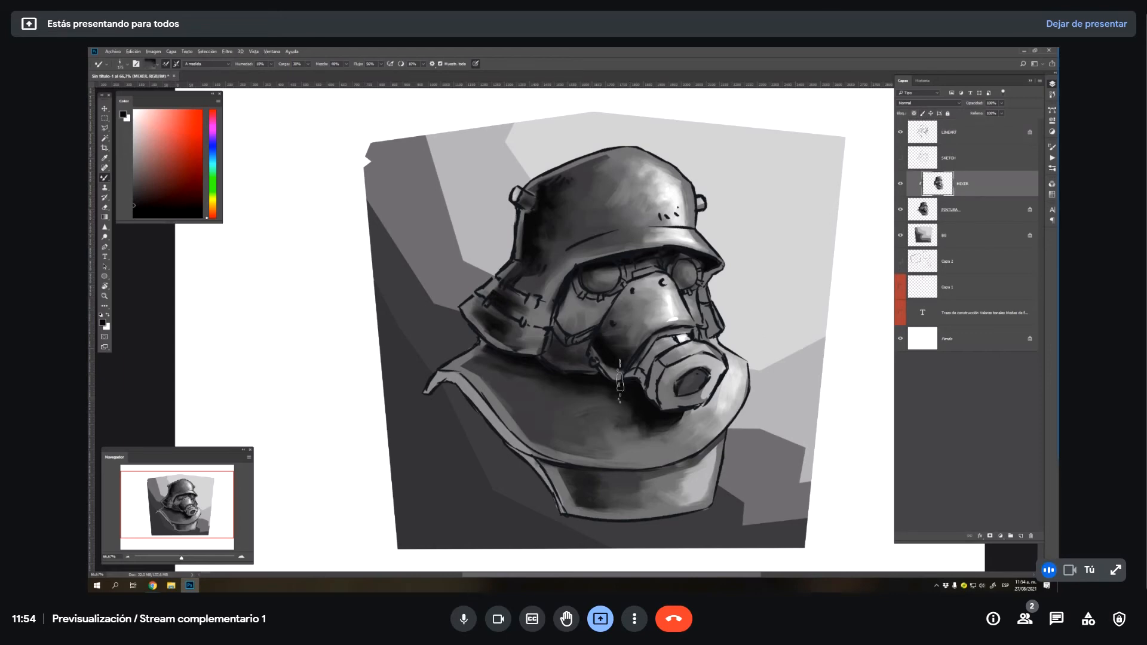
- Switch to the regular Brush tool and pick the first brush preset in the Pinceles_principales group
key("shift+b")
right_click(551, 371)
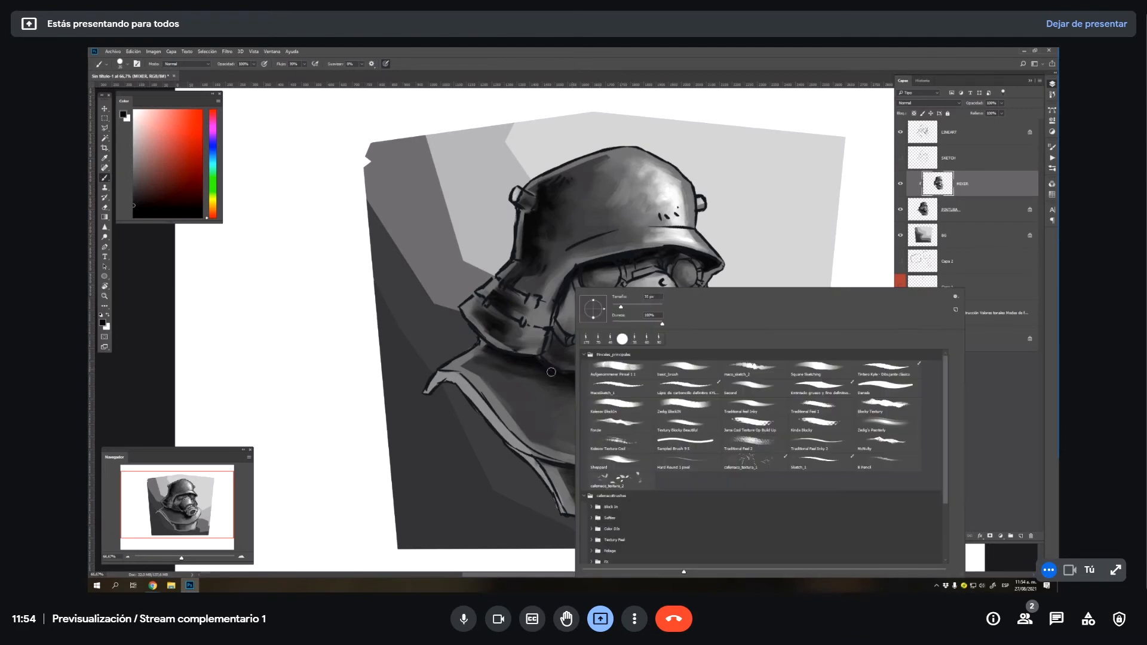
left_click(612, 374)
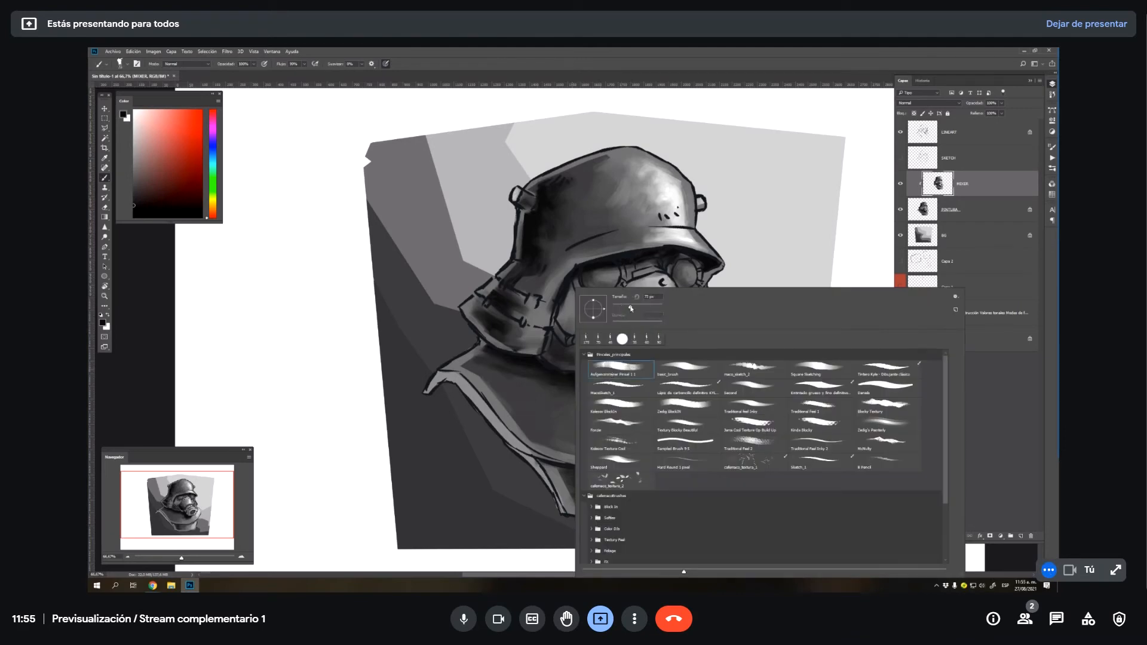
left_click(557, 380)
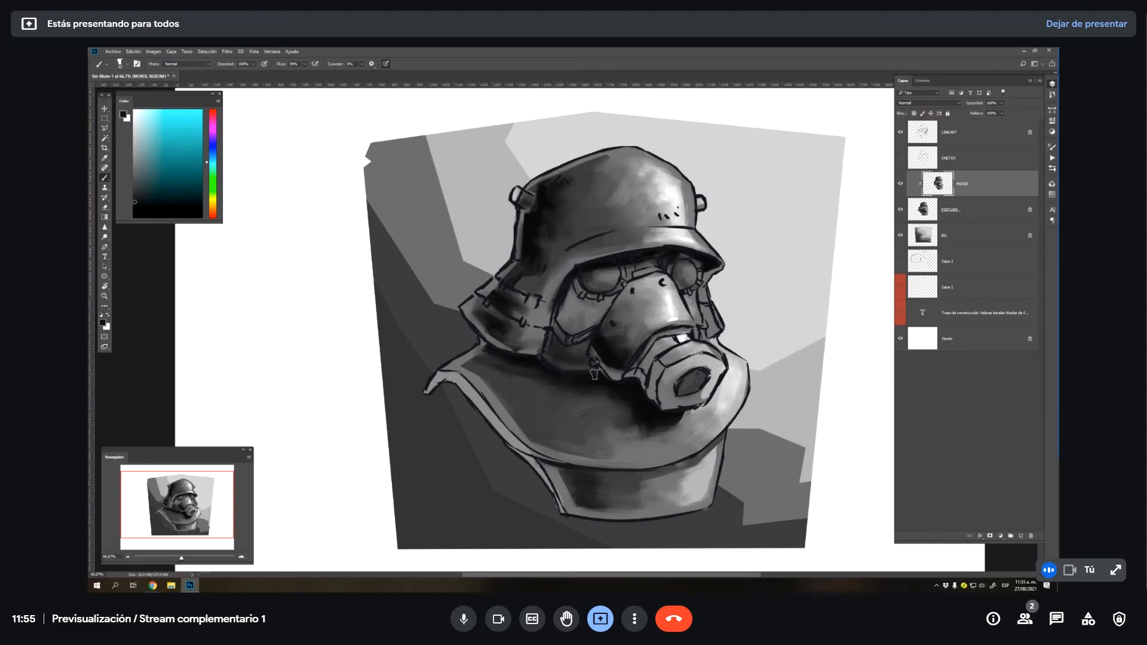
- Paint sampled dark and gray tones around the mask's lower cheek beside the filter
right_click(610, 381, "alt+shift")
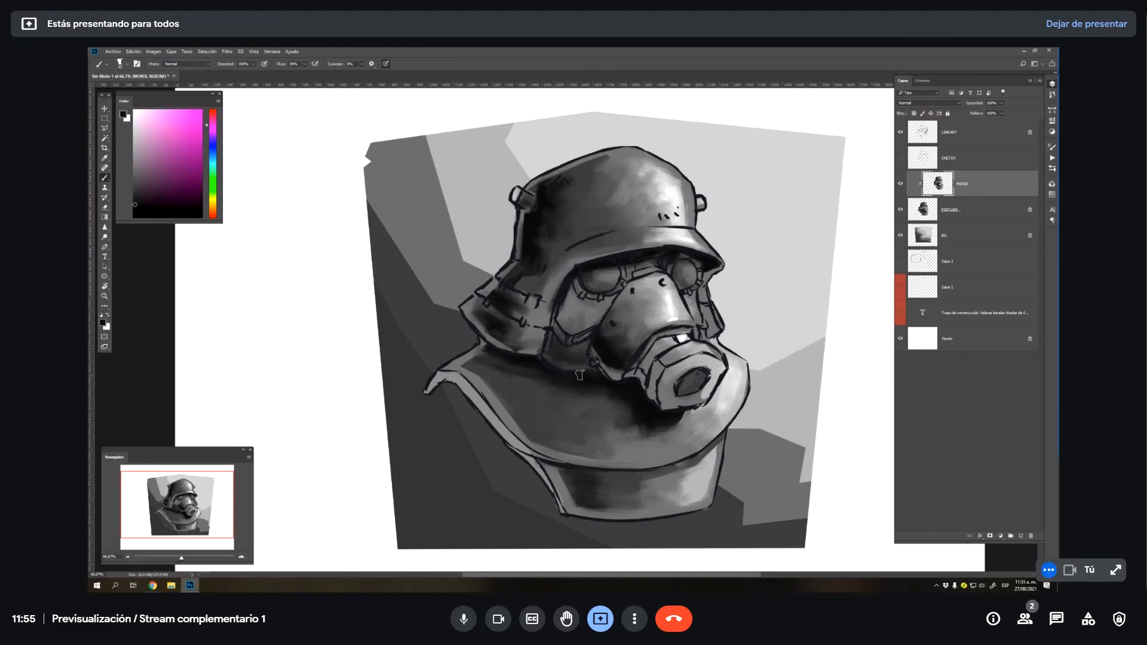
left_click(632, 367, "alt")
right_click(628, 354, "alt+shift")
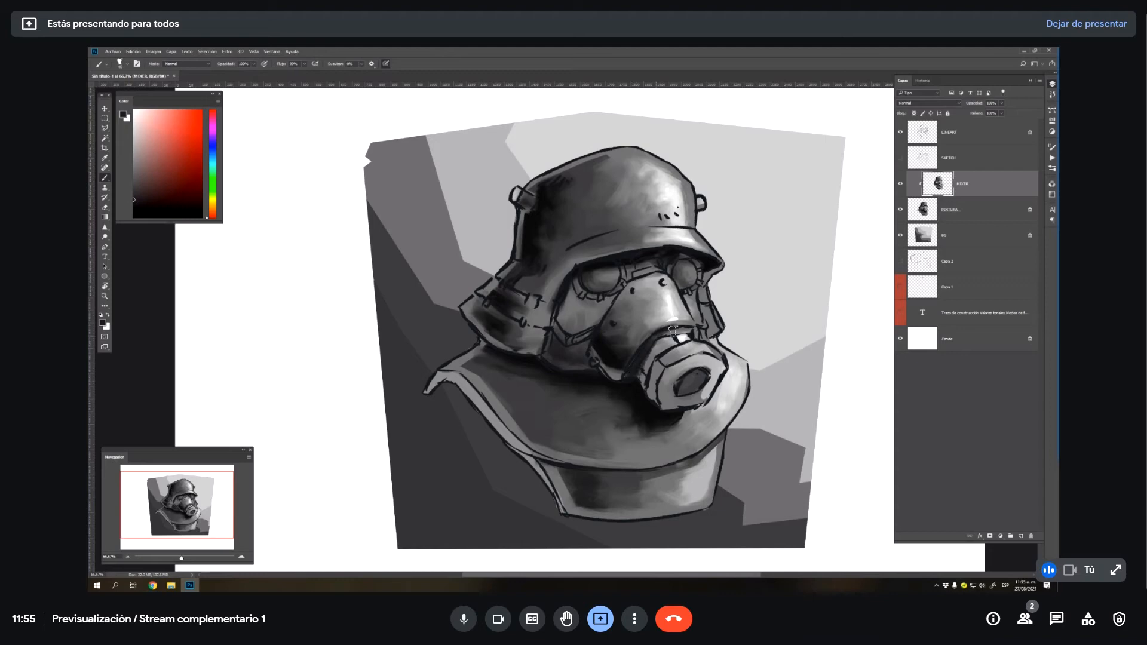
left_click(625, 363, "alt")
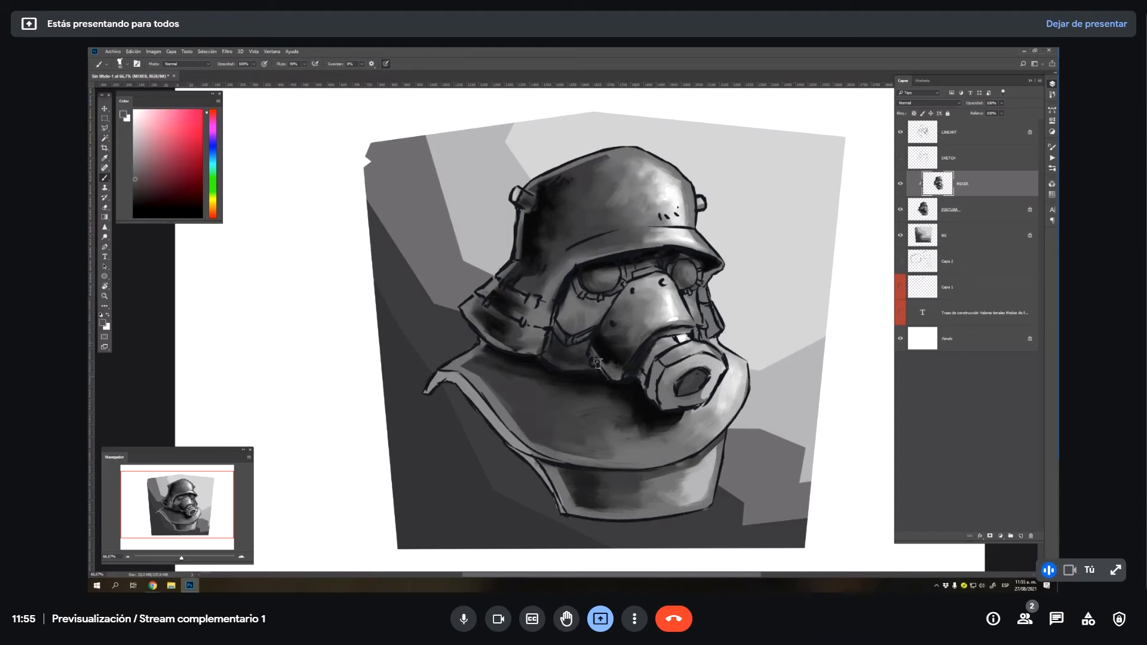
left_click(603, 361, "alt")
mouse_move(603, 368)
left_mouse_down()
mouse_move(619, 362)
mouse_move(596, 348)
left_mouse_up()
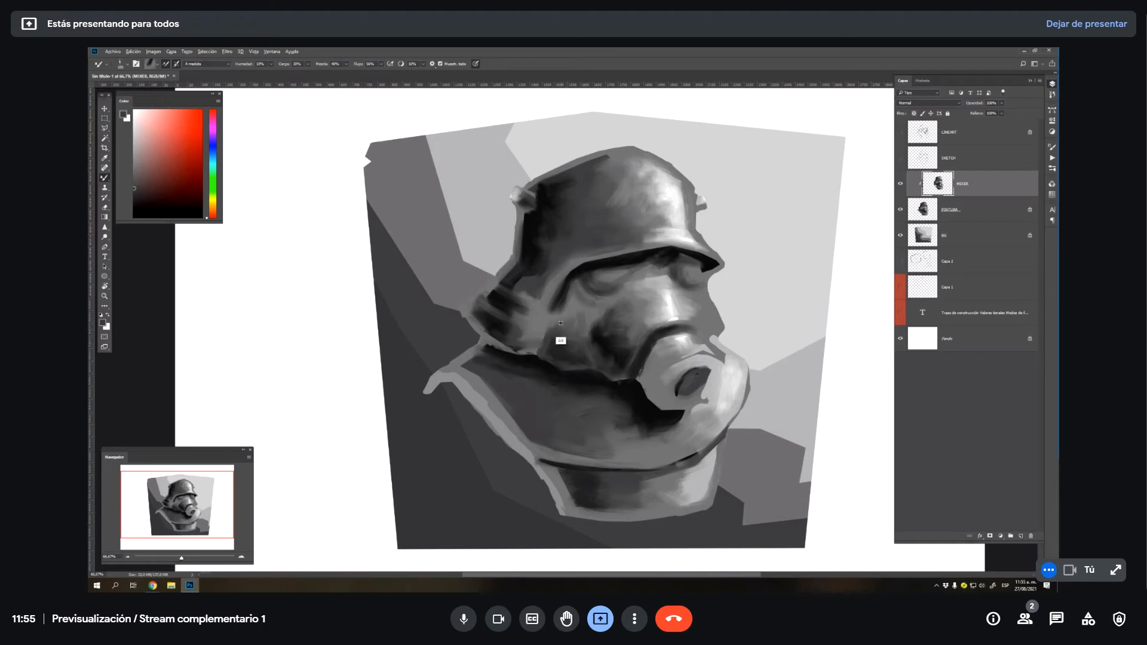
- Blend sampled grays on the mask's cheek and across the helmet's dome and shaded side with the Mixer Brush
left_click(567, 344, "alt")
left_click_drag(572, 337, 562, 335)
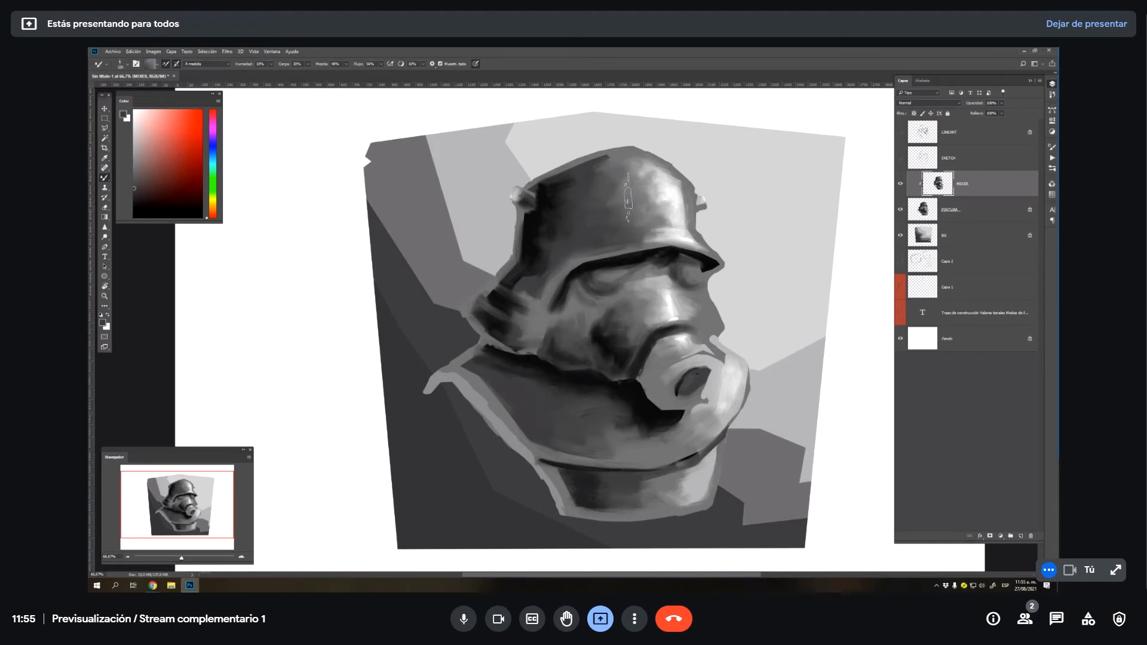
mouse_move(643, 201)
left_mouse_down()
mouse_move(604, 180)
mouse_move(637, 194)
mouse_move(602, 218)
mouse_move(644, 214)
left_mouse_up()
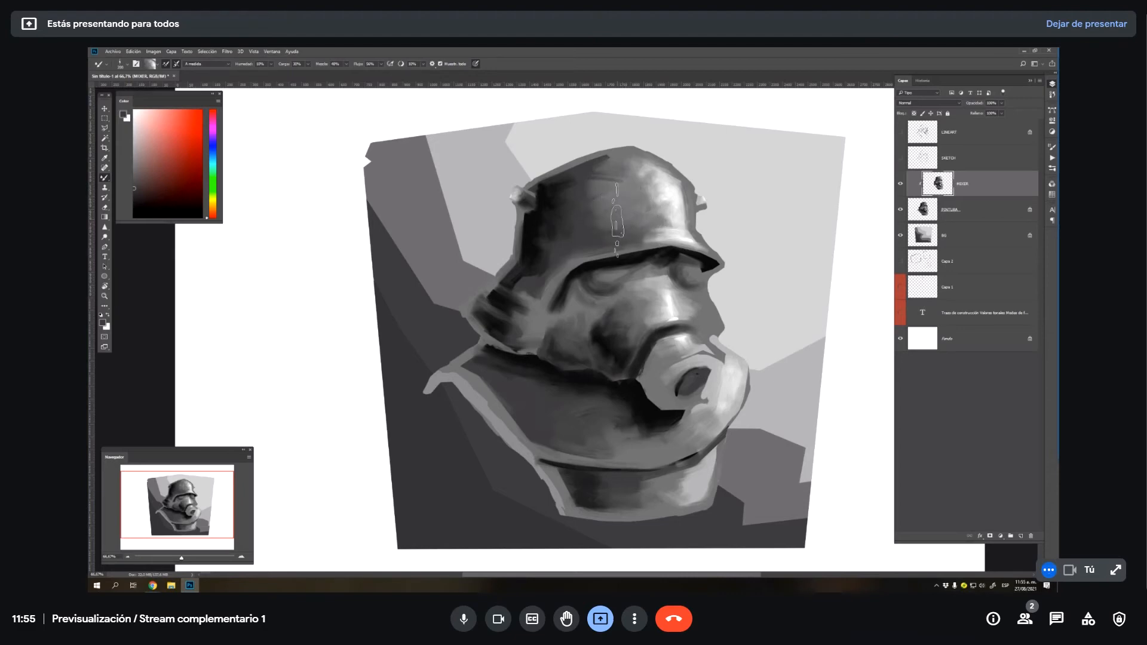
left_click(585, 207, "alt")
mouse_move(585, 207)
left_mouse_down()
mouse_move(625, 199)
mouse_move(587, 204)
mouse_move(587, 192)
mouse_move(610, 199)
mouse_move(578, 175)
mouse_move(611, 196)
mouse_move(596, 232)
mouse_move(600, 199)
mouse_move(530, 283)
mouse_move(508, 274)
mouse_move(530, 255)
mouse_move(546, 260)
mouse_move(558, 228)
mouse_move(599, 261)
left_mouse_up()
left_click(544, 227, "alt")
left_click(534, 285, "alt")
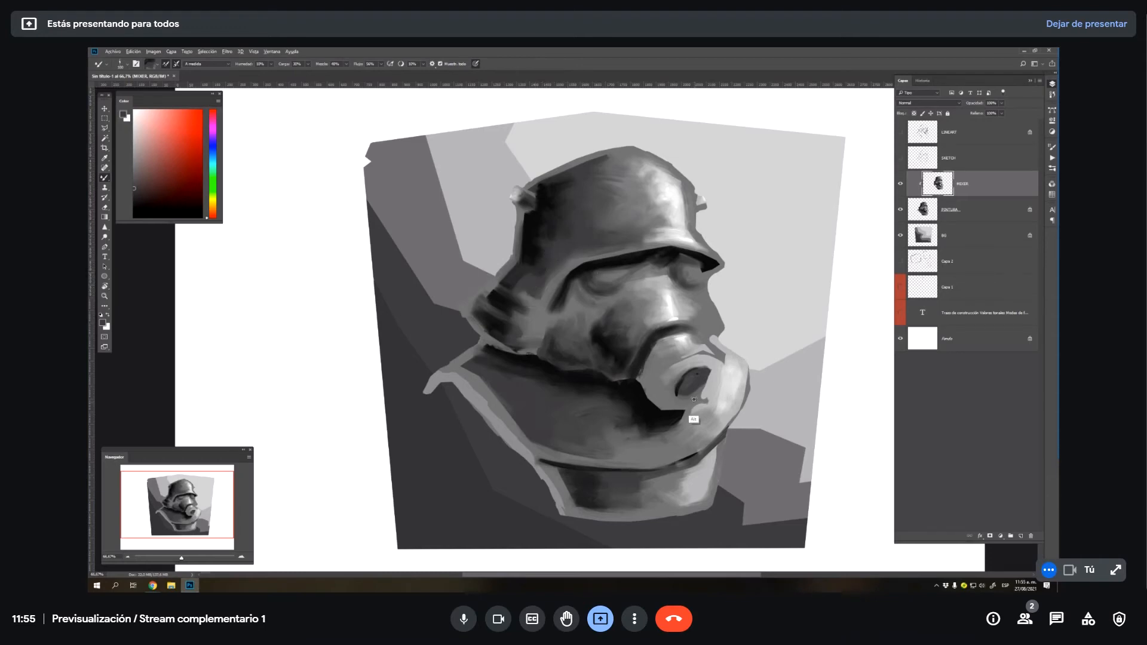
- Blend sampled dark and light grays around the filter's opening, its shaded side and its upper edge
left_click(640, 389, "alt")
mouse_move(690, 399)
left_mouse_down()
mouse_move(665, 404)
mouse_move(674, 381)
mouse_move(666, 399)
mouse_move(702, 391)
mouse_move(668, 396)
mouse_move(676, 375)
left_mouse_up()
left_click(623, 376, "alt")
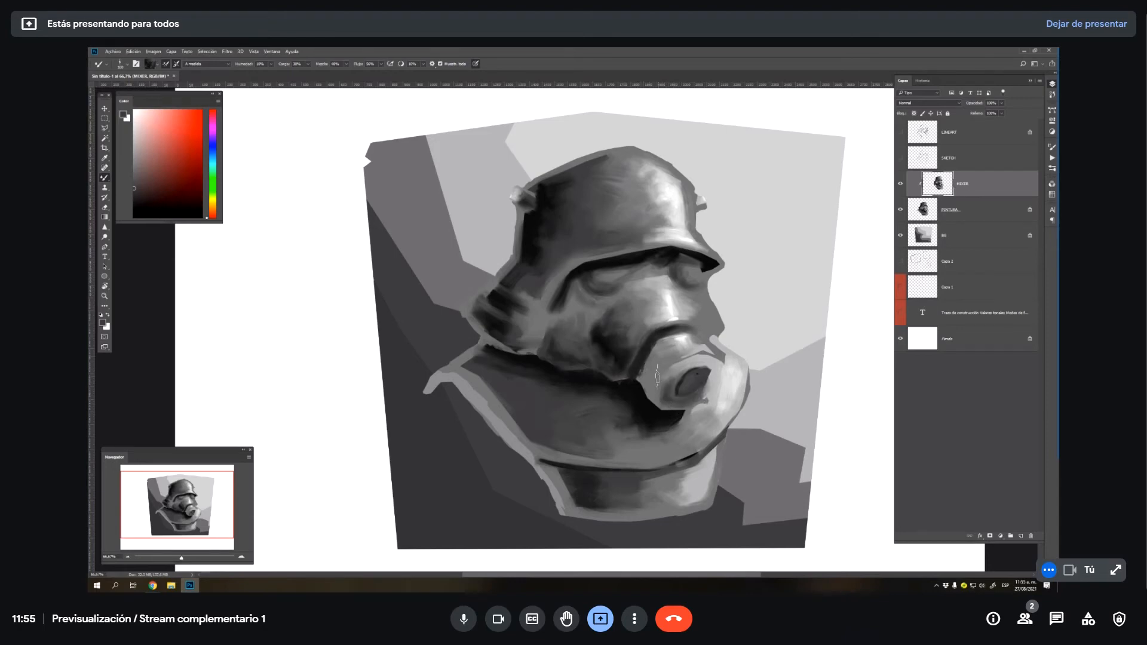
mouse_move(658, 391)
left_mouse_down()
mouse_move(656, 371)
mouse_move(644, 383)
left_mouse_up()
left_click(656, 362, "alt")
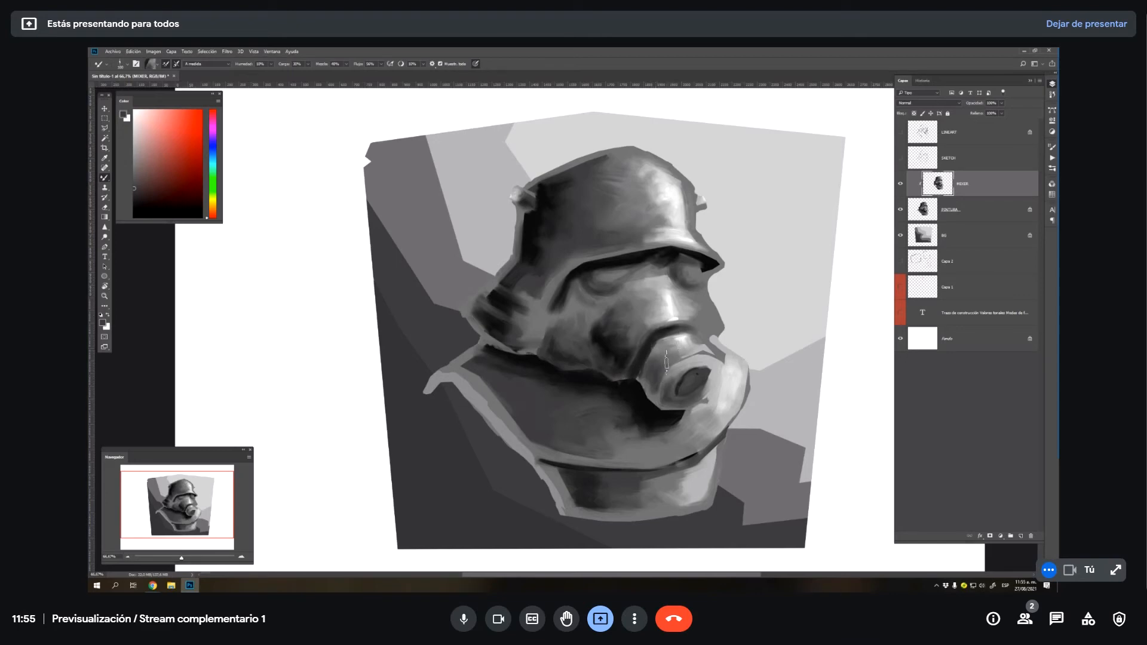
left_click(698, 369, "alt")
left_click_drag(701, 350, 729, 361)
left_click(705, 350, "alt")
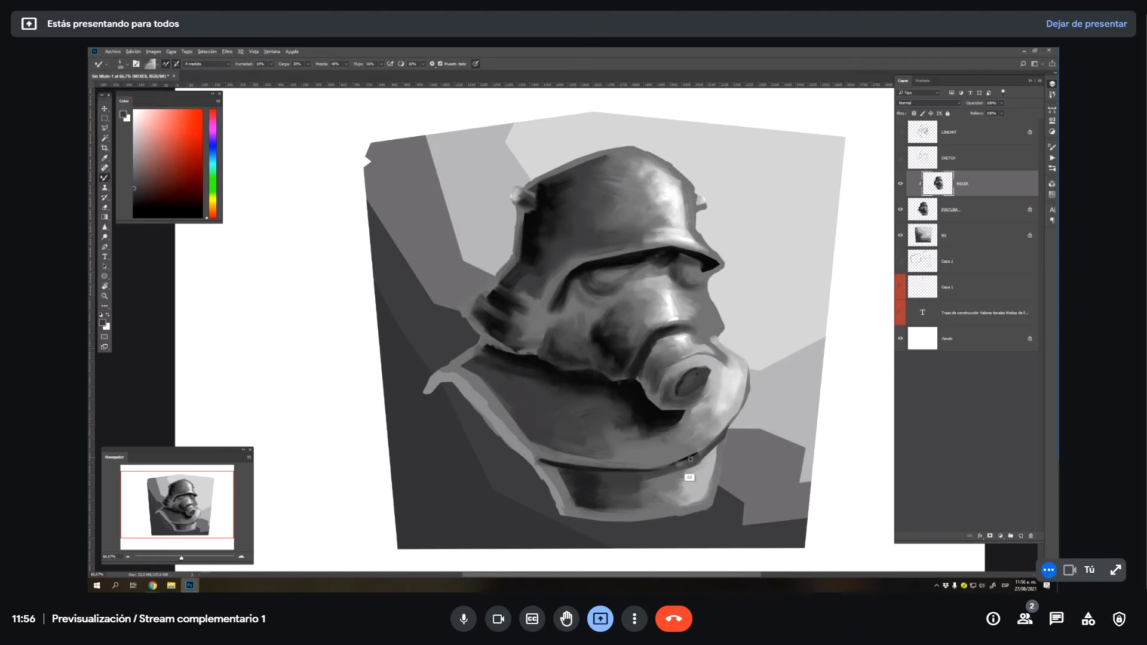
- Show the LINEART layer and darken its lines by lowering the lightness in a Hue/Saturation adjustment
left_click(899, 133)
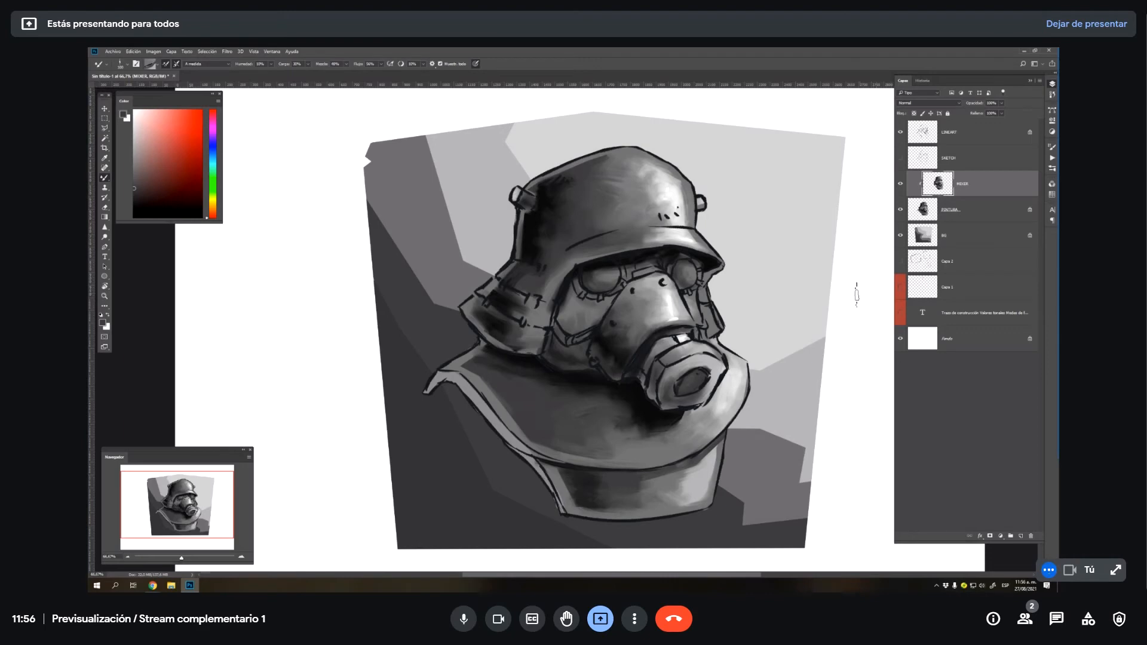
left_click(953, 138)
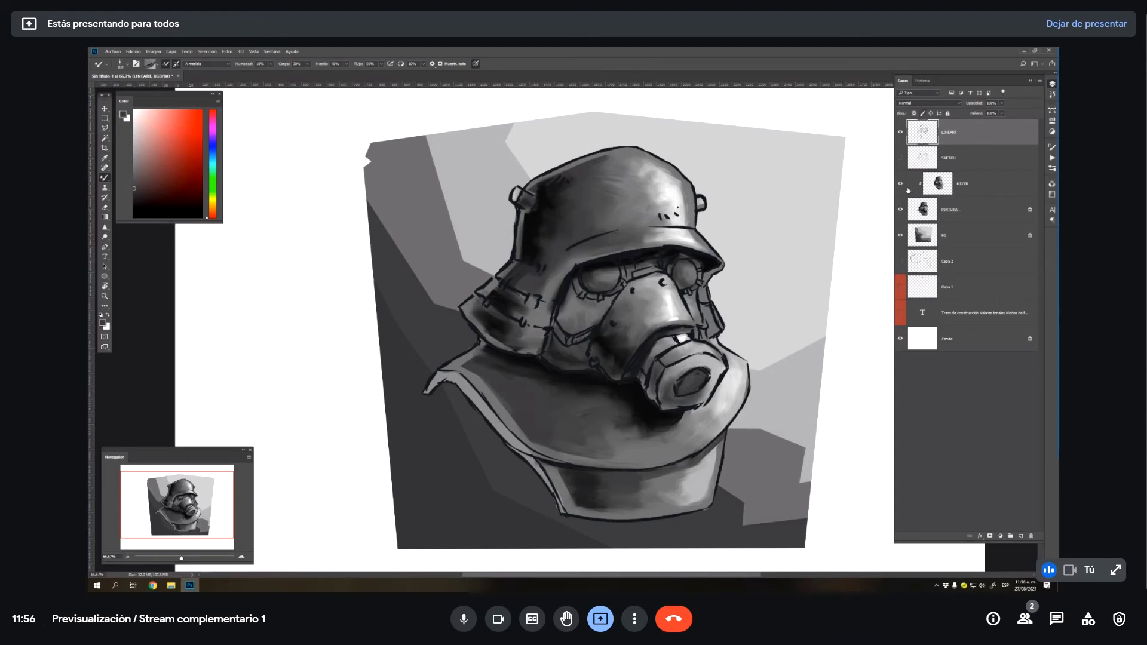
key("ctrl+u")
mouse_move(730, 268)
left_mouse_down()
mouse_move(707, 269)
mouse_move(734, 273)
left_mouse_up()
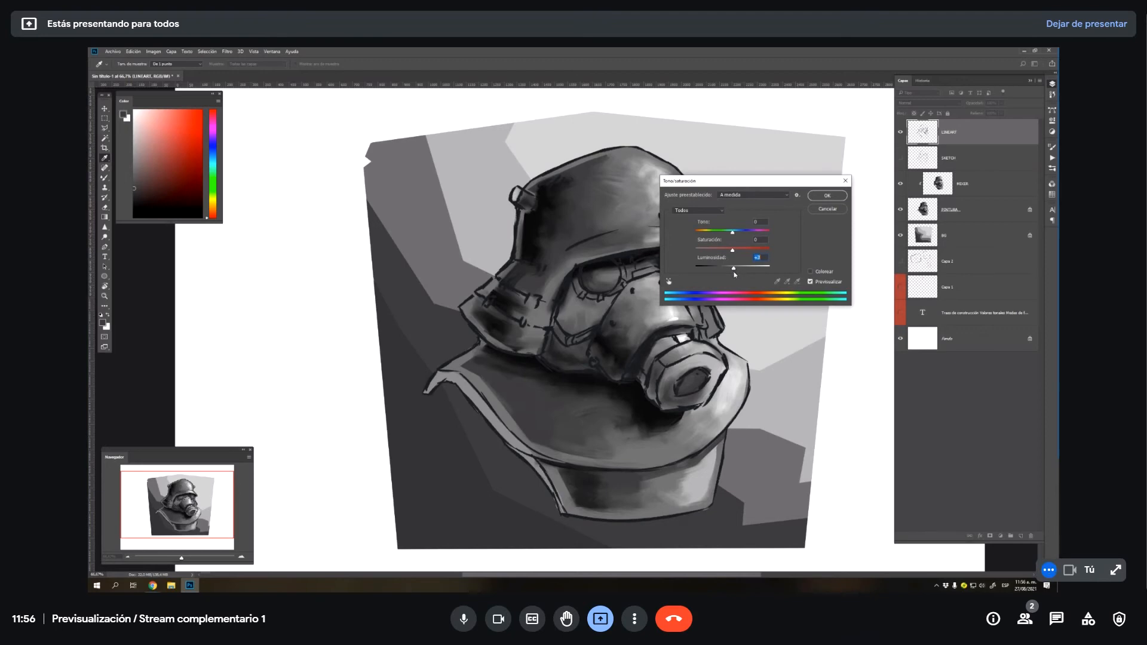
mouse_move(729, 274)
left_mouse_down()
mouse_move(686, 273)
mouse_move(721, 271)
left_mouse_up()
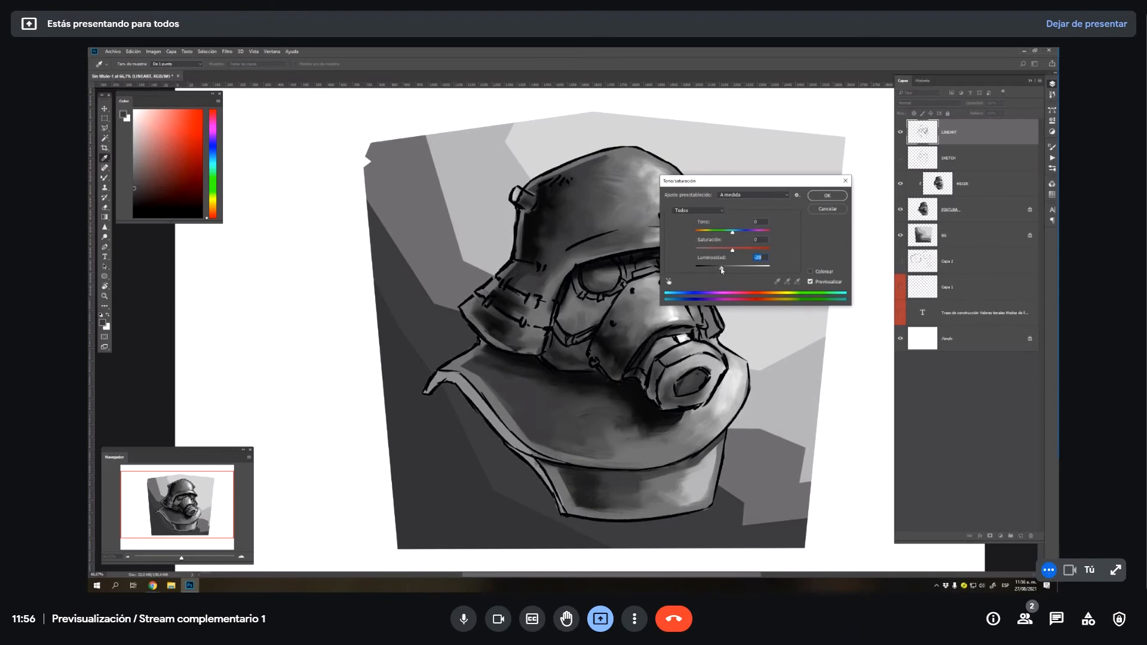
left_click(811, 282)
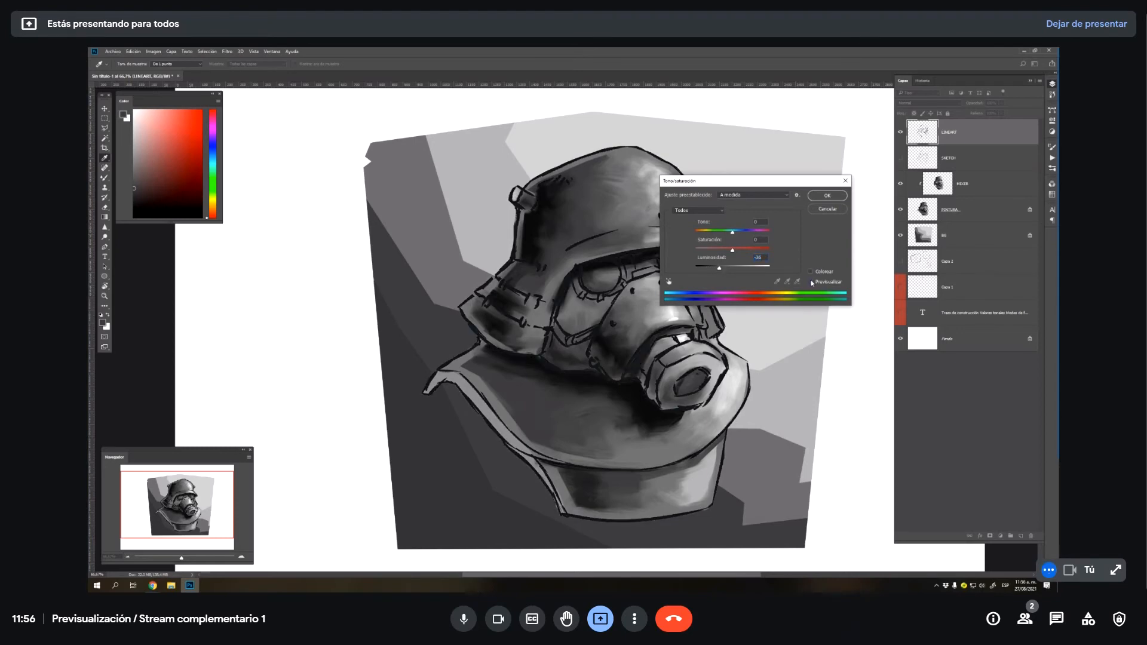
left_click(812, 283)
left_click(828, 196)
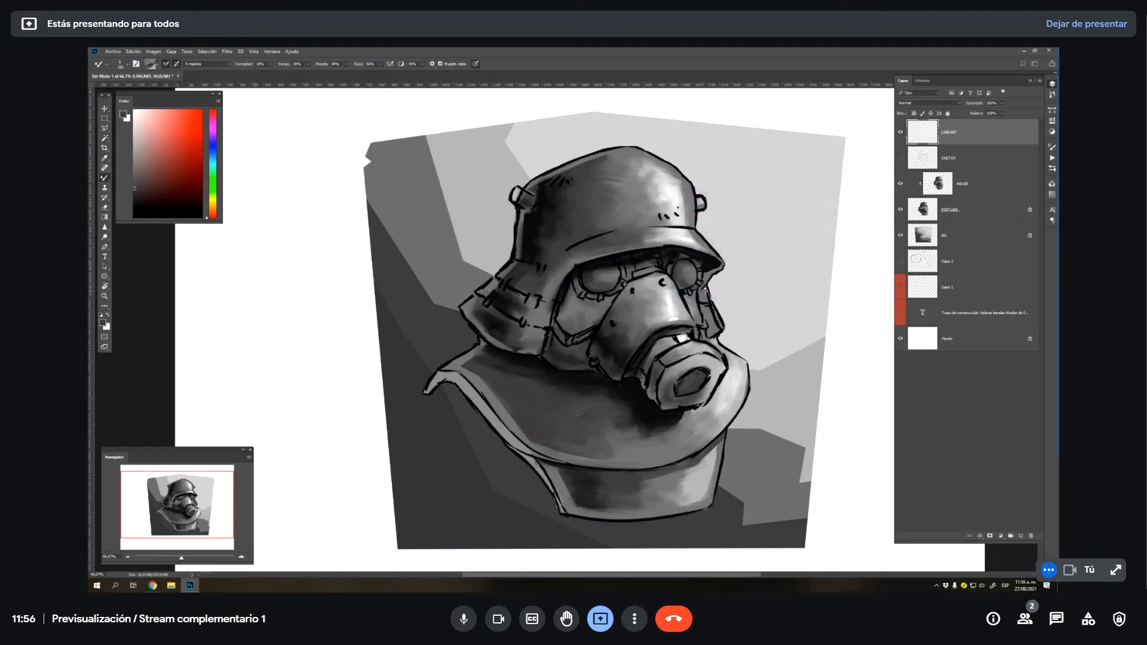
- Hide the lineart and figure layers, and add a new layer named BG_MIX above the BG layer
left_click(901, 131)
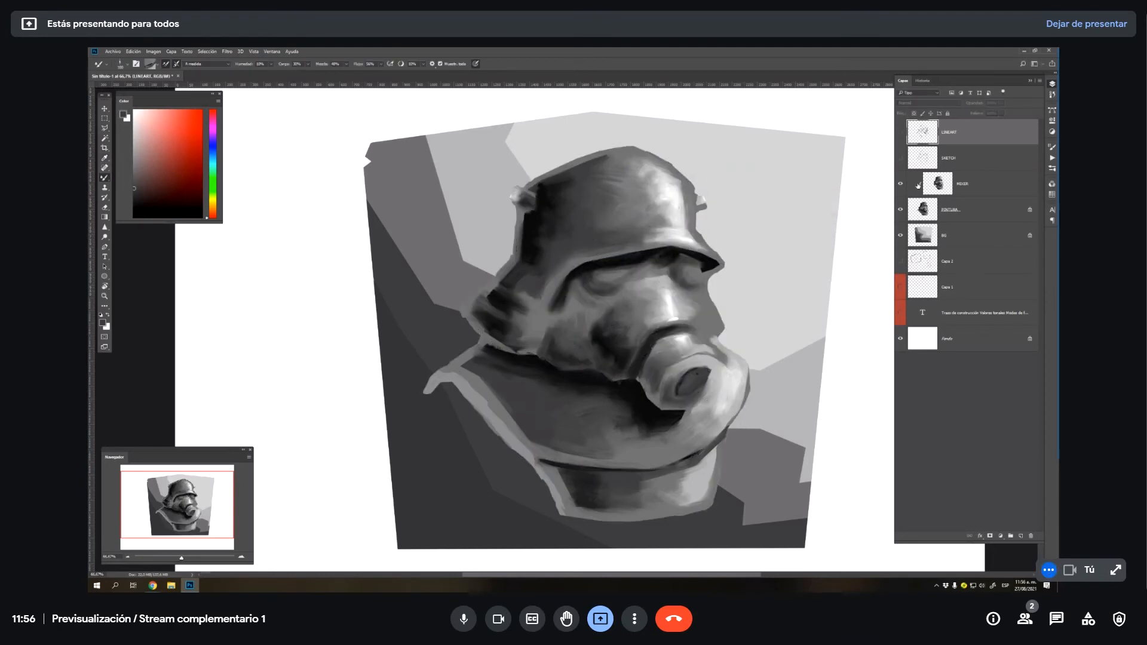
left_click(900, 209)
left_click(980, 239)
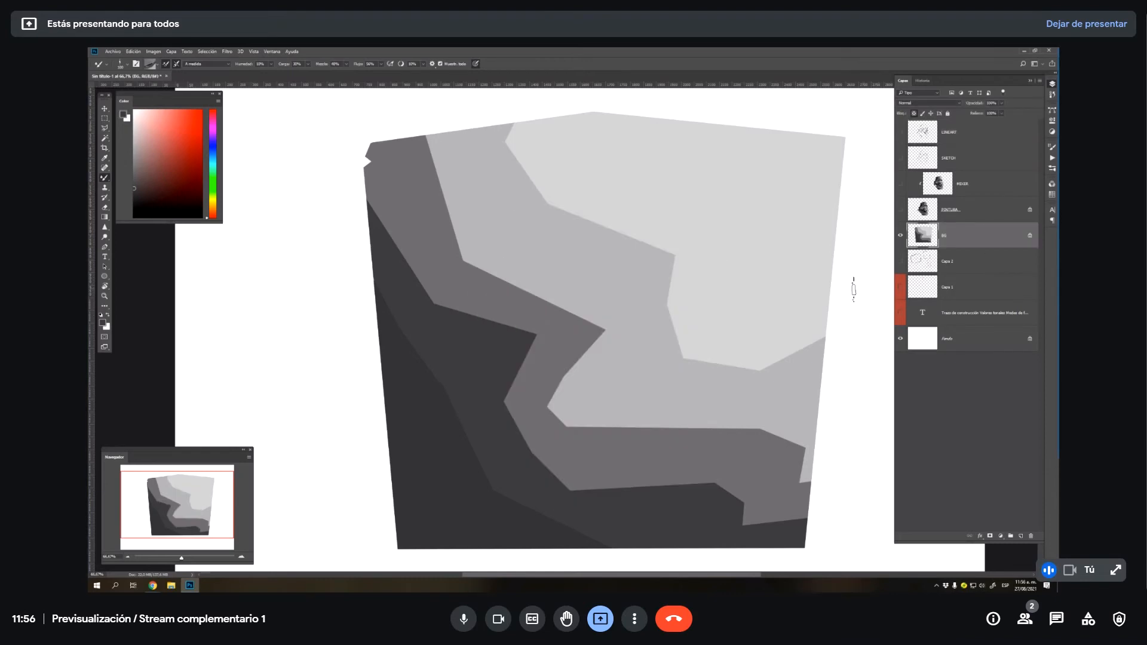
left_click(1027, 535)
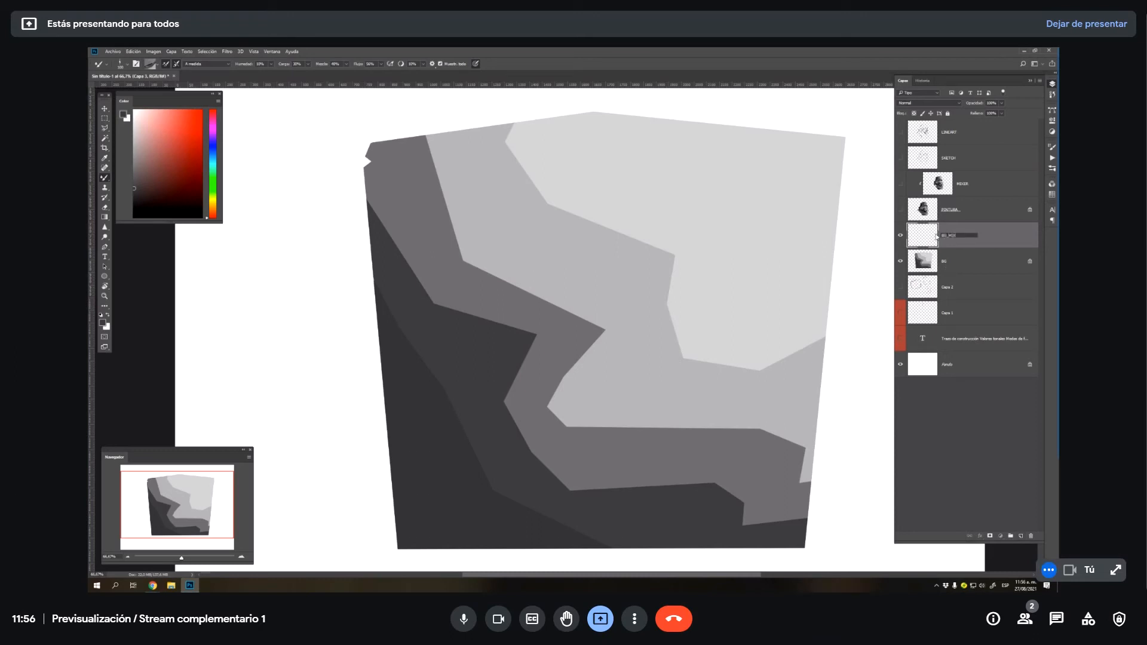
right_click(594, 321)
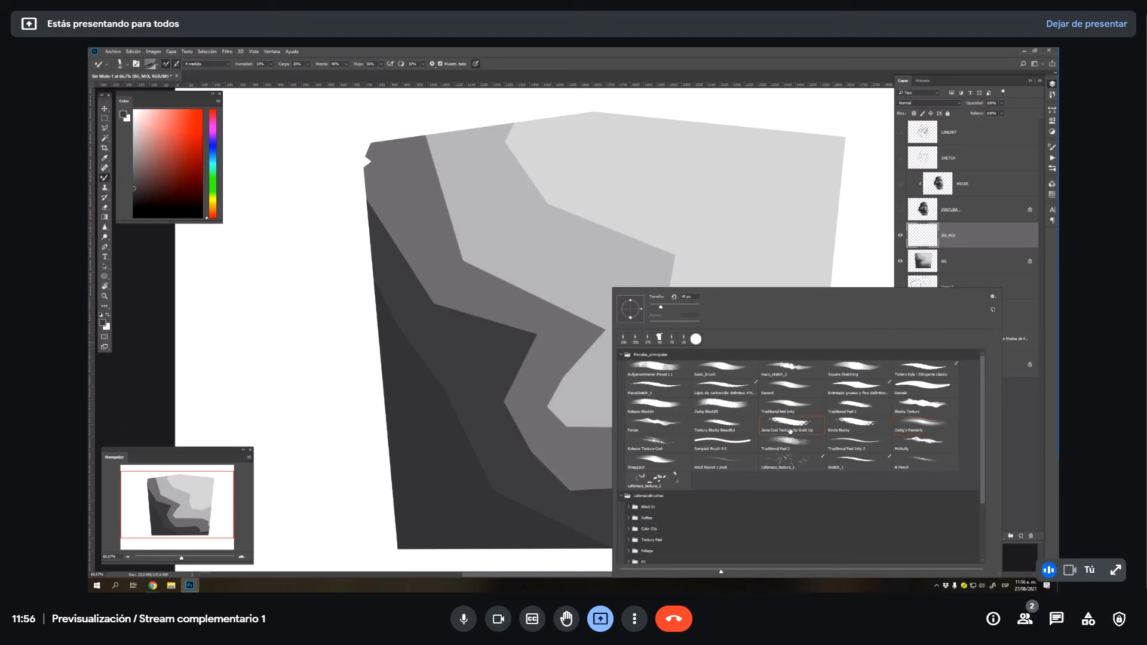
left_click(527, 311)
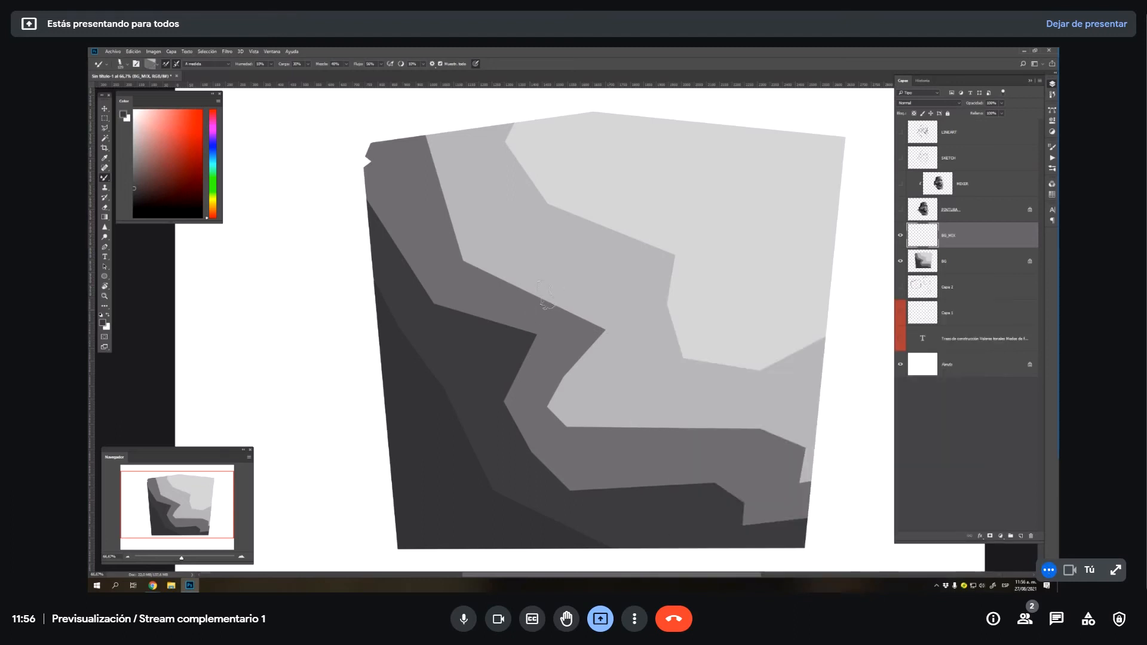
right_click(623, 264)
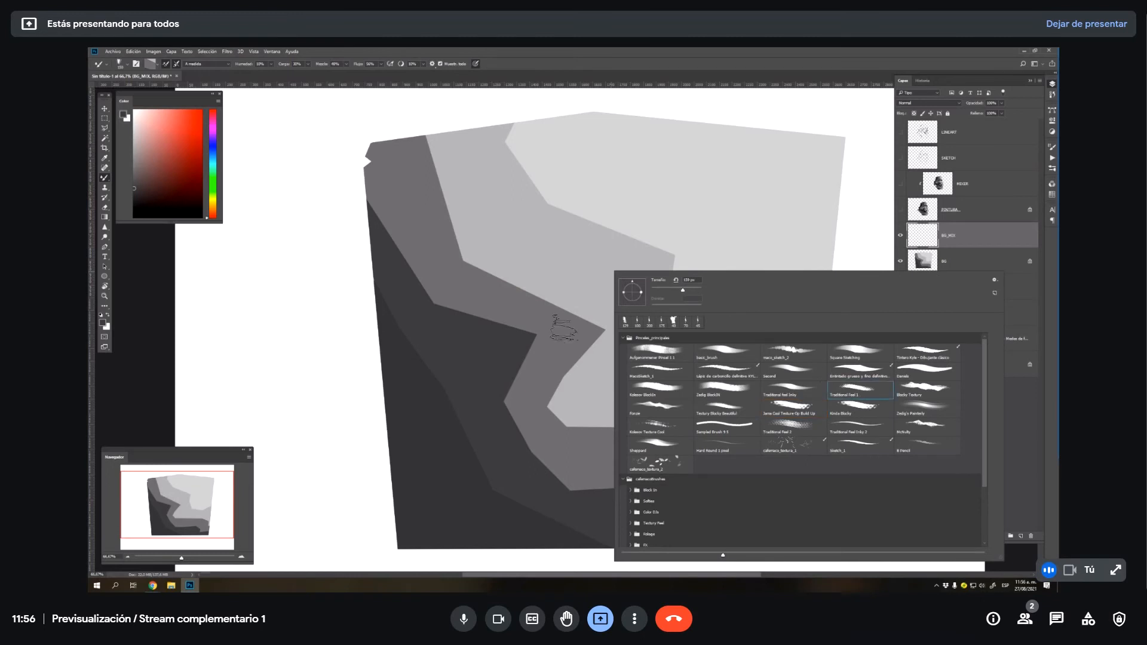
left_click(578, 300)
left_click_drag(607, 328, 532, 280)
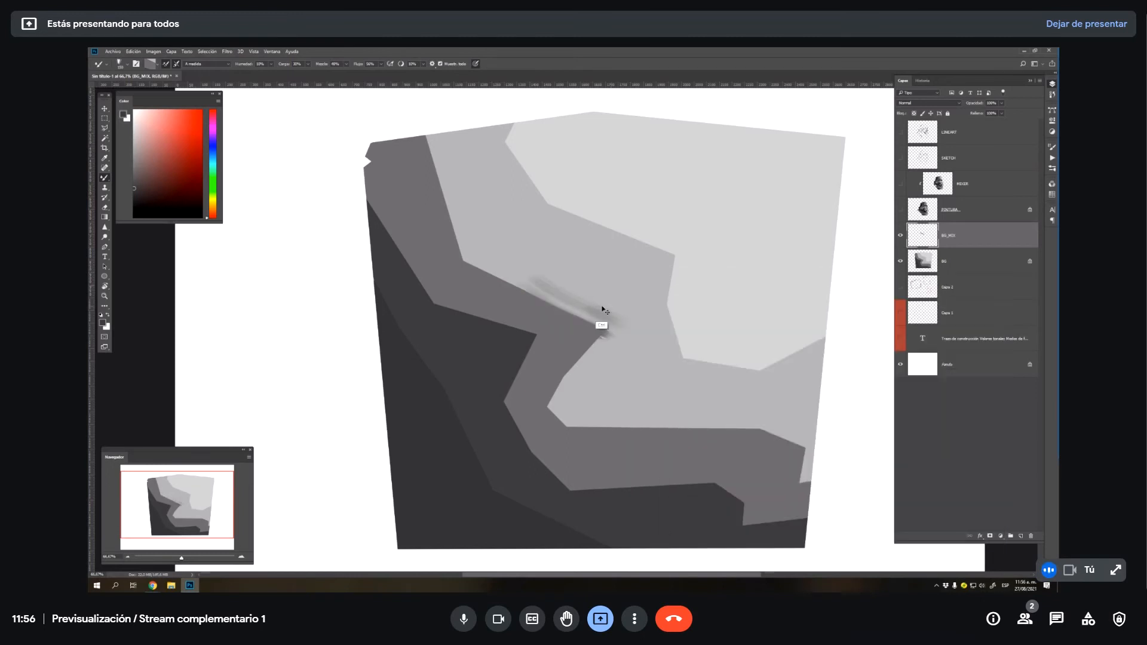
key("ctrl+z")
- Choose a textured brush preset in the Pinceles_principales group and smudge the mid-gray background shape's upper edge
right_click(578, 292)
left_click(632, 439)
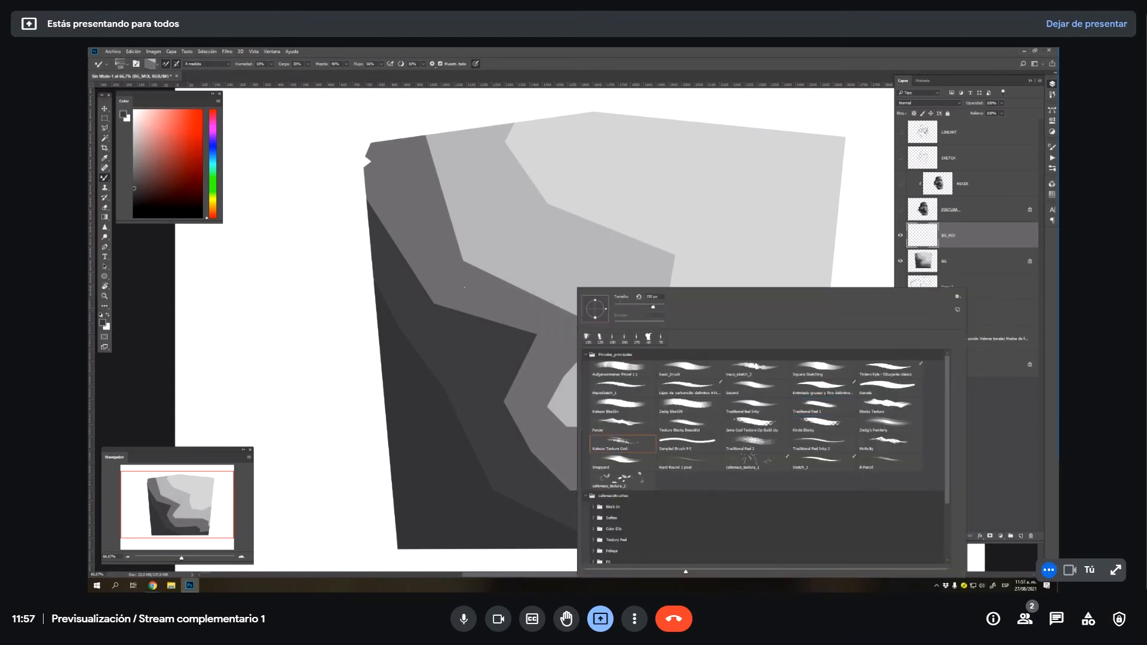
key("Return")
left_click_drag(463, 261, 545, 308)
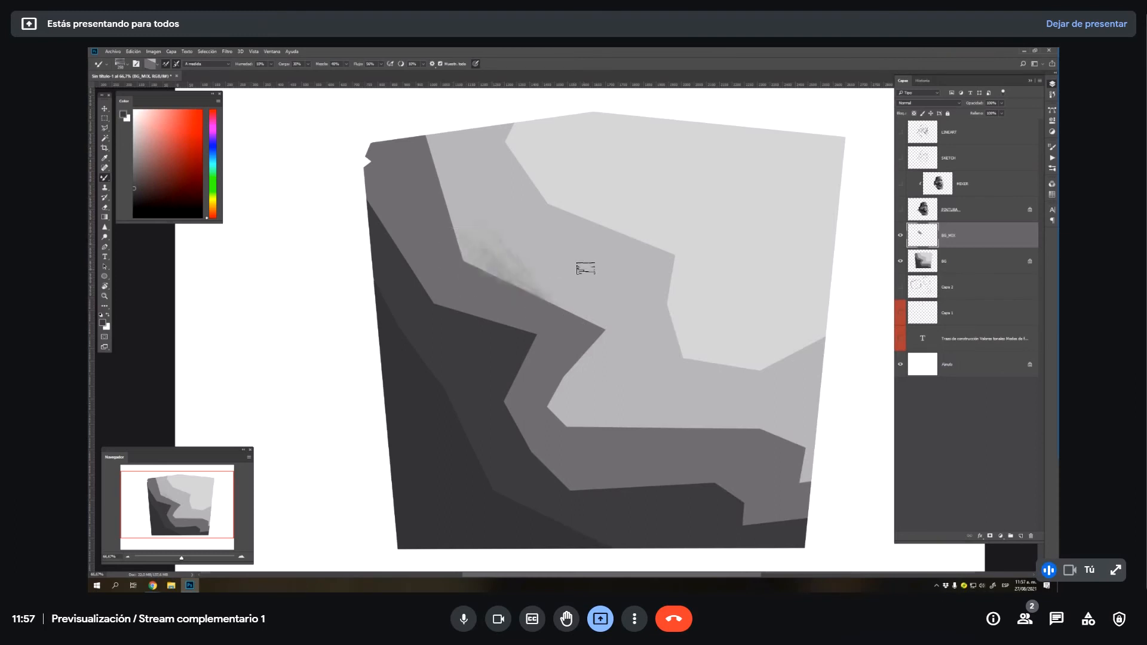
- Switch to the first preset in Pinceles_principales and blend the mid and dark gray shapes across the background's left half
right_click(585, 270)
left_click(637, 358)
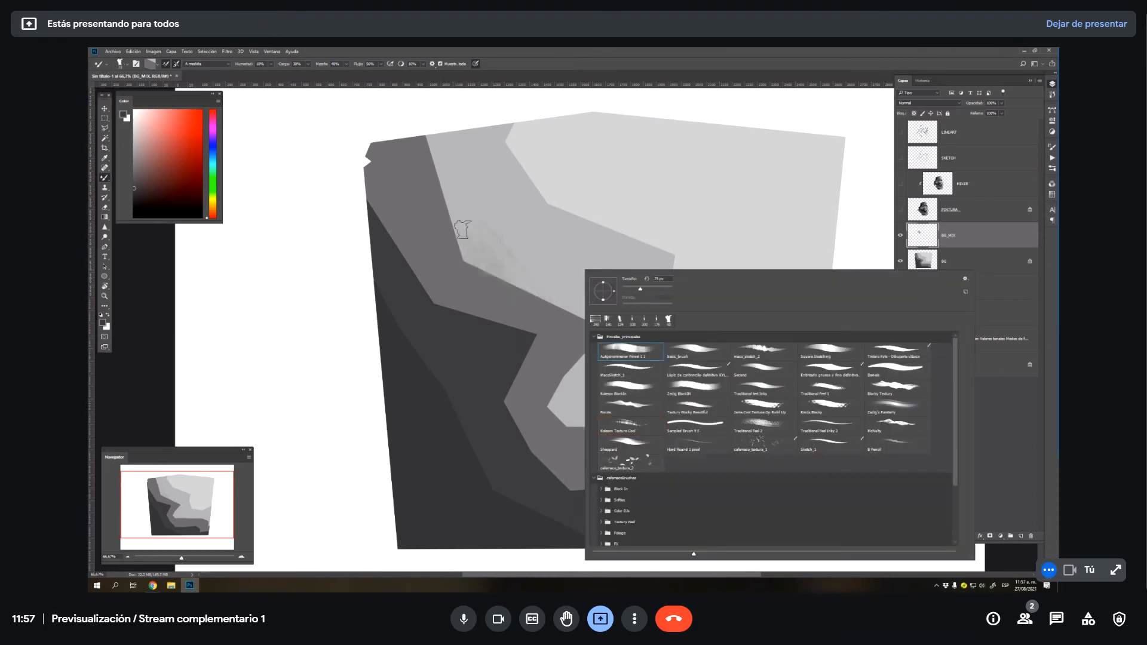
key("Return")
mouse_move(461, 230)
left_mouse_down()
mouse_move(480, 261)
mouse_move(538, 260)
mouse_move(485, 257)
mouse_move(541, 274)
mouse_move(529, 302)
mouse_move(573, 294)
mouse_move(627, 335)
mouse_move(638, 324)
mouse_move(557, 358)
mouse_move(593, 381)
mouse_move(562, 385)
mouse_move(561, 423)
mouse_move(605, 394)
mouse_move(618, 440)
mouse_move(556, 439)
left_mouse_up()
key("ctrl+z")
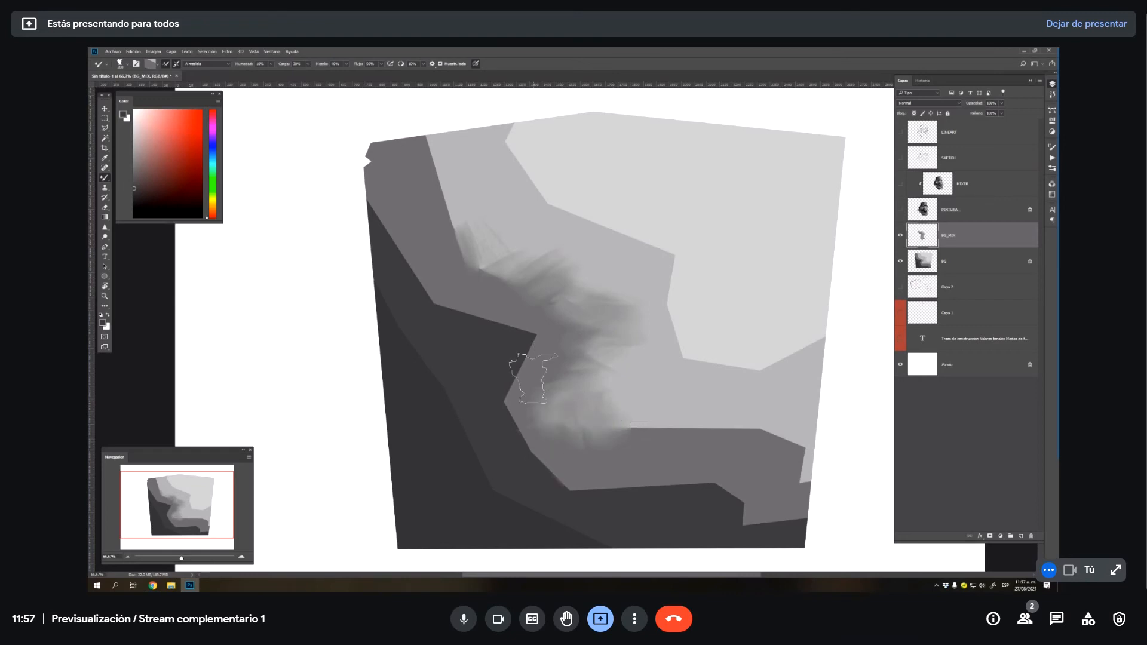
mouse_move(533, 378)
left_mouse_down()
mouse_move(527, 328)
mouse_move(503, 409)
mouse_move(477, 369)
mouse_move(539, 476)
mouse_move(508, 374)
mouse_move(519, 313)
mouse_move(513, 339)
mouse_move(514, 324)
mouse_move(524, 335)
mouse_move(487, 348)
mouse_move(461, 269)
mouse_move(488, 302)
mouse_move(425, 300)
mouse_move(393, 221)
mouse_move(410, 293)
mouse_move(392, 280)
mouse_move(379, 238)
mouse_move(407, 210)
mouse_move(384, 291)
mouse_move(401, 228)
mouse_move(425, 260)
left_mouse_up()
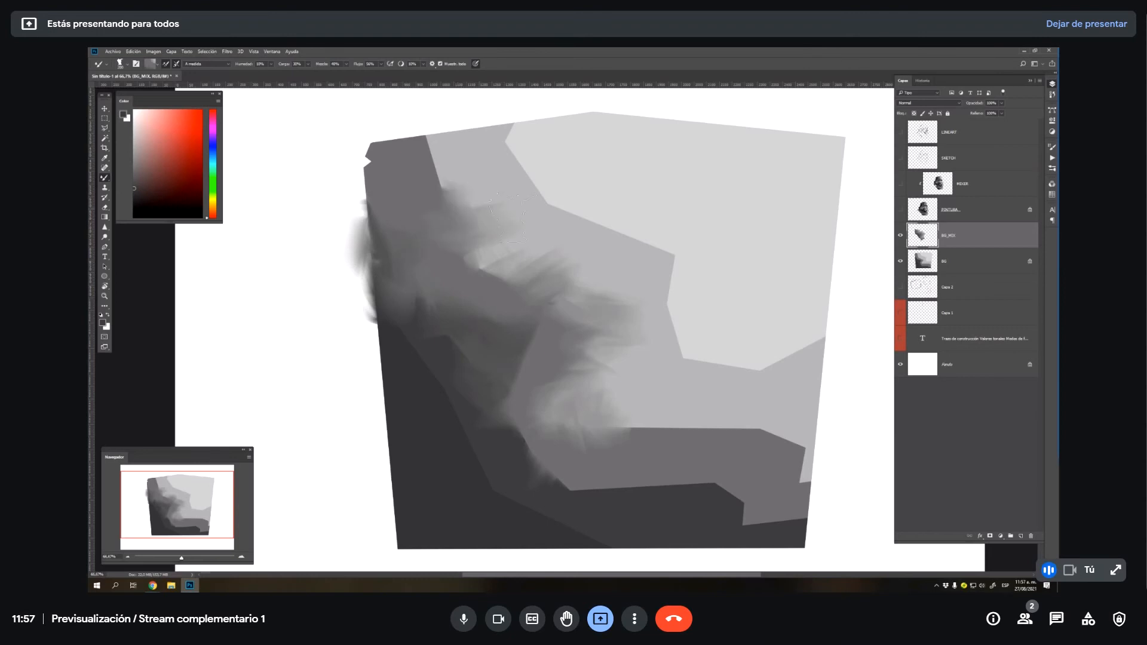
- Blend the background's upper-left grays and the boundary between its light gray shapes toward the right edge
right_click(524, 218)
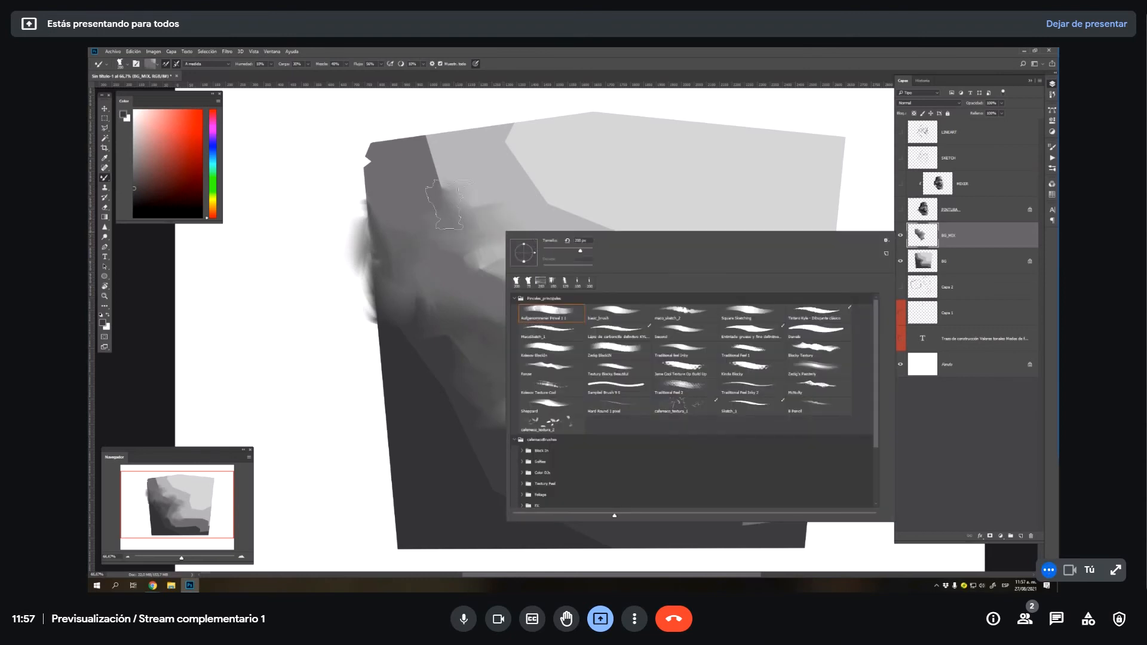
left_click(448, 220)
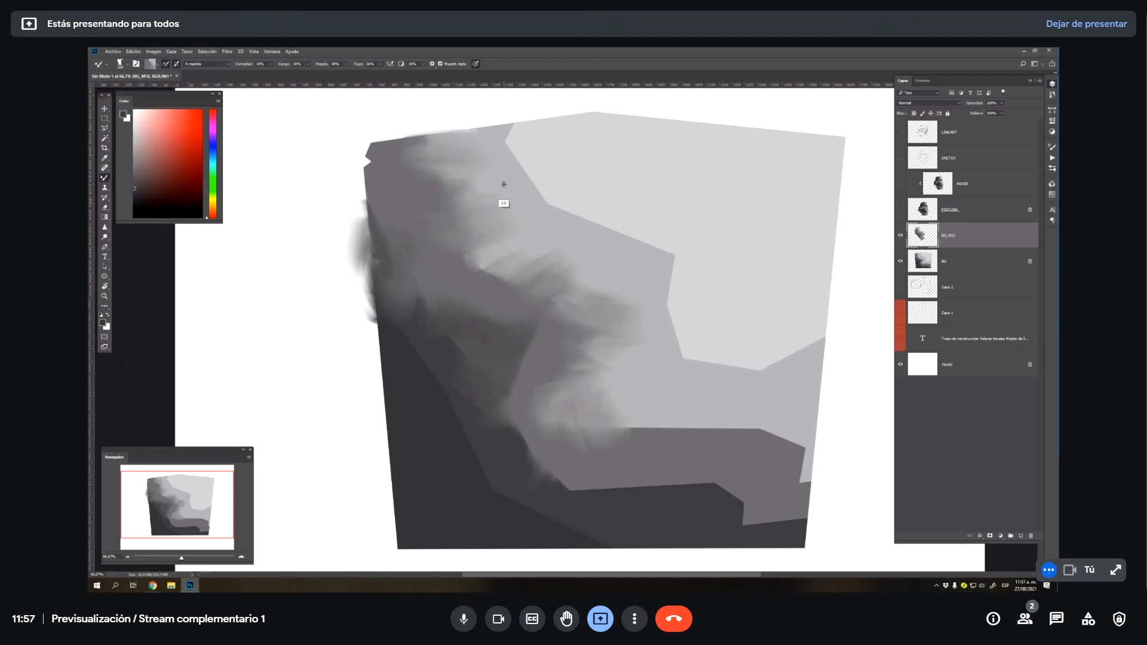
mouse_move(502, 192)
left_mouse_down()
mouse_move(546, 153)
mouse_move(570, 162)
mouse_move(533, 189)
mouse_move(600, 217)
mouse_move(641, 197)
mouse_move(642, 245)
mouse_move(673, 297)
mouse_move(674, 346)
mouse_move(690, 338)
mouse_move(637, 339)
mouse_move(707, 375)
mouse_move(781, 354)
mouse_move(738, 306)
mouse_move(787, 356)
mouse_move(742, 269)
mouse_move(693, 330)
left_mouse_up()
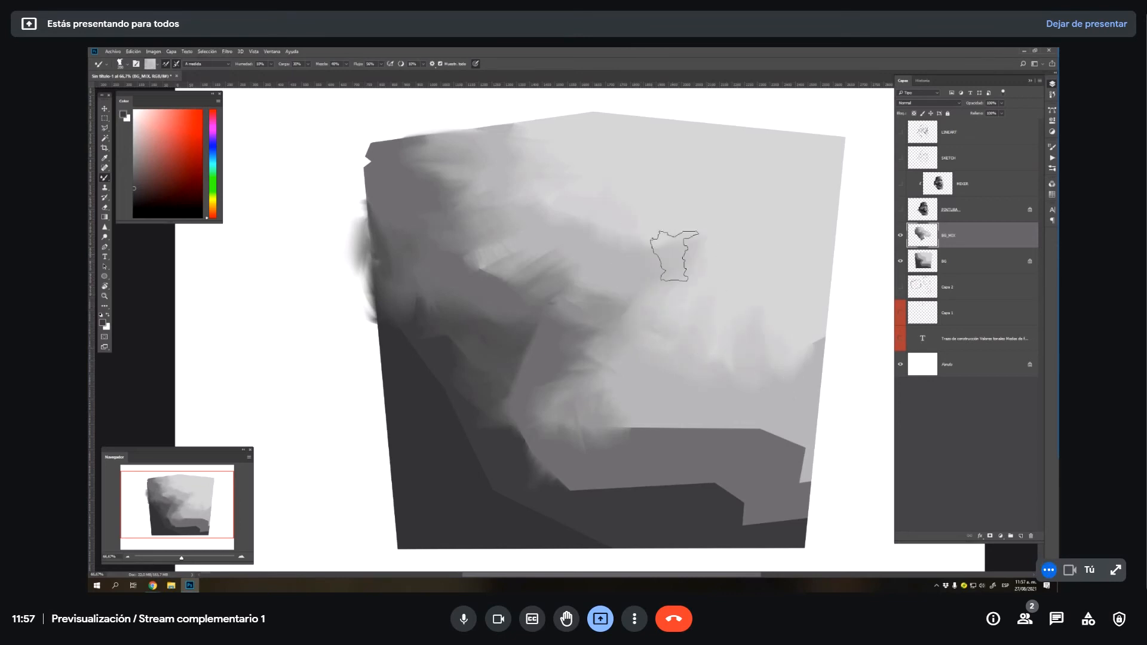
- Enlarge the mixer brush and blend sampled light tones over the background's upper-right area and center
key("bracketright")
key("bracketright")
key("bracketright")
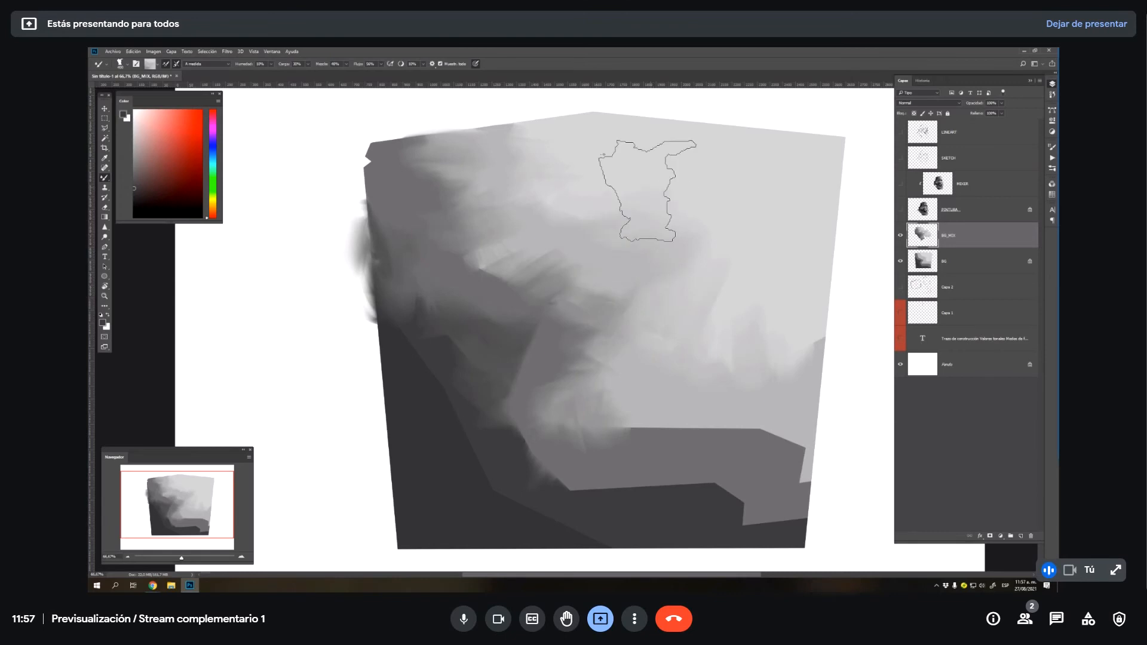
key("alt")
left_click(854, 116, "alt")
mouse_move(689, 171)
left_mouse_down()
mouse_move(764, 192)
mouse_move(648, 166)
mouse_move(768, 280)
mouse_move(783, 268)
mouse_move(664, 200)
mouse_move(746, 240)
left_mouse_up()
left_click(871, 217, "alt")
left_click(726, 273, "alt")
mouse_move(714, 296)
left_mouse_down()
mouse_move(698, 315)
mouse_move(658, 325)
left_mouse_up()
- Reduce the brush and blend sampled grays along the lower background edges, deepening the lower-left corner to near black
left_click(605, 333, "alt")
key("bracketleft")
mouse_move(589, 383)
left_mouse_down()
mouse_move(572, 270)
mouse_move(606, 395)
mouse_move(625, 367)
left_mouse_up()
key("bracketleft")
key("bracketleft")
mouse_move(620, 426)
left_mouse_down()
mouse_move(669, 436)
mouse_move(769, 410)
mouse_move(783, 485)
left_mouse_up()
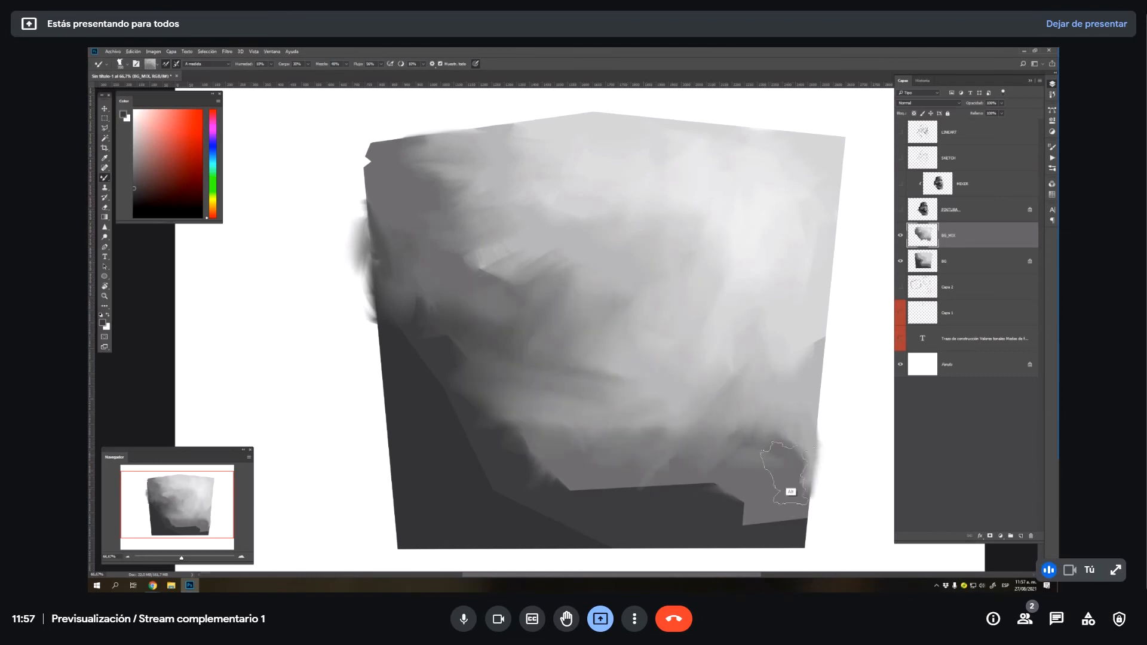
mouse_move(643, 490)
left_mouse_down()
mouse_move(692, 512)
mouse_move(742, 474)
mouse_move(665, 512)
mouse_move(468, 512)
mouse_move(568, 518)
mouse_move(508, 423)
mouse_move(434, 427)
mouse_move(416, 474)
mouse_move(487, 487)
mouse_move(525, 448)
mouse_move(436, 399)
mouse_move(486, 435)
mouse_move(448, 525)
mouse_move(547, 519)
mouse_move(533, 425)
mouse_move(568, 430)
left_mouse_up()
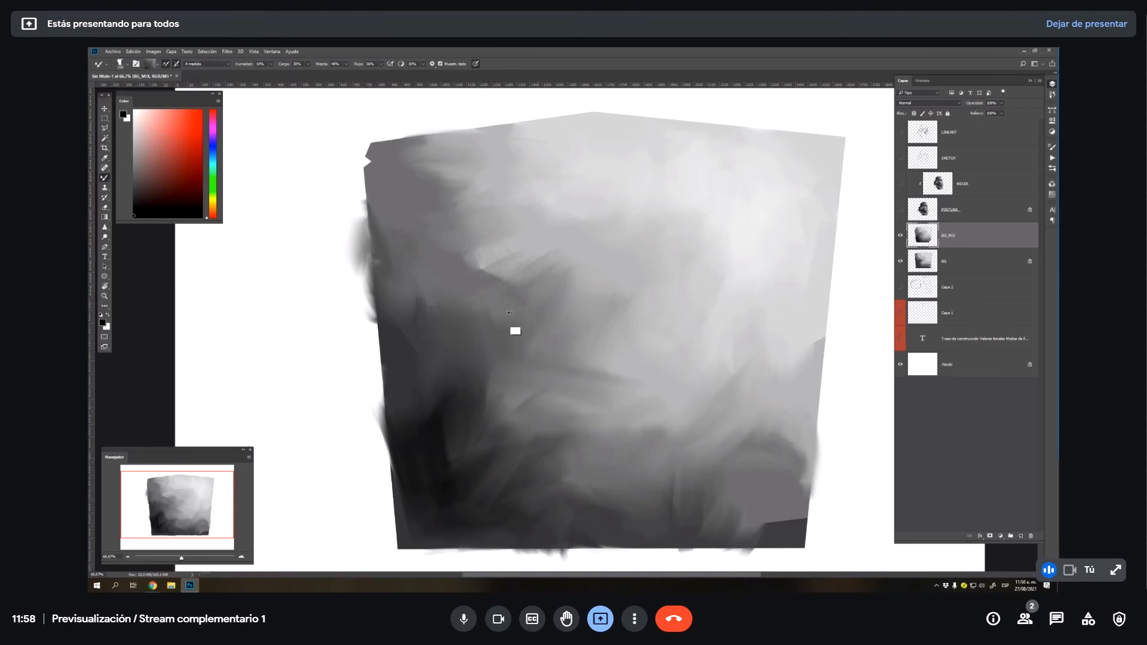
- Smooth the background's left-center and lower-left transitions with sampled mid and dark grays
left_click(515, 332, "alt")
left_click_drag(493, 263, 587, 214)
left_click(559, 339, "alt")
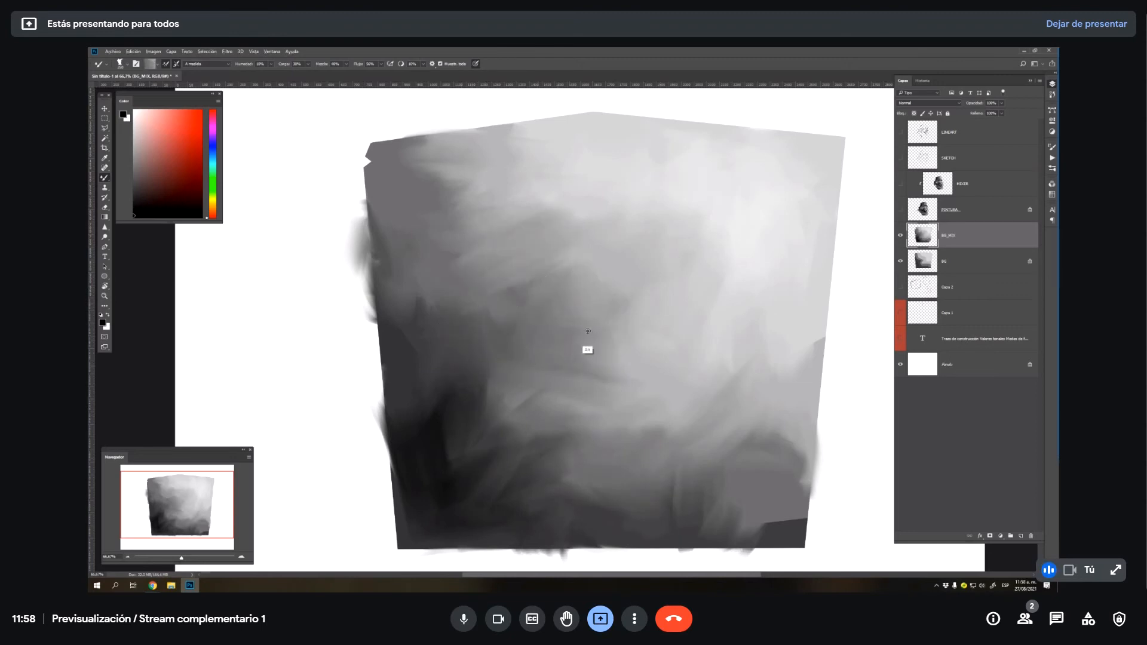
left_click(588, 331, "alt")
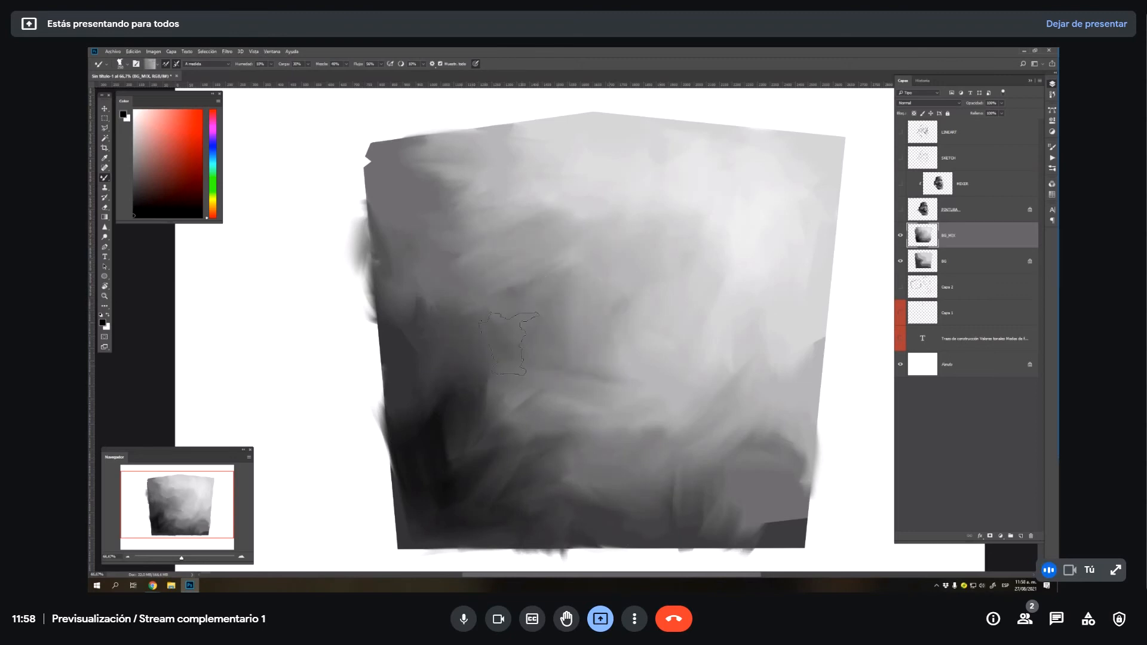
left_click(474, 421, "alt")
left_click_drag(474, 426, 423, 436)
mouse_move(596, 433)
left_mouse_down()
mouse_move(528, 472)
mouse_move(499, 354)
mouse_move(475, 374)
mouse_move(585, 456)
left_mouse_up()
left_click(585, 448, "alt")
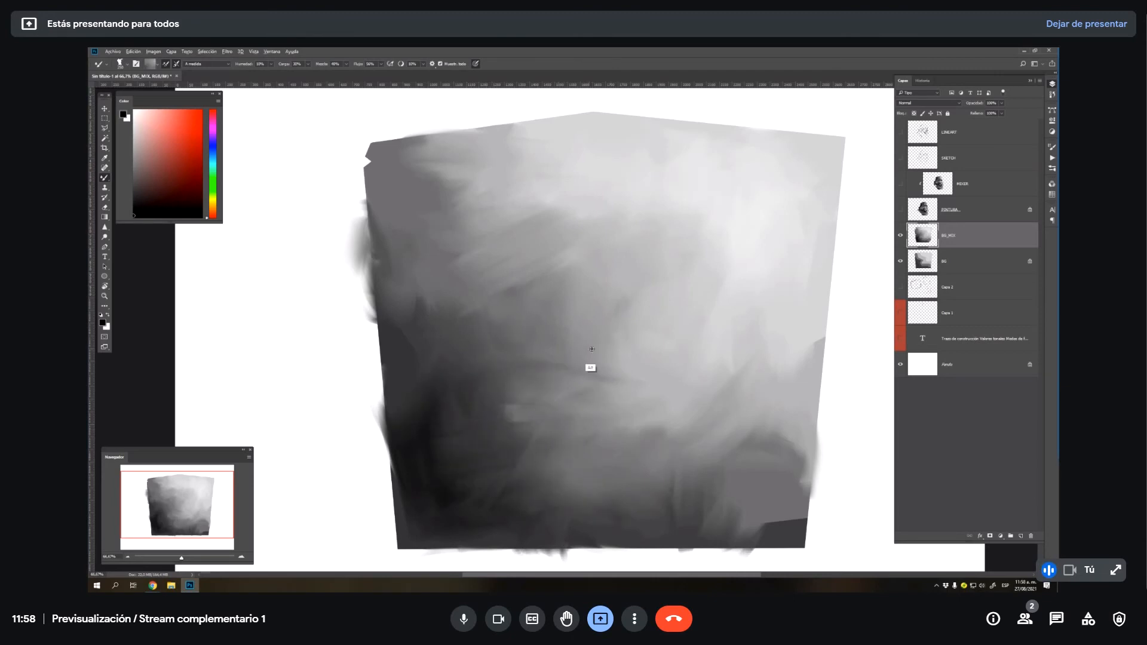
left_click(586, 366, "alt")
right_click(667, 302)
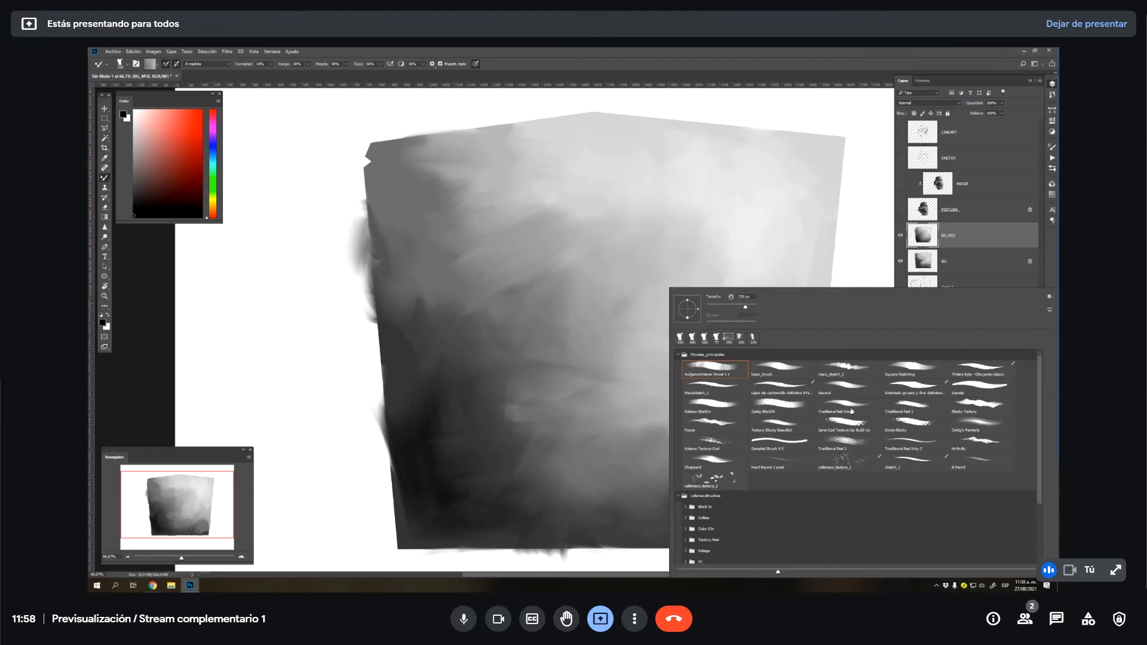
left_click(525, 385)
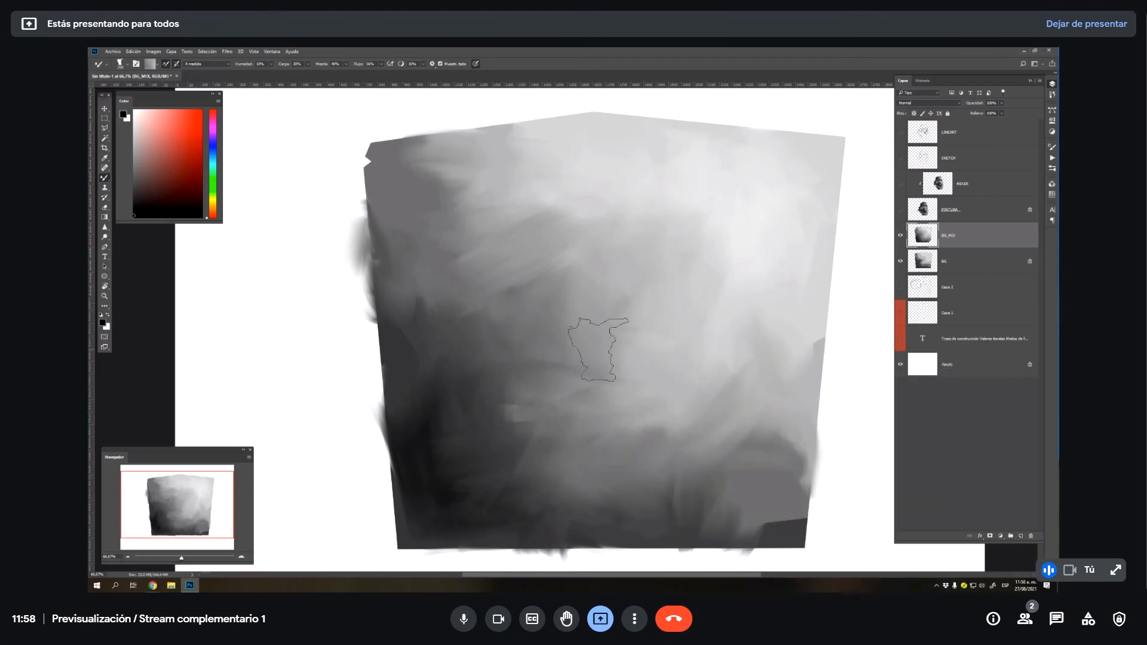
- Switch to the regular Brush tool with a larger tip and paint white speckled texture over the background's upper-right area
key("b")
right_click(592, 349)
left_click(547, 307)
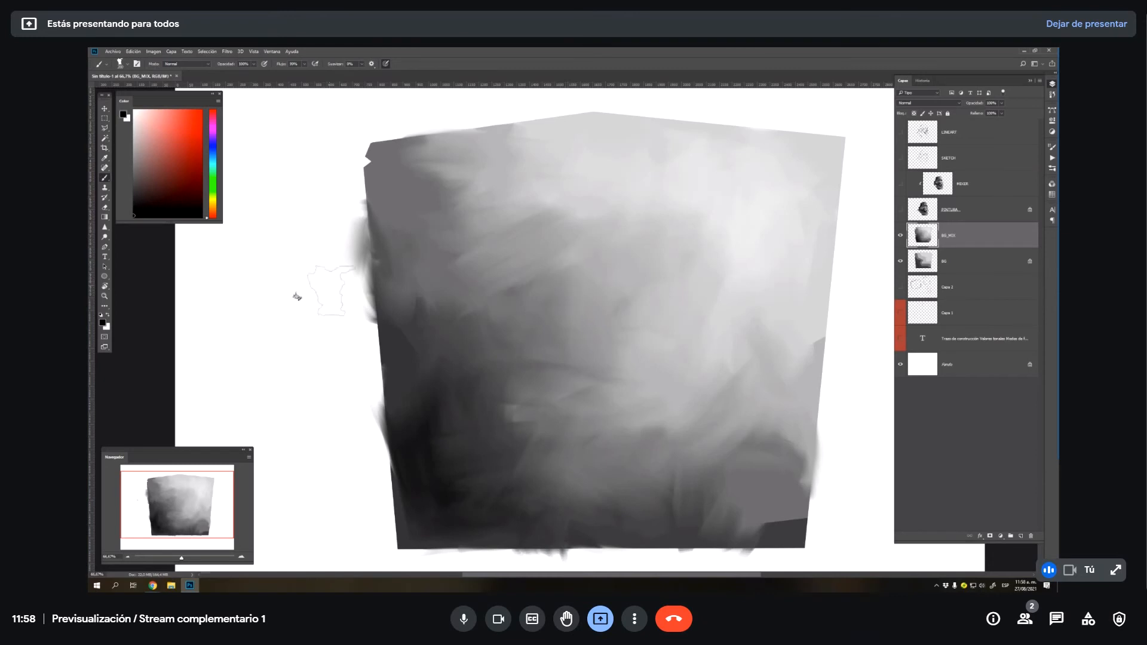
key("bracketright")
key("bracketright")
key("bracketright")
key("bracketright")
key("bracketright")
key("bracketright")
key("x")
mouse_move(761, 171)
left_mouse_down()
mouse_move(730, 167)
mouse_move(773, 171)
mouse_move(841, 204)
mouse_move(747, 143)
mouse_move(807, 251)
mouse_move(723, 272)
mouse_move(758, 300)
mouse_move(774, 281)
left_mouse_up()
key("bracketright")
key("bracketright")
key("bracketright")
key("alt")
left_click(729, 256, "alt")
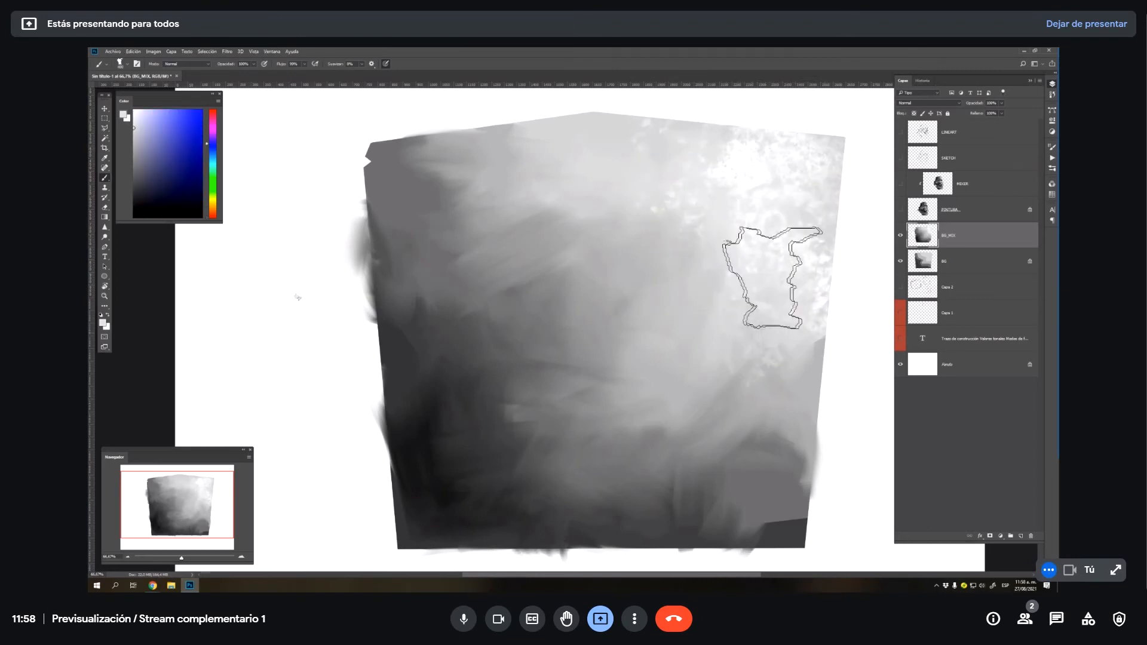
- Paint sampled dark speckled texture across the background's left side and undo the last heavy stroke near the upper-left corner
left_click(433, 466, "alt")
mouse_move(422, 473)
left_mouse_down()
mouse_move(425, 278)
mouse_move(448, 255)
mouse_move(532, 389)
mouse_move(547, 259)
mouse_move(488, 249)
mouse_move(465, 296)
mouse_move(593, 293)
left_mouse_up()
left_click_drag(454, 263, 435, 192)
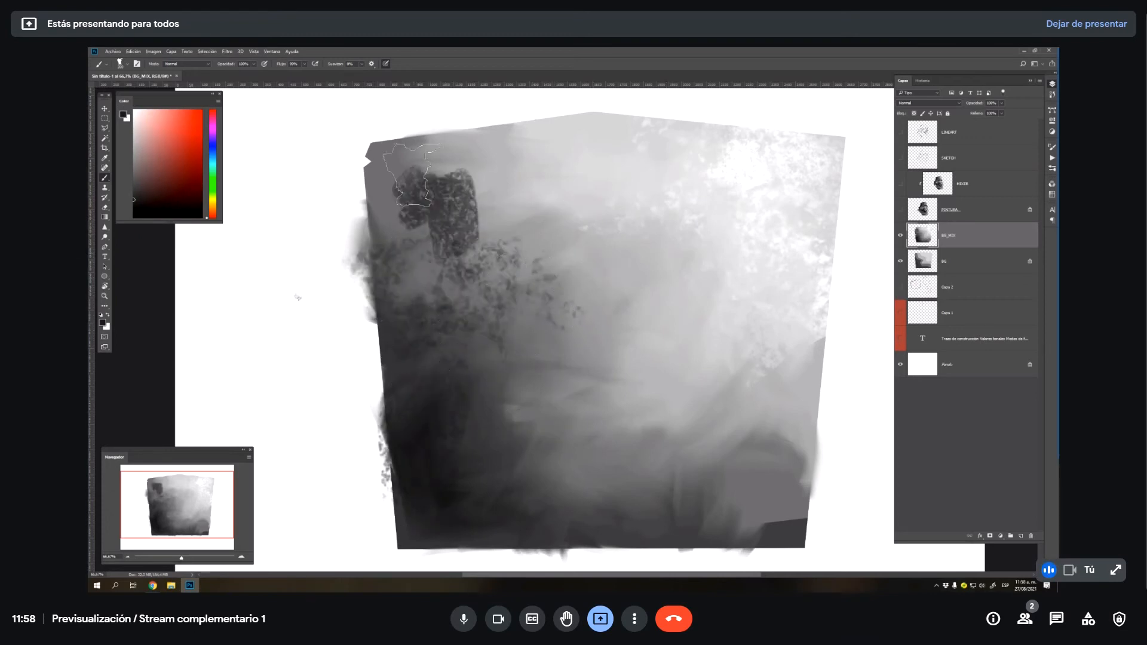
key("ctrl+z")
- Paint dark and sampled mid-gray speckled texture in the background's upper-left corner, and sample a gray from its left-center area
left_click_drag(419, 239, 439, 174)
left_click(404, 180)
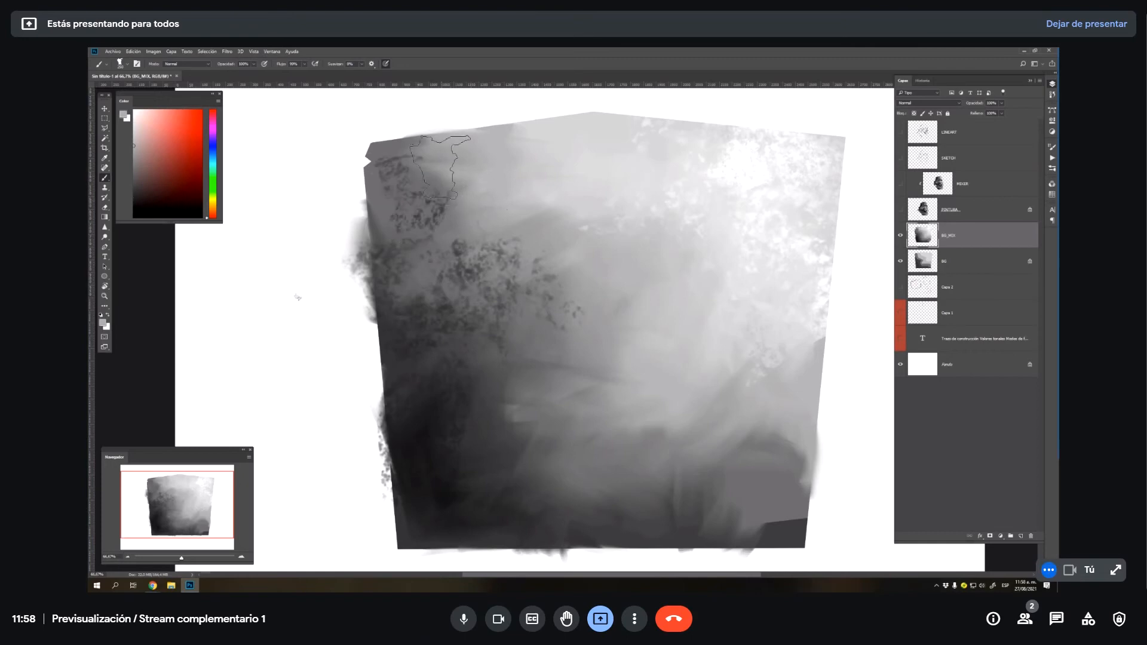
left_click(403, 236, "alt")
mouse_move(400, 233)
left_mouse_down()
mouse_move(382, 197)
mouse_move(391, 190)
left_mouse_up()
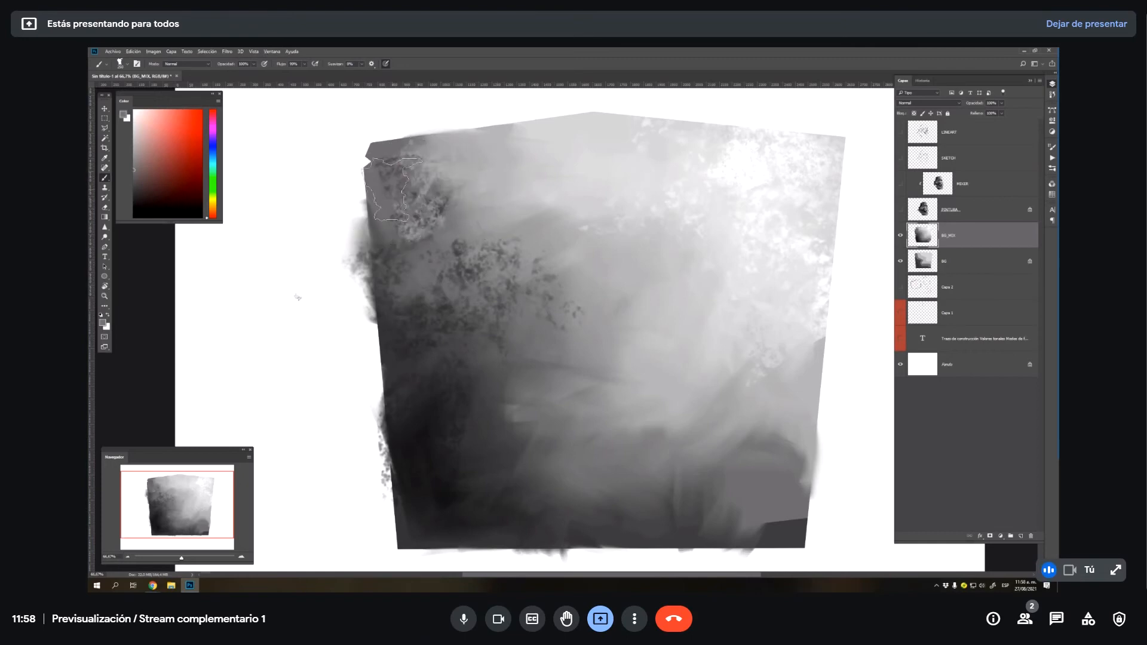
left_click(519, 287, "alt")
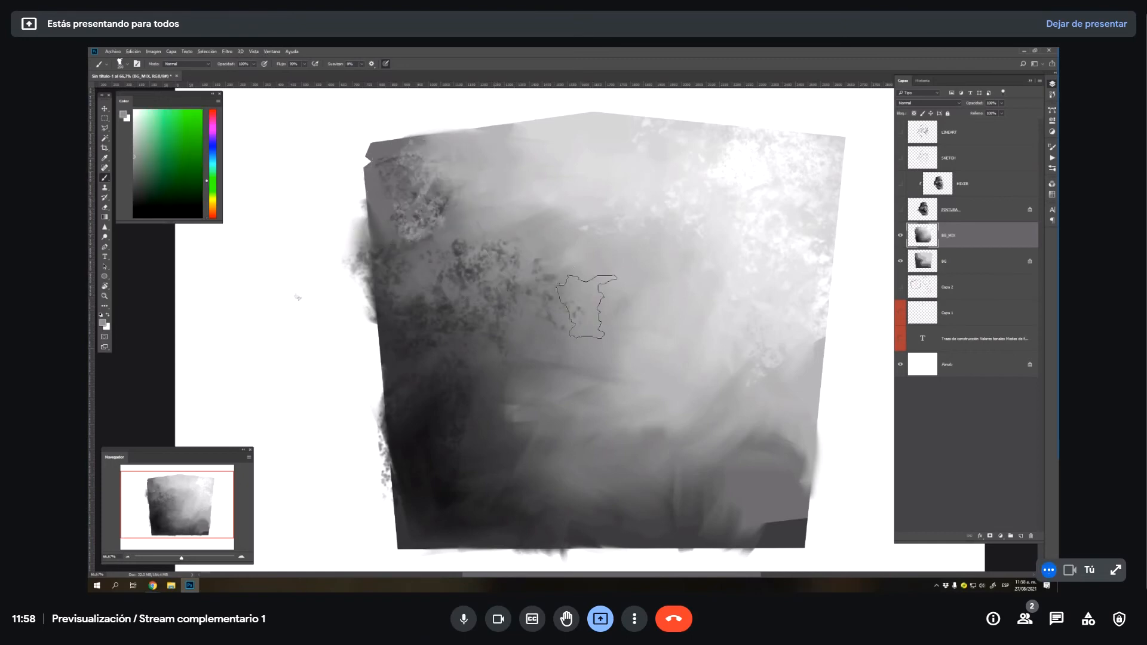
- Switch to the Mixer Brush and blend the dark speckled texture on the background's left side with sampled grays
key("shift+b")
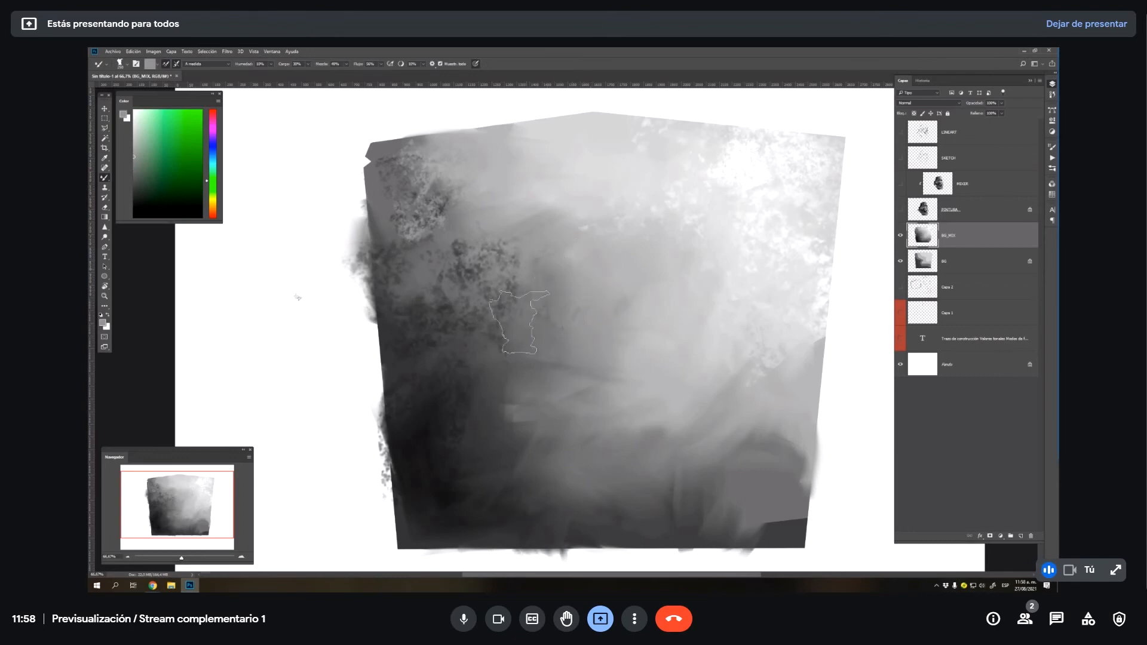
left_click(741, 364, "alt")
left_click(516, 437, "alt")
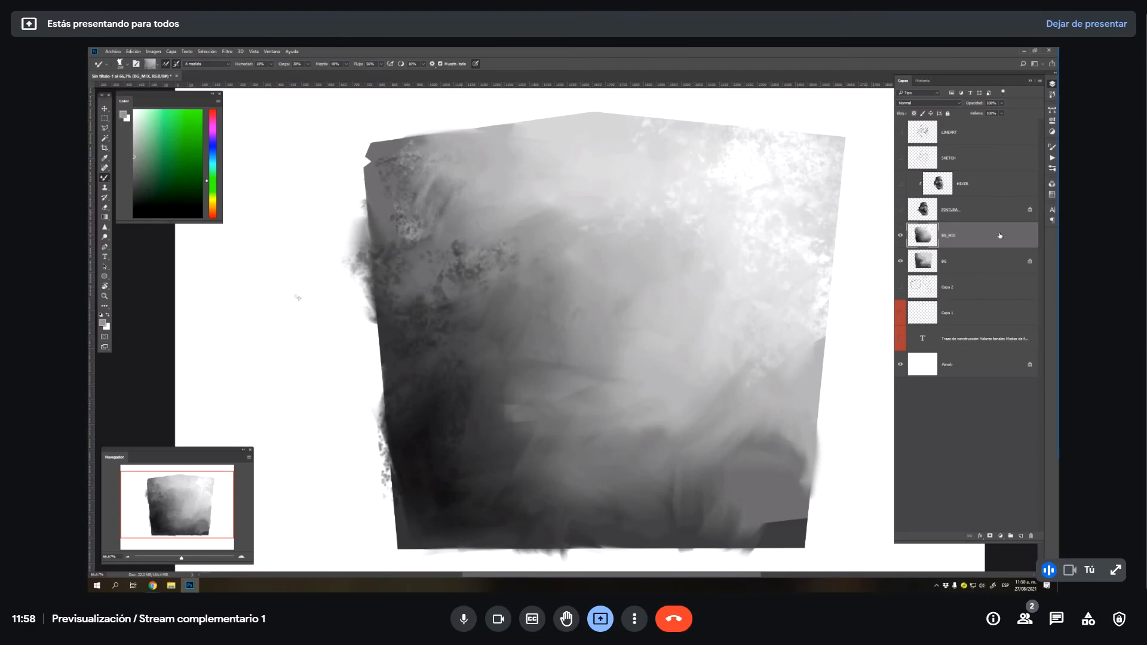
- Clip the BG_MIX layer to the BG layer below and compare the background with the mix hidden and shown
right_click(961, 241)
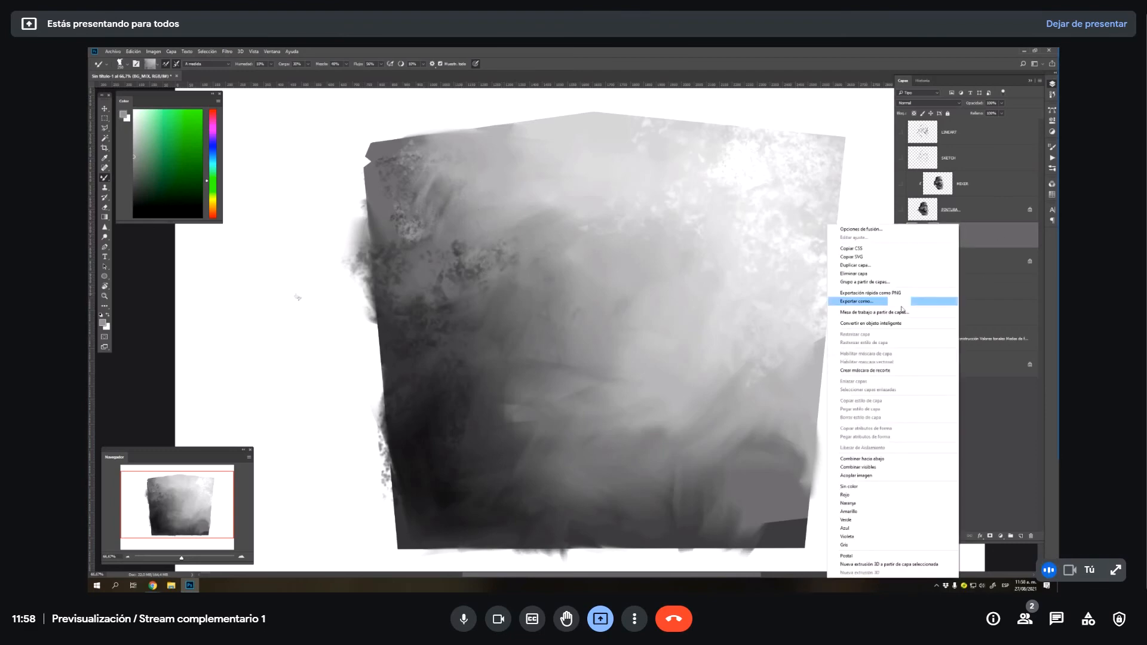
left_click(914, 323)
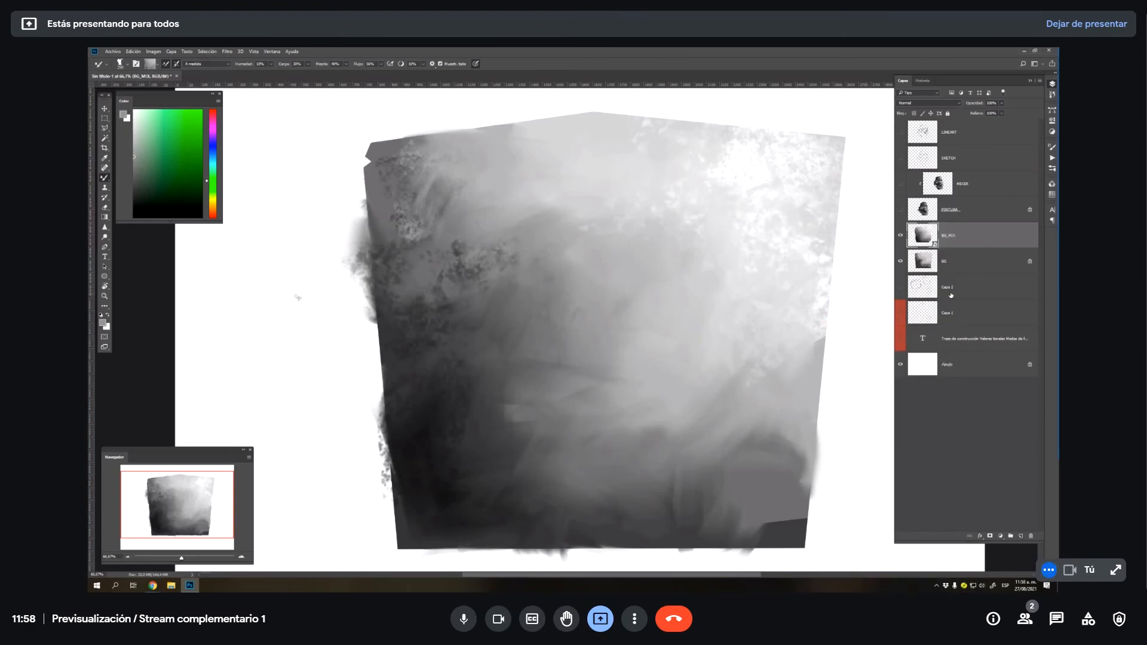
right_click(958, 242)
left_click(920, 371)
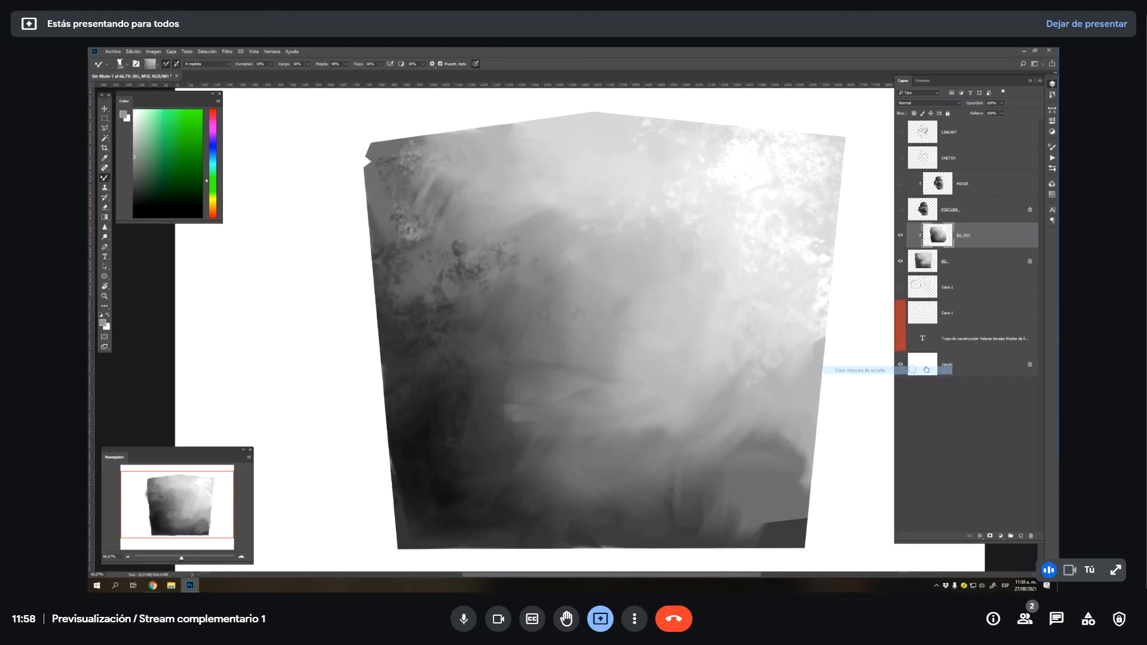
left_click(900, 236)
left_click(900, 236)
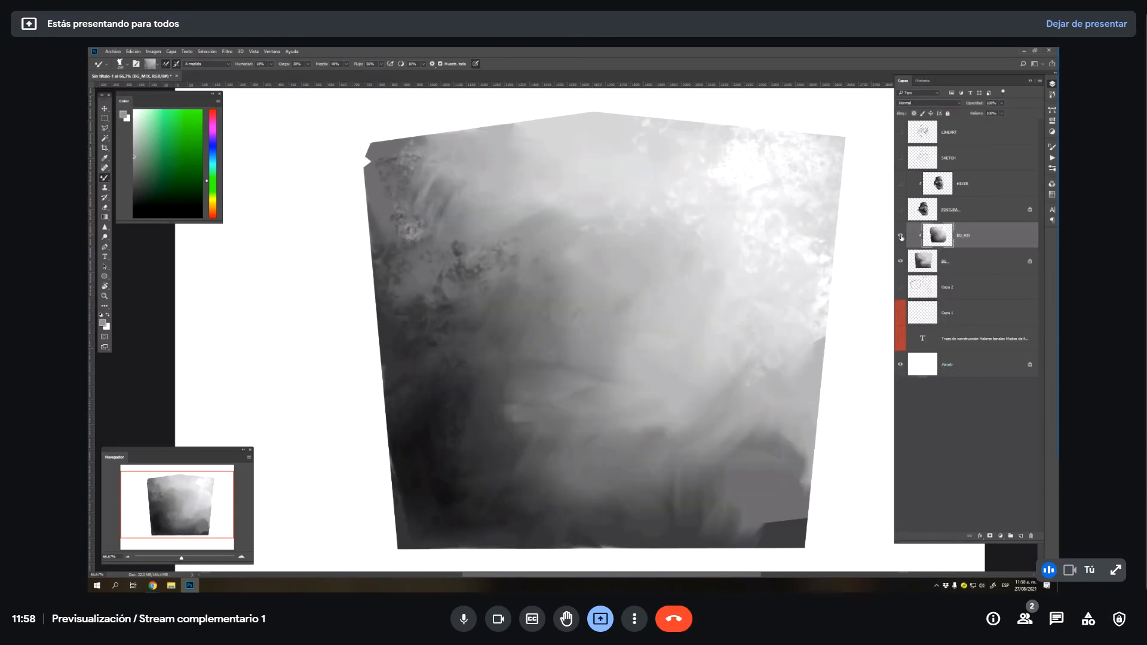
- Show the flat figure, figure mixer and LINEART layers again and view the whole bust against the background
left_click(901, 209)
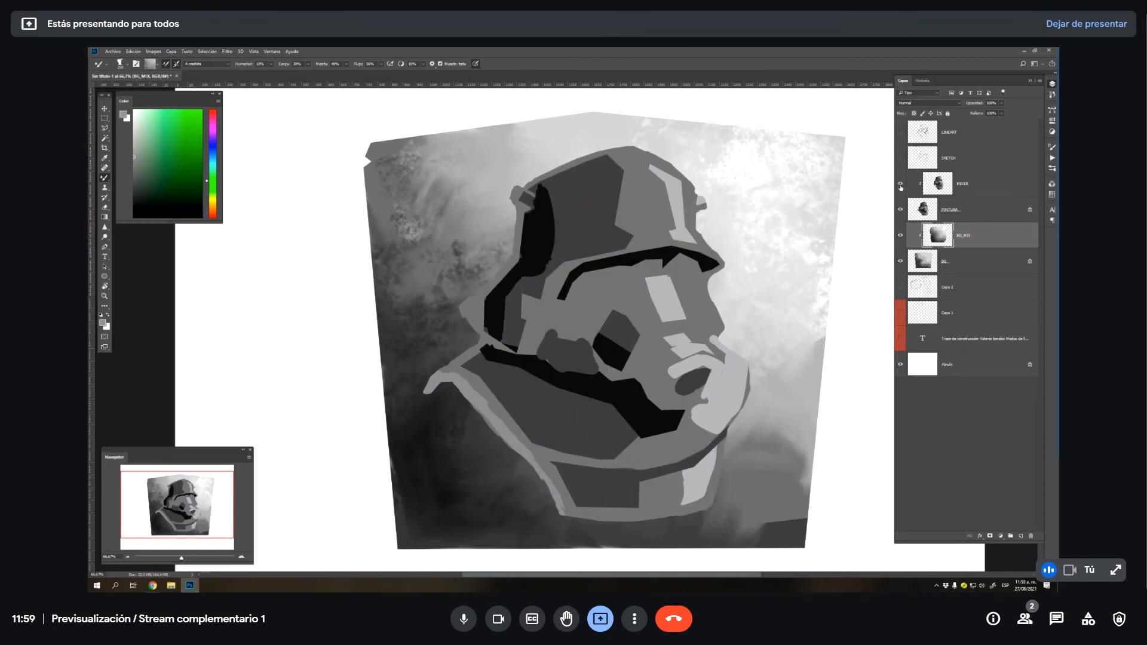
left_click(900, 185)
left_click(900, 132)
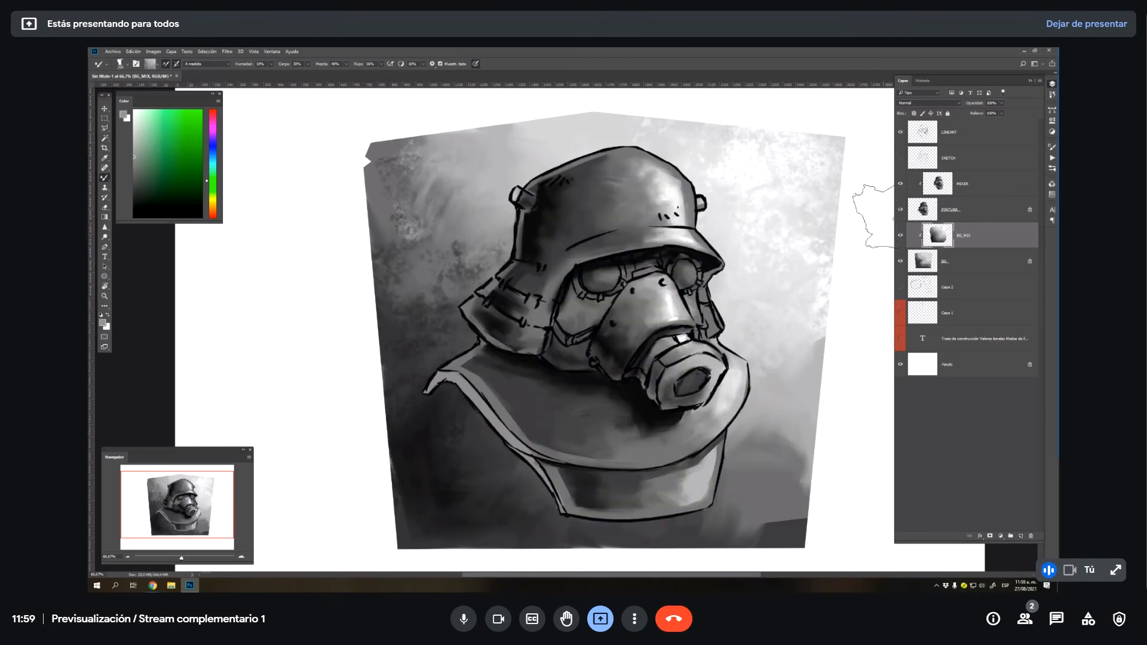
key("z")
left_click(665, 378, "alt")
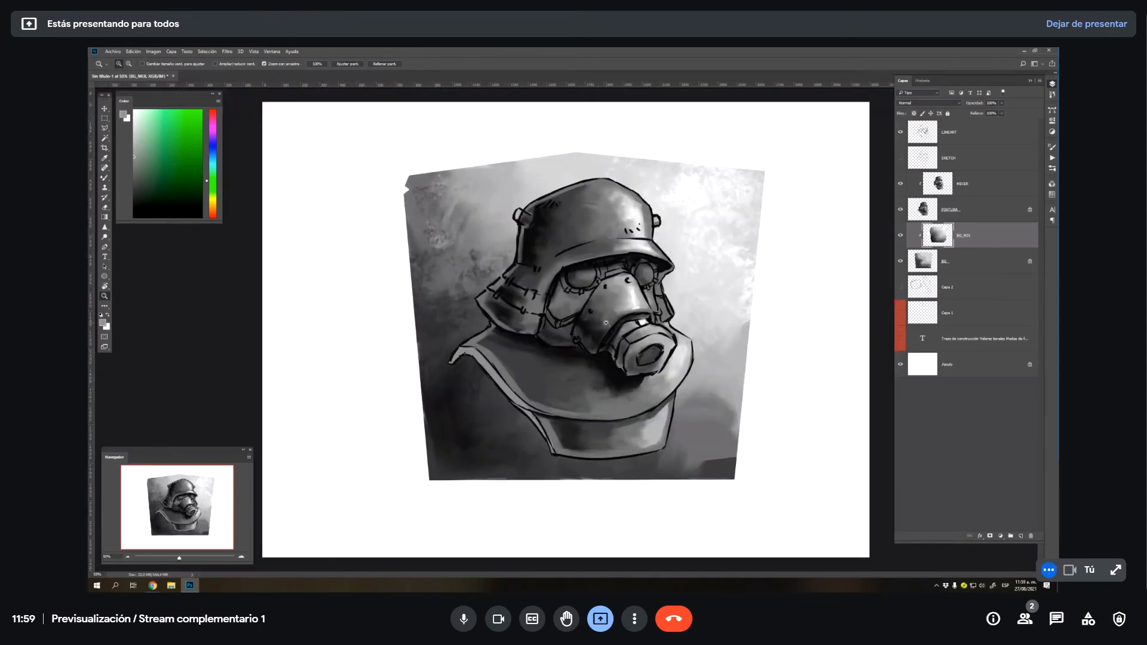
- Select both goggle lens interiors from the LINEART layer with the Magic Wand and create a new layer
left_click(556, 344)
mouse_move(671, 264)
left_mouse_down()
mouse_move(664, 303)
mouse_move(741, 323)
mouse_move(776, 355)
left_mouse_up()
left_click(702, 349)
left_click(982, 192)
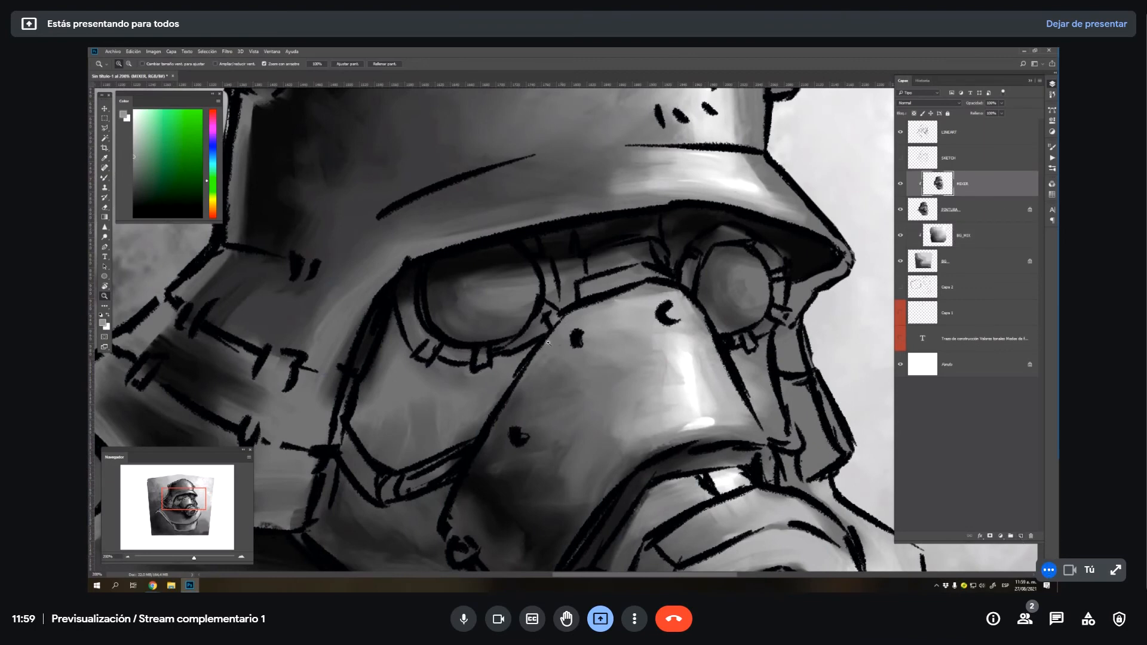
left_click(958, 132)
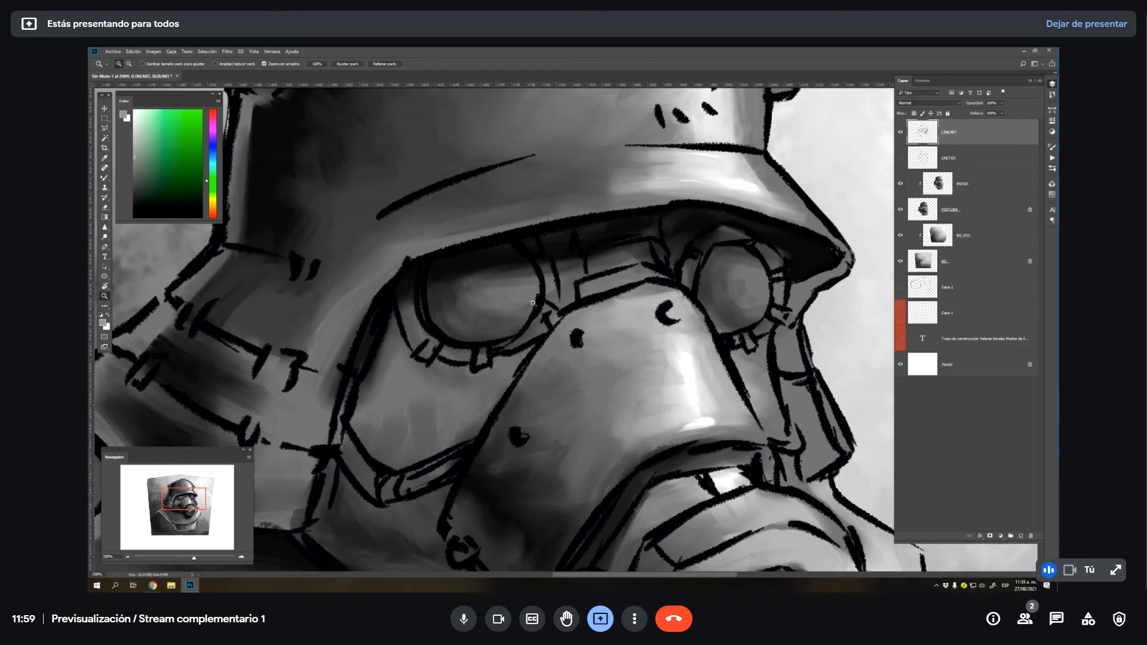
key("w")
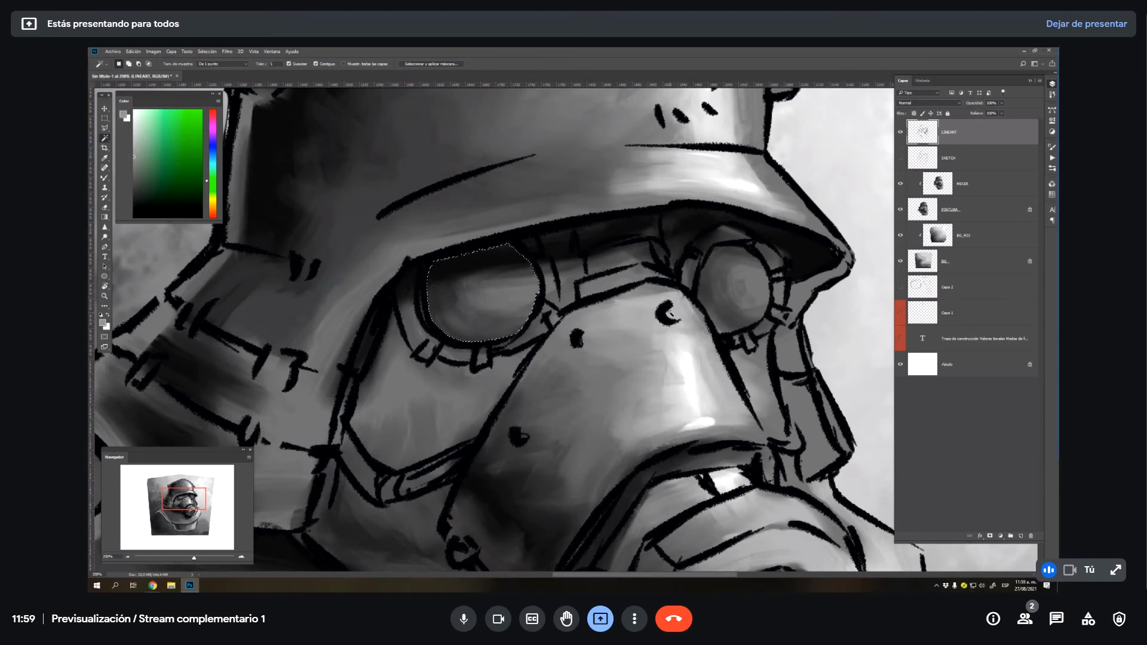
left_click(735, 285, "shift")
left_click(1021, 536)
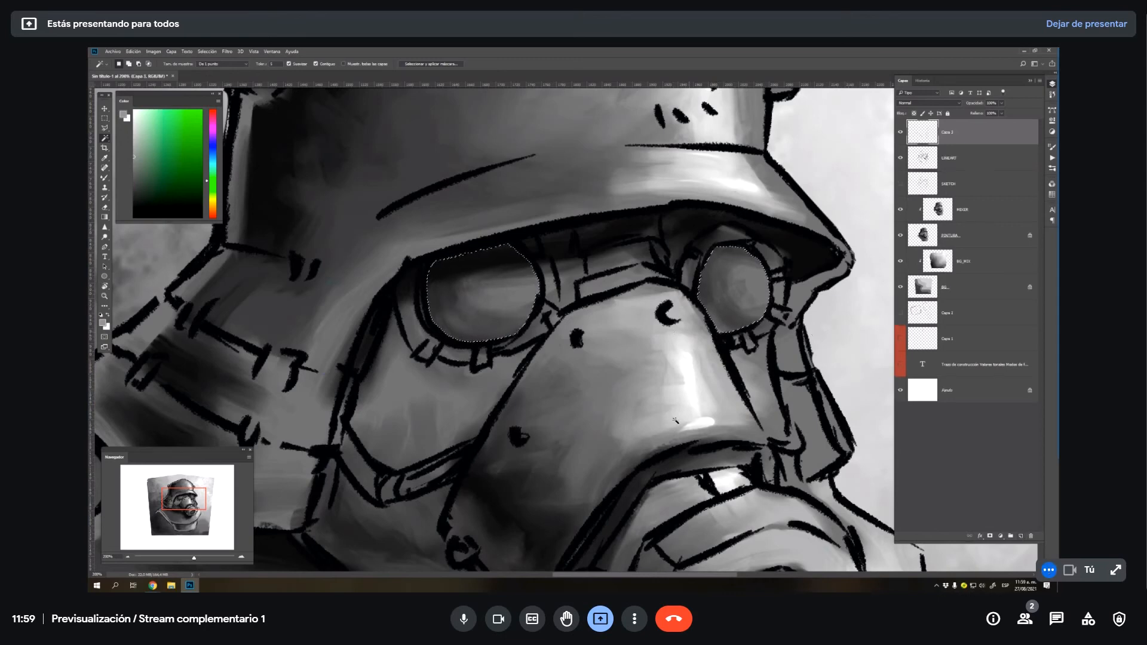
- Choose a bright red-orange color and fill both selected lenses with the Paint Bucket on the new layer
key("g")
key("shift+g")
left_click(212, 113)
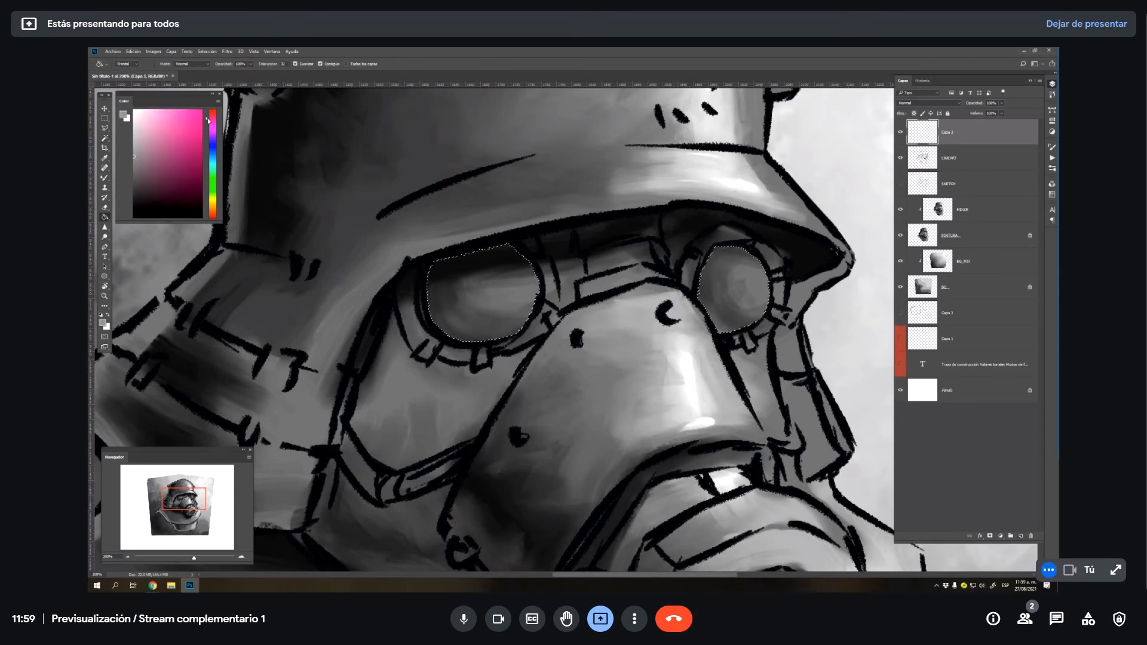
left_click(175, 117)
left_click(192, 113)
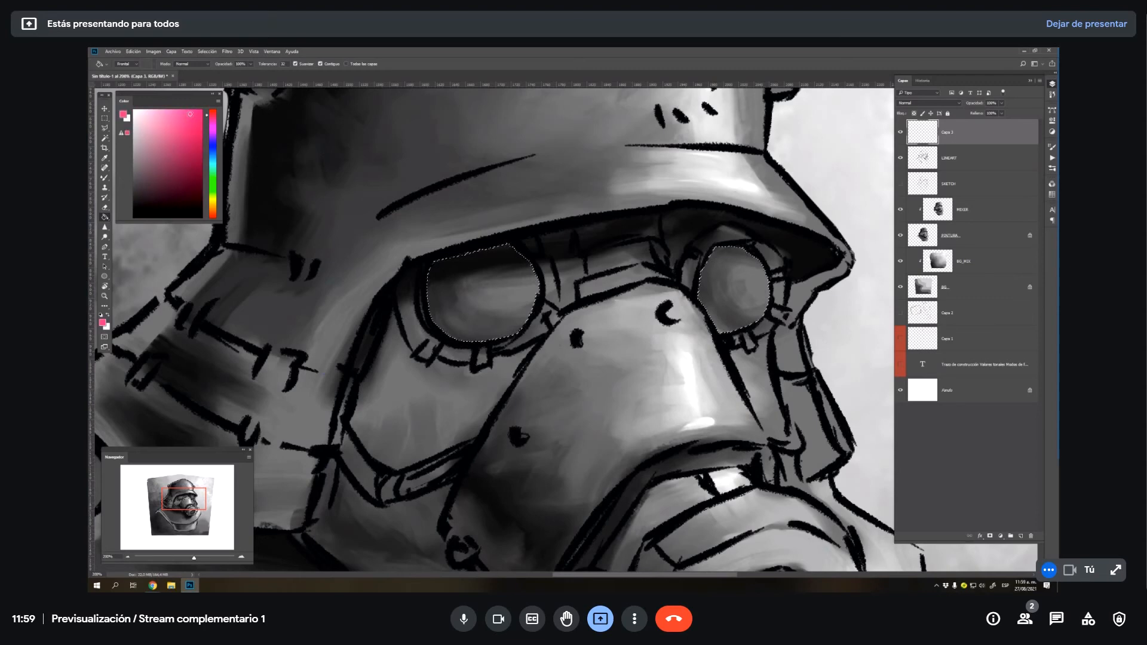
left_click(210, 220)
left_click(756, 321)
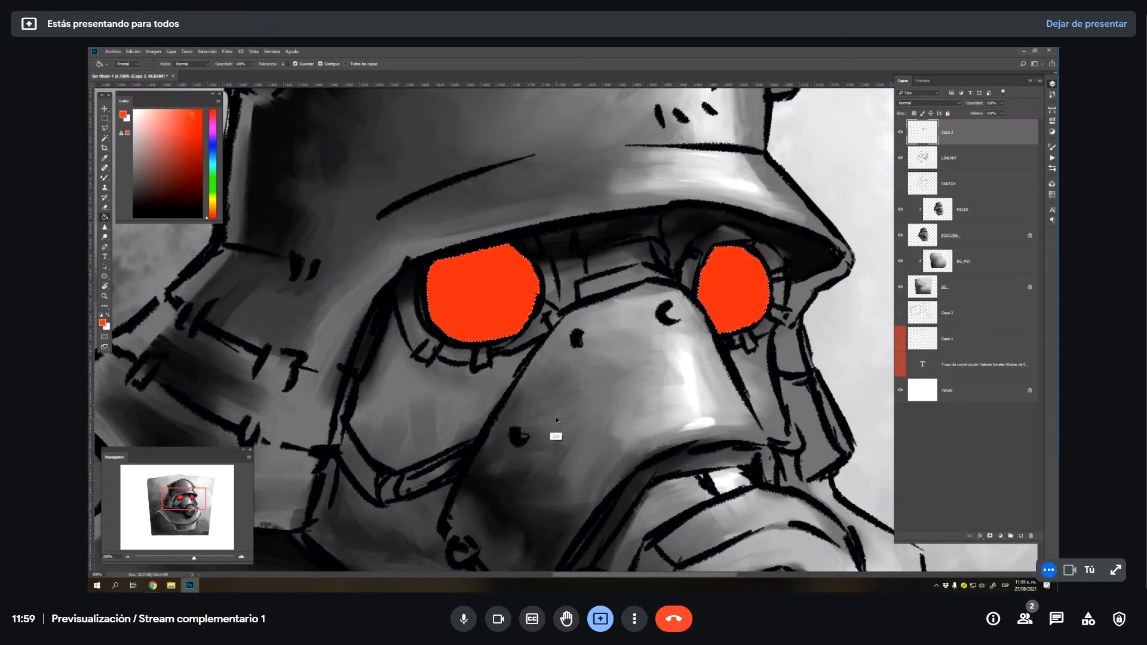
- Move the red lens fills off the goggles onto the light background and examine their edges up close
left_click_drag(555, 421, 407, 333)
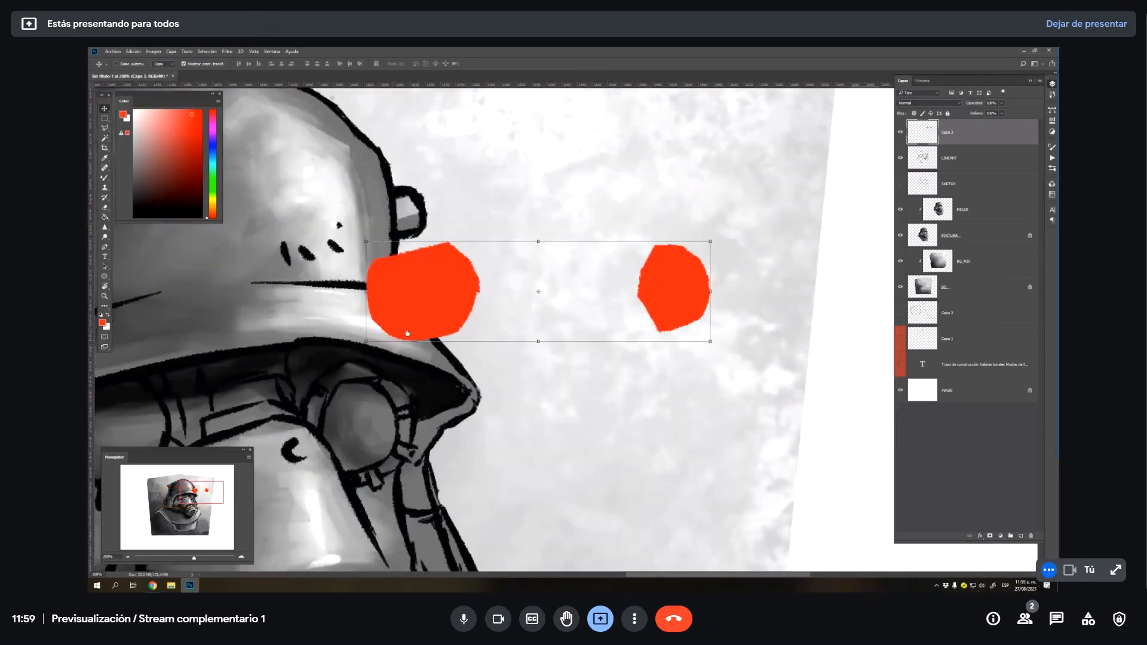
key("z")
left_click_drag(678, 276, 730, 311)
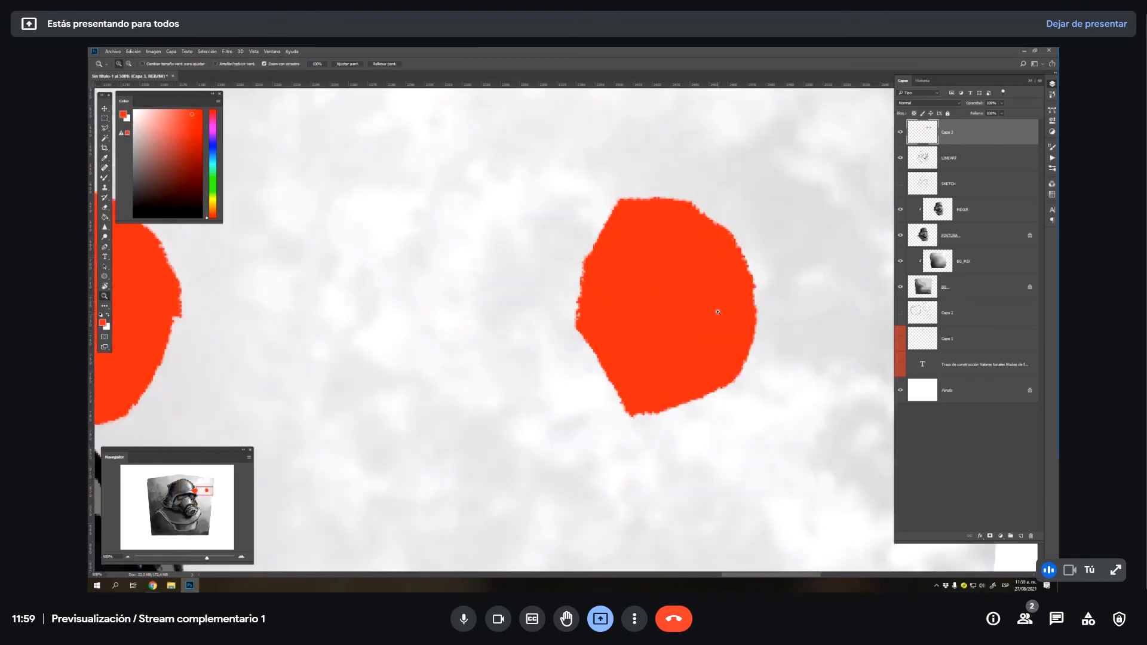
left_click(494, 433, "alt")
left_click(498, 435, "alt")
left_click(501, 435, "alt")
left_click_drag(531, 418, 822, 307)
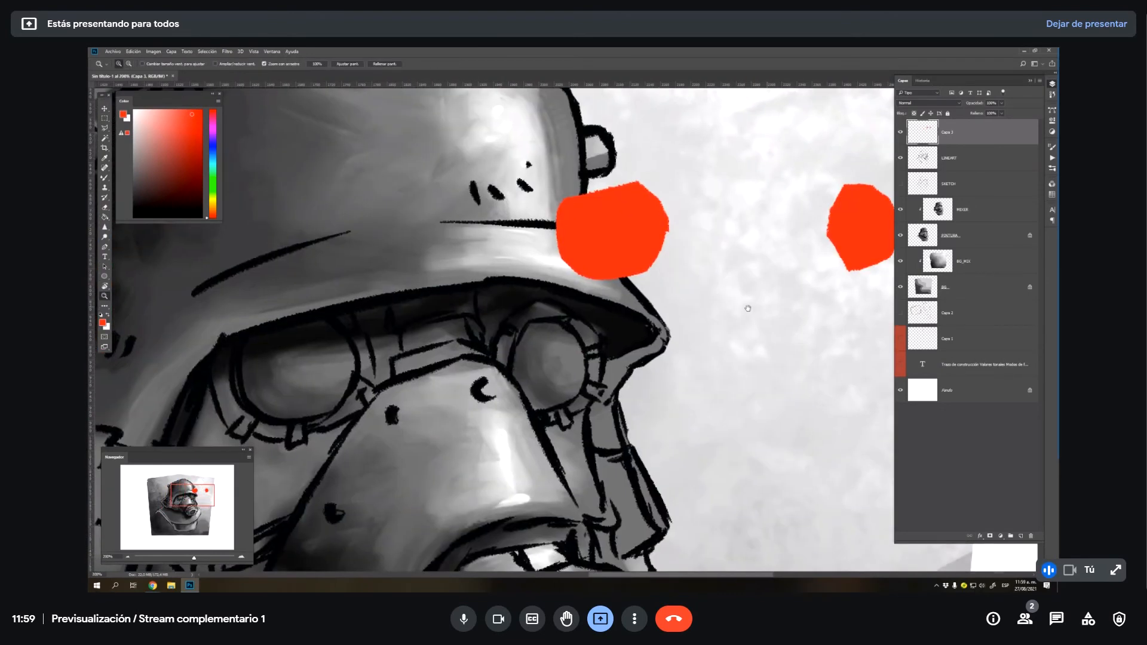
- Undo the move and the red fill, restoring the selection around both lenses
key("ctrl+z")
key("ctrl+z")
key("ctrl+z")
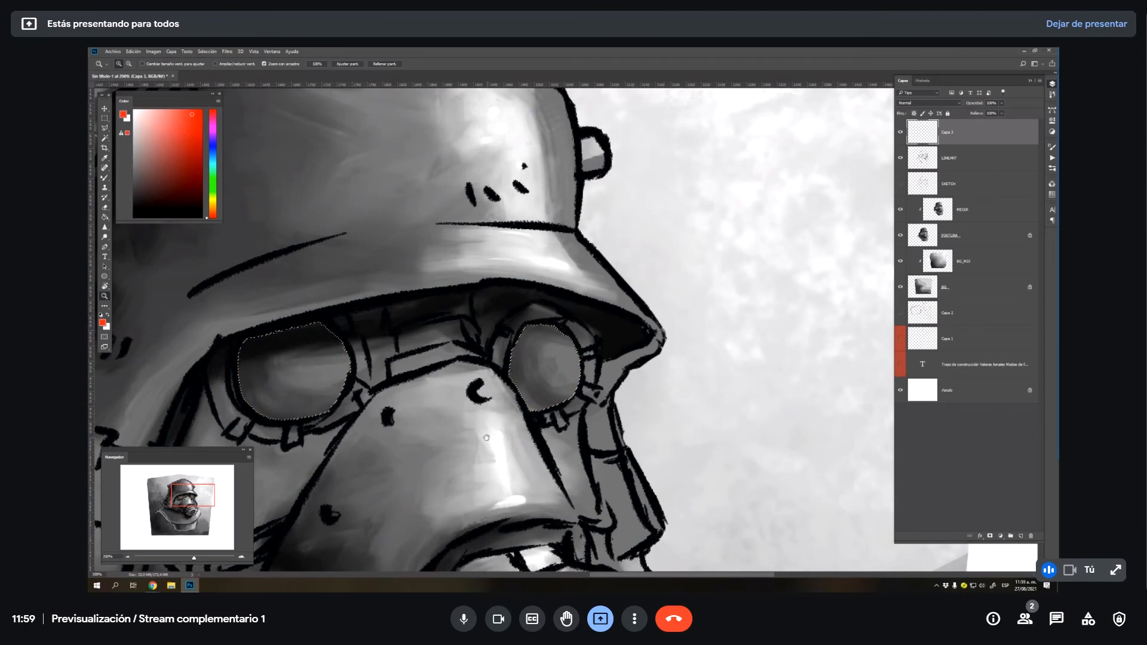
- Expand the selection of both lenses outward so it reaches under the surrounding goggle lineart
left_click_drag(467, 418, 615, 339)
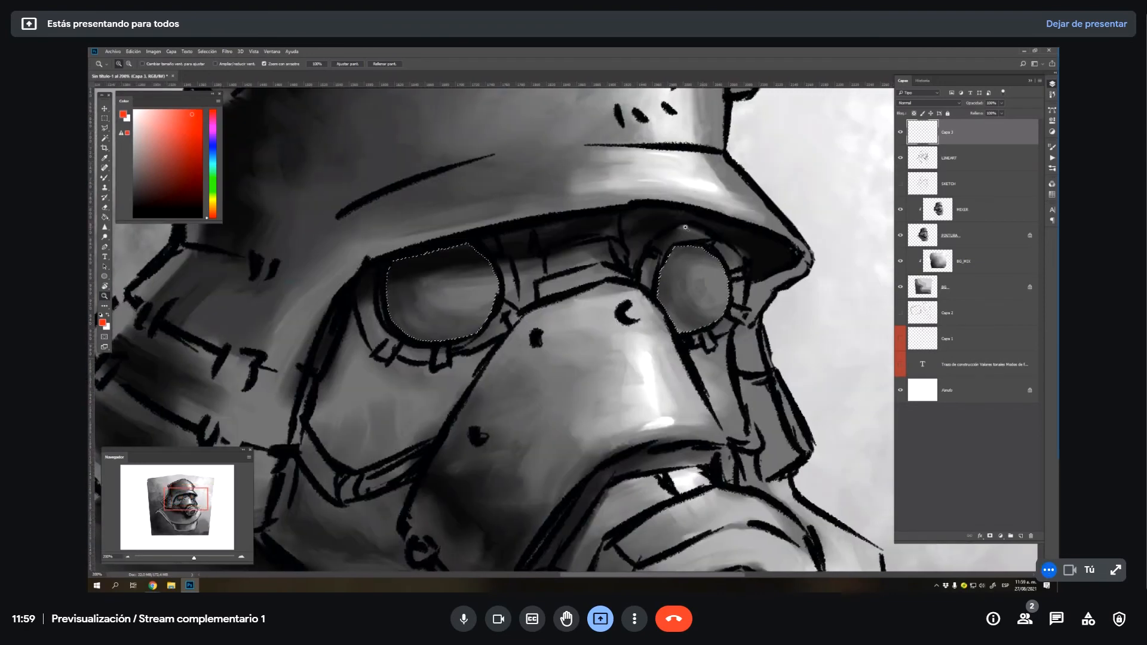
left_click(205, 52)
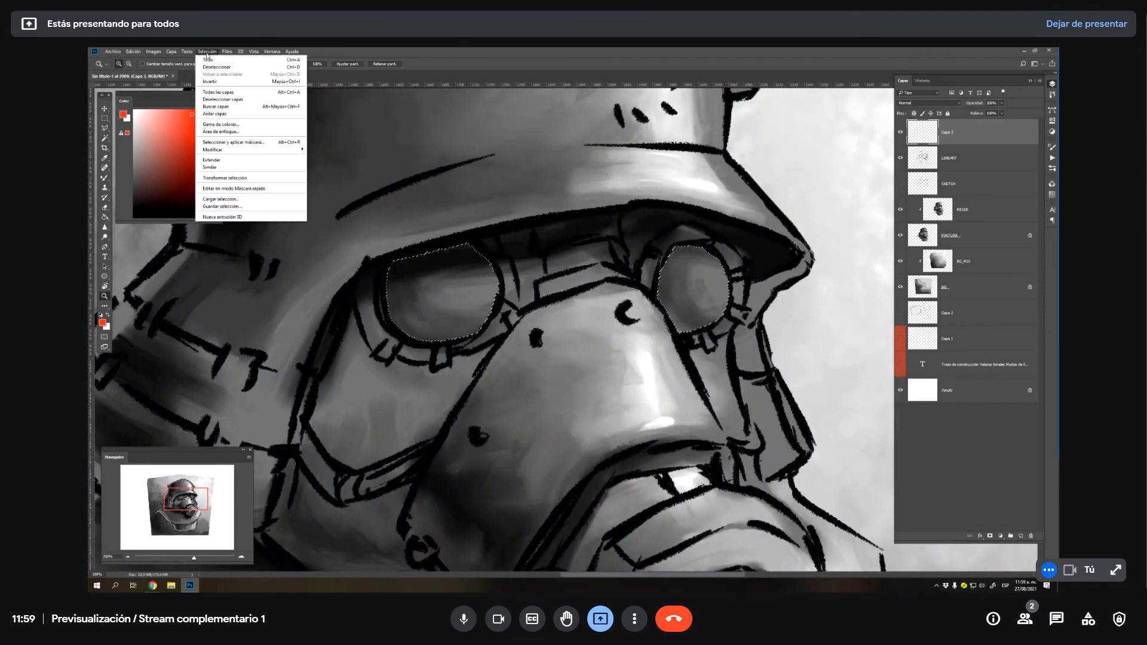
left_click(207, 53)
left_click(206, 53)
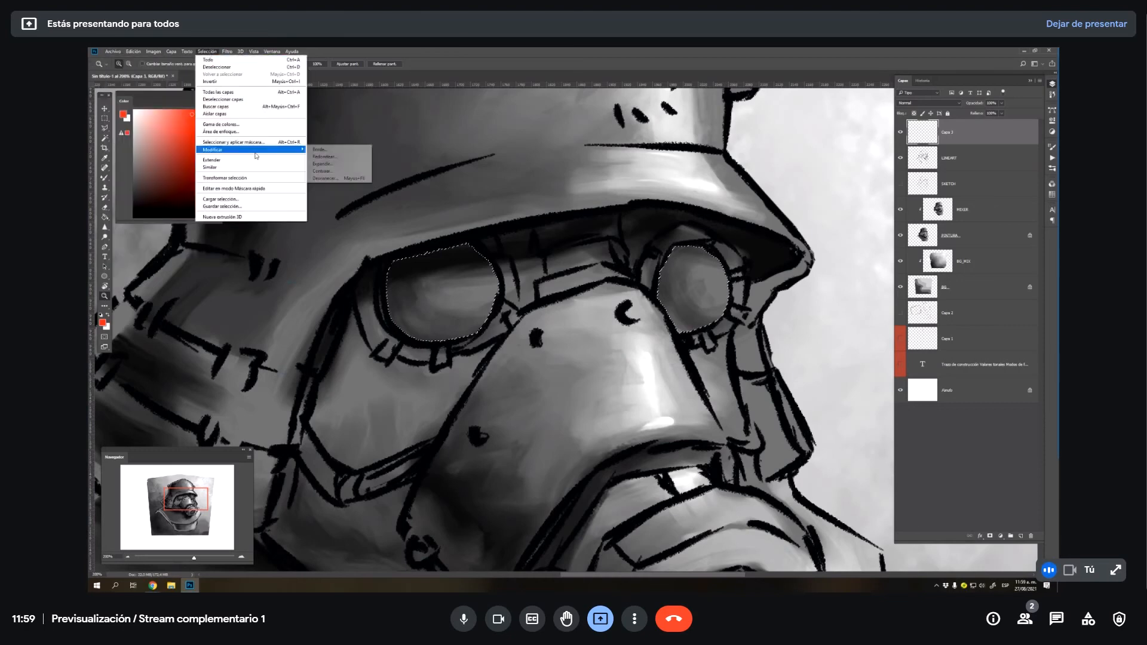
mouse_move(270, 149)
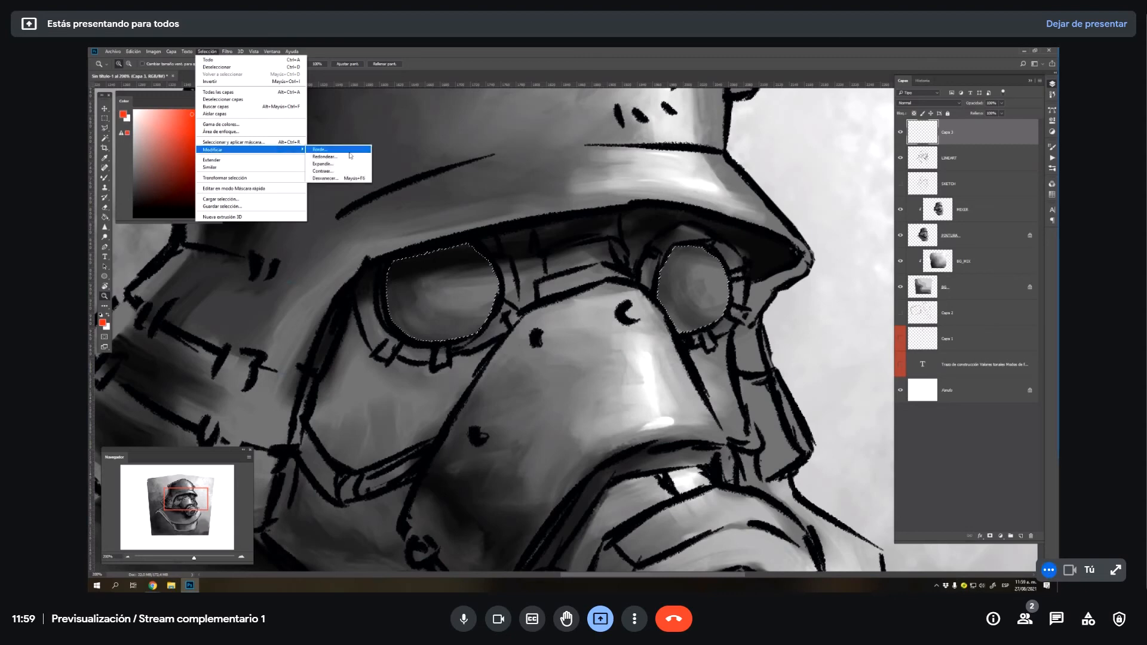
left_click(326, 164)
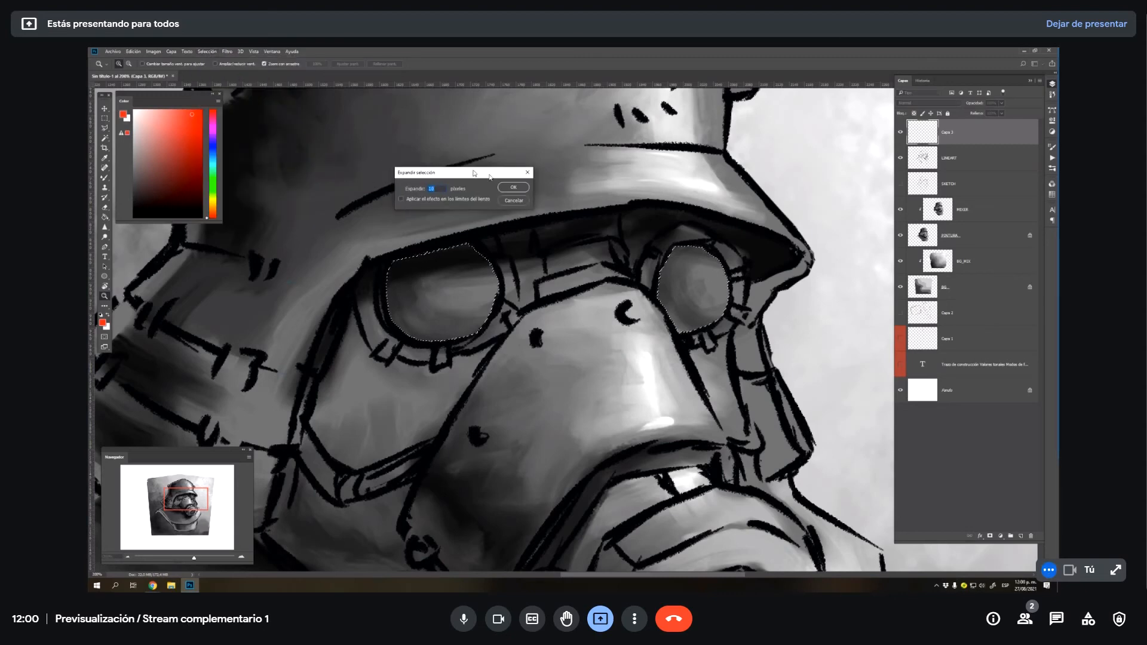
key("Return")
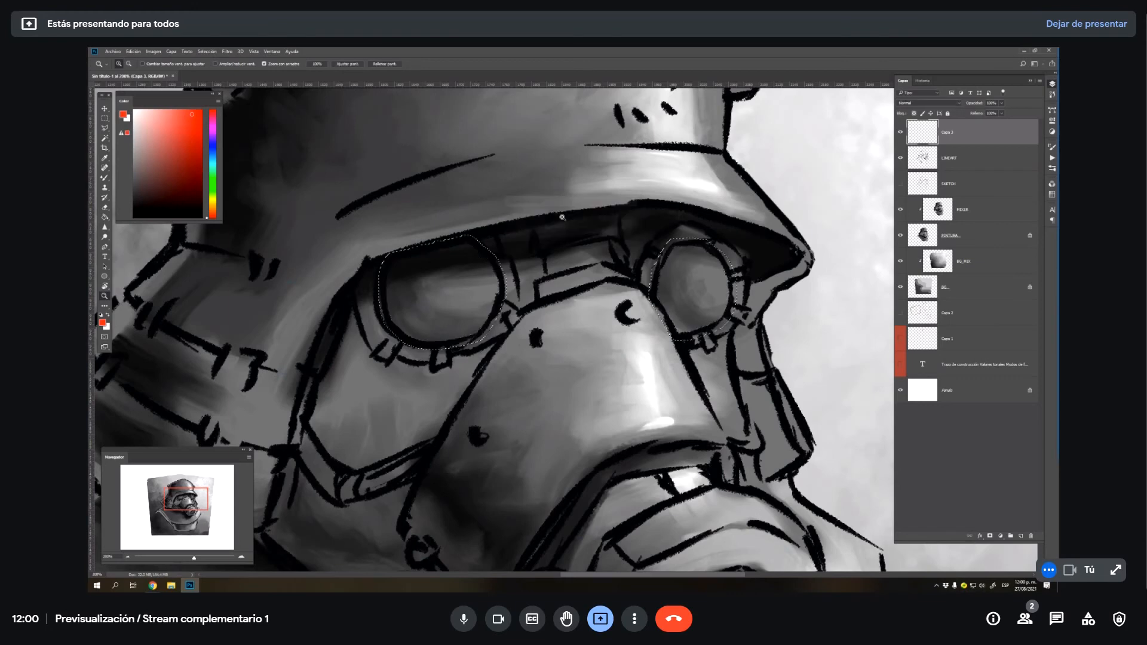
- Fill the expanded selection of both lenses with the red-orange color using the Paint Bucket
key("g")
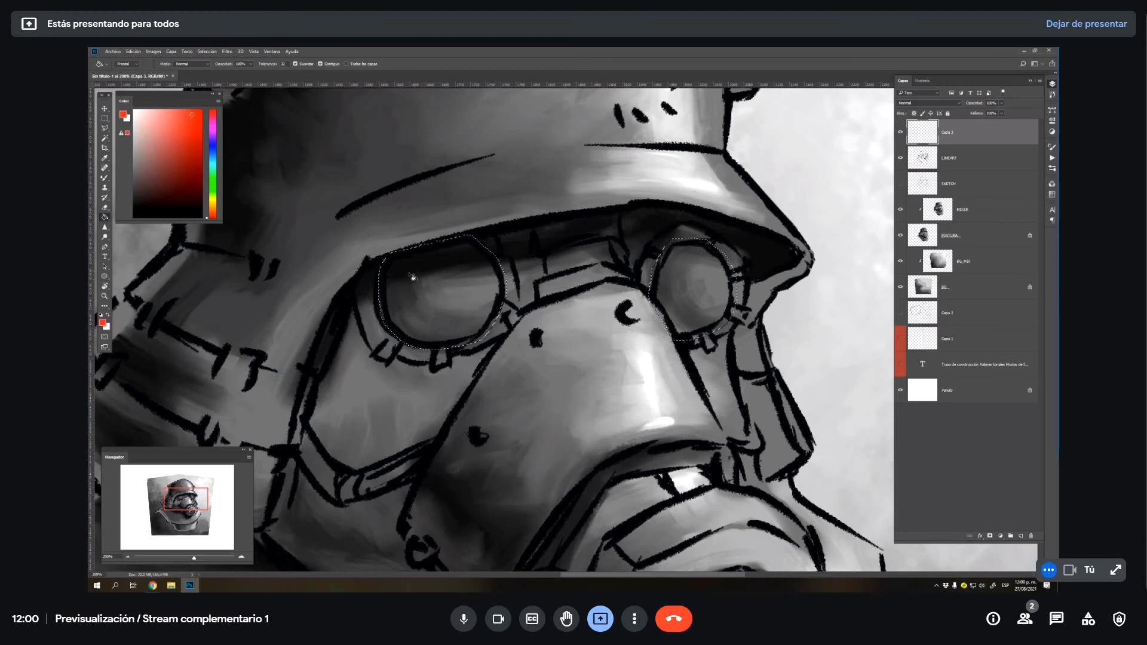
key("l")
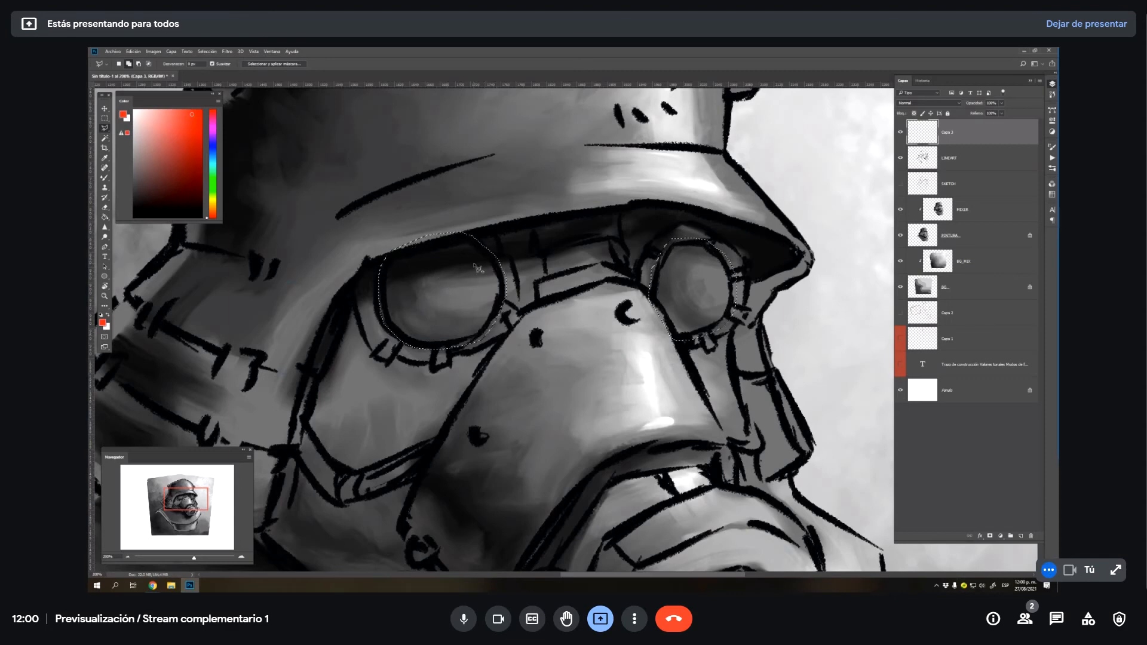
key("g")
left_click(423, 287)
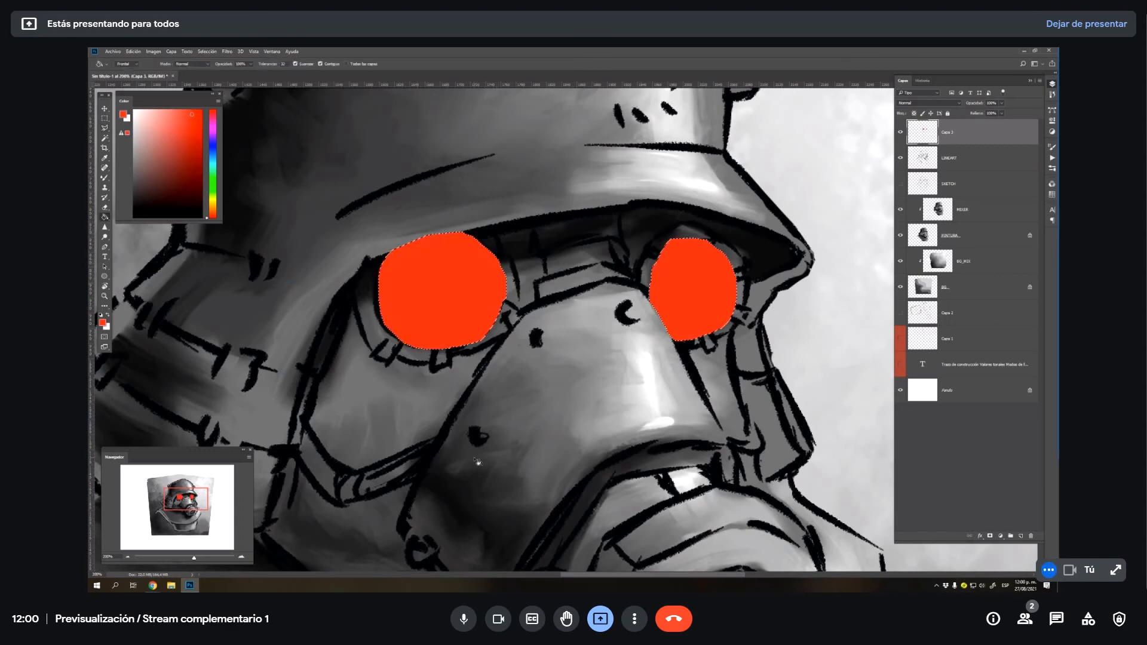
- Place the red lens layer directly beneath the LINEART layer so the goggle outlines cover the fill's edges
key("z")
left_click(546, 332, "alt")
left_click(547, 331, "alt")
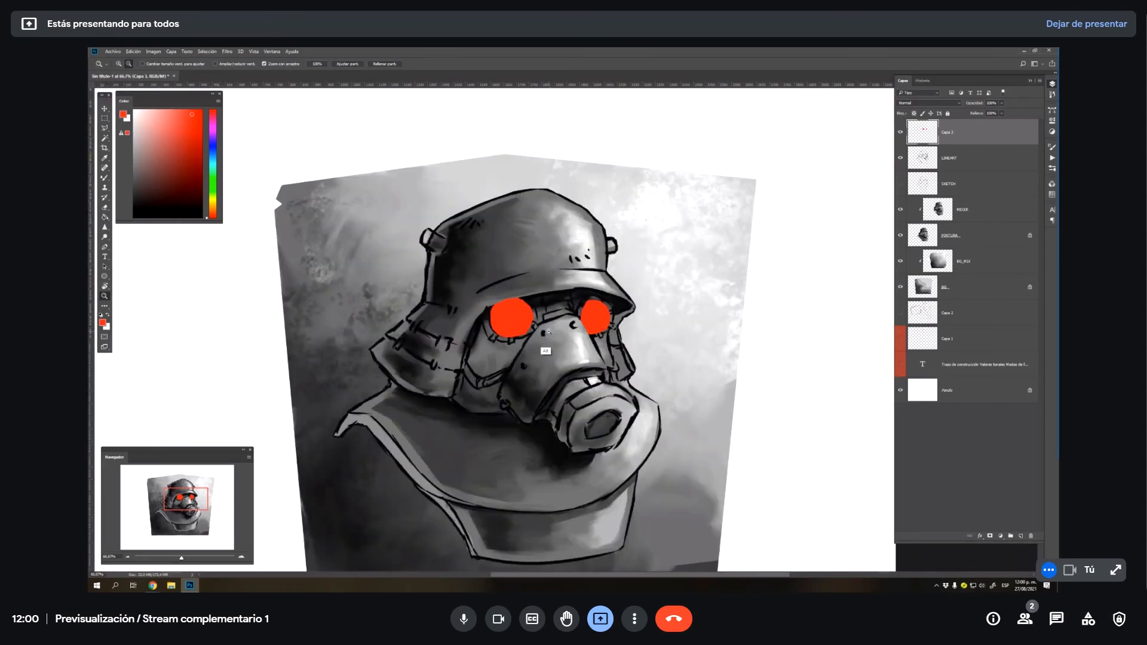
left_click(548, 332, "alt")
left_click_drag(600, 269, 627, 262)
left_click_drag(962, 138, 979, 169)
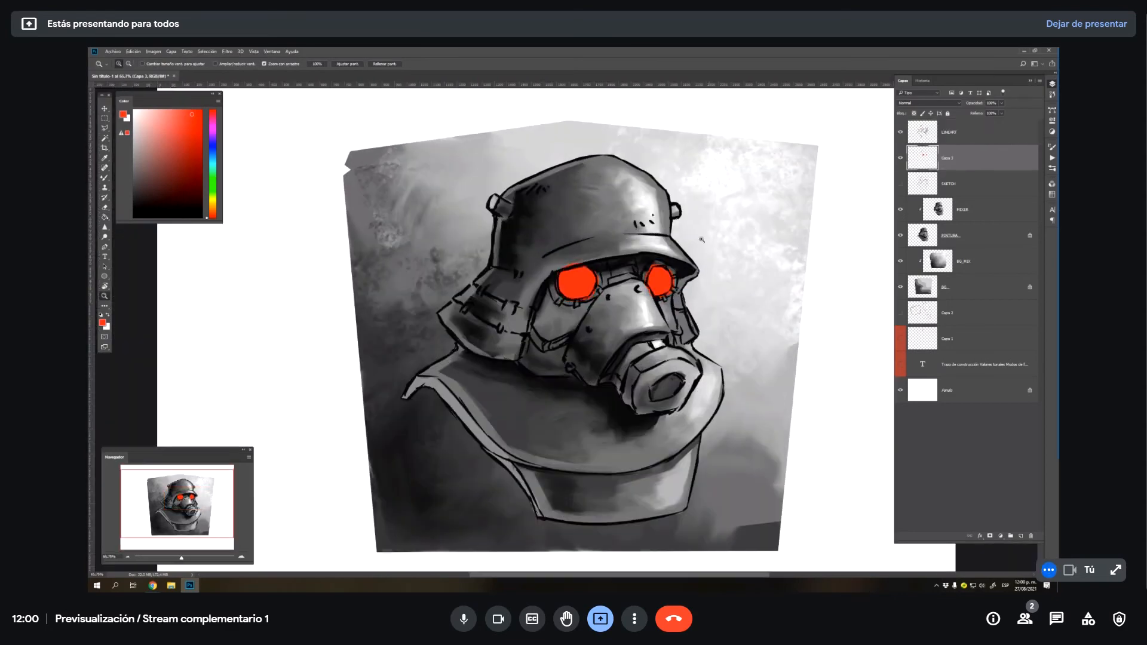
- Duplicate the red lens layer and rename the original "red 1"
left_click(646, 285)
left_click(646, 285)
left_click(646, 285)
left_click_drag(679, 304, 700, 312)
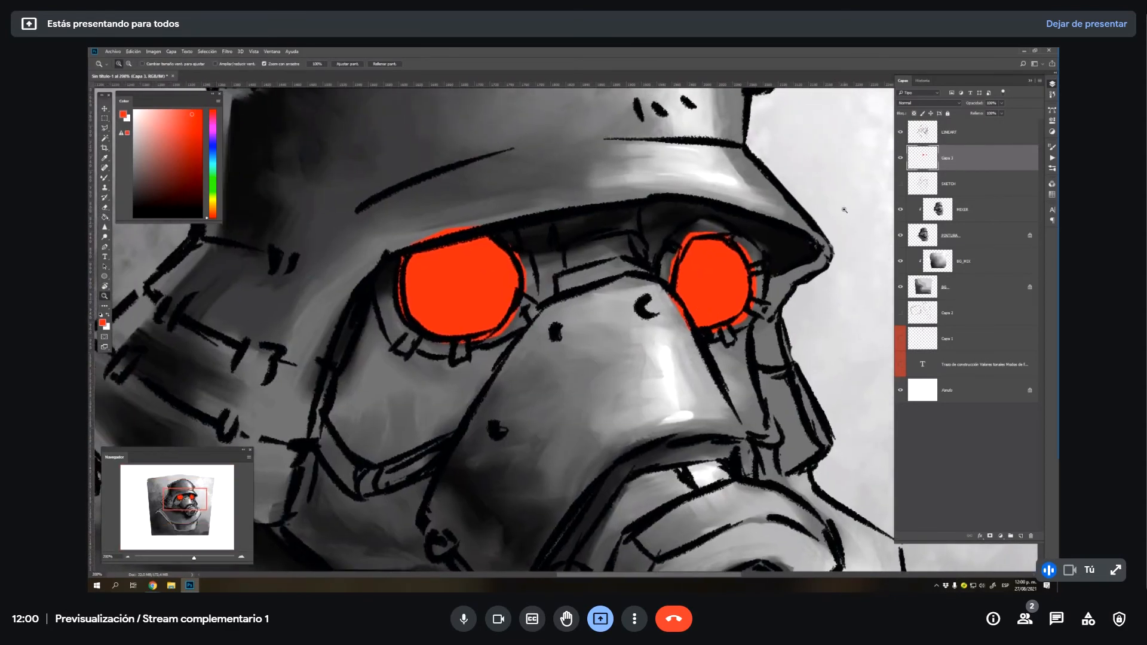
key("ctrl+j")
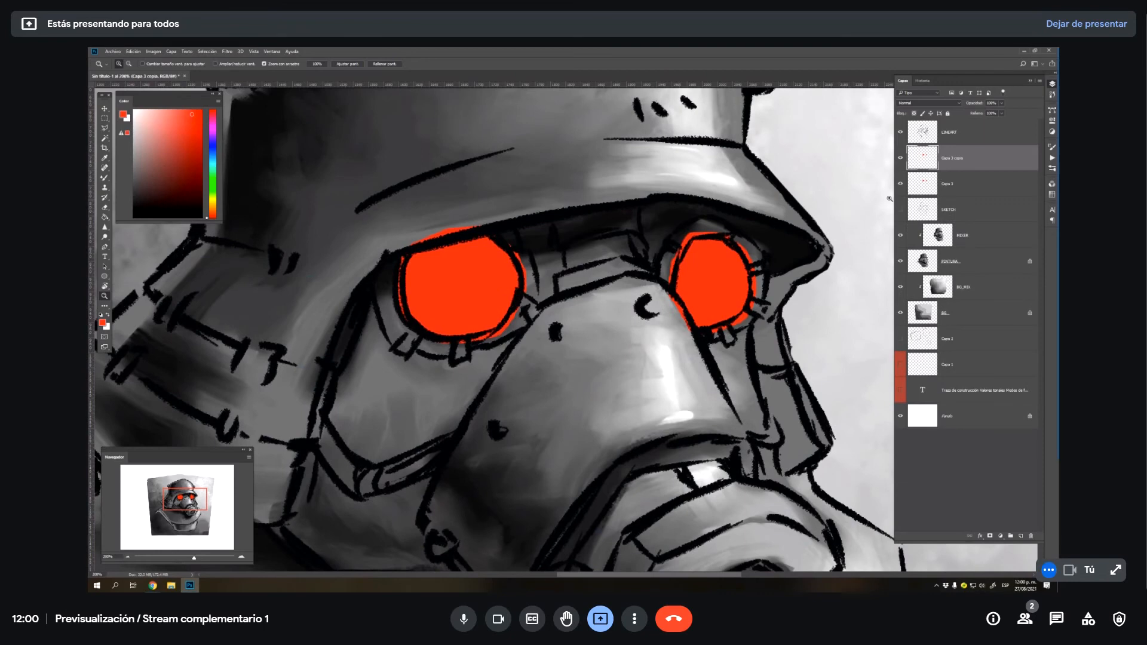
double_click(950, 185)
type("red")
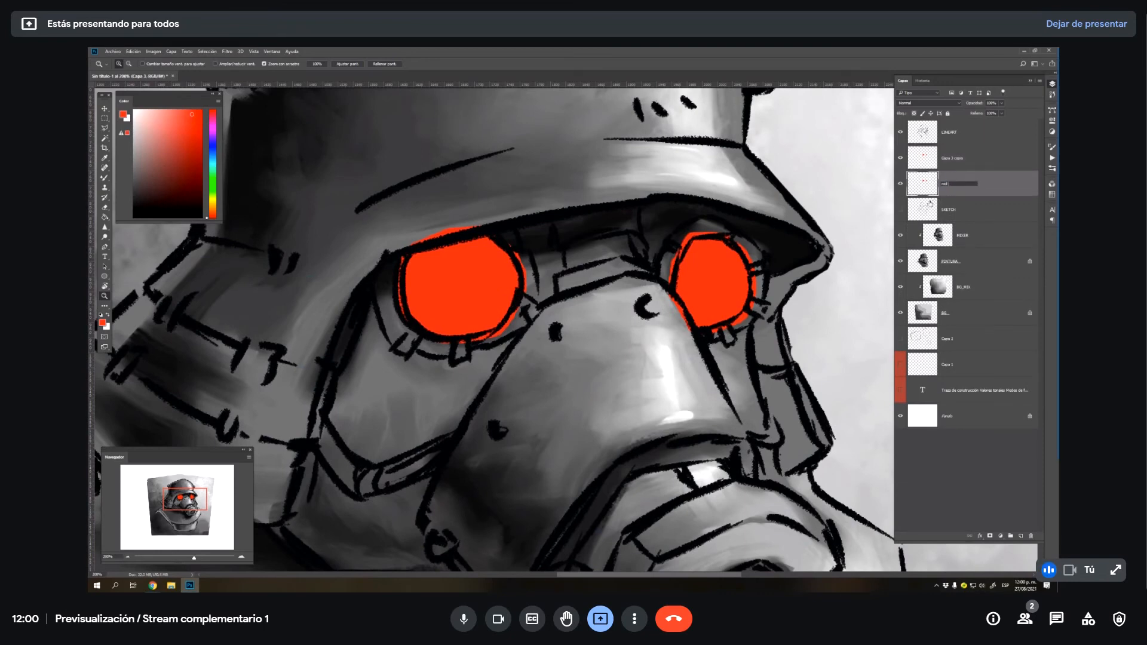
type(" 1")
- Rename the duplicated red lens layer "red 2" and hide the "red 1" layer
left_click(955, 163)
double_click(954, 160)
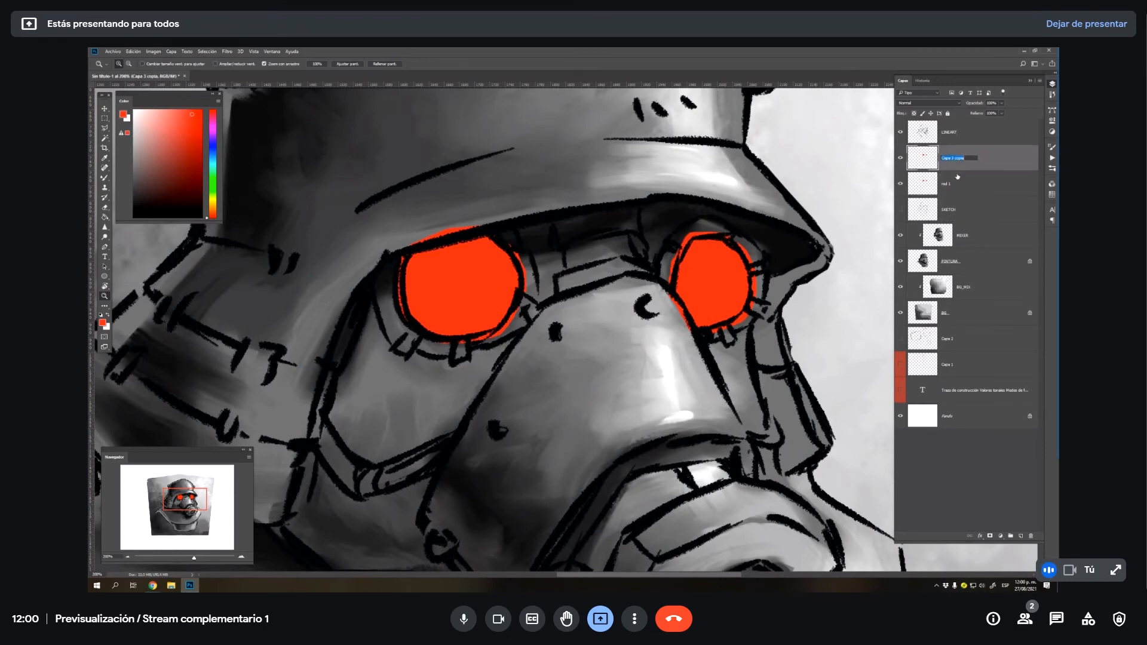
type("red 2")
key("Return")
left_click(955, 185)
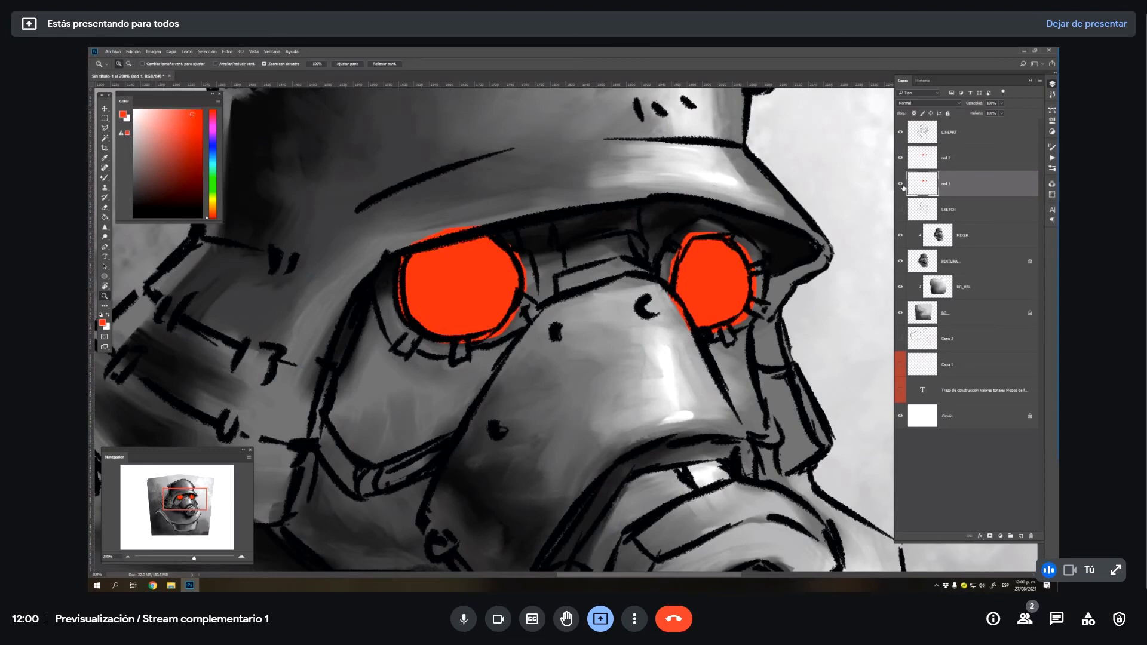
left_click(900, 183)
- Duplicate the "red 2" layer and name the copy "red 3"
left_click(956, 157)
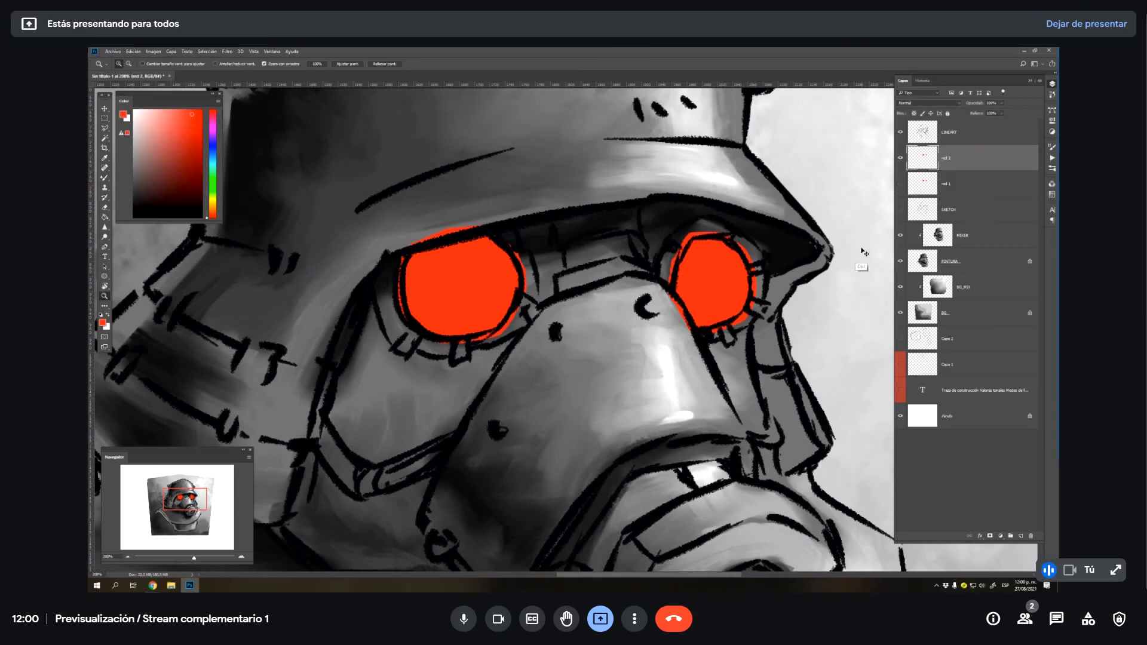
key("ctrl+j")
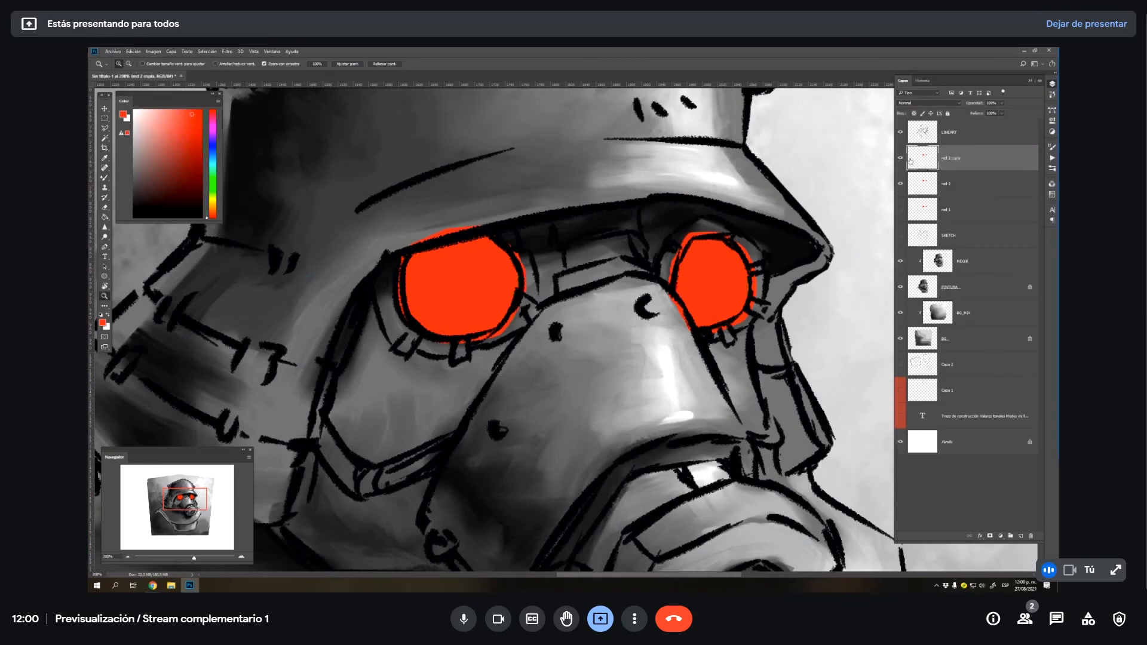
double_click(954, 159)
type("3")
key("Return")
- Apply a Gaussian Blur with a radius of 8 pixels to the "red 2" layer
left_click(959, 186)
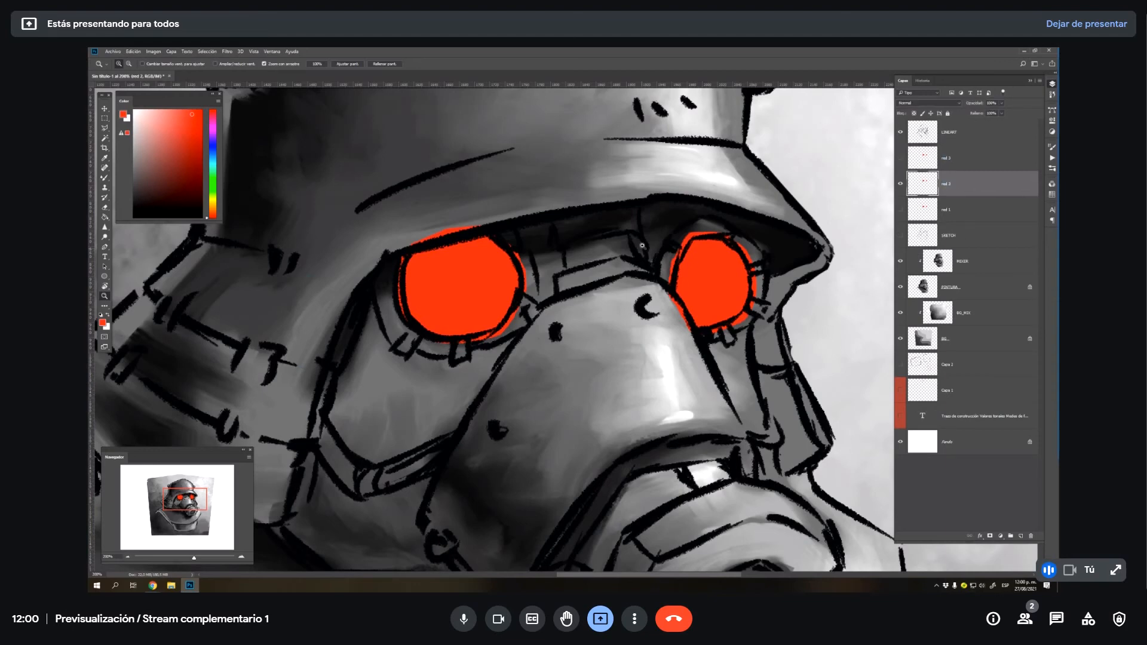
left_click(227, 52)
mouse_move(280, 140)
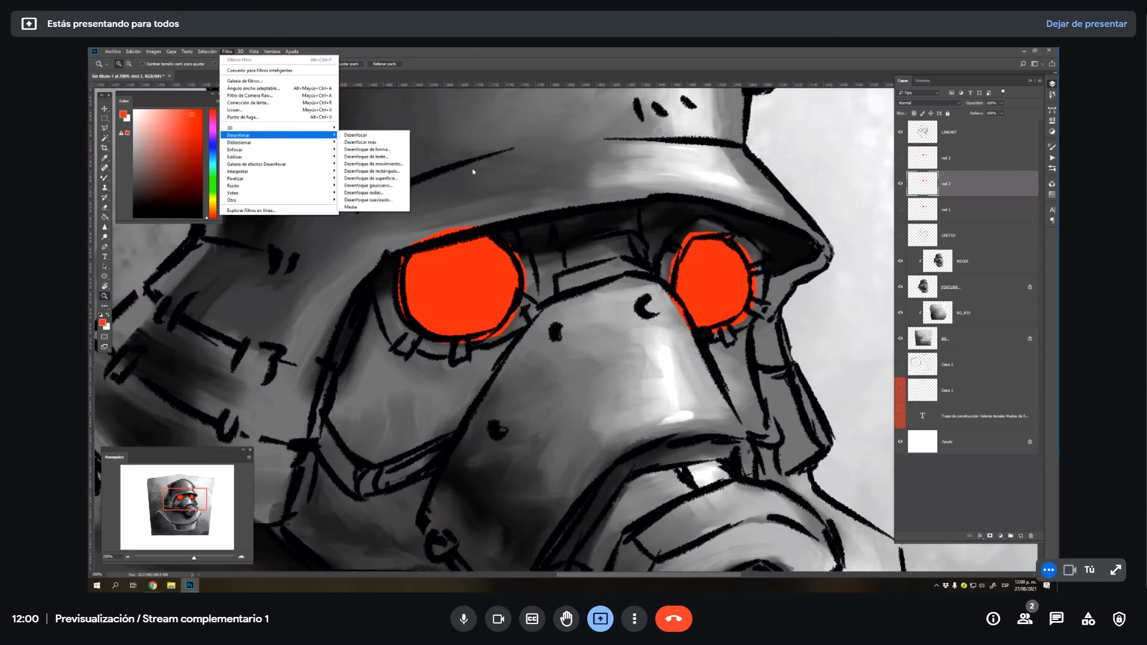
left_click(367, 186)
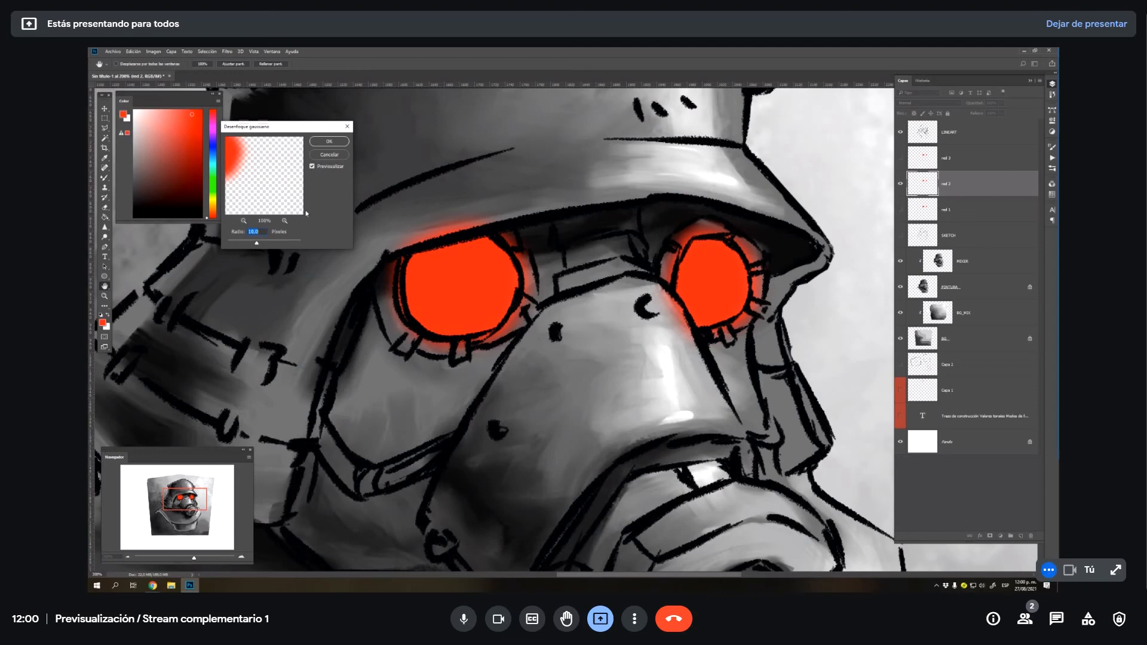
type("5")
key("Return")
- Hide the "red 2" layer and make the "red 3" layer active and visible
left_click(901, 187)
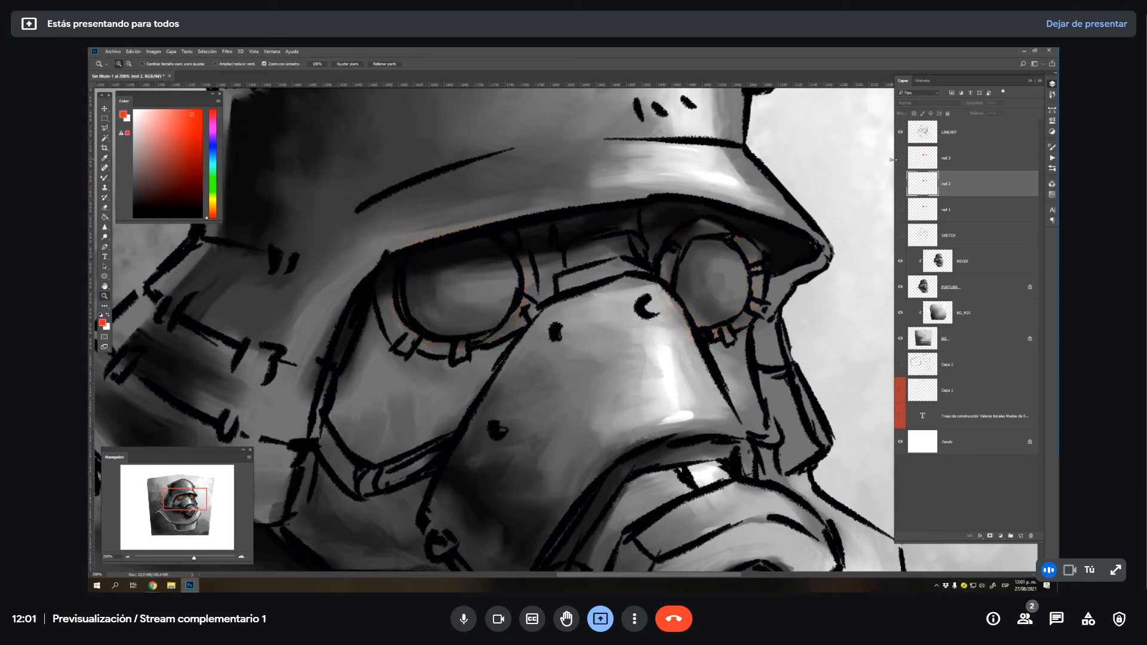
left_click(963, 160)
left_click(900, 158)
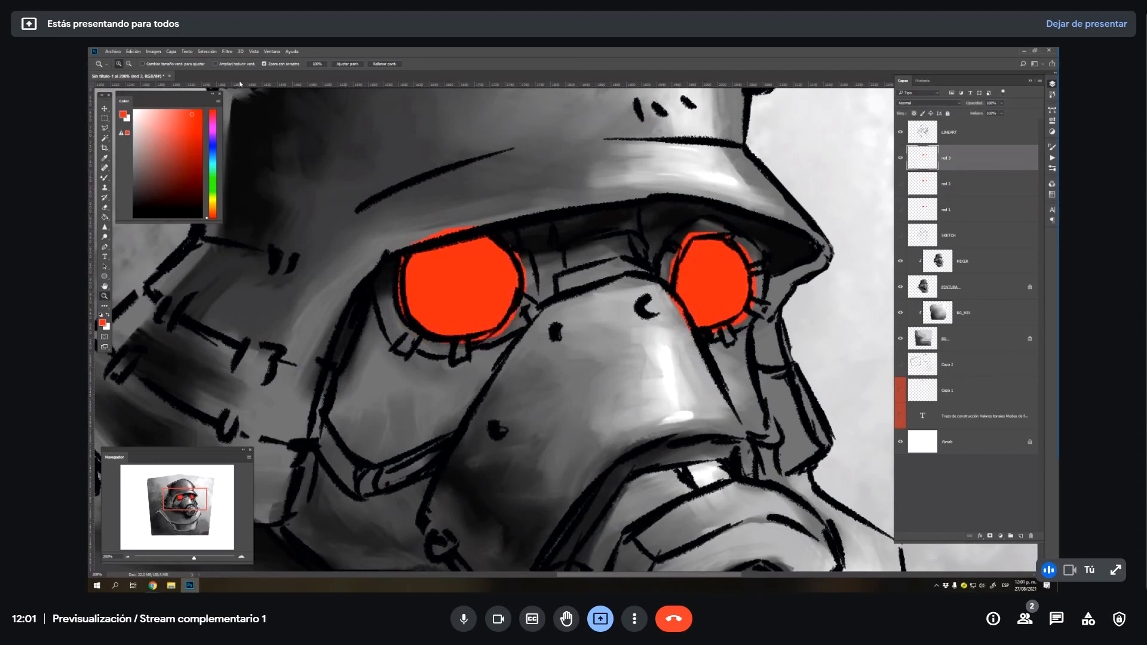
- Apply a Gaussian Blur with a radius of 25 pixels to the "red 3" layer
left_click(228, 51)
mouse_move(283, 138)
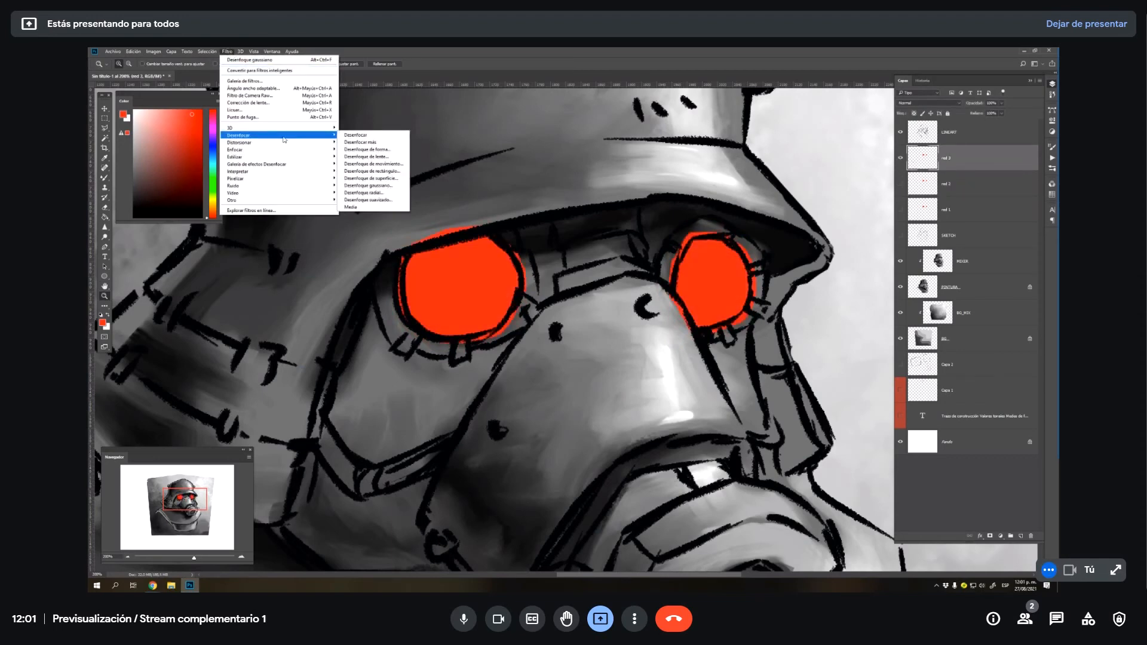
left_click(396, 185)
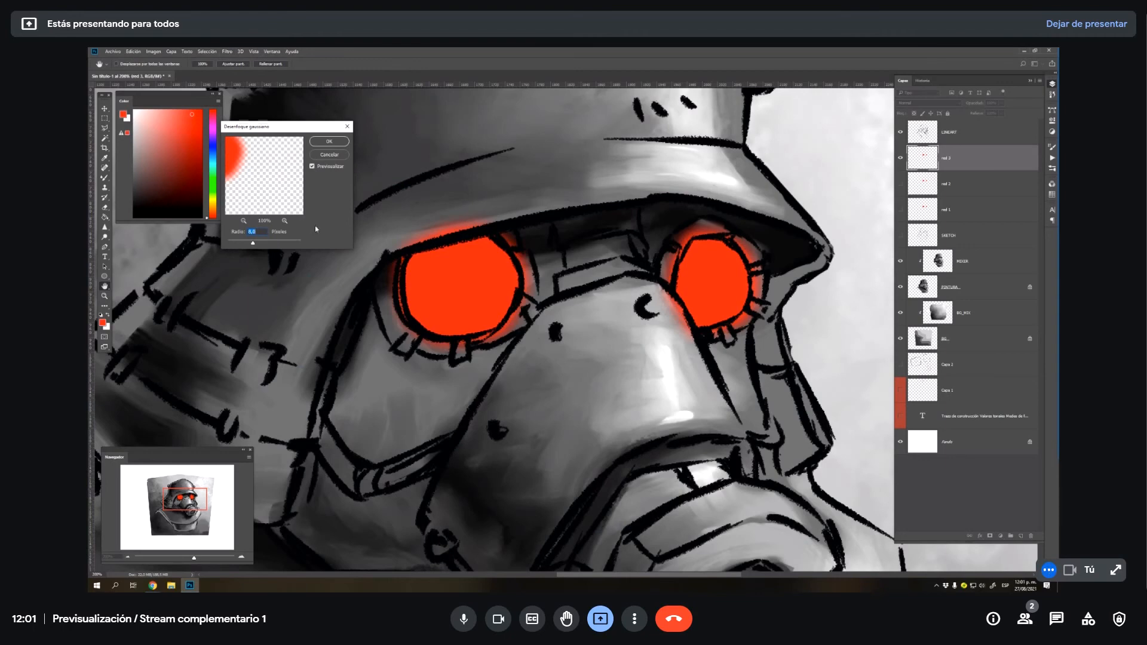
type("20")
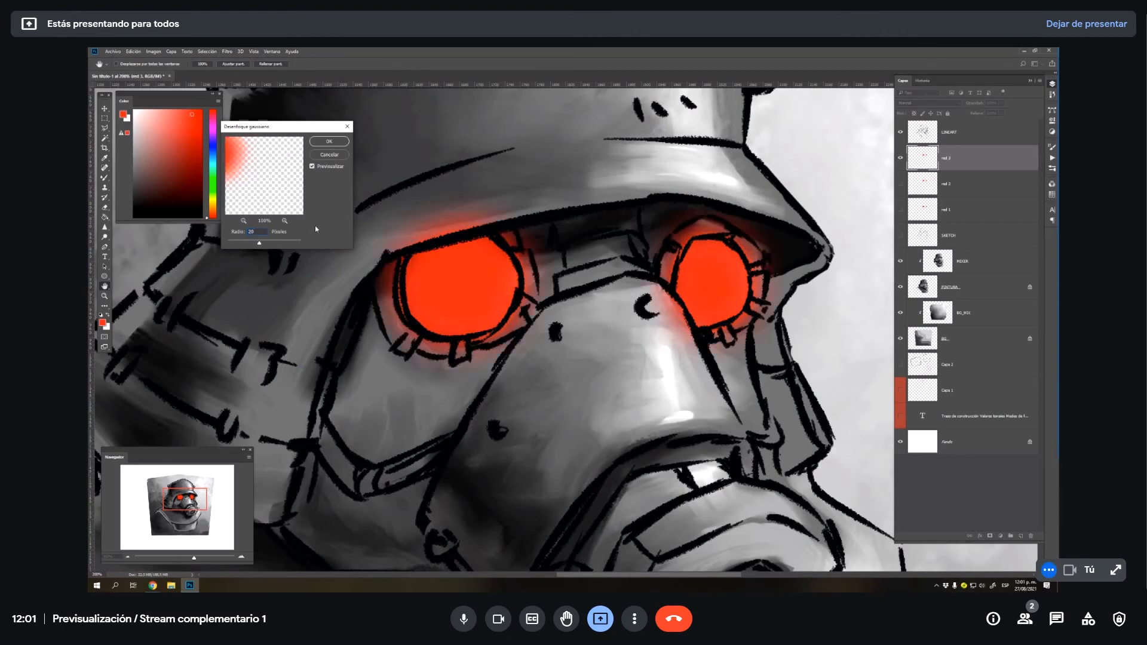
type("225")
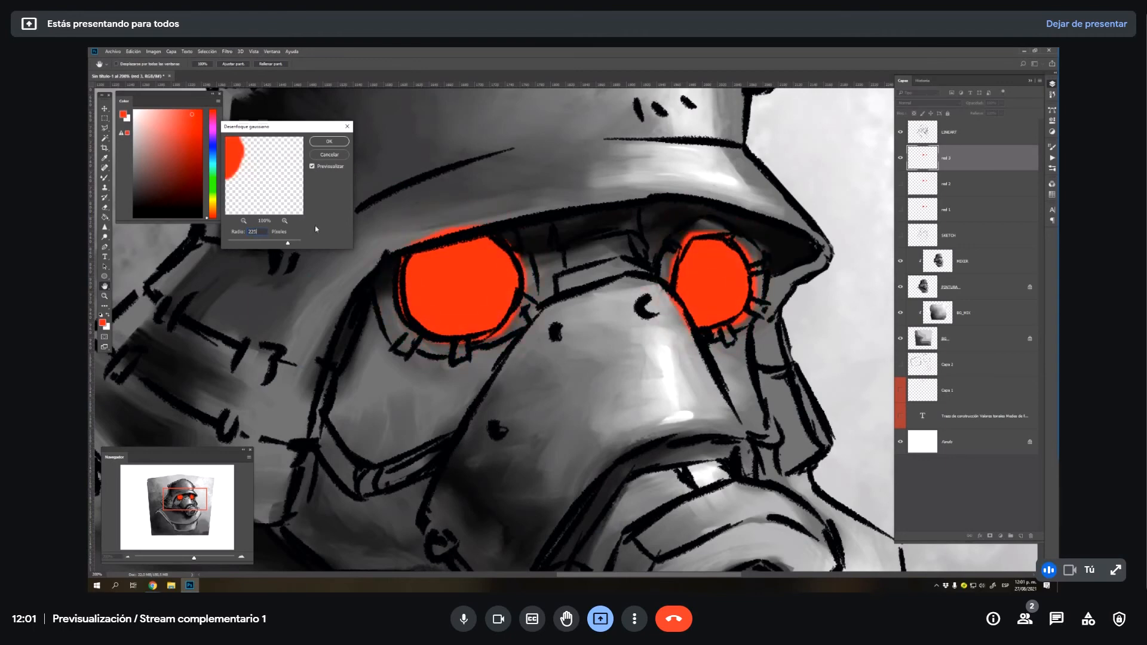
key("BackSpace")
key("BackSpace")
type("5")
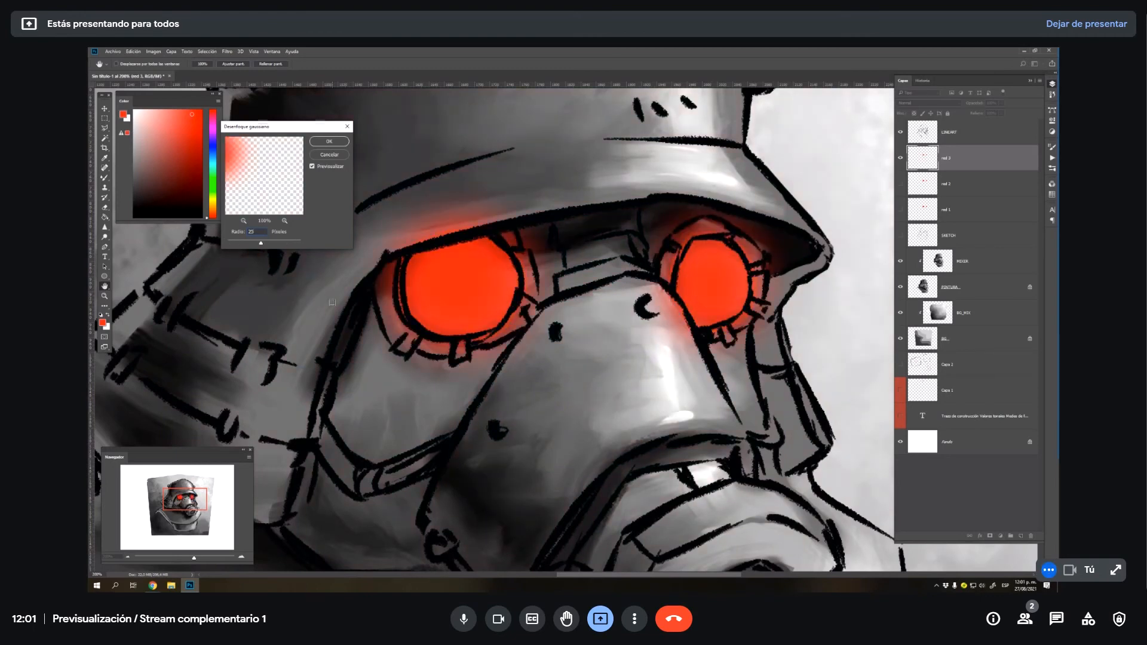
left_click(326, 142)
key("z")
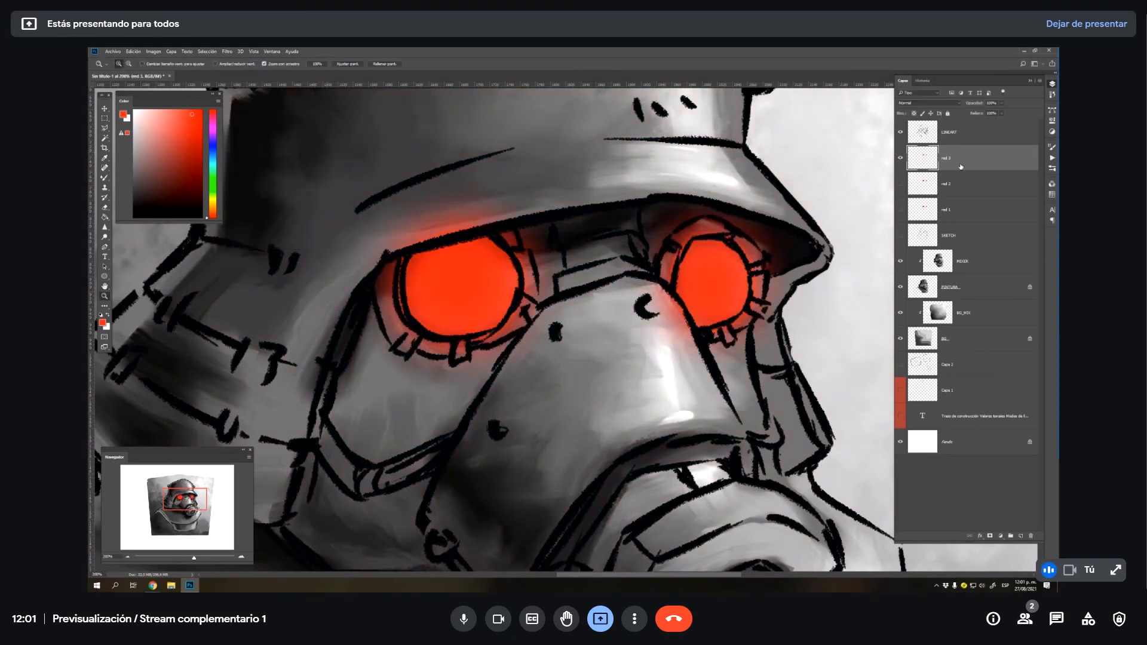
- Show the "red 2" and "red 1" layers together with "red 3" and make "red 1" the active layer
left_click(901, 184)
left_click(901, 209)
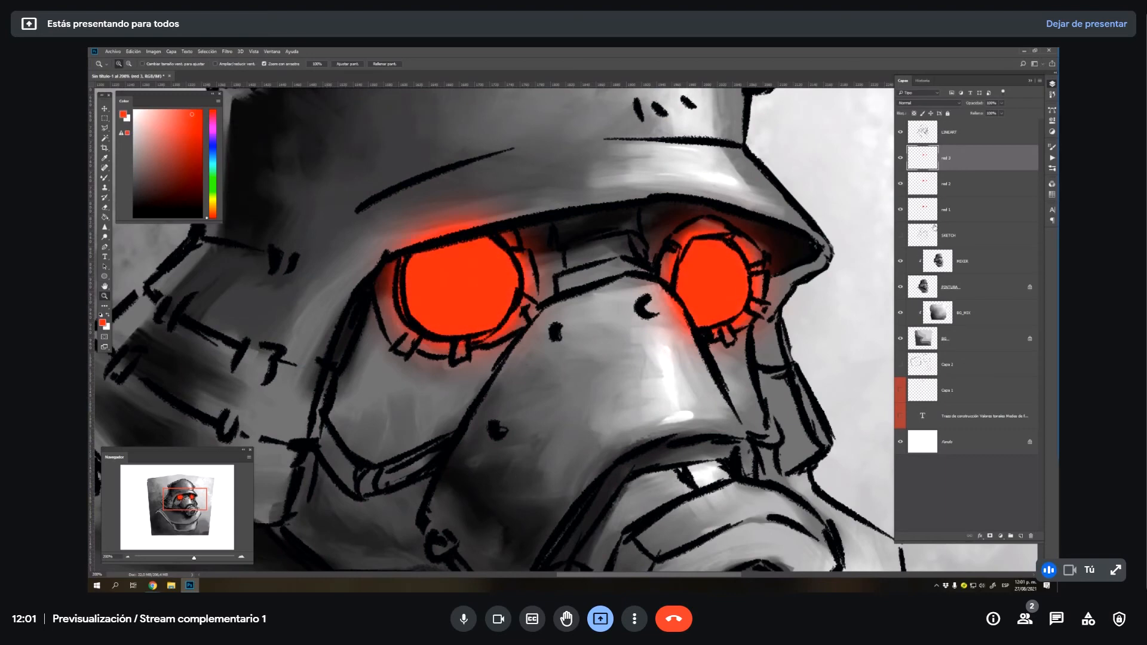
left_click(953, 213)
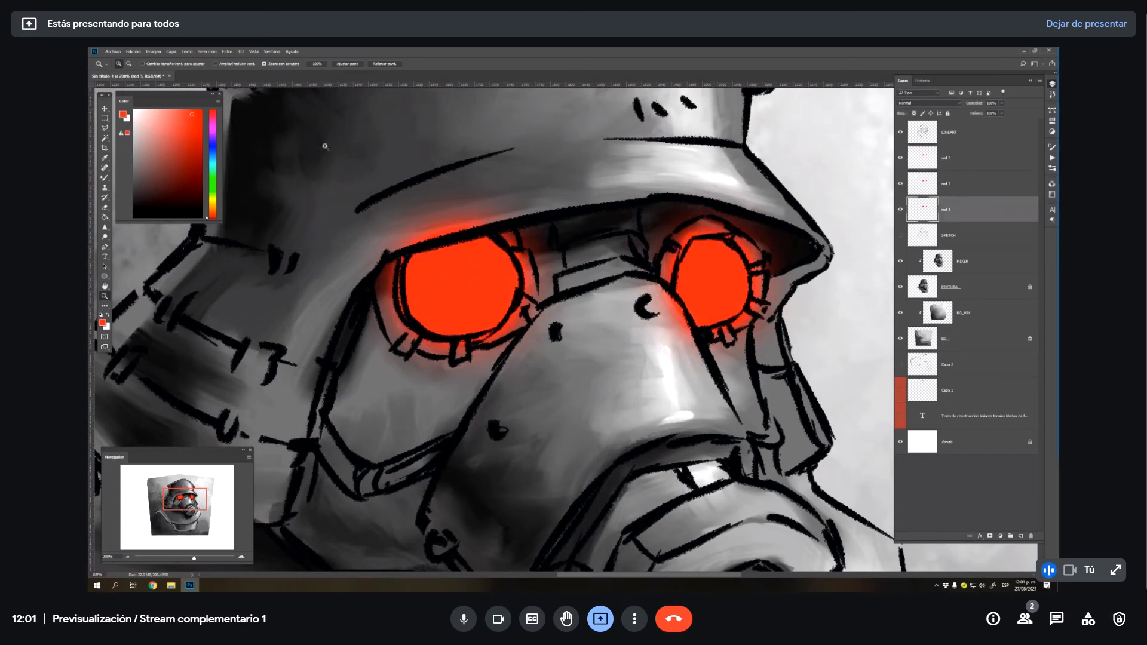
left_click(232, 55)
left_click(952, 188)
left_click(952, 189)
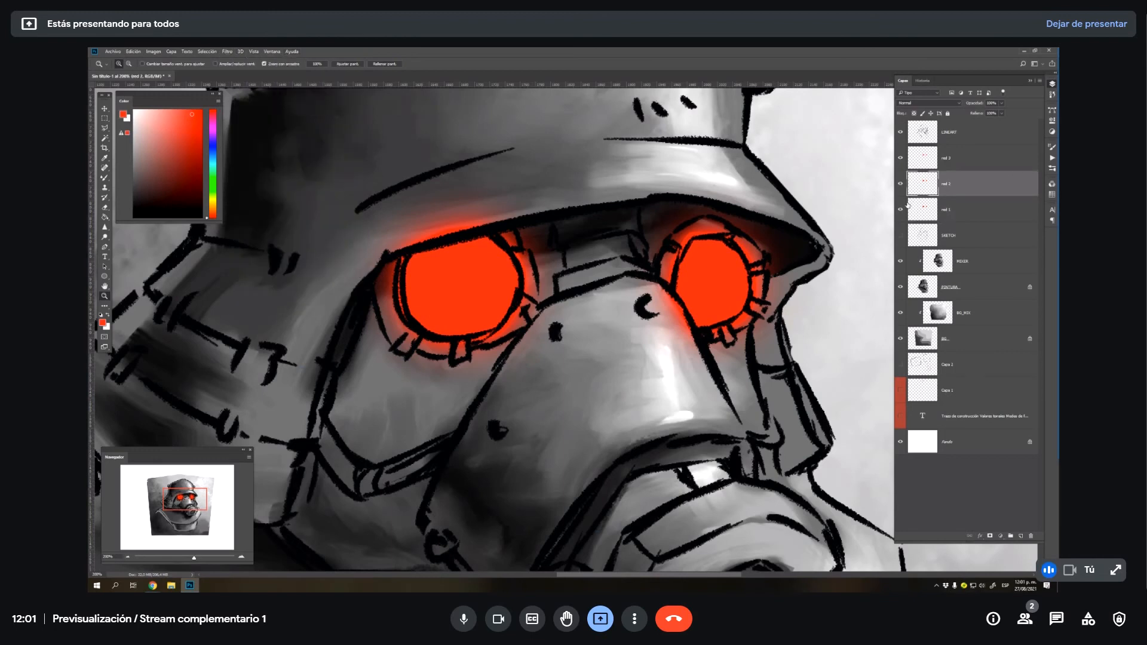
left_click(908, 206)
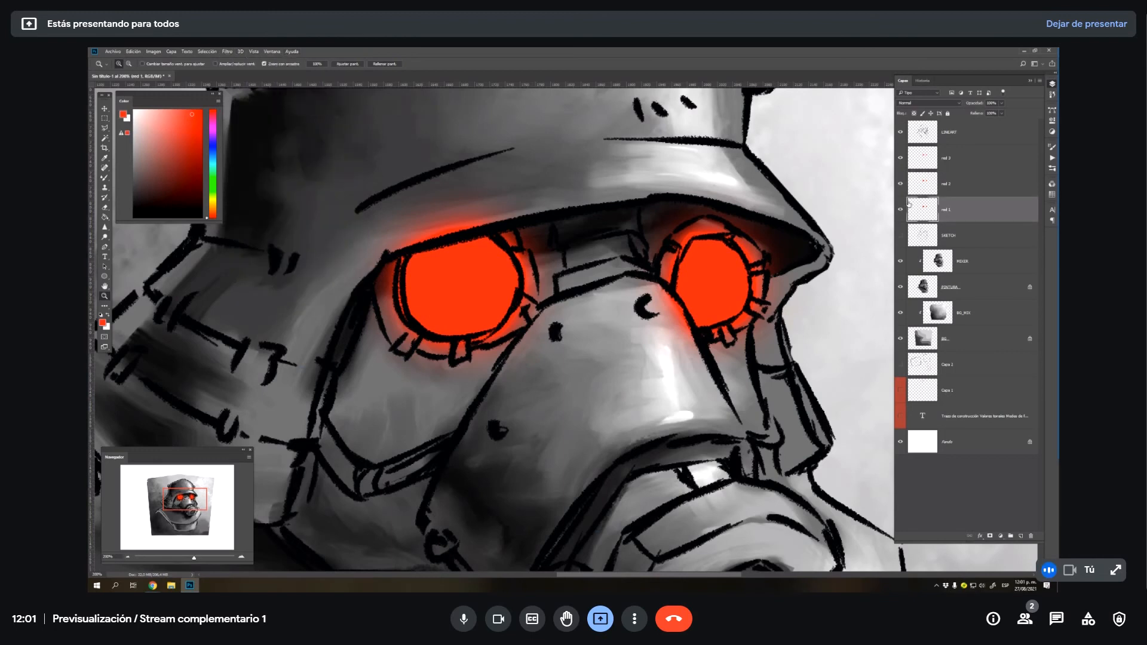
- Compare the goggle glow with and without the "red 1" layer, leaving that layer hidden
left_click(593, 364, "alt")
left_click(594, 363, "alt")
left_click(589, 353, "alt")
double_click(586, 259)
key("v")
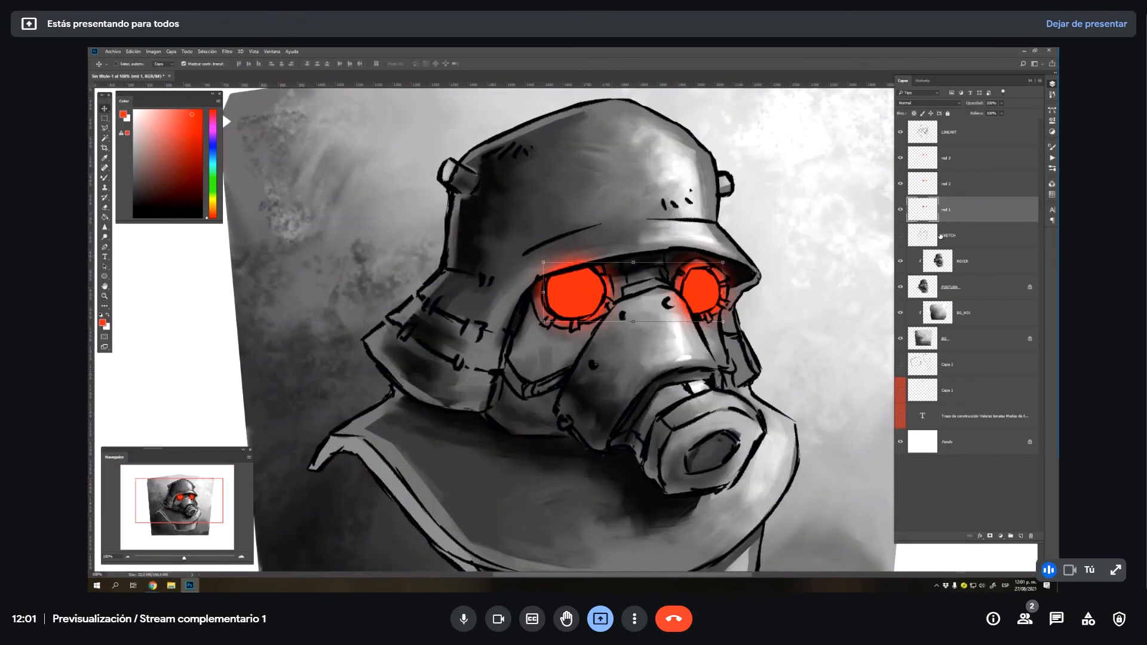
left_click(901, 209)
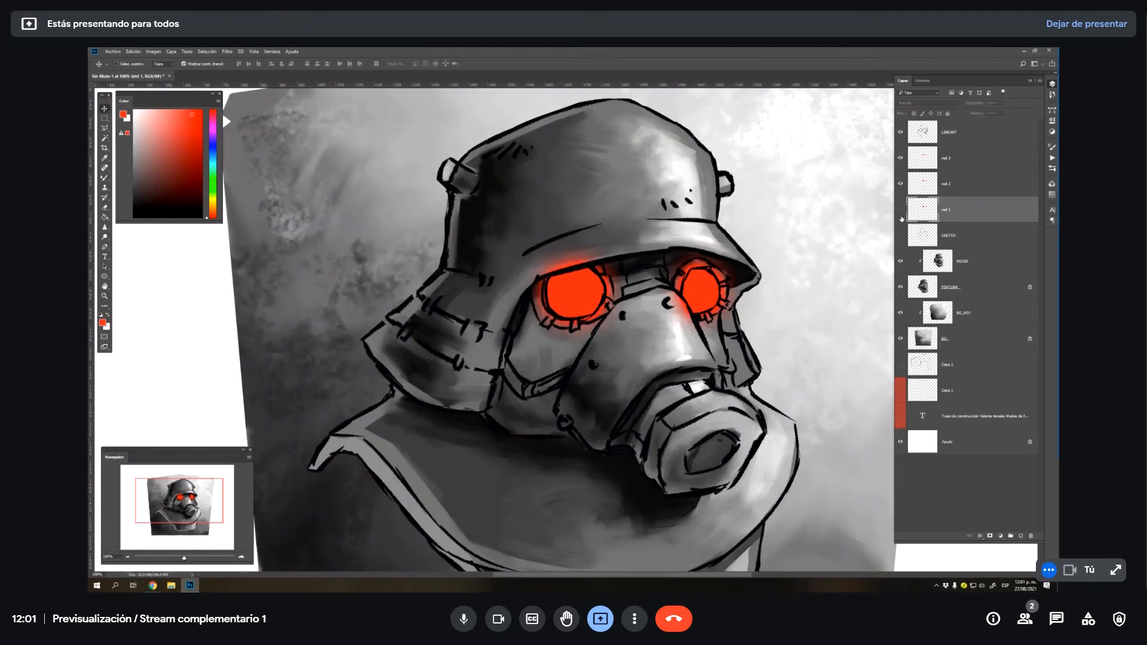
left_click(901, 210)
left_click(901, 209)
- Set the blend mode of both the "red 2" and "red 3" layers to Superponer (Overlay)
left_click(954, 184)
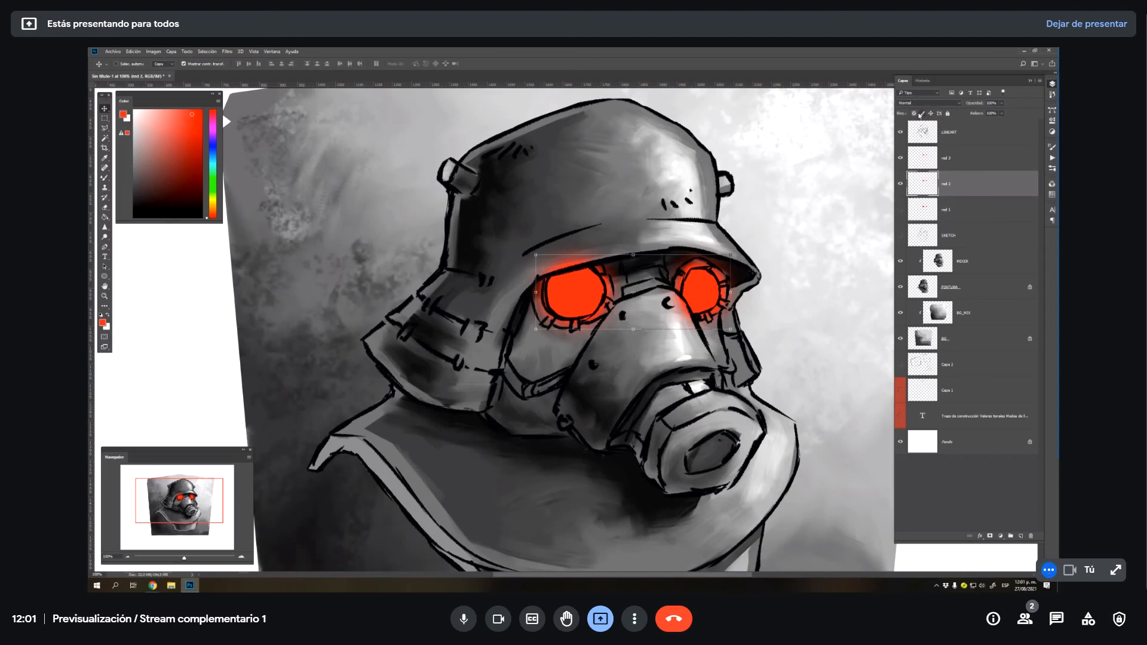
left_click(928, 103)
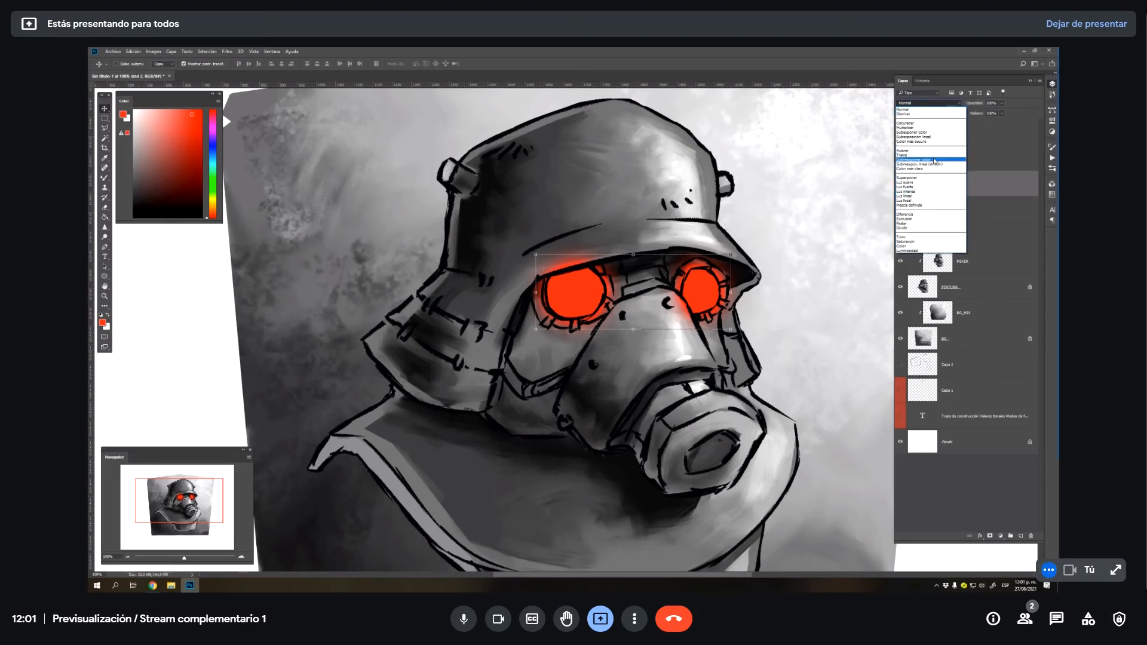
left_click(928, 178)
left_click(953, 158)
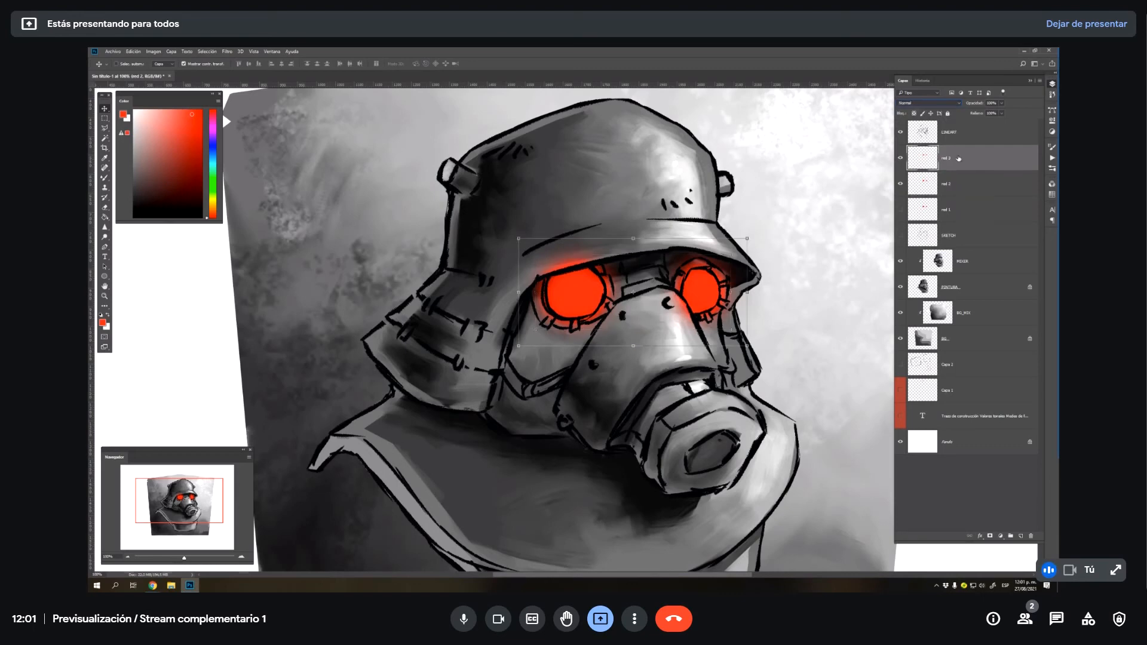
left_click(927, 103)
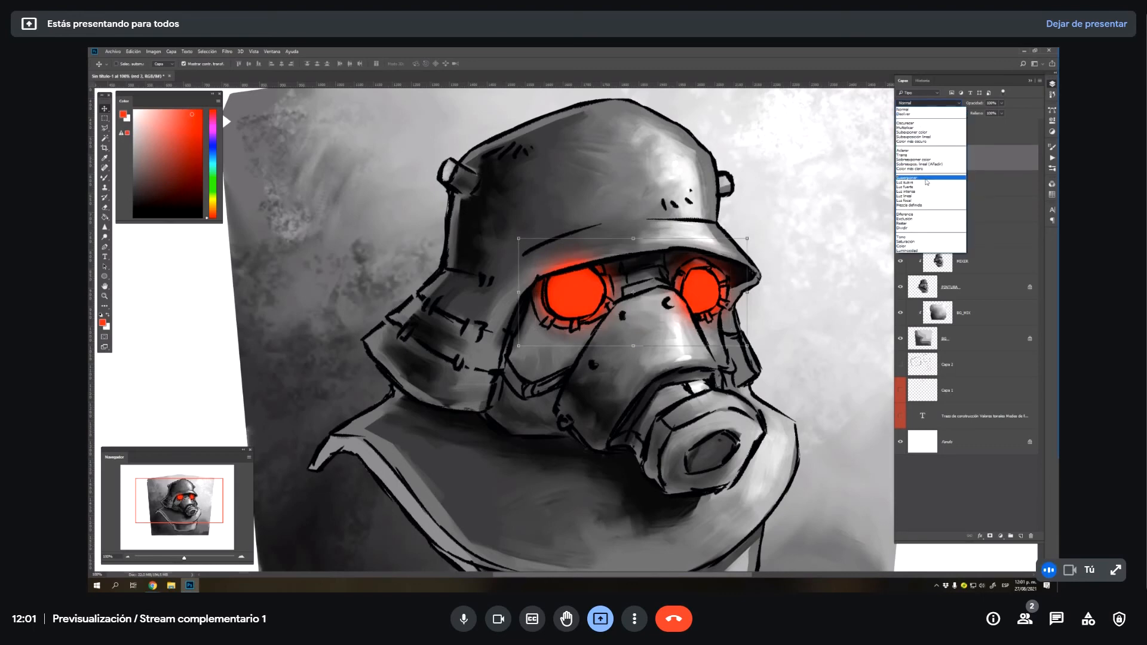
left_click(927, 178)
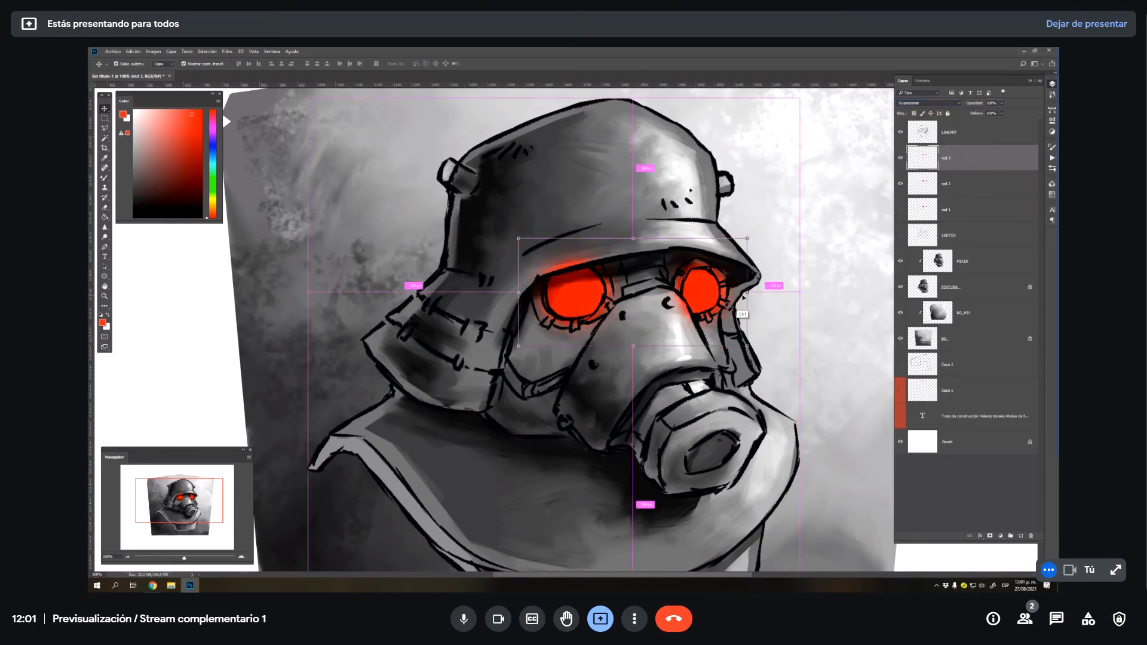
- Duplicate the "red 3" layer and apply a Gaussian Blur with a radius of 40 pixels to the copy
key("ctrl+j")
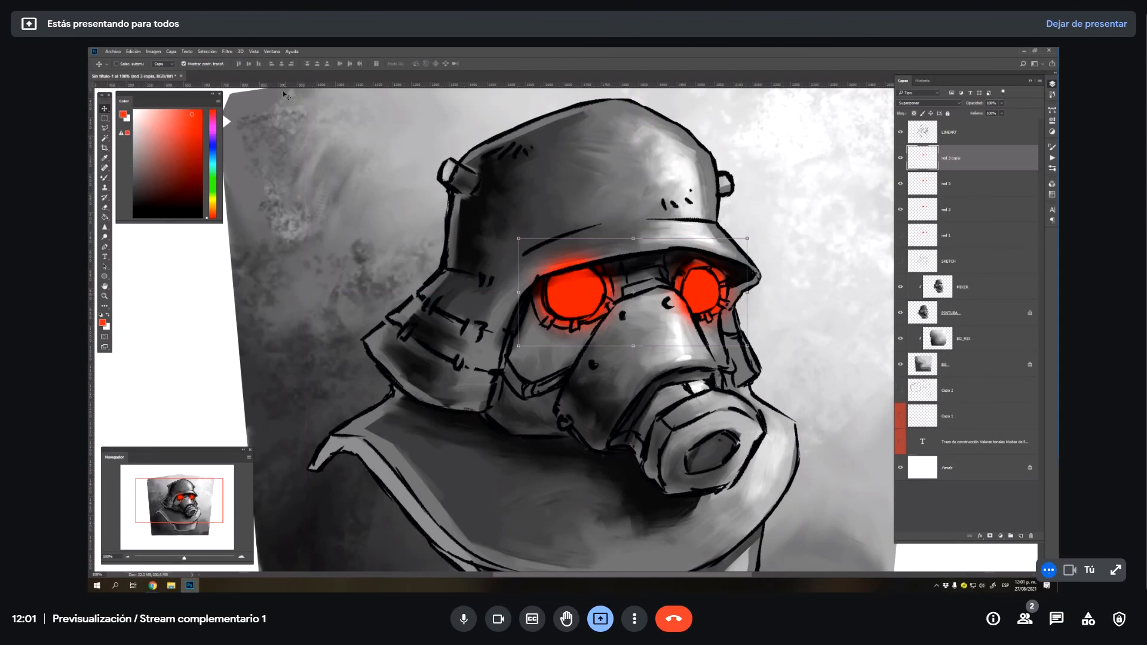
left_click(227, 51)
mouse_move(317, 136)
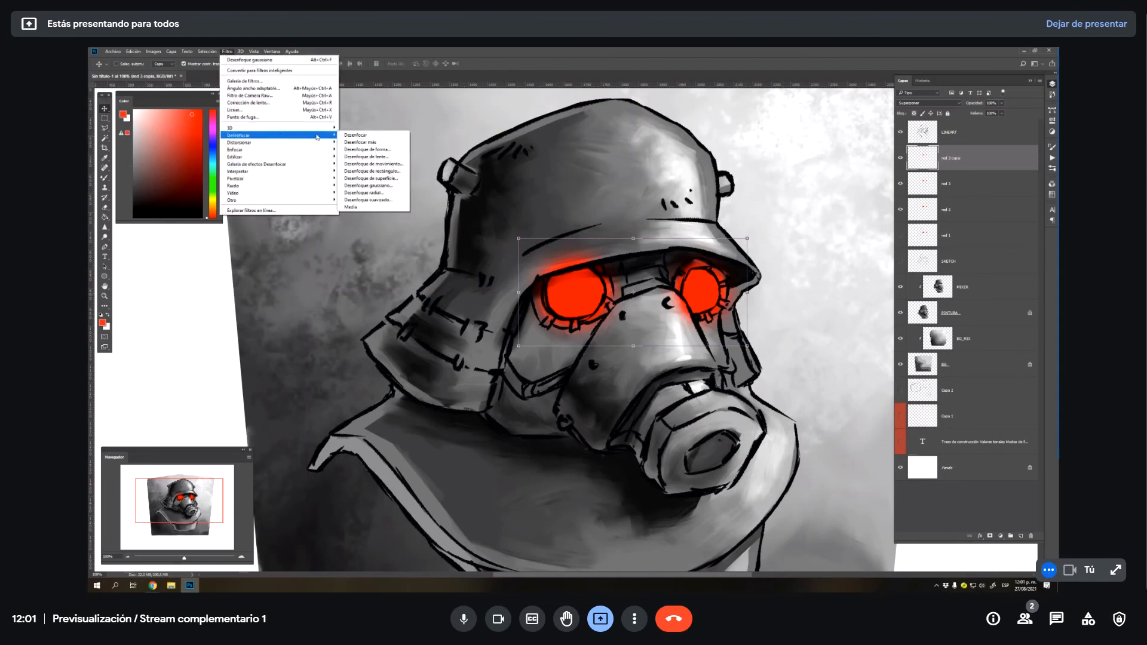
left_click(399, 186)
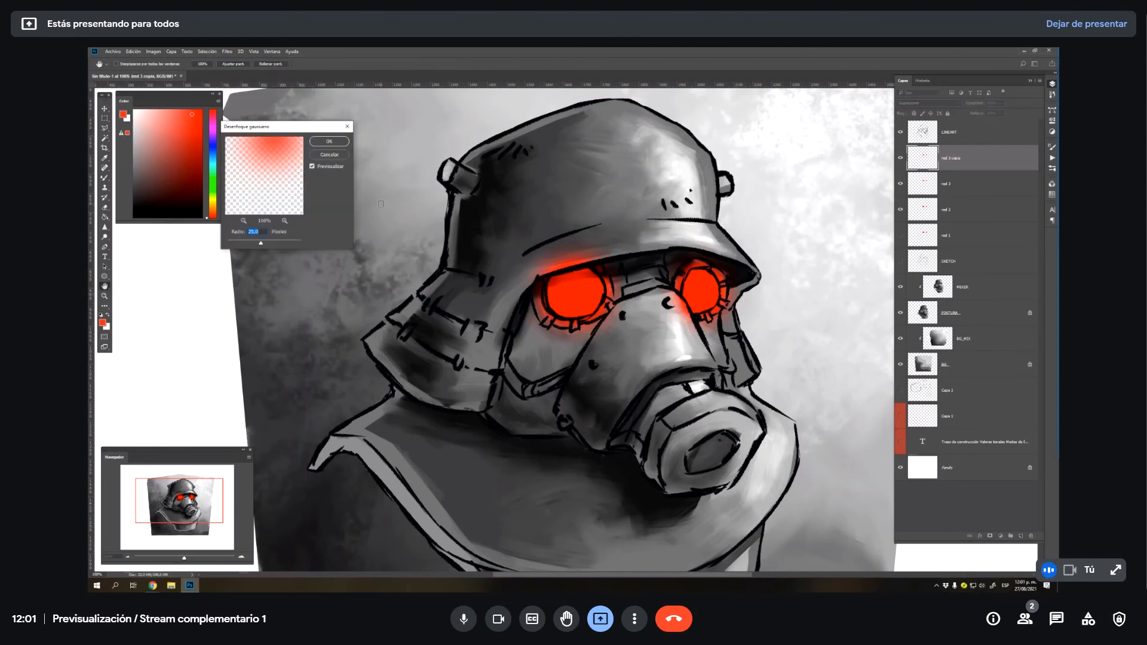
type("40")
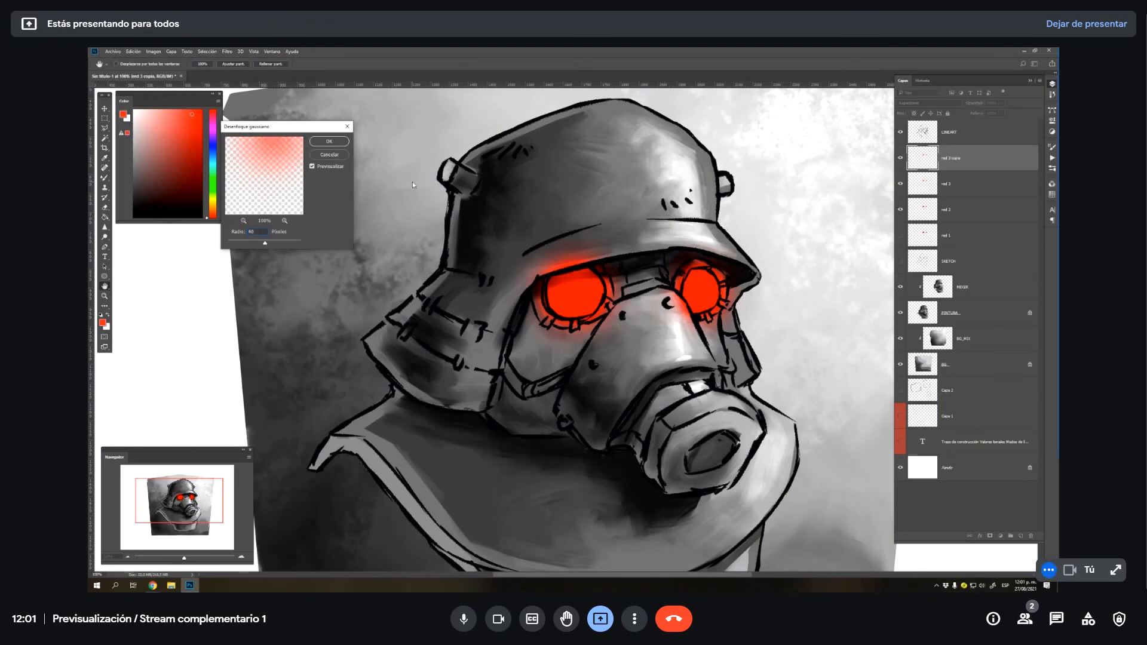
key("Return")
key("v")
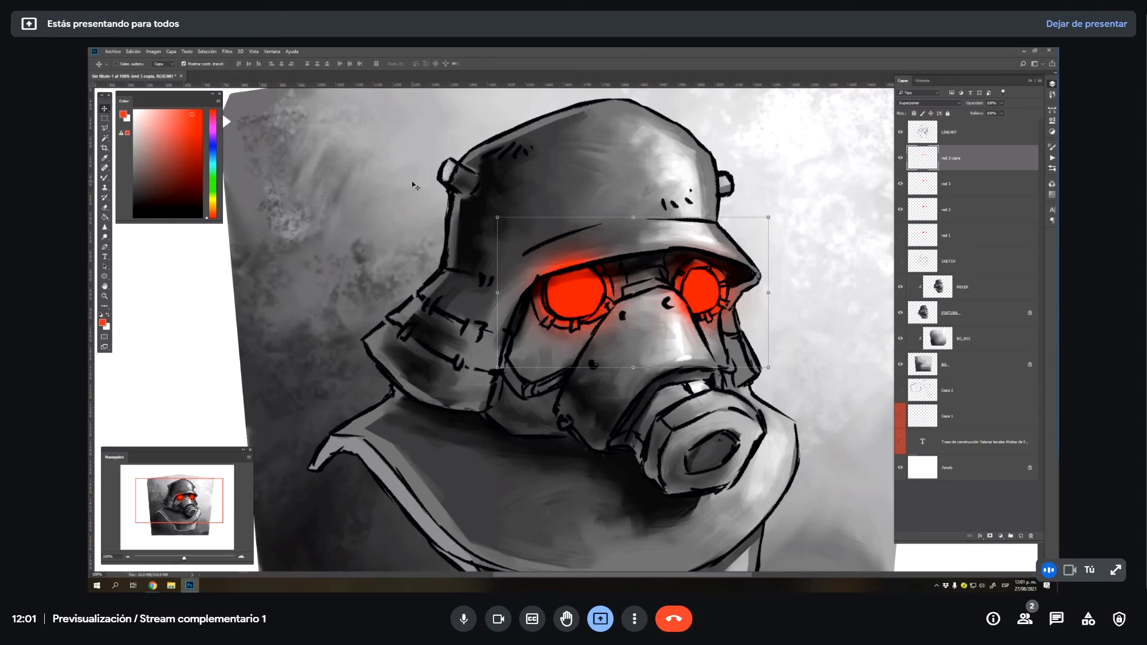
- Compare the goggle glow with the "red 1", "red 2", "red 3" and "red 3 copia" layers switched off and on
key("z")
left_click(589, 283, "alt")
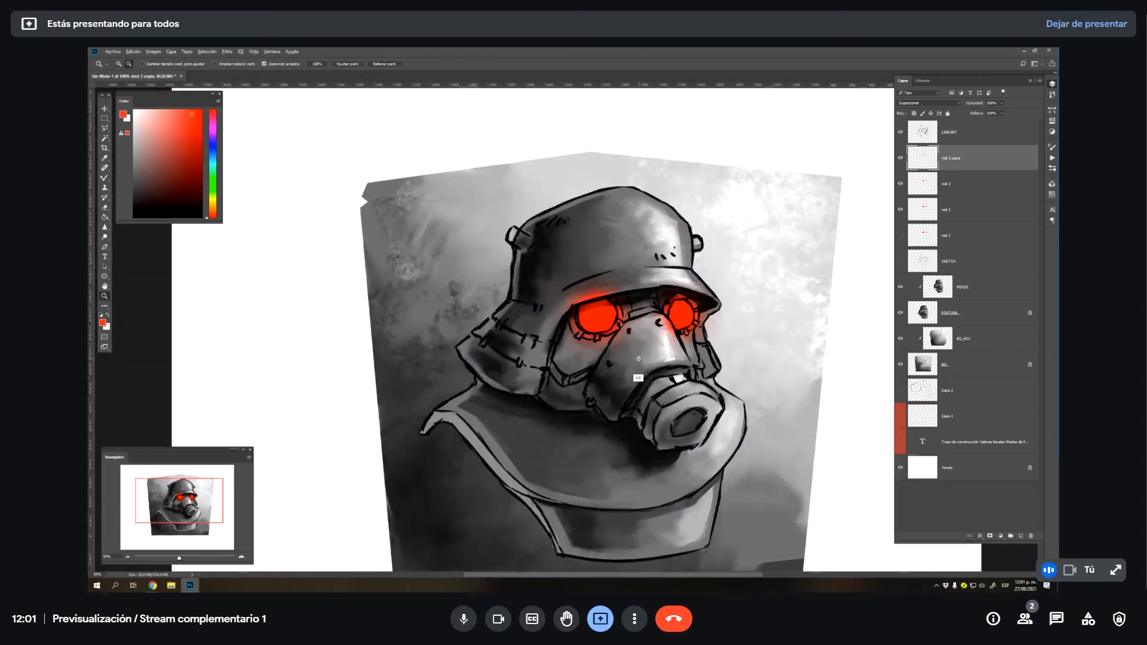
left_click(589, 283)
left_click(900, 183)
left_click(901, 210)
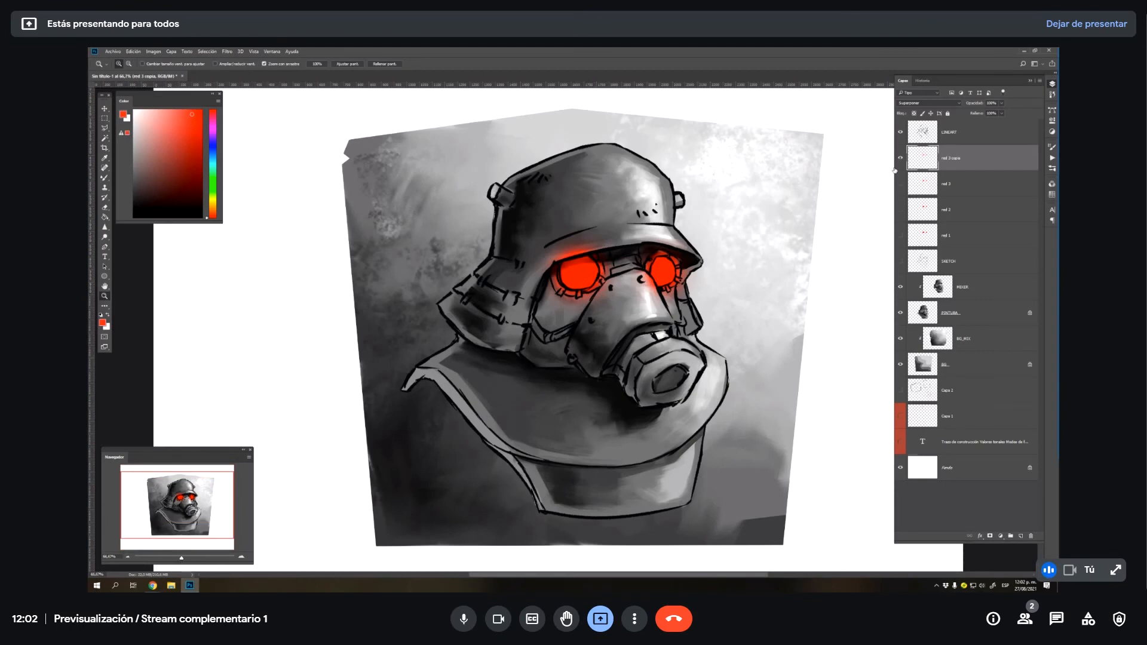
left_click(900, 158)
left_click(901, 235)
left_click(901, 235)
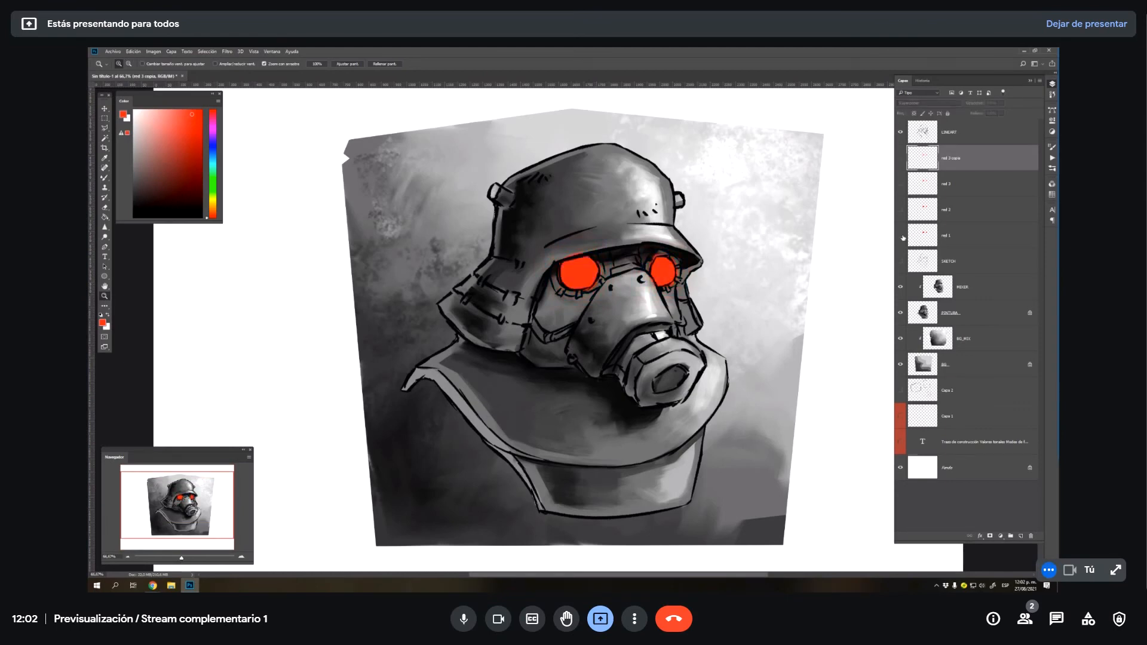
left_click(900, 209)
left_click(900, 184)
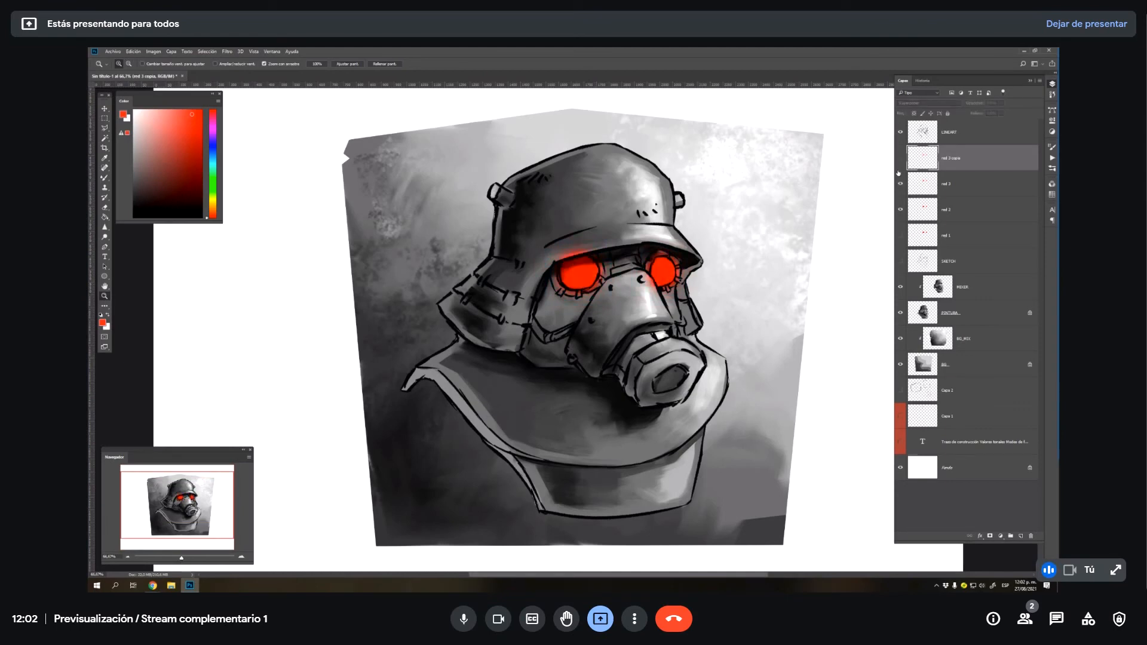
left_click(901, 158)
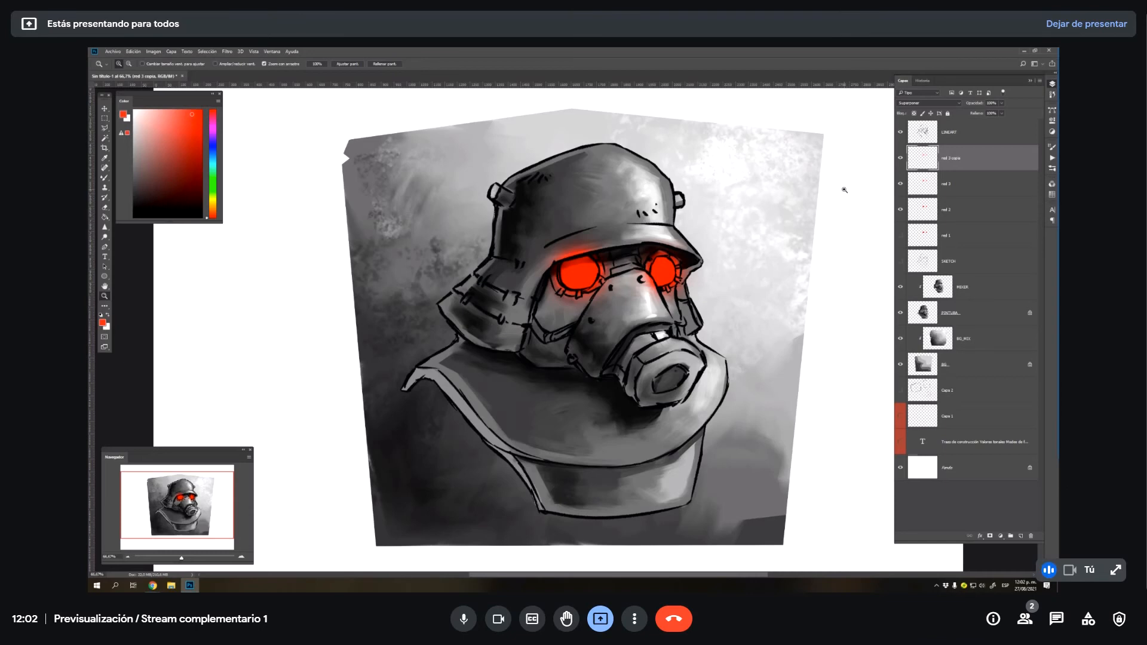
- Examine the goggle glow up close and against the whole bust
left_click(638, 288)
left_click(638, 288)
left_click(645, 293)
left_click(646, 347, "alt")
left_click(645, 338, "alt")
left_click(635, 327, "alt")
left_click(632, 323, "alt")
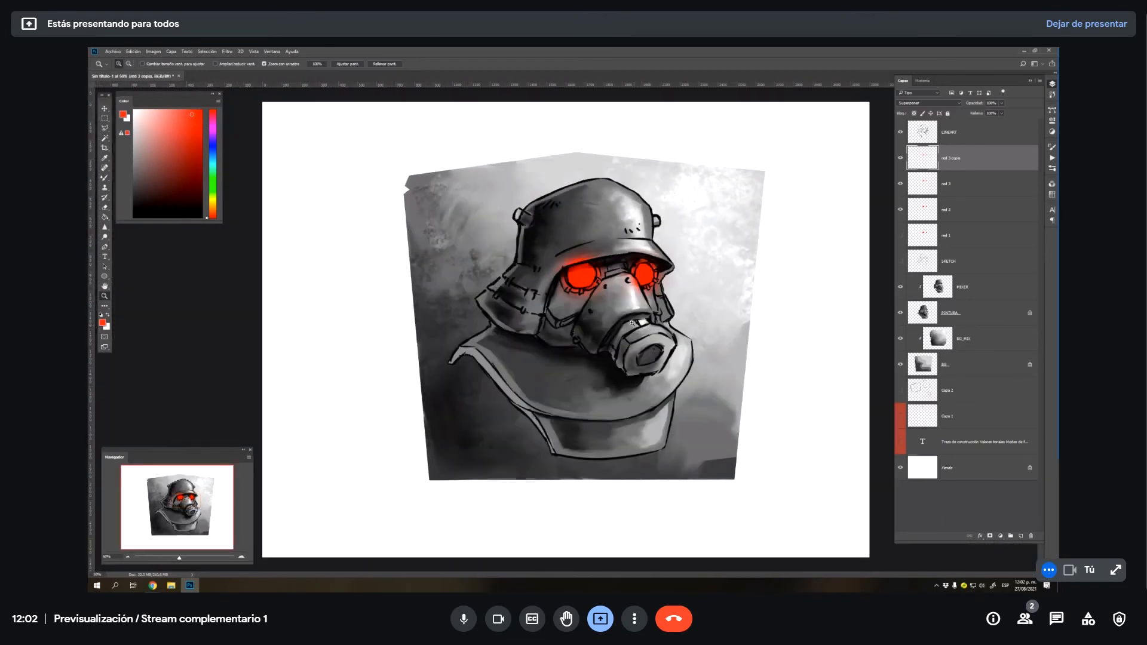
- On a new layer above "red 3 copia", paint small red reflections along the mask's nose edges, the helmet brim and beside the goggles
left_click(632, 323)
left_click(632, 323)
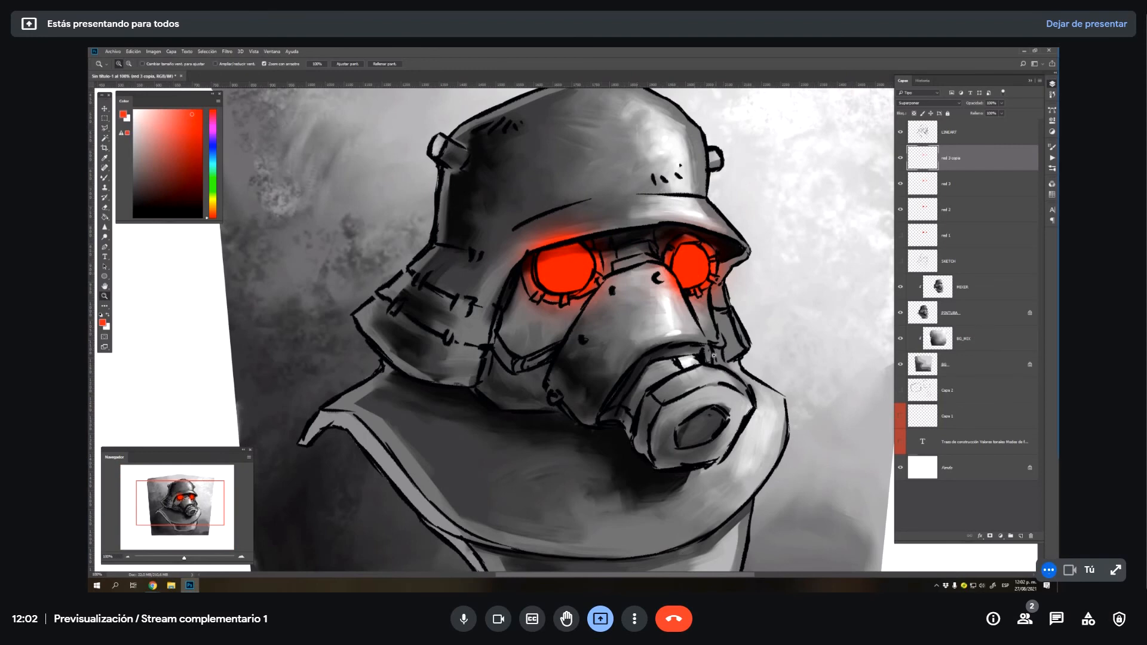
key("b")
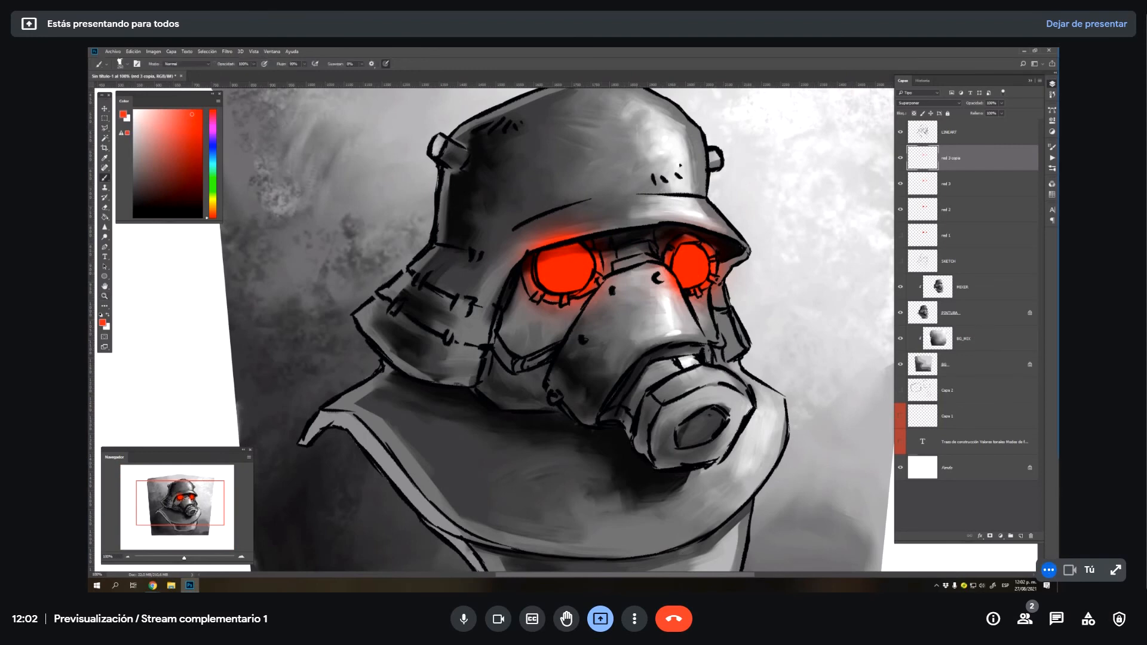
left_click(1021, 535)
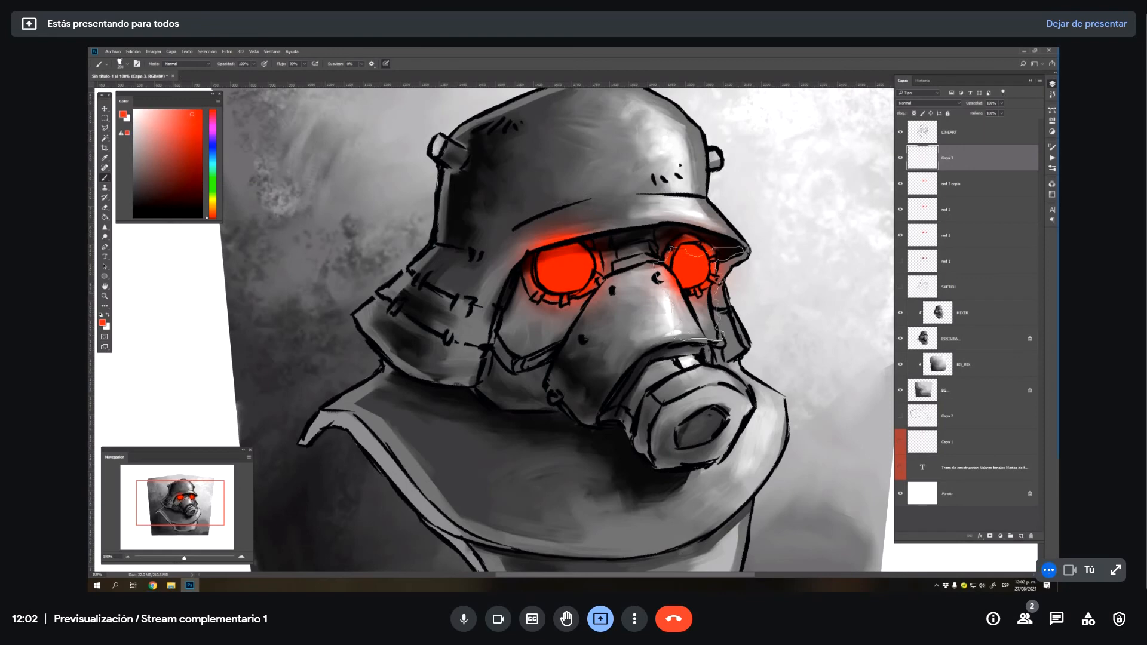
key("bracketleft")
key("bracketleft")
key("bracketleft")
key("bracketleft")
mouse_move(690, 319)
left_mouse_down()
mouse_move(660, 277)
mouse_move(711, 328)
mouse_move(672, 291)
mouse_move(694, 333)
left_mouse_up()
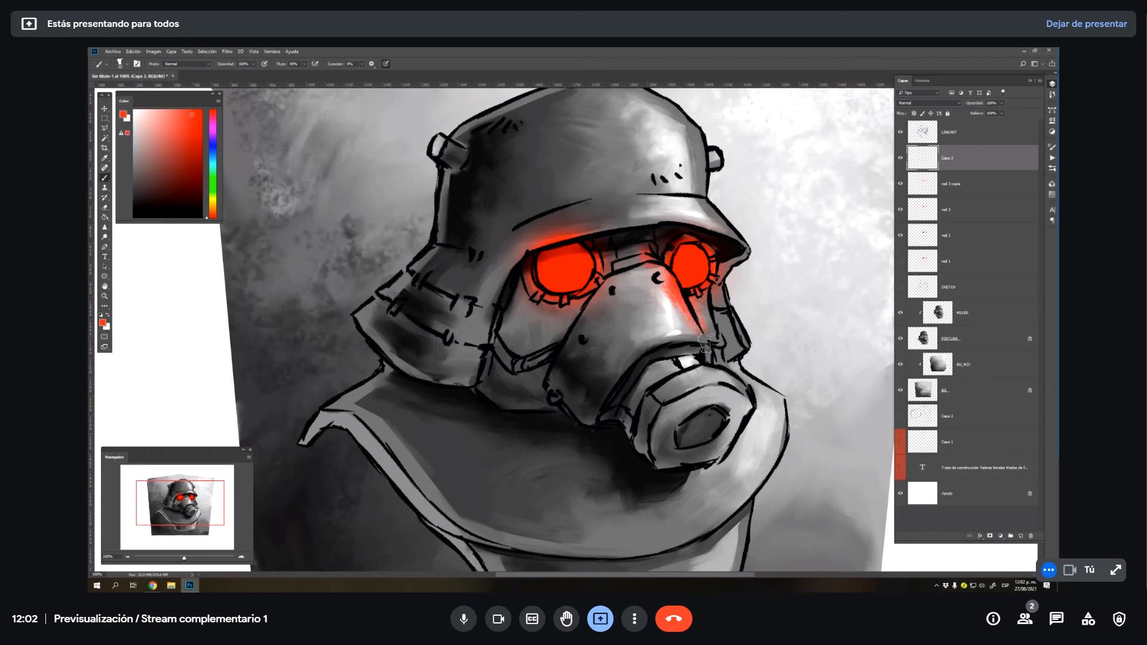
mouse_move(601, 288)
left_mouse_down()
mouse_move(581, 324)
mouse_move(605, 281)
mouse_move(625, 279)
left_mouse_up()
mouse_move(587, 330)
left_mouse_down()
mouse_move(578, 333)
mouse_move(591, 323)
left_mouse_up()
left_click_drag(742, 263, 724, 271)
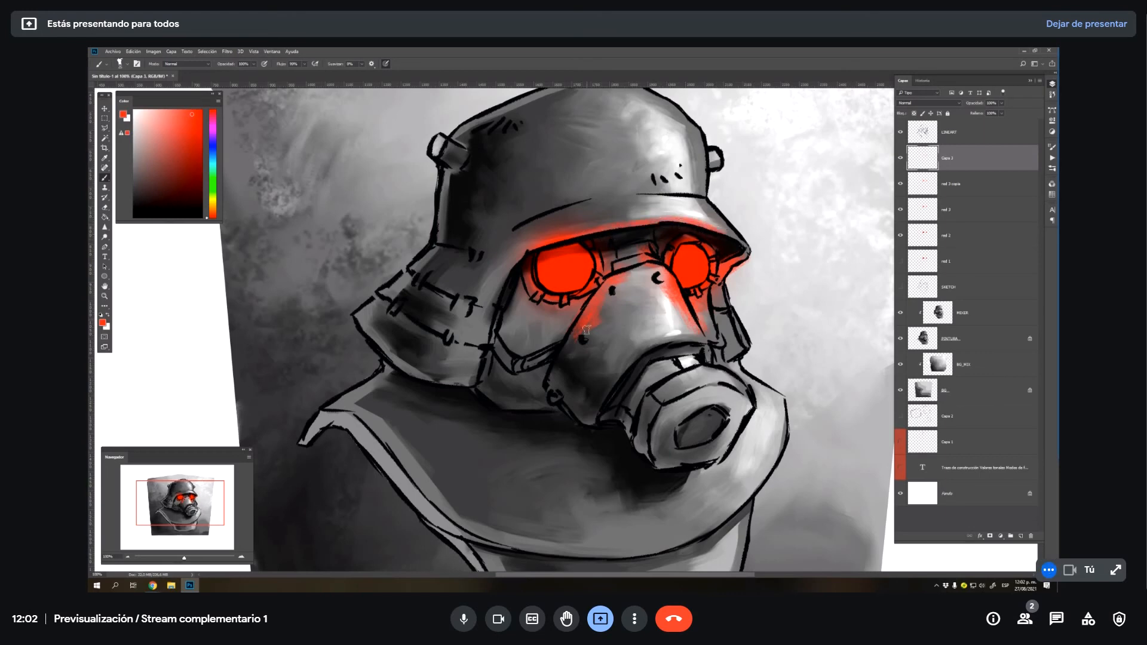
- Apply a Gaussian Blur with a radius of 5 pixels to the layer of painted red reflections
left_click(228, 52)
mouse_move(272, 135)
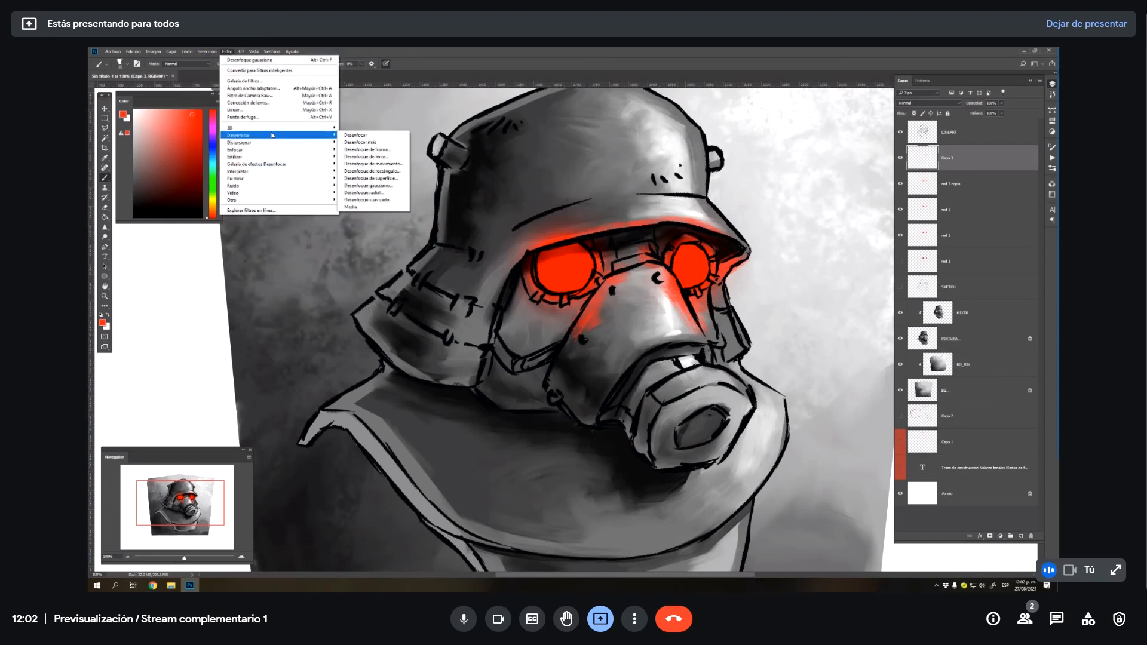
left_click(395, 186)
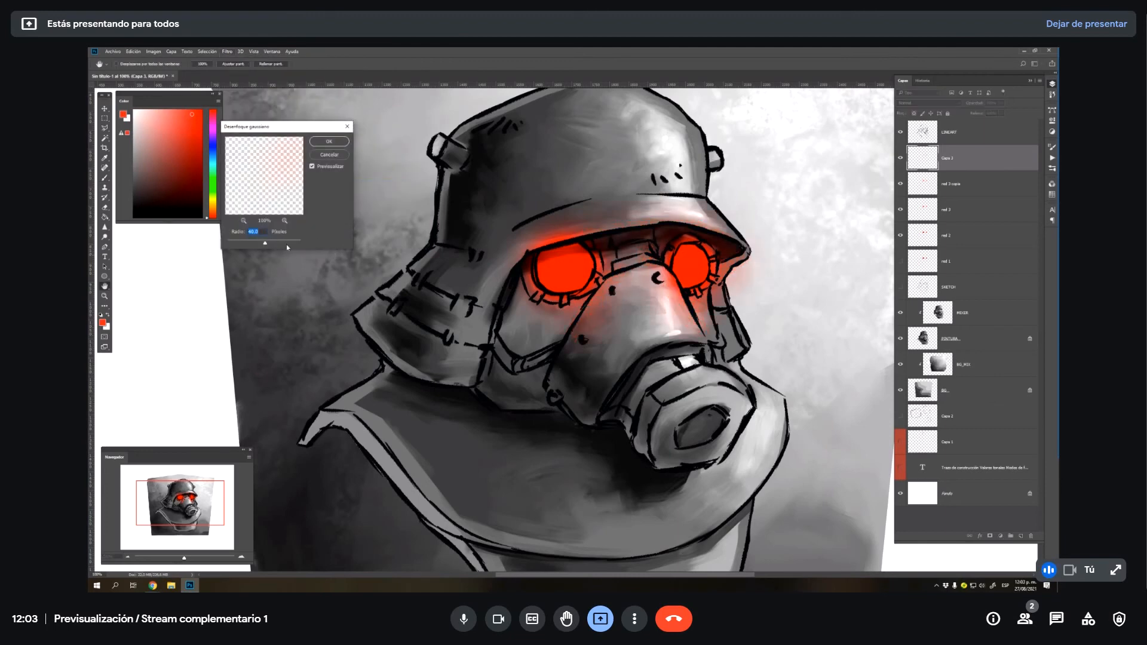
type("5")
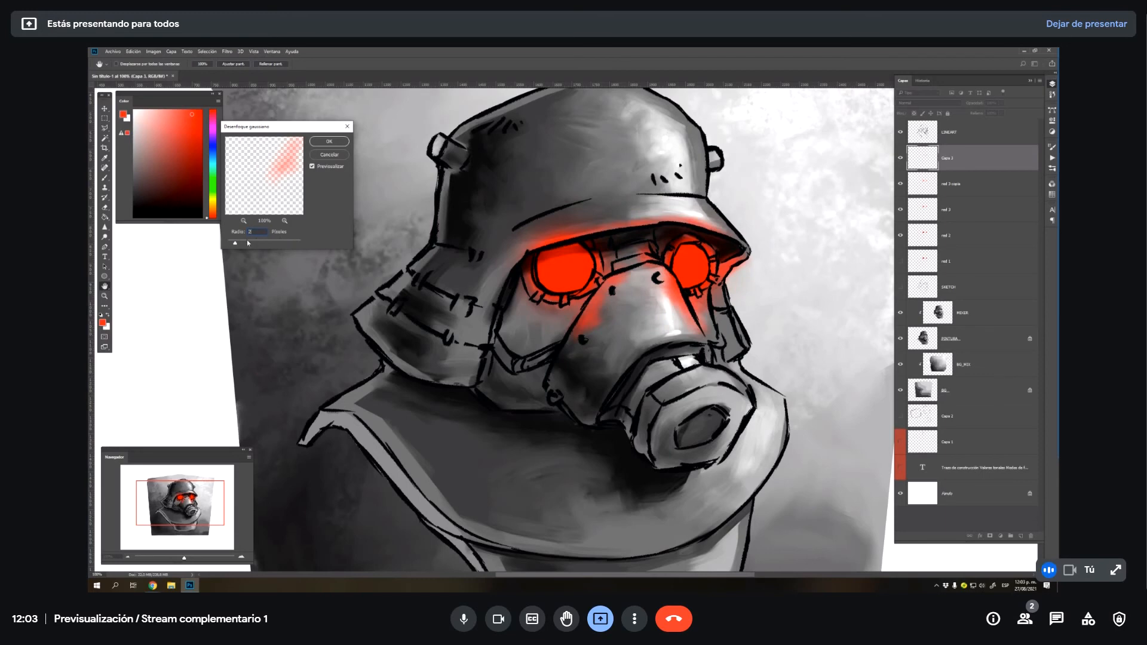
left_click(329, 141)
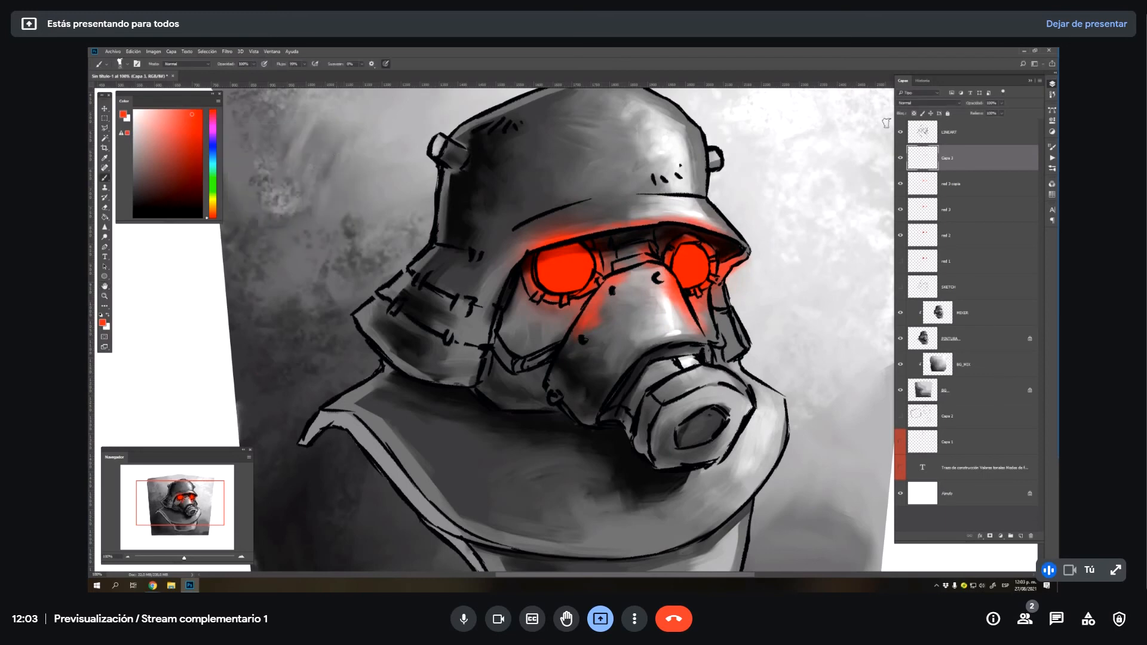
- Rename the reflections layer as red_extra and set its blend mode to Superponer (Overlay)
double_click(946, 159)
key("BackSpace")
type("red_extra")
key("Return")
left_click(923, 103)
left_click(923, 179)
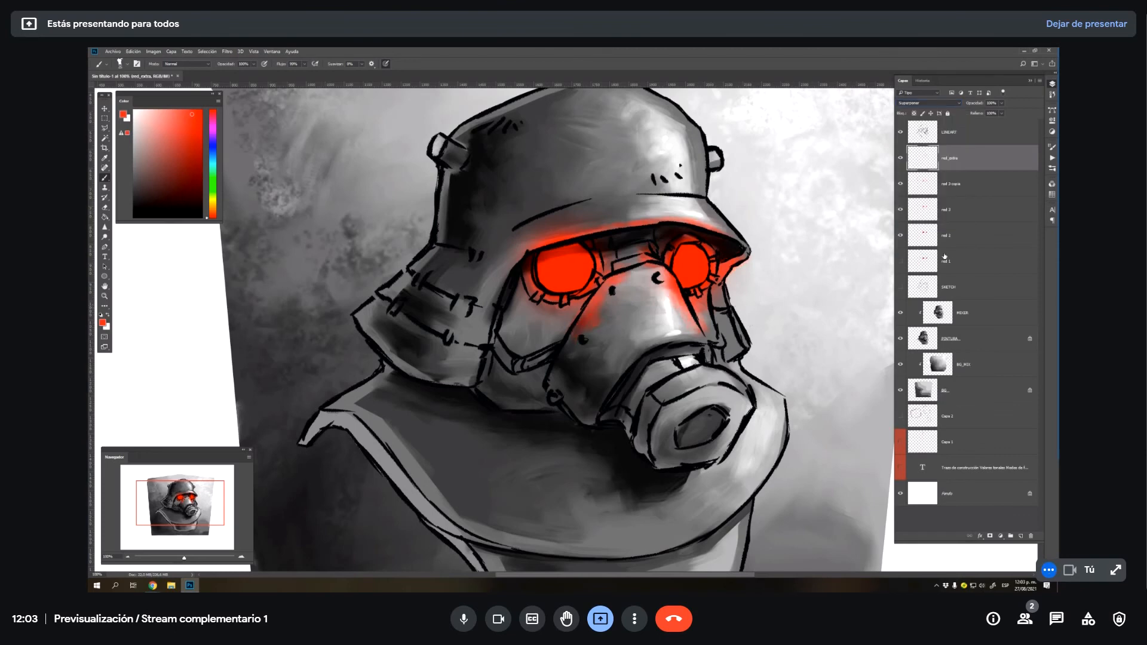
- With "red 3 copia" hidden, adjust "red 3" with Hue/Saturation to hue +8, saturation +28 and lightness +32
left_click(959, 188)
left_click(900, 183)
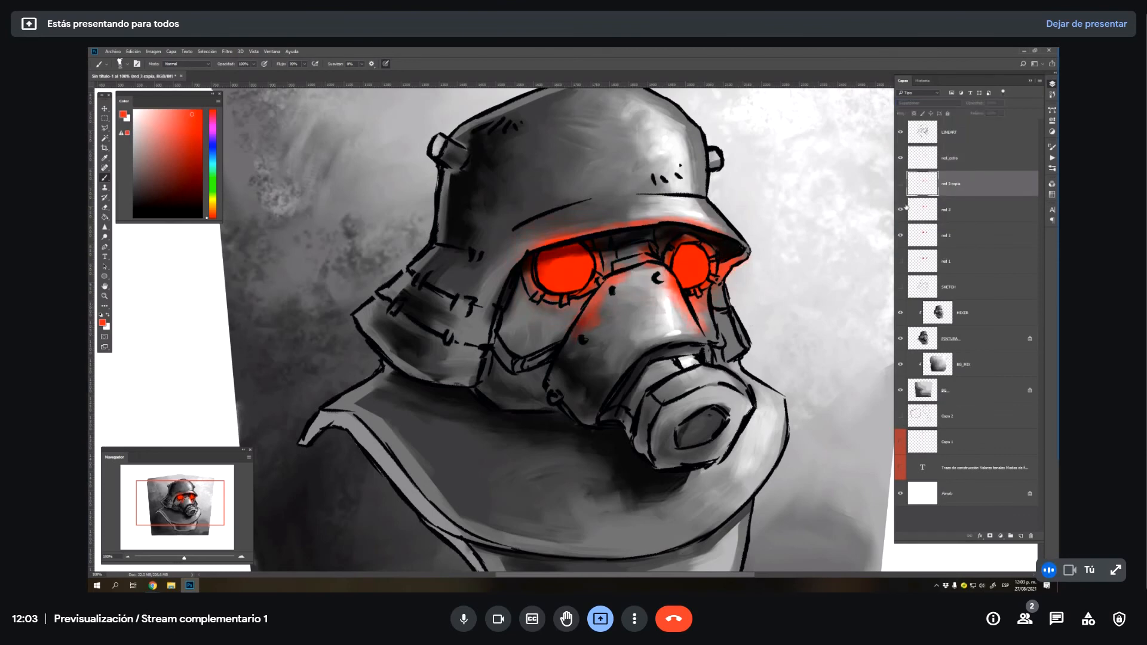
left_click(900, 211)
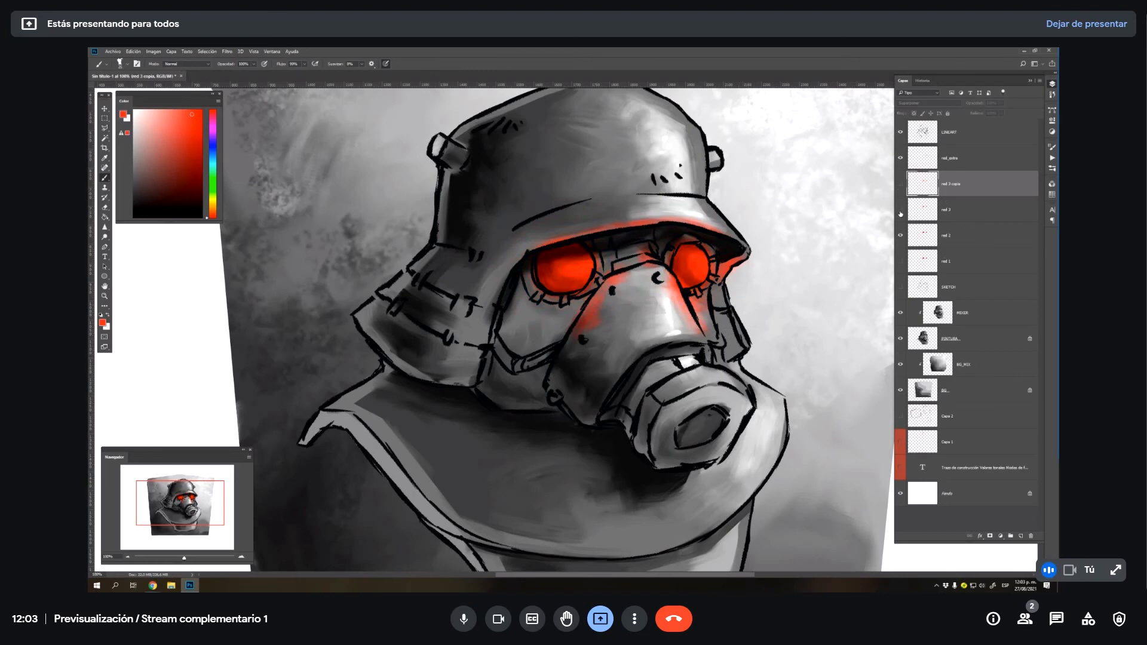
left_click(901, 210)
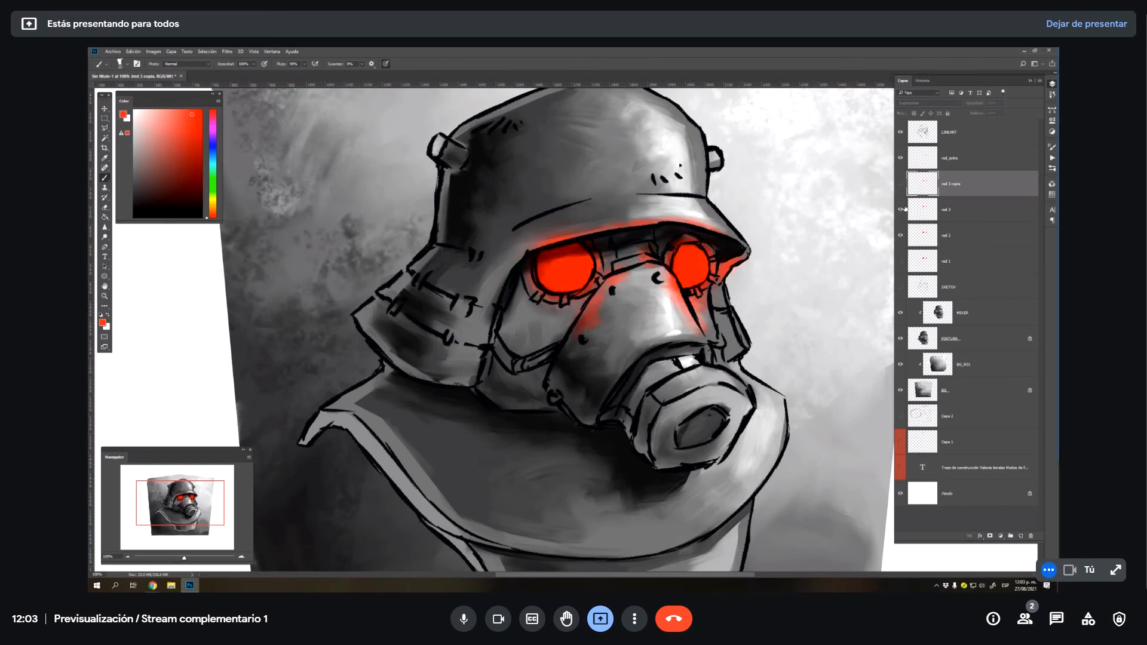
left_click(956, 214)
key("ctrl+u")
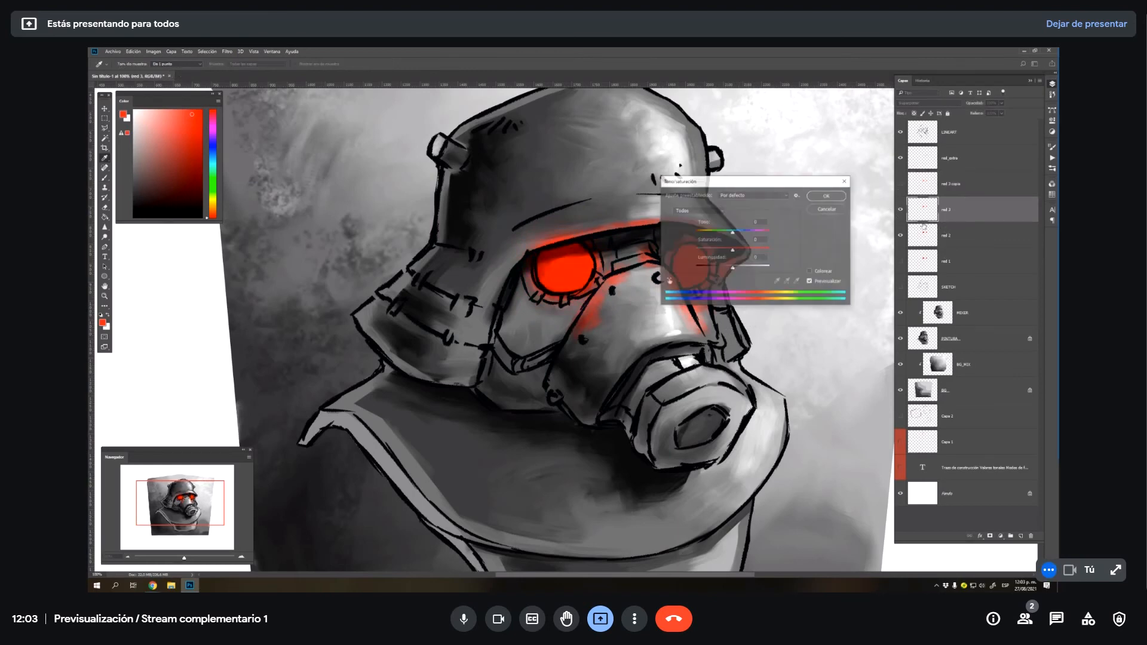
left_click_drag(738, 271, 737, 234)
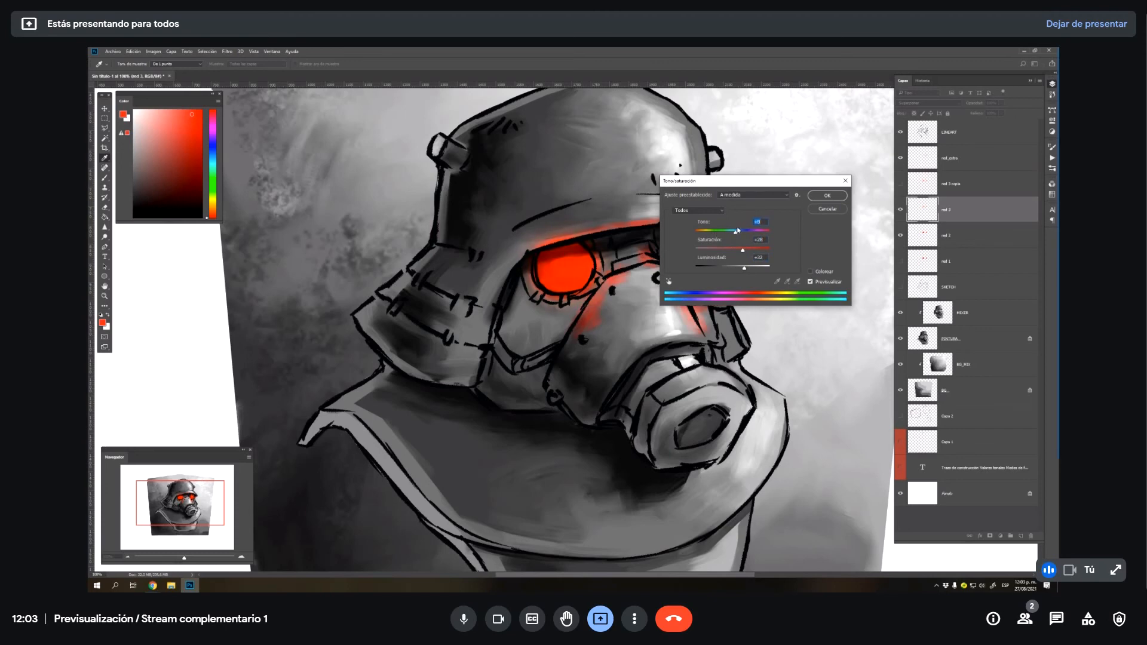
key("Return")
- Show "red 3 copia" again, adjust it with Hue/Saturation and set its blend mode to Luz fuerte (Hard Light)
left_click(901, 184)
left_click(927, 184)
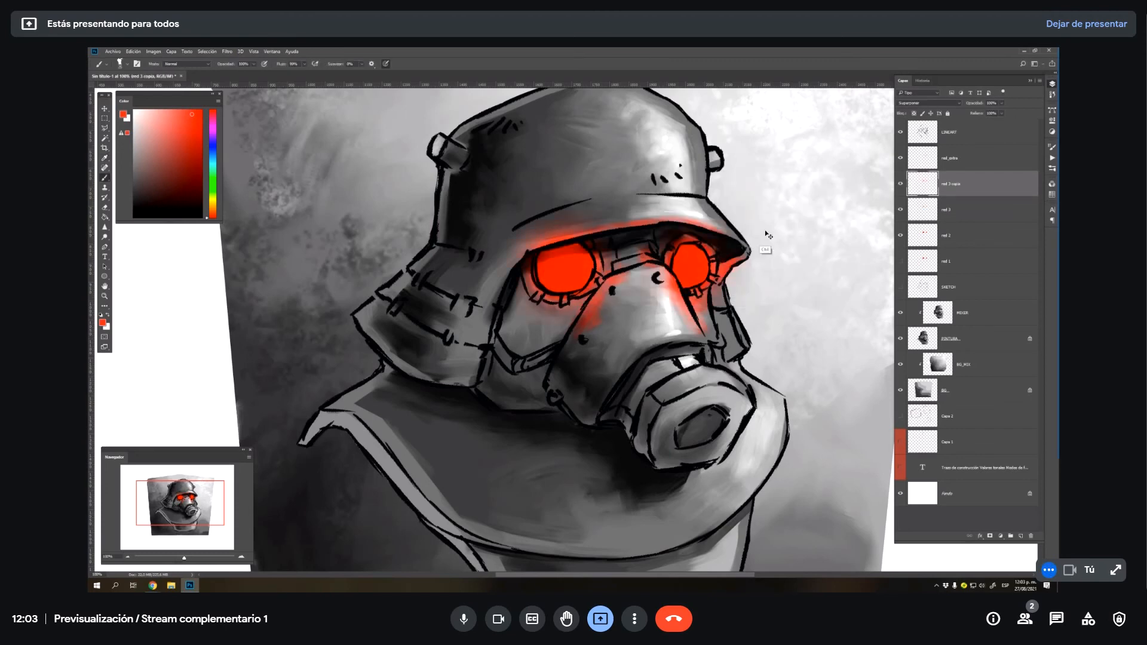
key("ctrl+u")
left_click_drag(732, 266, 750, 252)
left_click(826, 196)
left_click(926, 103)
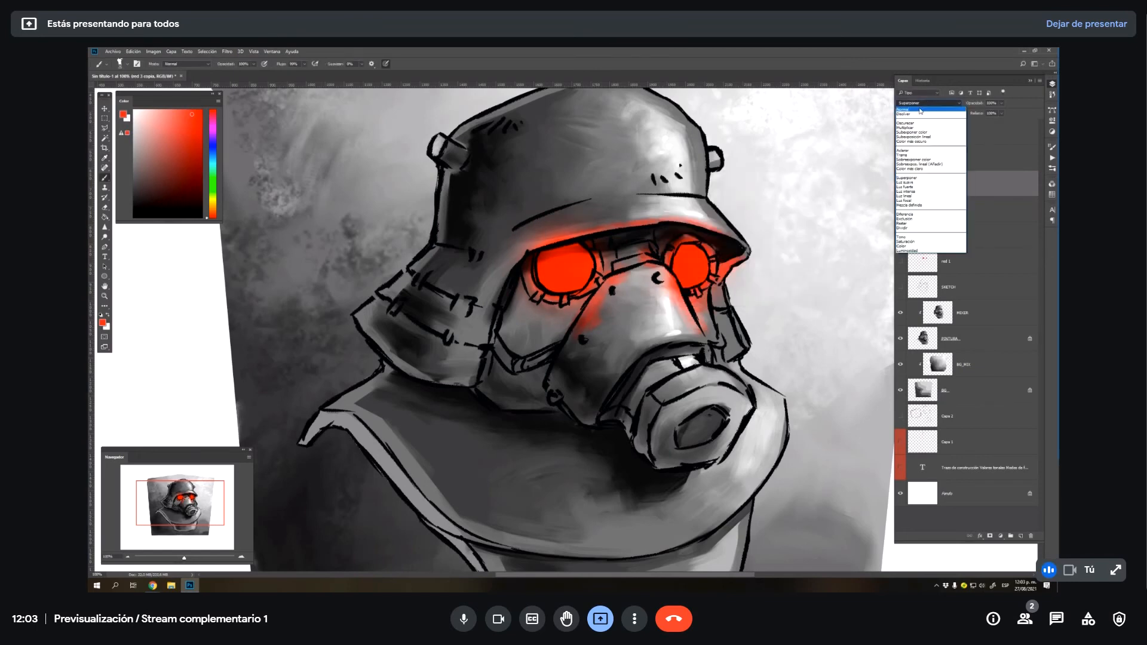
left_click(926, 187)
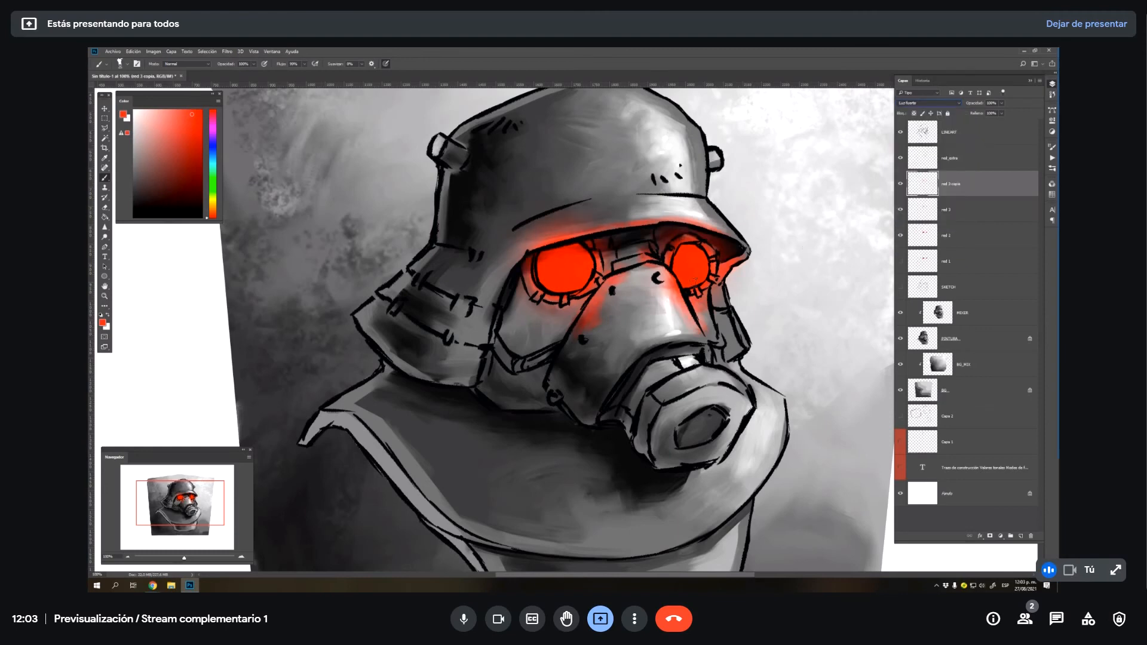
- Move the "red 3 copia" layer above the LINEART layer
key("v")
mouse_move(701, 263)
left_mouse_down()
mouse_move(696, 241)
mouse_move(718, 272)
left_mouse_up()
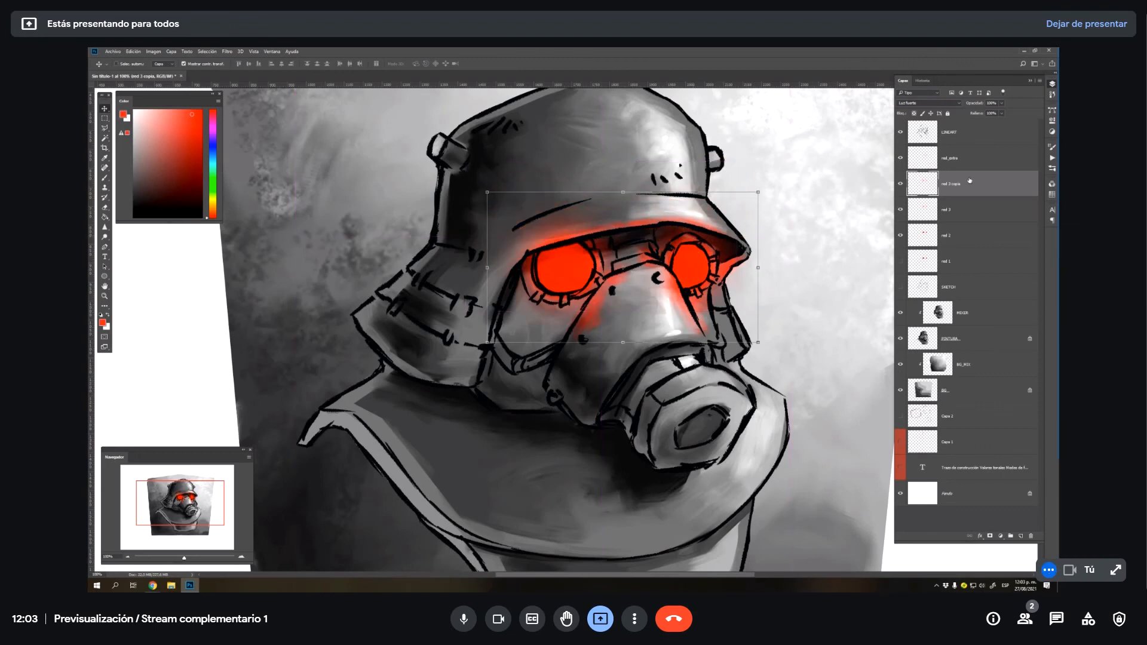
left_click_drag(972, 183, 940, 137)
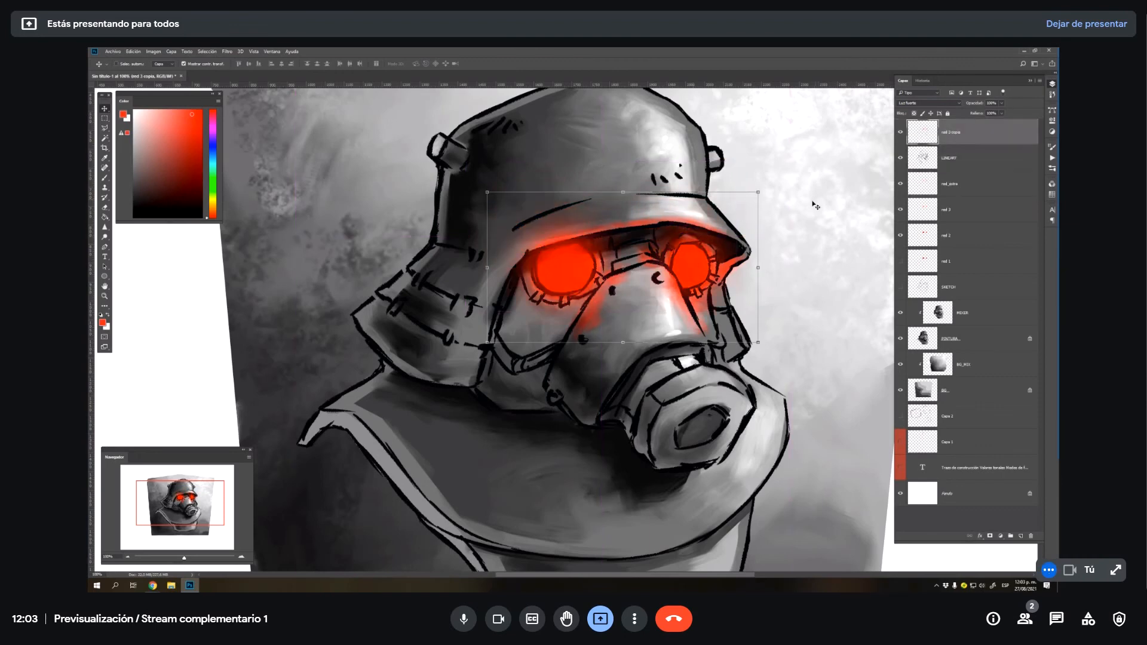
- Try Superponer (Overlay) on the "red 3 copia" layer above the lineart, returning it to Luz fuerte (Hard Light)
left_click(935, 104)
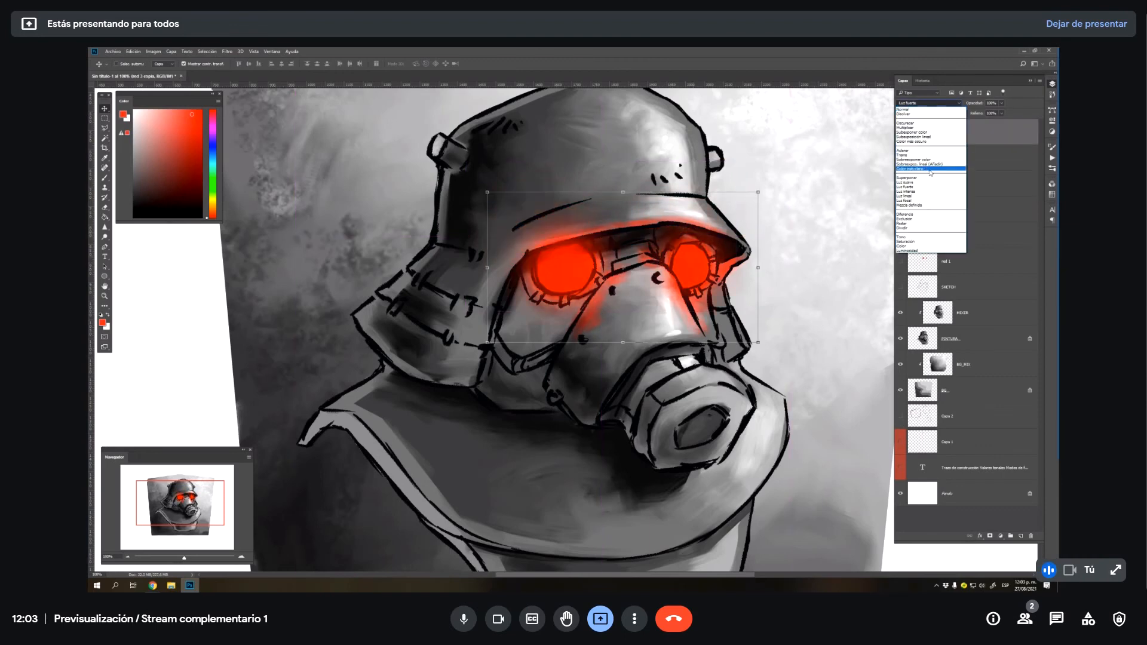
left_click(926, 181)
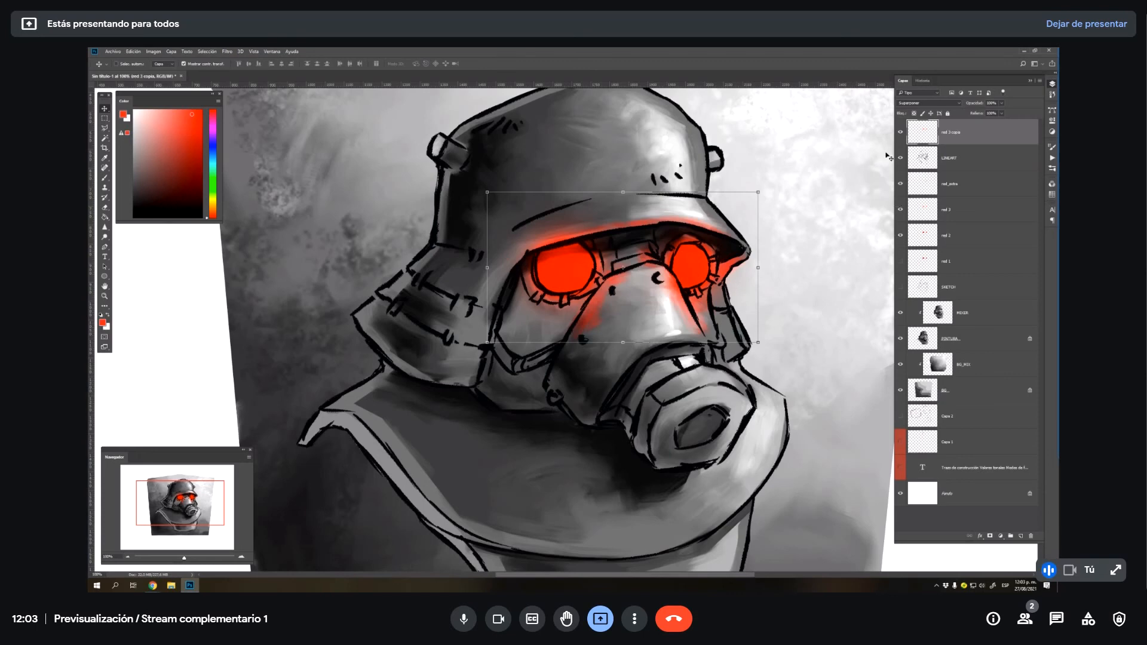
left_click(943, 104)
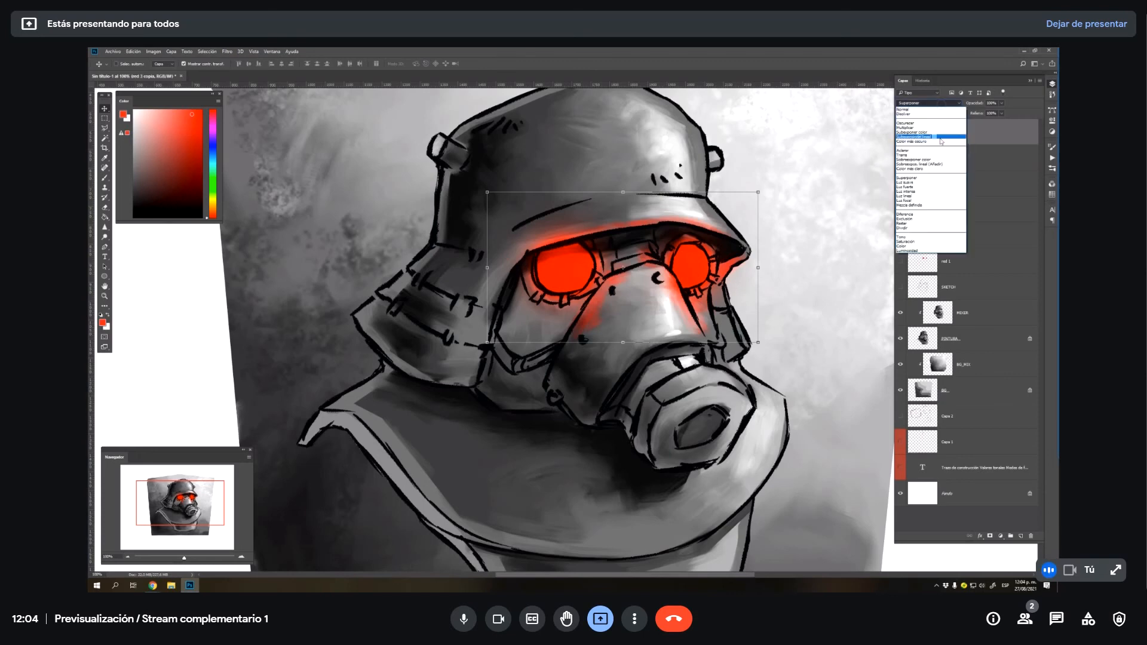
left_click(935, 187)
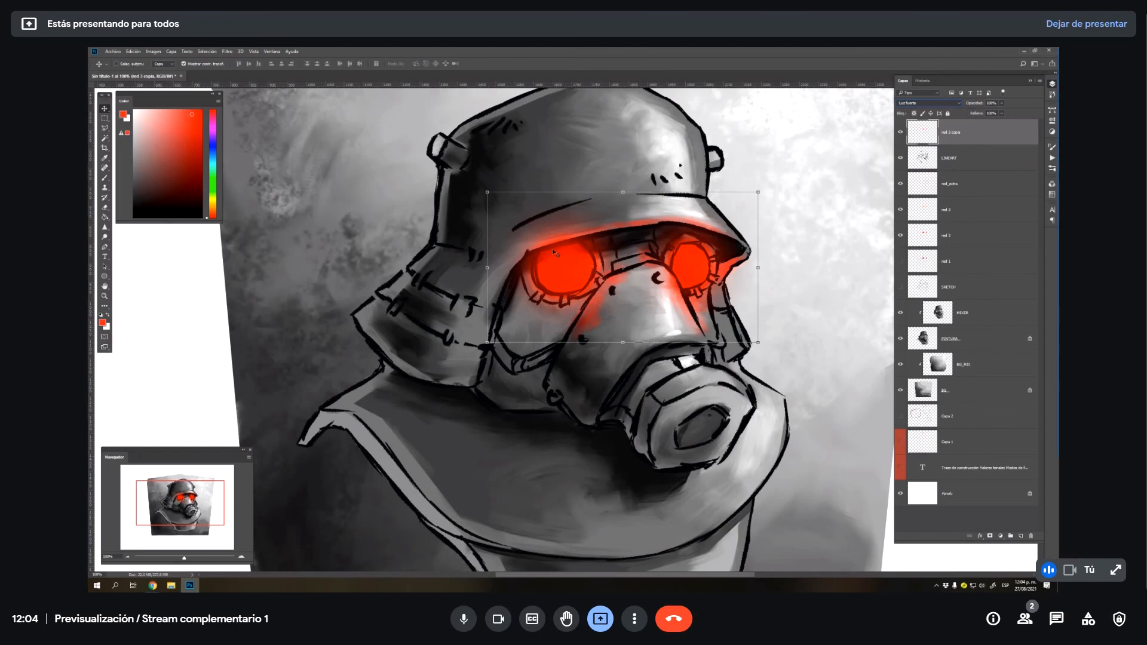
- Compare the mask with and without the red_extra reflections, leaving that layer shown
left_click(930, 184)
left_click(900, 184)
left_click(900, 185)
left_click(900, 184)
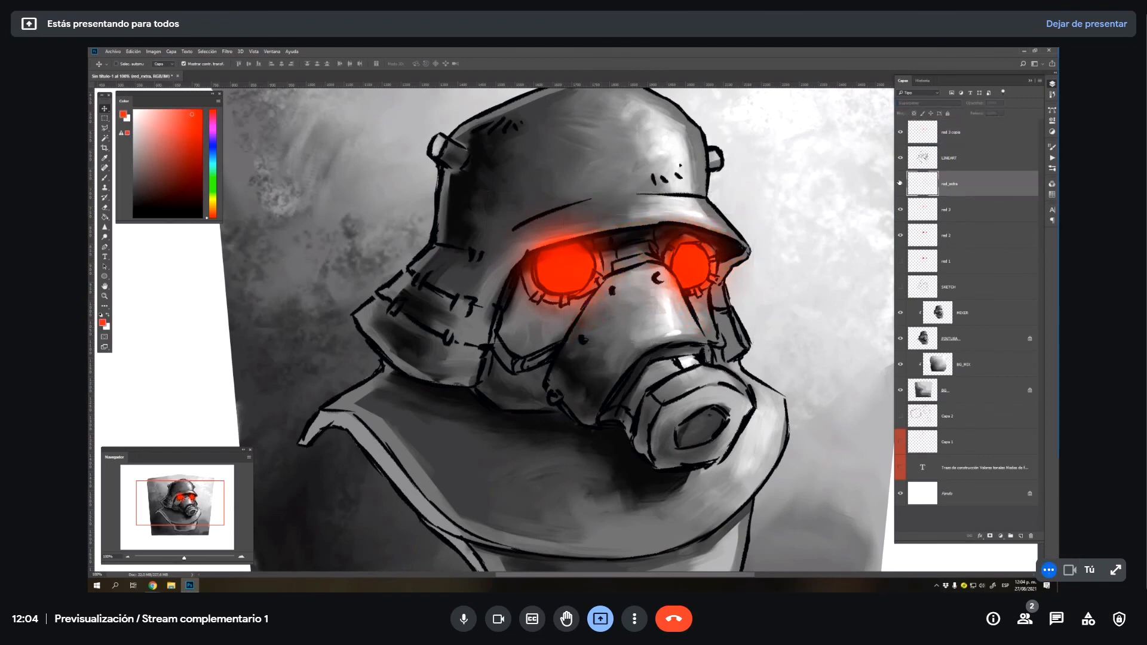
left_click(899, 182)
- Set the red_extra layer's blend mode to Luz suave (Soft Light) and lower its opacity
left_click(929, 103)
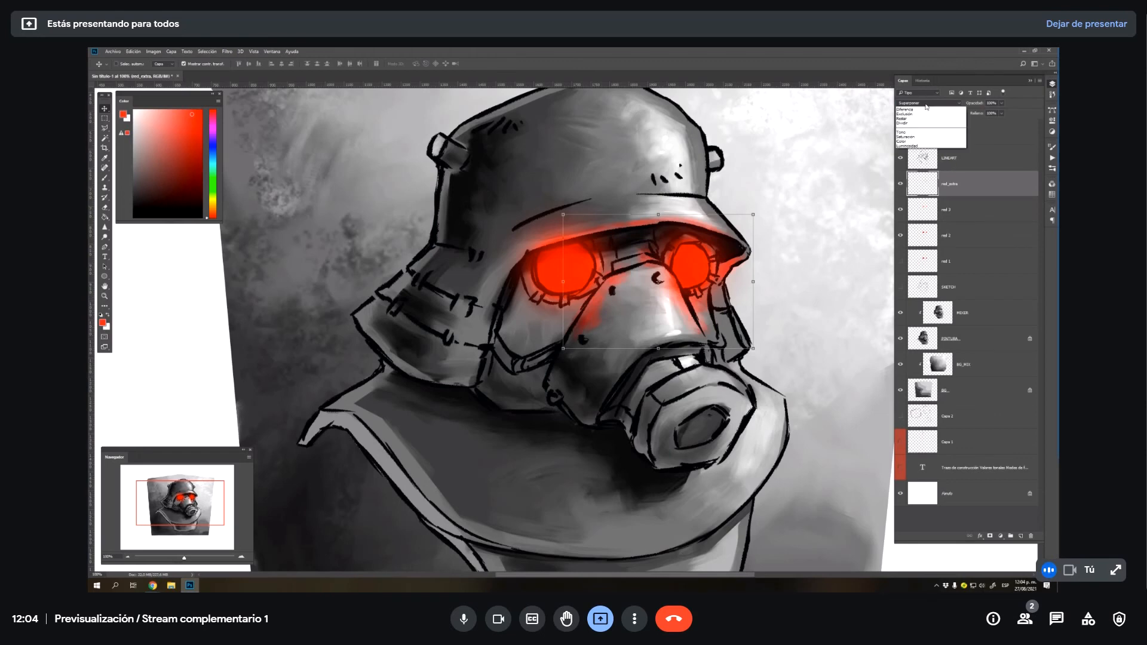
left_click(920, 183)
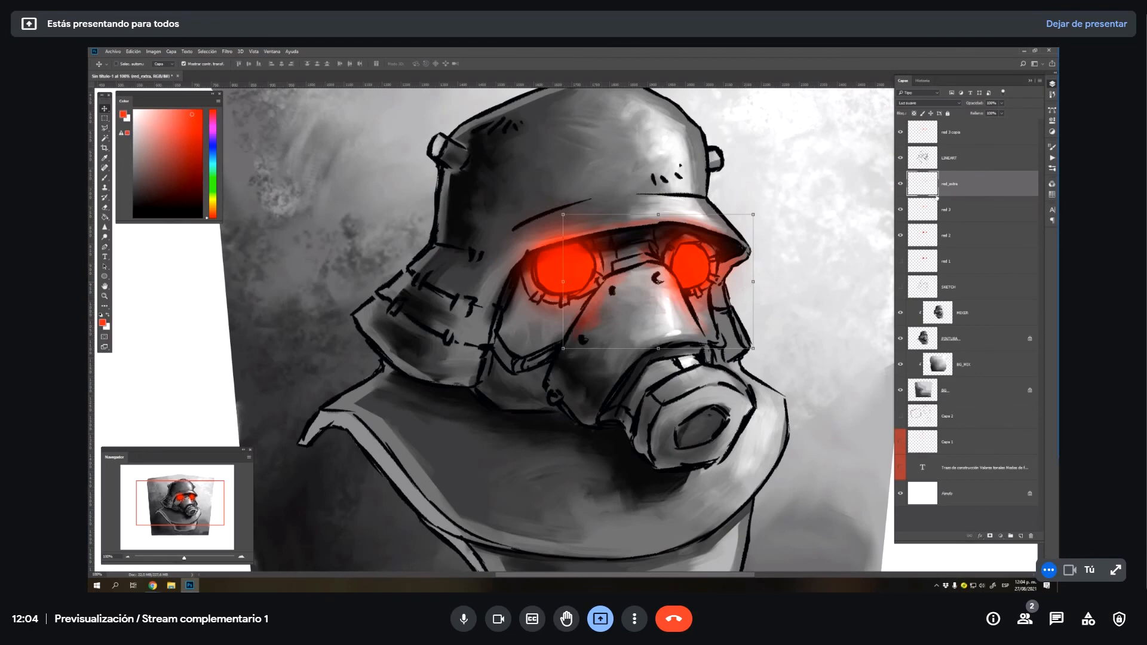
left_click(1005, 104)
left_click_drag(991, 113, 983, 123)
key("z")
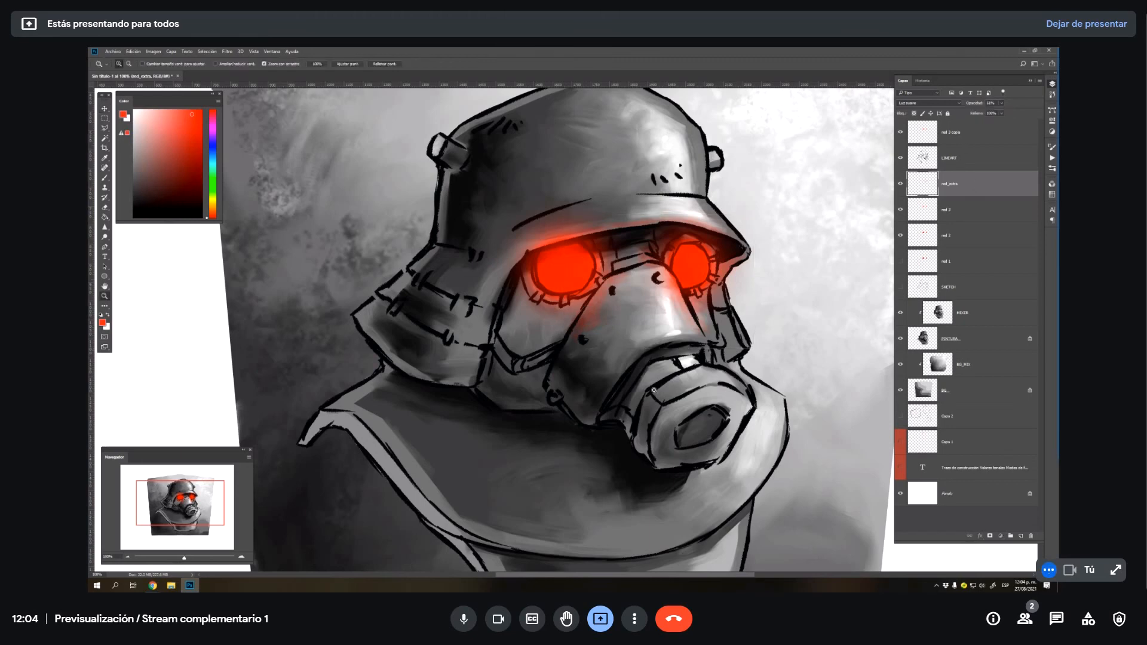
left_click_drag(654, 391, 616, 324)
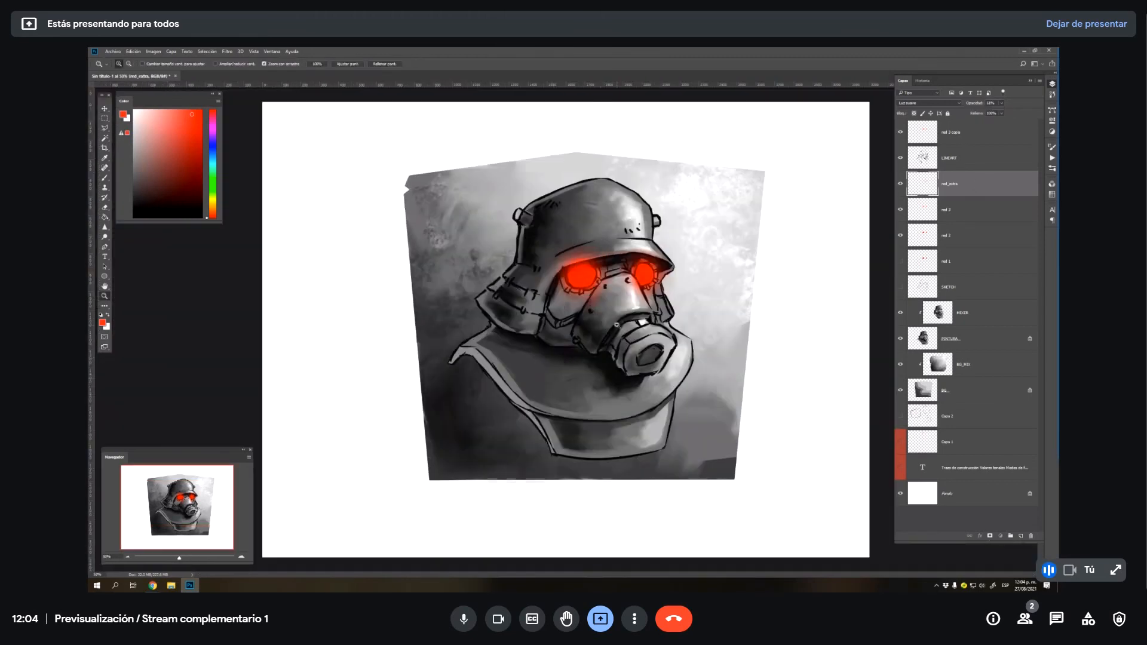
- Create a layer named "sombra" directly above the shading layer clipped to the figure
left_click(980, 325)
left_click(1021, 536)
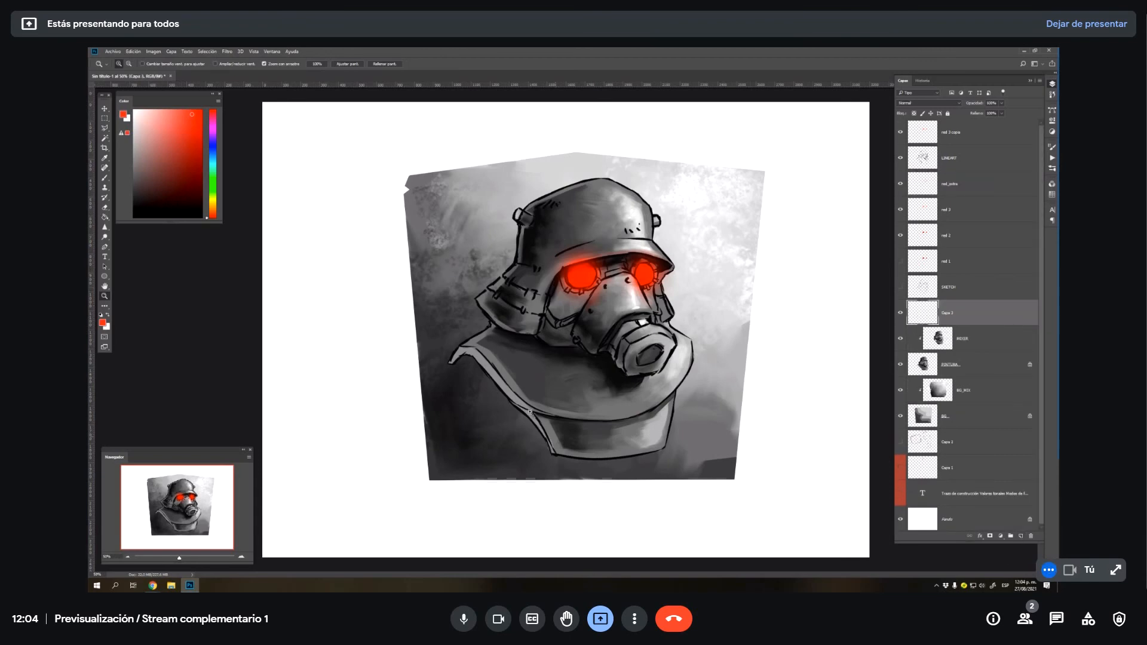
double_click(949, 313)
type("sombra")
key("Return")
- Select a four-sided area enclosing the whole bust and its background with the Polygonal Lasso
key("l")
left_click(764, 133)
left_click(369, 147)
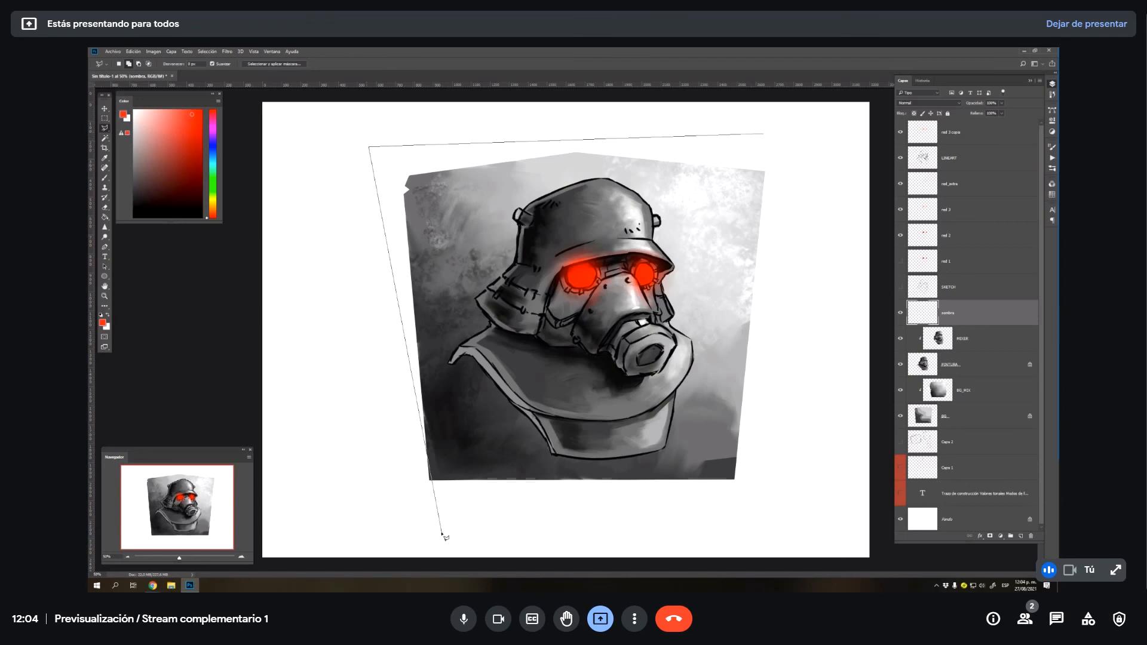
left_click(442, 535)
left_click(796, 511)
left_click(790, 152, "ctrl")
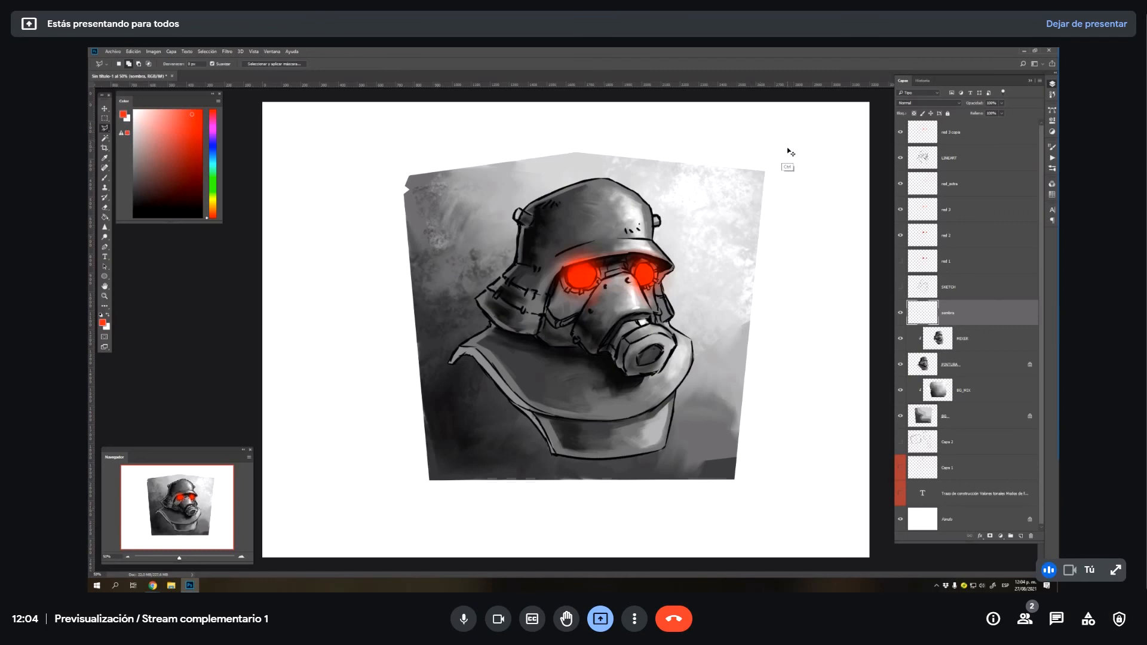
- Fill the selection on the sombra layer with a dark gray gradient fading out toward the upper right, then deselect
key("g")
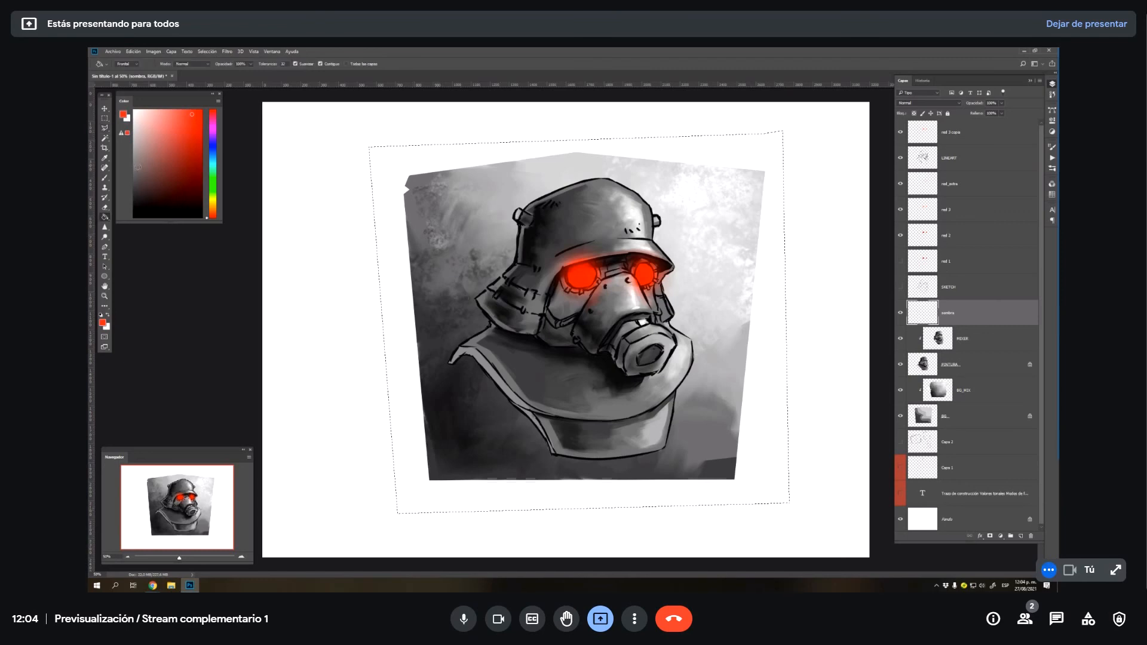
left_click(134, 191)
key("shift+g")
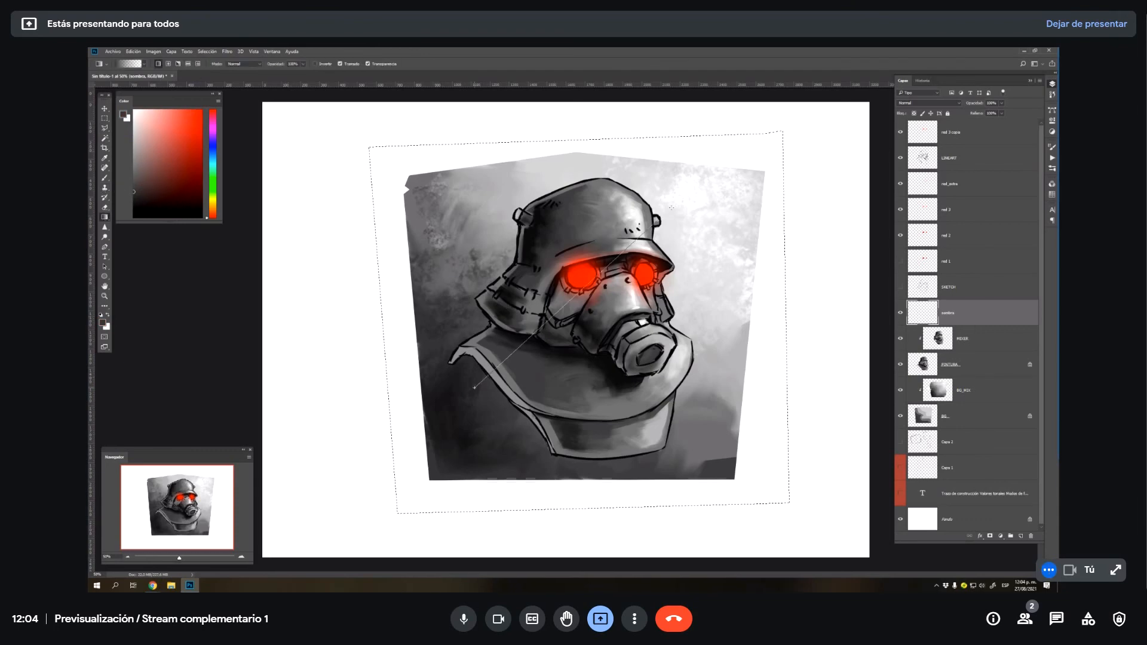
left_click_drag(624, 256, 831, 87)
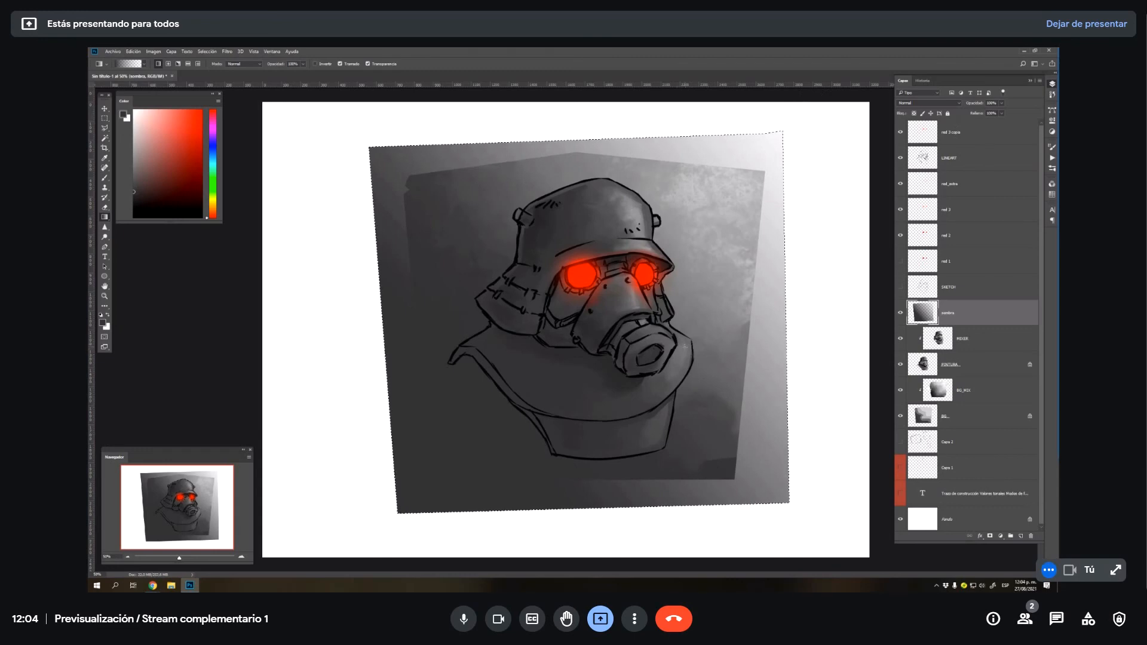
key("ctrl+d")
- Clip the sombra layer to the figure and compare the bust with and without it
right_click(959, 324)
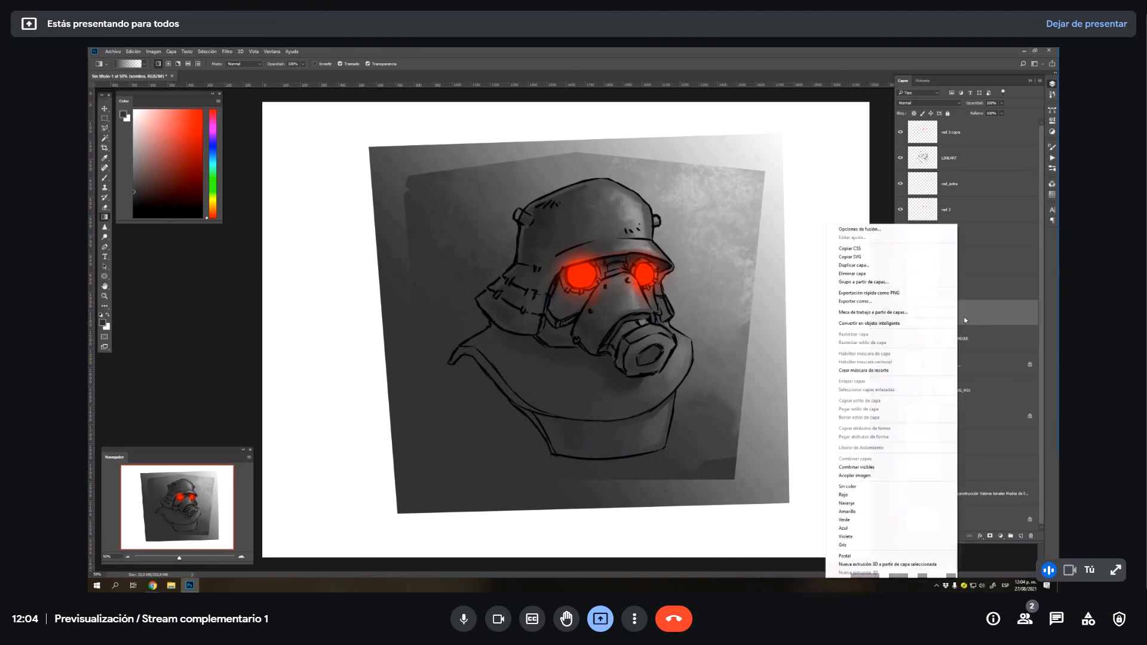
left_click(911, 370)
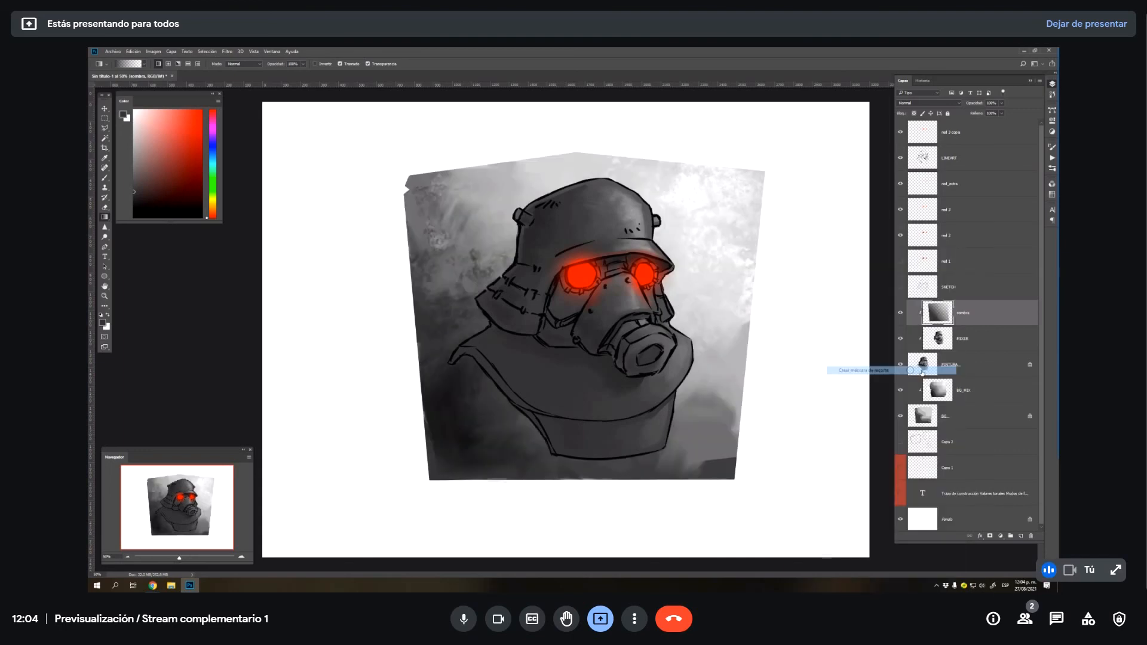
left_click(901, 314)
left_click(901, 313)
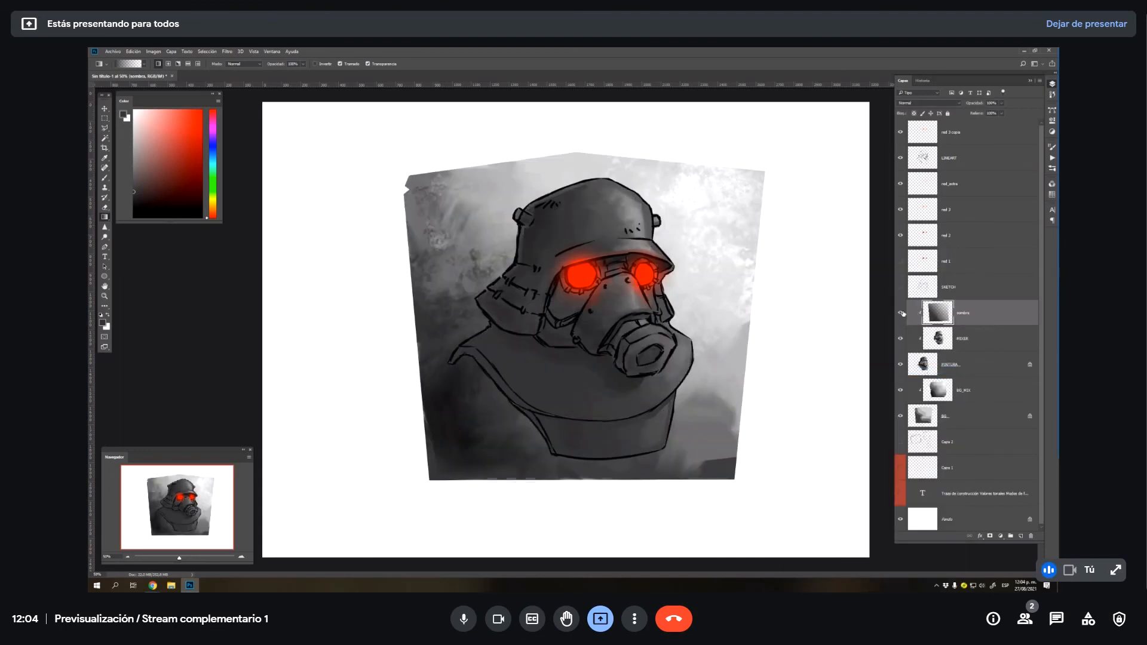
- Move the sombra layer below the figure layer and clip it to the background
left_click_drag(980, 316, 972, 377)
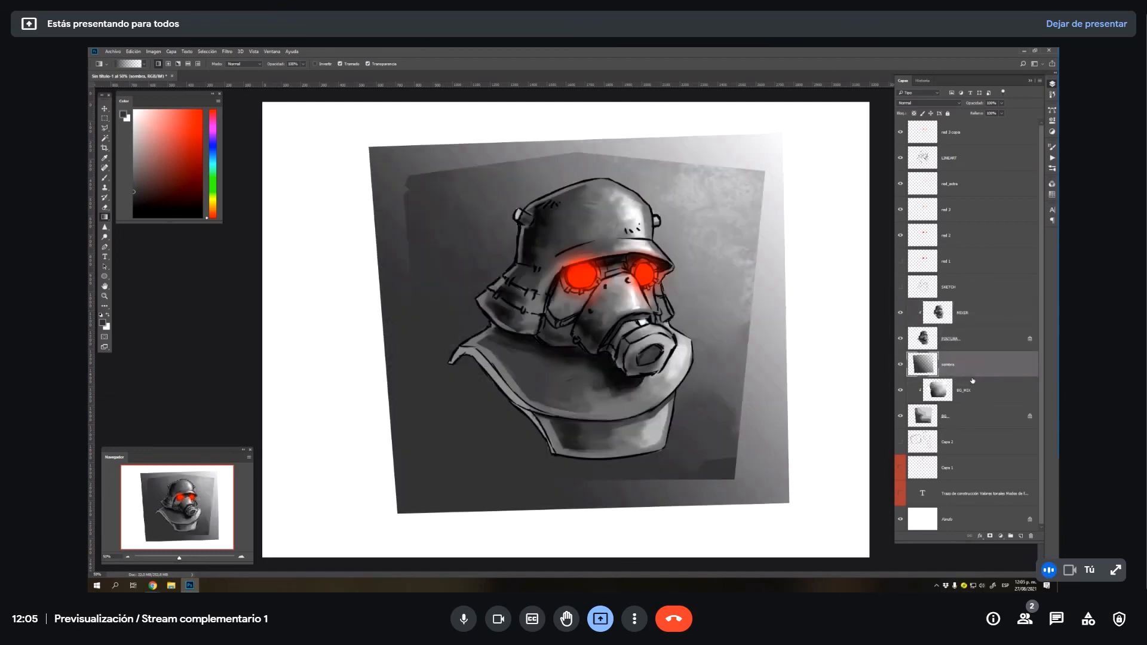
right_click(979, 383)
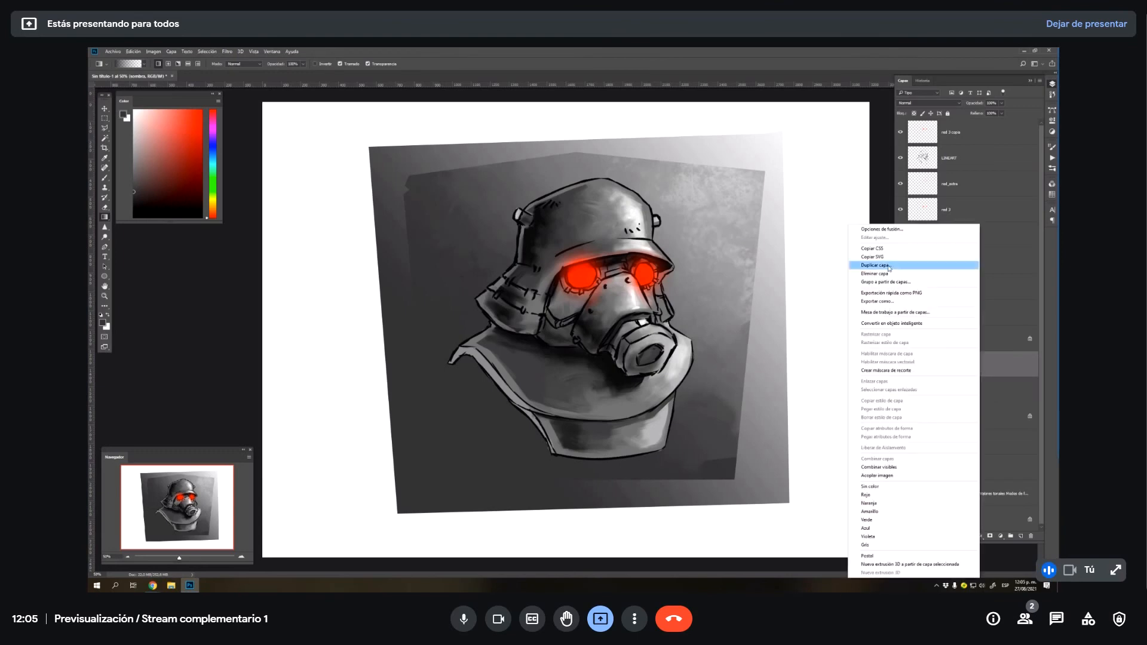
left_click(940, 371)
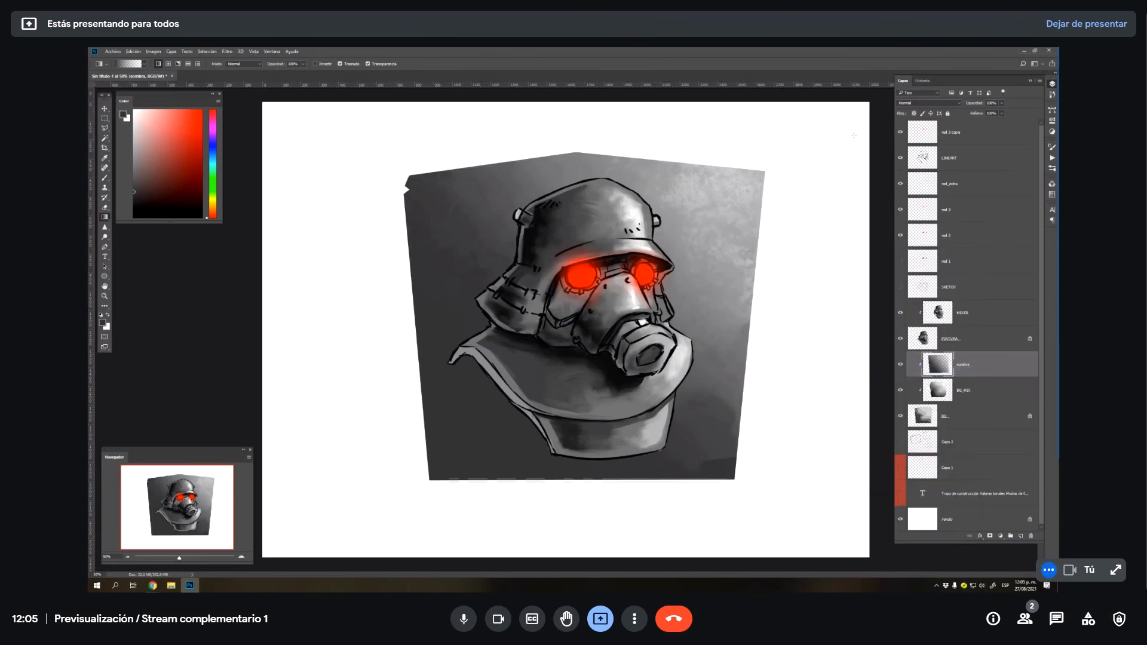
- Try Multiplicar and Luz suave on the sombra layer, then set its blend mode to Superponer
left_click(914, 103)
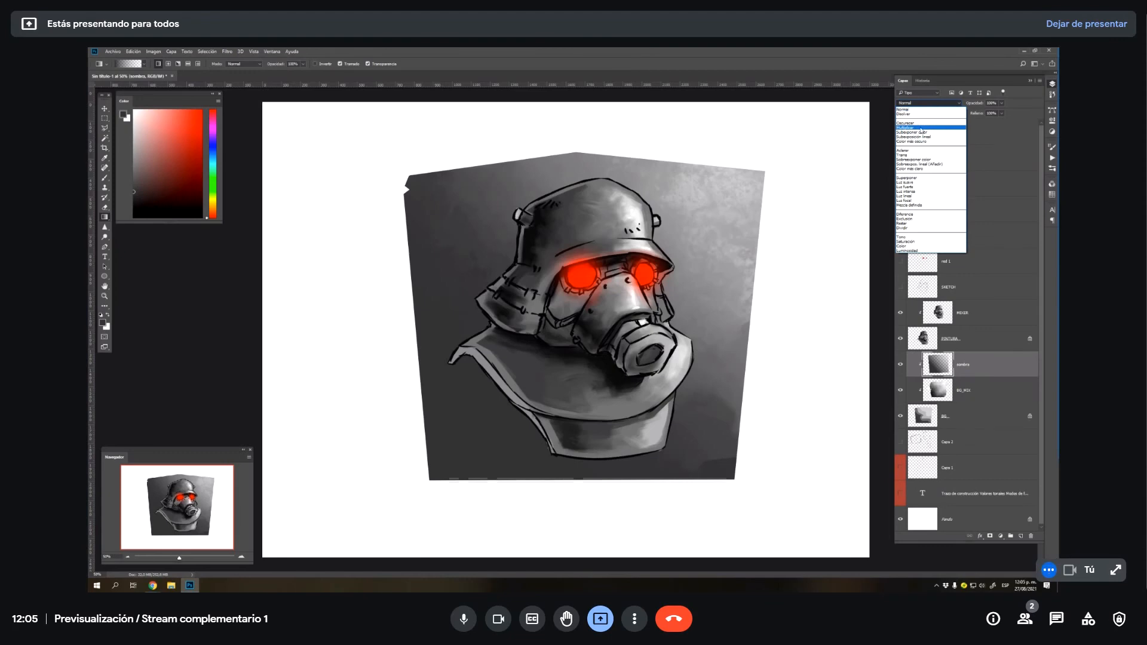
left_click(913, 131)
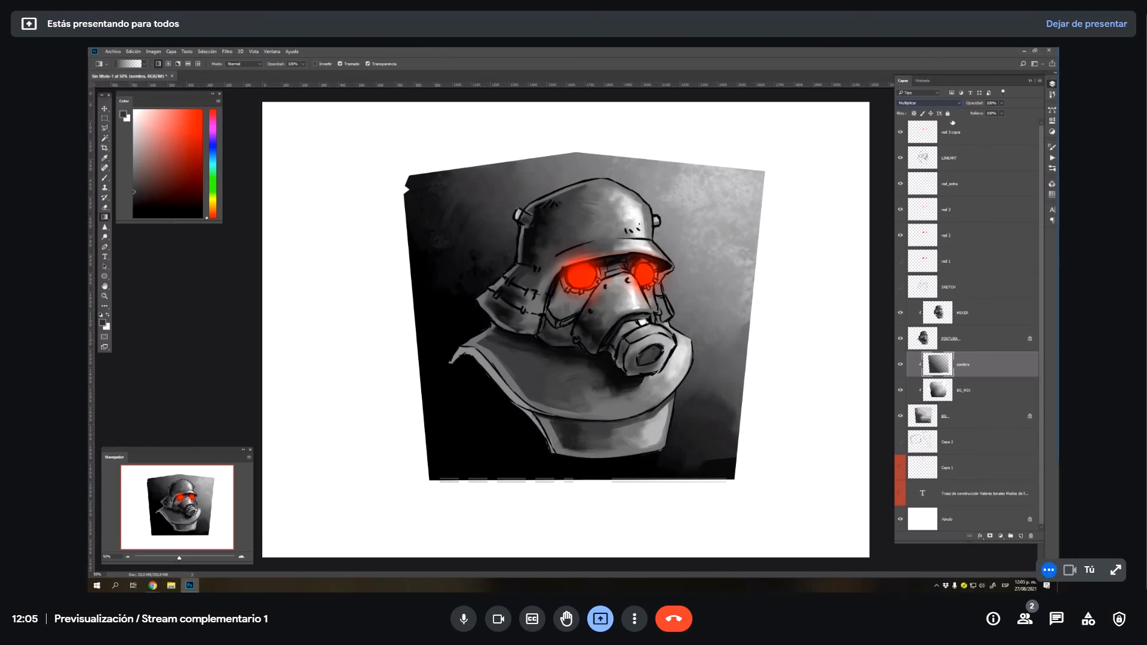
left_click(930, 103)
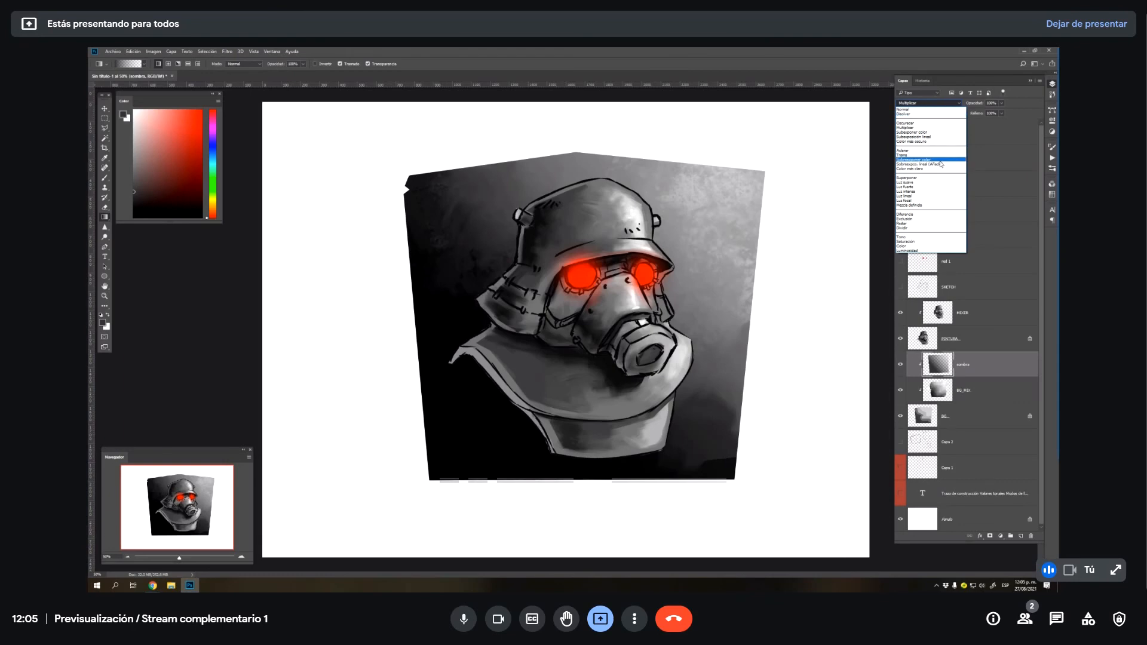
left_click(930, 182)
left_click(925, 104)
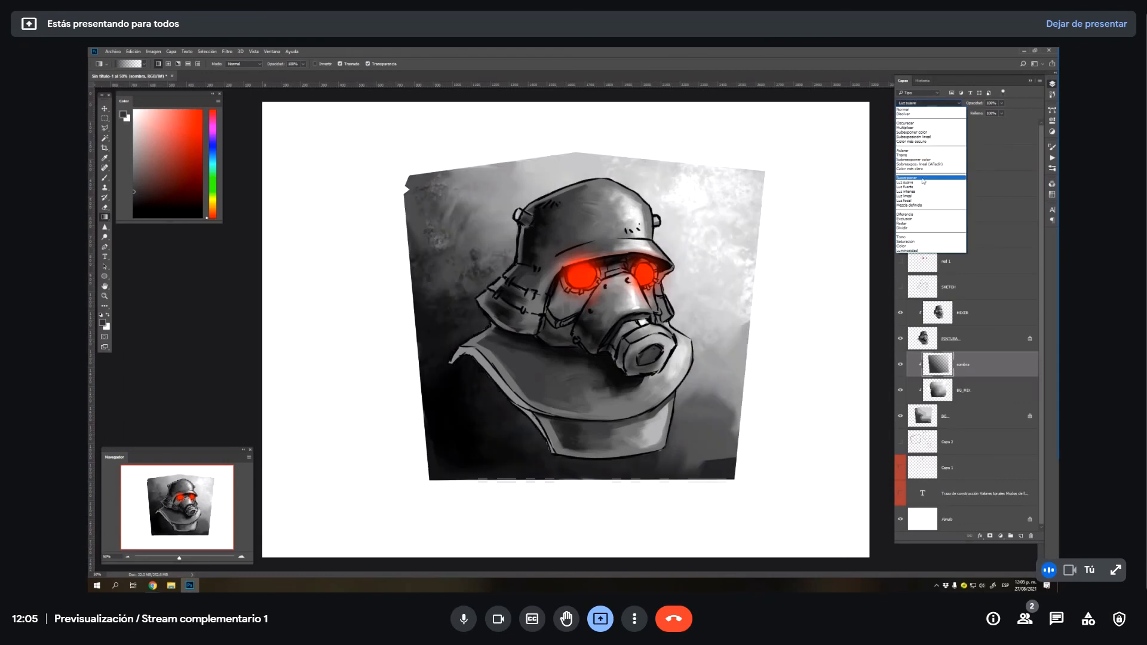
left_click(922, 179)
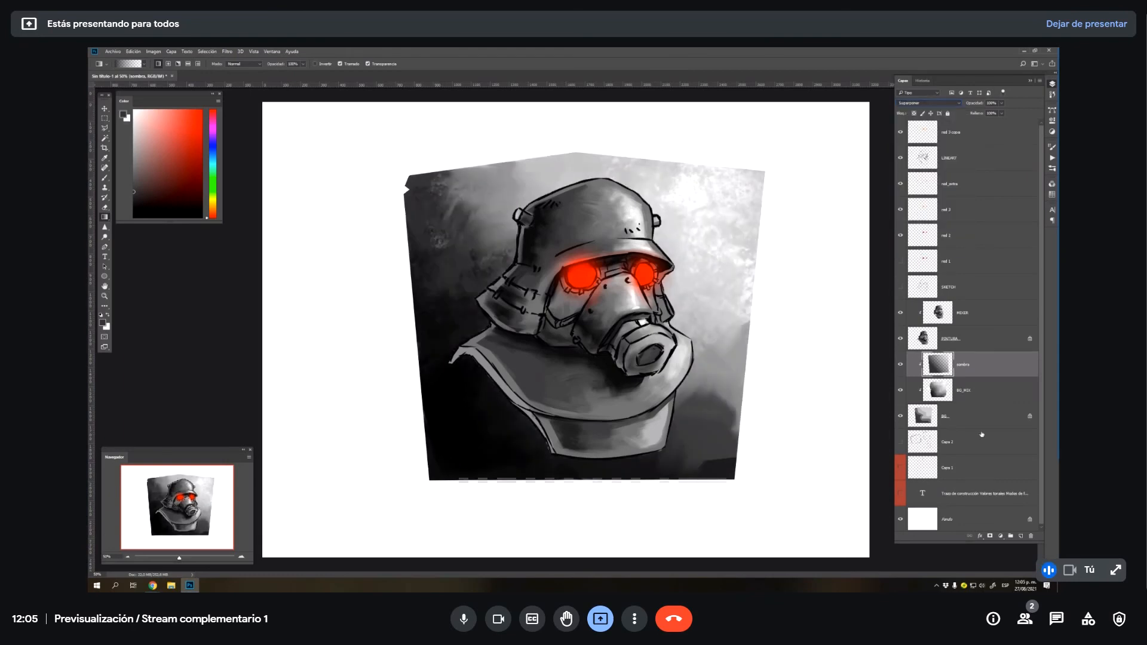
- Compare the background with and without the sombra layer, leaving that layer shown
left_click(900, 366)
left_click(901, 365)
left_click(899, 366)
left_click(900, 366)
left_click(901, 366)
left_click(899, 366)
left_click(900, 365)
left_click(900, 364)
- Add a short dark gray gradient to the sombra layer from the background's upper-left area toward the helmet
key("shift+g")
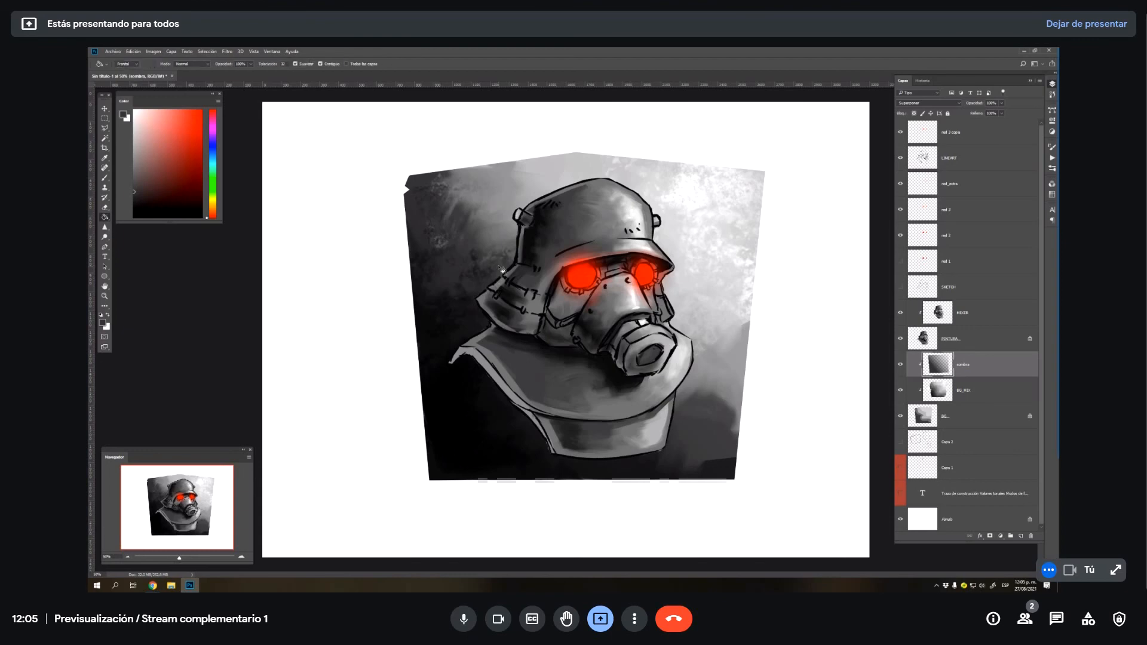
key("shift+g")
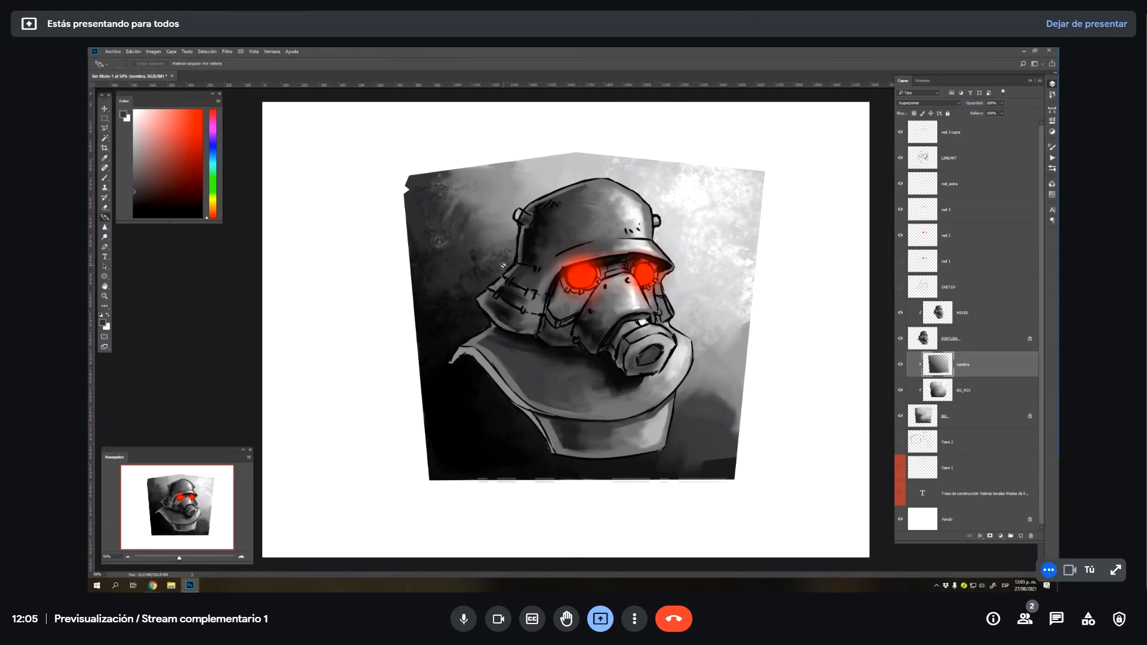
key("shift+g")
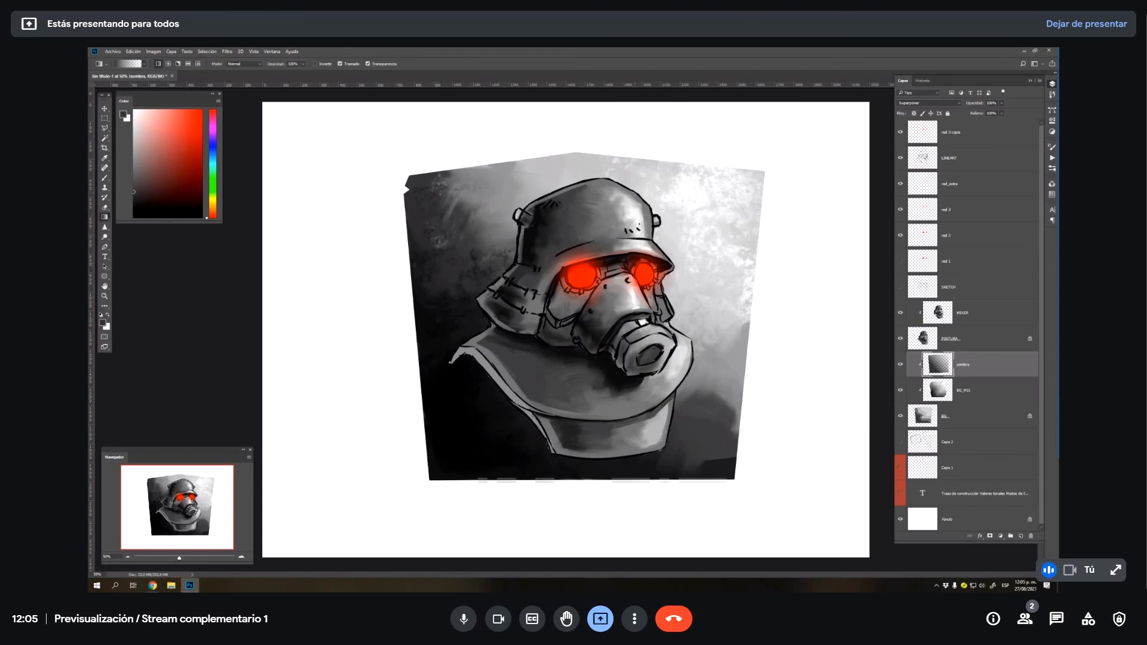
left_click_drag(466, 192, 552, 232)
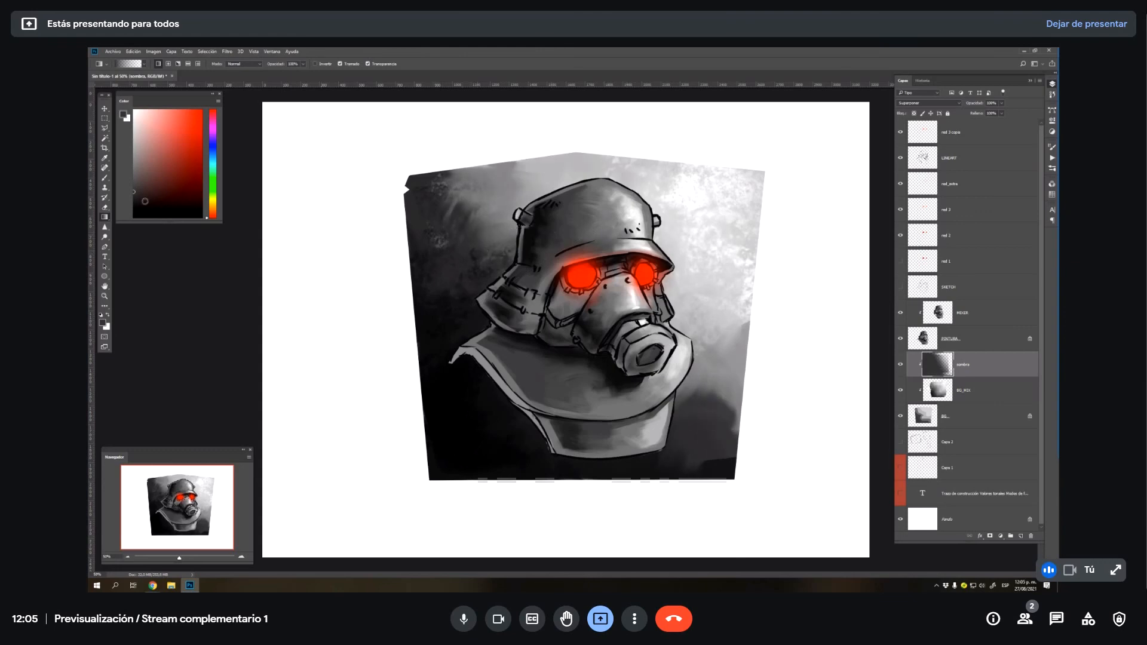
- Reset the colors to default black and white and try two black gradients across the sombra layer, undoing each one
key("d")
left_click_drag(413, 298, 573, 335)
key("ctrl+z")
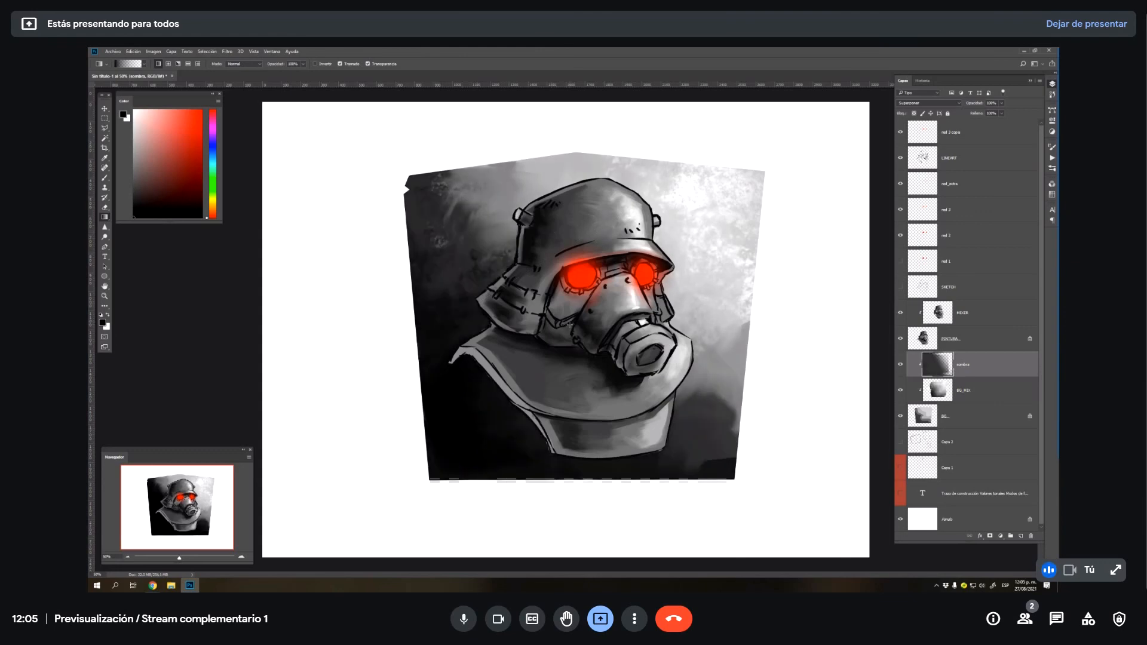
left_click_drag(302, 231, 687, 256)
key("ctrl+z")
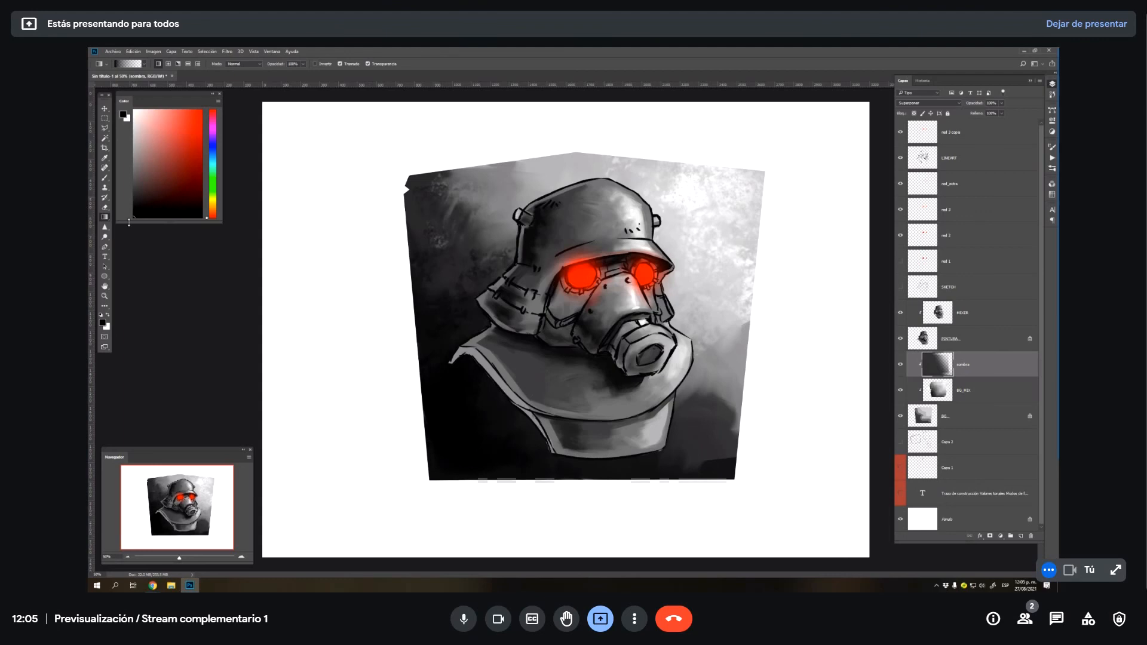
left_click(982, 339)
left_click(967, 317)
left_click(1020, 536)
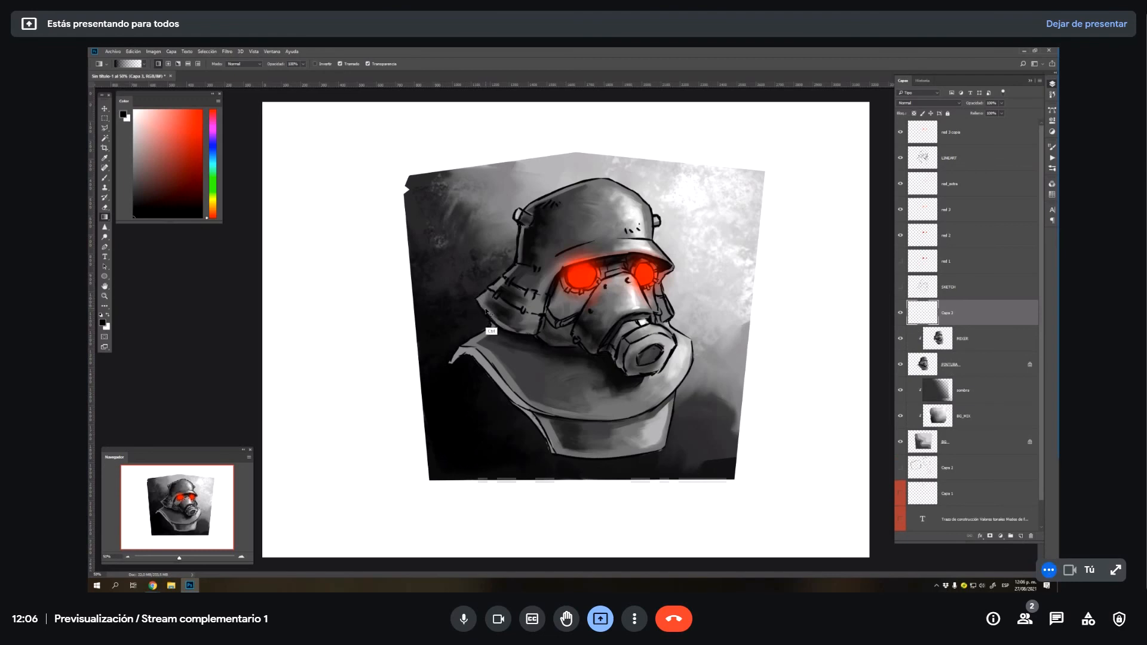
key("ctrl+z")
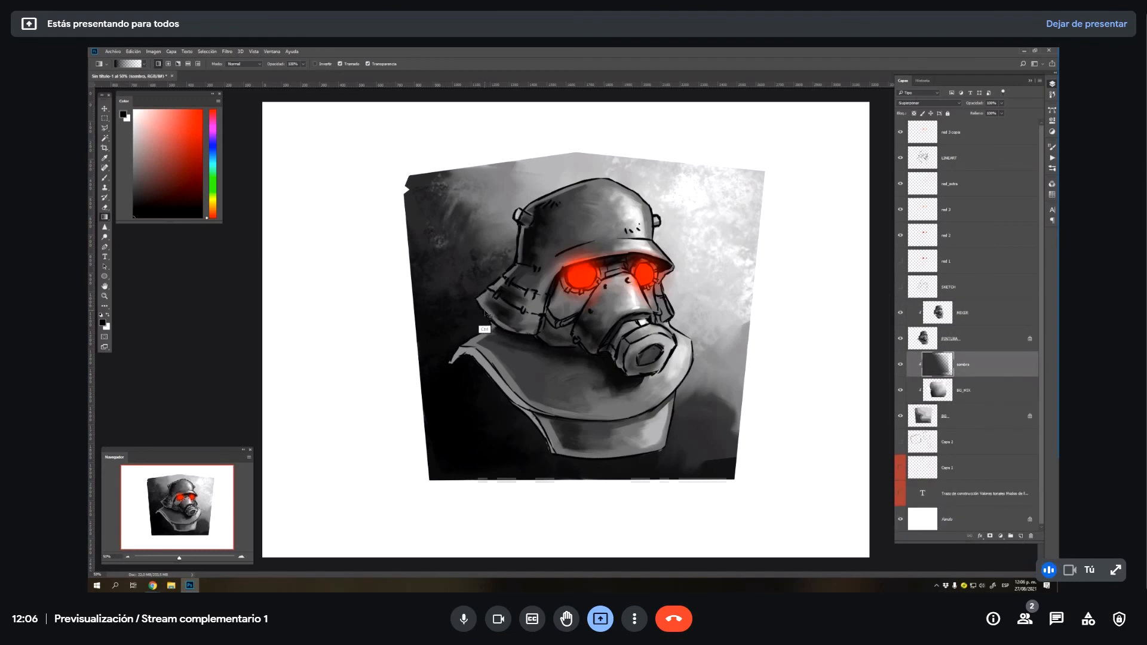
- Create a layer named "sombra_extra" above the shading layer clipped to the figure
left_click(999, 318)
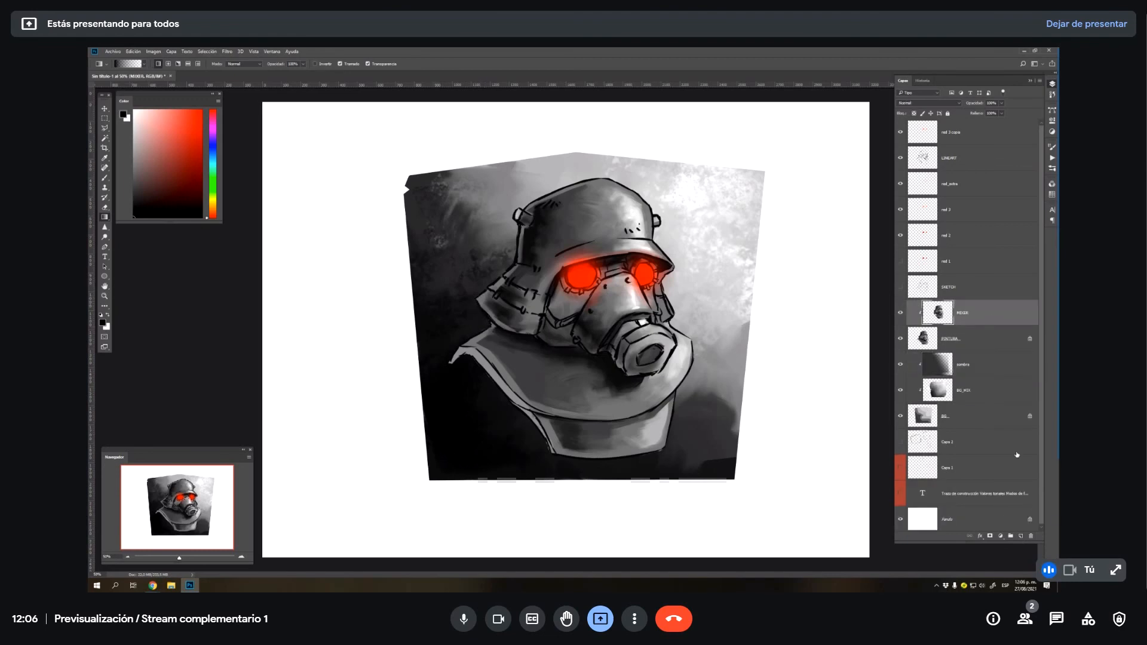
left_click(1021, 536)
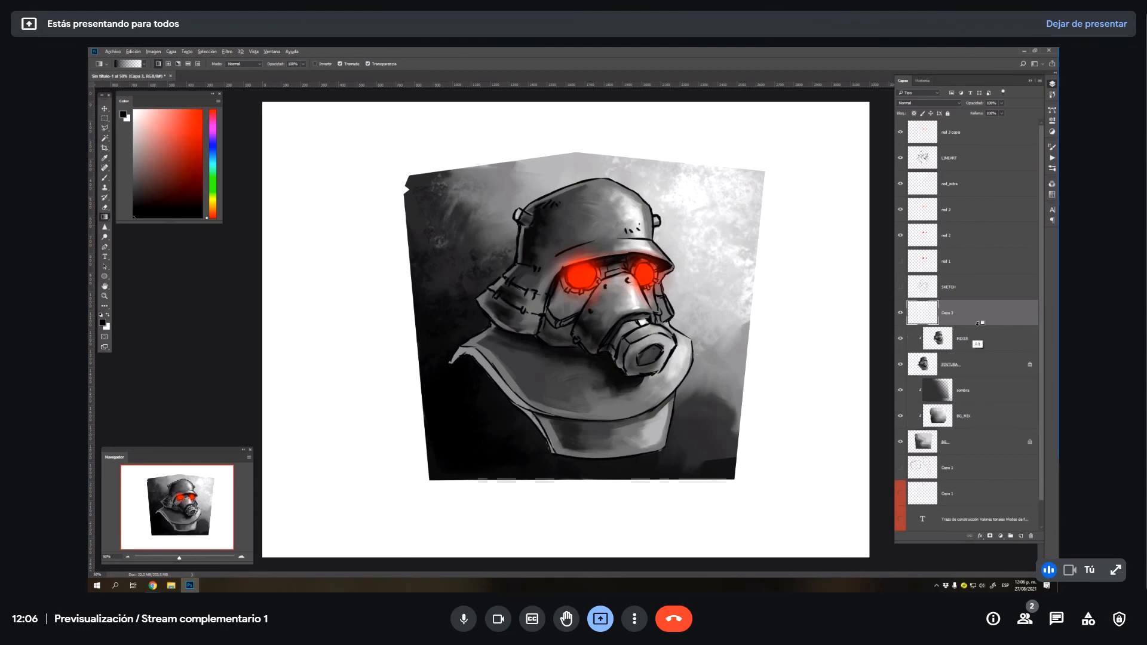
double_click(948, 313)
key("Return")
- Lasso the shadow areas on the helmet, mask and left half of the bust, and fill them with a long, soft black gradient
key("l")
mouse_move(502, 263)
left_mouse_down()
mouse_move(440, 344)
mouse_move(439, 397)
mouse_move(560, 444)
mouse_move(543, 460)
mouse_move(552, 476)
mouse_move(659, 463)
mouse_move(616, 456)
mouse_move(602, 429)
mouse_move(614, 426)
mouse_move(557, 379)
mouse_move(575, 398)
mouse_move(560, 353)
mouse_move(575, 349)
mouse_move(499, 327)
mouse_move(479, 306)
mouse_move(528, 265)
mouse_move(524, 244)
mouse_move(525, 266)
mouse_move(542, 272)
mouse_move(538, 241)
mouse_move(507, 293)
mouse_move(519, 299)
mouse_move(511, 316)
mouse_move(497, 308)
mouse_move(519, 299)
mouse_move(512, 317)
mouse_move(494, 306)
mouse_move(517, 330)
mouse_move(503, 314)
mouse_move(561, 275)
mouse_move(561, 324)
mouse_move(629, 279)
mouse_move(657, 296)
mouse_move(624, 258)
mouse_move(596, 262)
left_mouse_up()
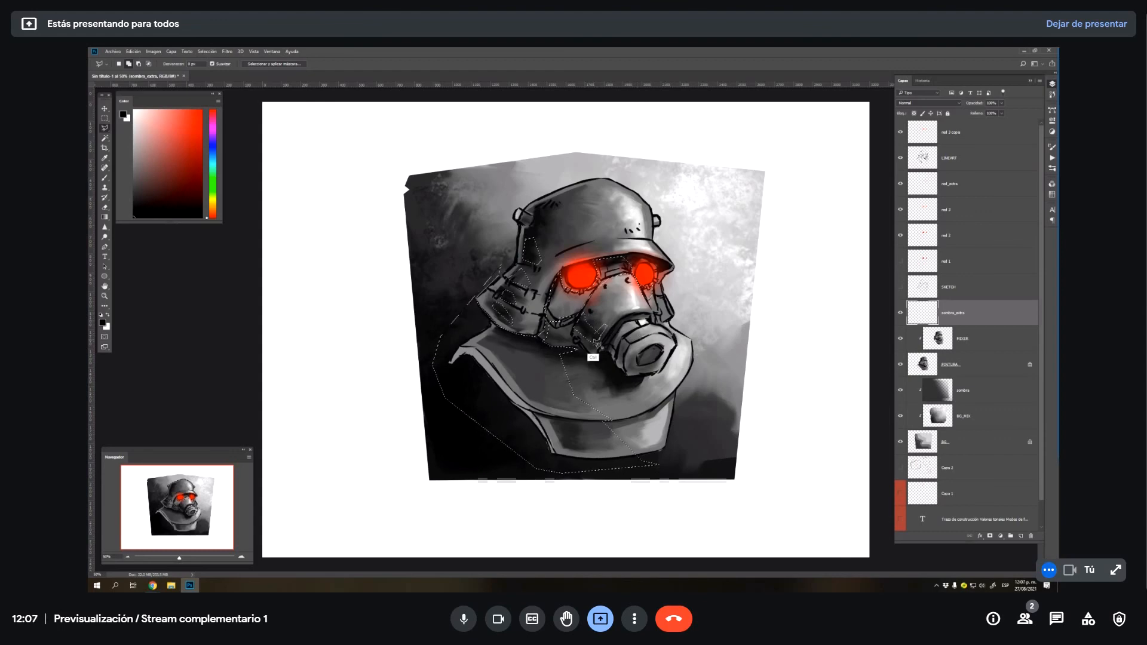
key("g")
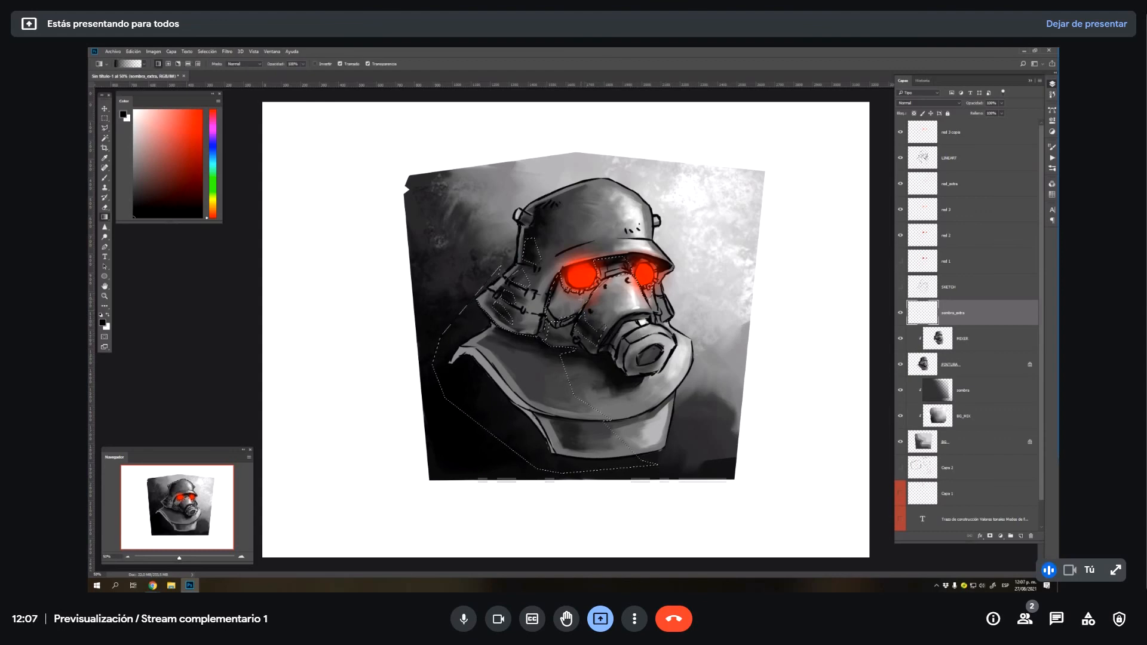
left_click_drag(455, 325, 693, 276)
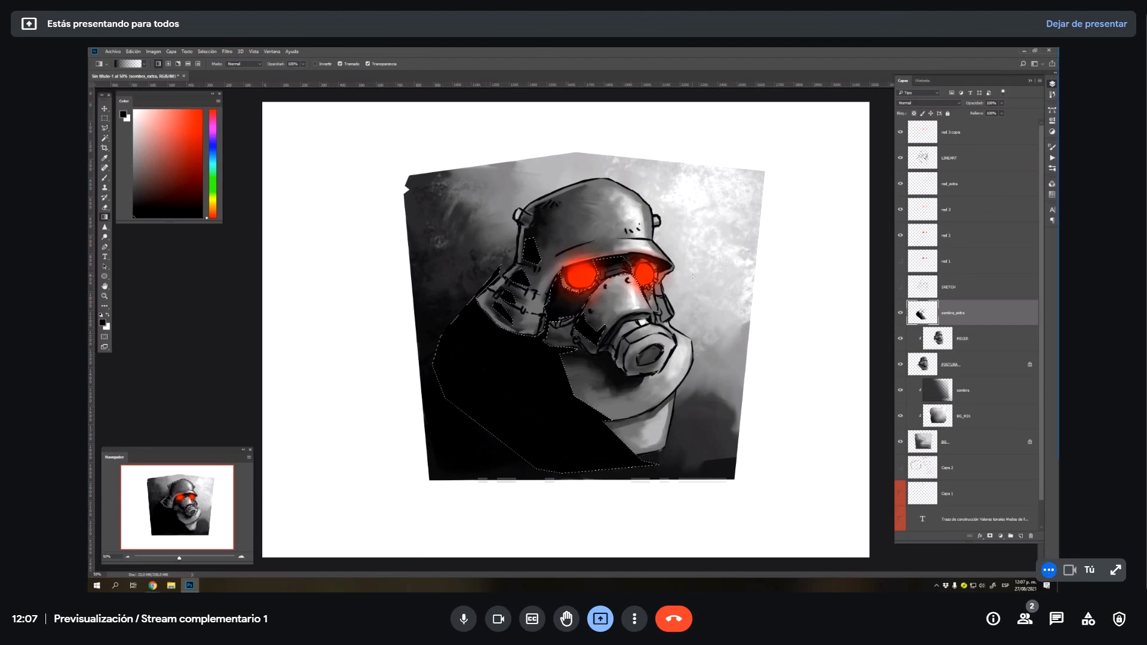
key("ctrl+z")
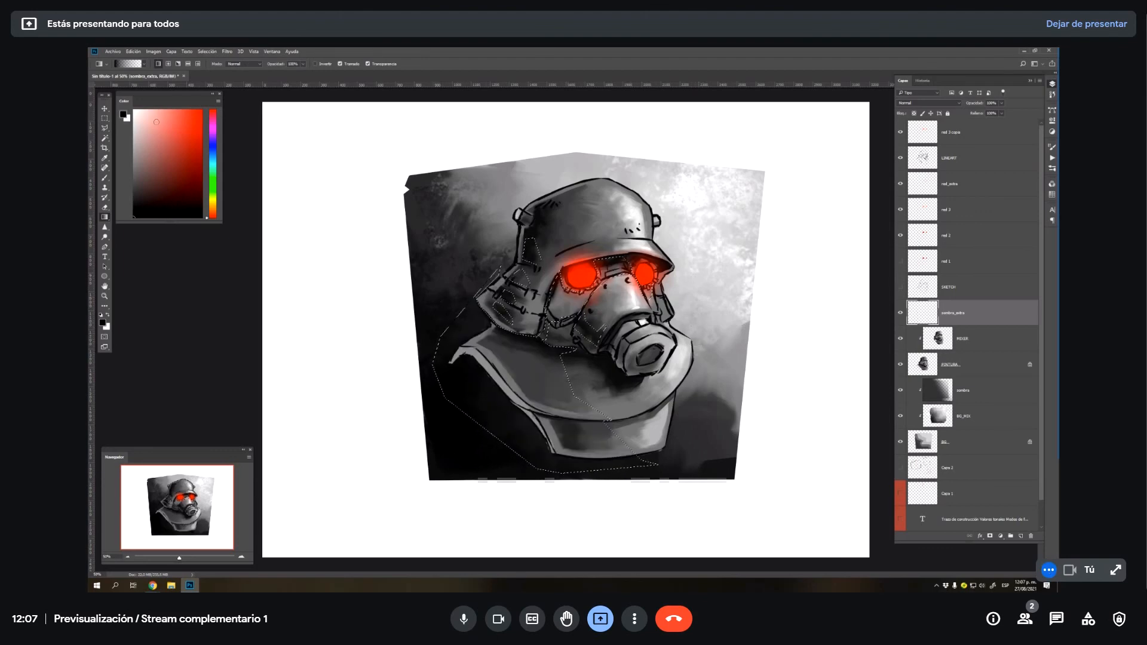
mouse_move(333, 456)
left_mouse_down()
mouse_move(556, 345)
mouse_move(801, 166)
left_mouse_up()
key("ctrl+d")
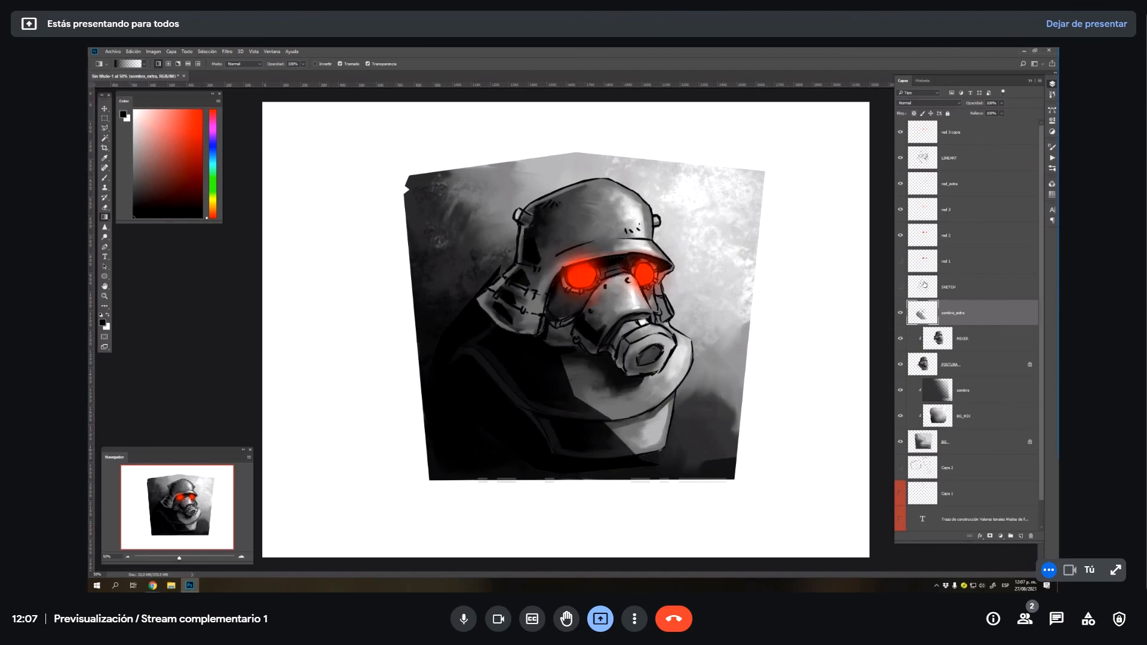
- Set the sombra_extra layer's blend mode to Multiplicar and clip it to the figure
left_click(929, 103)
left_click(908, 132)
right_click(958, 314)
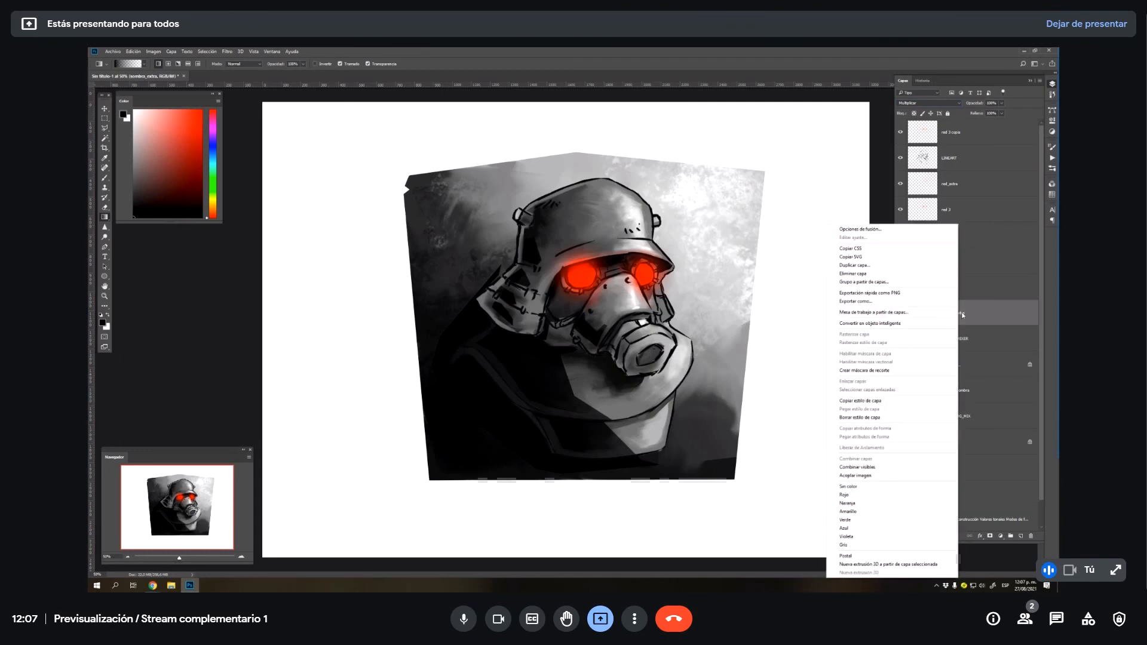
left_click(910, 370)
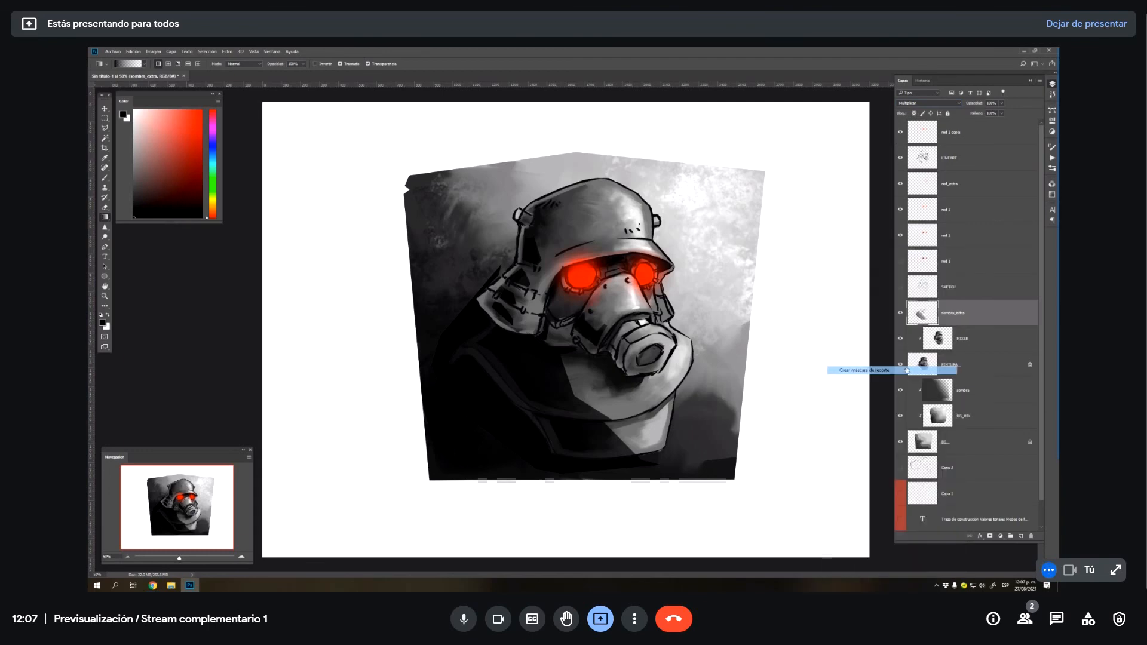
key("z")
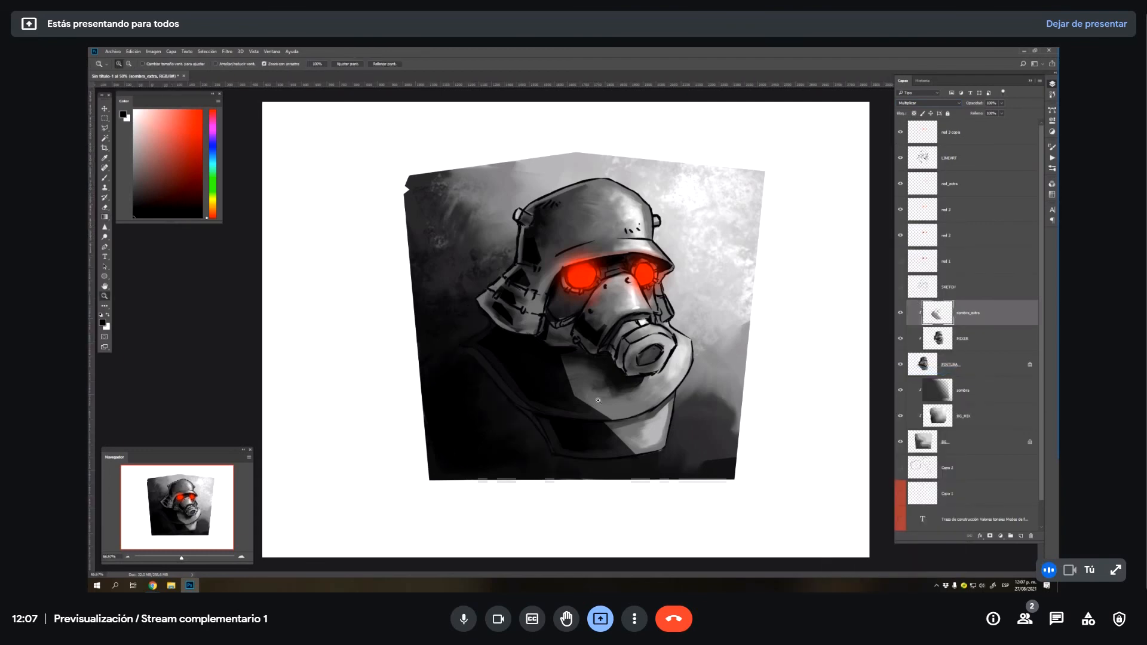
- Compare the bust with the sombra_extra layer hidden and shown
left_click(600, 400)
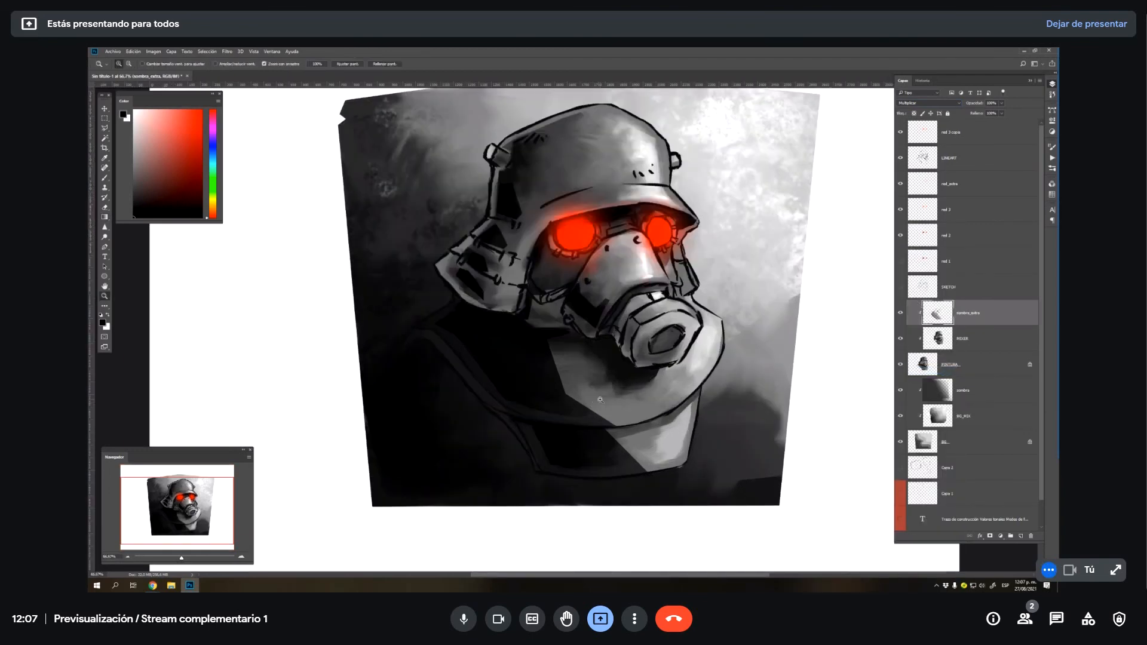
left_click(901, 313)
left_click(901, 314)
left_click(900, 314)
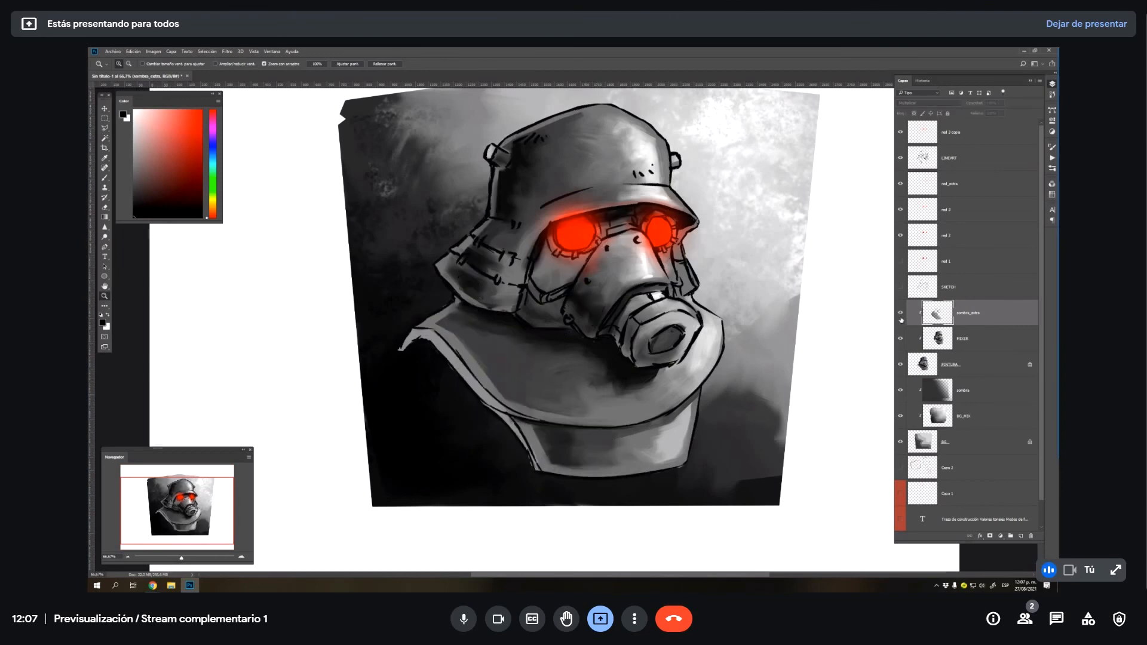
left_click(901, 314)
key("e")
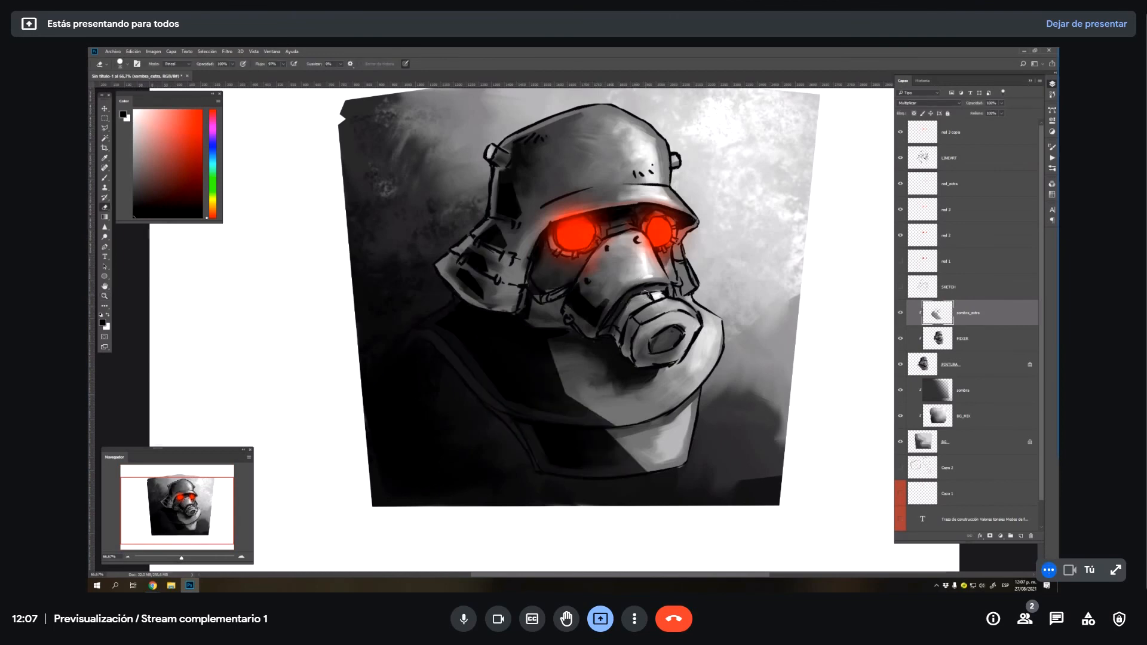
key("b")
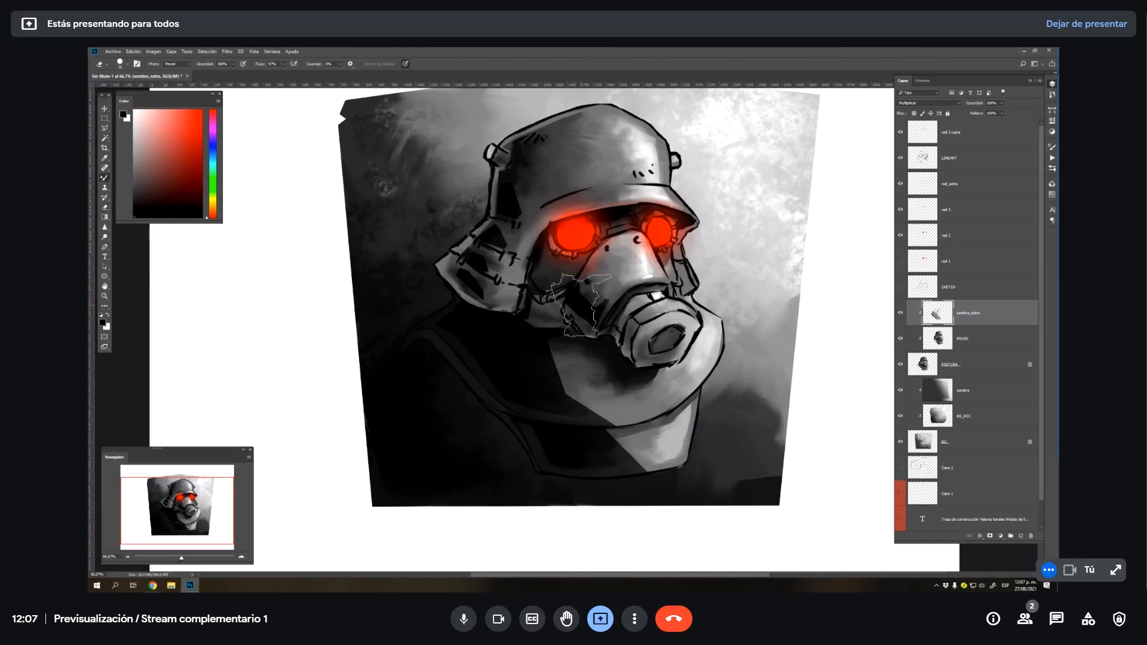
mouse_move(626, 287)
left_mouse_down()
mouse_move(585, 298)
mouse_move(597, 257)
mouse_move(650, 245)
left_mouse_up()
key("ctrl+z")
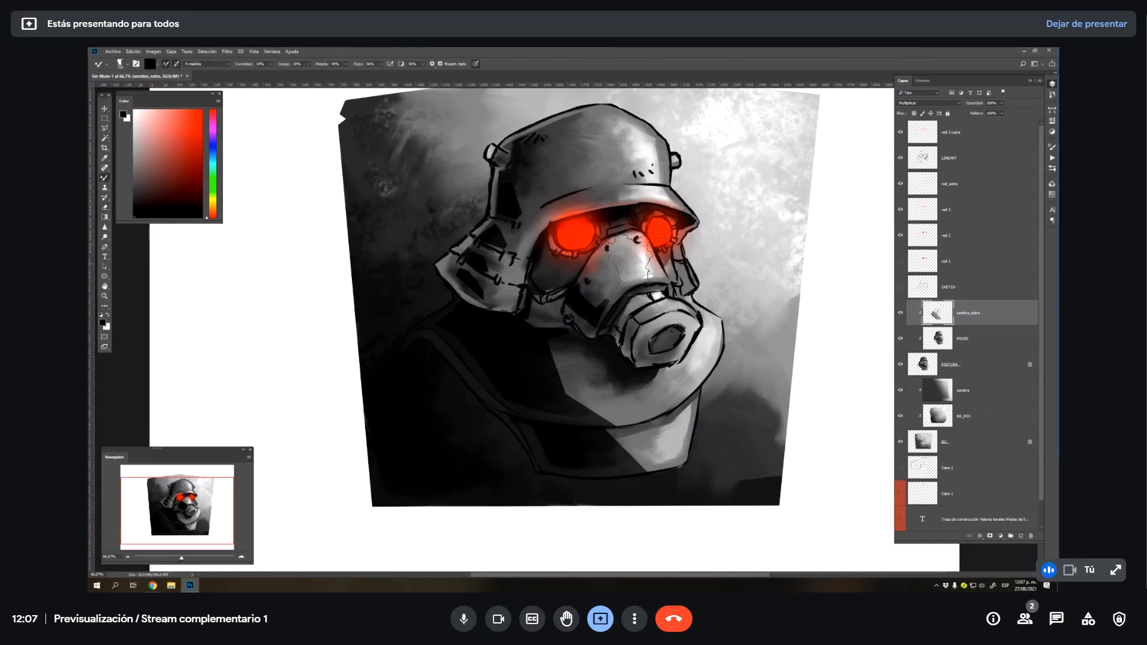
key("e")
key("b")
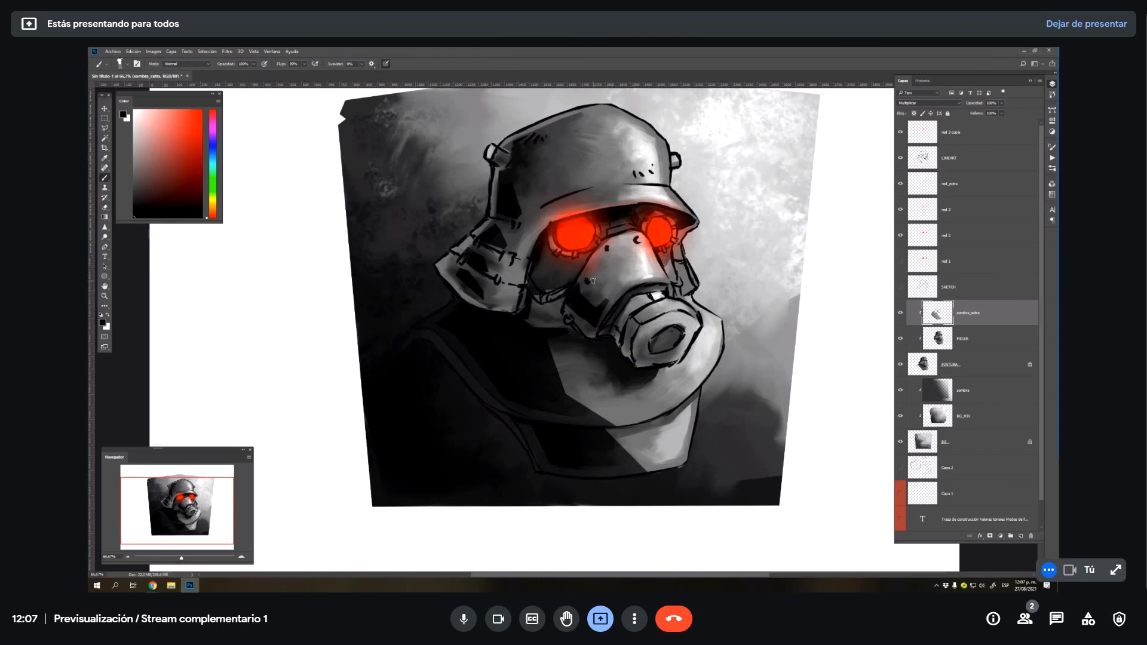
key("e")
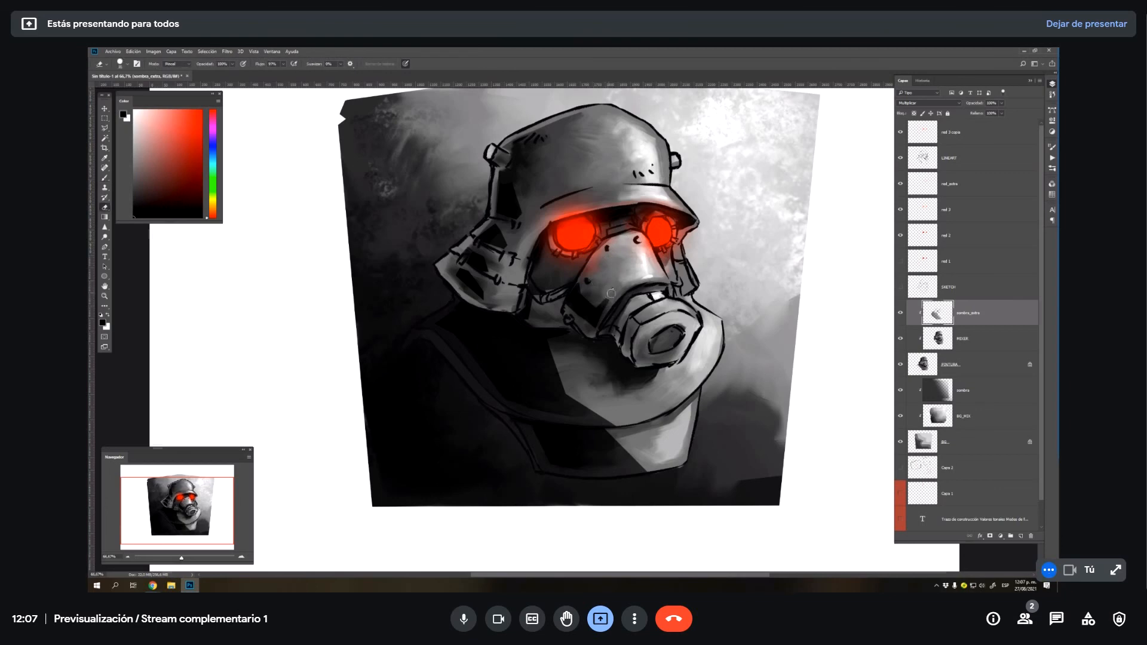
right_click(611, 289)
left_click(741, 246)
left_click_drag(612, 295, 601, 315)
key("ctrl+z")
key("ctrl+z")
- Add a layer mask to sombra_extra and erase the hard shadow on the helmet's left side and the chest with a textured eraser
left_click(990, 536)
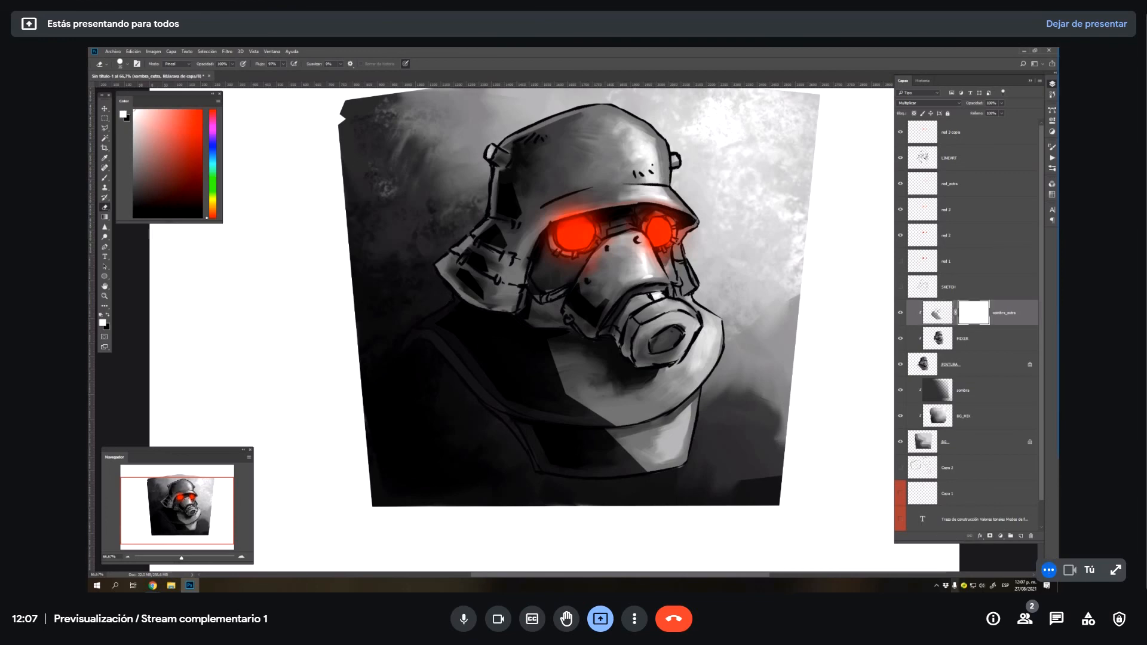
right_click(587, 315)
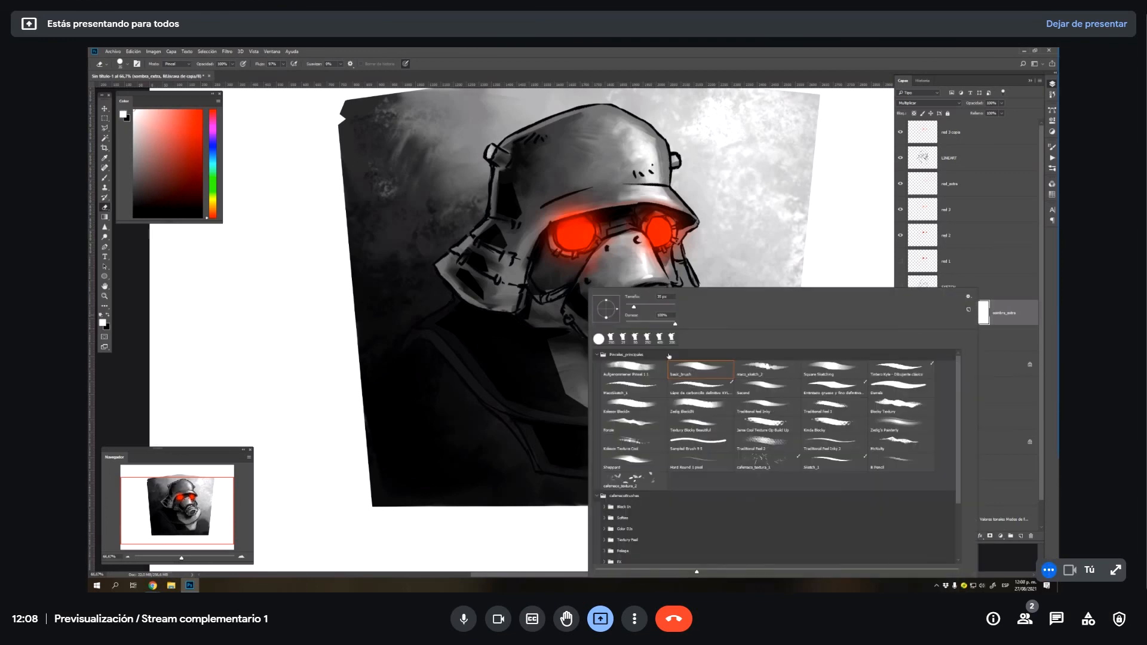
left_click(639, 372)
left_click(543, 236)
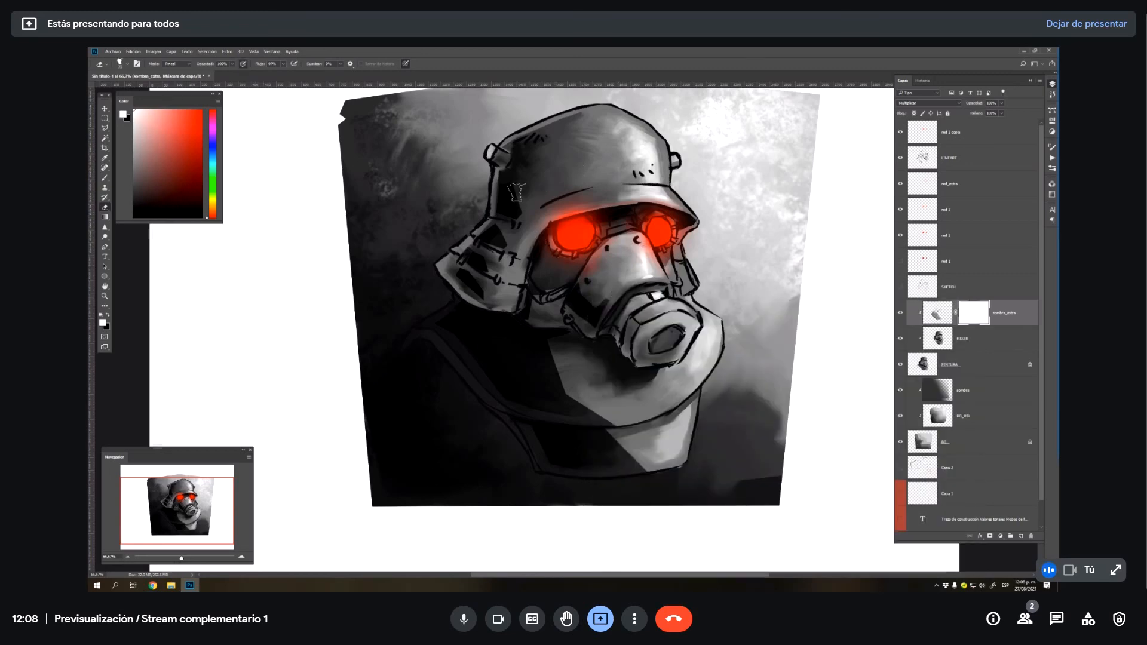
left_click_drag(515, 217, 507, 176)
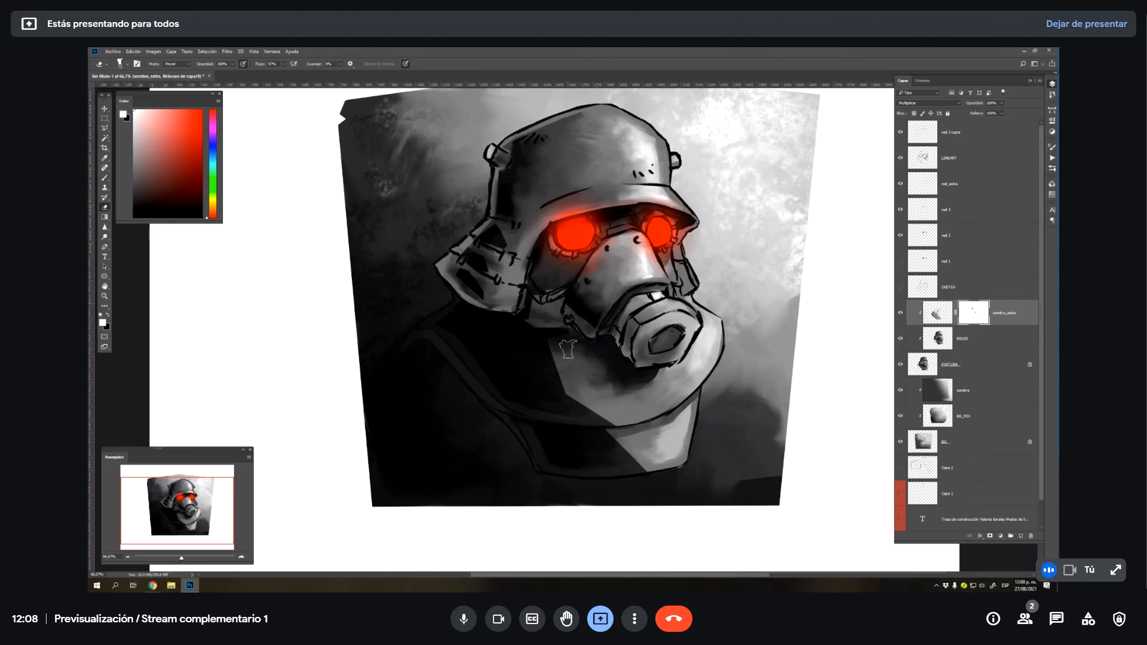
mouse_move(566, 382)
left_mouse_down()
mouse_move(595, 390)
mouse_move(542, 372)
mouse_move(608, 408)
mouse_move(587, 411)
mouse_move(551, 390)
mouse_move(559, 372)
mouse_move(545, 352)
mouse_move(548, 372)
mouse_move(563, 350)
mouse_move(606, 407)
mouse_move(653, 399)
mouse_move(654, 426)
mouse_move(548, 393)
mouse_move(560, 356)
mouse_move(533, 395)
mouse_move(586, 402)
left_mouse_up()
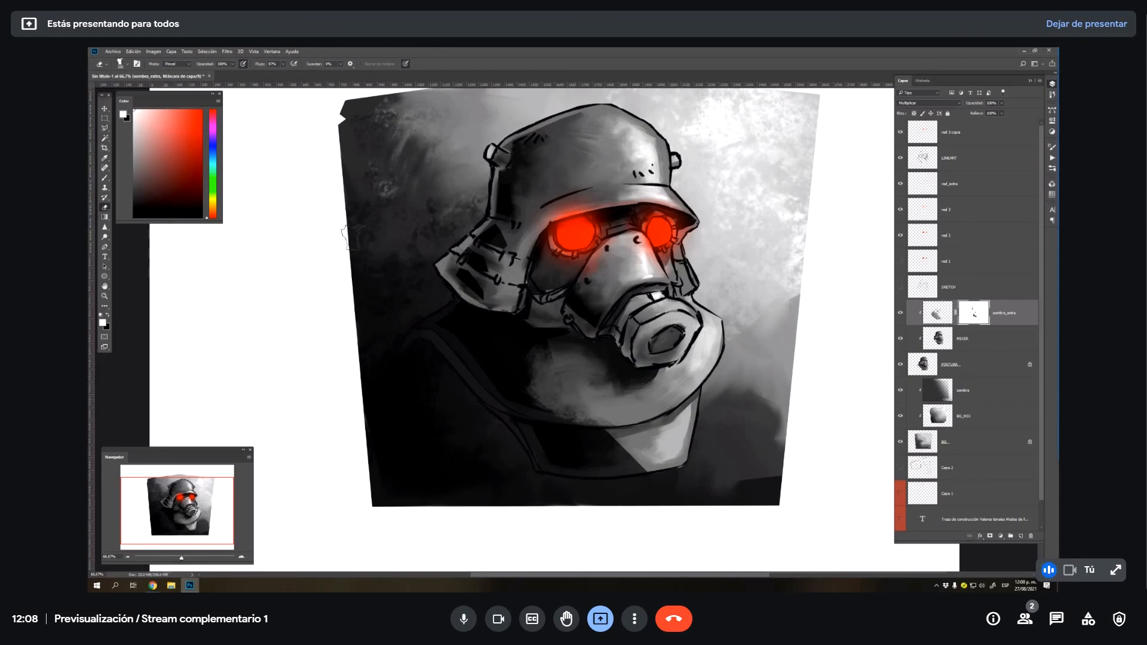
- Blend the shadow edge on the chest by painting black and white on the sombra_extra mask with the textured brush
left_click_drag(970, 312, 976, 316)
key("x")
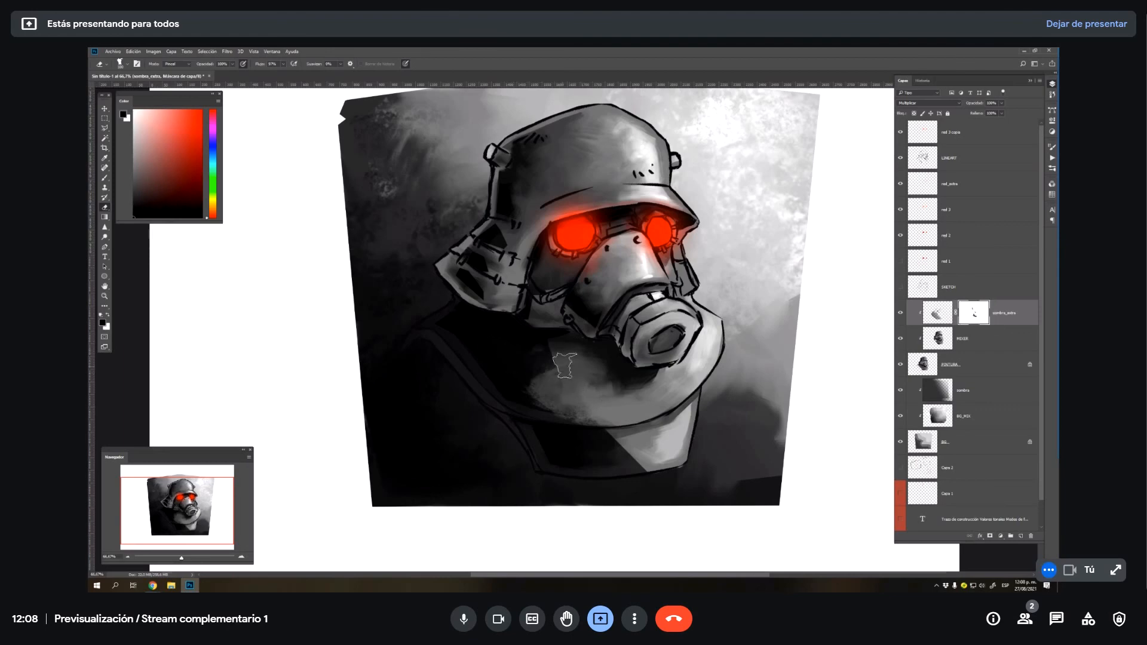
double_click(966, 304)
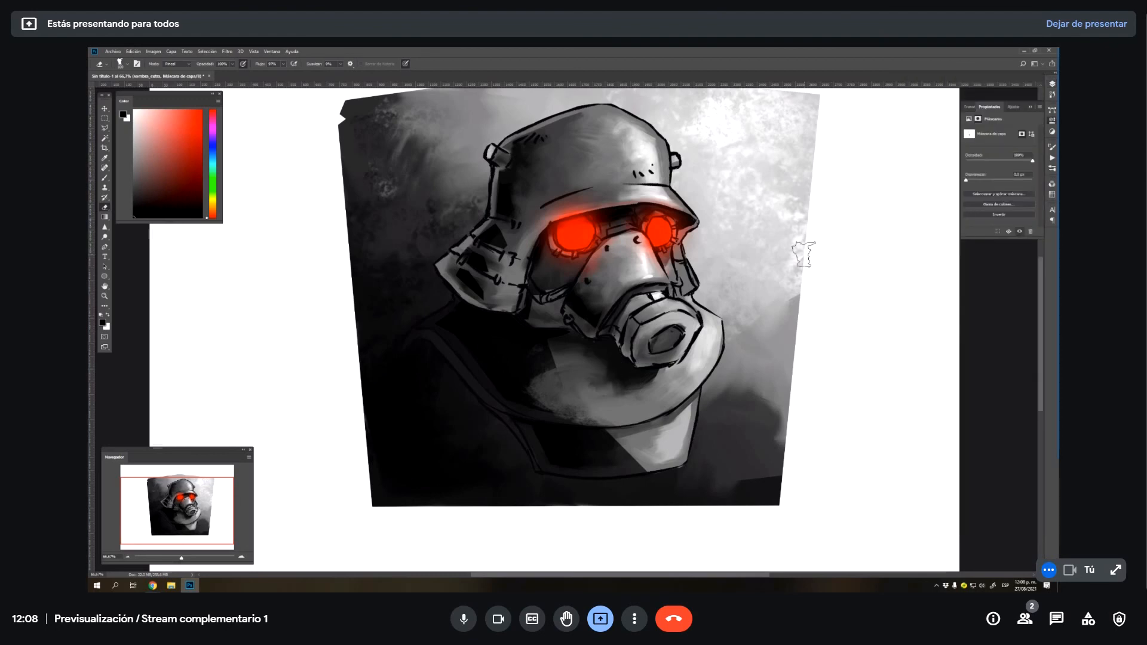
key("F7")
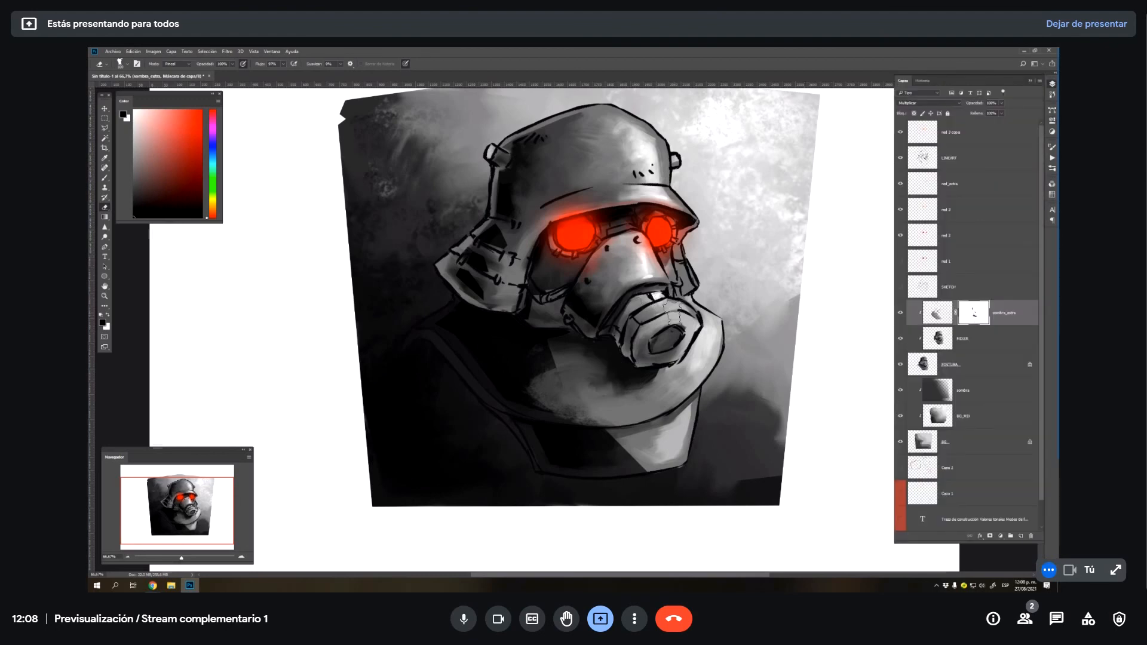
key("b")
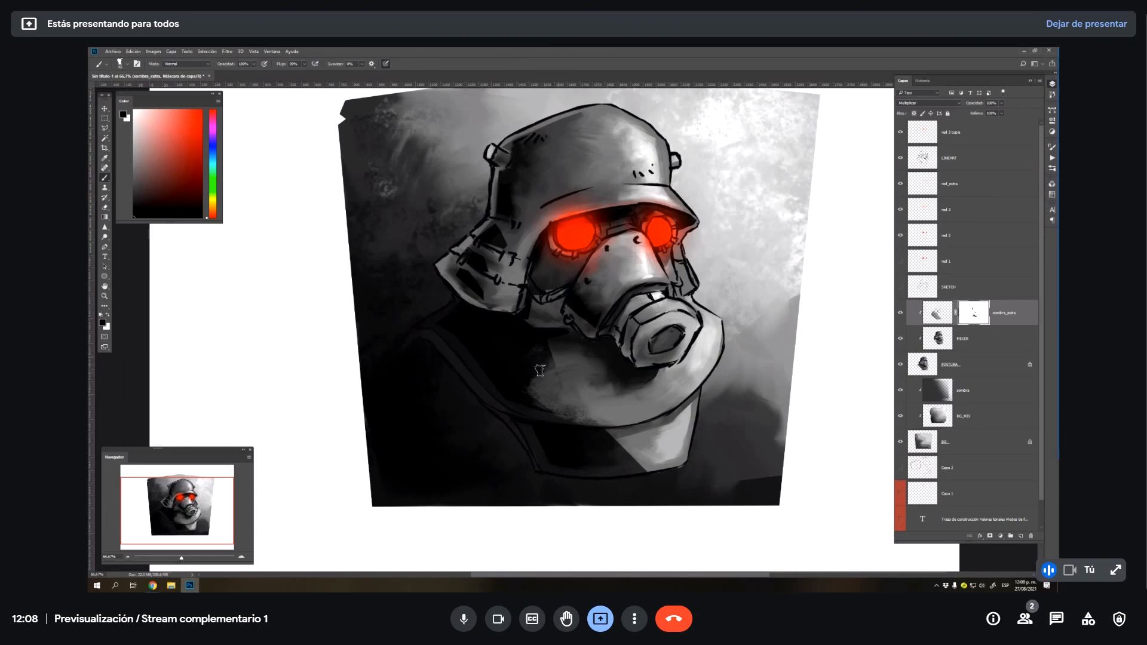
left_click(139, 205)
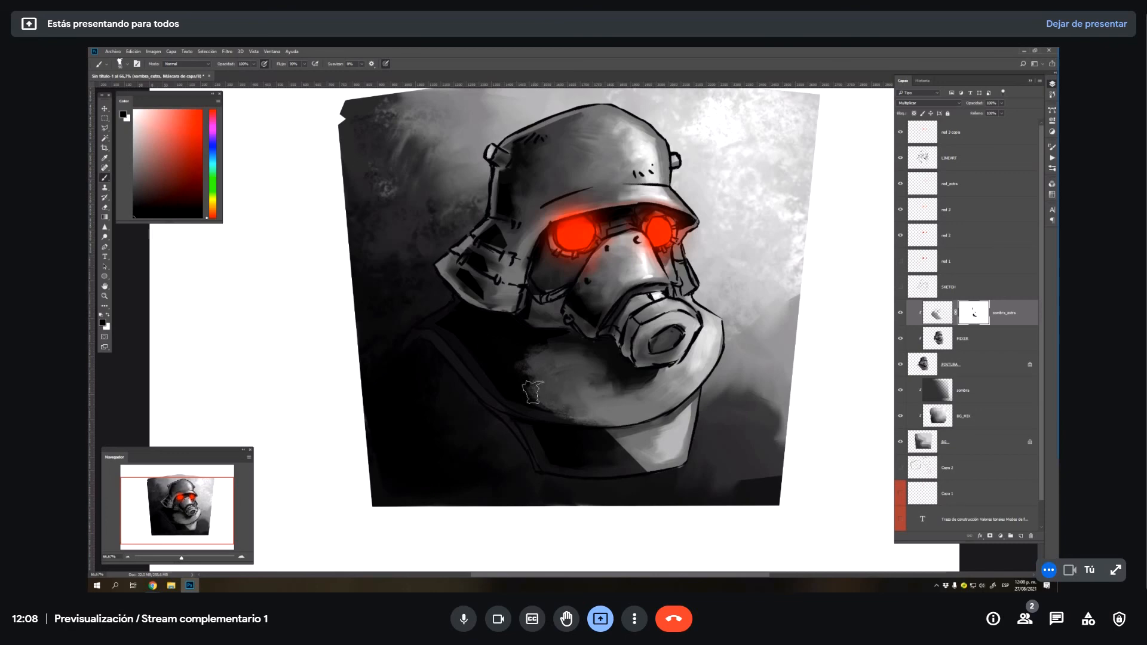
key("x")
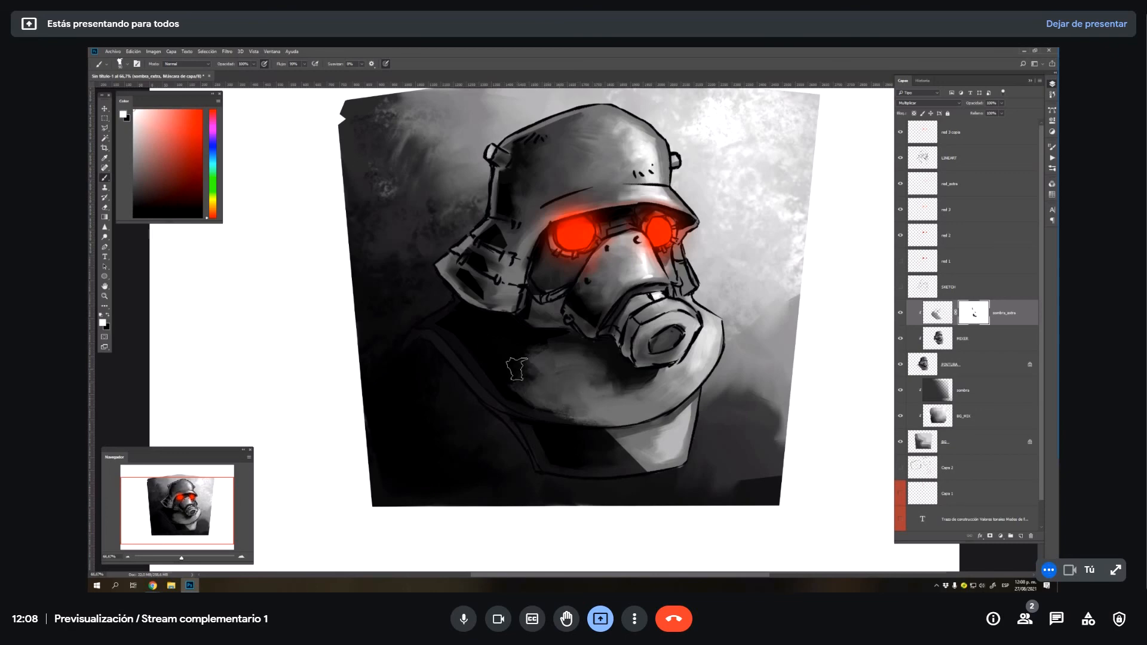
mouse_move(518, 370)
left_mouse_down()
mouse_move(567, 397)
mouse_move(518, 371)
left_mouse_up()
key("x")
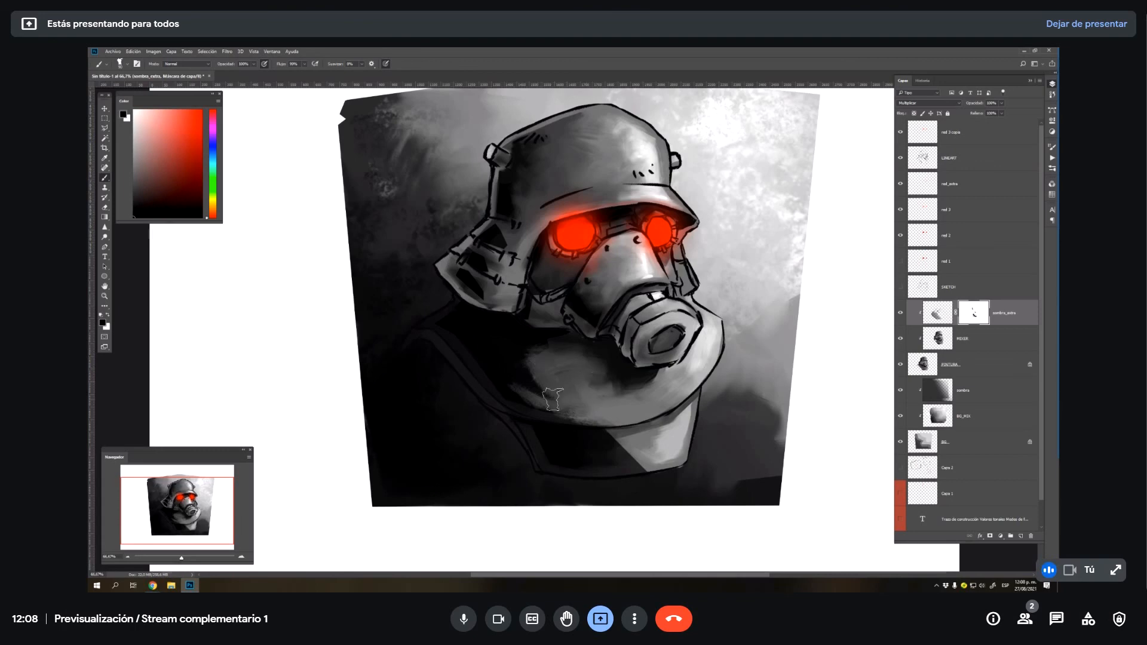
mouse_move(528, 371)
left_mouse_down()
mouse_move(552, 415)
mouse_move(500, 376)
mouse_move(547, 414)
mouse_move(556, 362)
mouse_move(549, 376)
mouse_move(580, 420)
left_mouse_up()
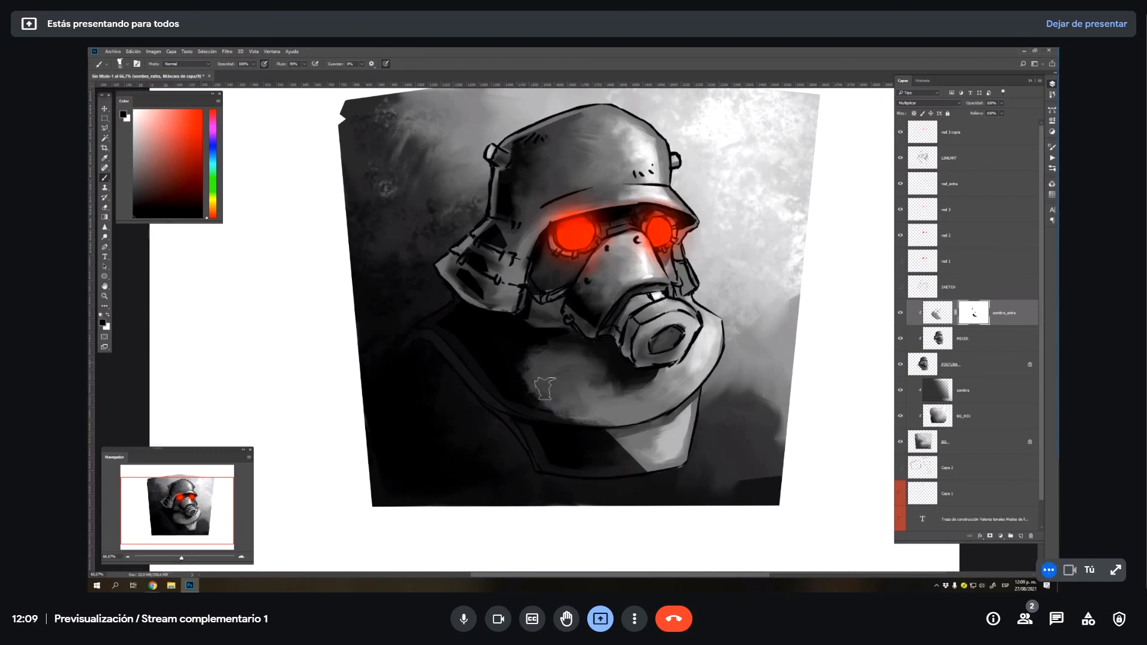
- Soften the shadow edge across the lower collar and neck base on the sombra_extra mask, and compare the result with the mask disabled
key("x")
mouse_move(507, 350)
left_mouse_down()
mouse_move(576, 419)
mouse_move(555, 397)
mouse_move(574, 399)
mouse_move(536, 359)
mouse_move(591, 416)
mouse_move(545, 361)
mouse_move(565, 338)
left_mouse_up()
key("x")
mouse_move(662, 432)
left_mouse_down()
mouse_move(645, 450)
mouse_move(615, 436)
mouse_move(670, 483)
mouse_move(595, 438)
mouse_move(674, 486)
mouse_move(603, 434)
mouse_move(651, 475)
mouse_move(603, 418)
mouse_move(634, 428)
mouse_move(576, 417)
left_mouse_up()
key("x")
key("x")
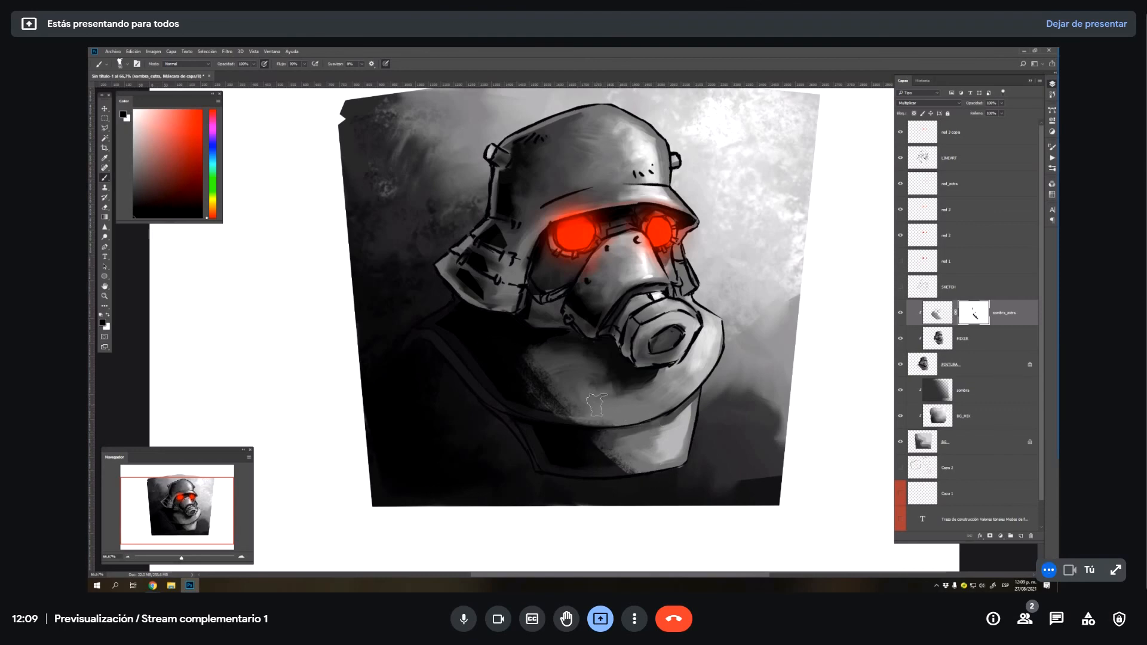
key("x")
key("x")
left_click(972, 319, "shift")
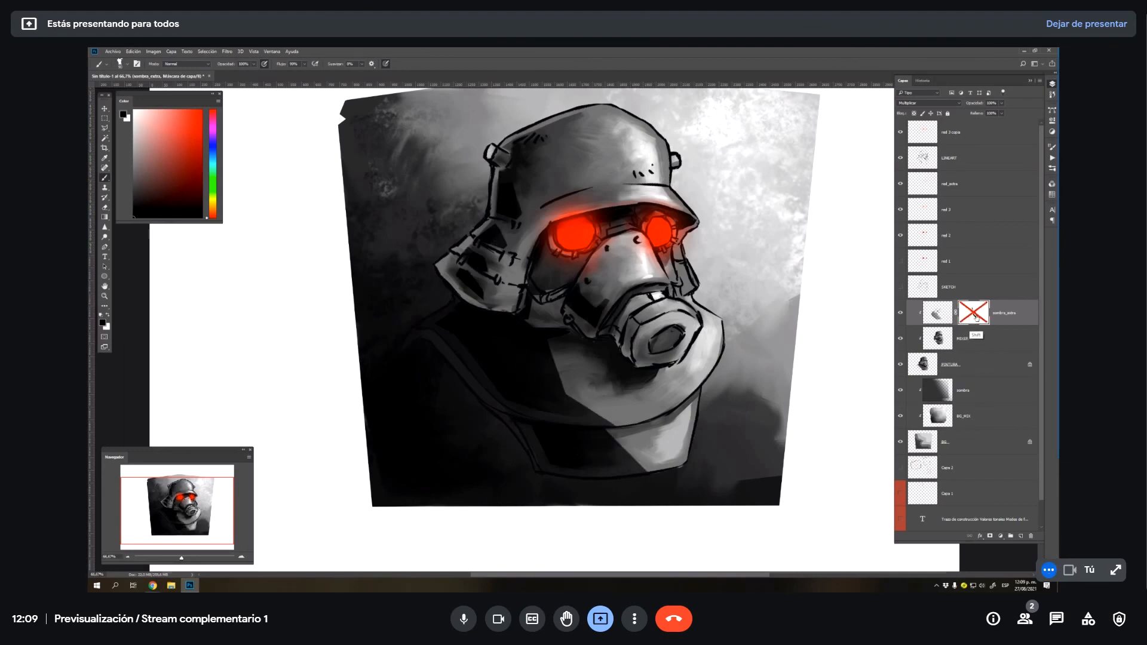
left_click(974, 318, "shift")
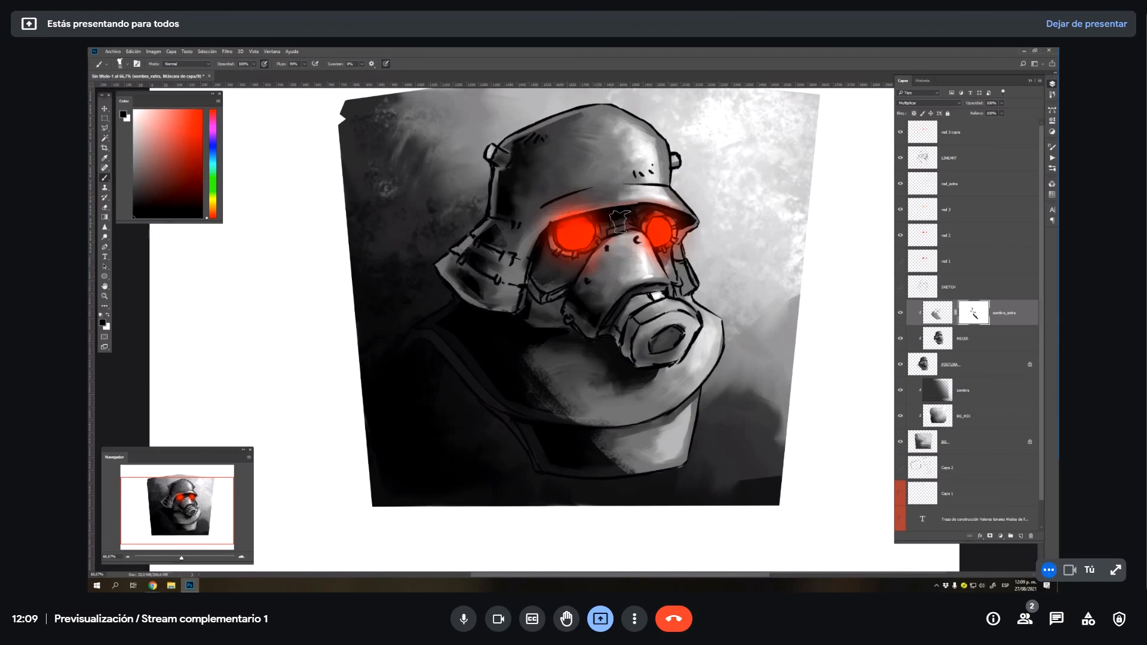
- Paint black shadow around the goggles and under the helmet brim on the sombra_extra layer, and return to its mask
left_click(937, 313)
mouse_move(553, 252)
left_mouse_down()
mouse_move(551, 268)
mouse_move(583, 253)
mouse_move(559, 263)
mouse_move(576, 263)
left_mouse_up()
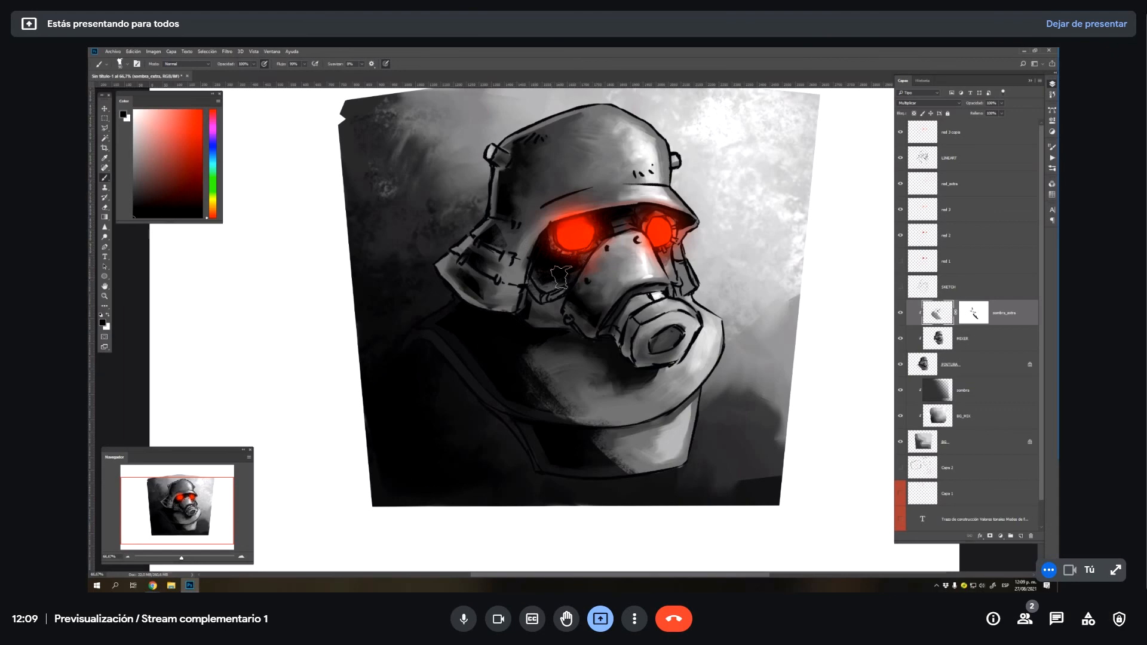
left_click_drag(609, 225, 612, 223)
left_click(975, 315)
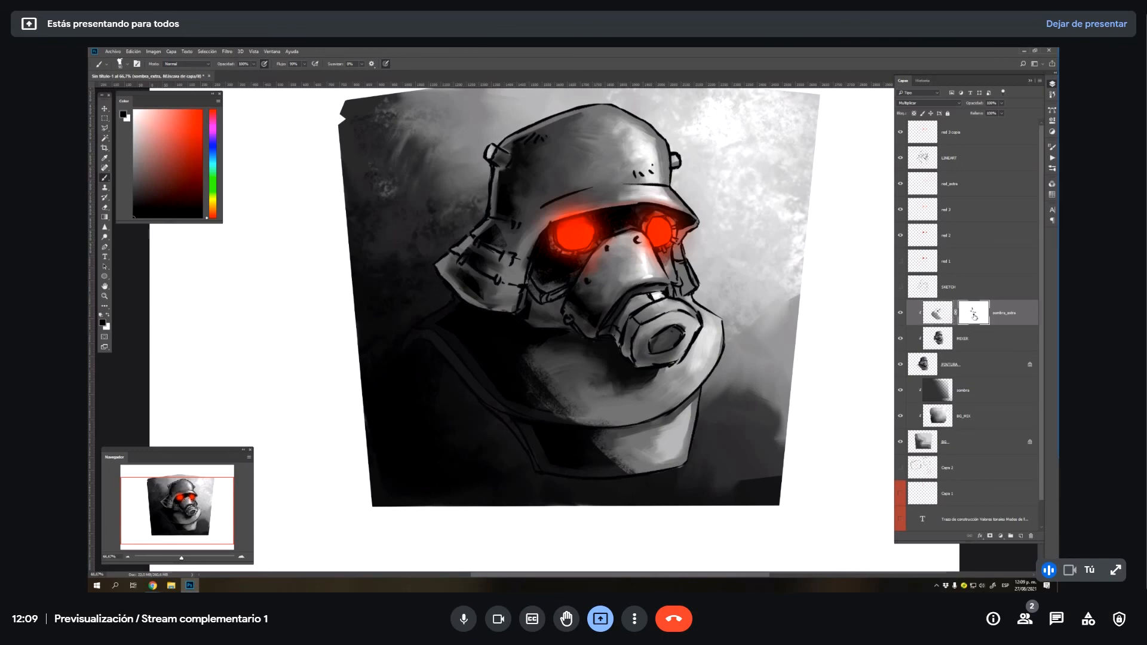
key("x")
key("x")
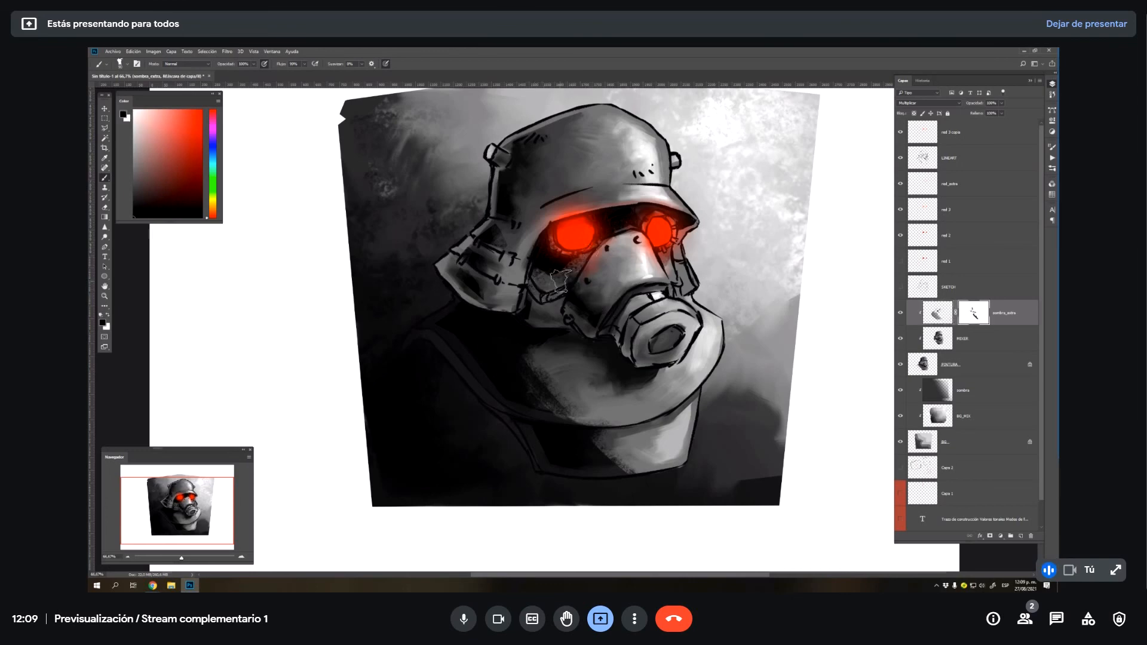
- Fade the shadow on the upper right of the figure with a black radial gradient on the sombra_extra mask, undoing unwanted attempts
key("x")
key("g")
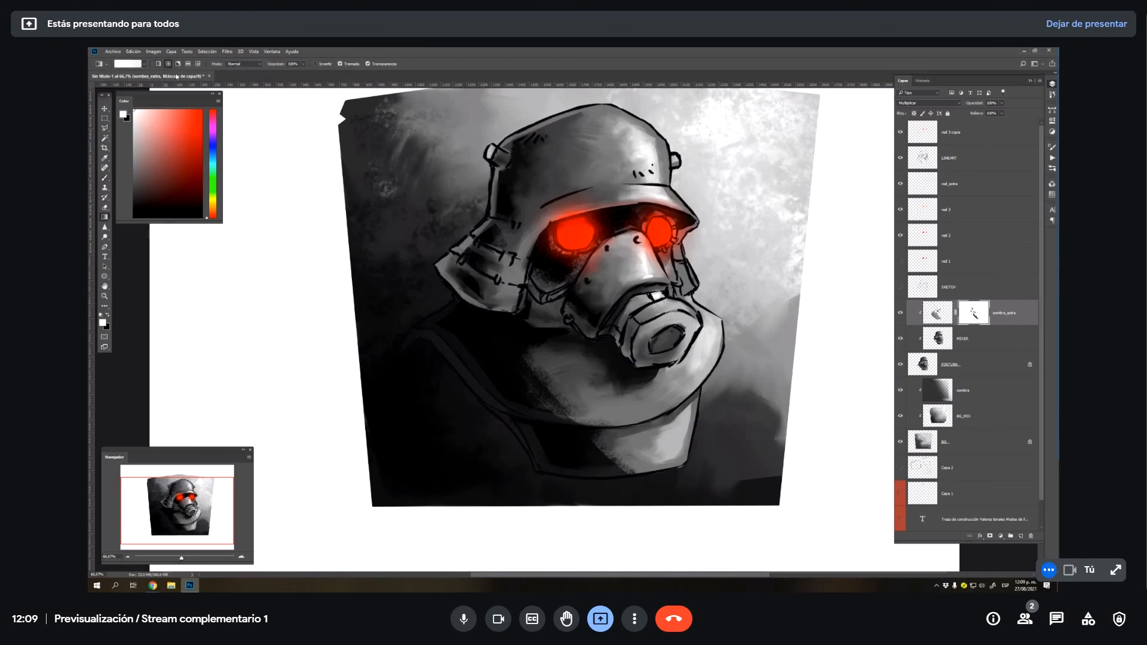
key("x")
left_click_drag(839, 256, 598, 209)
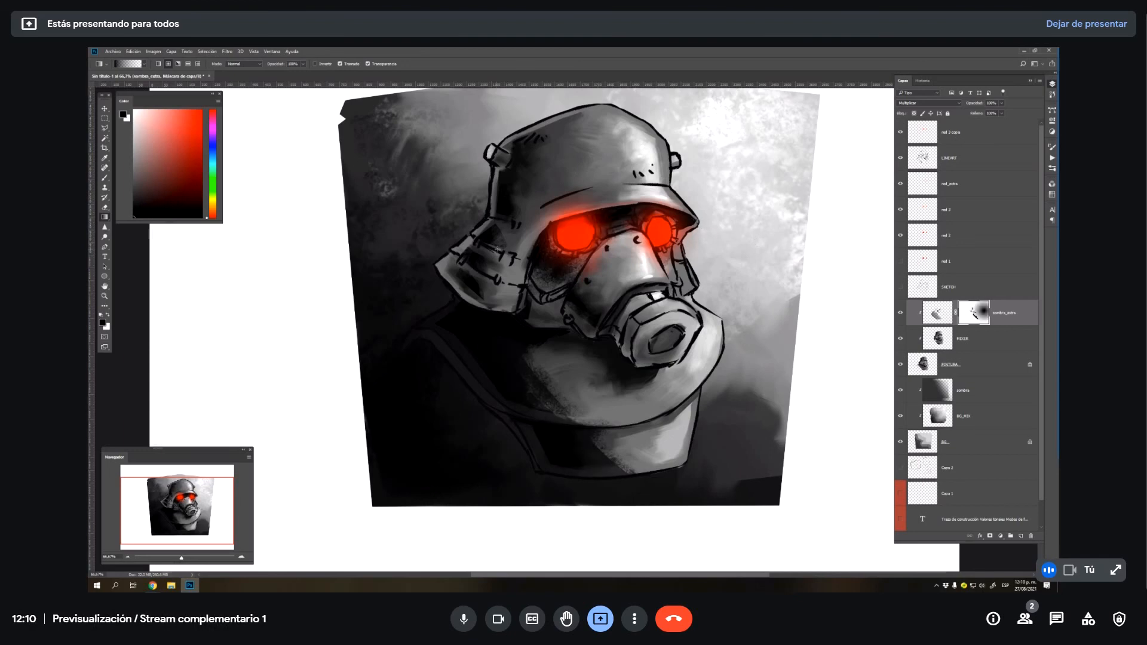
key("ctrl+z")
mouse_move(722, 150)
left_mouse_down()
mouse_move(545, 249)
mouse_move(655, 370)
left_mouse_up()
key("x")
key("ctrl+z")
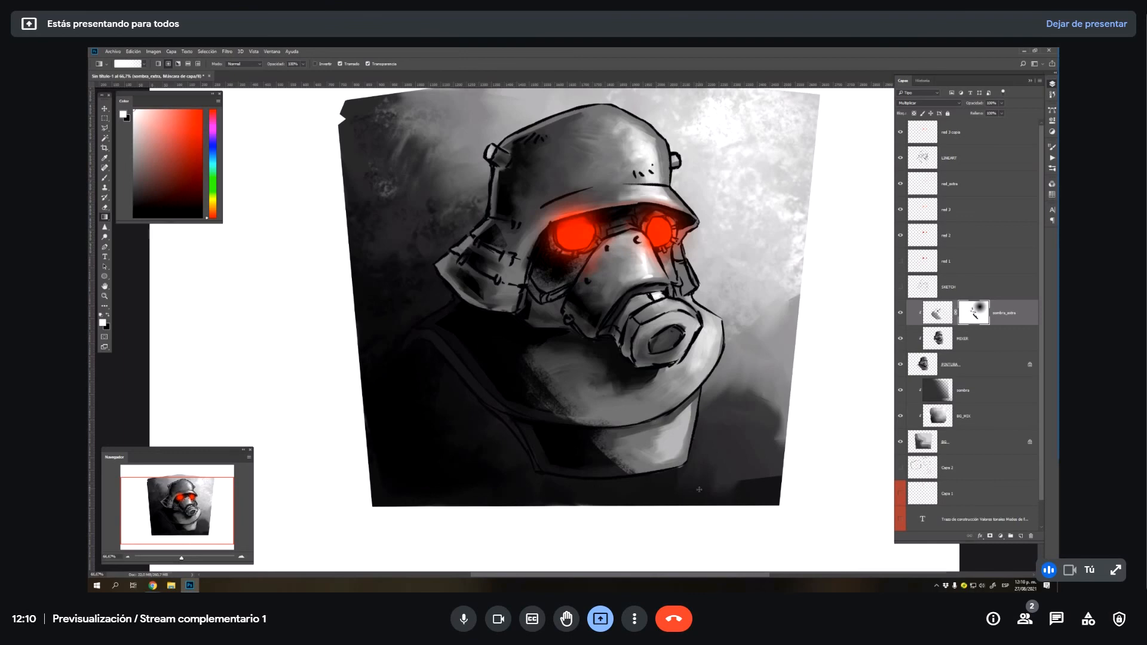
- Reveal the left shoulder and lower left of the bust with black radial gradients on the sombra_extra mask
left_click_drag(235, 384, 499, 339)
key("x")
left_click_drag(242, 323, 471, 316)
left_click_drag(325, 242, 488, 303)
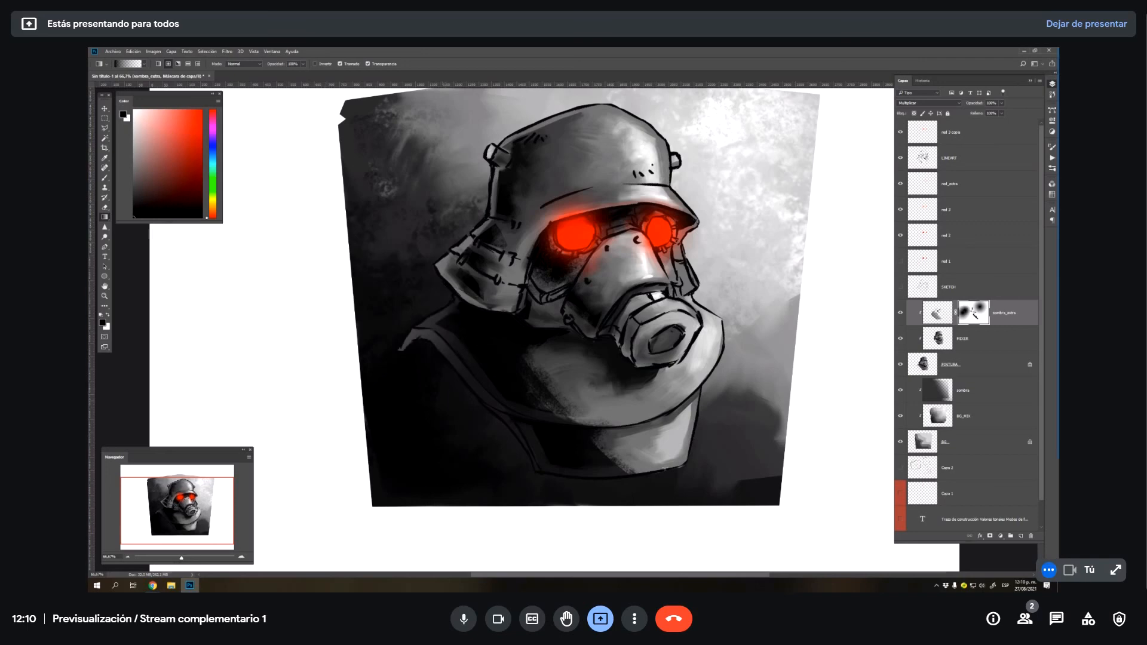
left_click_drag(422, 535, 574, 452)
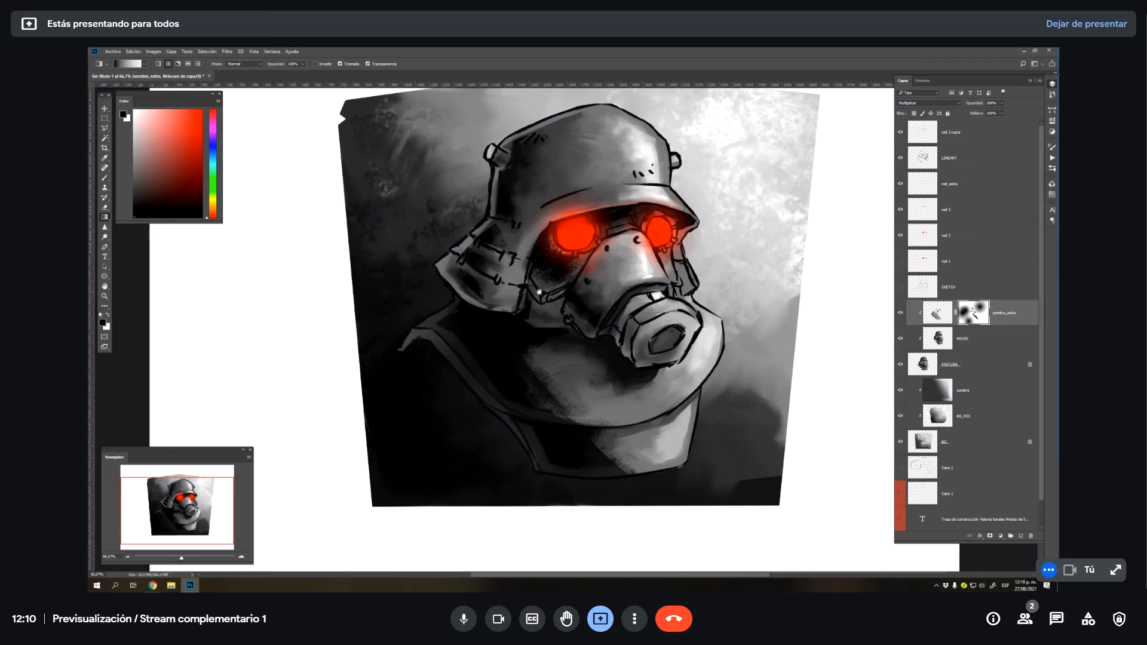
- Switch to the brush, sample a dark tone with the MIXER layer active, and choose a mid gray on the sombra_extra layer
left_click_drag(539, 292, 565, 349)
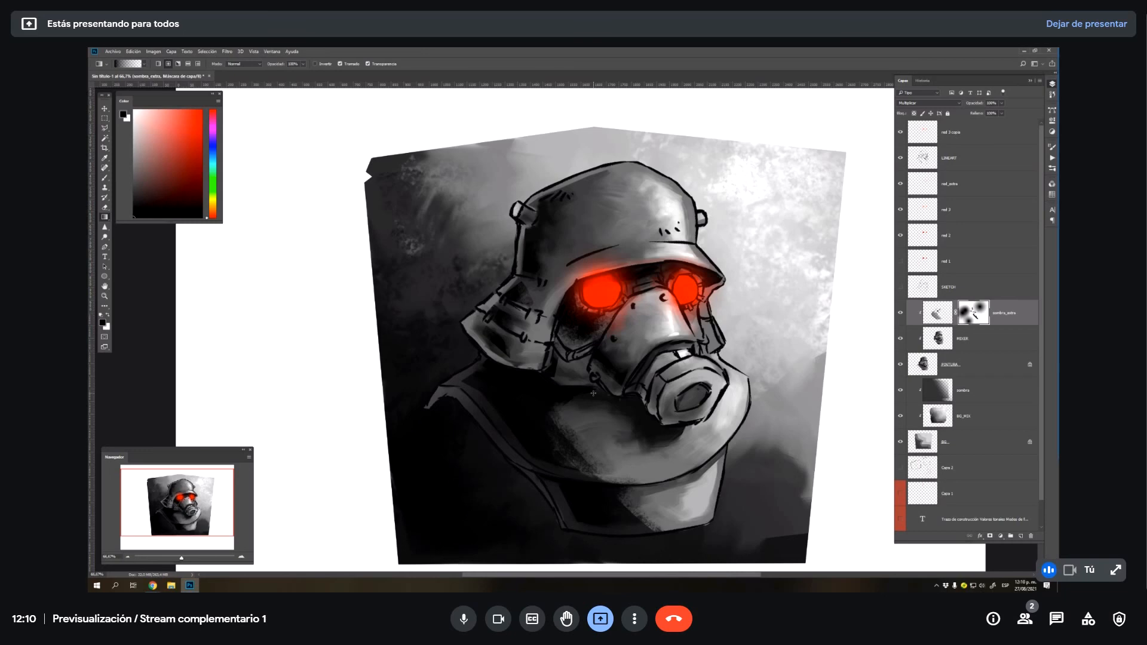
left_click(954, 235)
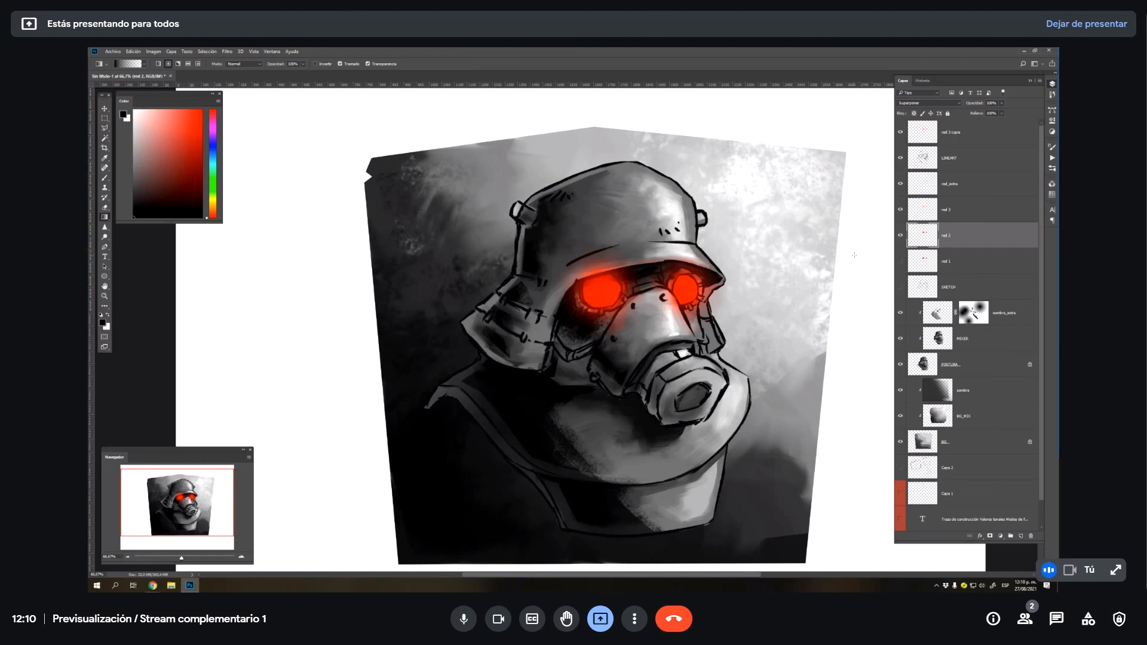
left_click(991, 338)
key("b")
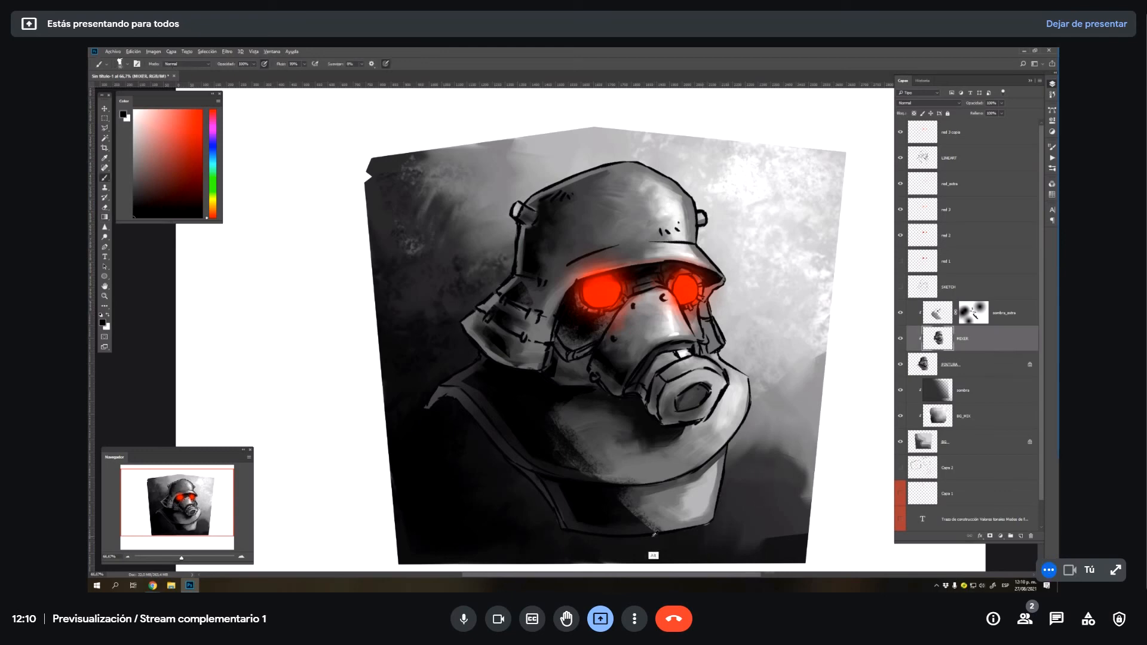
left_click(687, 529, "alt")
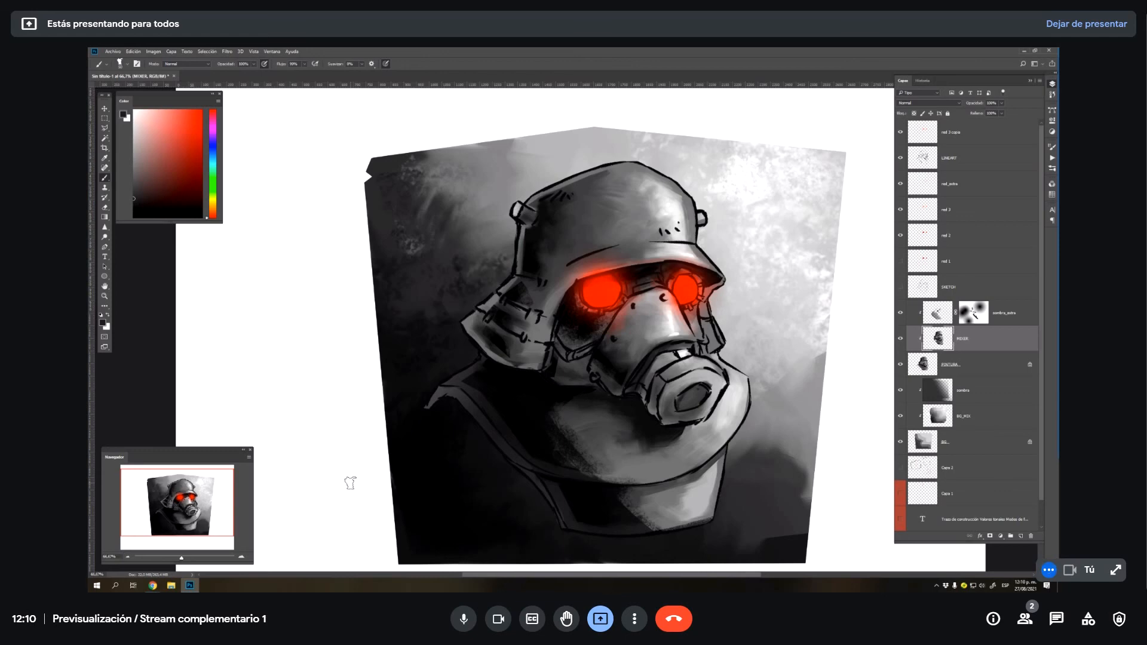
left_click(974, 313)
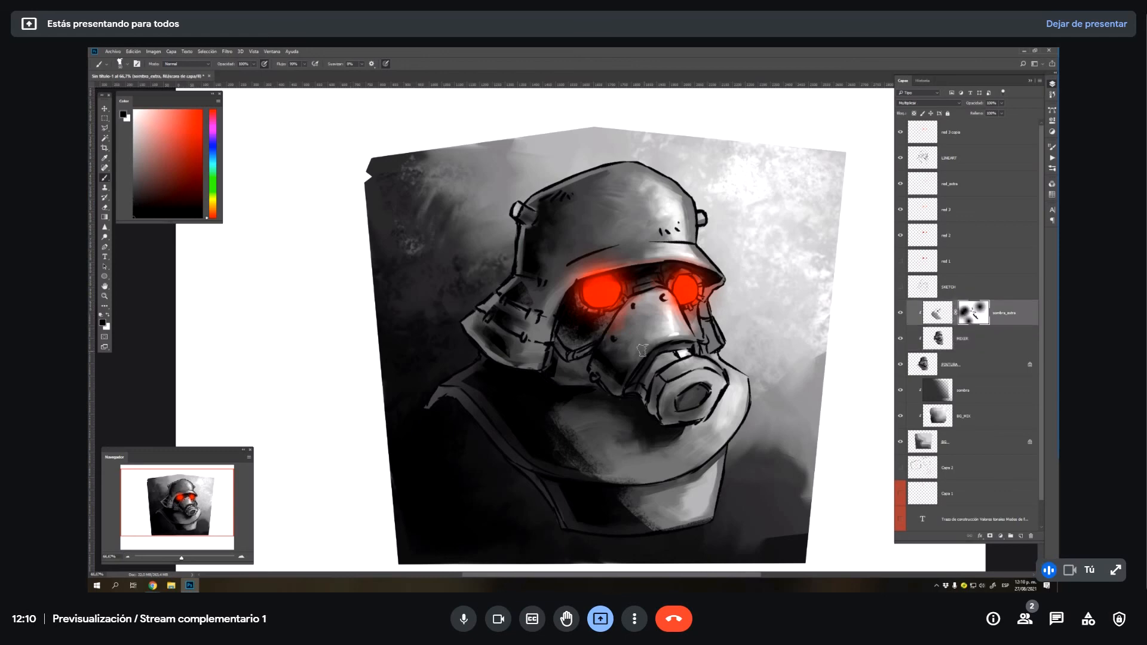
left_click(935, 315)
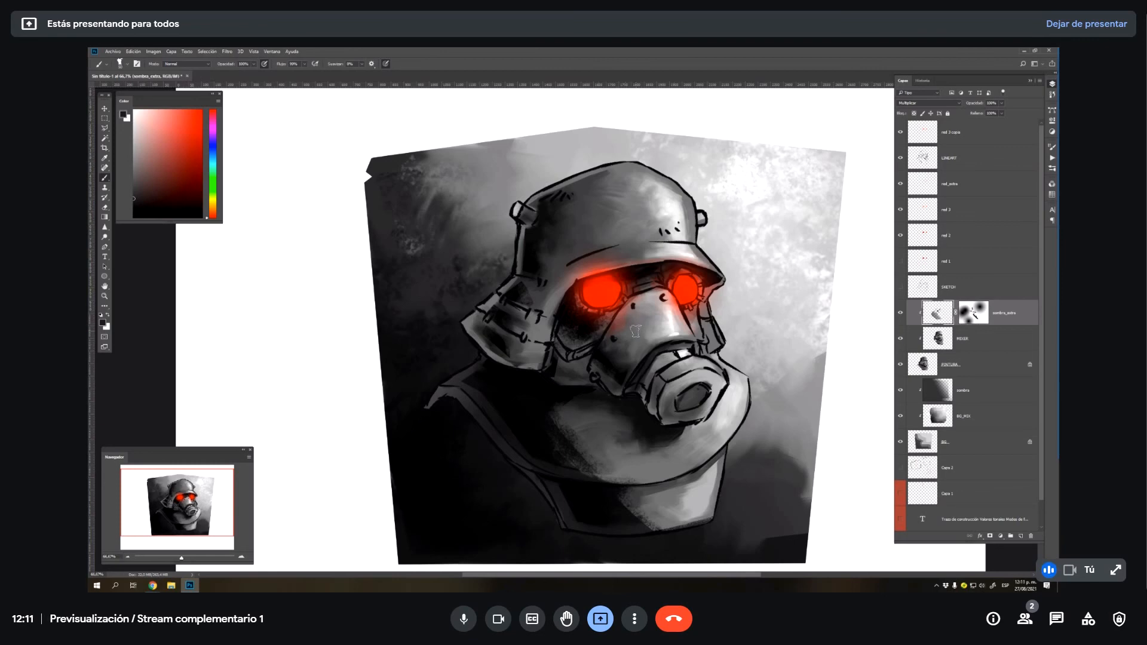
left_click(133, 155)
- Compare the shading stages by hiding the sombra_extra and MIXER layers and showing them again
left_click(900, 313)
left_click(900, 338)
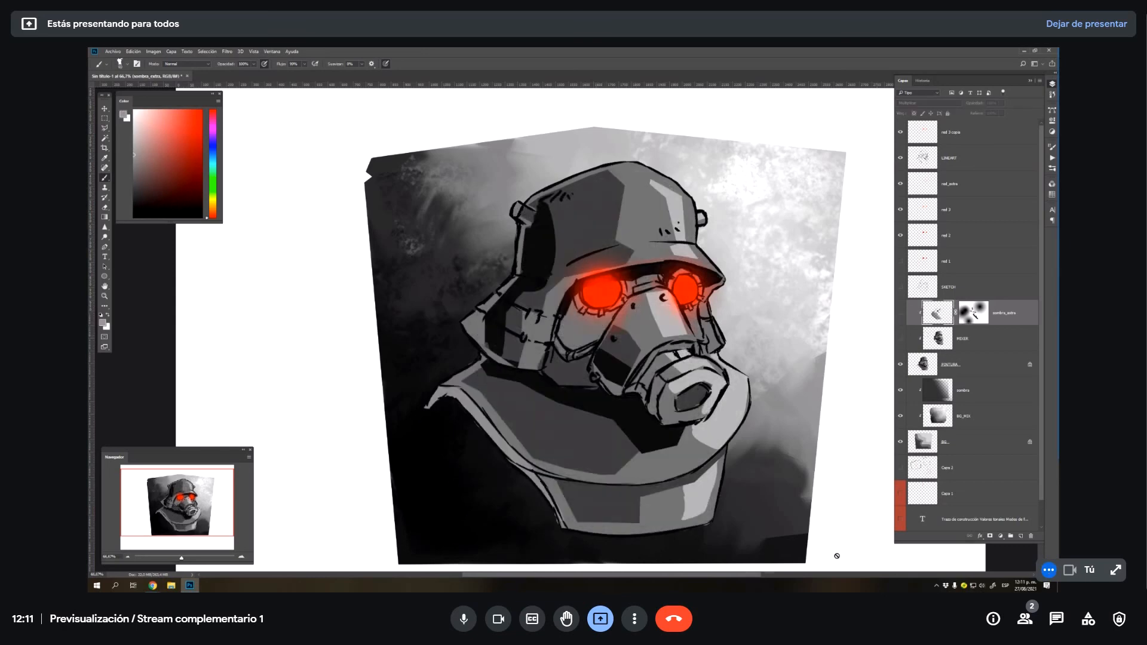
left_click(900, 338)
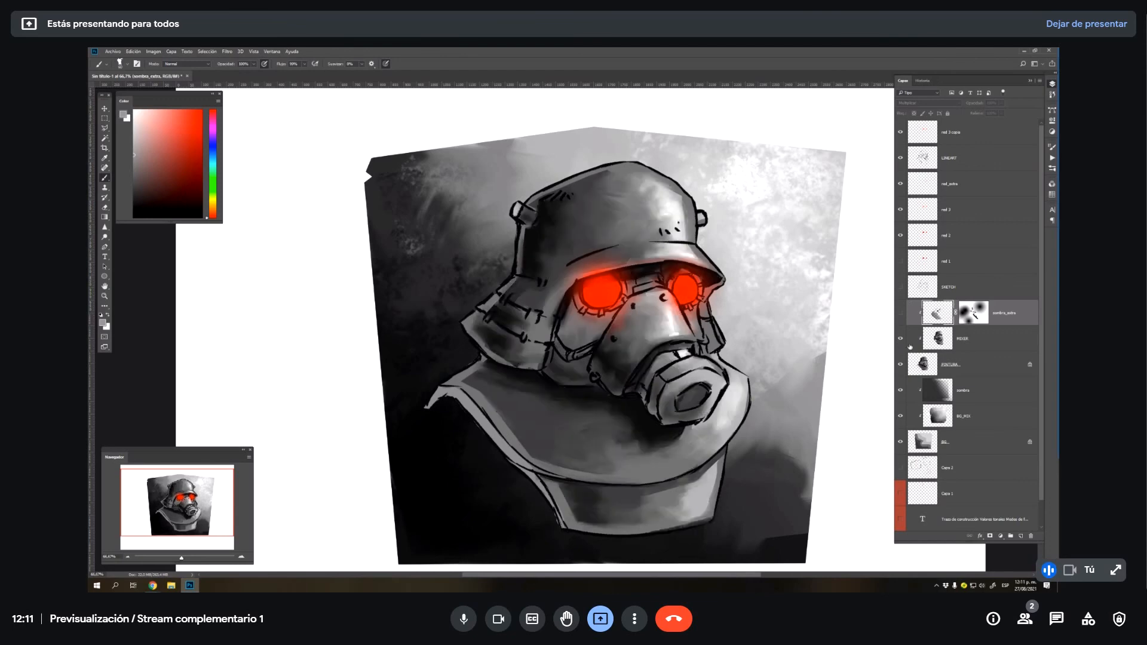
left_click(901, 315)
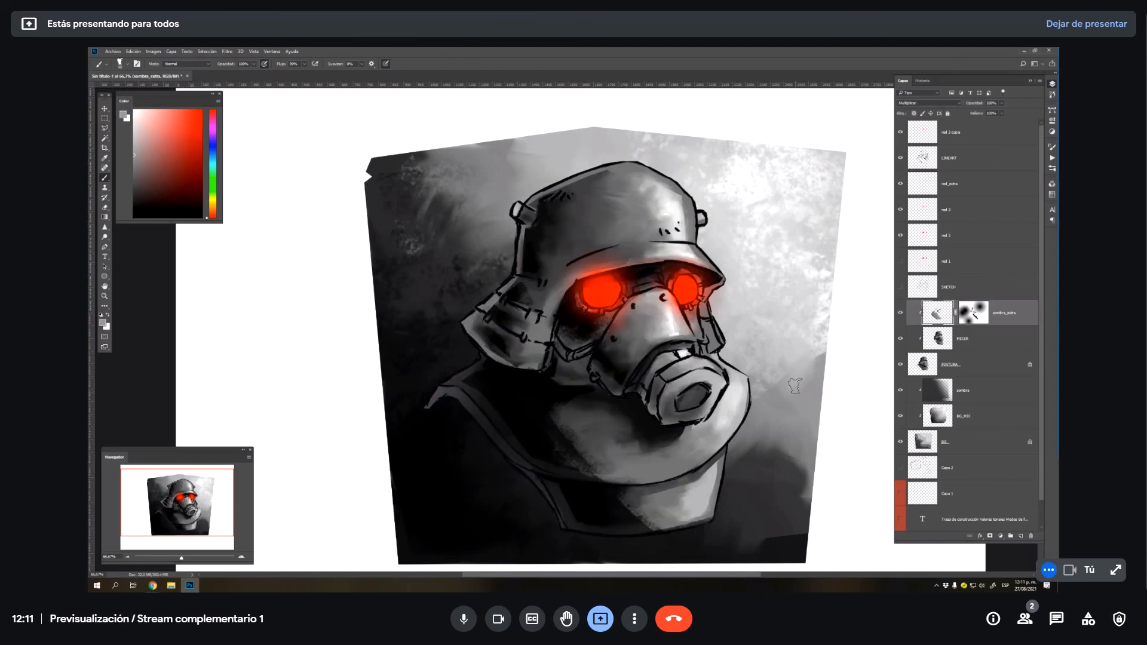
- Adjust the cheek shadow below the larger goggle by brushing light gray tones on the sombra_extra mask
left_click(975, 313)
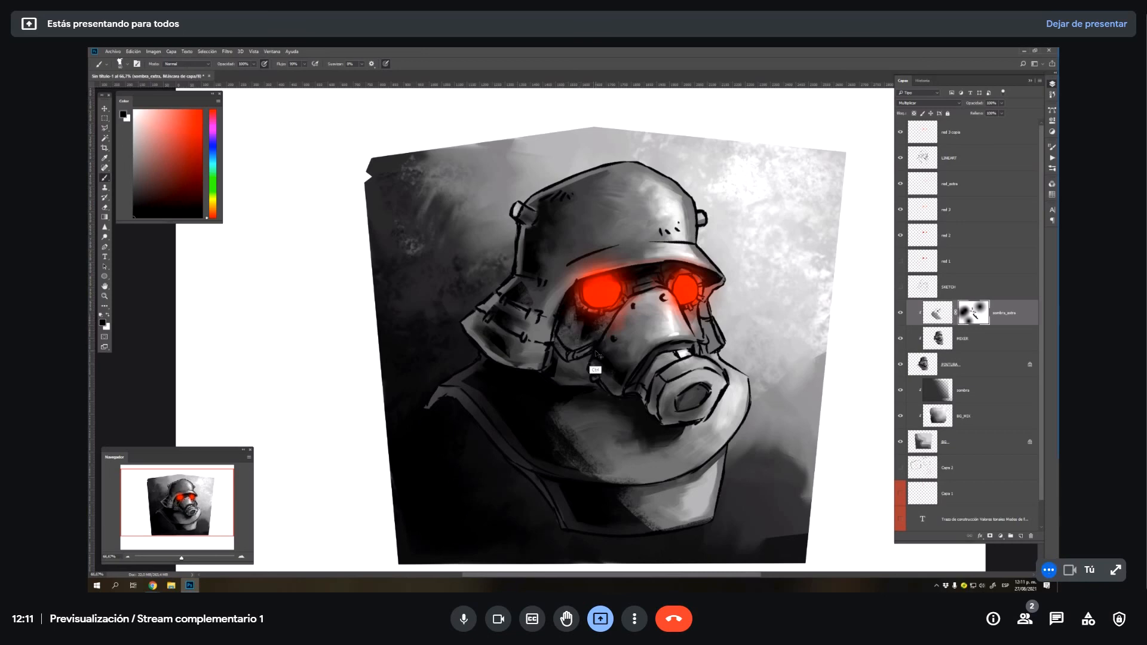
left_click(436, 281, "alt")
key("x")
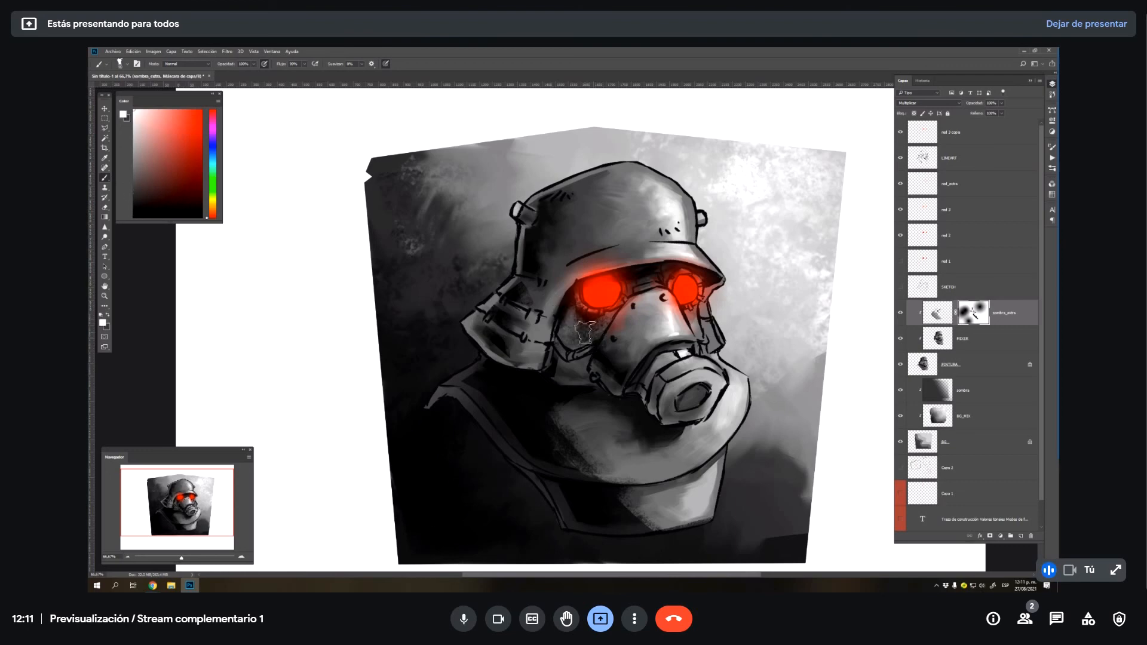
left_click(133, 128)
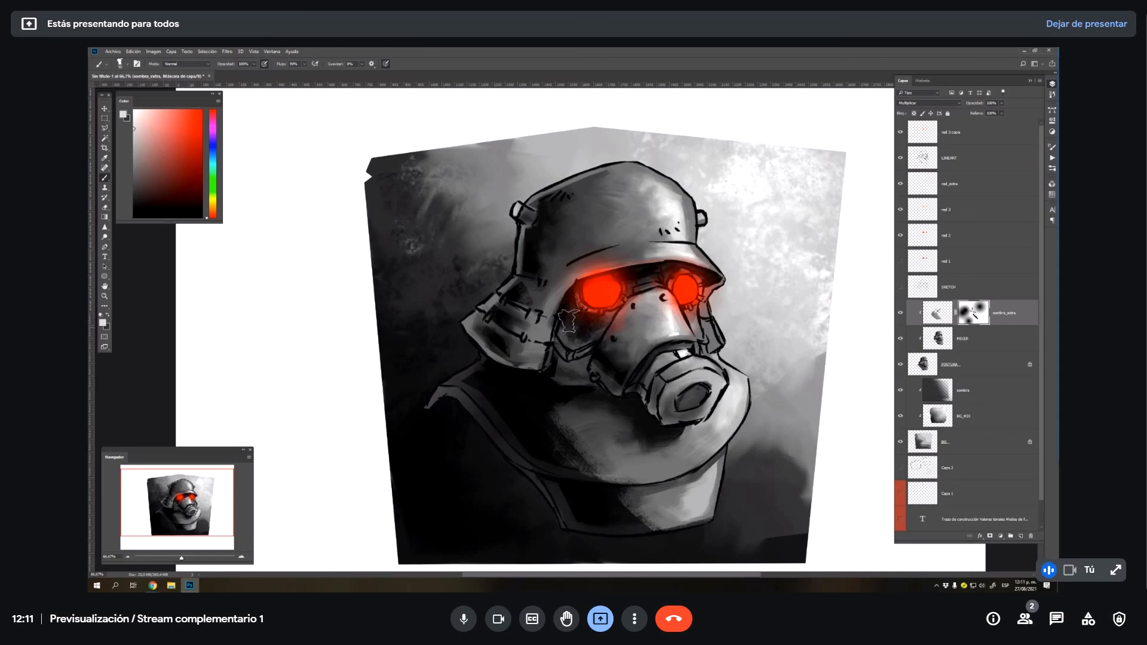
left_click(579, 334, "alt")
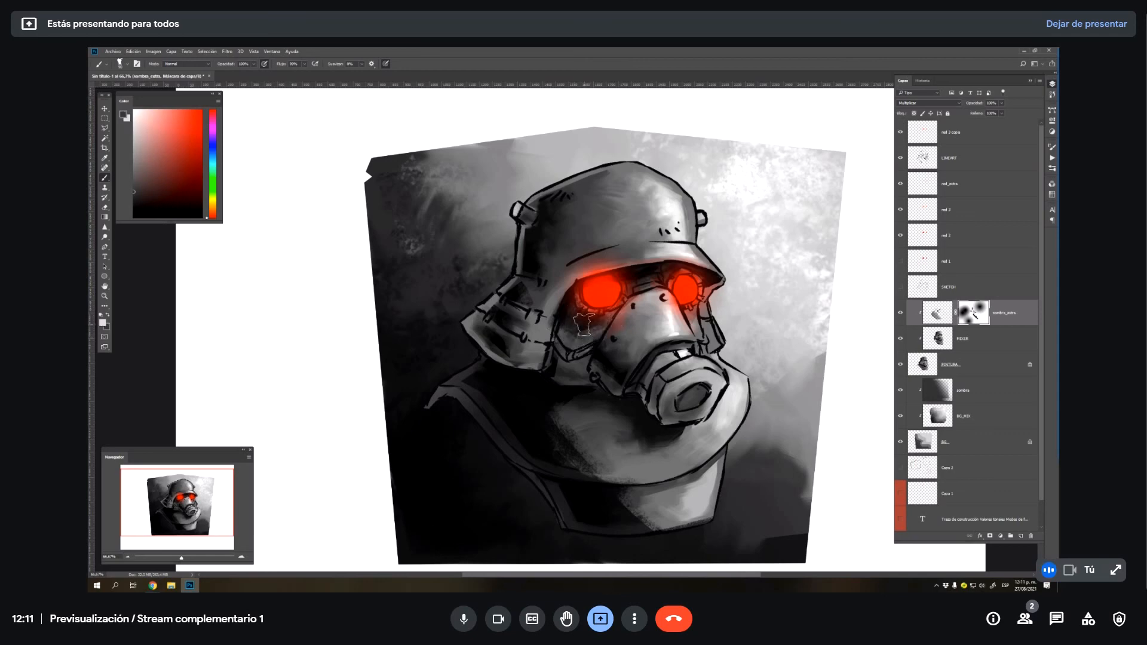
left_click(624, 341, "alt")
- Examine the whole bust from afar and up close to judge the overall shadow balance
key("z")
left_click(558, 493, "alt")
left_click(559, 490, "alt")
left_click(558, 490, "alt")
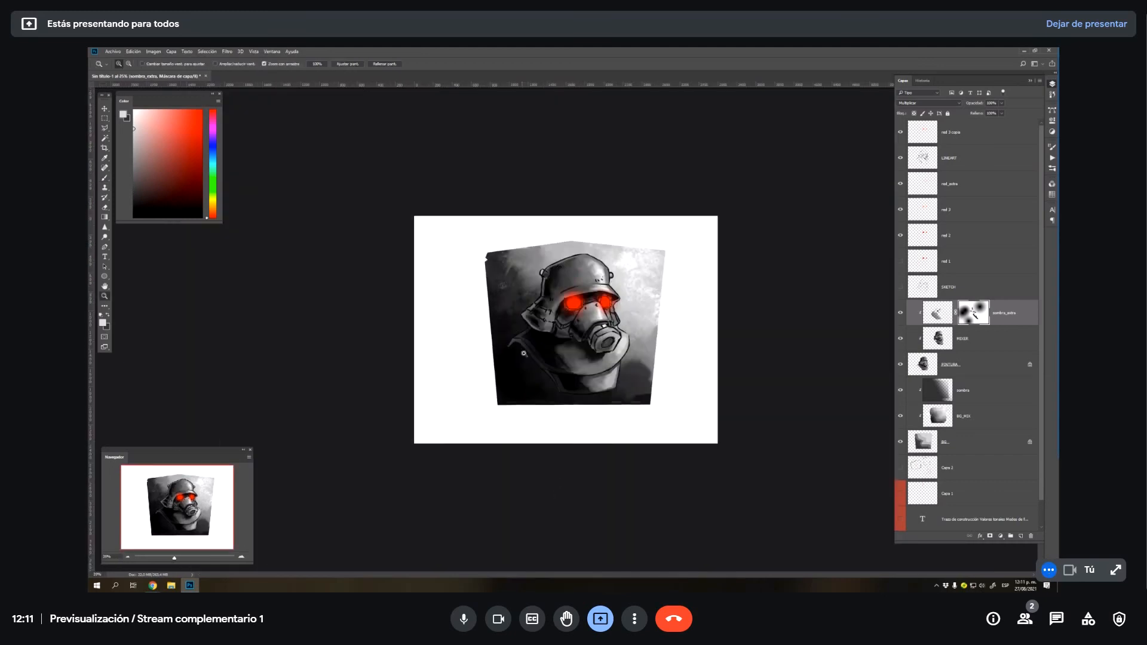
left_click(552, 354)
left_click(553, 353)
left_click(554, 353)
left_click_drag(554, 353, 529, 395)
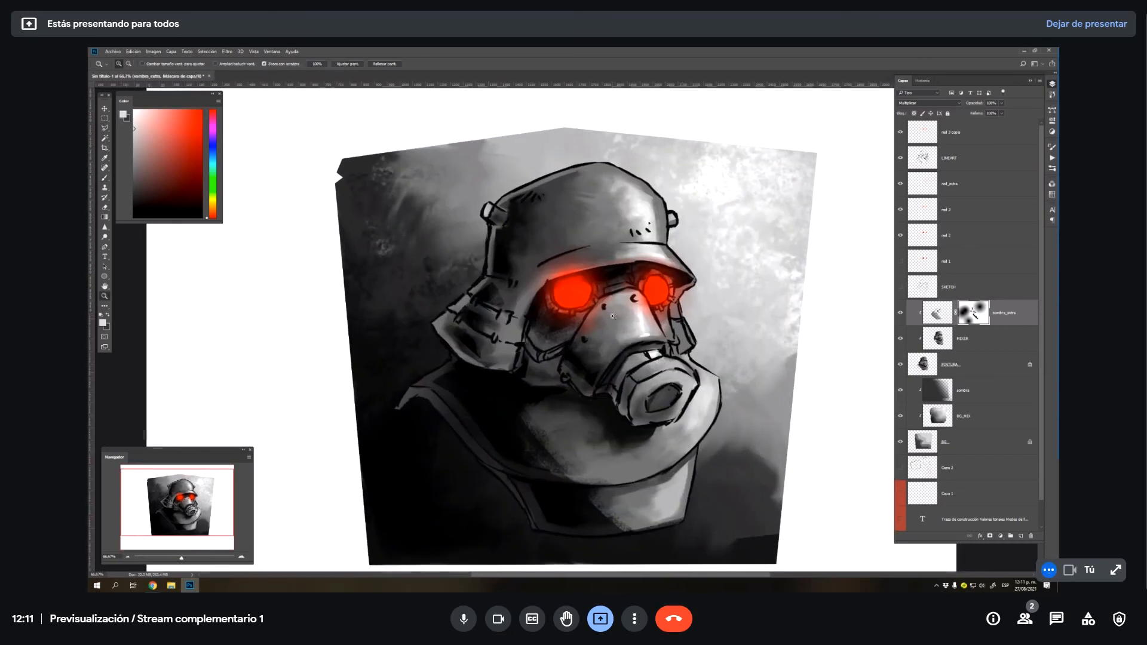
left_click(627, 332, "alt")
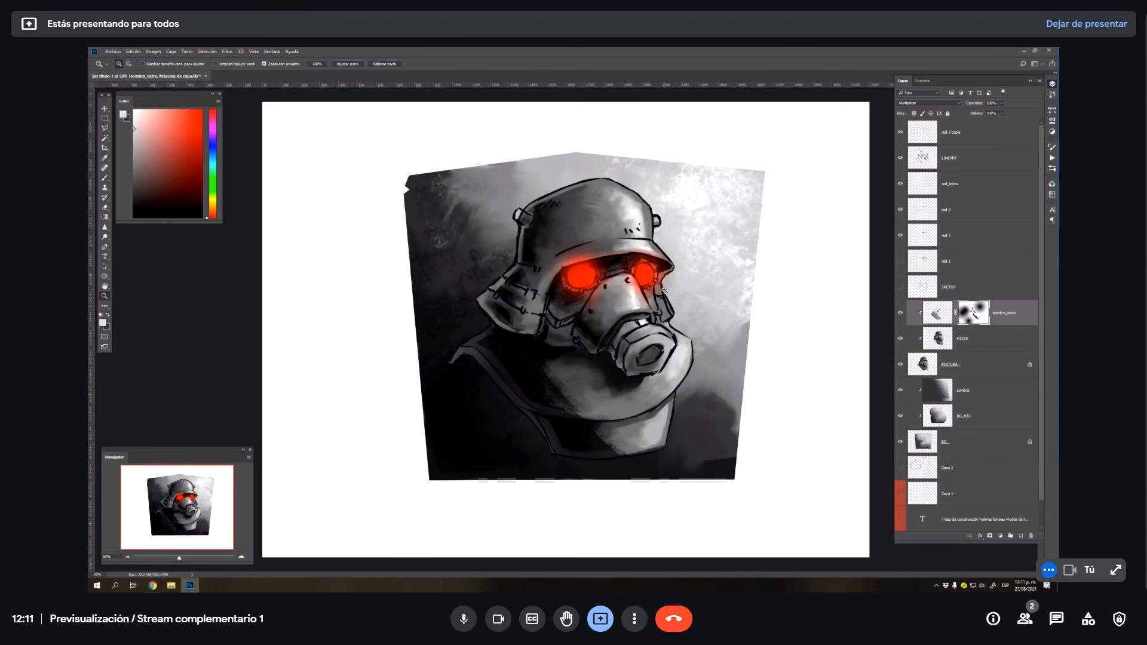